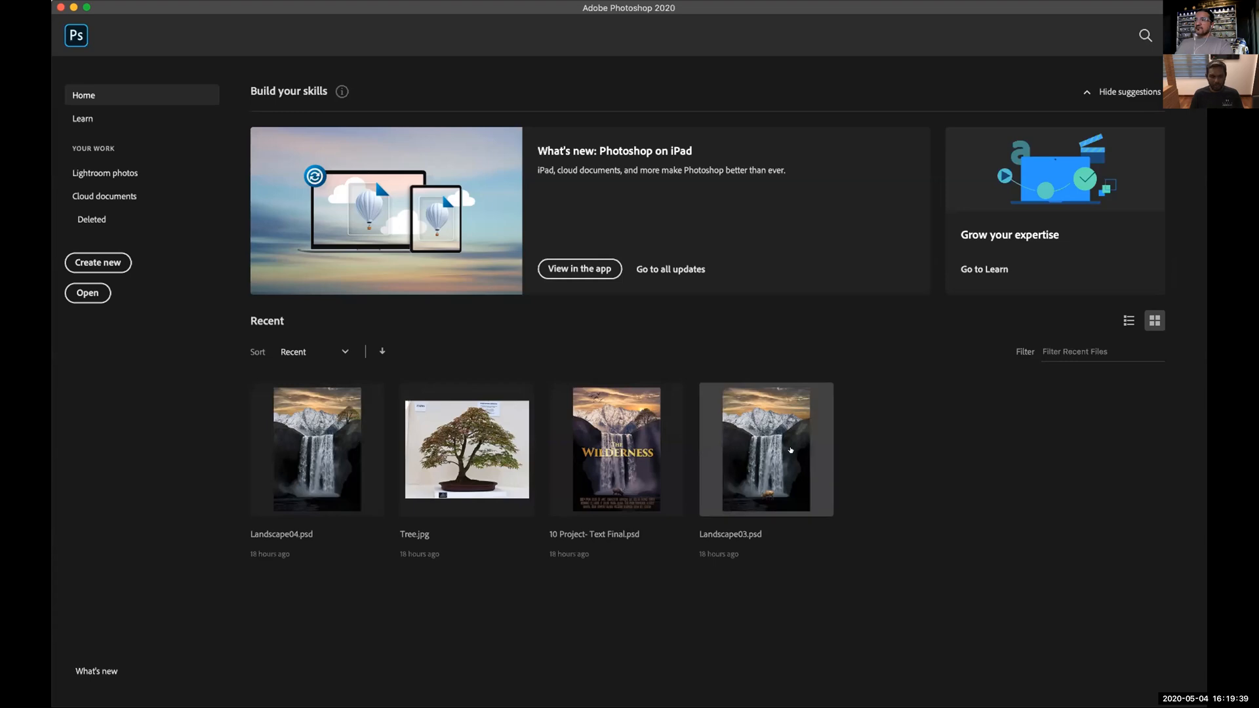
# Look through the tutorials on the Learn page and compare the list and thumbnail views of the recent files on Home.
pyautogui.click(105, 264)
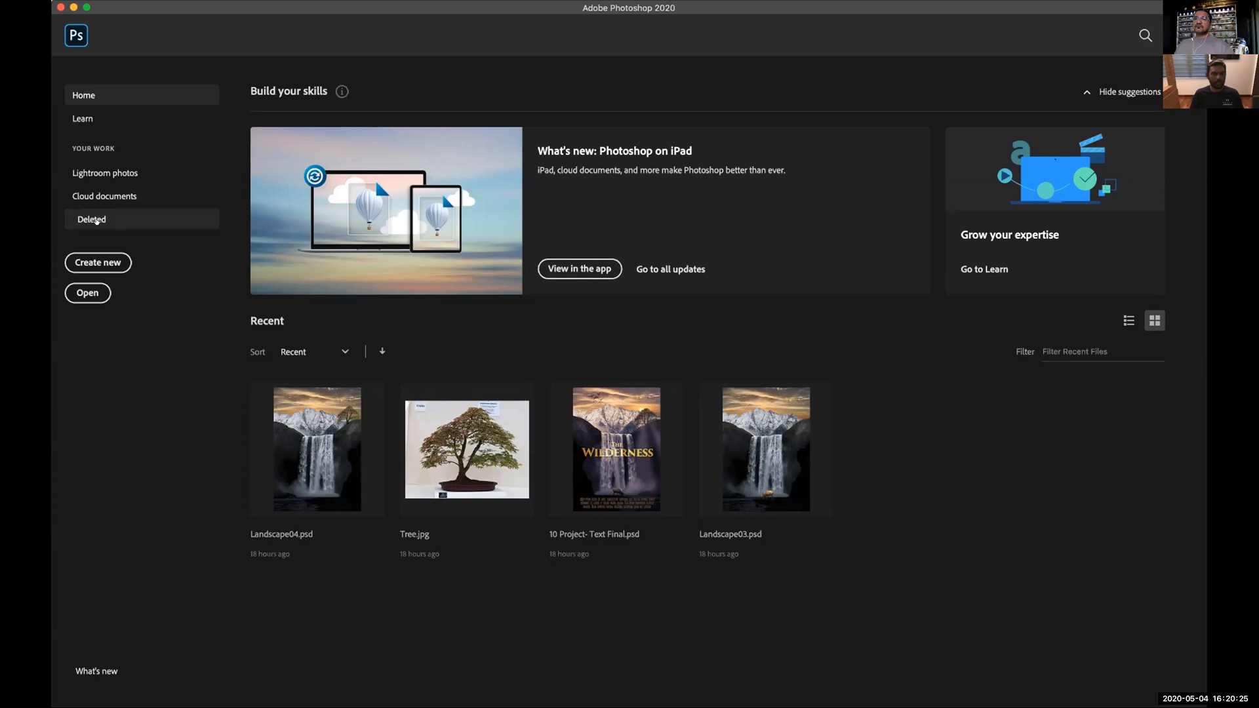
pyautogui.click(85, 117)
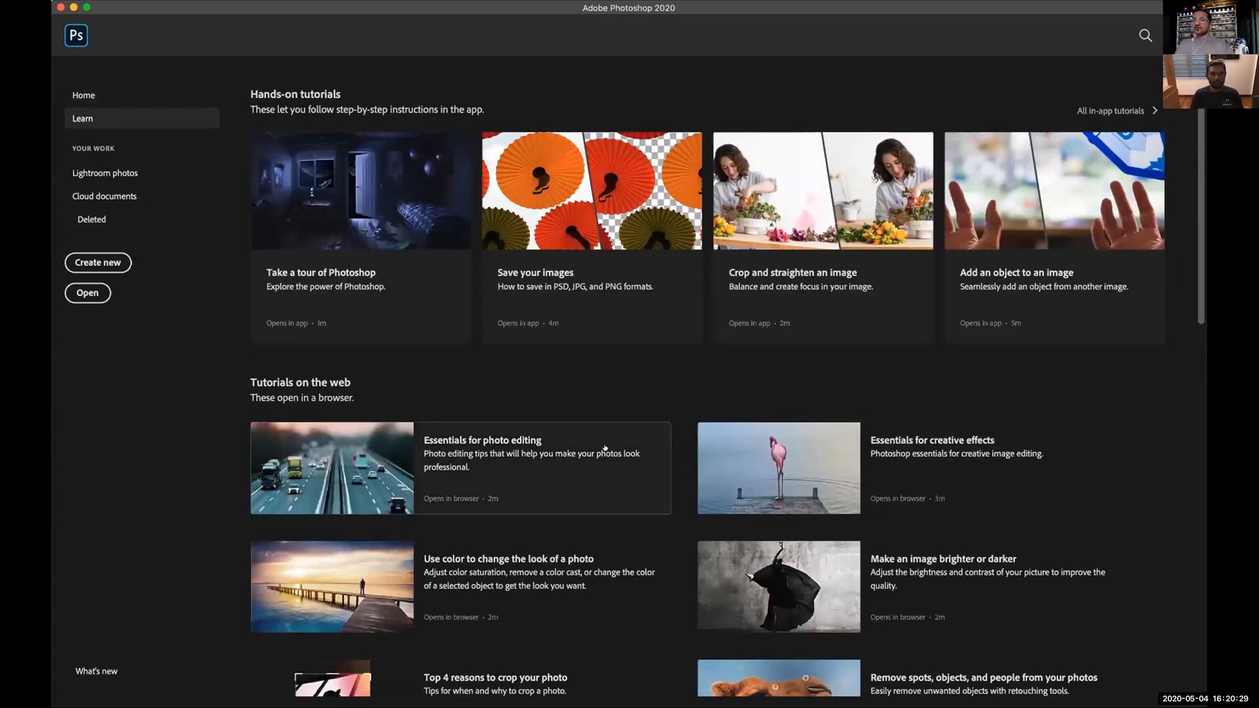
pyautogui.scroll(-10, 604, 447)
pyautogui.scroll(10, 605, 448)
pyautogui.click(78, 96)
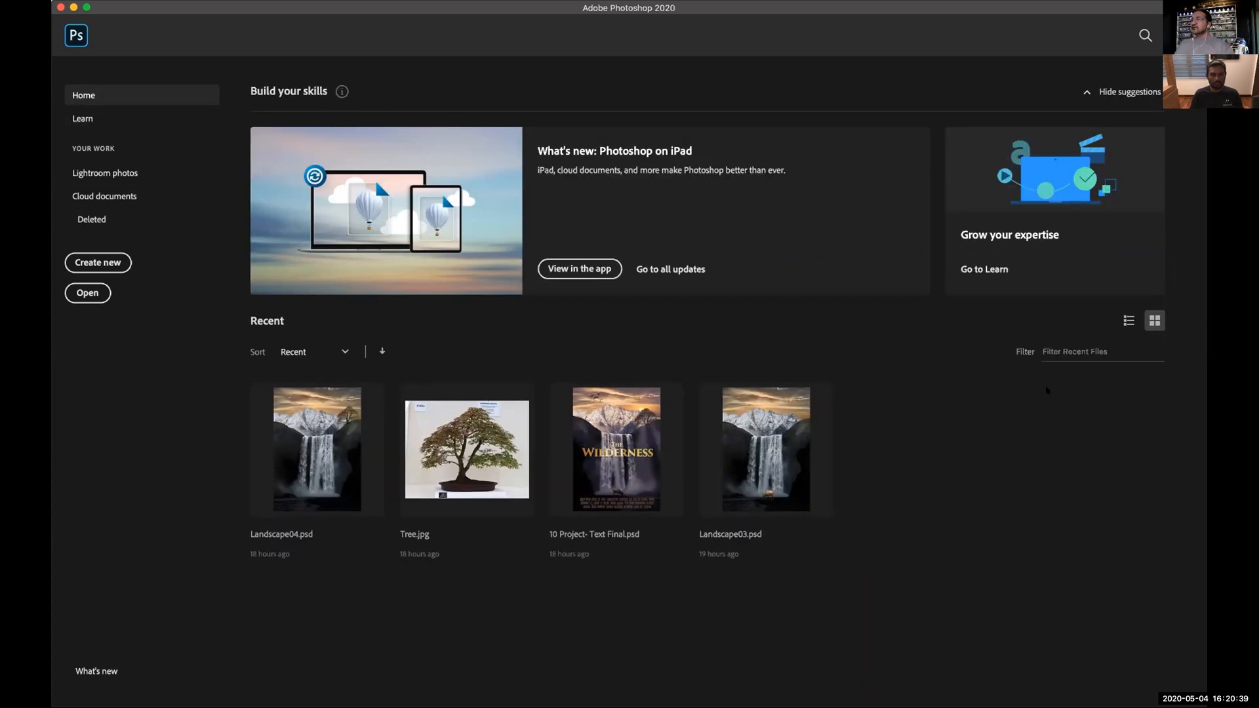
pyautogui.click(1129, 321)
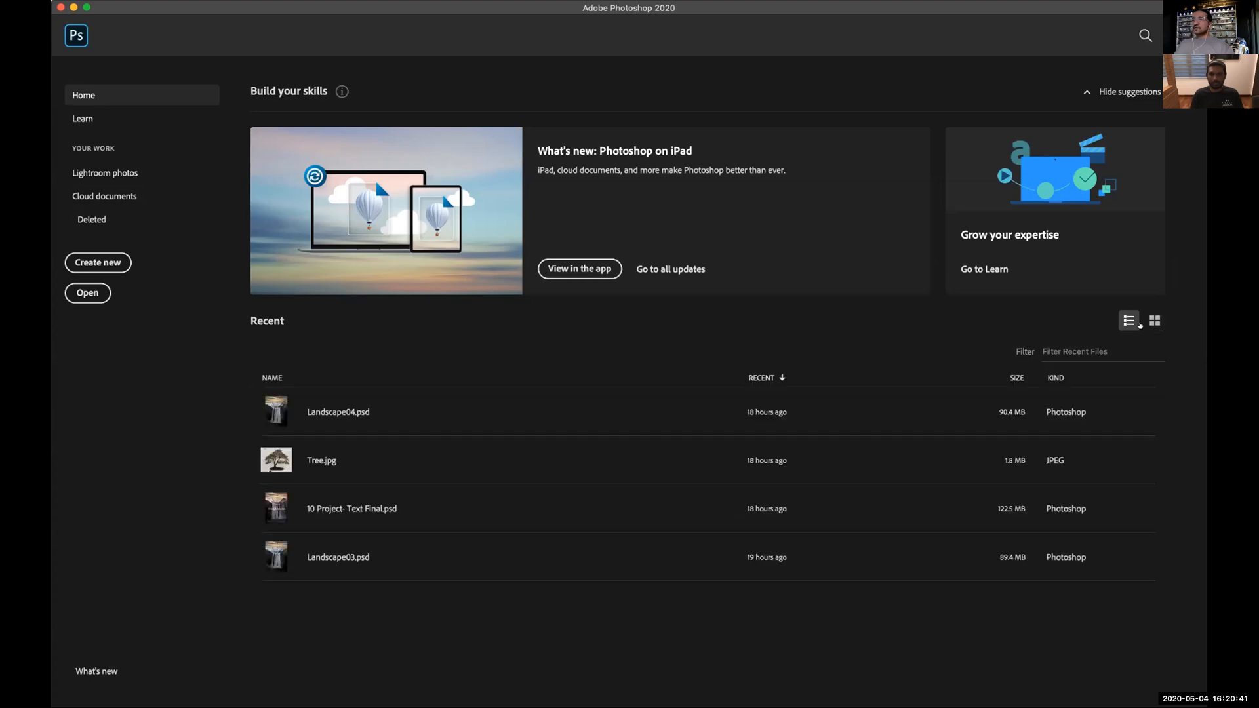
pyautogui.click(1154, 321)
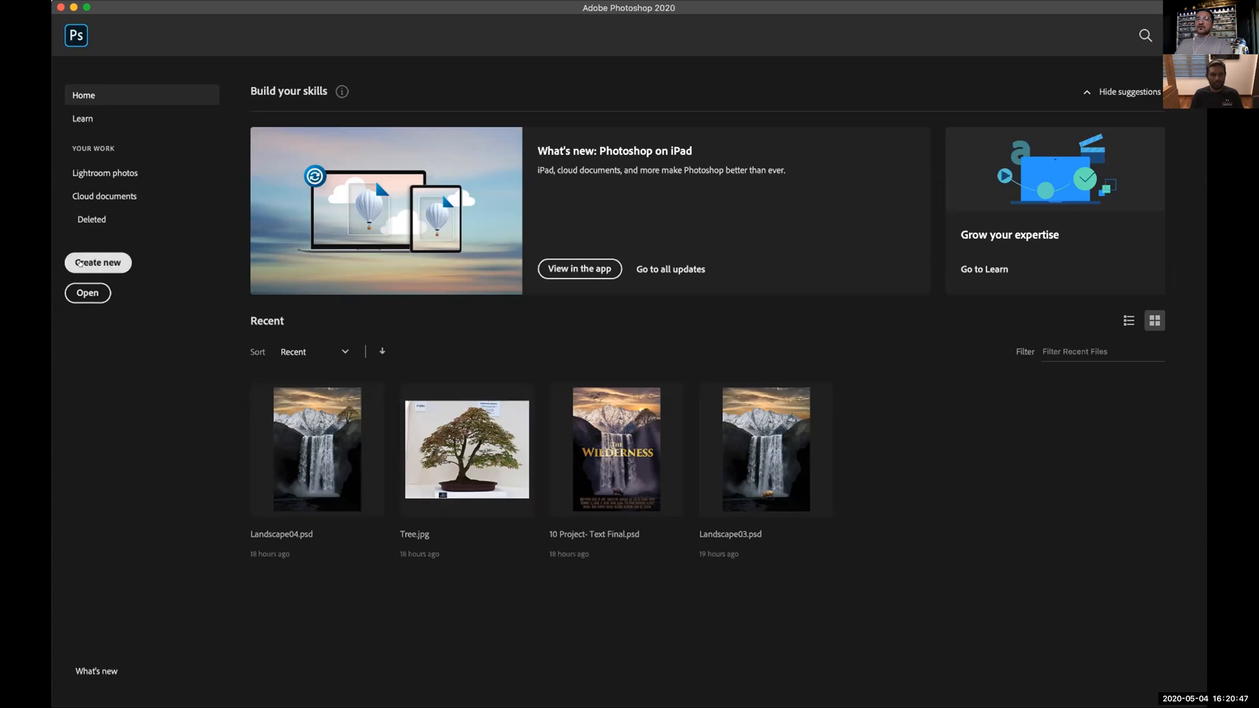
# Start creating a new document and move the New Document dialog fully into view.
pyautogui.click(107, 264)
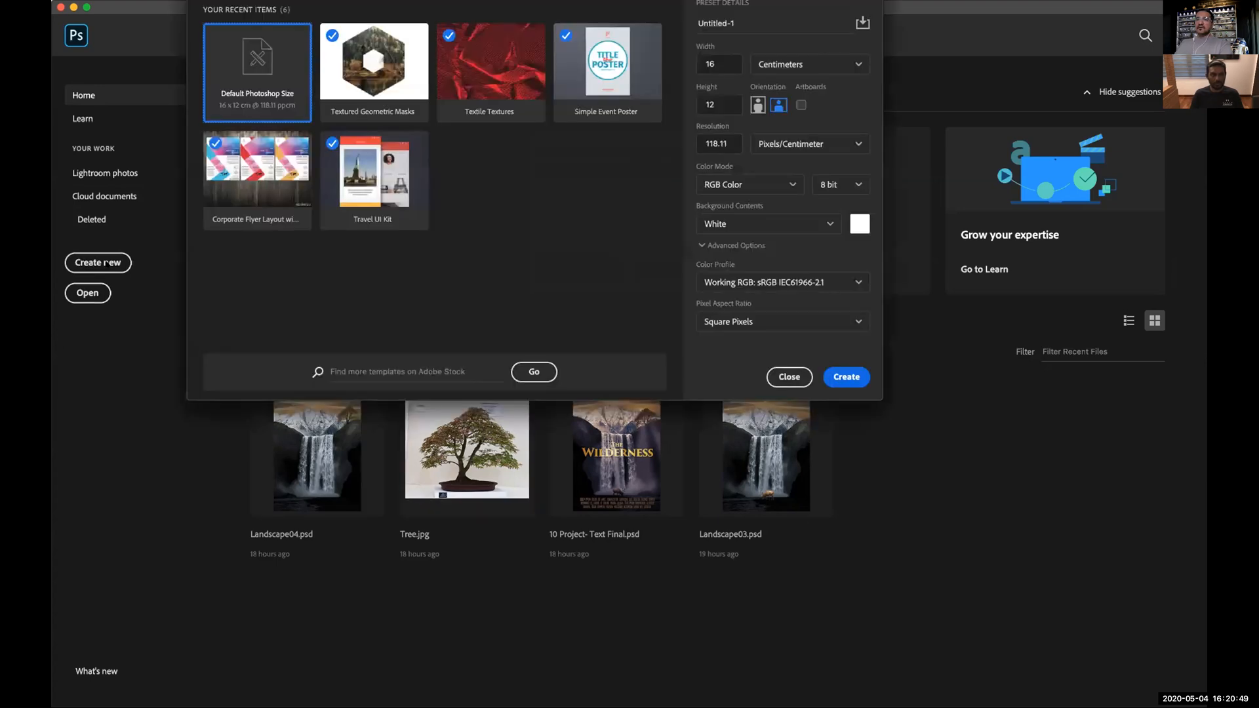
pyautogui.moveTo(658, 1); pyautogui.dragTo(726, 200)
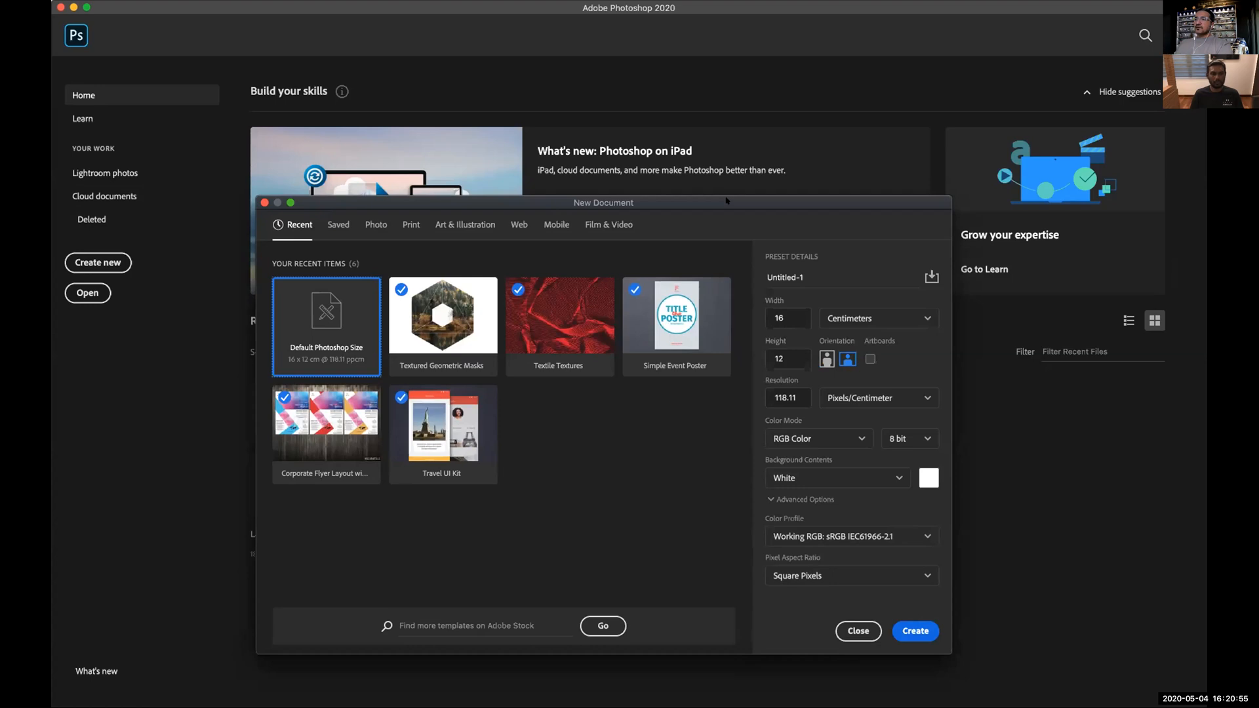
pyautogui.moveTo(726, 200); pyautogui.dragTo(753, 157)
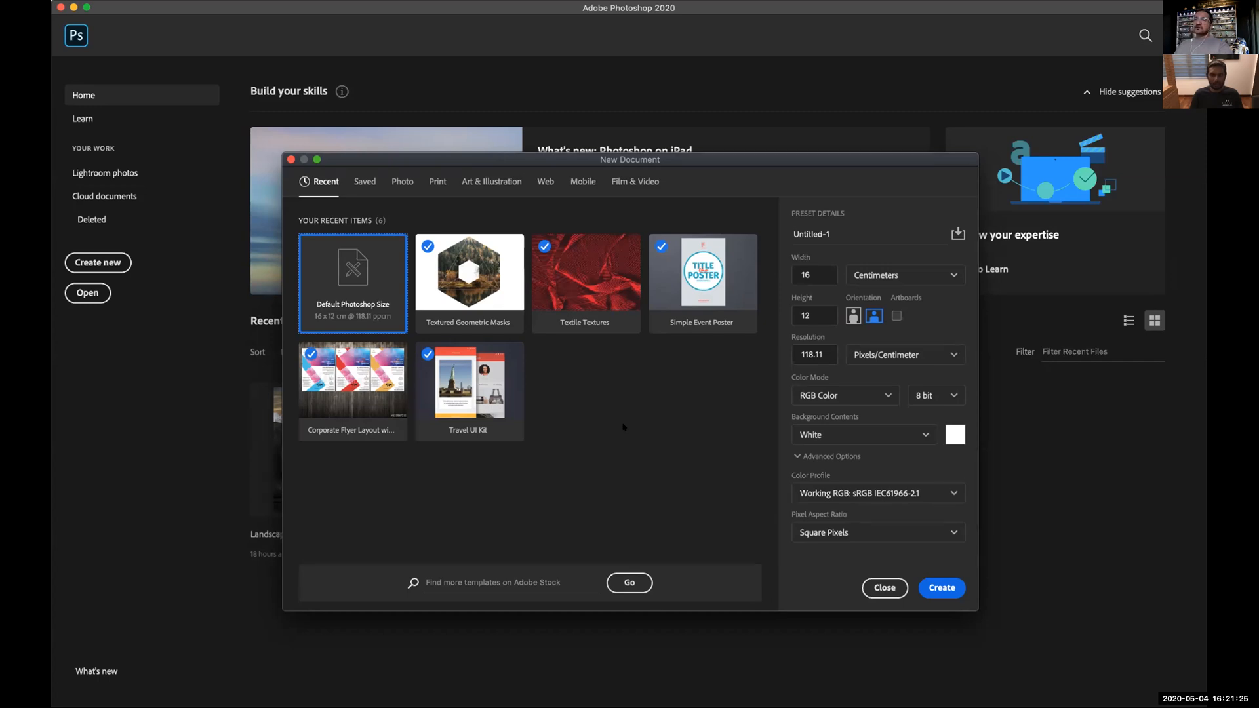
# Examine all blank Photo presets and templates, trying the Landscape, 3 x 2 preset.
pyautogui.click(399, 182)
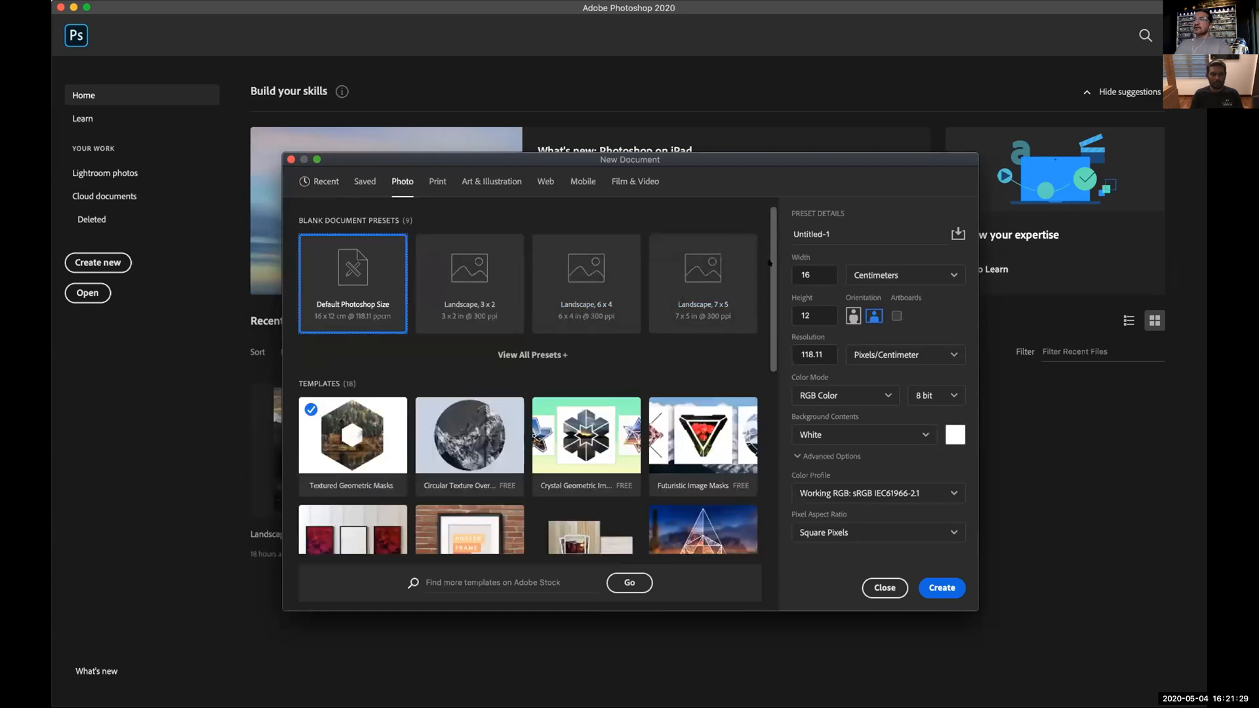
pyautogui.scroll(-3, 770, 318)
pyautogui.scroll(-5, 771, 317)
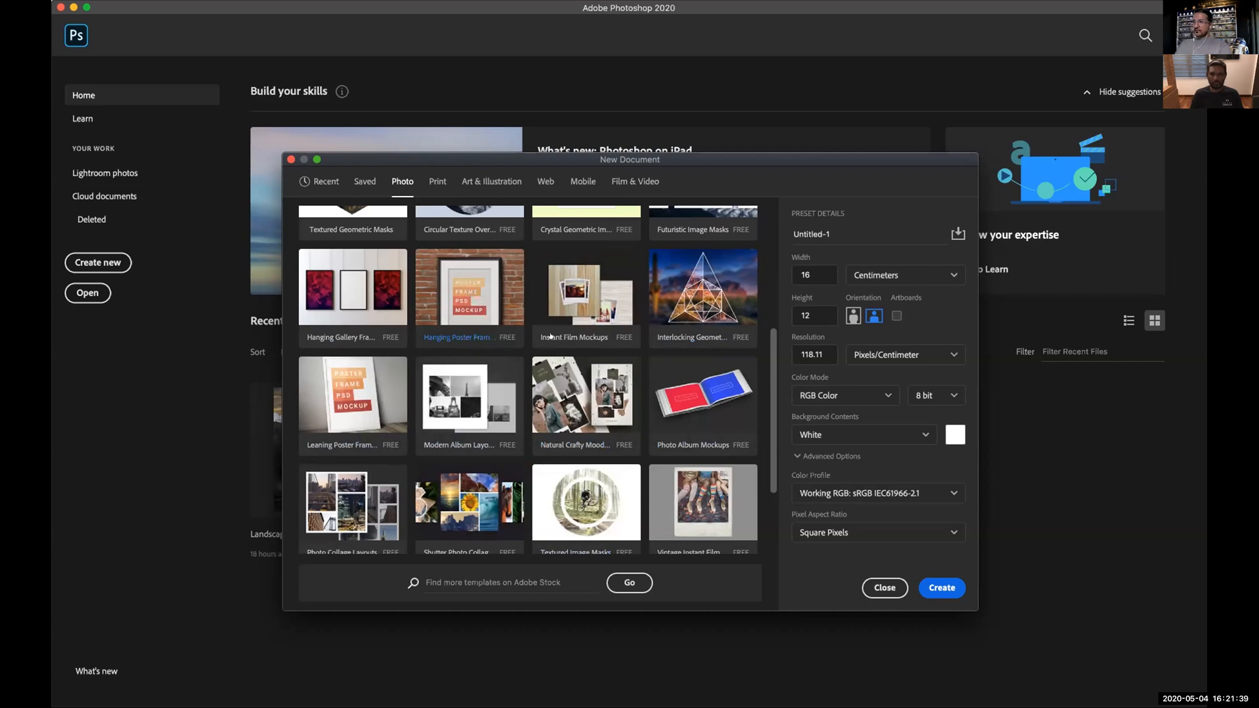
pyautogui.scroll(5, 460, 277)
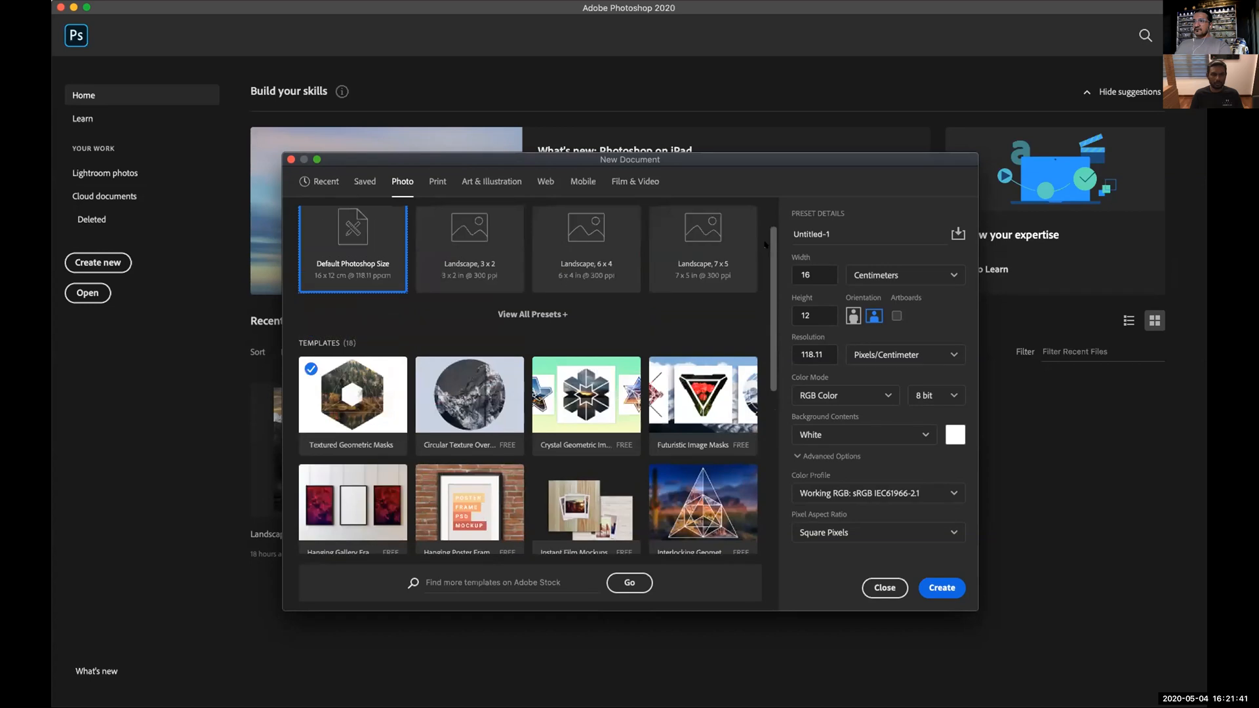
pyautogui.click(459, 277)
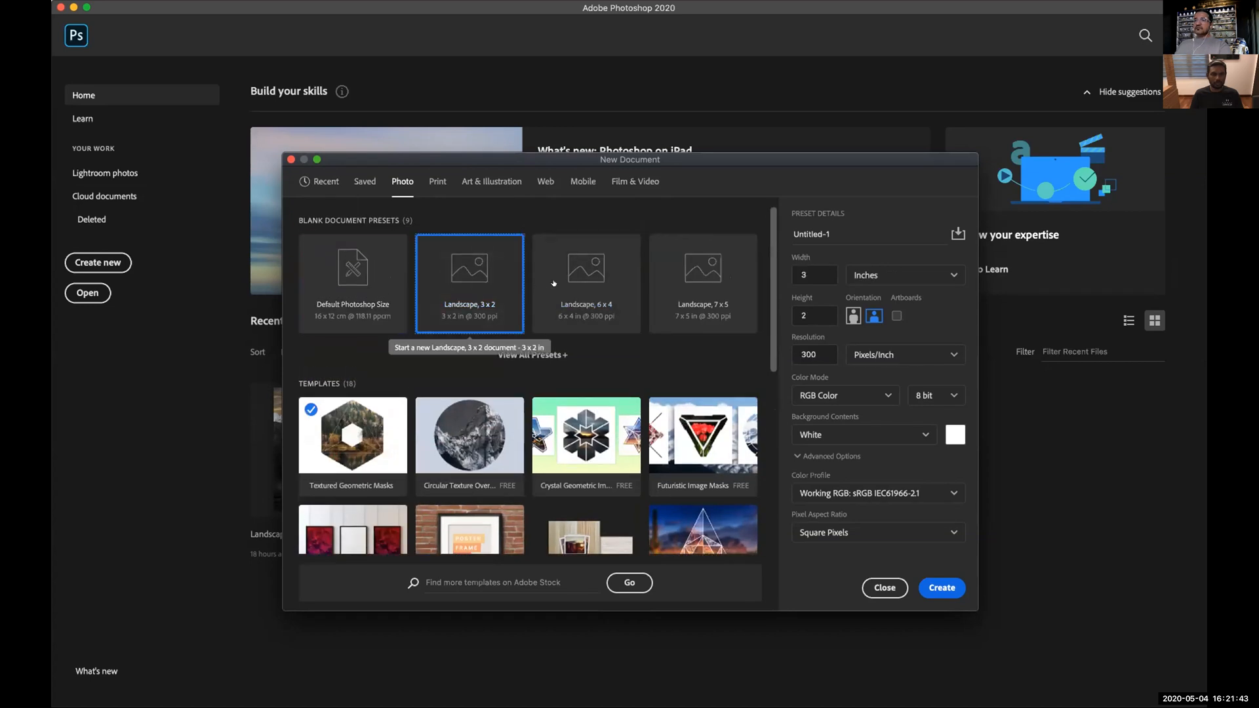
pyautogui.click(533, 356)
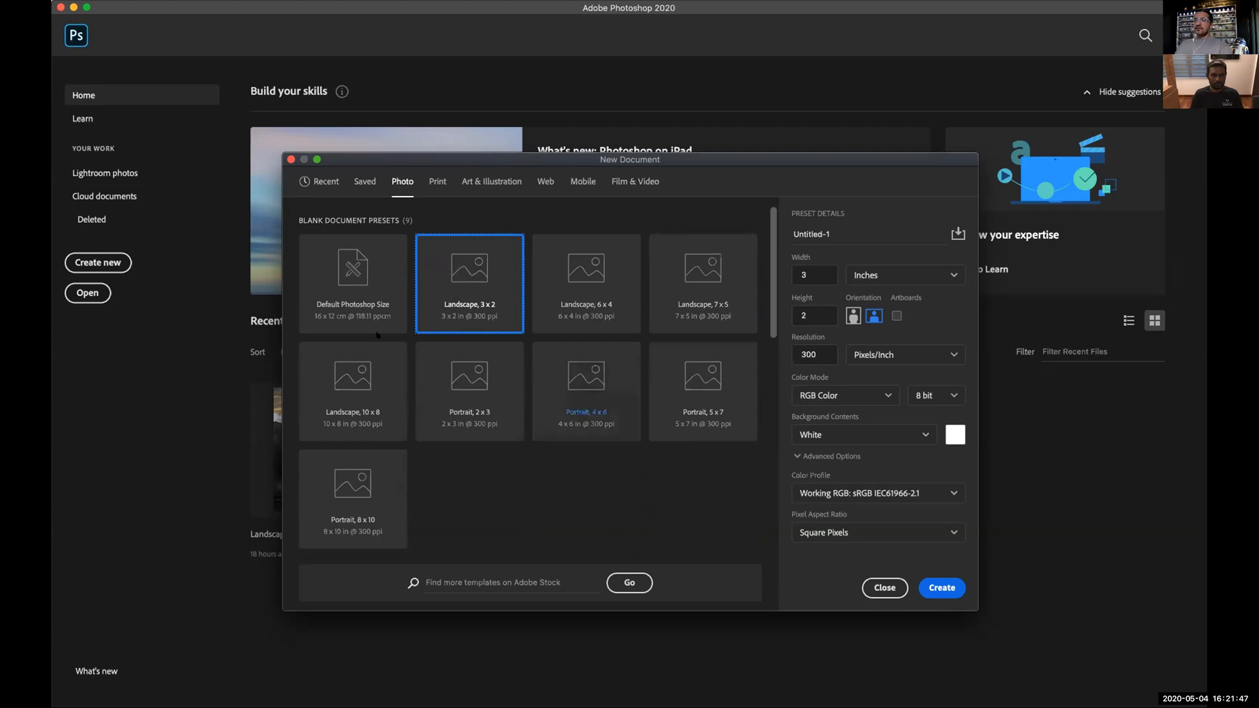
pyautogui.scroll(-2, 703, 406)
pyautogui.scroll(-2, 703, 406)
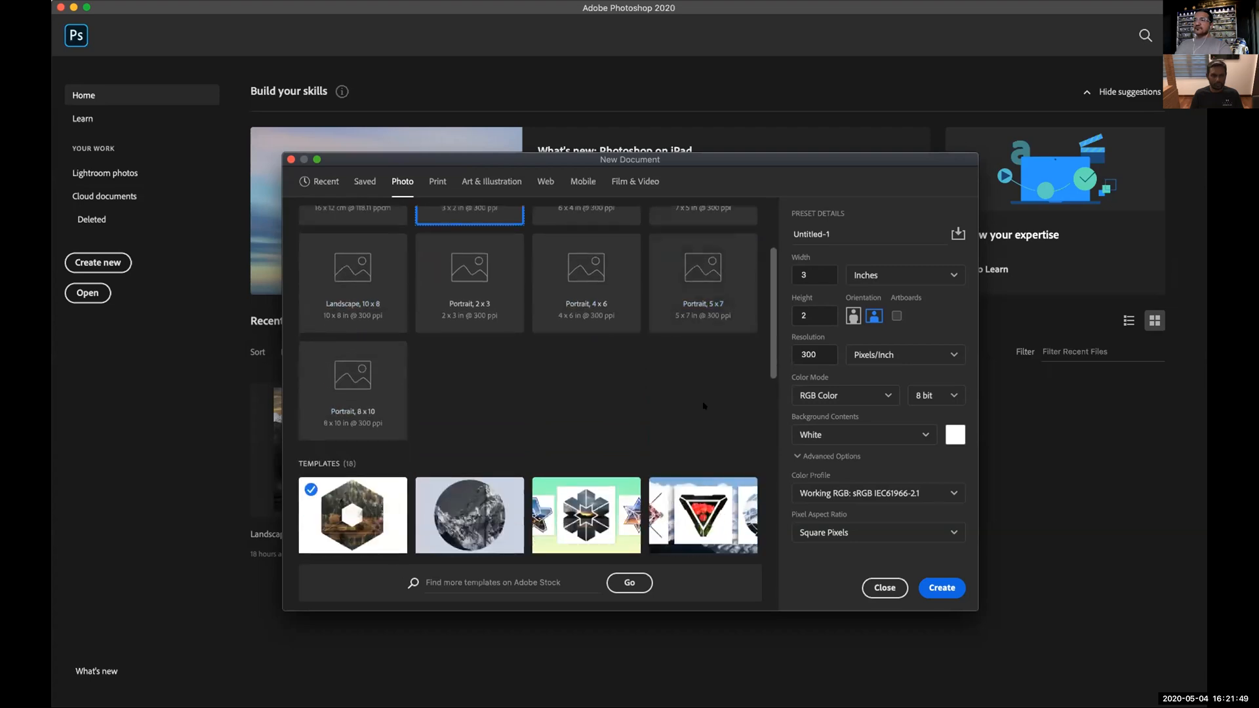
pyautogui.scroll(5, 704, 406)
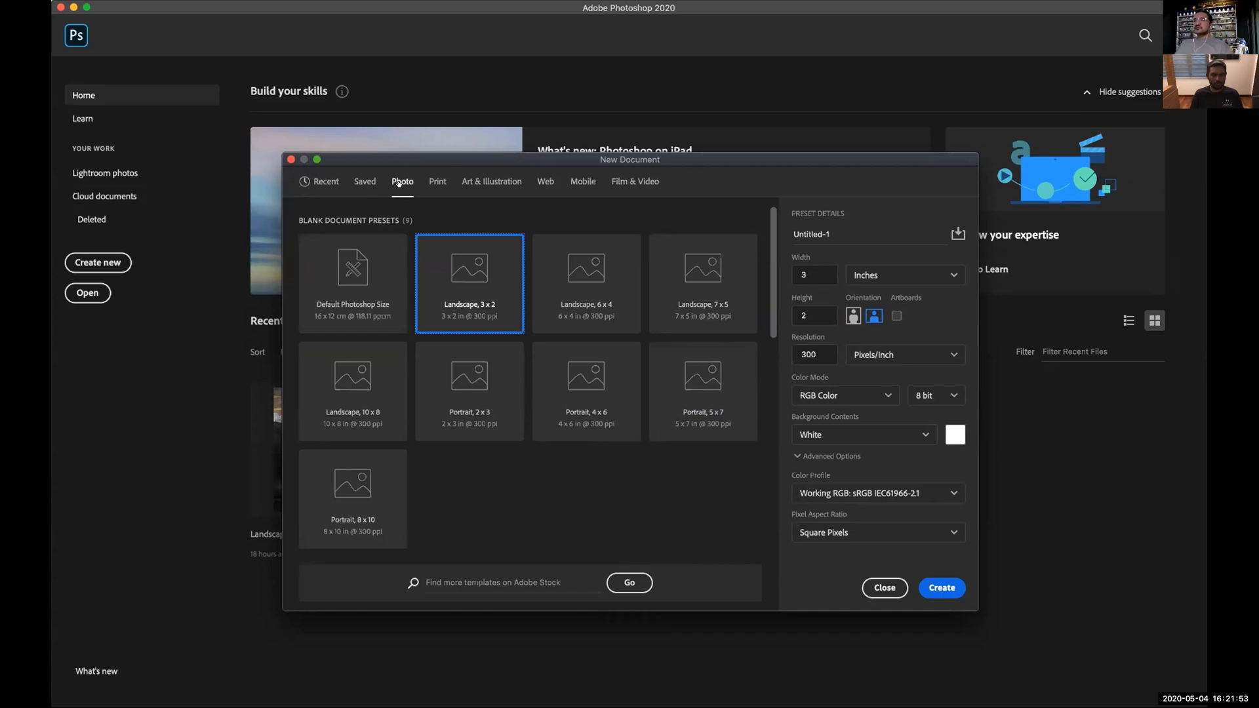
# Select the A4 preset among the Print presets and expand the list to show all of them.
pyautogui.click(436, 183)
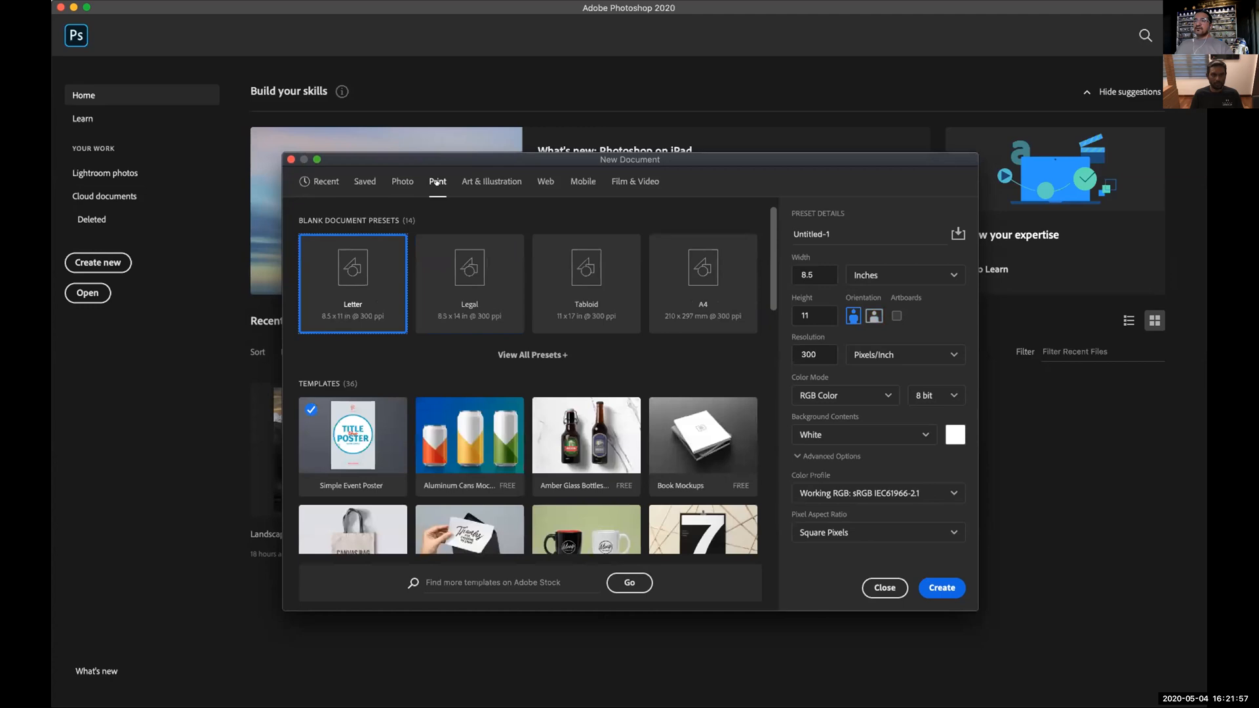
pyautogui.click(696, 293)
pyautogui.click(533, 355)
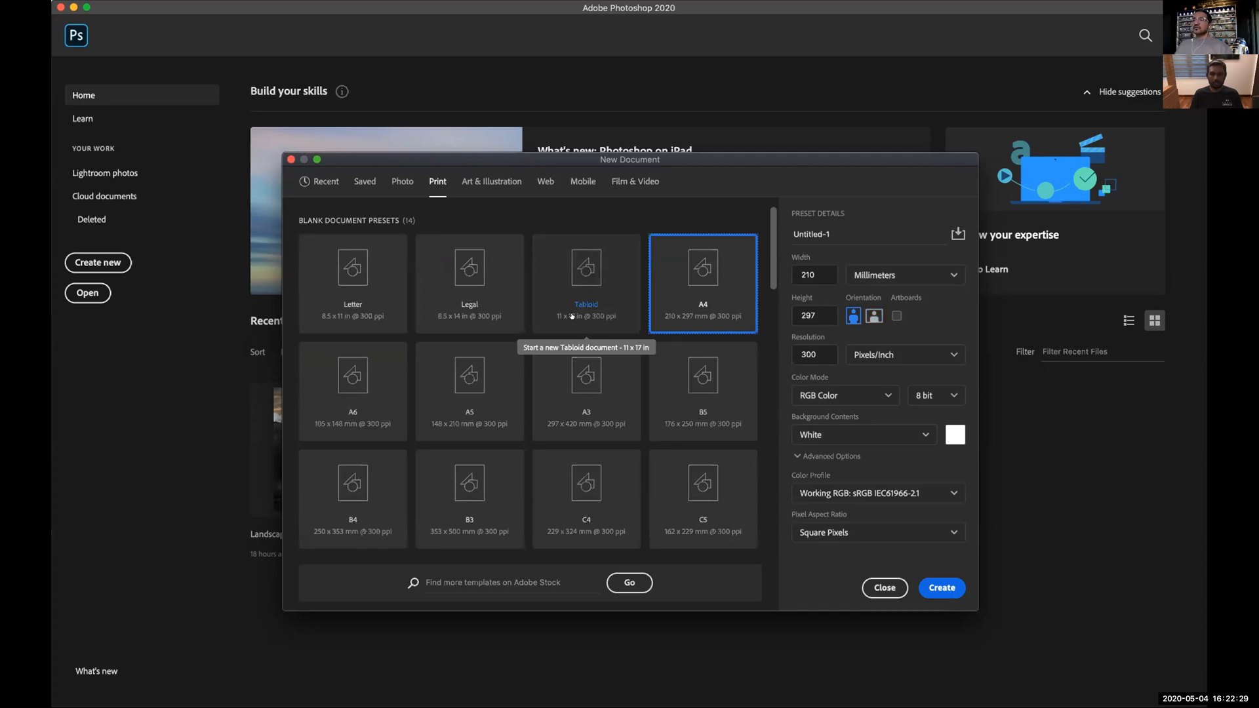
# Look through the Art & Illustration presets and the full set of Web presets and templates.
pyautogui.click(468, 181)
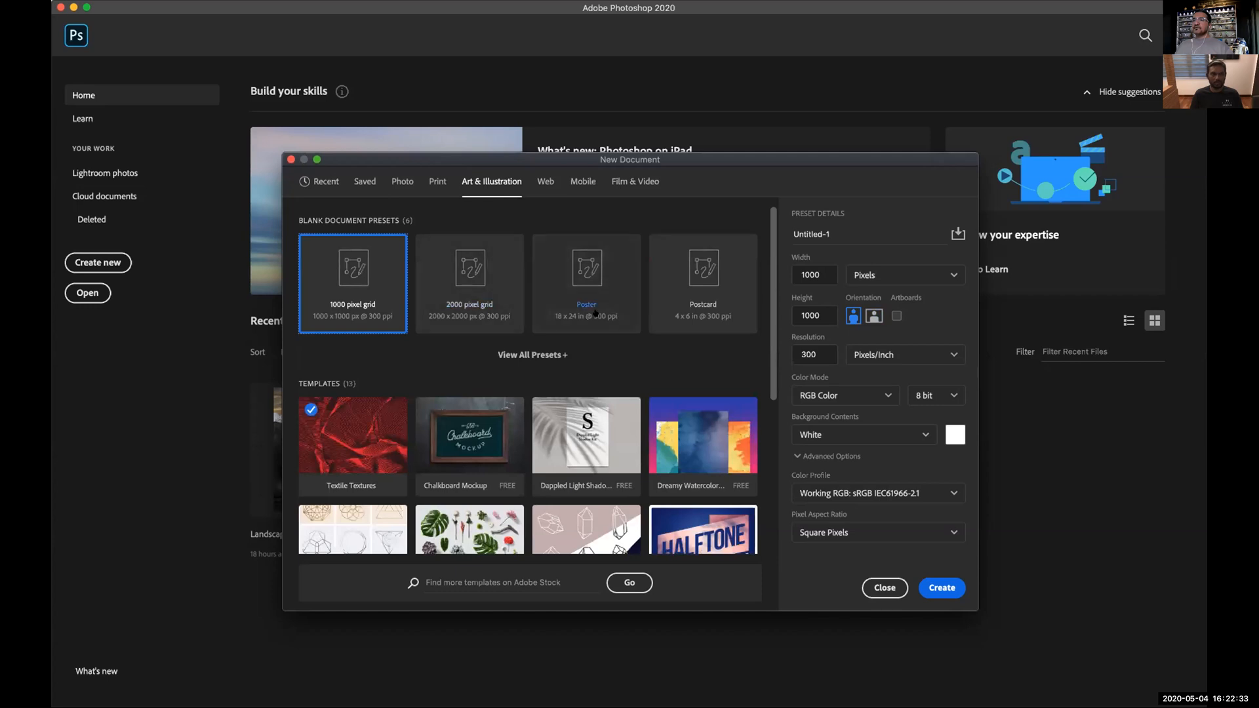
pyautogui.click(544, 181)
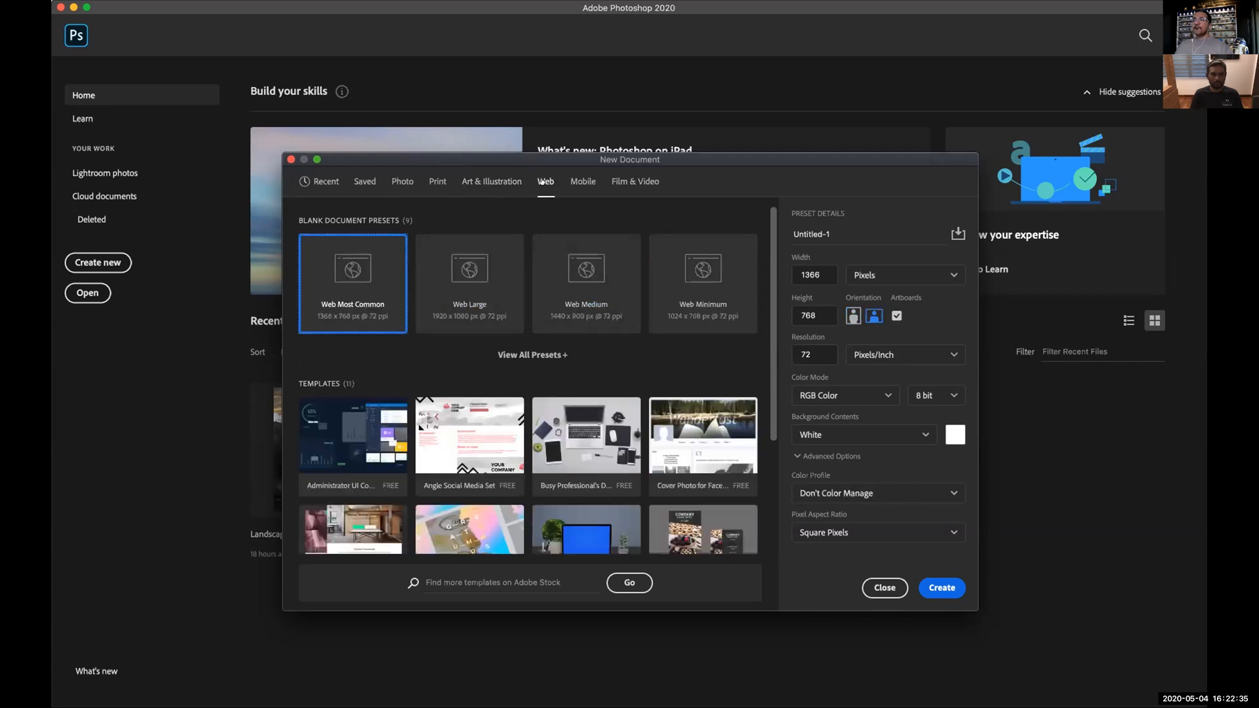
pyautogui.click(551, 354)
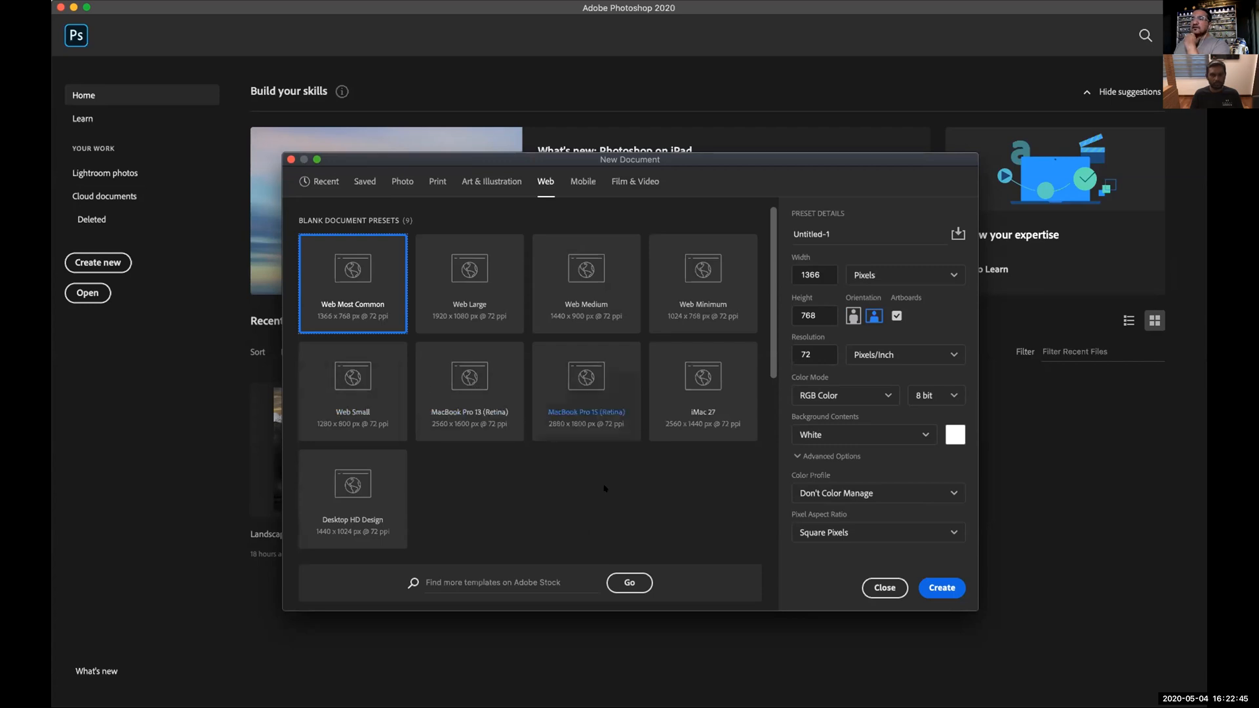
pyautogui.scroll(-5, 590, 419)
pyautogui.scroll(-5, 626, 459)
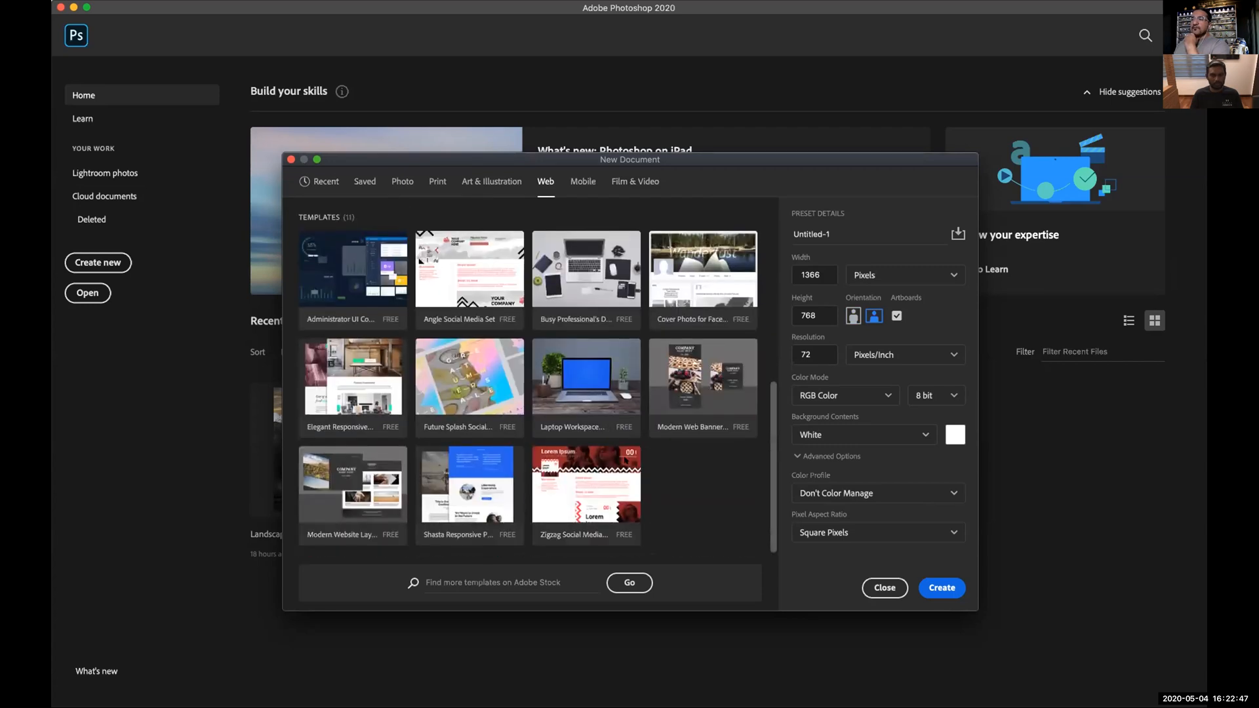
pyautogui.scroll(10, 625, 460)
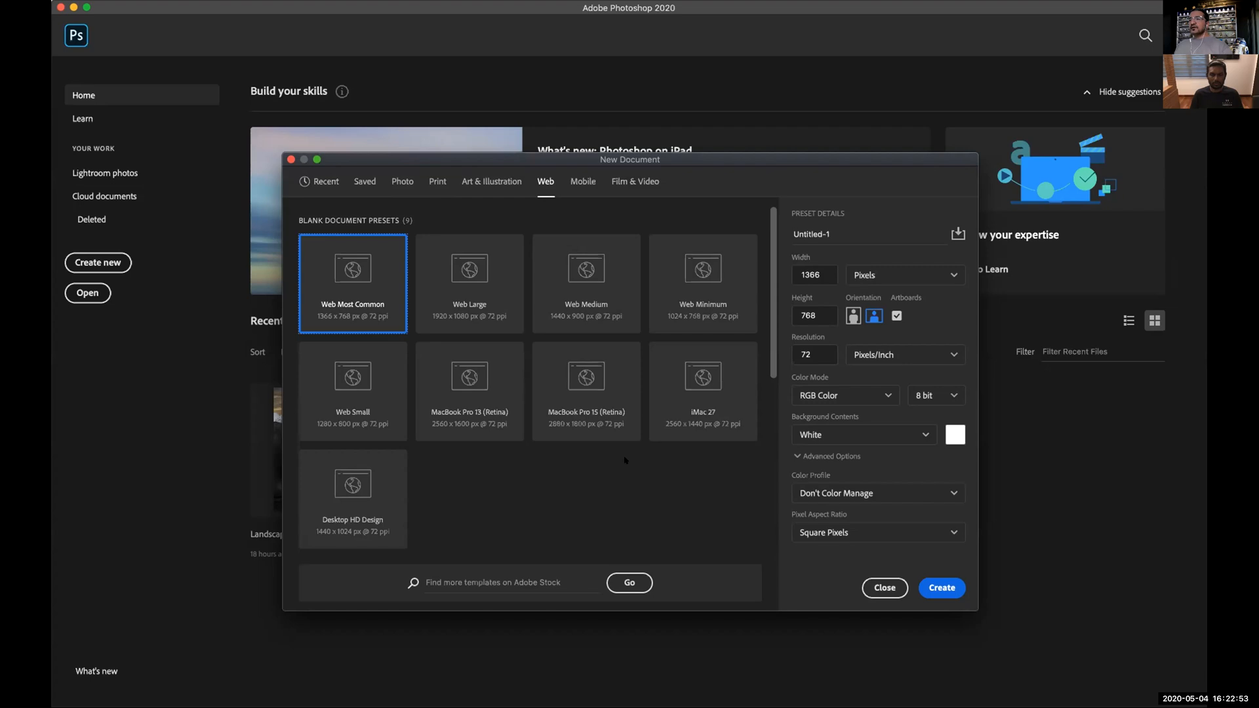
# Look through the Mobile and Film & Video presets, the saved templates and the recent items for a new document.
pyautogui.click(581, 182)
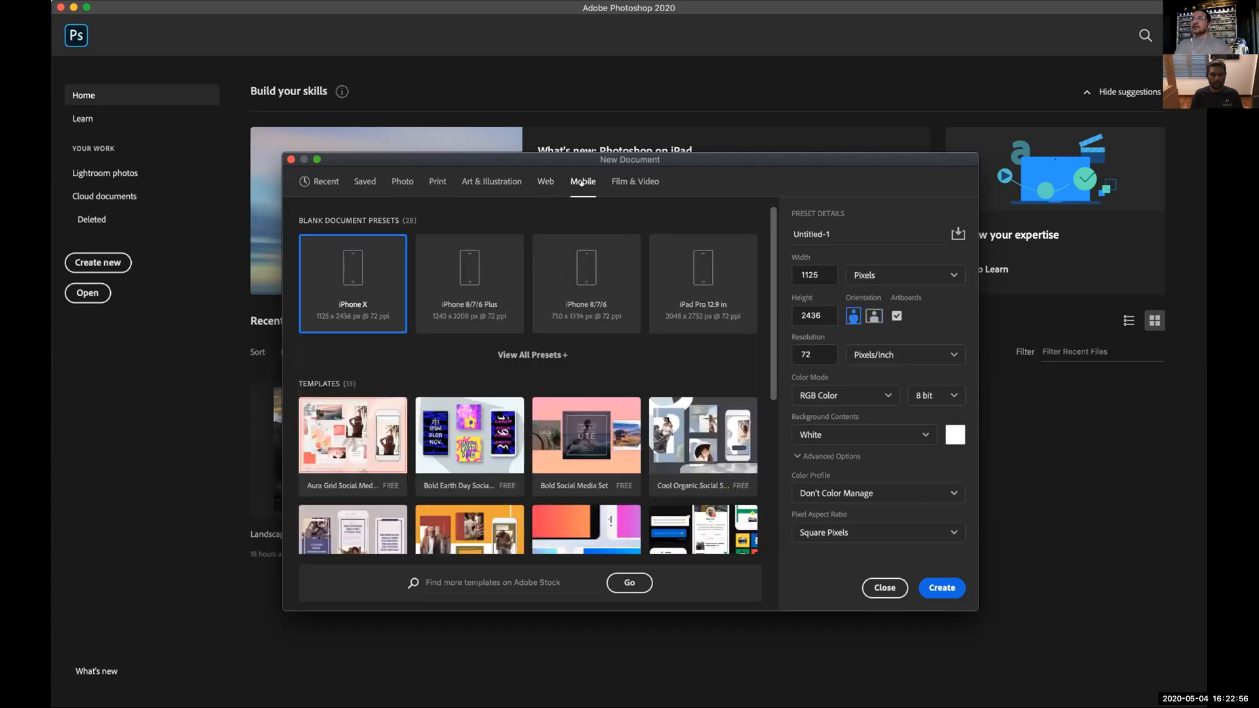
pyautogui.click(654, 182)
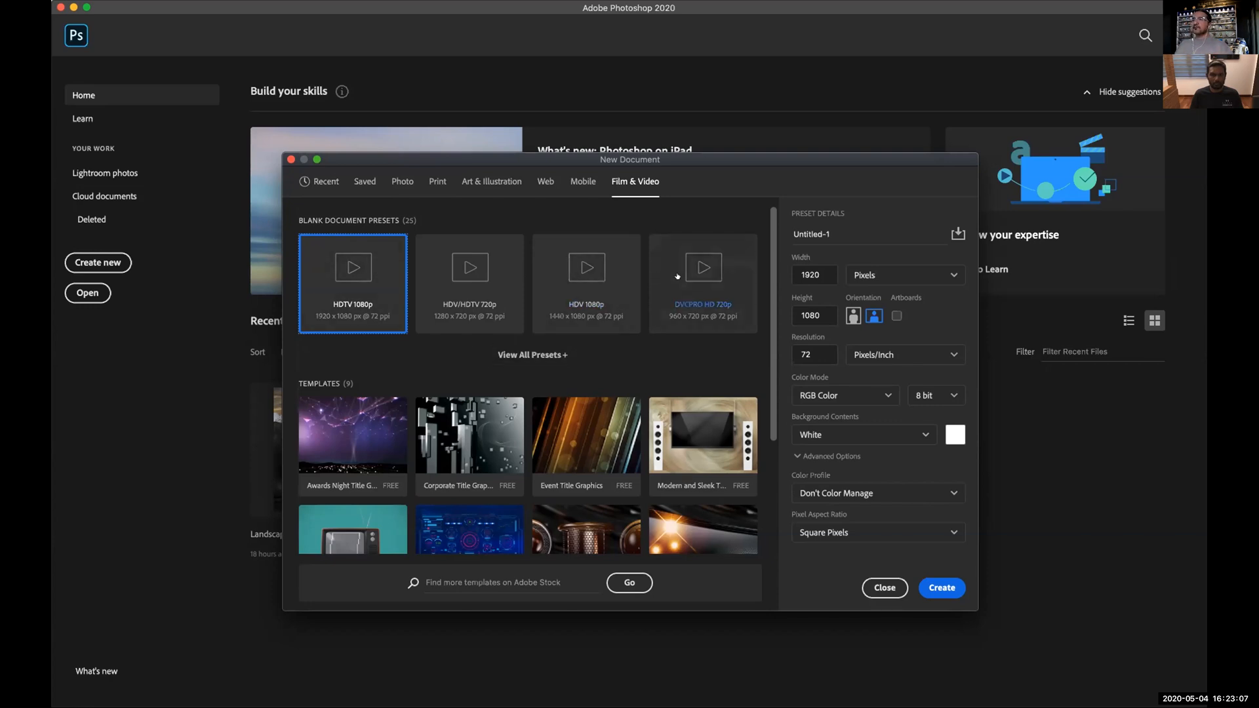
pyautogui.click(394, 181)
pyautogui.click(462, 181)
pyautogui.click(359, 181)
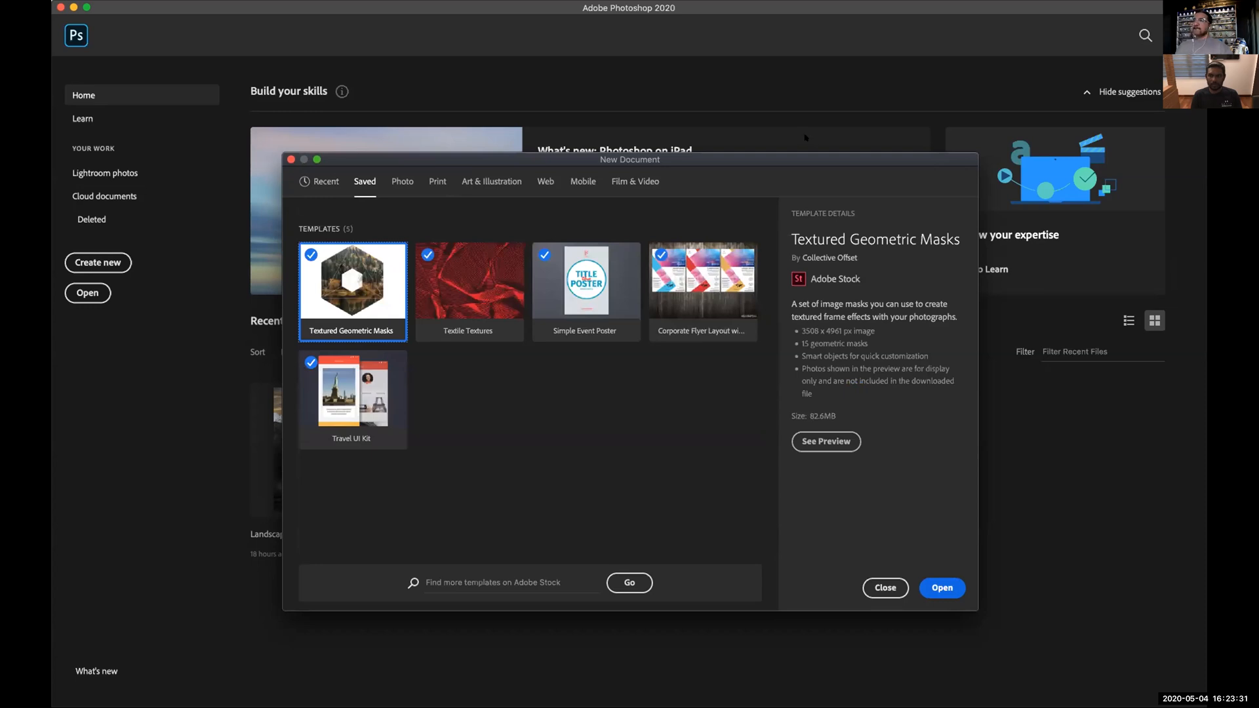
pyautogui.moveTo(790, 160); pyautogui.dragTo(800, 199)
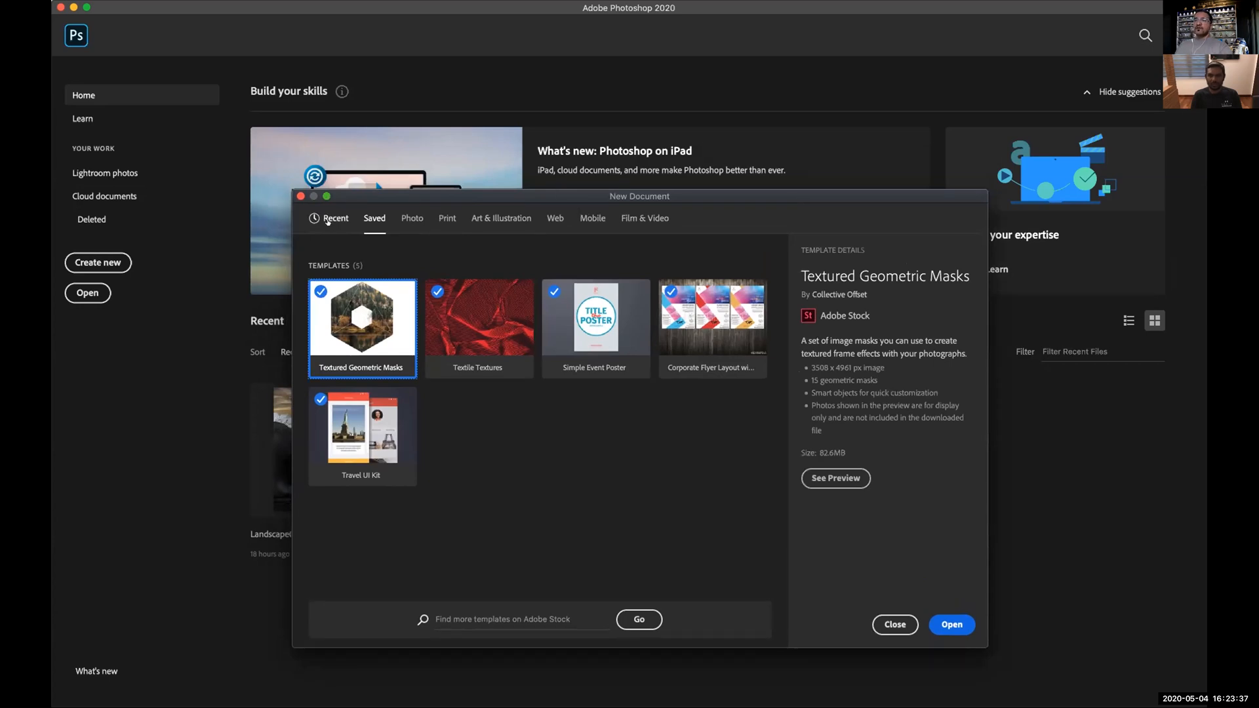
pyautogui.click(331, 219)
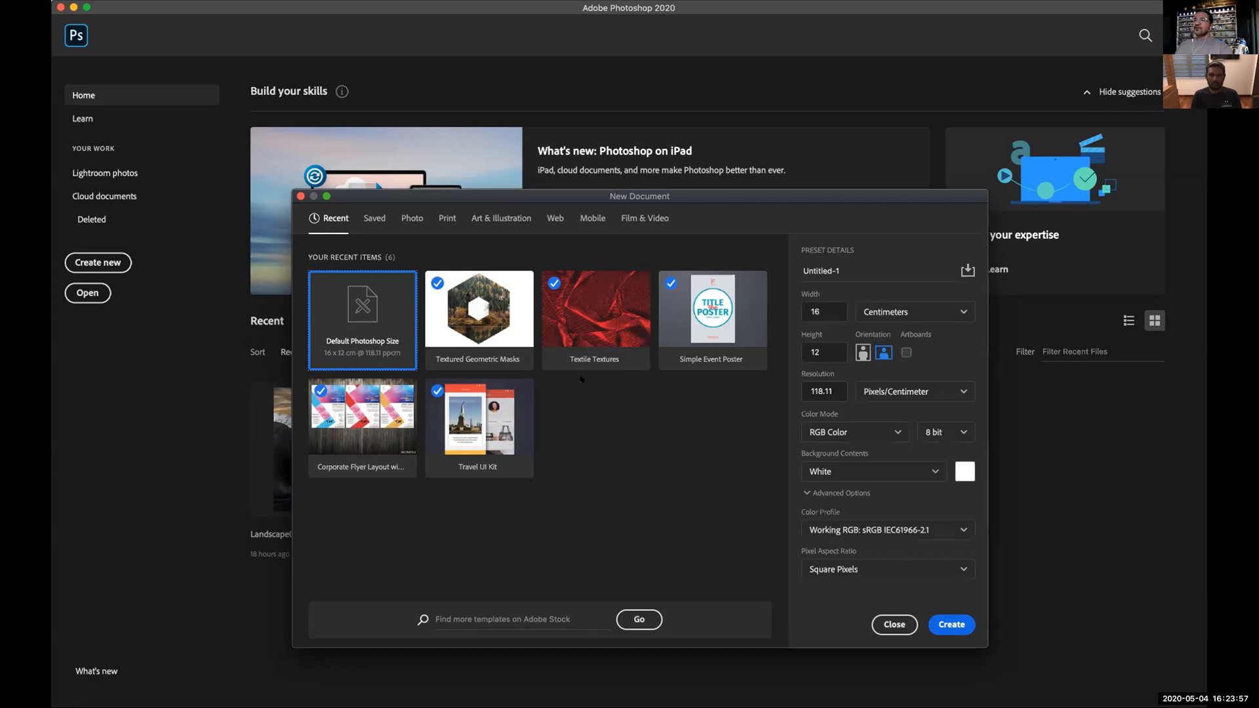
# Select the A4 blank Print preset for the new document and check its width and height.
pyautogui.click(451, 217)
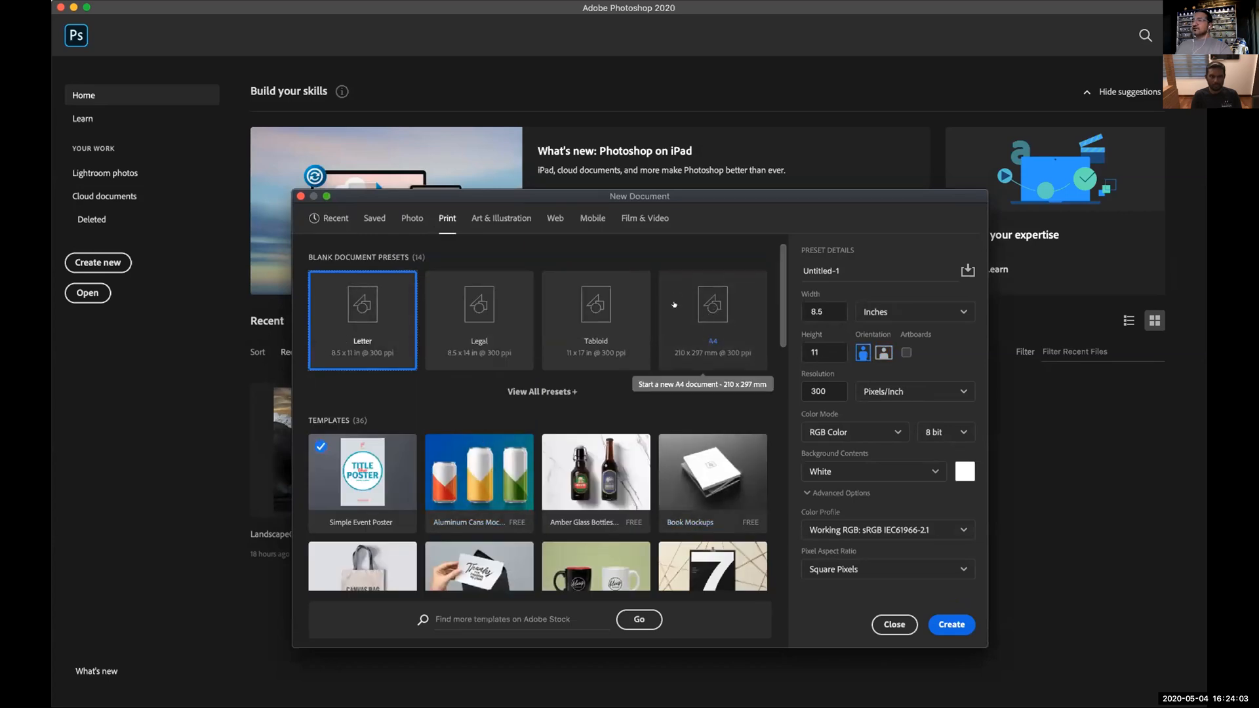
pyautogui.click(717, 301)
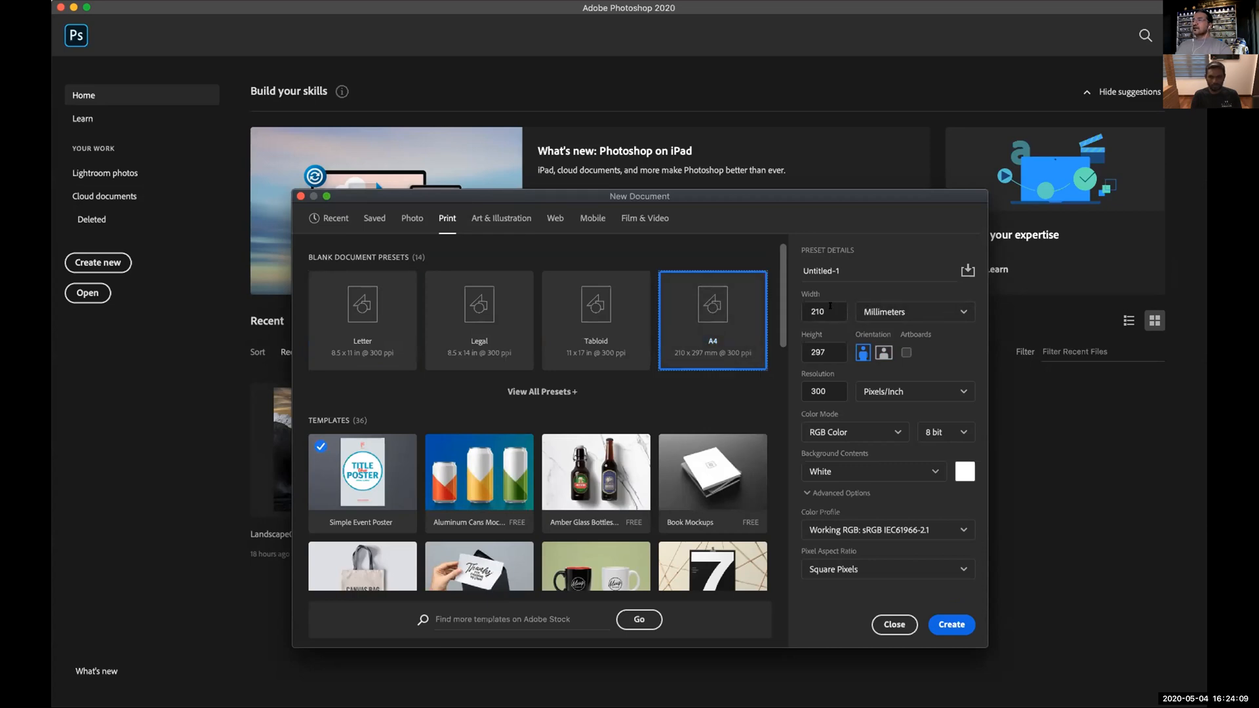
pyautogui.click(807, 312)
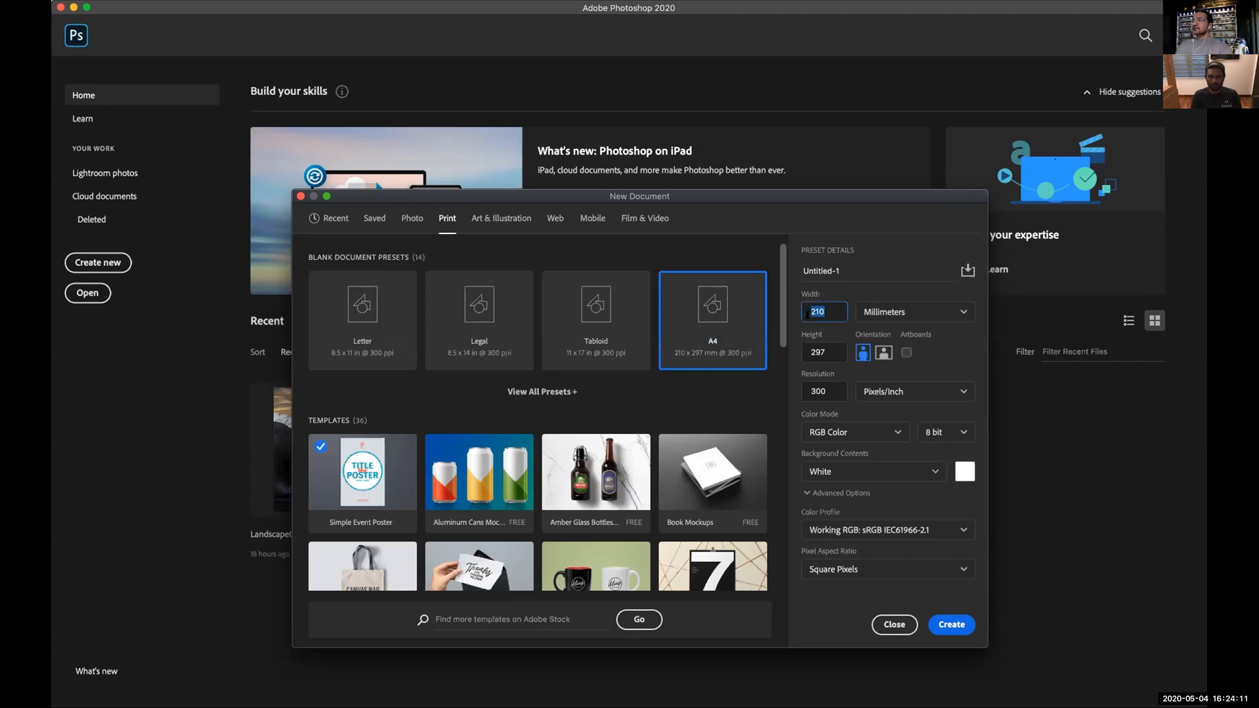
pyautogui.click(836, 353)
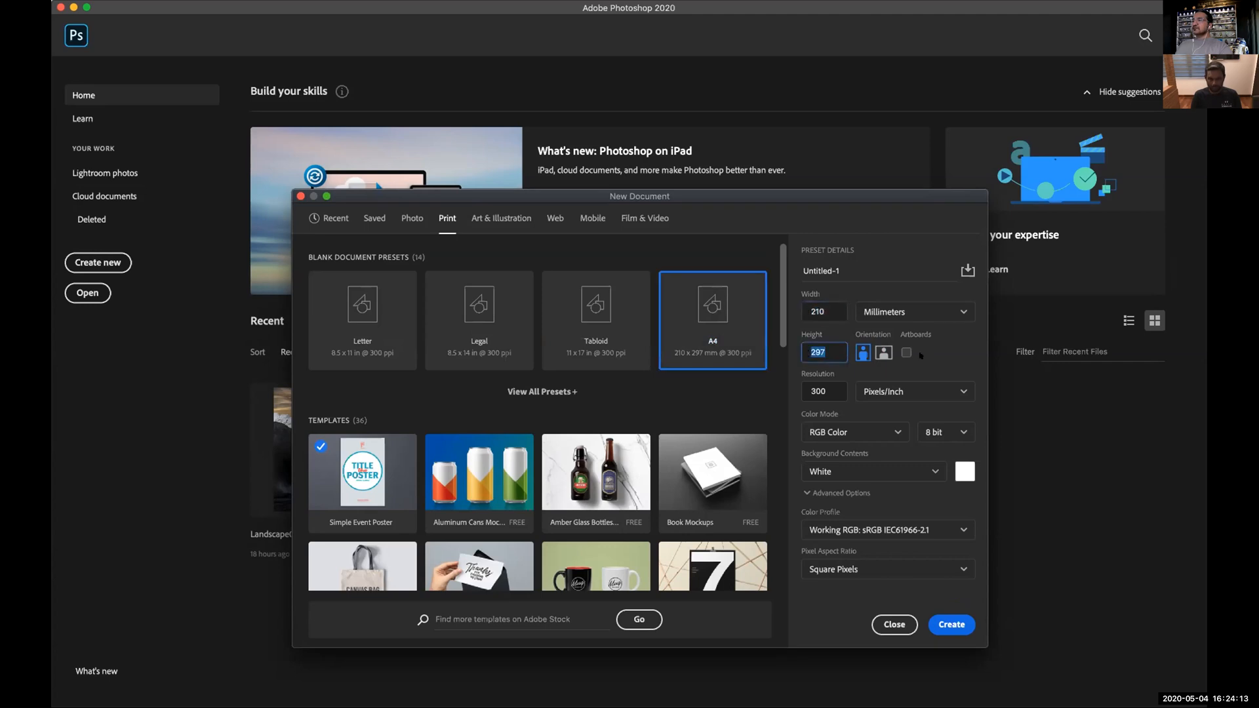
# Change the new document's units to Pixels and its orientation to landscape.
pyautogui.click(925, 313)
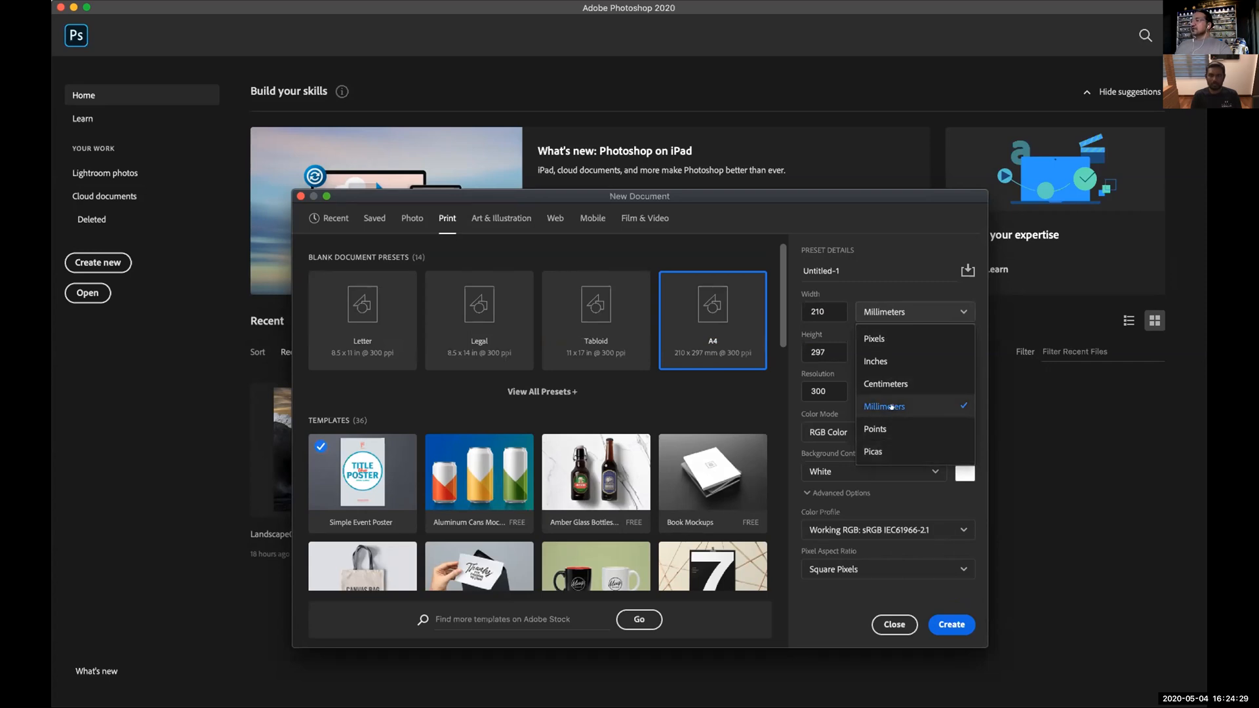
pyautogui.click(893, 337)
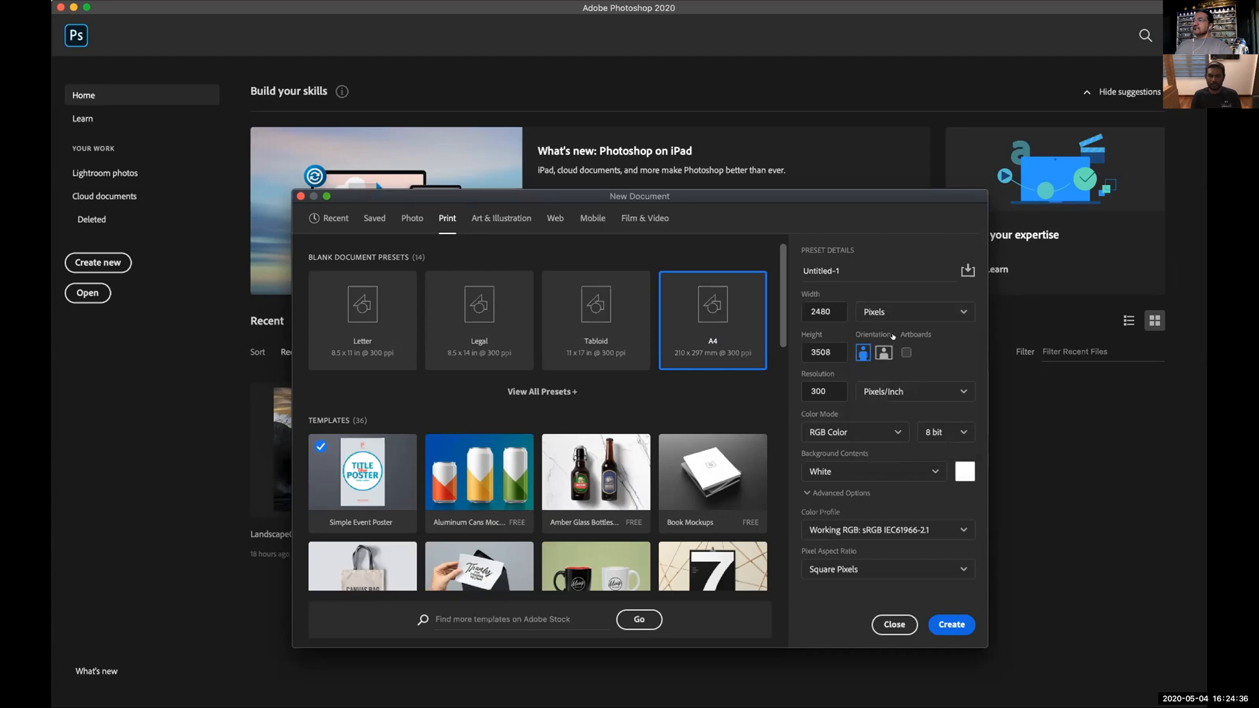
pyautogui.doubleClick(820, 311)
pyautogui.doubleClick(829, 348)
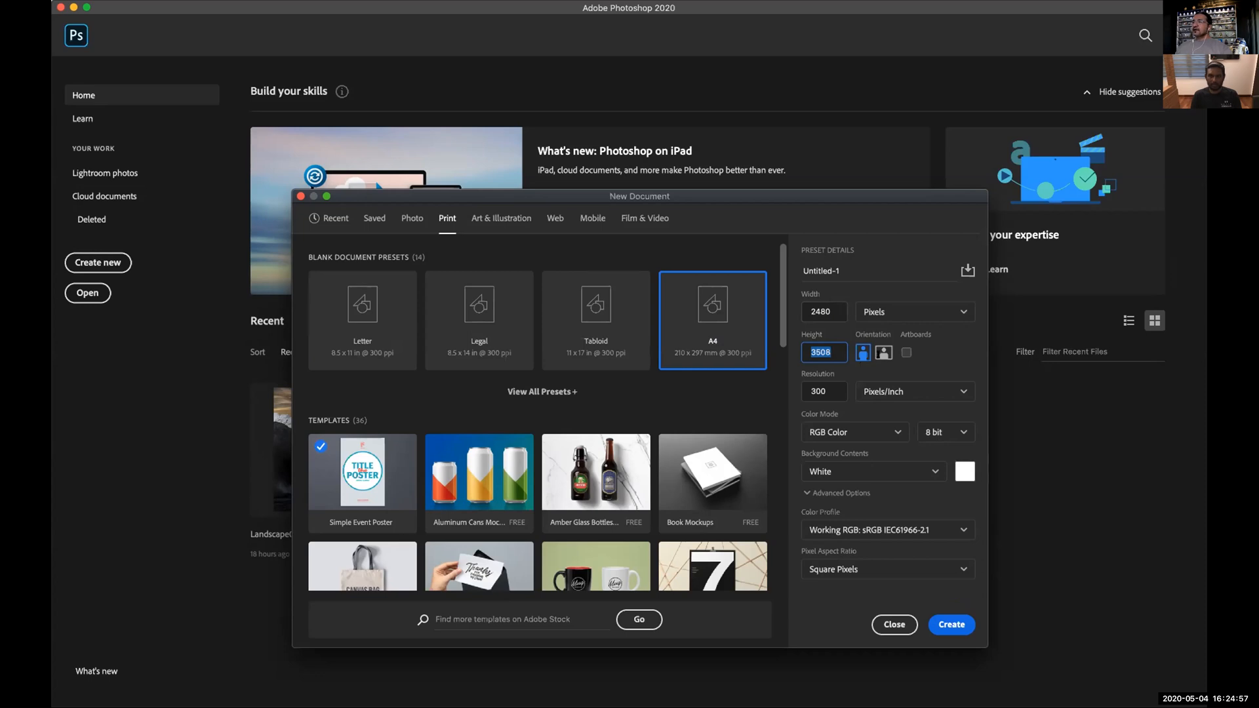
pyautogui.click(883, 352)
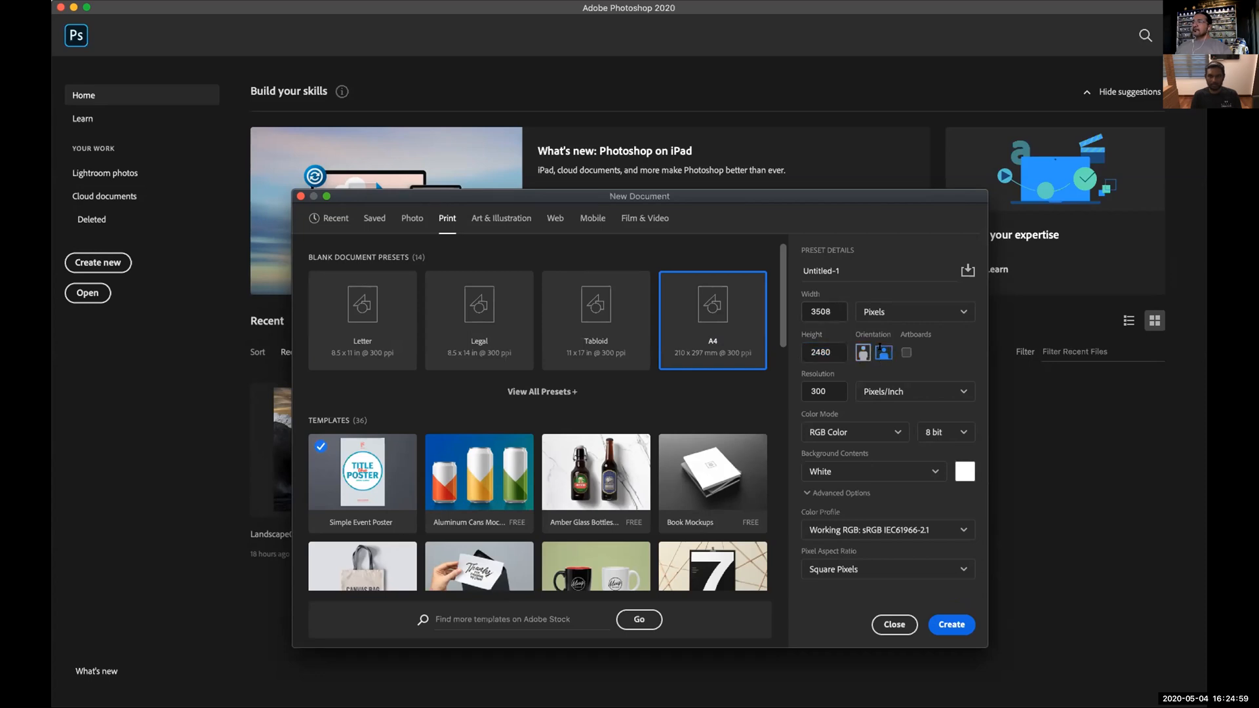
# Compare the portrait and landscape orientations of the new document and set it to portrait.
pyautogui.doubleClick(821, 311)
pyautogui.click(862, 352)
pyautogui.click(882, 354)
pyautogui.click(862, 353)
# Try a resolution of 150 for the new document and set it to 72 pixels/inch instead.
pyautogui.doubleClick(827, 390)
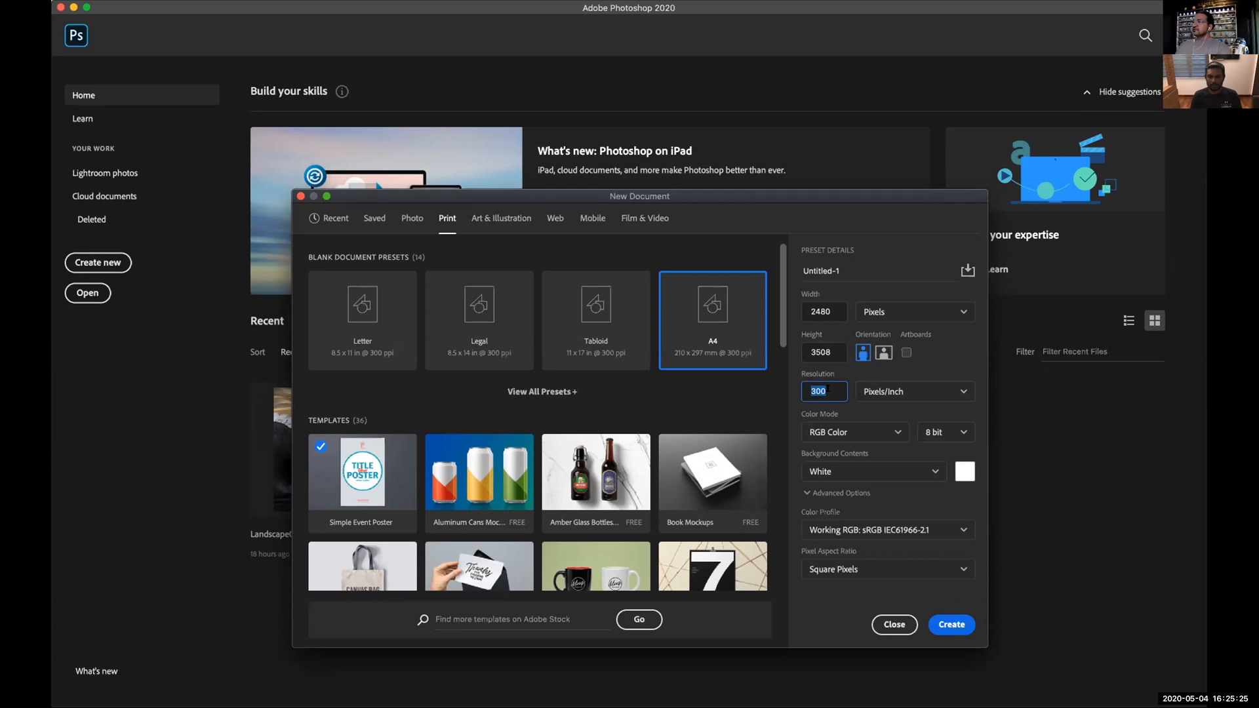
pyautogui.click(827, 389)
pyautogui.moveTo(827, 389); pyautogui.dragTo(787, 388)
pyautogui.write('150')
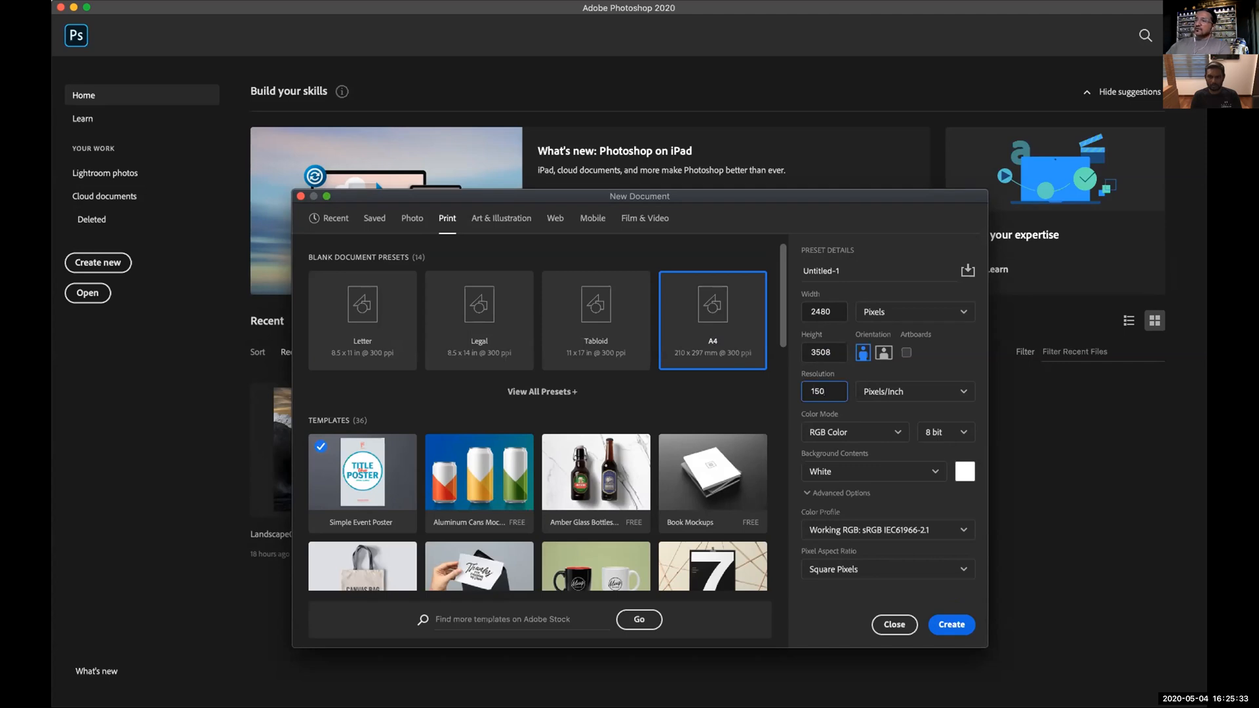
pyautogui.press('BackSpace')
pyautogui.press('BackSpace')
pyautogui.press('BackSpace')
pyautogui.write('72')
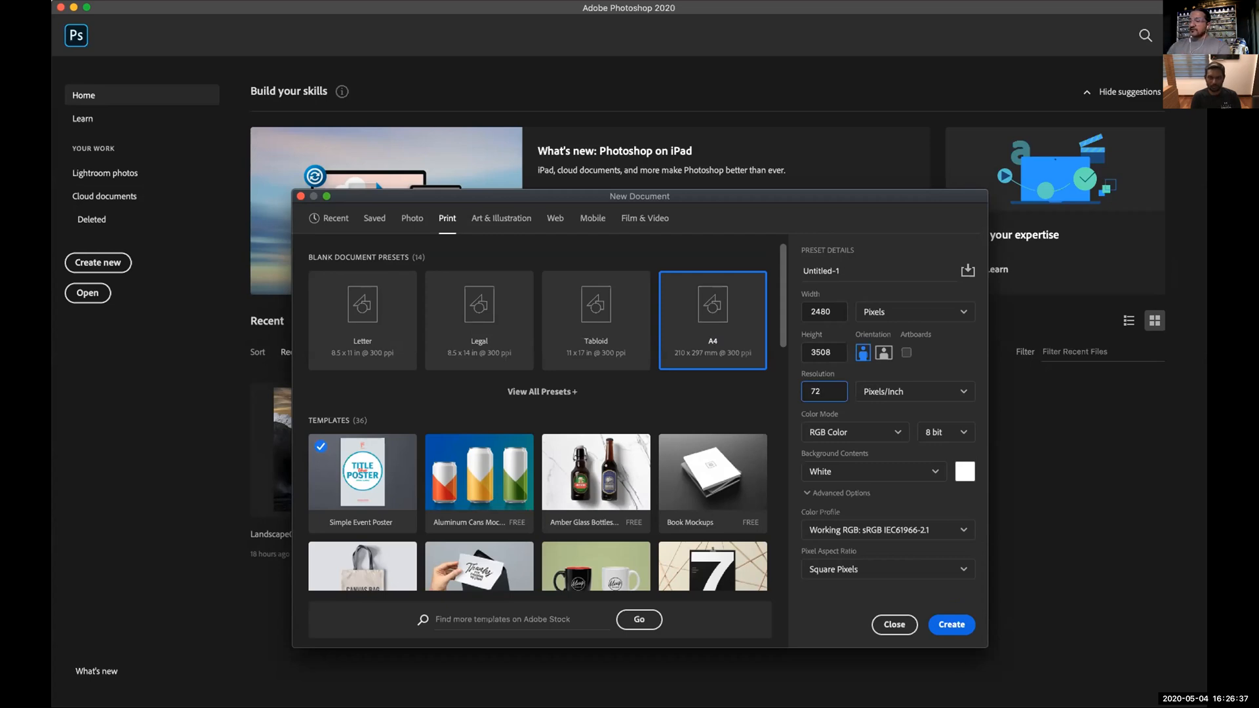
# Switch the resolution briefly back to 150 and return it to 72.
pyautogui.press('BackSpace')
pyautogui.press('BackSpace')
pyautogui.write('150')
pyautogui.press('BackSpace')
pyautogui.press('BackSpace')
pyautogui.press('BackSpace')
pyautogui.write('72')
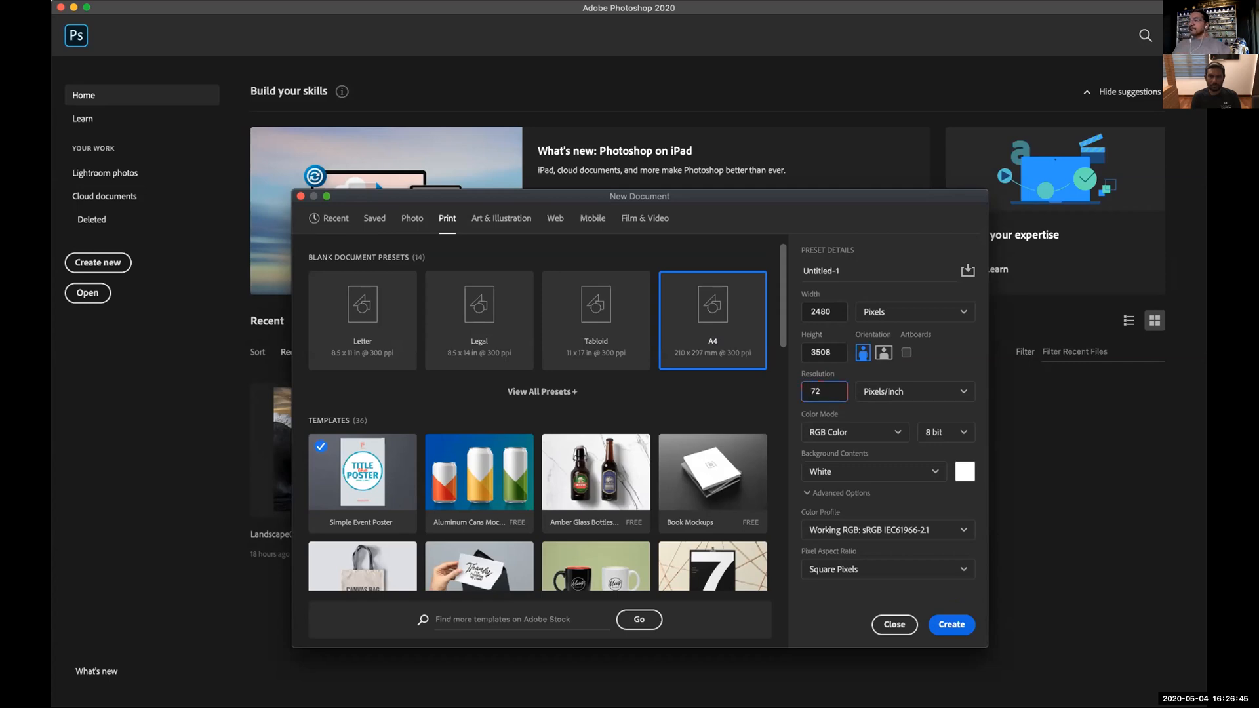
# Look through the resolution unit, color mode and bit depth options, keeping Pixels/Inch, RGB Color and 8 bit.
pyautogui.click(936, 394)
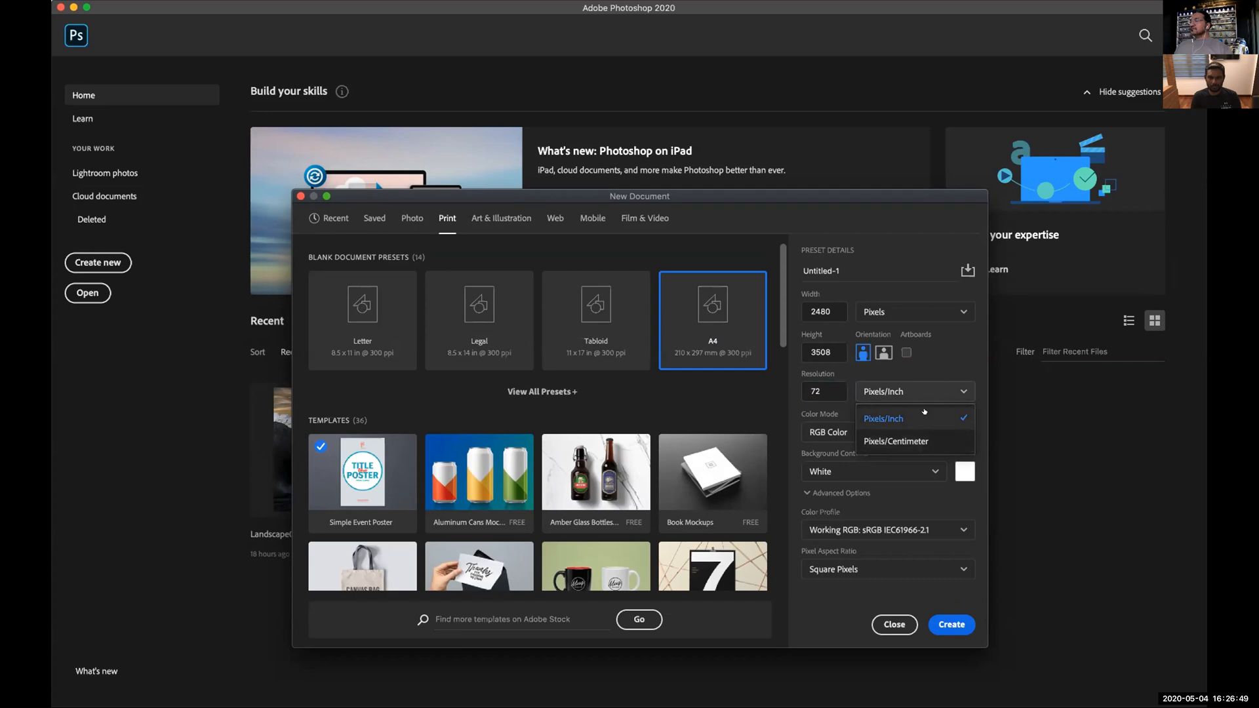
pyautogui.click(924, 414)
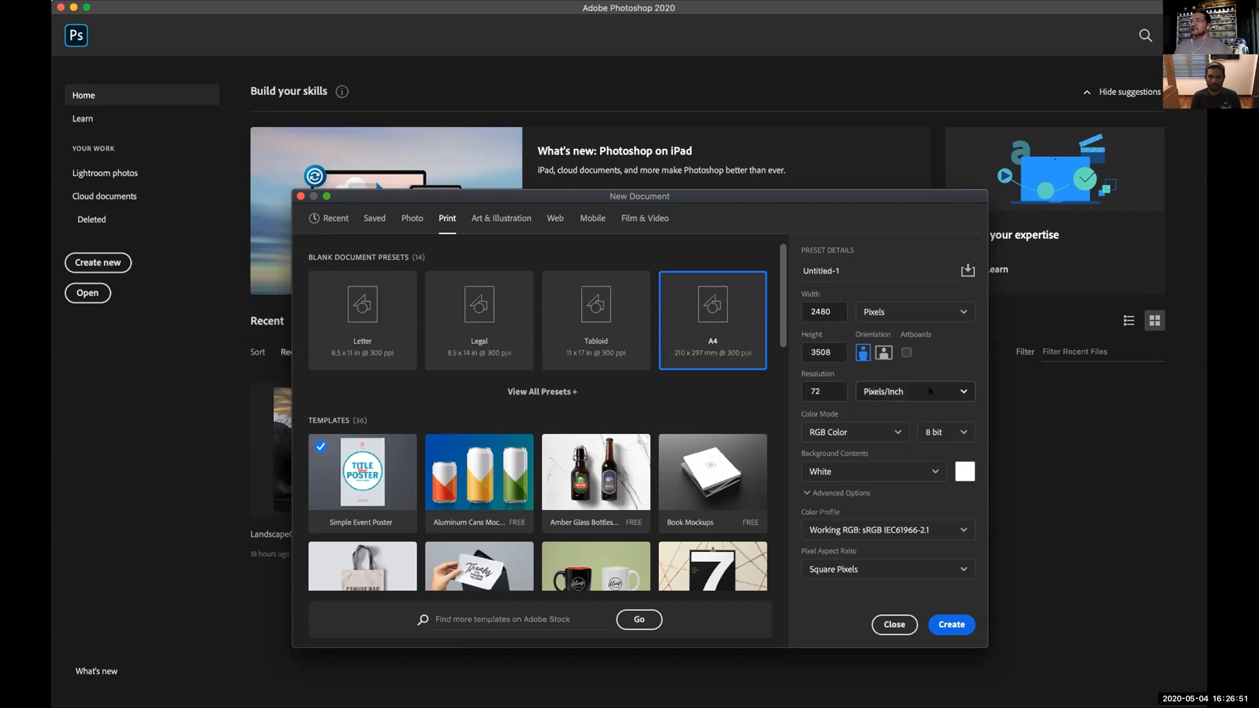
pyautogui.click(870, 430)
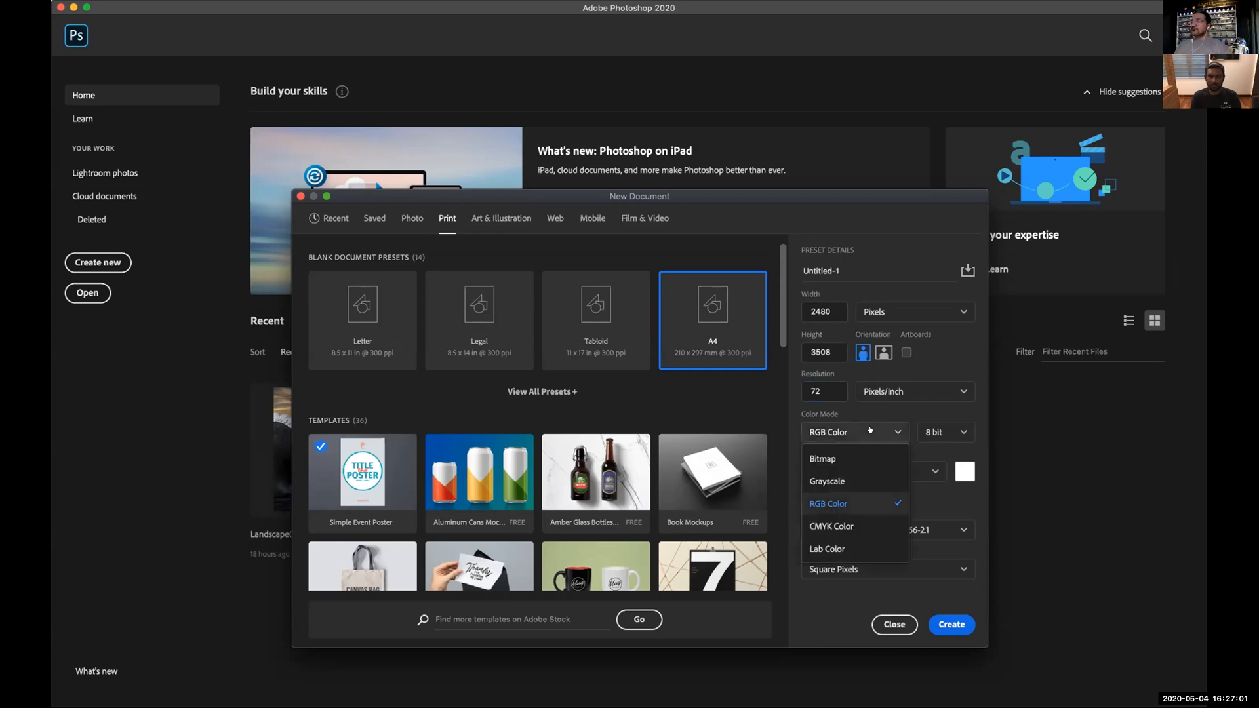
pyautogui.click(853, 502)
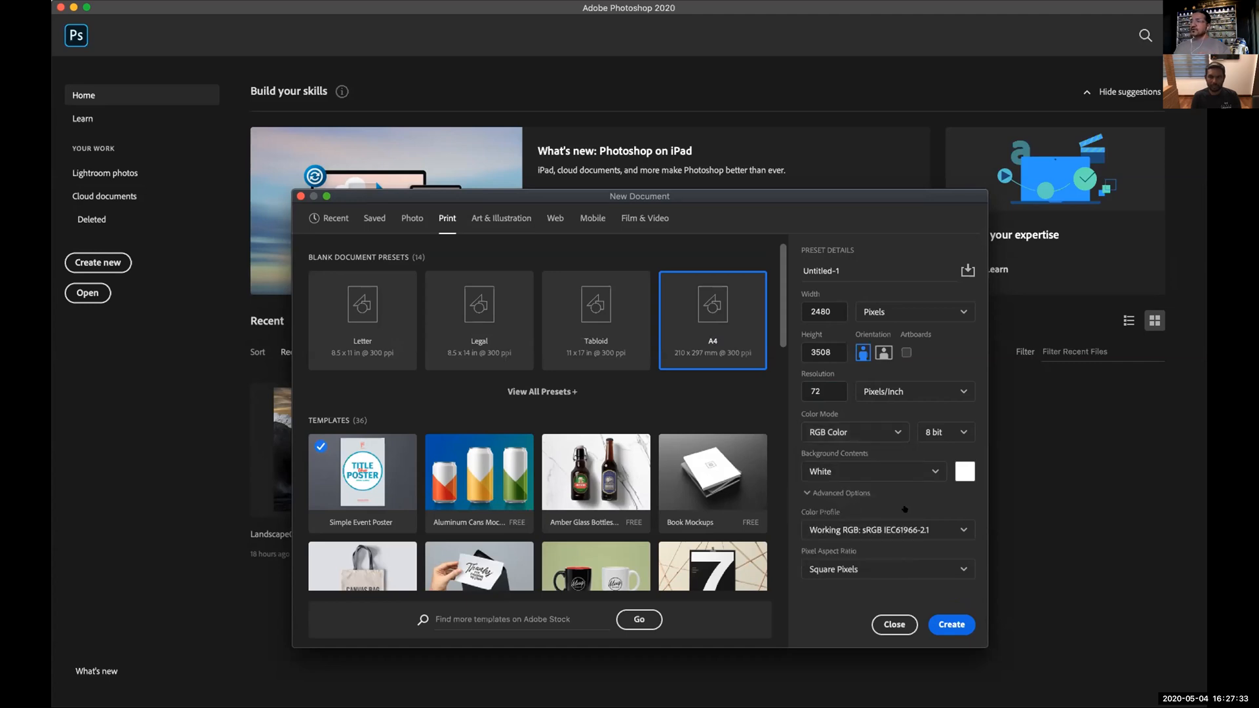
pyautogui.click(955, 433)
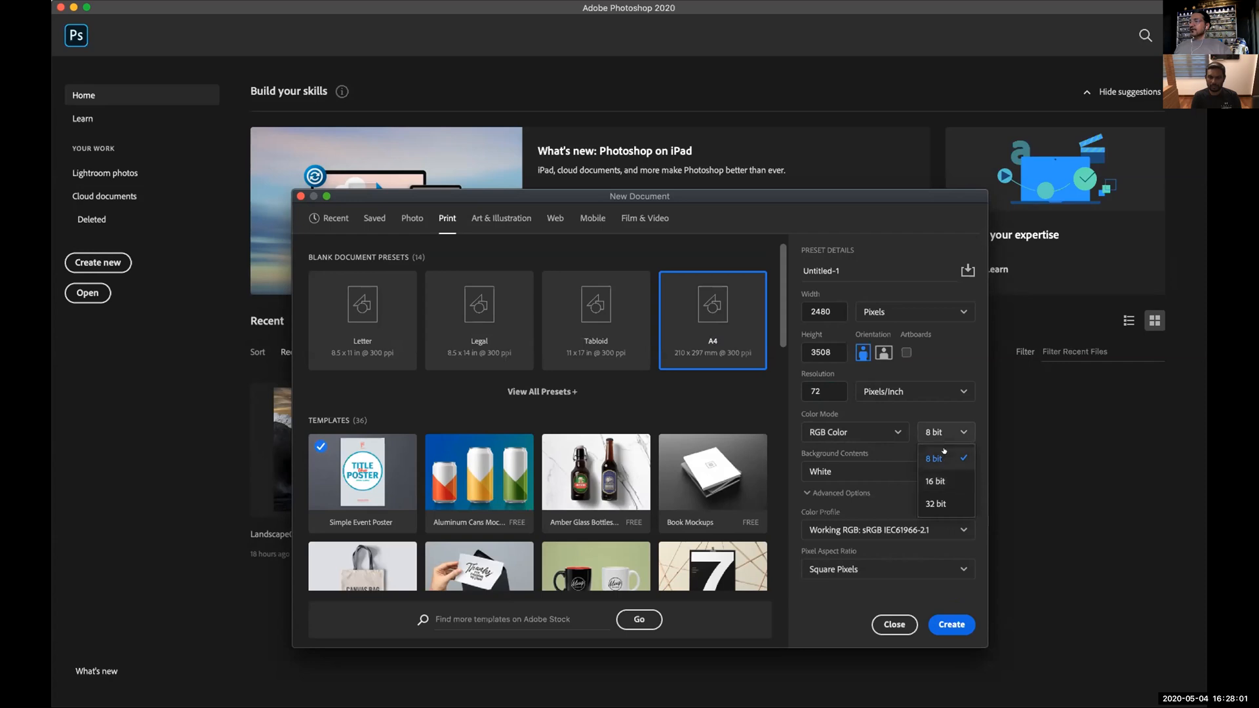
pyautogui.click(943, 451)
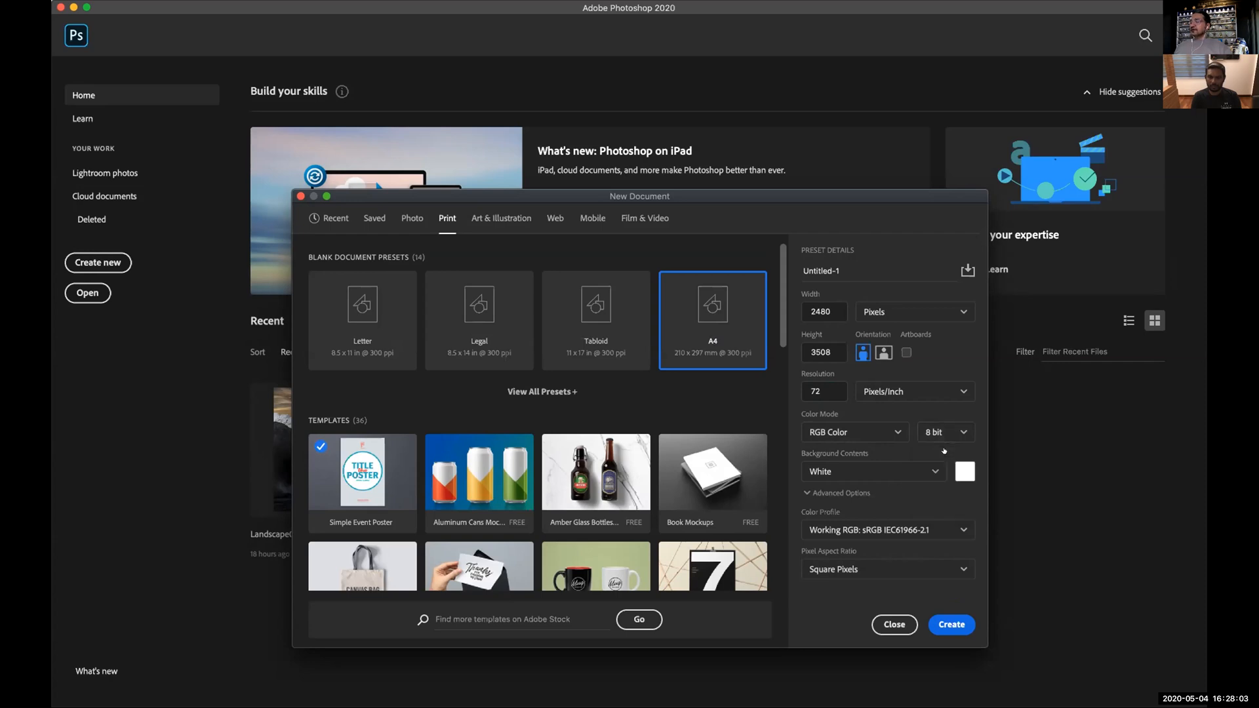
# Try Black and Transparent as the background contents and restore White.
pyautogui.click(878, 472)
pyautogui.click(875, 523)
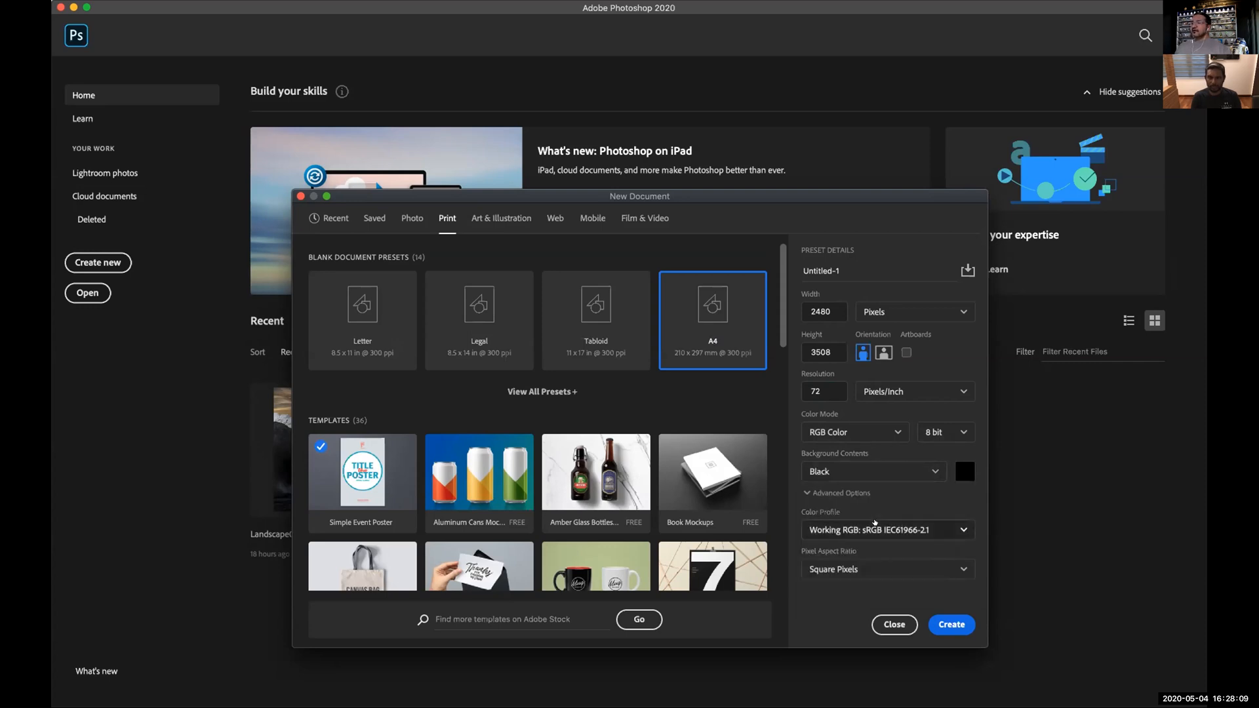
pyautogui.click(872, 471)
pyautogui.click(863, 564)
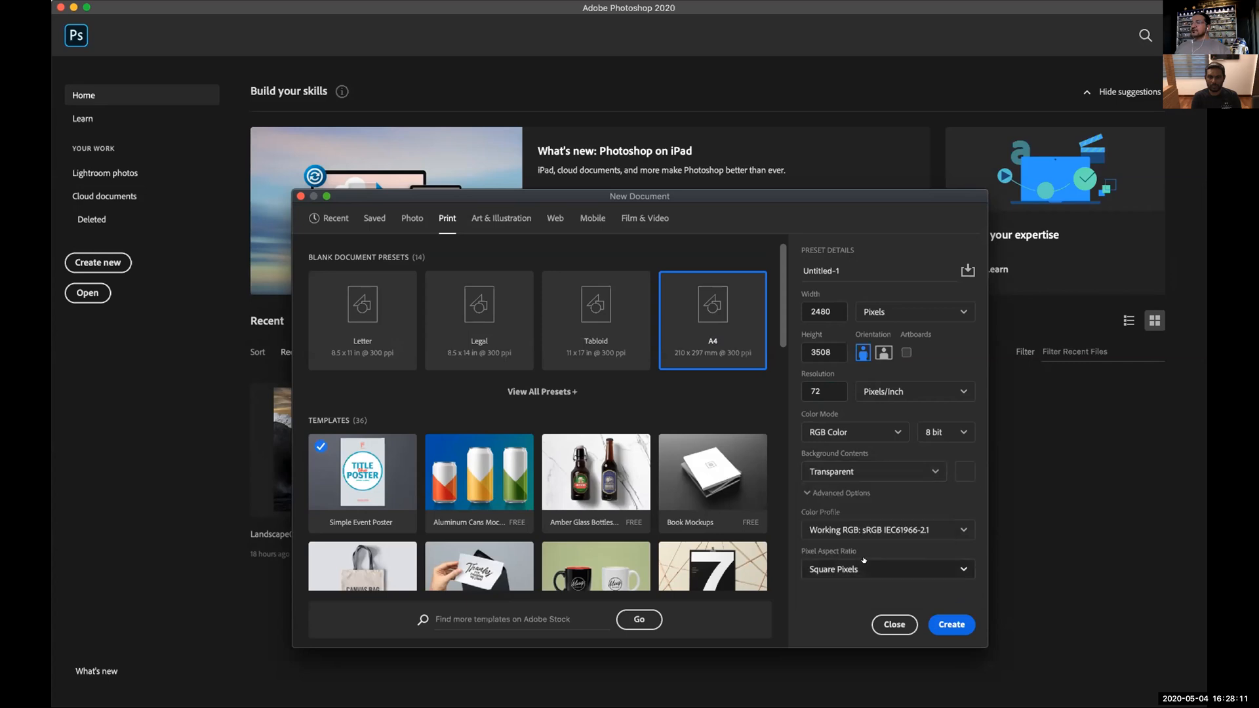
pyautogui.click(859, 471)
pyautogui.click(858, 496)
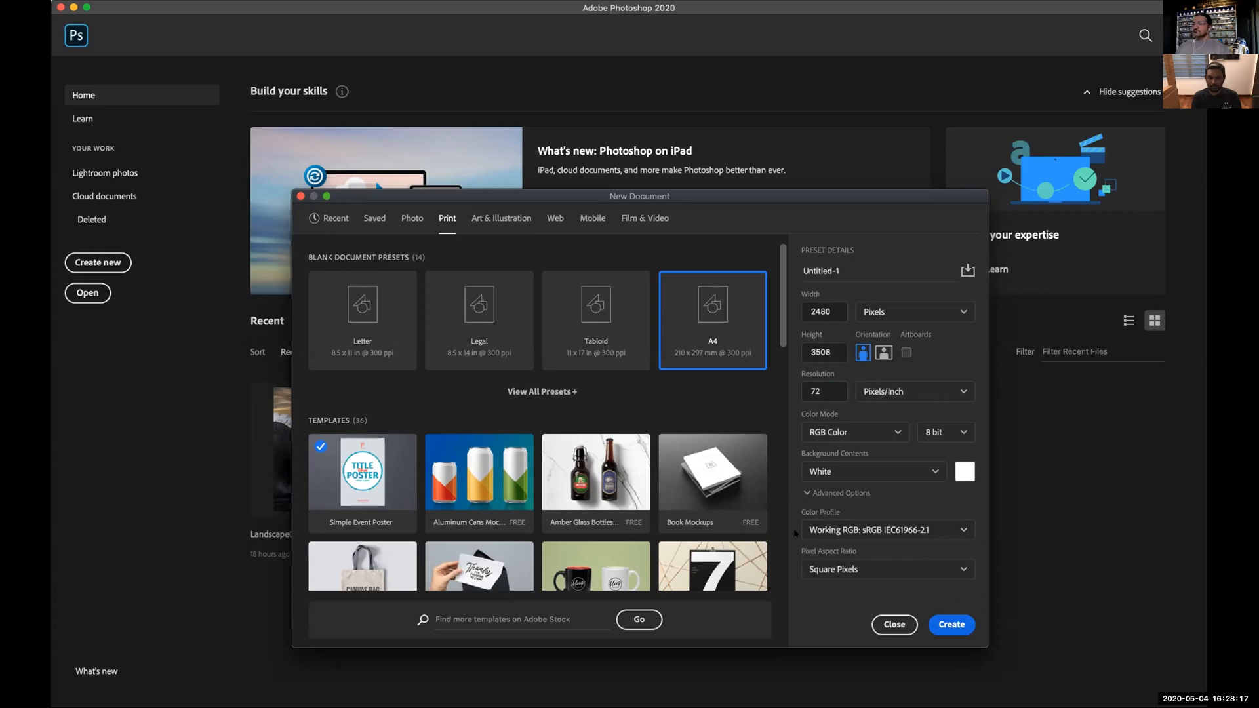
# Collapse the advanced options, review the width, height and resolution, and create the new document.
pyautogui.click(802, 492)
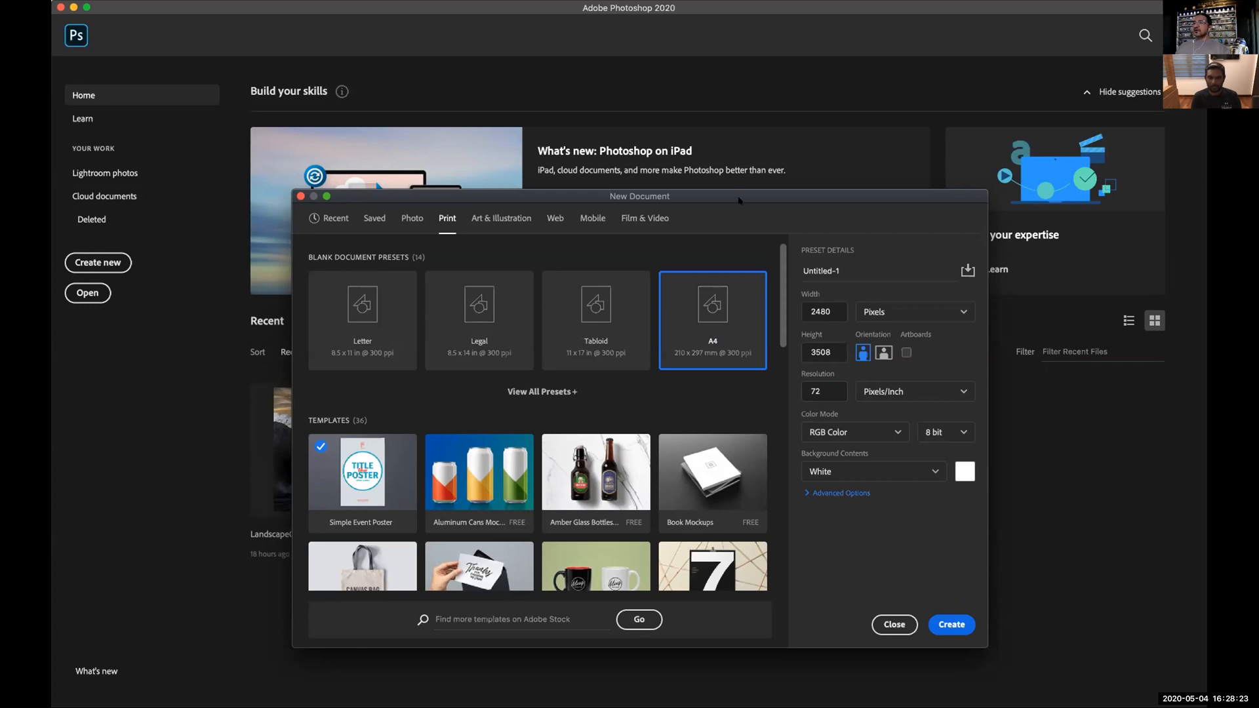
pyautogui.moveTo(739, 199); pyautogui.dragTo(738, 200)
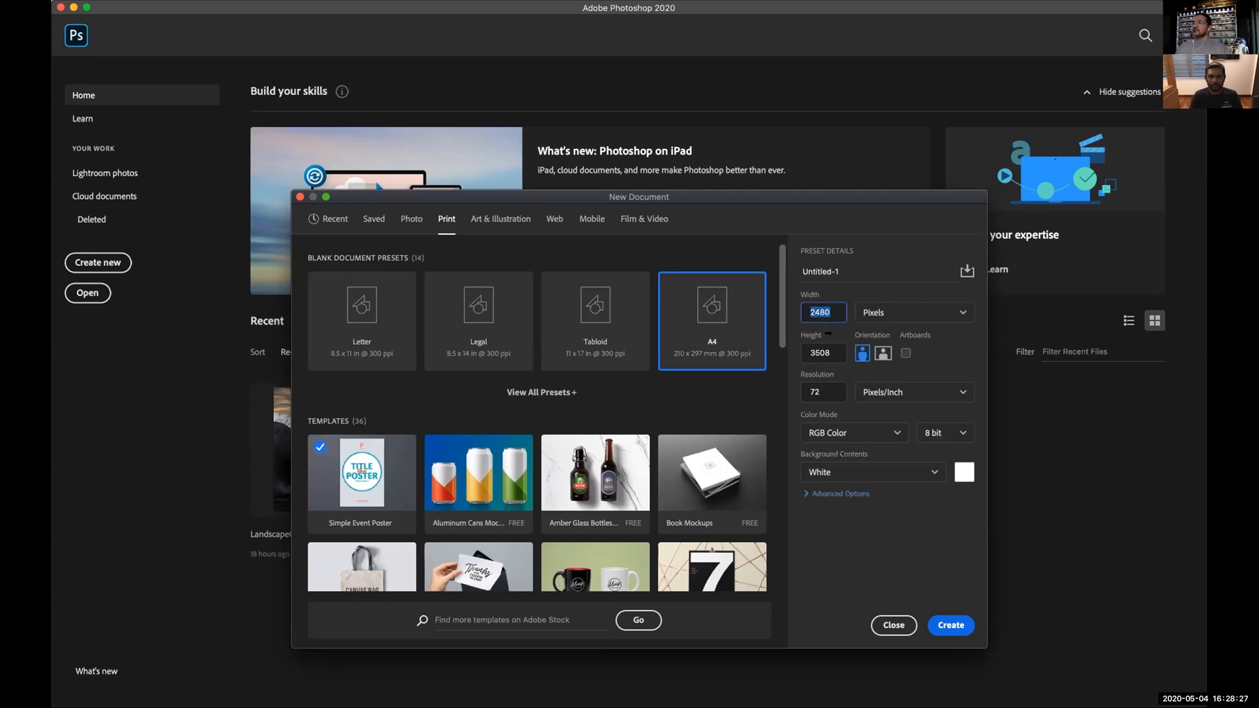
pyautogui.click(804, 354)
pyautogui.click(818, 392)
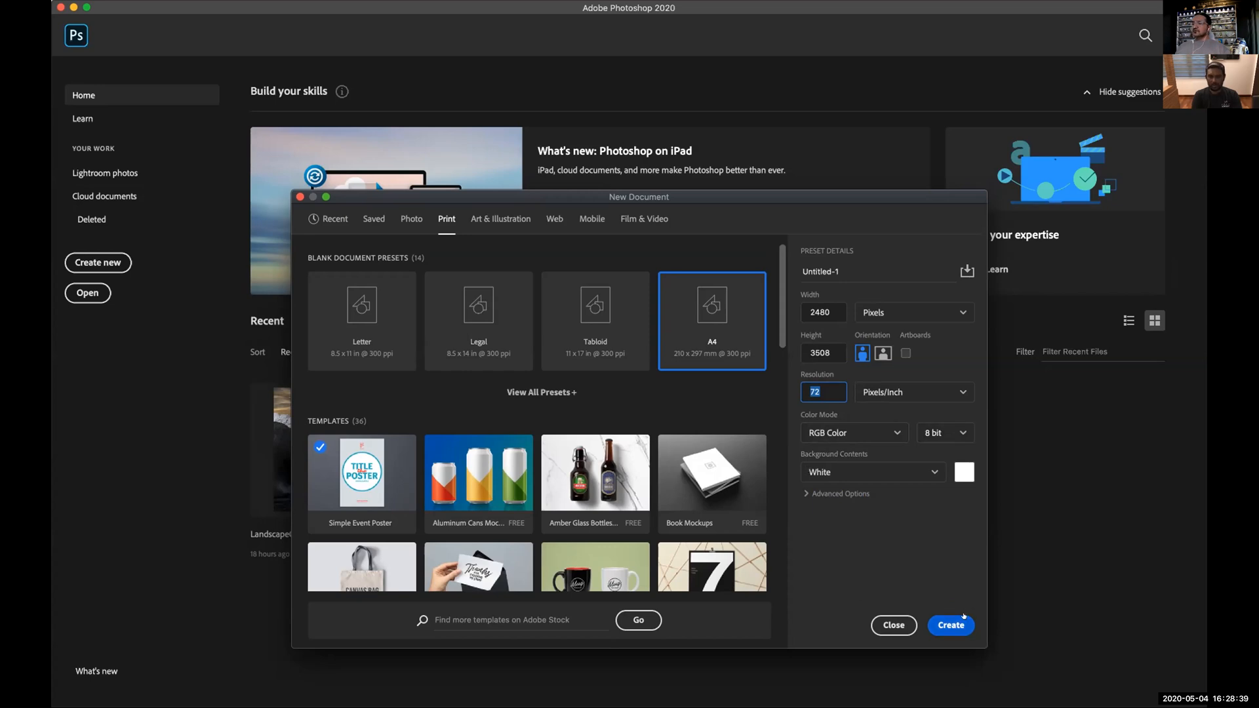
pyautogui.click(942, 624)
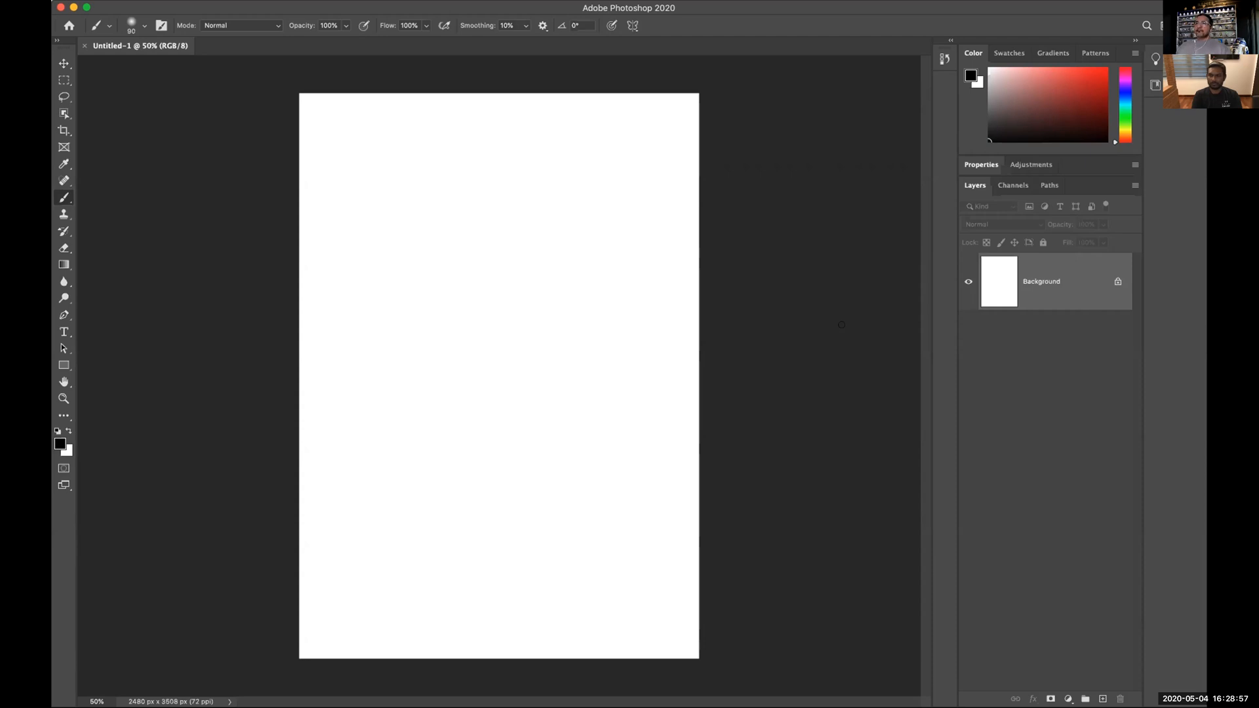
# Paint three wavy freehand black brush strokes across the middle of the white canvas.
pyautogui.moveTo(379, 241)
pyautogui.mouseDown()
pyautogui.moveTo(478, 399)
pyautogui.moveTo(472, 430)
pyautogui.mouseUp()
pyautogui.moveTo(528, 186); pyautogui.dragTo(506, 272)
pyautogui.moveTo(420, 377)
pyautogui.mouseDown()
pyautogui.moveTo(462, 480)
pyautogui.moveTo(505, 522)
pyautogui.mouseUp()
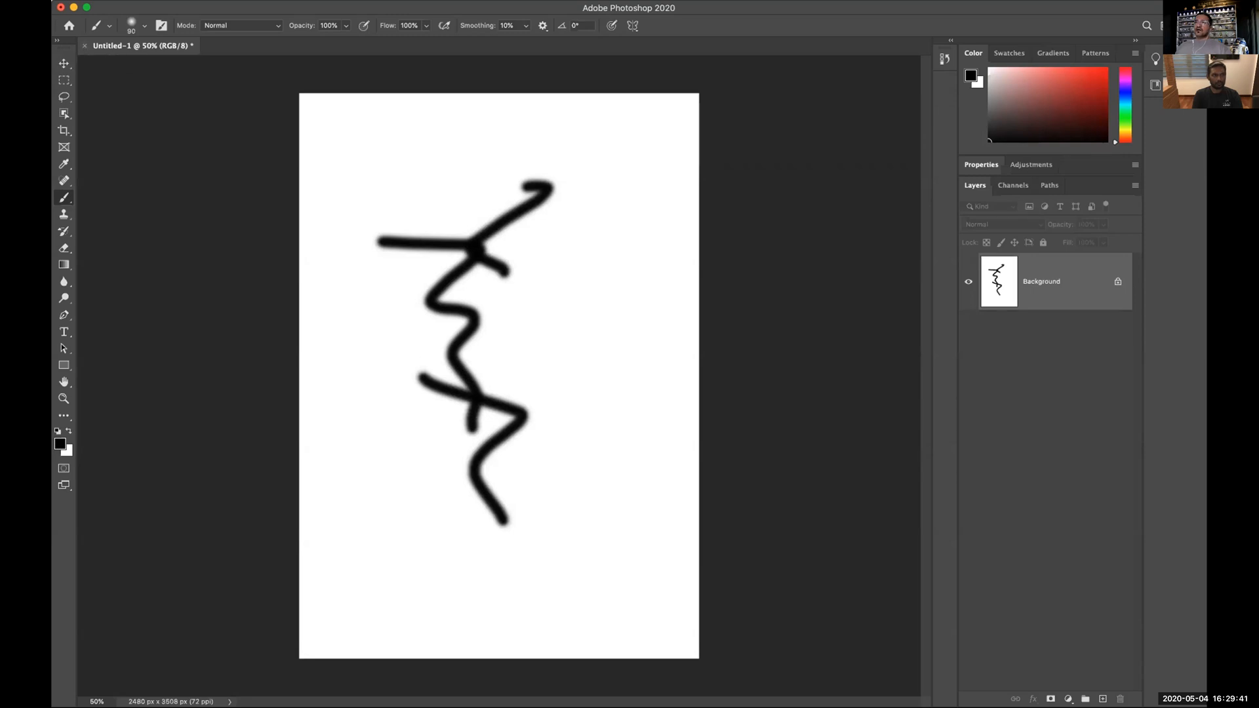
# Close the painted document without saving its changes.
pyautogui.press('super+w')
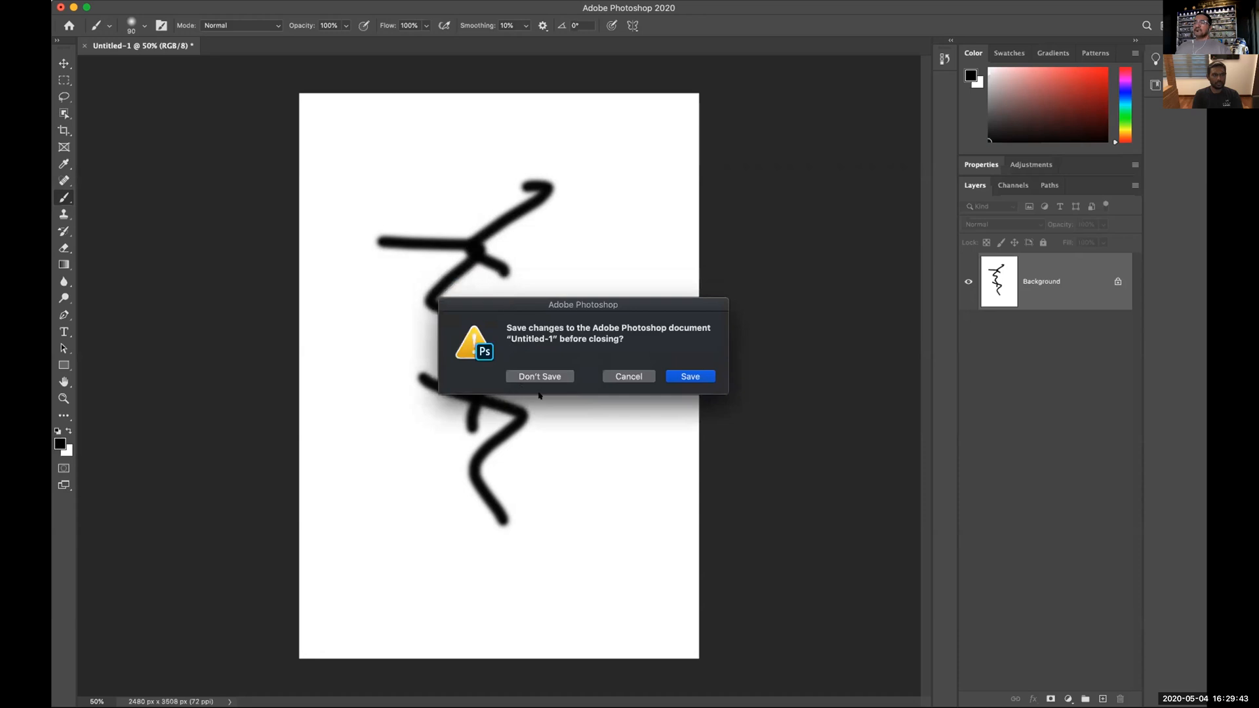
pyautogui.moveTo(656, 303); pyautogui.dragTo(633, 354)
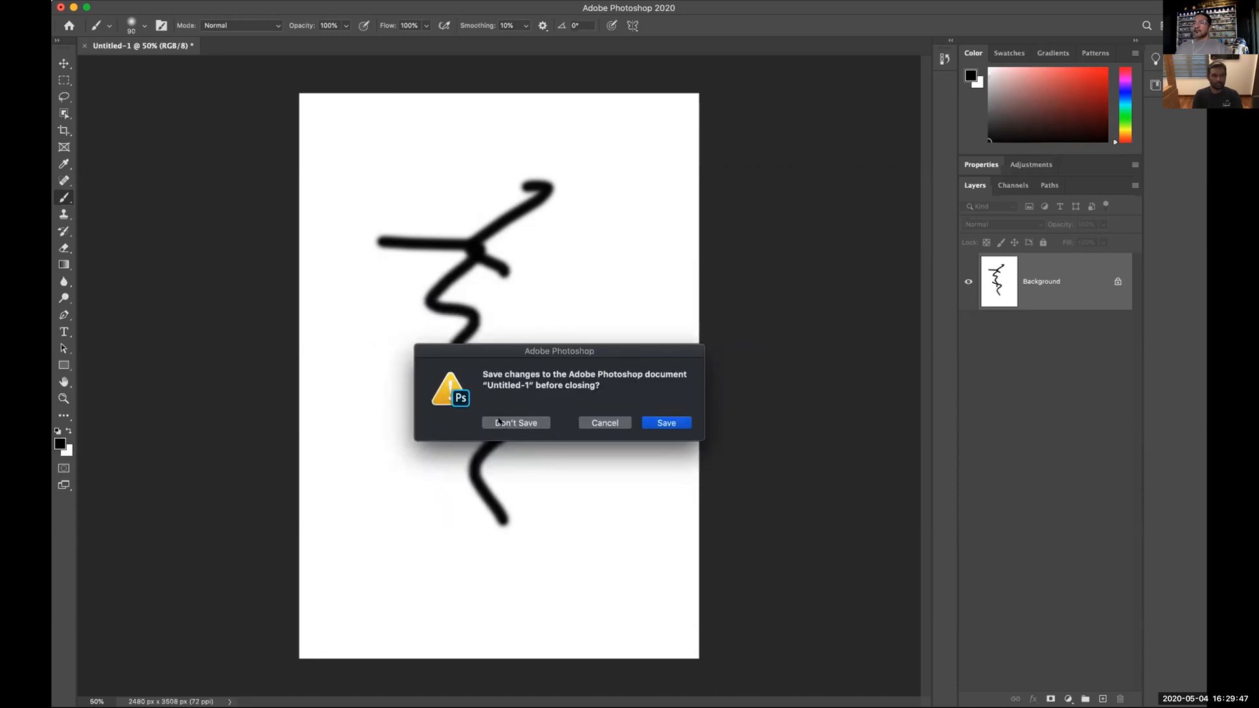
pyautogui.click(498, 421)
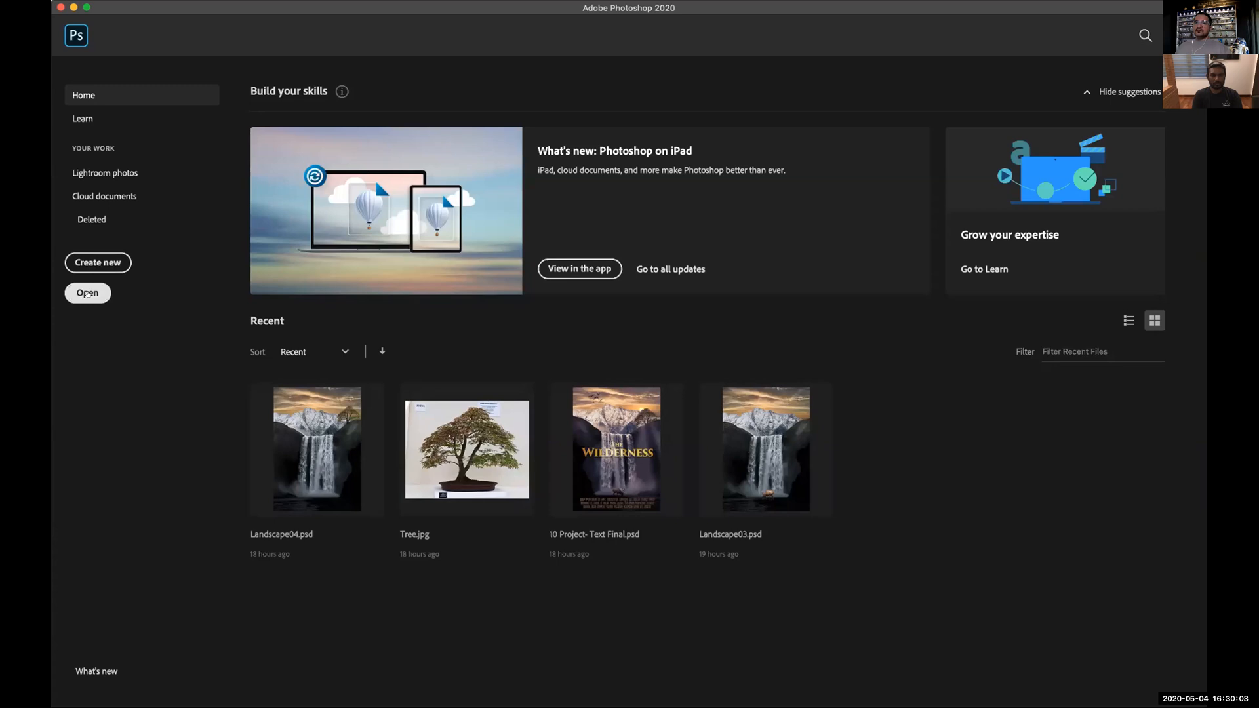
# Open paris.psd from the 01 Work Area folder inside 01 DEMO FILES on the Desktop, previewing cambridge.psd on the way.
pyautogui.click(87, 294)
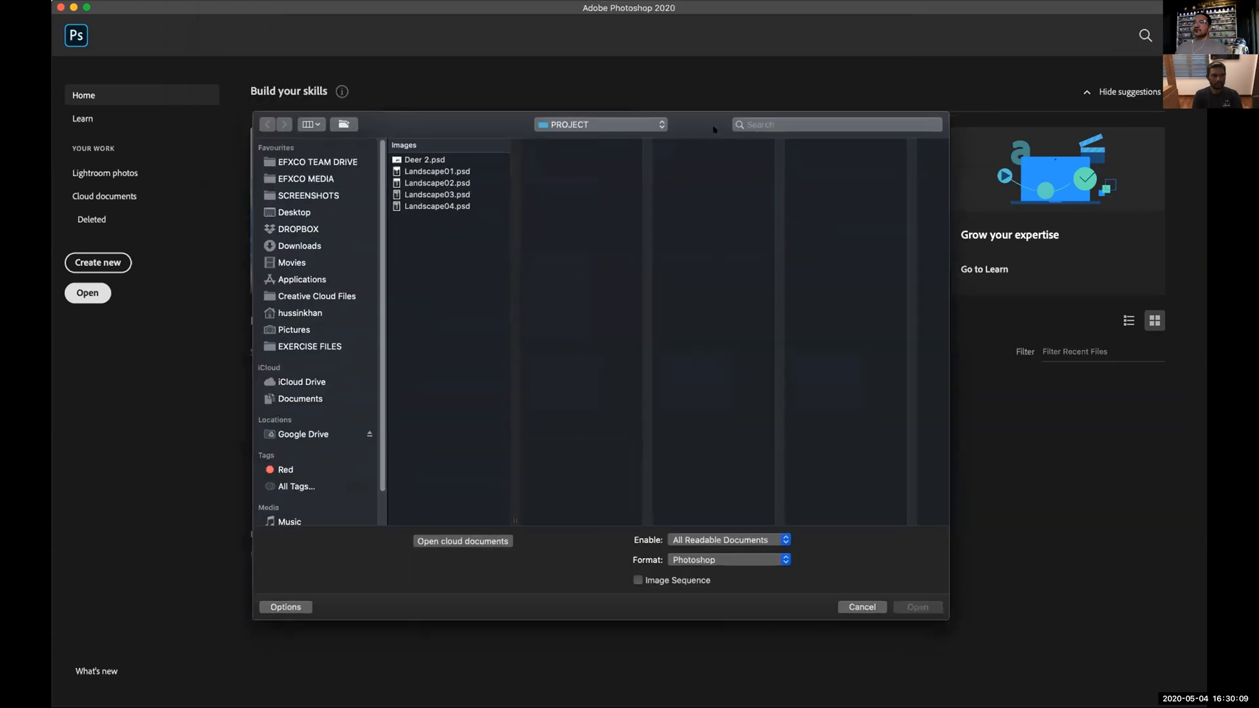
pyautogui.click(296, 233)
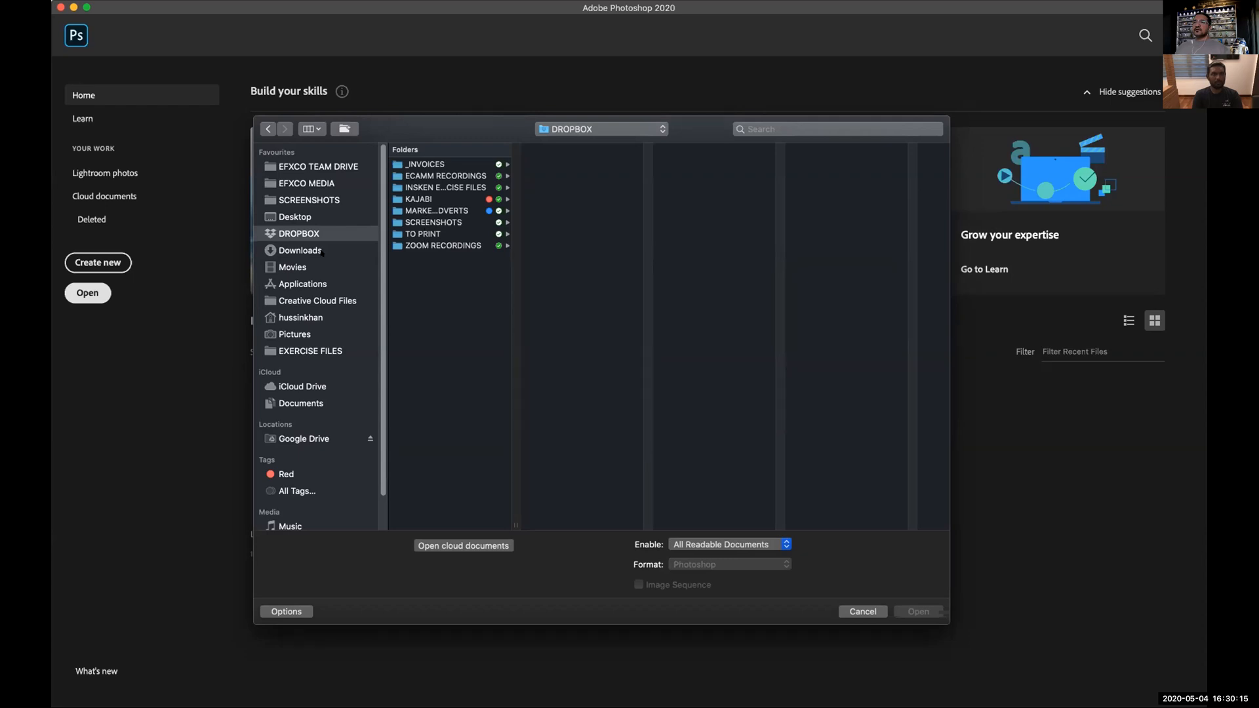
pyautogui.click(315, 217)
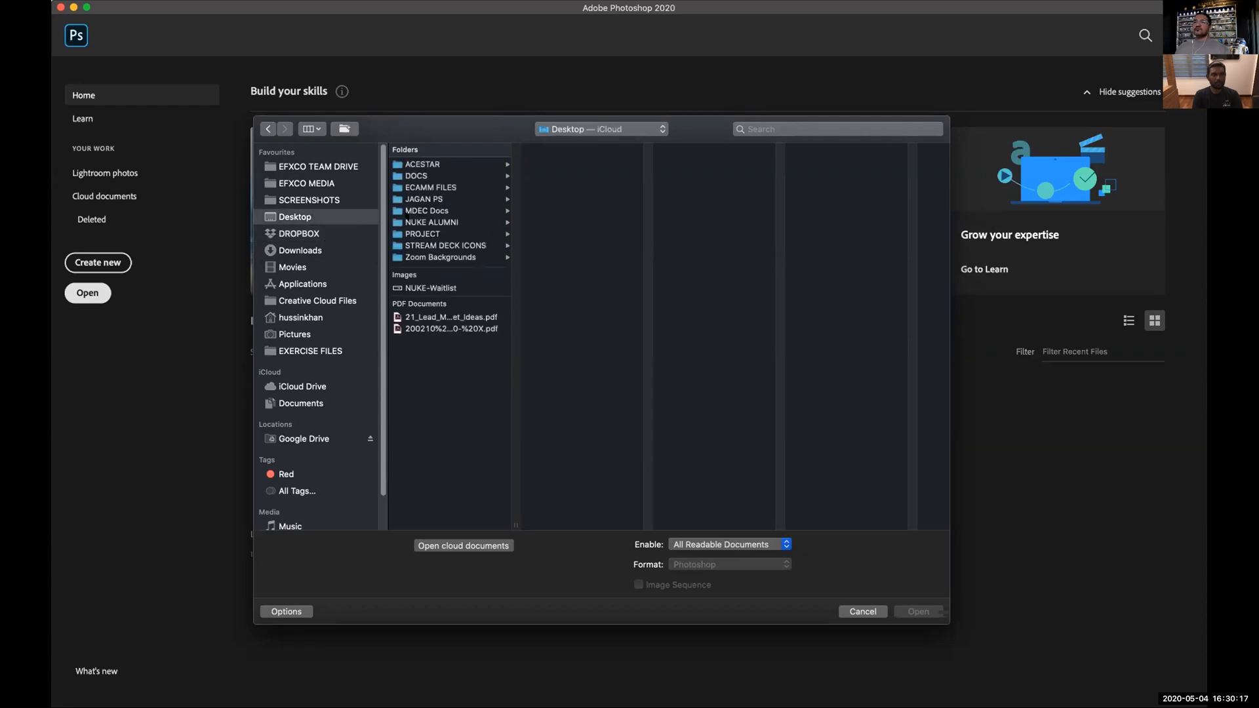
pyautogui.click(417, 199)
pyautogui.click(566, 163)
pyautogui.click(694, 164)
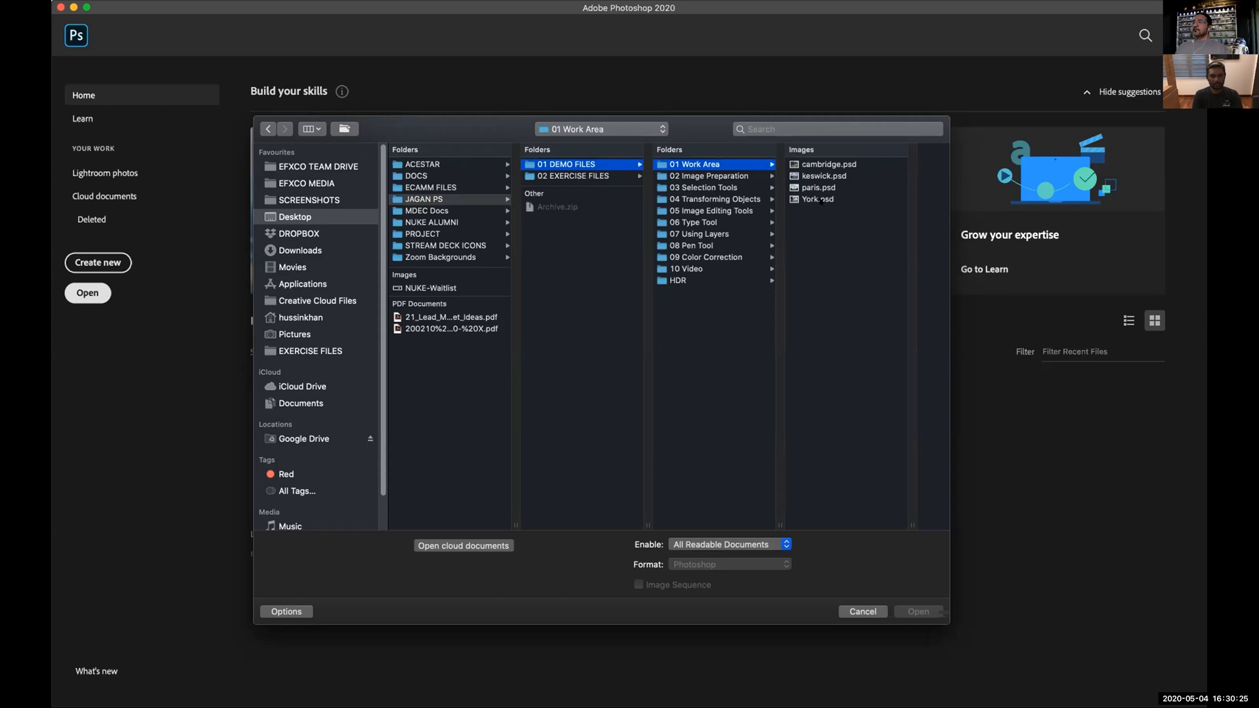
pyautogui.click(819, 164)
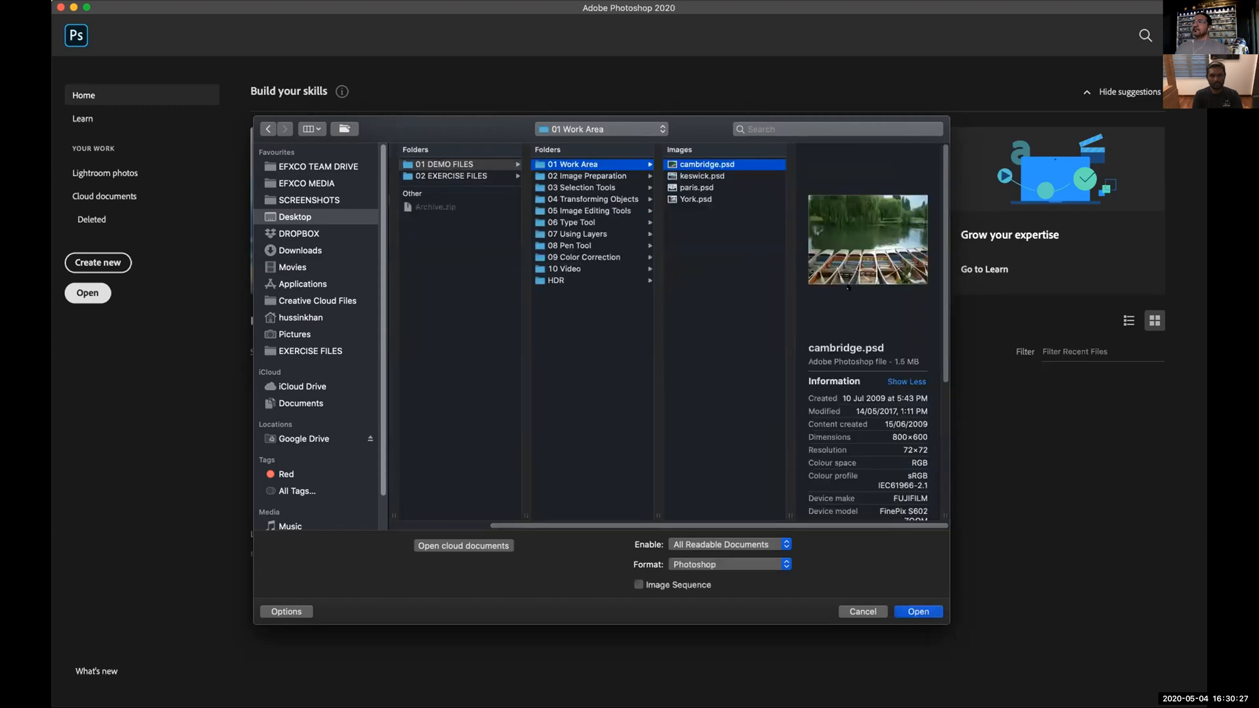
pyautogui.click(697, 187)
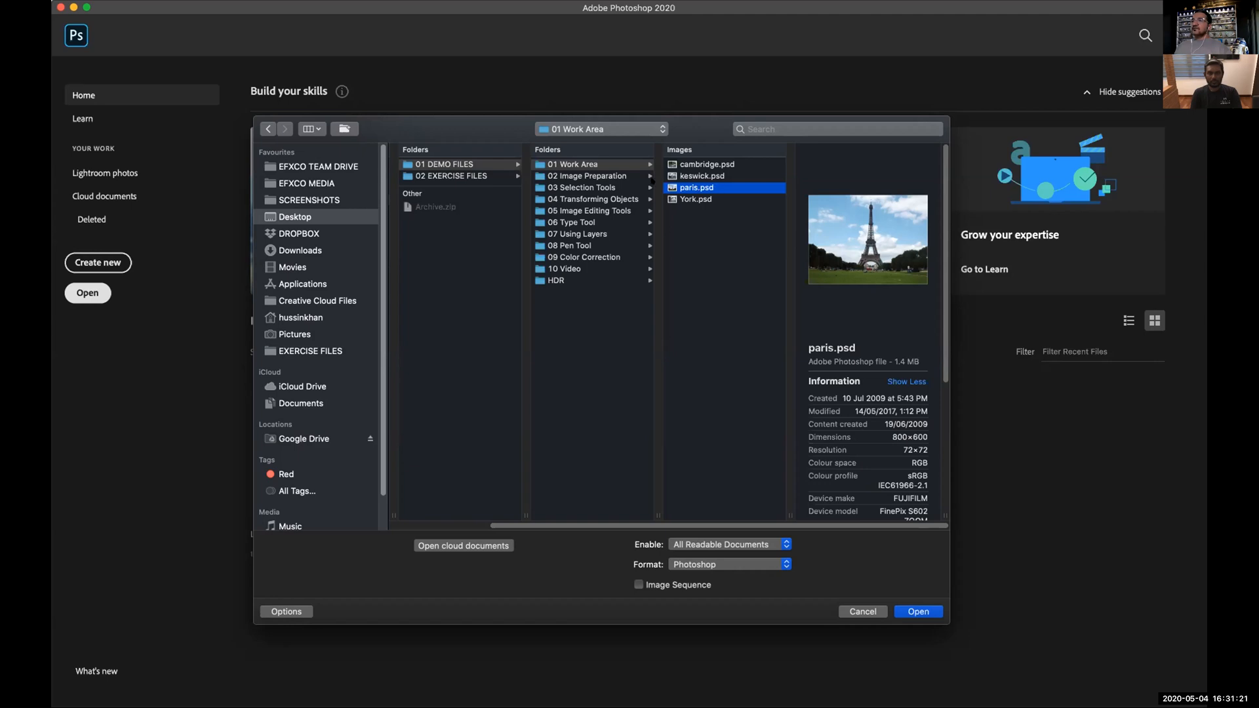
pyautogui.click(918, 611)
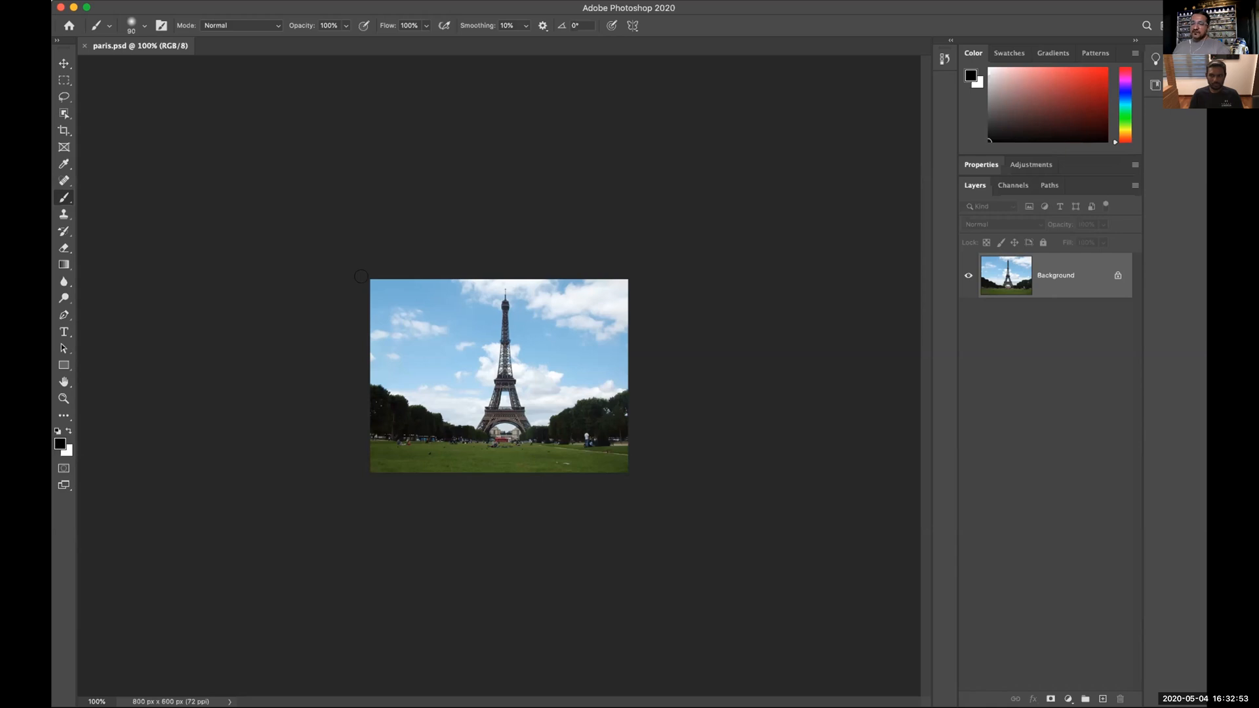
# Examine the individual pixels along the photo's upper-left corner and edge, and return the view to 100%.
pyautogui.press('z')
pyautogui.moveTo(366, 281)
pyautogui.mouseDown()
pyautogui.moveTo(419, 309)
pyautogui.moveTo(381, 270)
pyautogui.moveTo(446, 289)
pyautogui.moveTo(343, 262)
pyautogui.moveTo(455, 306)
pyautogui.moveTo(331, 272)
pyautogui.moveTo(460, 337)
pyautogui.moveTo(666, 472)
pyautogui.moveTo(524, 489)
pyautogui.moveTo(559, 439)
pyautogui.moveTo(374, 356)
pyautogui.mouseUp()
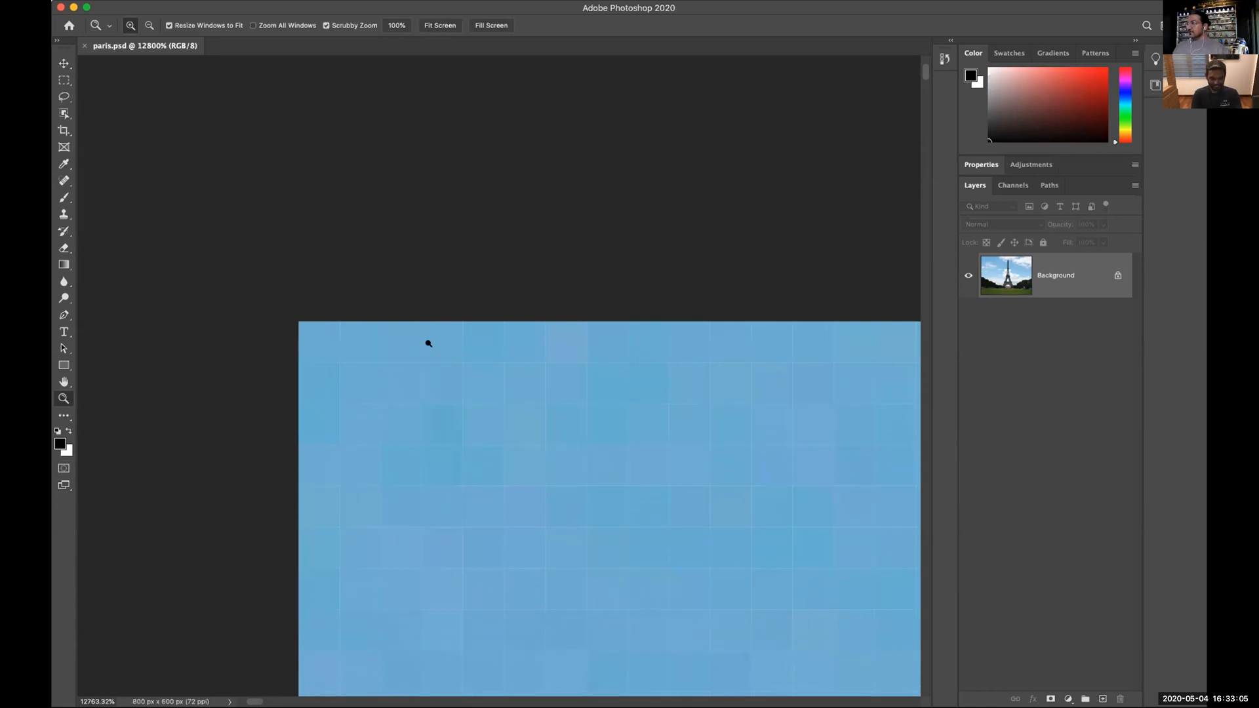
pyautogui.scroll(-5, 417, 368)
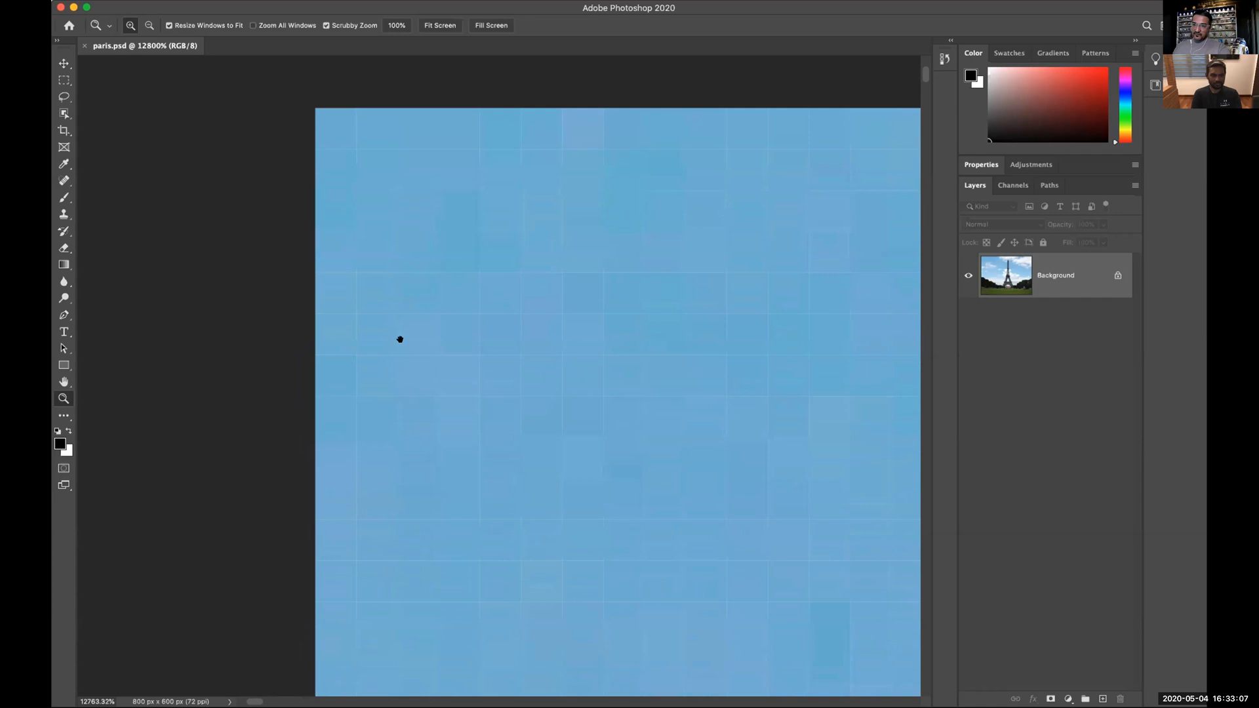
pyautogui.hscroll(2, 368, 430)
pyautogui.hscroll(-4, 376, 432)
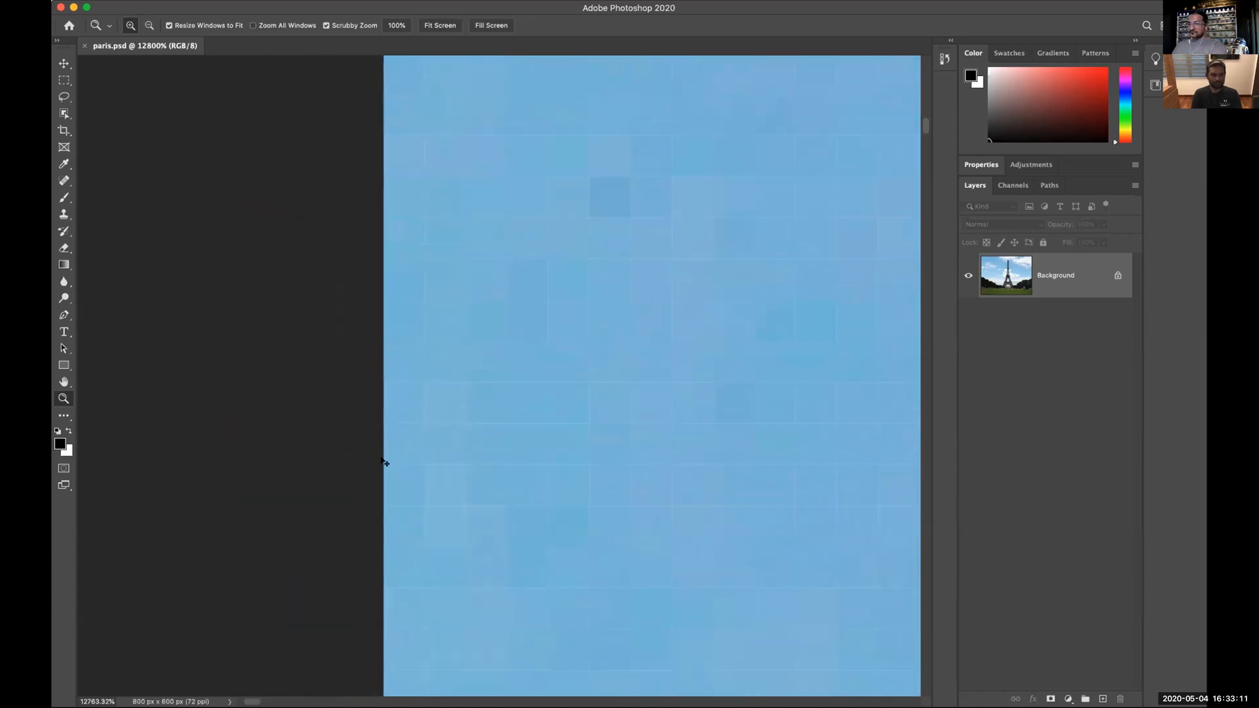
pyautogui.press('super+0')
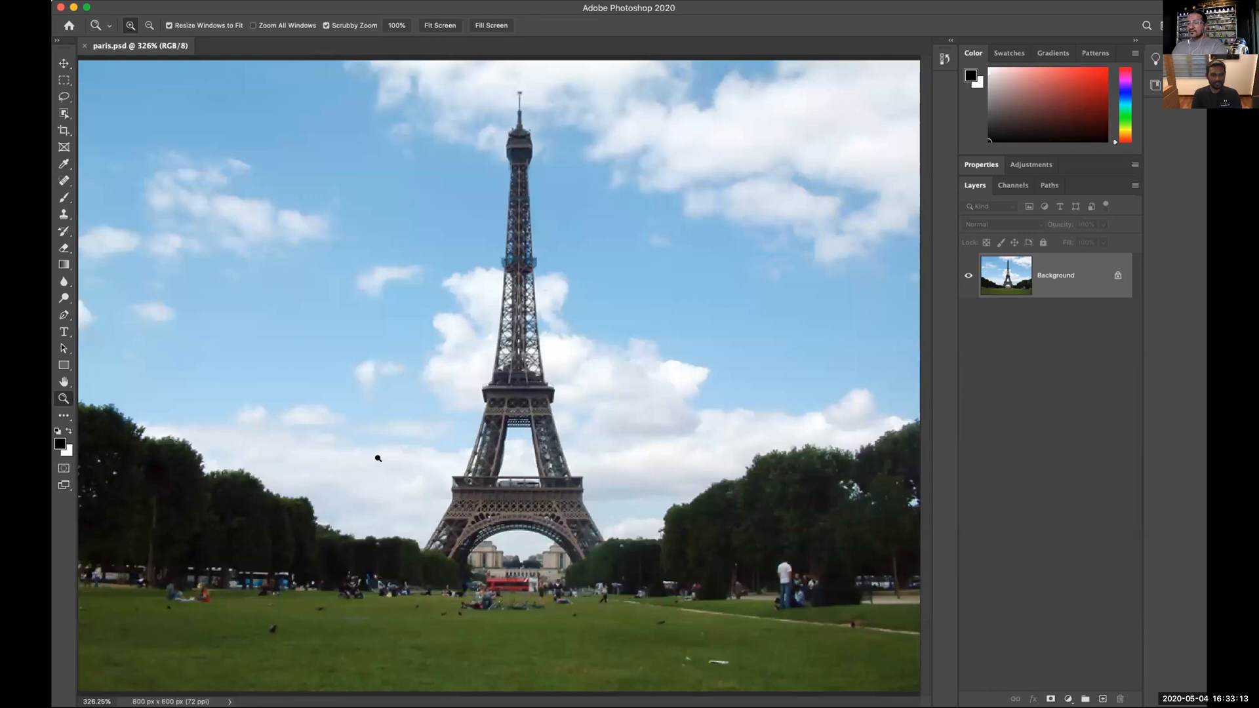
pyautogui.press('super+1')
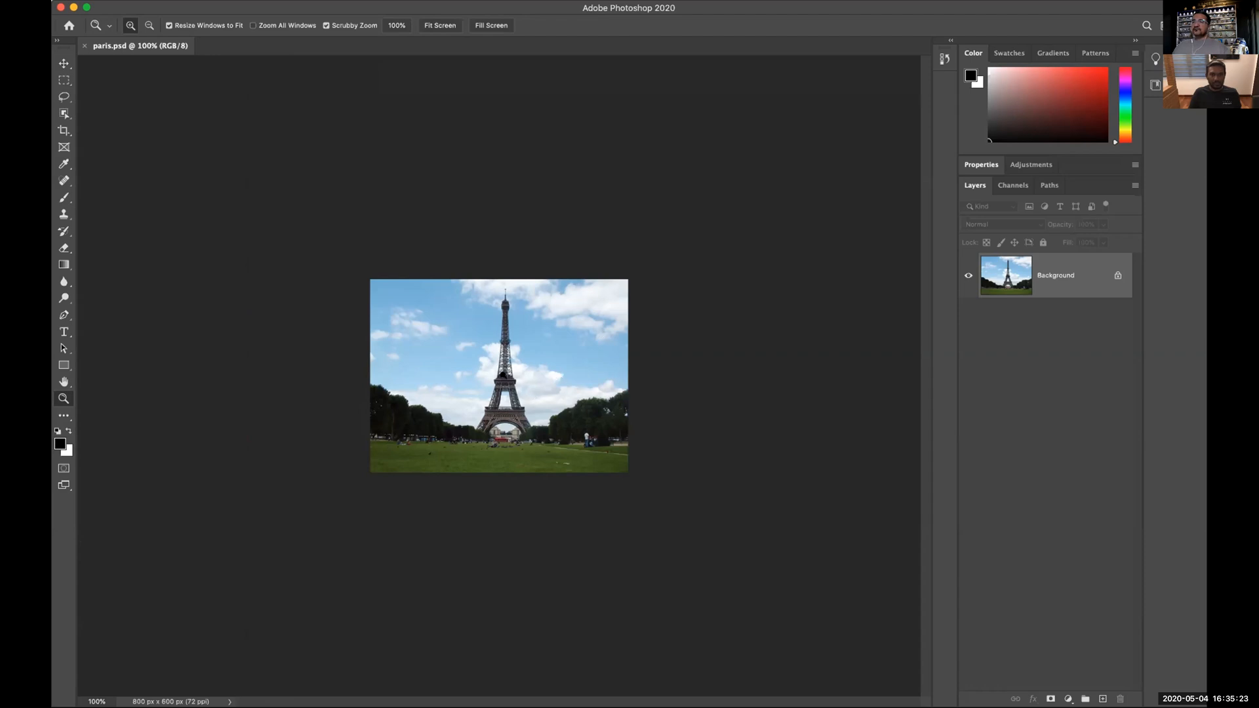
# Zoom in on the middle of the Eiffel Tower to 500% magnification.
pyautogui.click(502, 375)
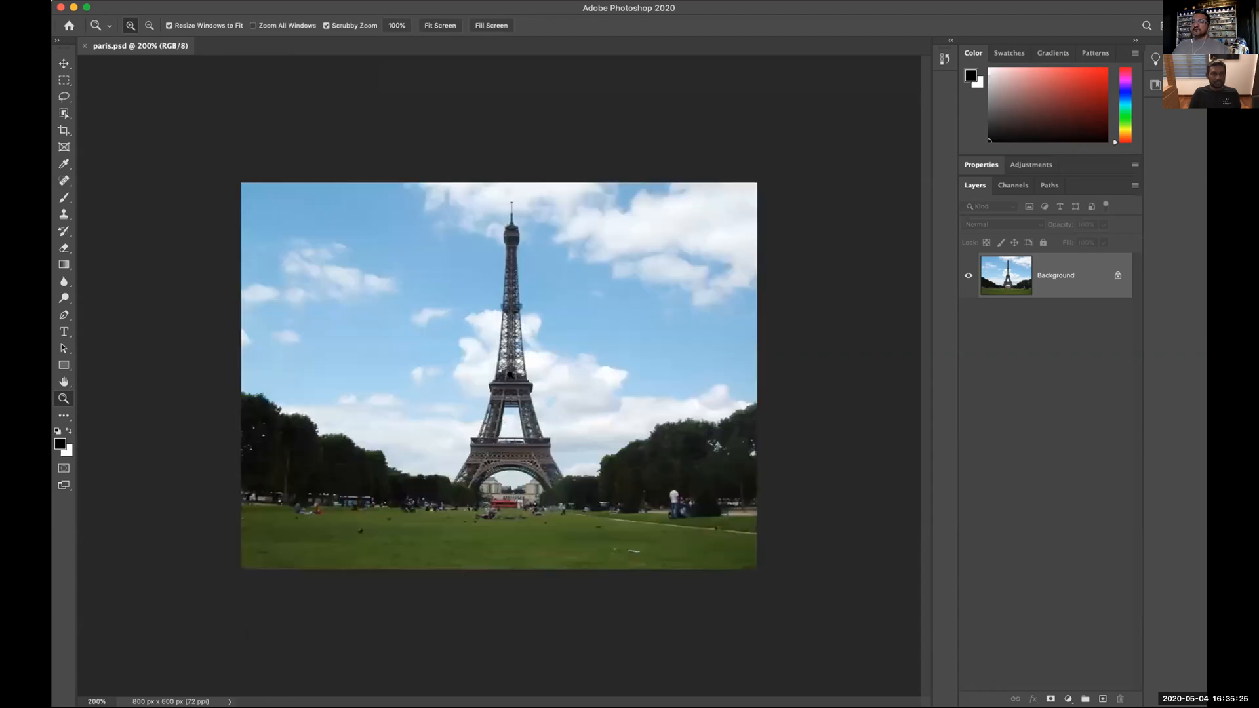
pyautogui.click(510, 375)
pyautogui.click(510, 375)
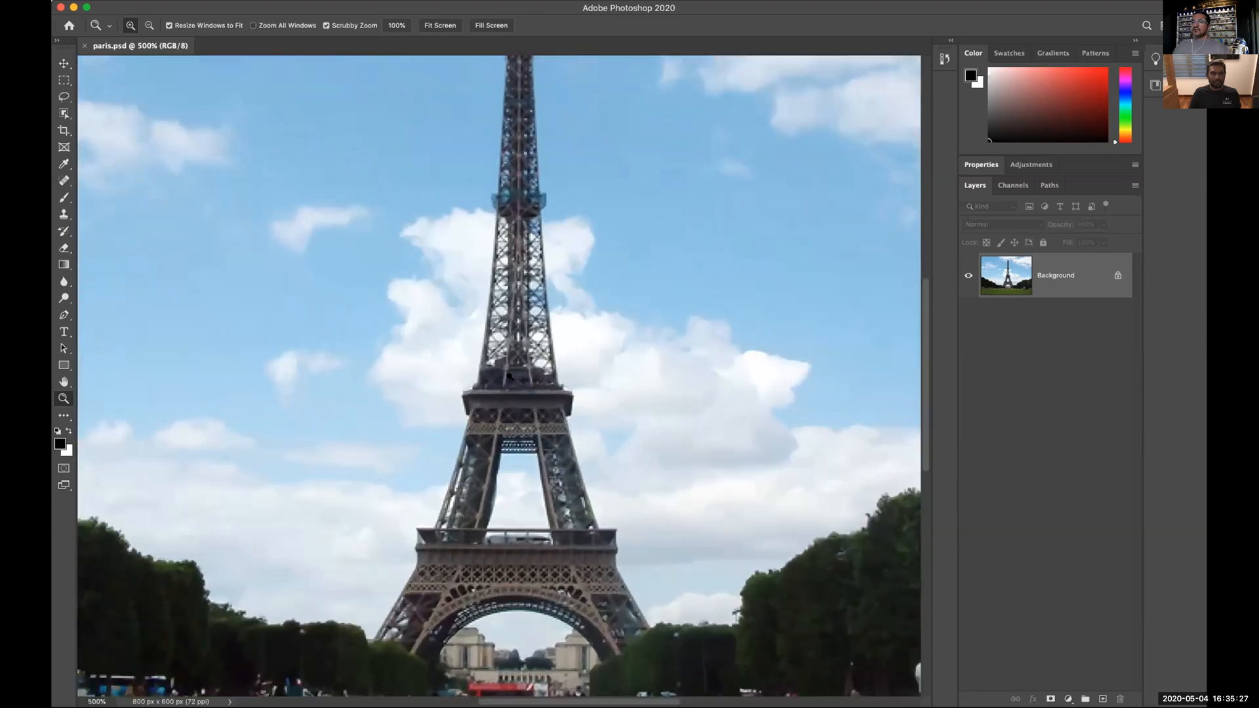
# Zoom in on the sky inside the Eiffel Tower's middle opening to 12800% magnification and examine its pixels.
pyautogui.click(510, 375)
pyautogui.click(511, 375)
pyautogui.click(481, 637)
pyautogui.click(481, 637)
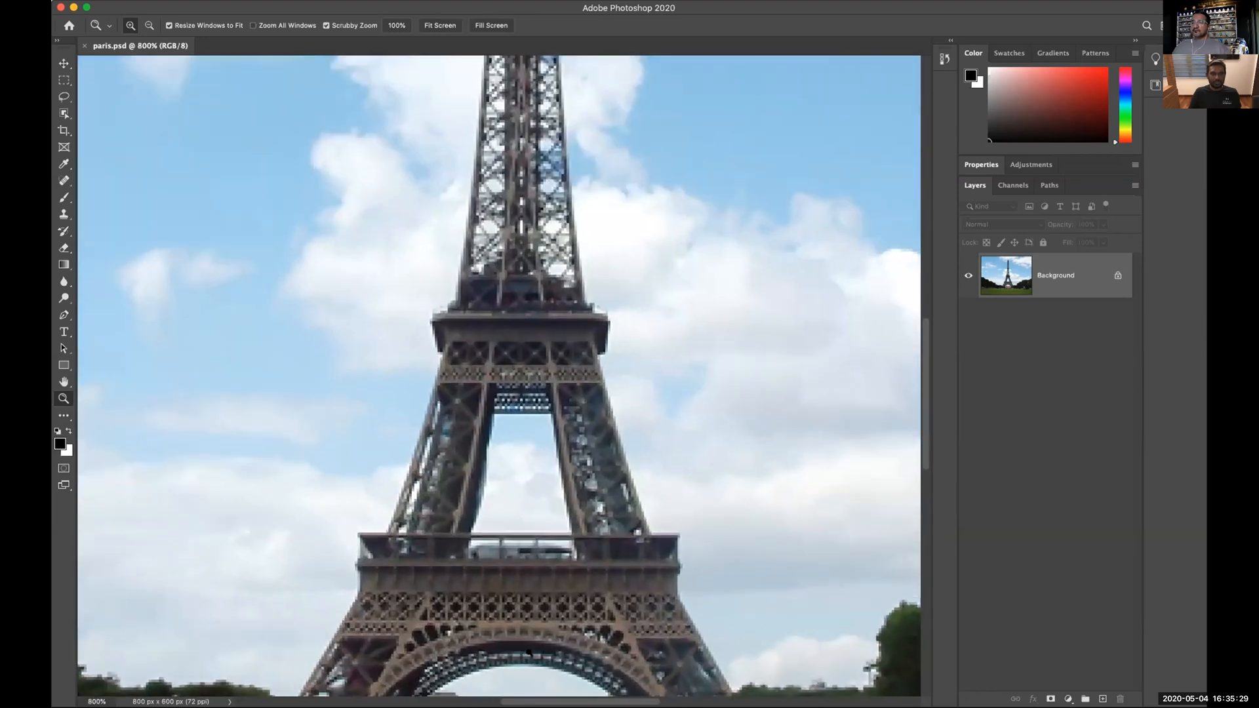
pyautogui.click(481, 637)
pyautogui.click(730, 365)
pyautogui.click(388, 416)
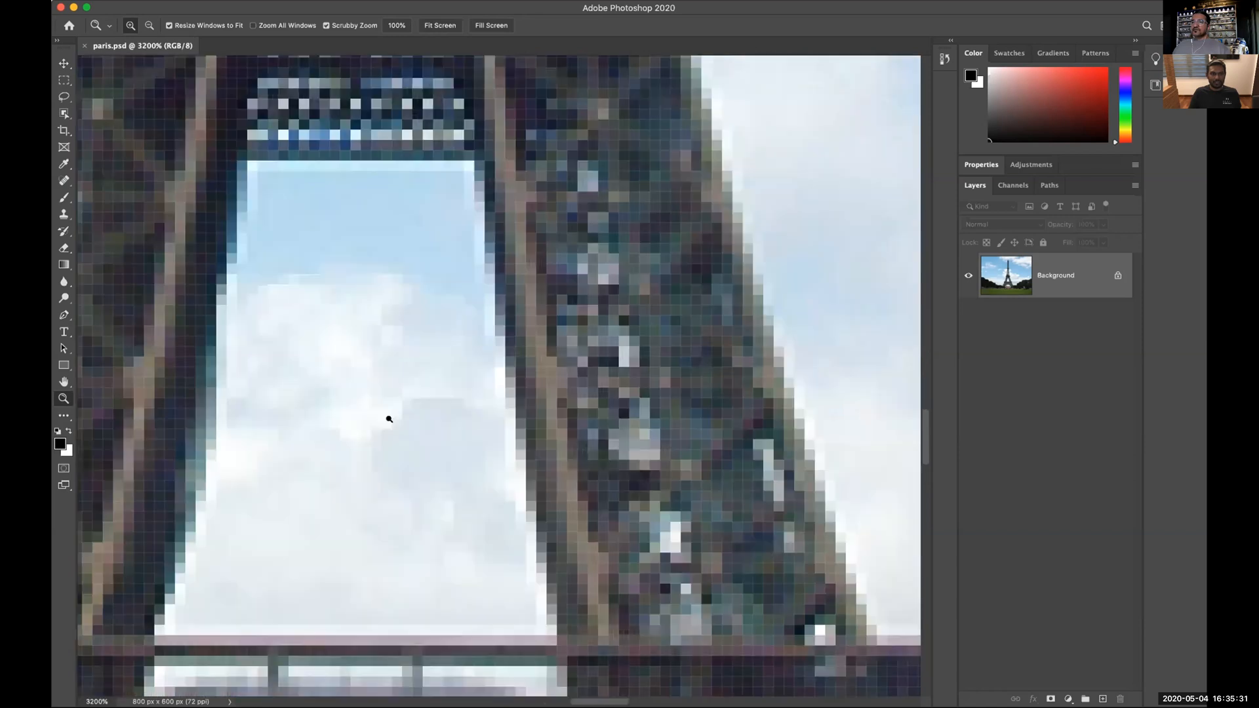
pyautogui.click(354, 421)
pyautogui.click(356, 409)
pyautogui.click(356, 409)
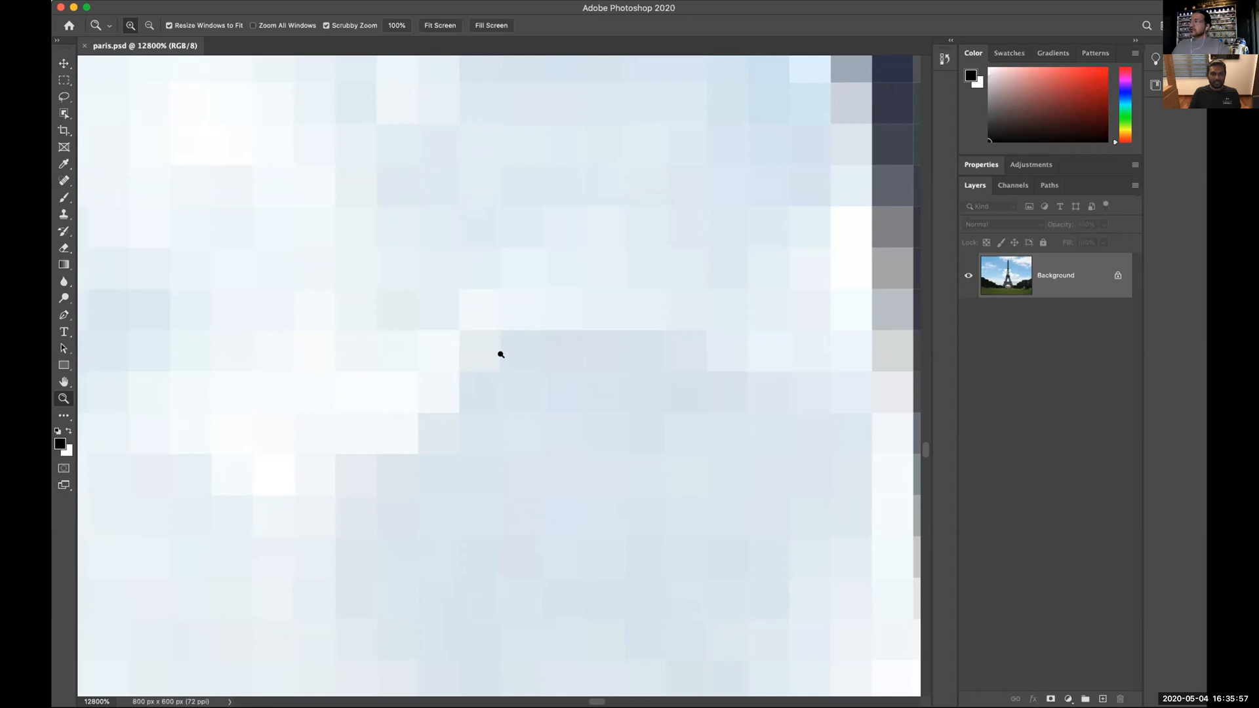
# Zoom out from the tower step by step to the minimum magnification of 0.4%.
pyautogui.press('alt')
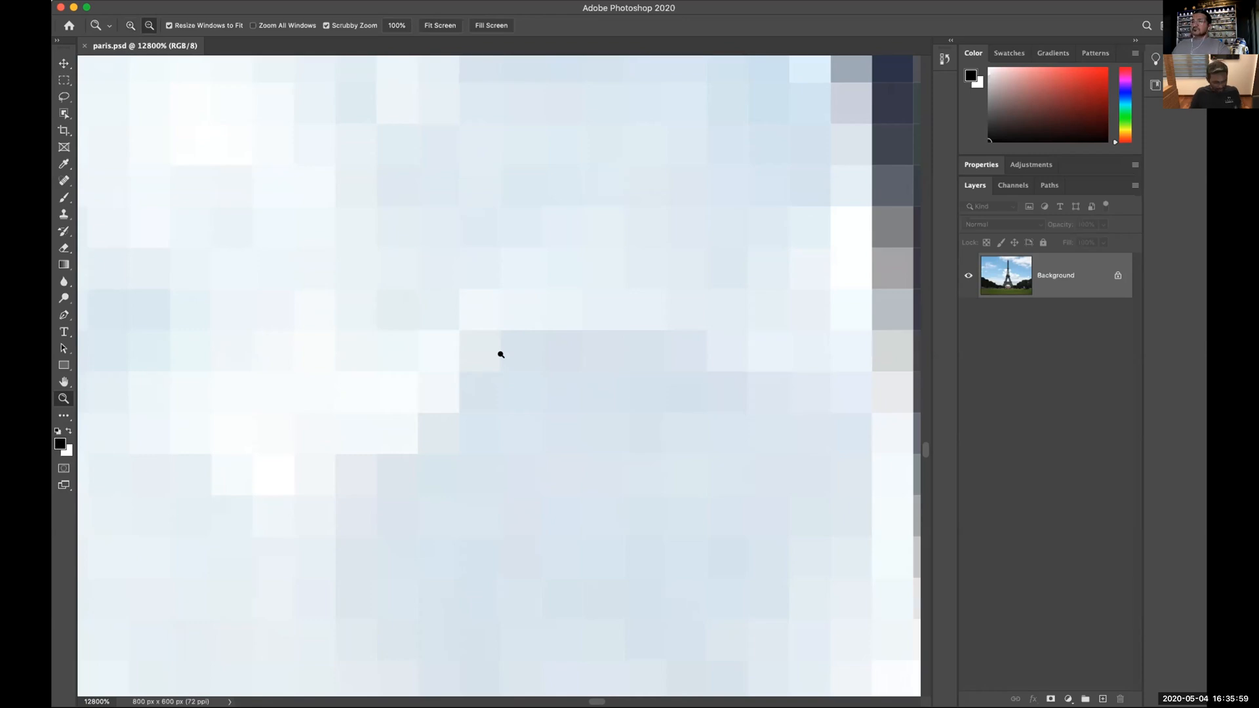
pyautogui.keyDown('alt'); pyautogui.click(501, 353); pyautogui.keyUp('alt')
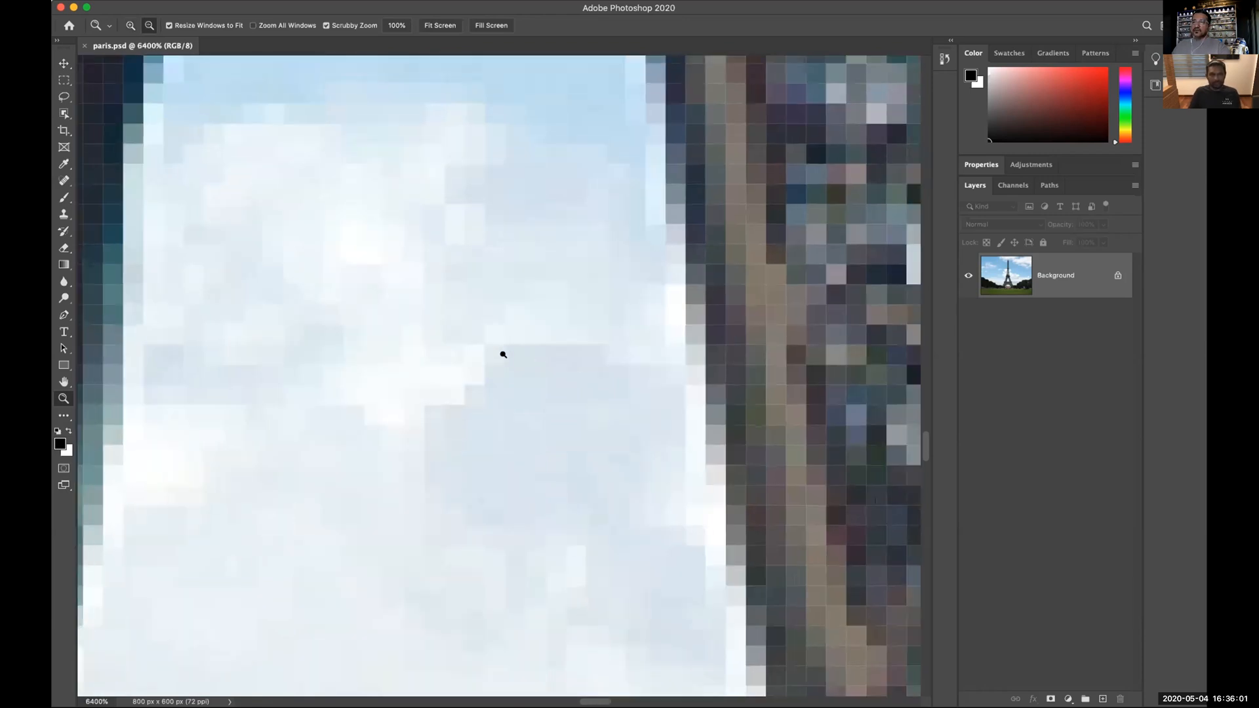
pyautogui.keyDown('alt'); pyautogui.click(503, 354); pyautogui.keyUp('alt')
pyautogui.keyDown('alt'); pyautogui.click(503, 354); pyautogui.keyUp('alt')
pyautogui.keyDown('alt'); pyautogui.click(503, 354); pyautogui.keyUp('alt')
pyautogui.keyDown('alt'); pyautogui.click(503, 354); pyautogui.keyUp('alt')
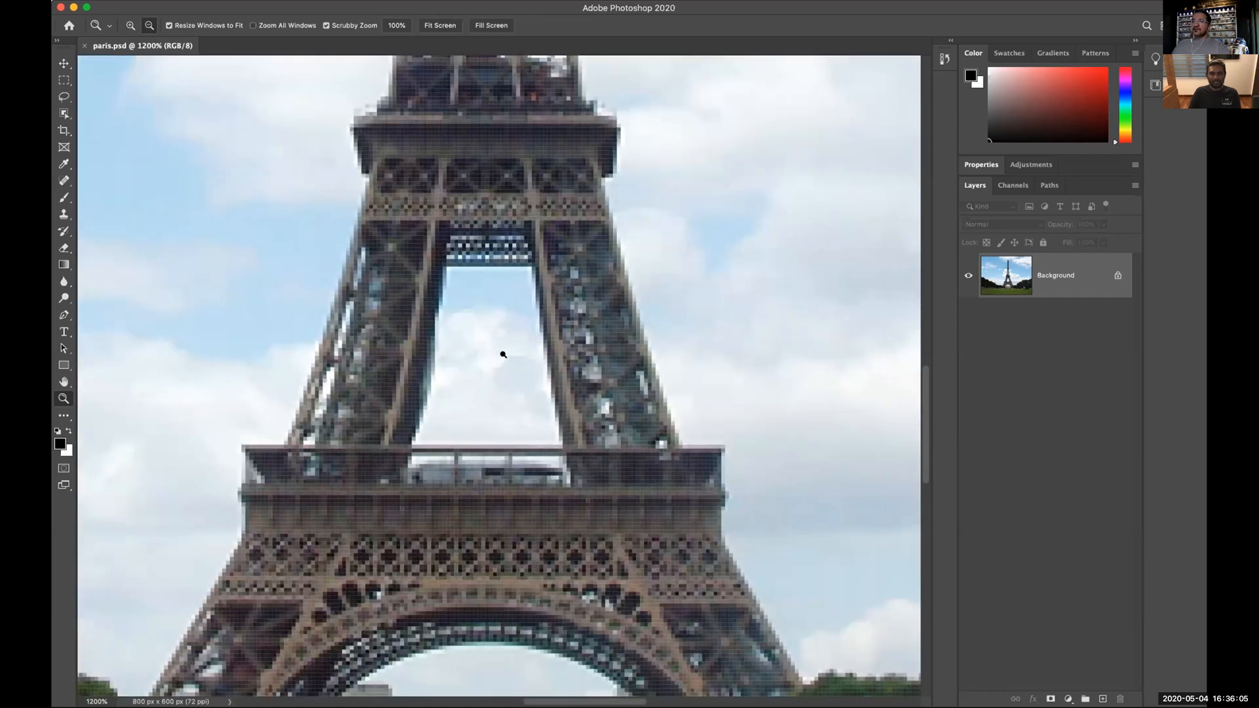
pyautogui.keyDown('alt'); pyautogui.click(503, 354); pyautogui.keyUp('alt')
pyautogui.keyDown('alt'); pyautogui.click(503, 354); pyautogui.keyUp('alt')
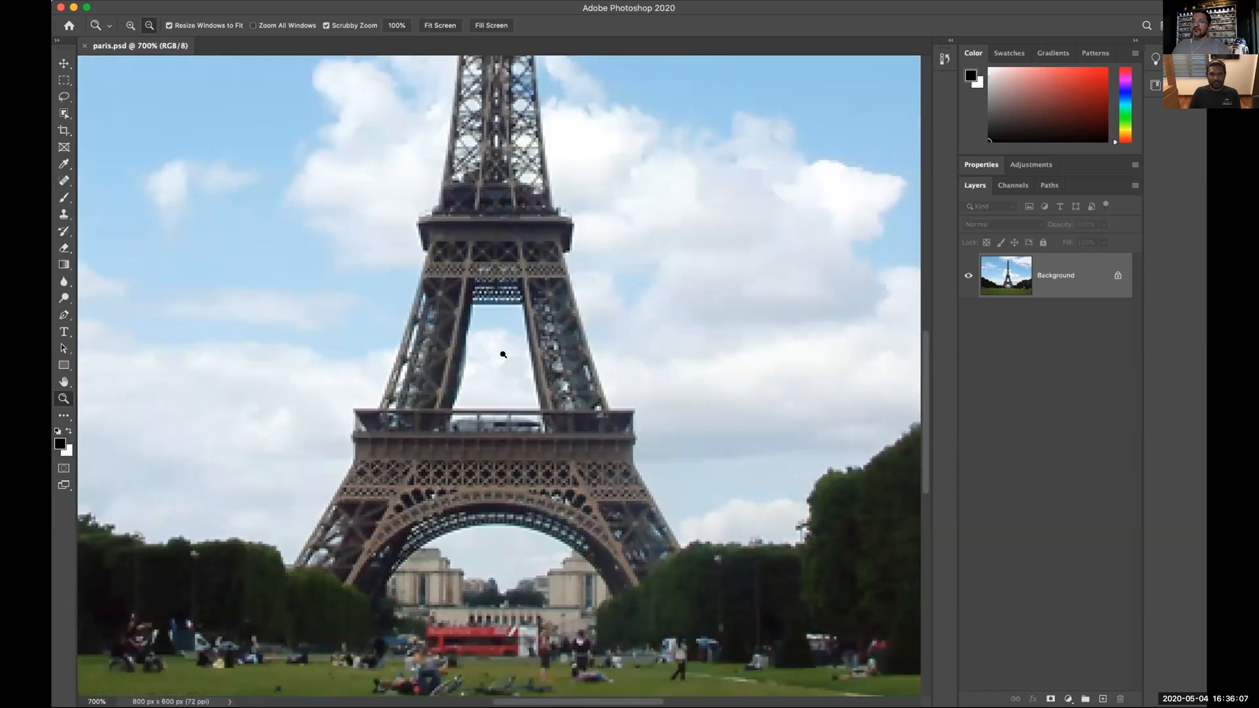
pyautogui.keyDown('alt'); pyautogui.click(503, 354); pyautogui.keyUp('alt')
pyautogui.keyDown('alt'); pyautogui.click(503, 354); pyautogui.keyUp('alt')
pyautogui.keyDown('alt'); pyautogui.click(503, 354); pyautogui.keyUp('alt')
pyautogui.keyDown('alt'); pyautogui.click(503, 354); pyautogui.keyUp('alt')
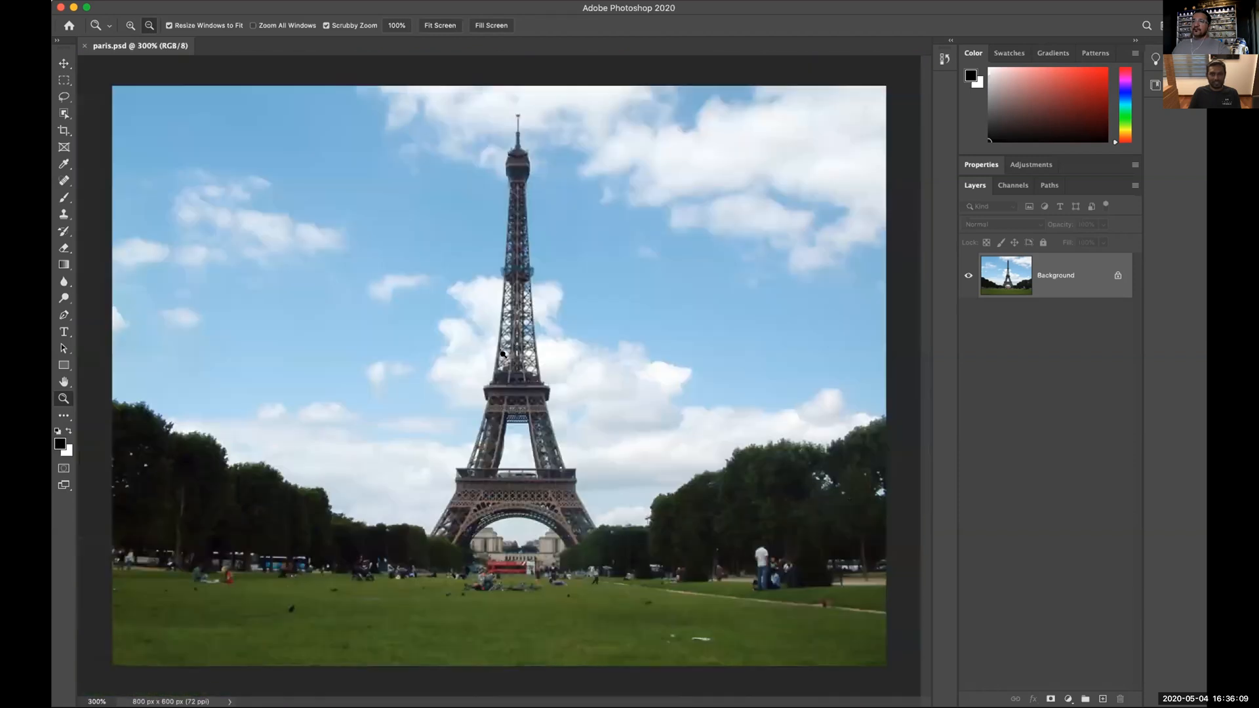
pyautogui.keyDown('alt'); pyautogui.click(503, 354); pyautogui.keyUp('alt')
pyautogui.keyDown('alt'); pyautogui.click(503, 354); pyautogui.keyUp('alt')
pyautogui.keyDown('alt'); pyautogui.click(503, 354); pyautogui.keyUp('alt')
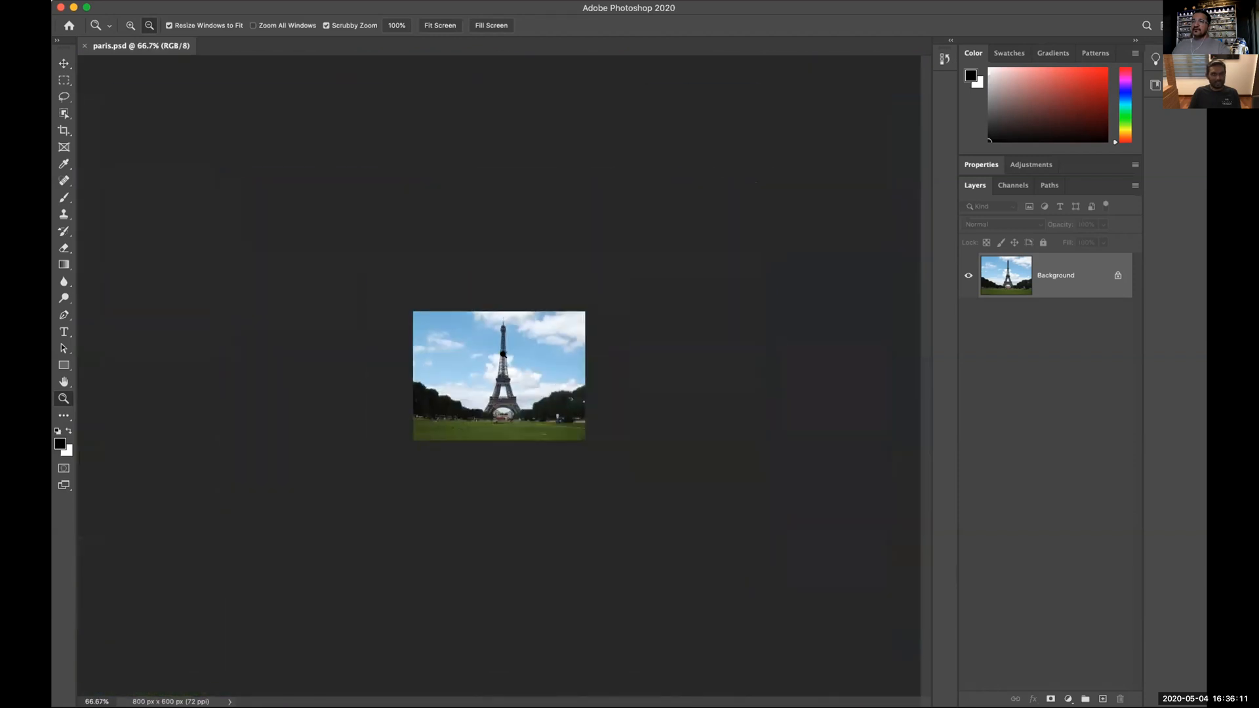
pyautogui.keyDown('alt'); pyautogui.click(503, 354); pyautogui.keyUp('alt')
pyautogui.keyDown('alt'); pyautogui.click(503, 354); pyautogui.keyUp('alt')
pyautogui.keyDown('alt'); pyautogui.click(503, 354); pyautogui.keyUp('alt')
pyautogui.keyDown('alt'); pyautogui.click(503, 354); pyautogui.keyUp('alt')
pyautogui.keyDown('alt'); pyautogui.click(503, 354); pyautogui.keyUp('alt')
pyautogui.keyDown('alt'); pyautogui.click(503, 354); pyautogui.keyUp('alt')
pyautogui.keyDown('alt'); pyautogui.click(502, 354); pyautogui.keyUp('alt')
pyautogui.keyDown('alt'); pyautogui.click(503, 354); pyautogui.keyUp('alt')
pyautogui.keyDown('alt'); pyautogui.click(503, 354); pyautogui.keyUp('alt')
pyautogui.keyDown('alt'); pyautogui.click(502, 355); pyautogui.keyUp('alt')
pyautogui.keyDown('alt'); pyautogui.click(503, 354); pyautogui.keyUp('alt')
pyautogui.keyDown('alt'); pyautogui.click(503, 354); pyautogui.keyUp('alt')
pyautogui.keyDown('alt'); pyautogui.click(503, 354); pyautogui.keyUp('alt')
pyautogui.keyDown('alt'); pyautogui.click(503, 354); pyautogui.keyUp('alt')
pyautogui.keyDown('alt'); pyautogui.click(503, 354); pyautogui.keyUp('alt')
pyautogui.keyDown('alt'); pyautogui.click(503, 354); pyautogui.keyUp('alt')
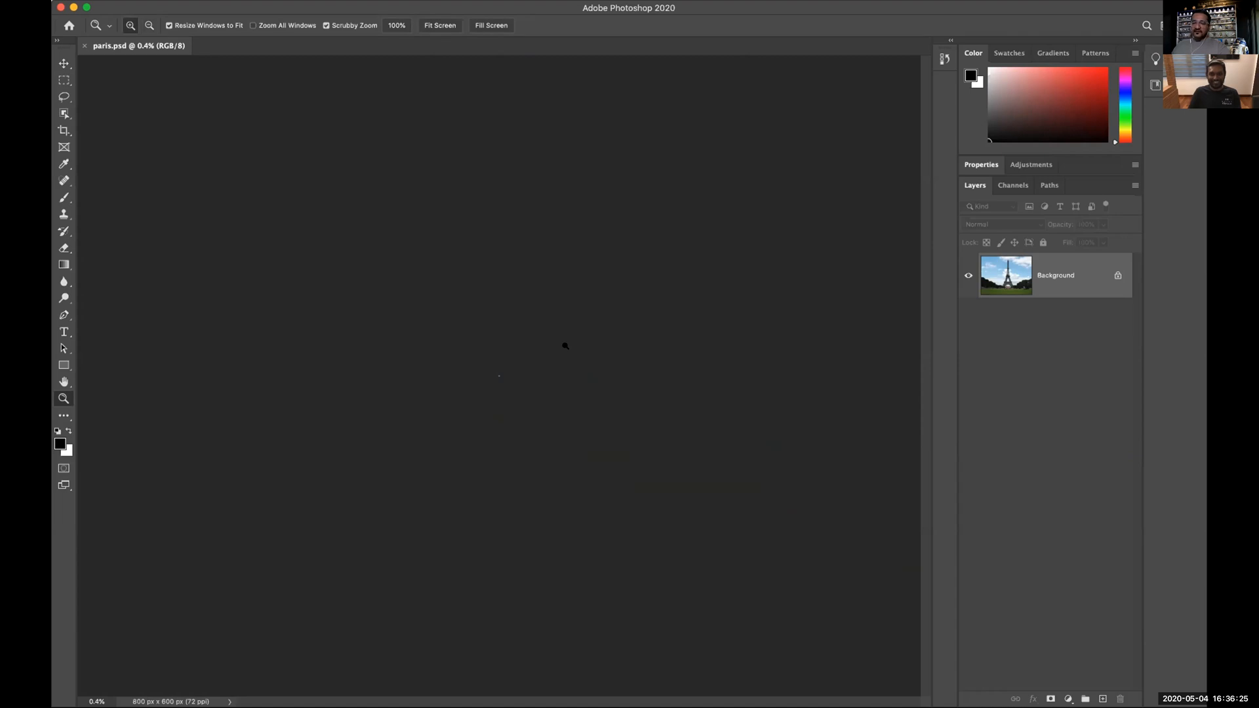
# Enlarge the tiny photo to 300% magnification and step it back down to 100%.
pyautogui.moveTo(502, 374); pyautogui.dragTo(493, 377)
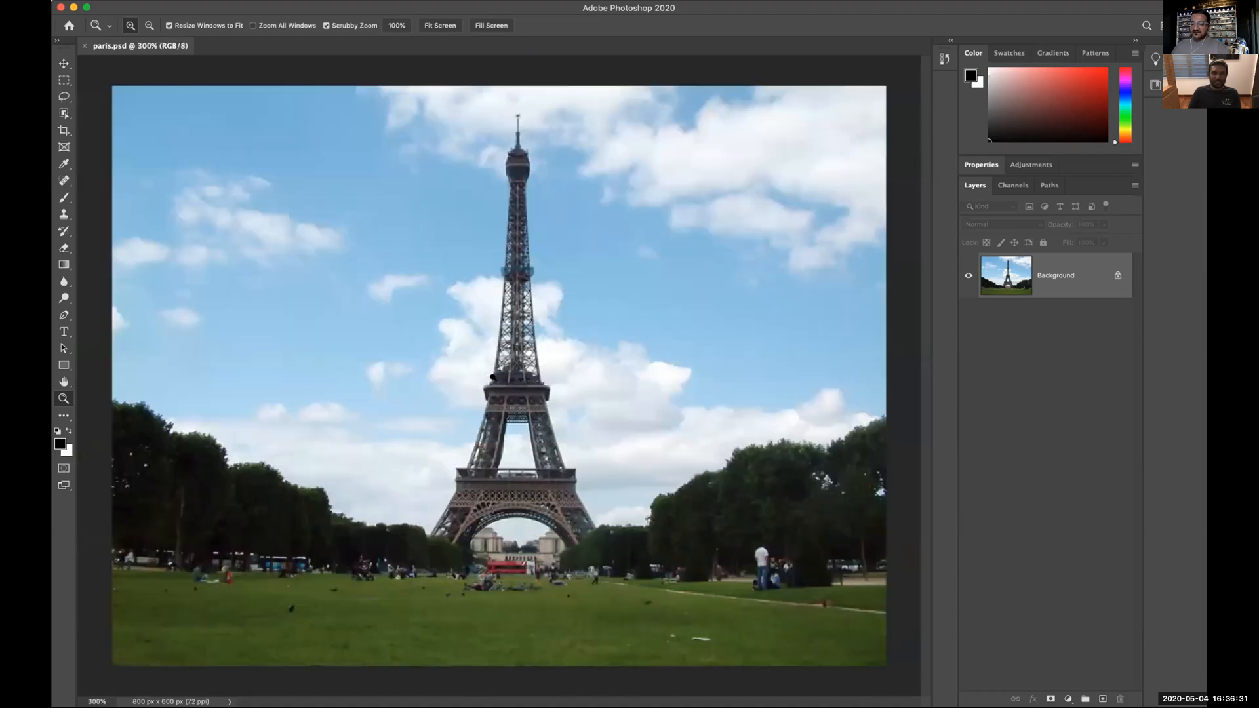
pyautogui.keyDown('alt'); pyautogui.click(493, 377); pyautogui.keyUp('alt')
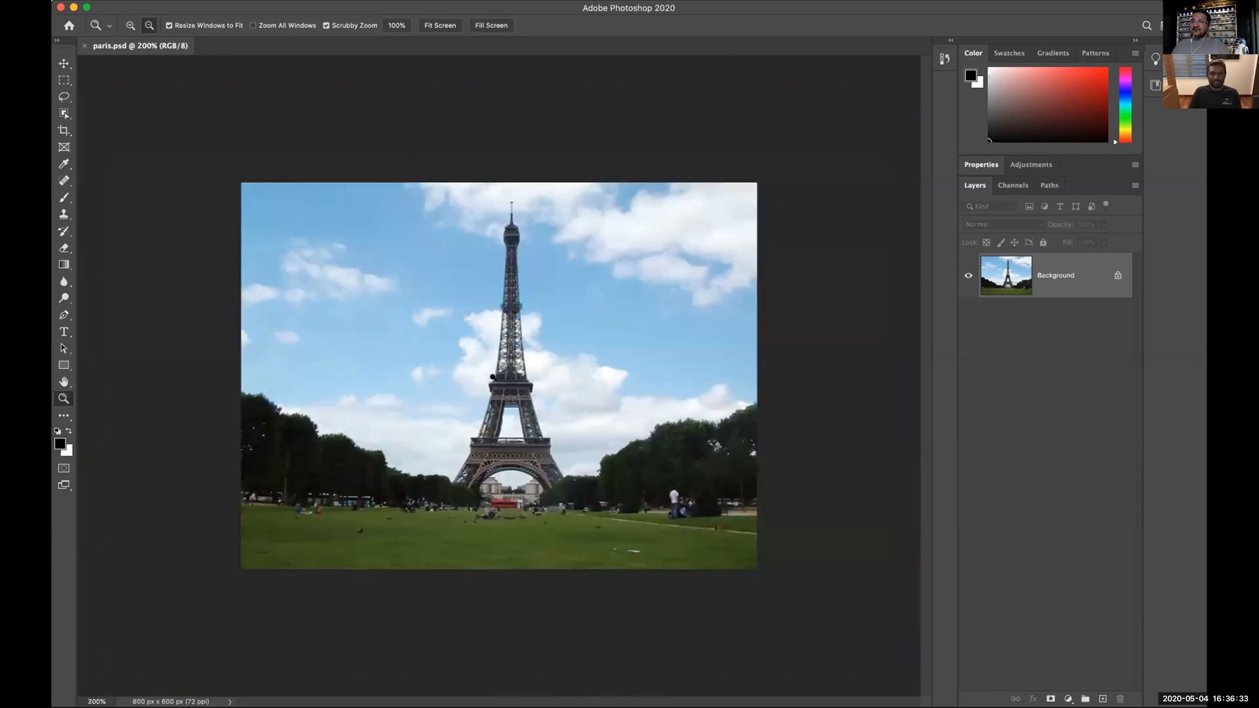
pyautogui.keyDown('alt'); pyautogui.click(493, 377); pyautogui.keyUp('alt')
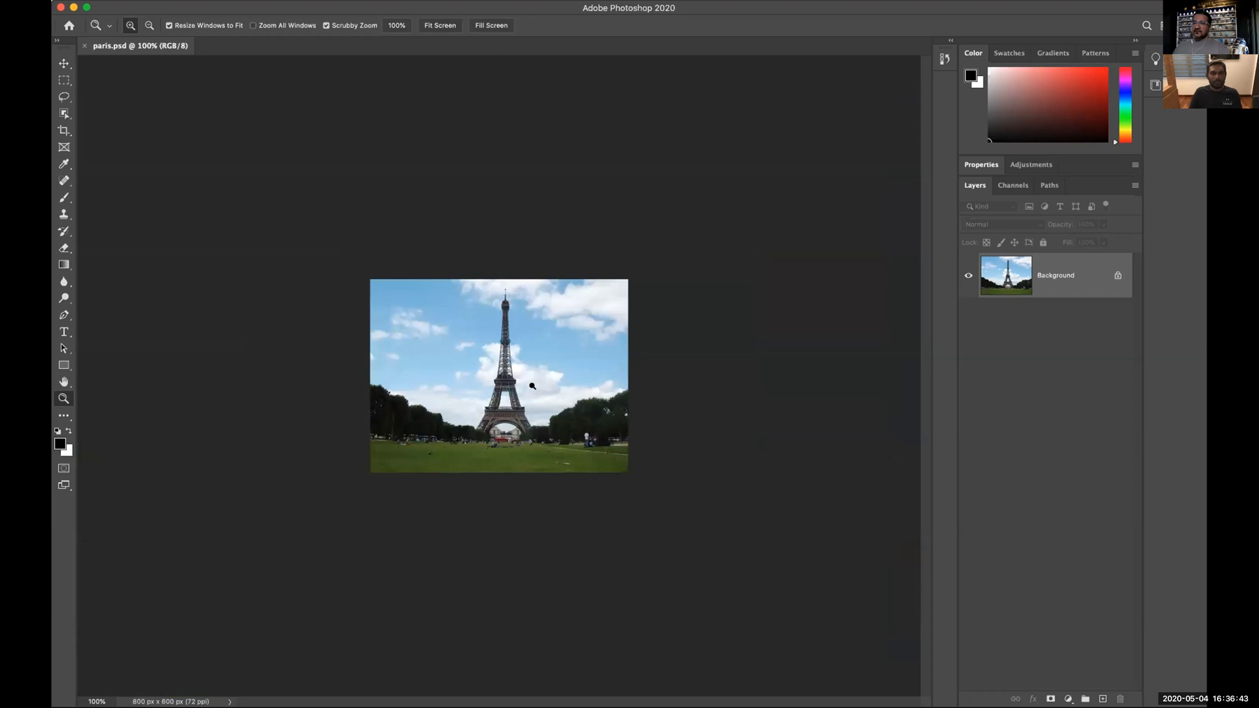
# Zoom smoothly in on the tower to 500%, out to 66.7%, and return the view to 100%.
pyautogui.moveTo(532, 386); pyautogui.dragTo(512, 378)
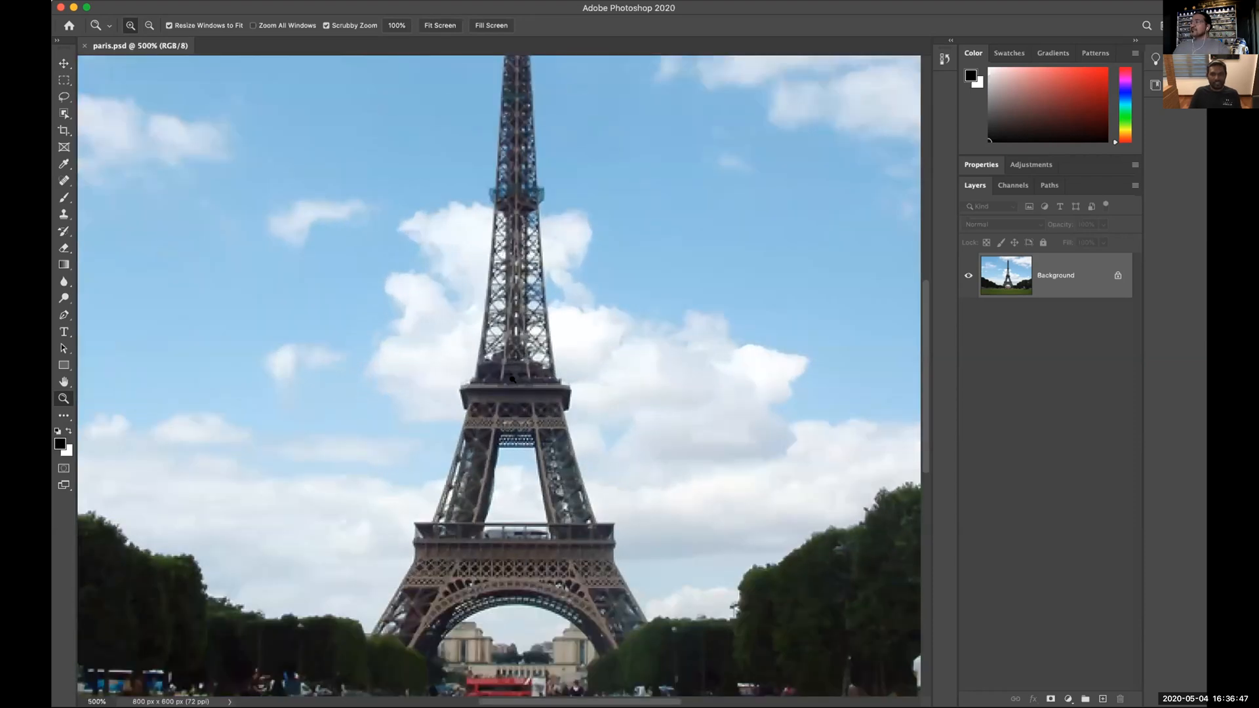
pyautogui.keyDown('alt'); pyautogui.click(512, 378); pyautogui.keyUp('alt')
pyautogui.moveTo(512, 378); pyautogui.dragTo(531, 360)
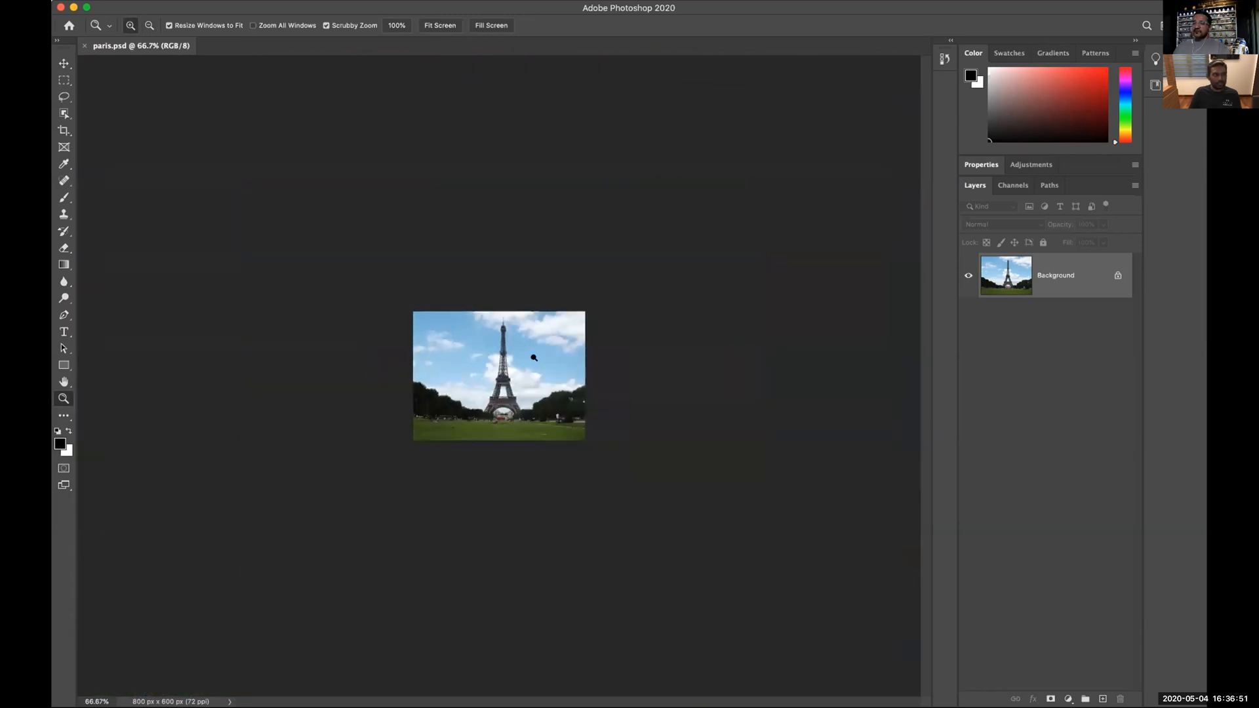
pyautogui.click(534, 358)
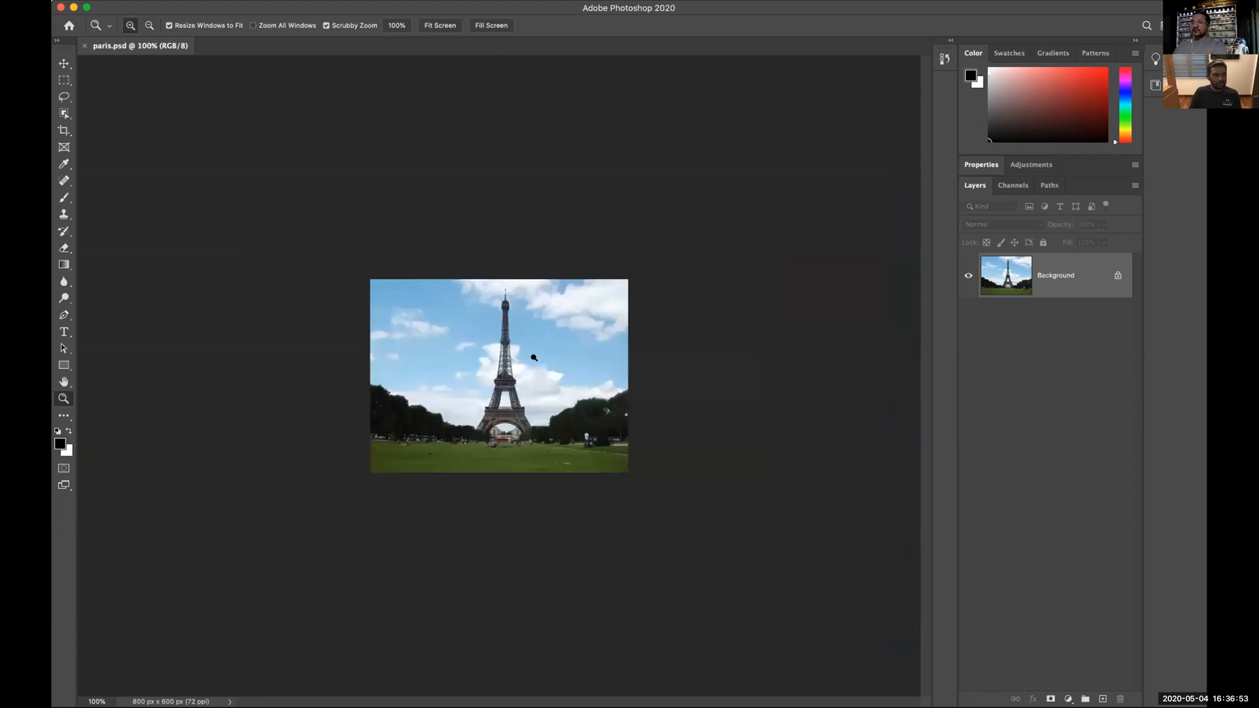
# Scrub the zoom out to about 73.5% and in to about 186%, fit the photo in the window, and reset it to 100%.
pyautogui.moveTo(495, 377); pyautogui.dragTo(530, 436)
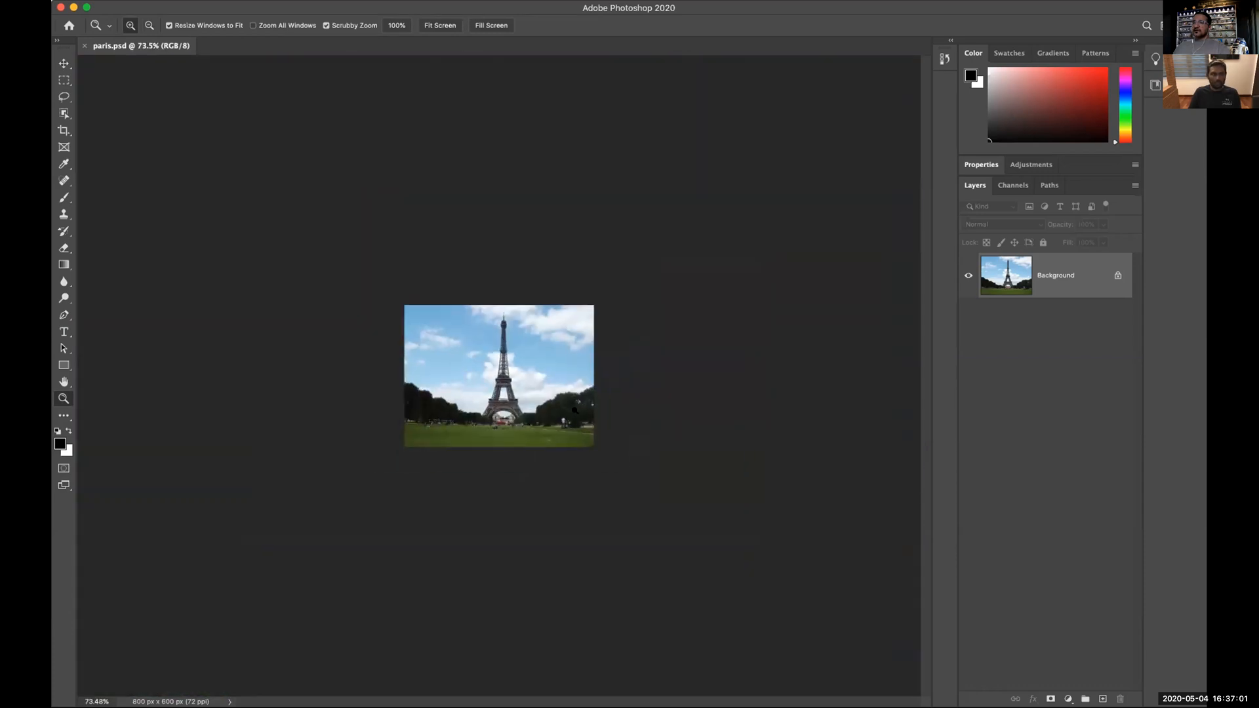
pyautogui.moveTo(592, 439); pyautogui.dragTo(490, 421)
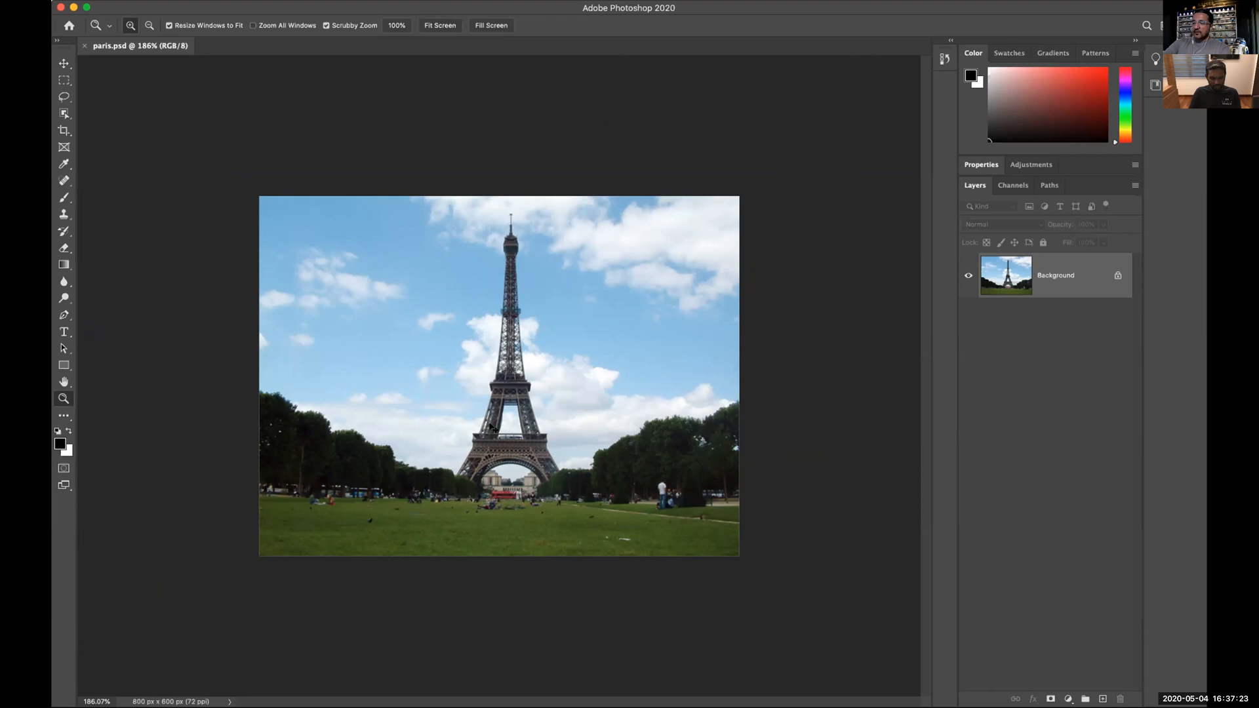
pyautogui.click(490, 426)
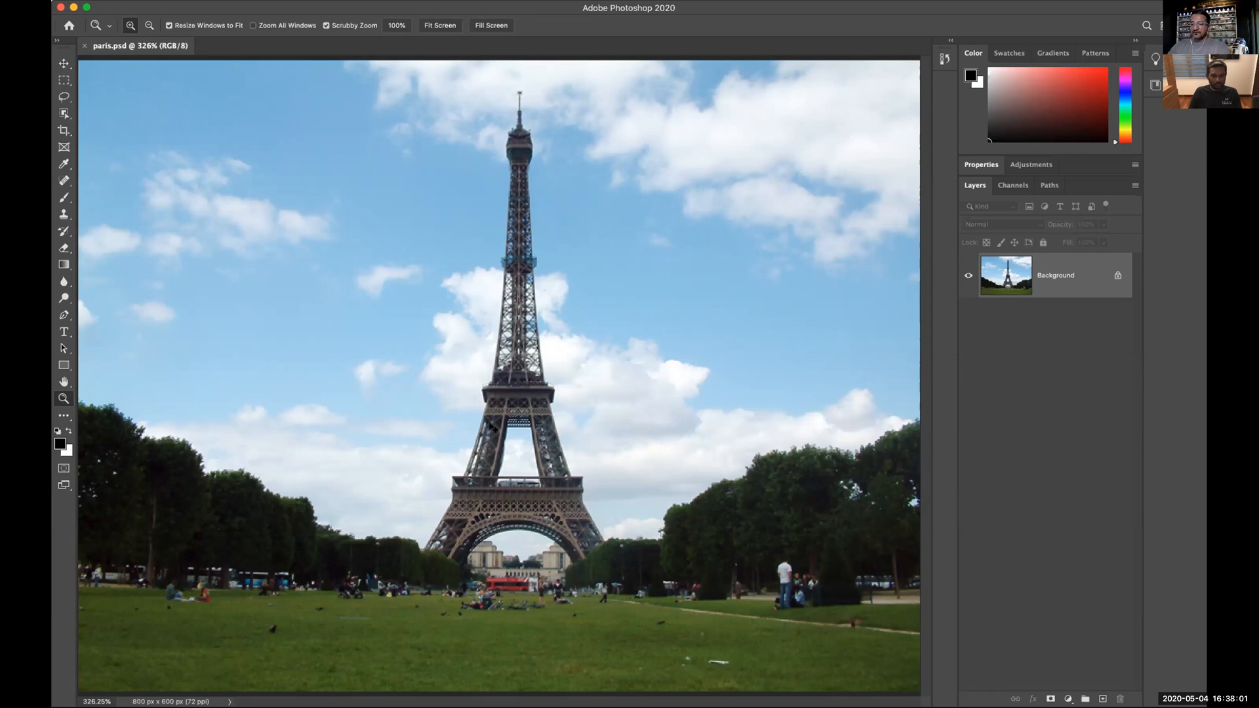
pyautogui.press('super+1')
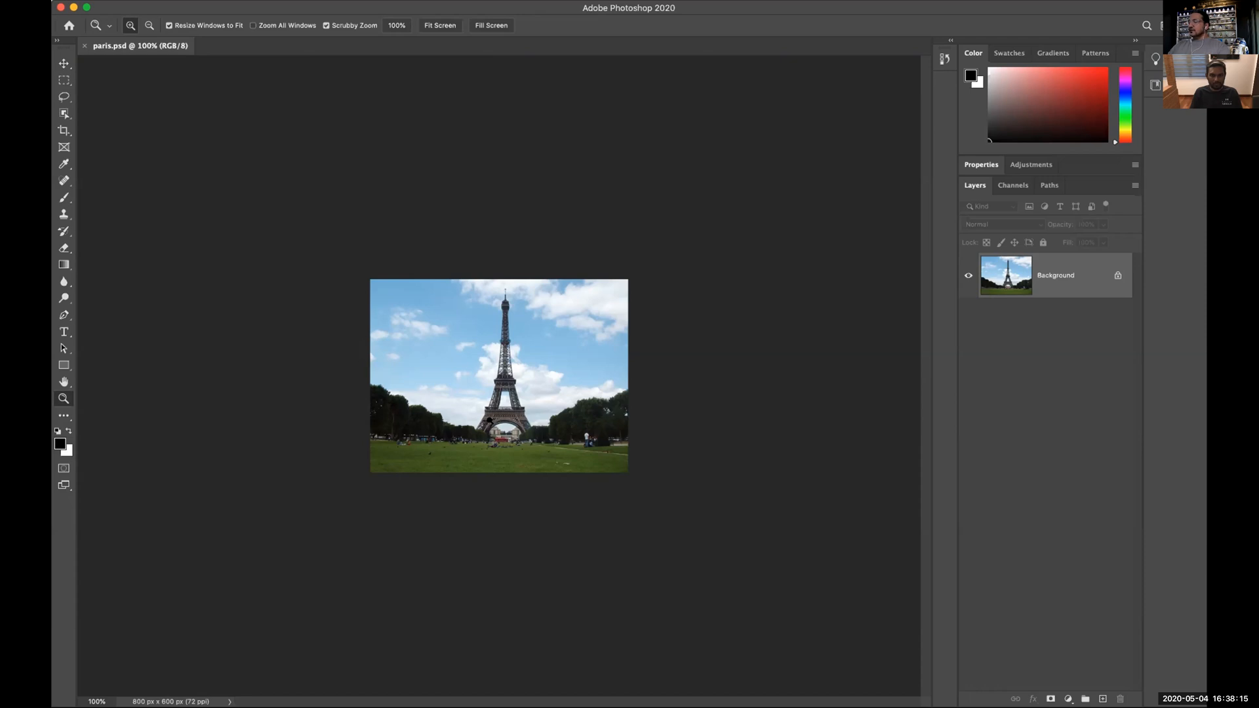
# Step the zoom out to 66.7% and back in on the tower to 500% magnification.
pyautogui.click(495, 431)
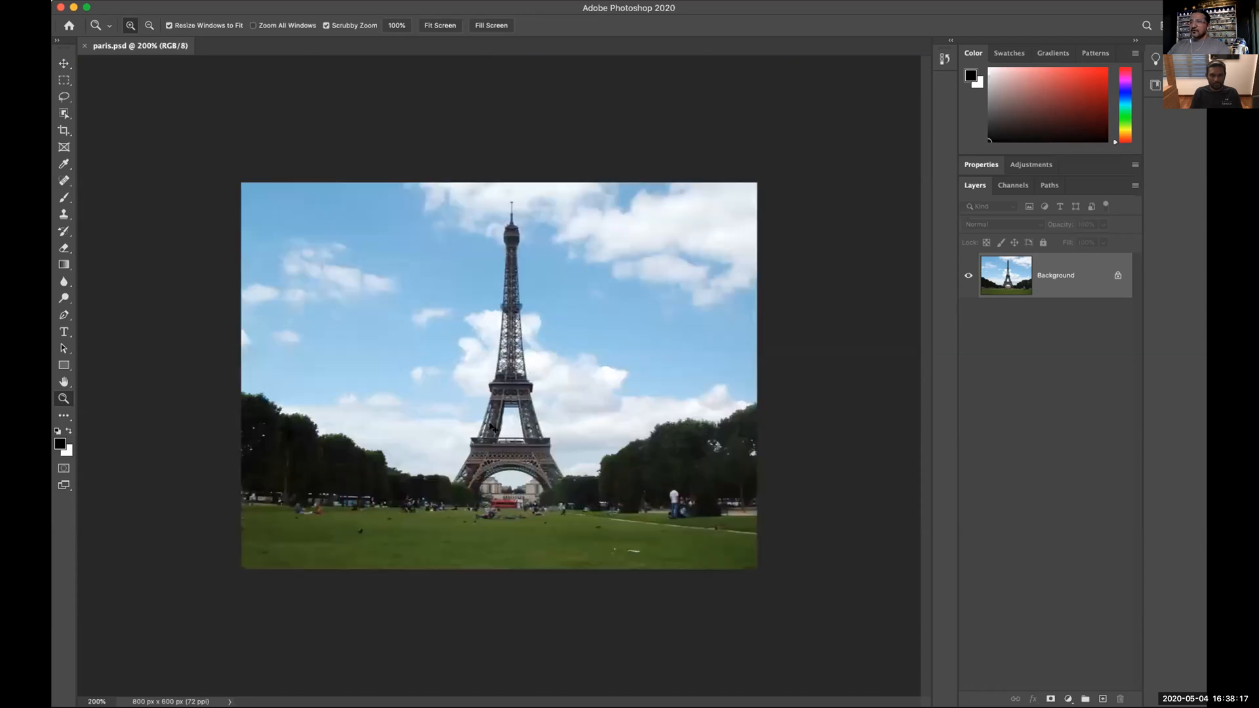
pyautogui.press('super+minus')
pyautogui.press('super+minus')
pyautogui.press('super+minus')
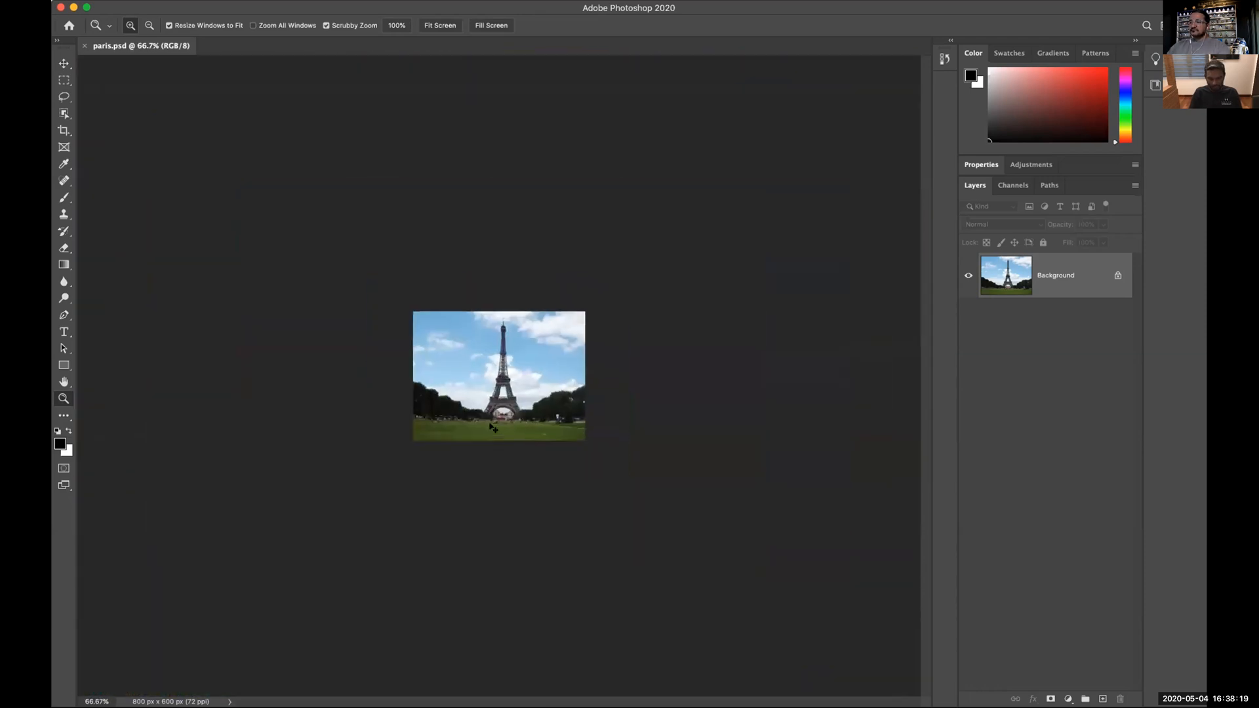
pyautogui.press('super+plus')
pyautogui.press('super+plus')
pyautogui.press('super+plus')
pyautogui.press('super+plus')
pyautogui.press('super+plus')
pyautogui.press('super+plus')
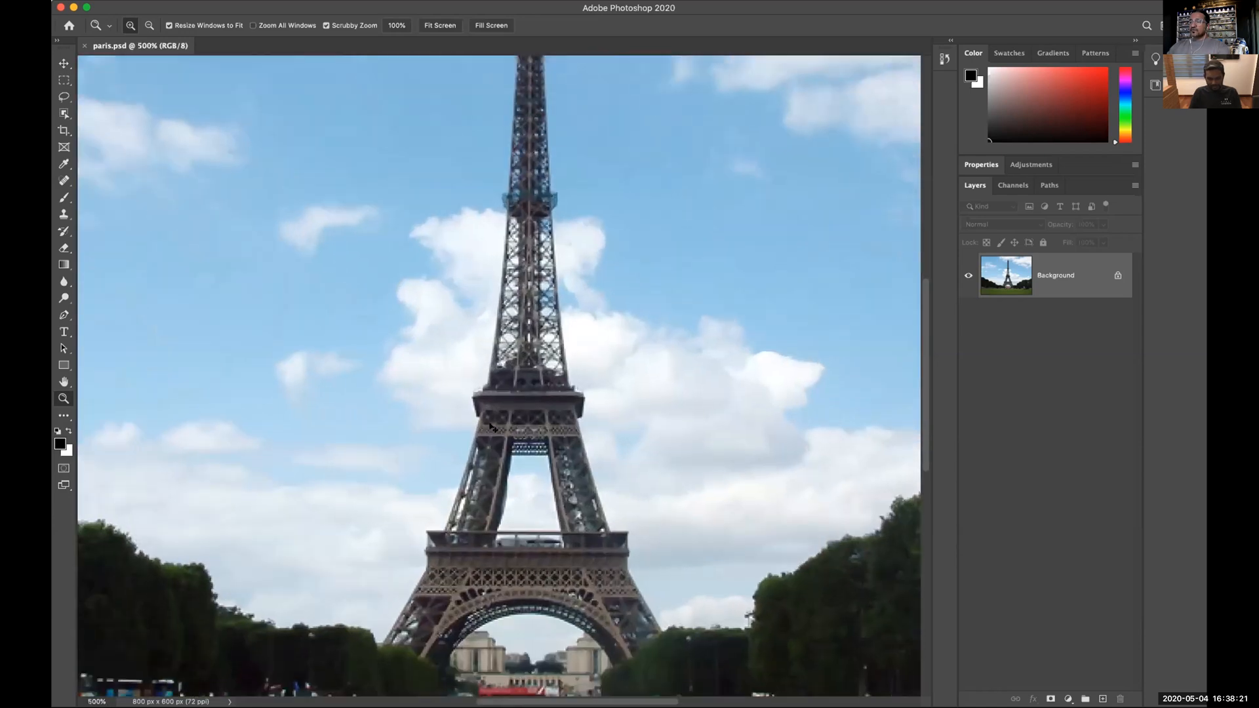
# Step the zoom repeatedly out and in over the whole photo, finishing at 200% magnification.
pyautogui.press('super+minus')
pyautogui.press('super+minus')
pyautogui.press('super+minus')
pyautogui.press('super+minus')
pyautogui.press('super+minus')
pyautogui.press('super+minus')
pyautogui.press('super+minus')
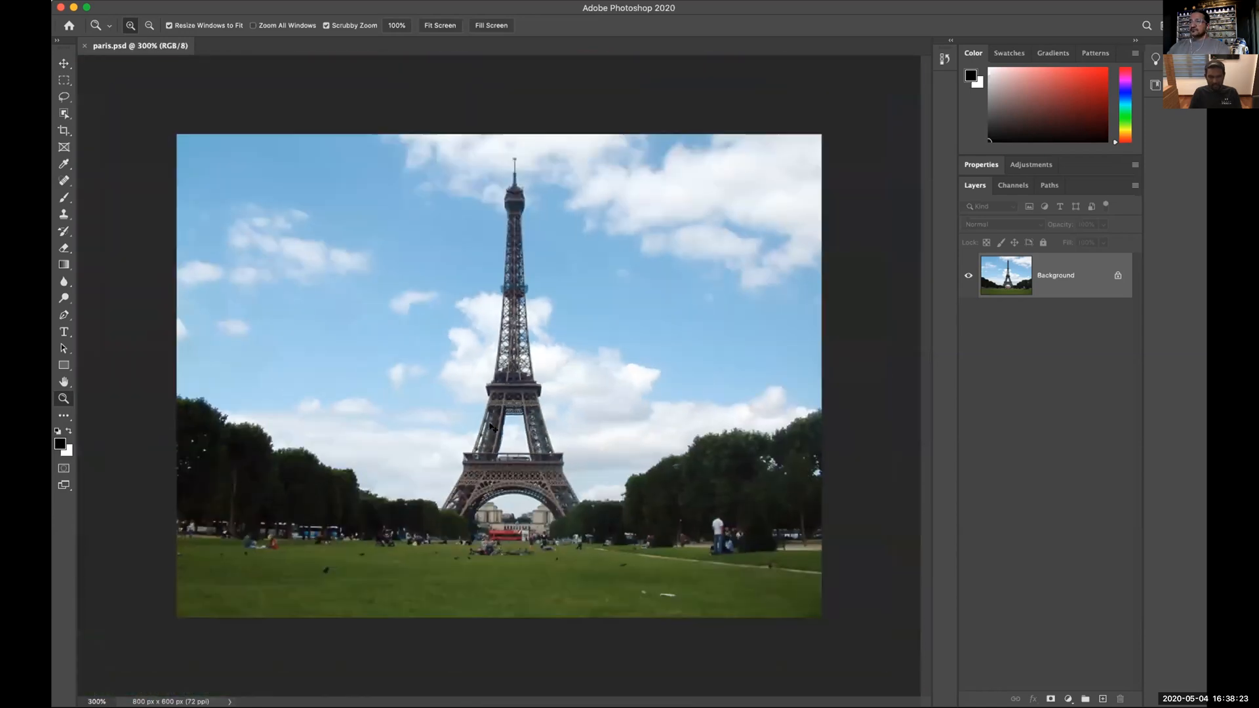
pyautogui.press('super+plus')
pyautogui.press('super+plus')
pyautogui.press('super+plus')
pyautogui.press('super+plus')
pyautogui.press('super+plus')
pyautogui.press('super+plus')
pyautogui.press('super+minus')
pyautogui.press('super+minus')
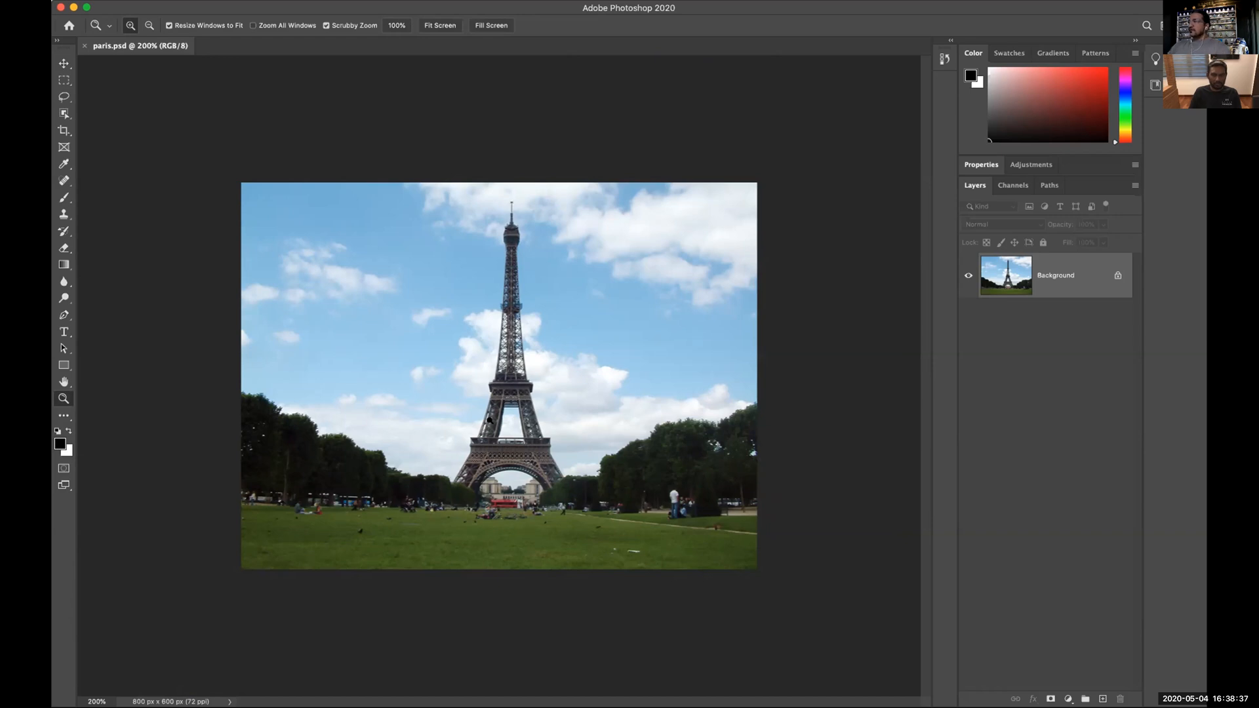
# Zoom out to 66.7%, in on the tower to 700%, and back out until the whole photo fits the window.
pyautogui.scroll(-3, 490, 427)
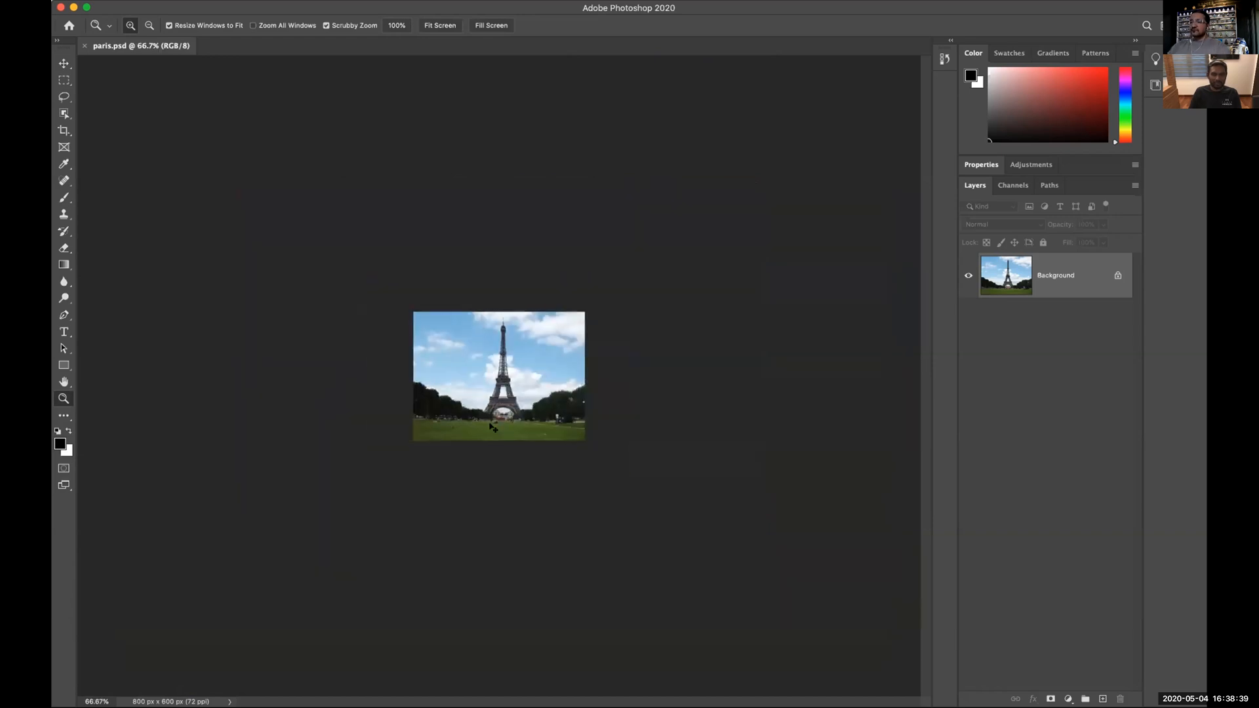
pyautogui.scroll(3, 490, 427)
pyautogui.scroll(3, 490, 427)
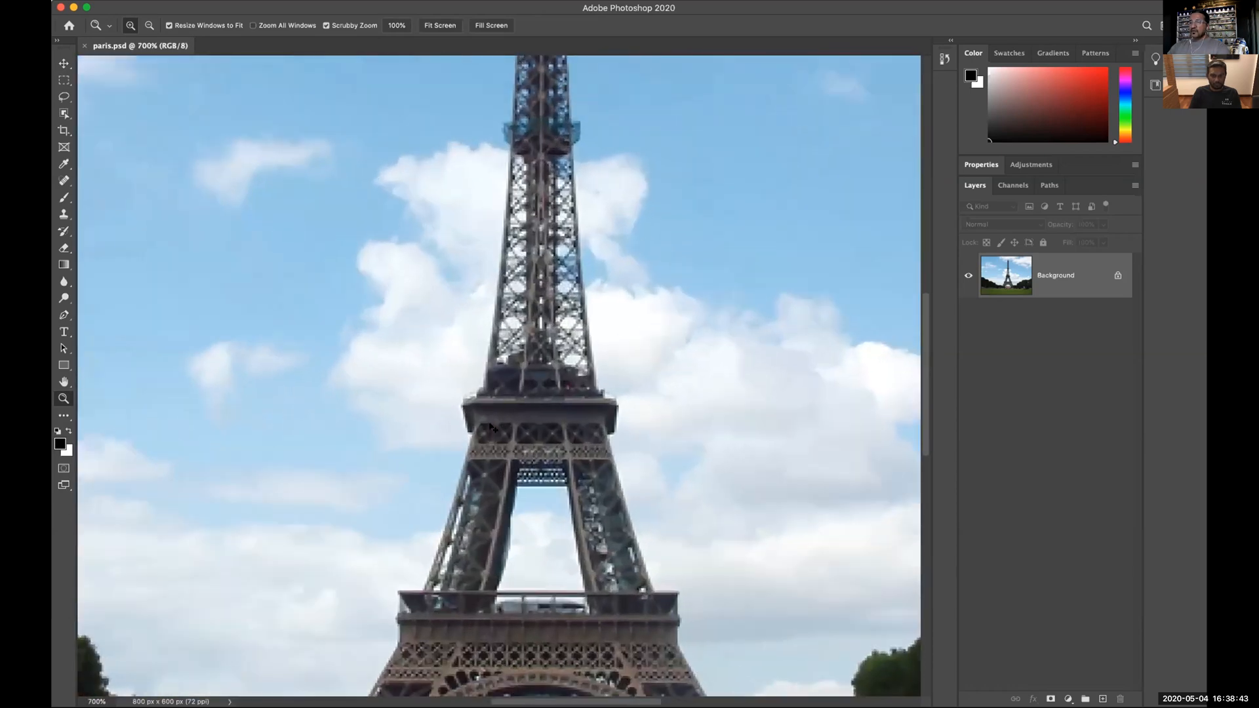
pyautogui.scroll(-2, 490, 426)
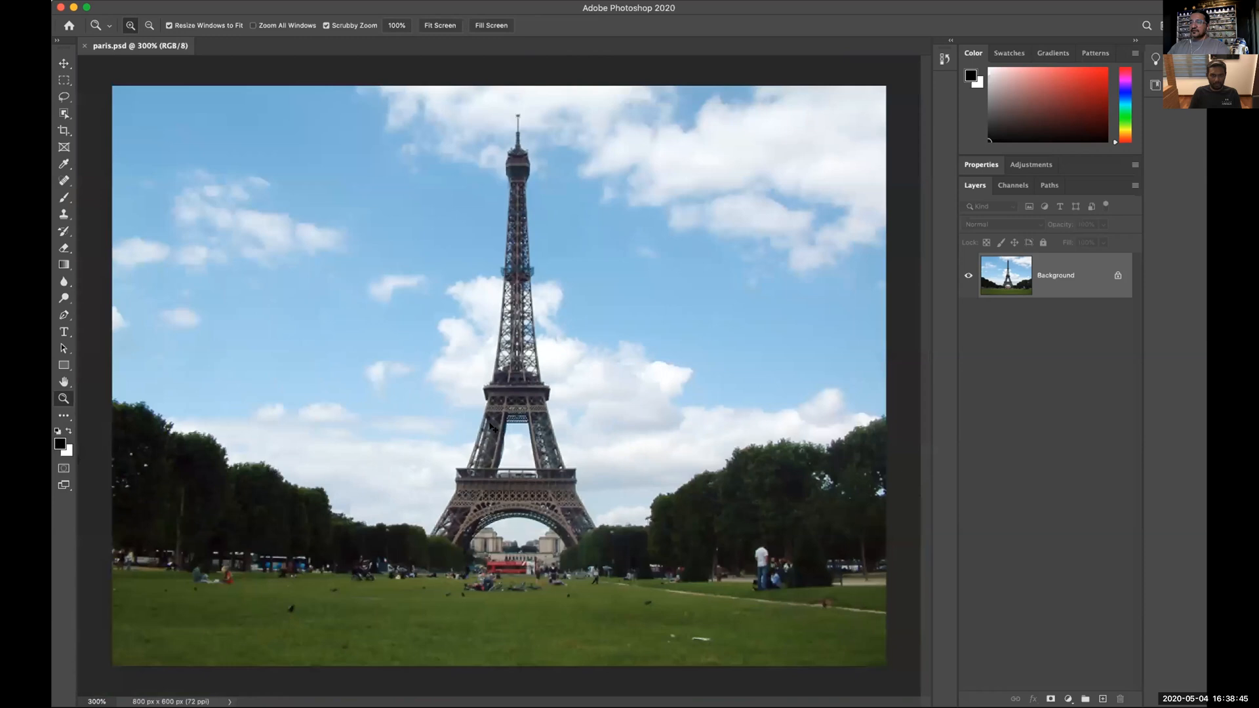
pyautogui.scroll(1, 490, 427)
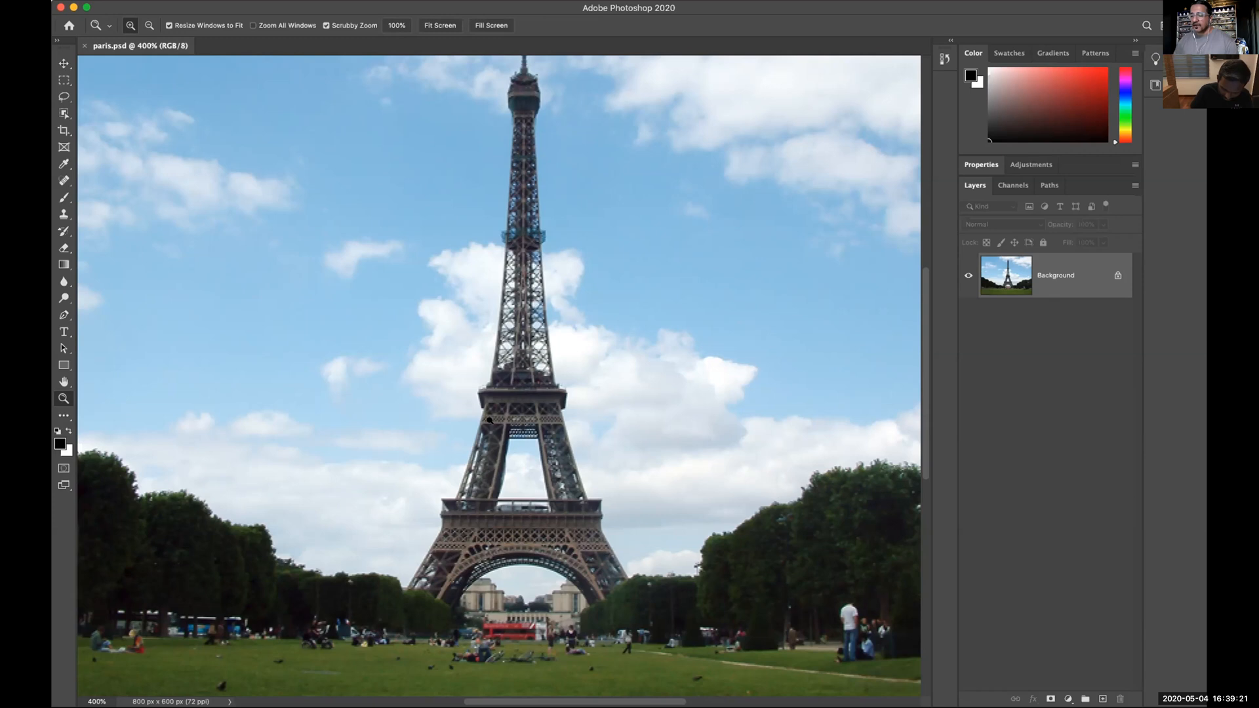
pyautogui.scroll(-3, 488, 420)
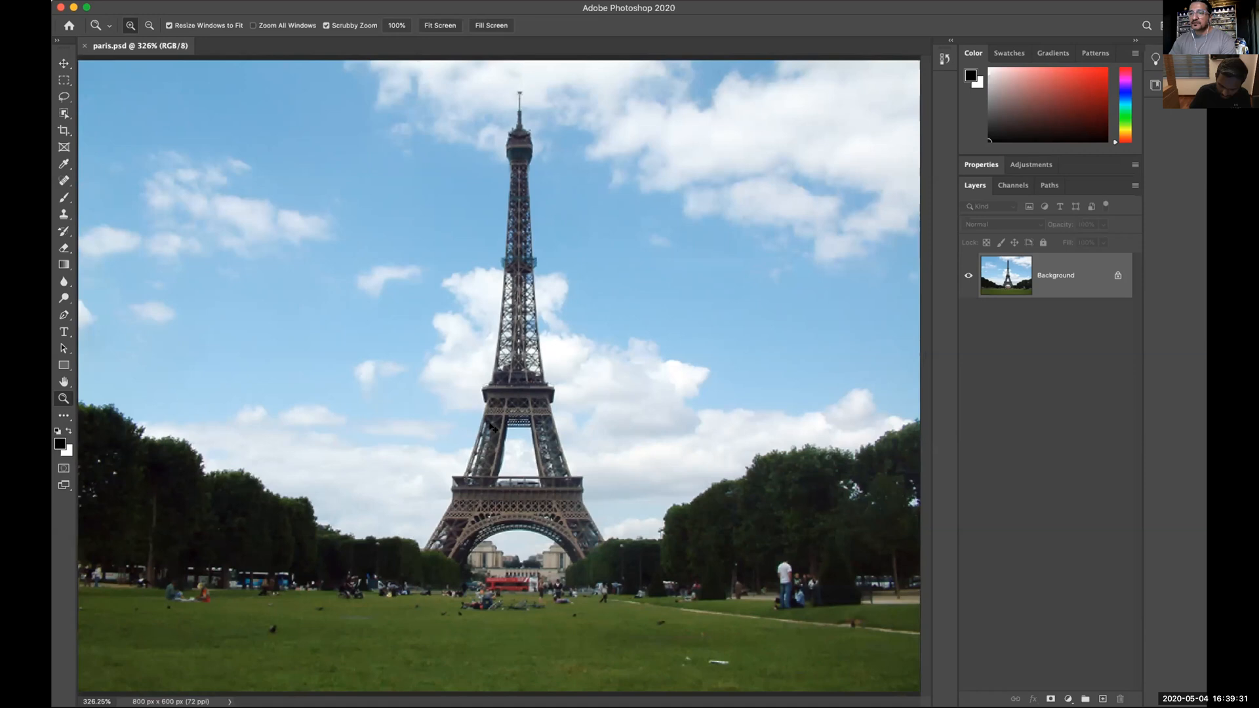
# Reset the view to 100% and zoom in on the tower's lower half to 300%.
pyautogui.press('super+1')
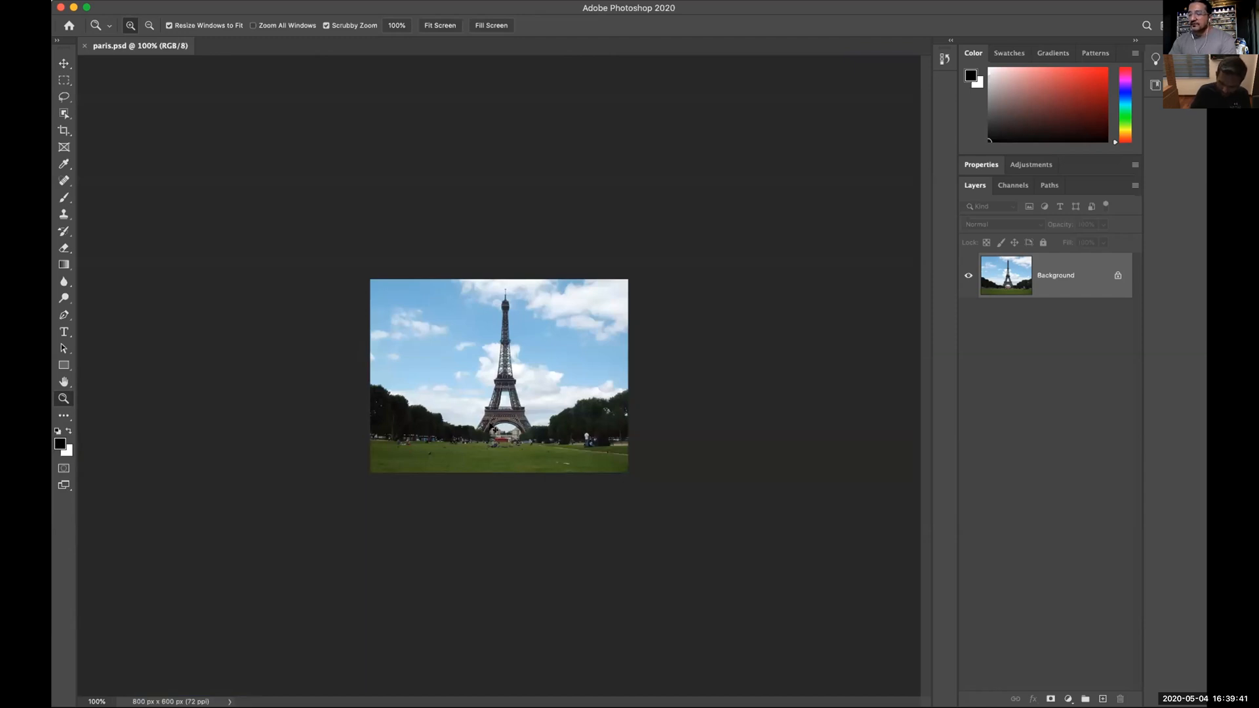
pyautogui.click(495, 430)
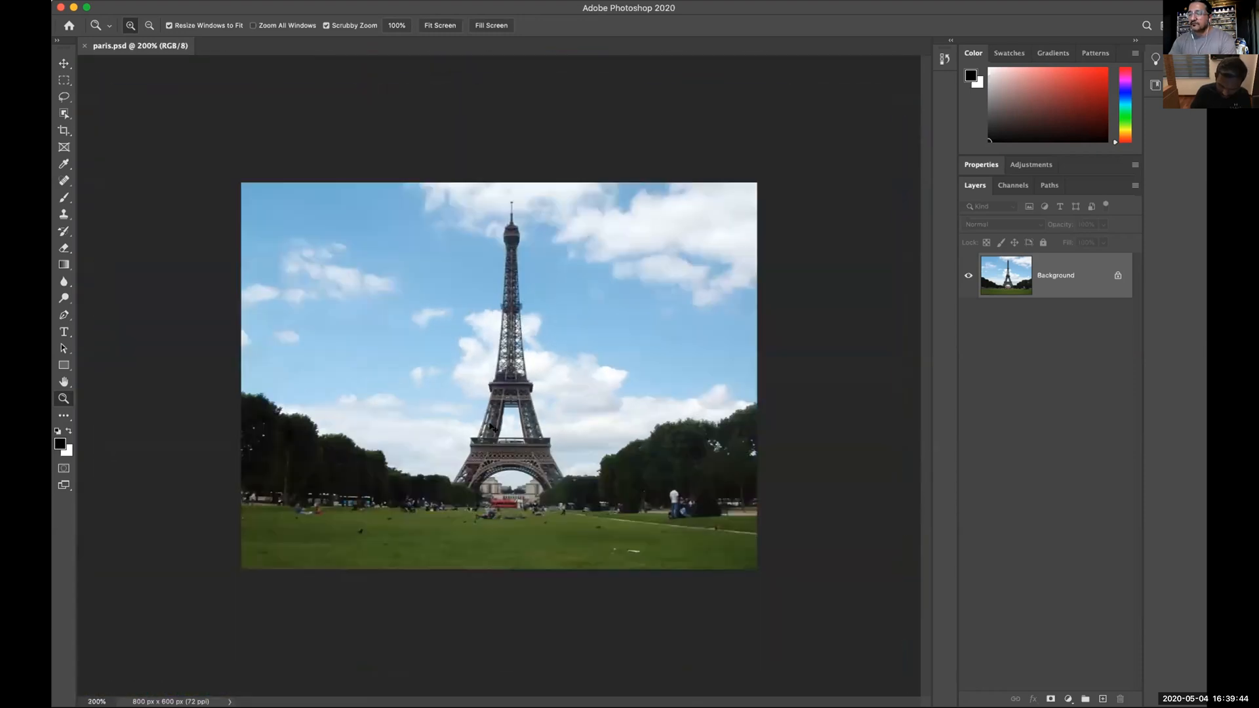
pyautogui.click(490, 427)
pyautogui.keyDown('alt'); pyautogui.click(491, 426); pyautogui.keyUp('alt')
pyautogui.click(489, 427)
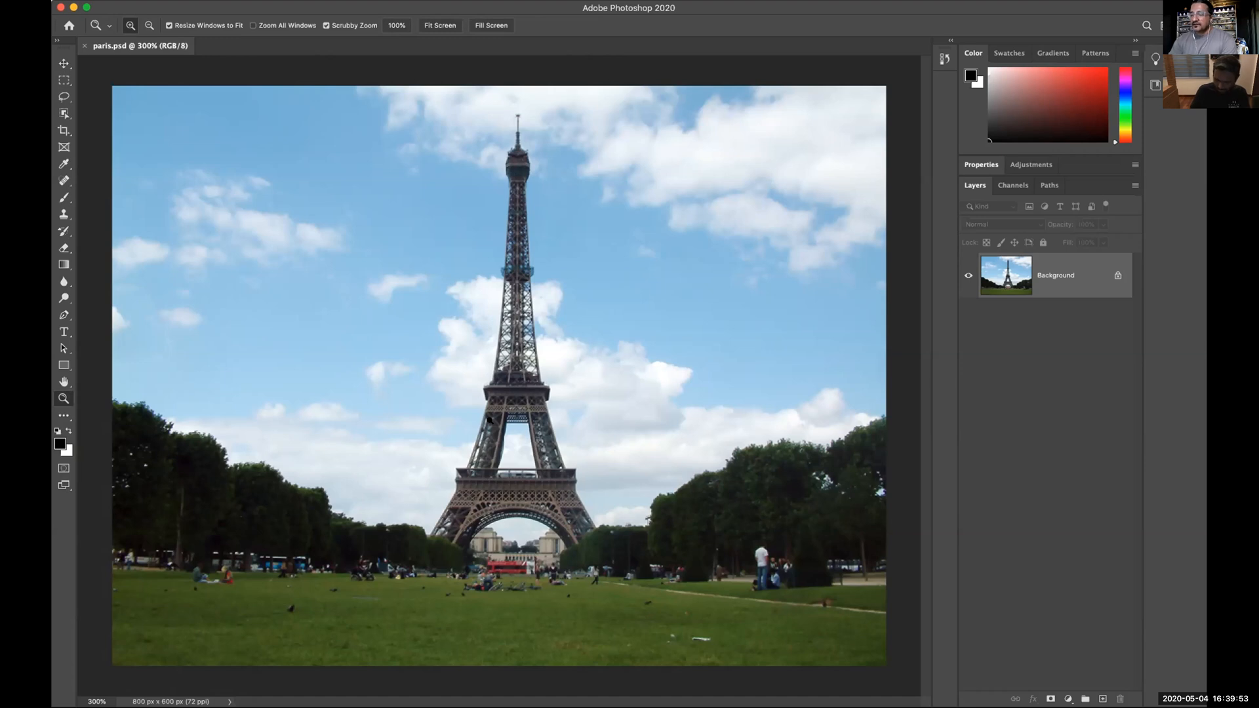
# Zoom in to 500% and pan across to the trees and people at the photo's right edge.
pyautogui.click(489, 420)
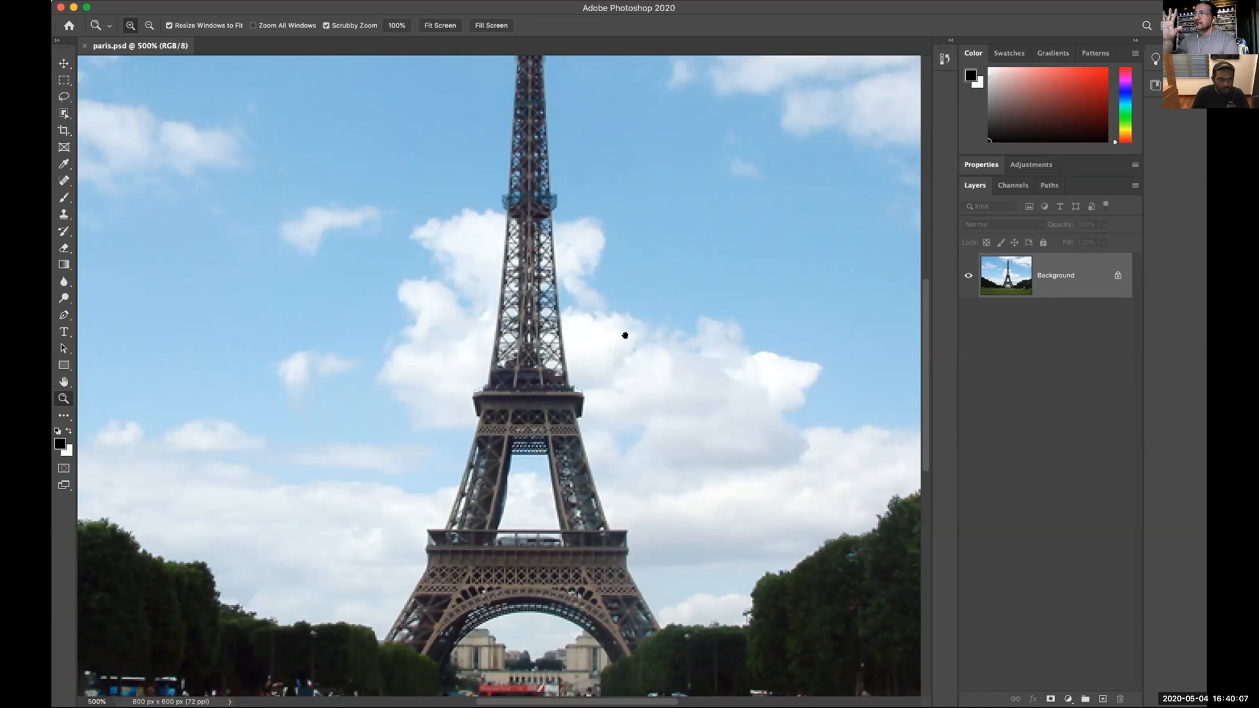
pyautogui.moveTo(686, 492); pyautogui.dragTo(604, 472)
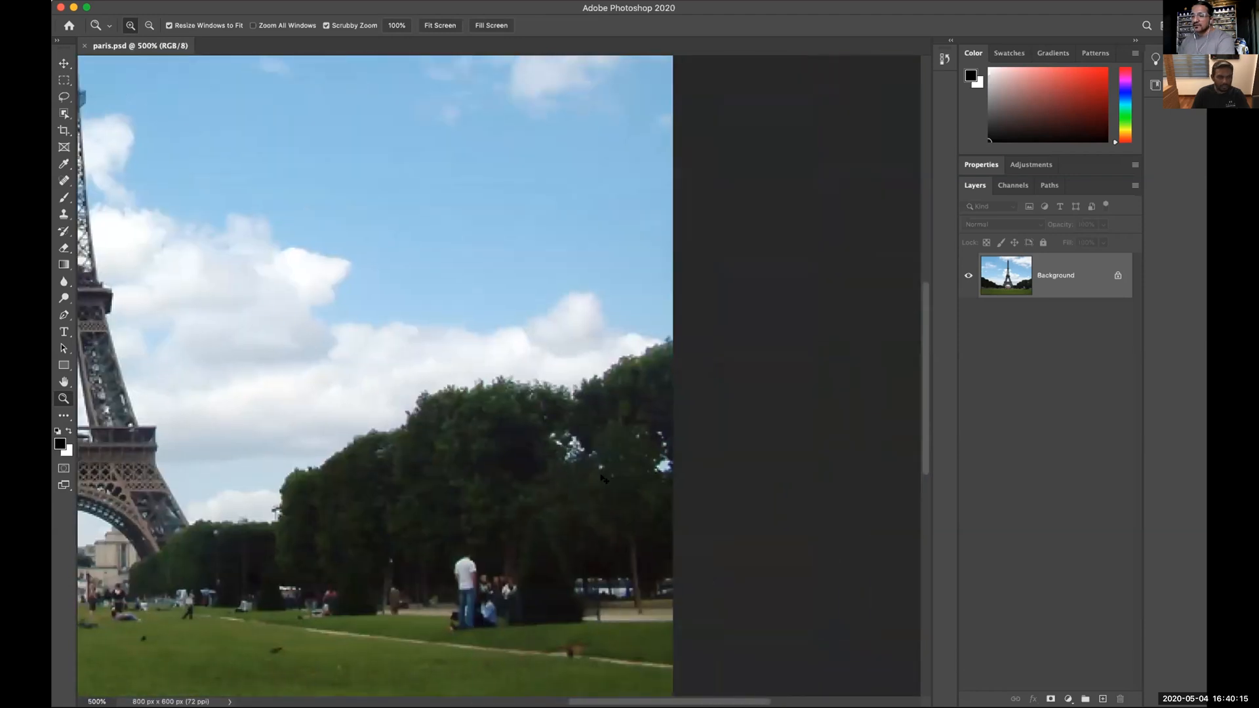
# View the photo at 100%, fit it to the window, and zoom in to 500% around the tower's base.
pyautogui.press('super+1')
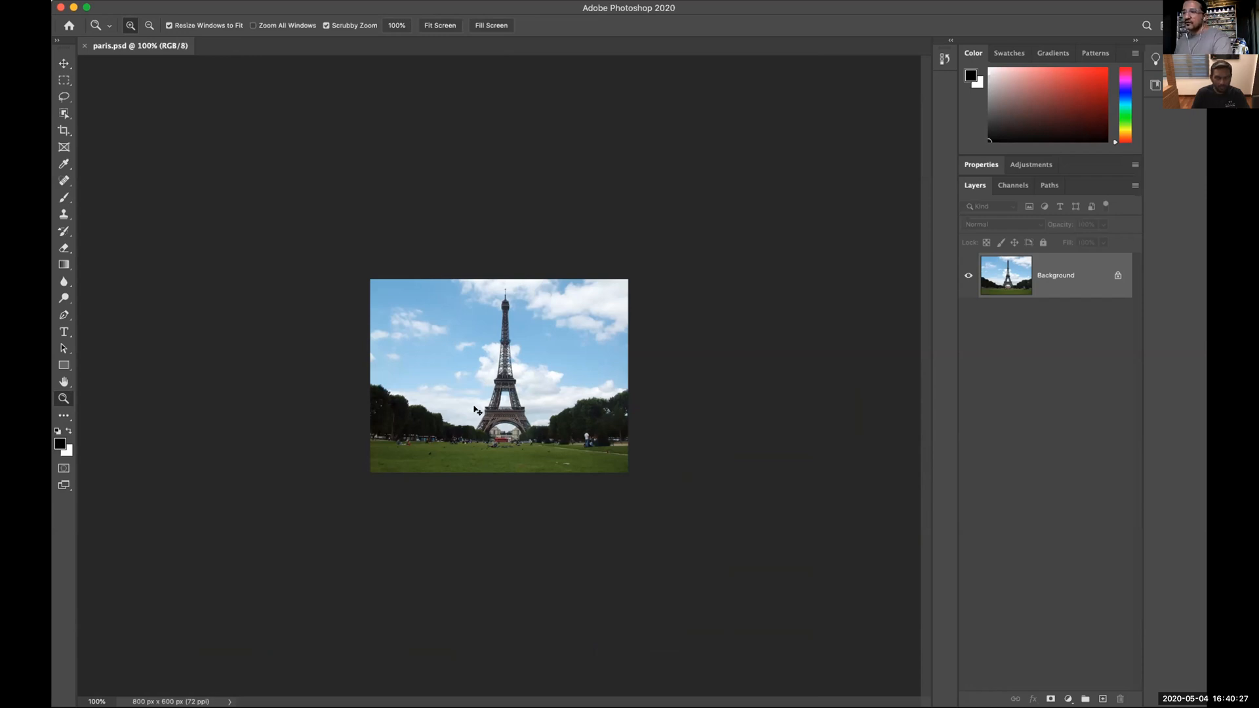
pyautogui.press('super+0')
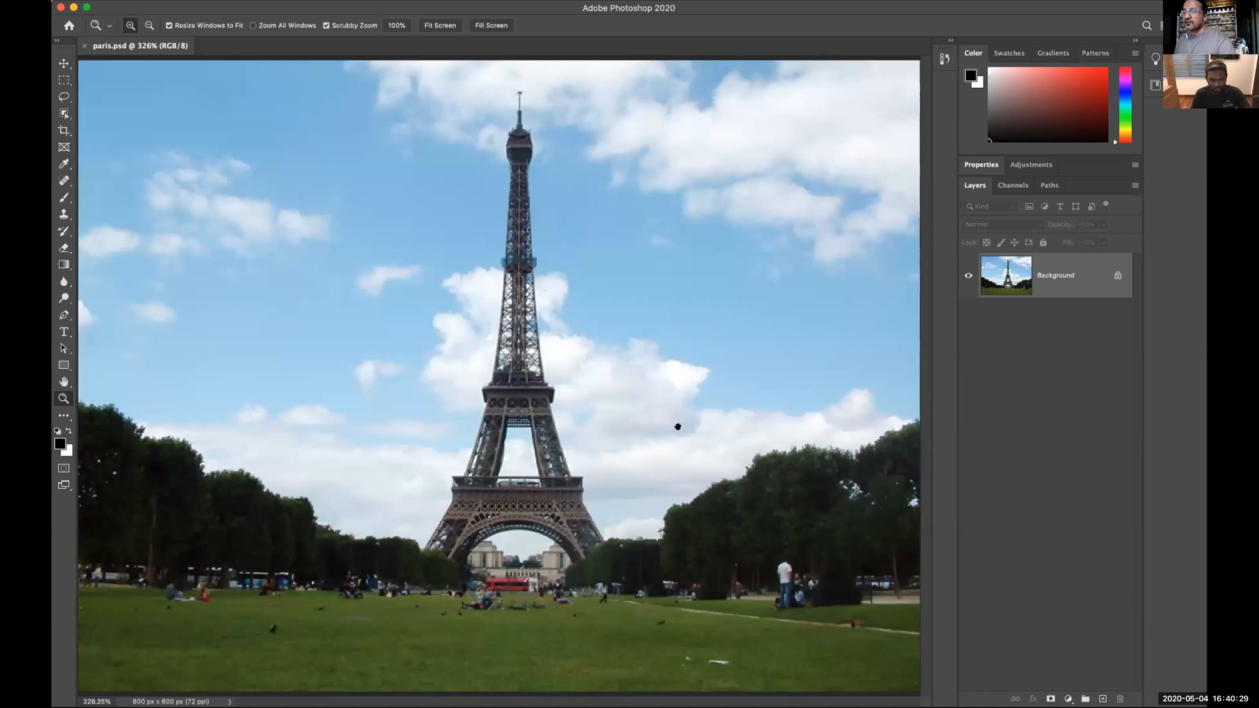
pyautogui.click(458, 445)
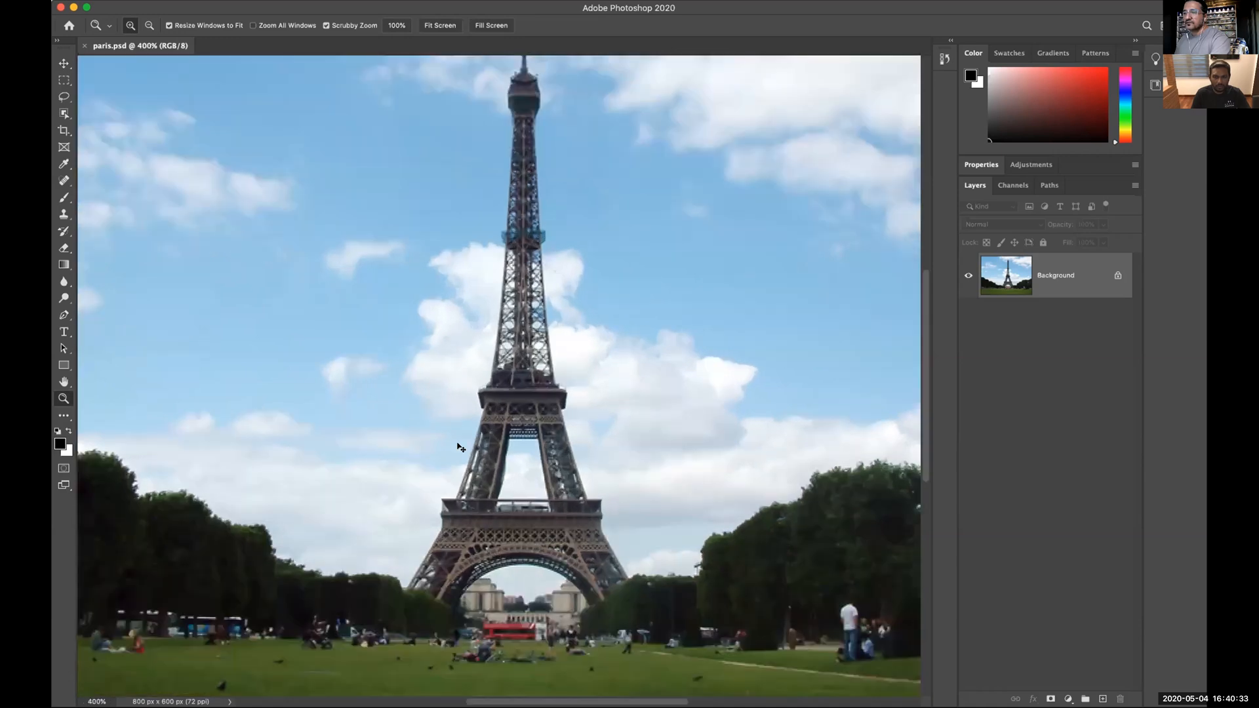
pyautogui.click(458, 445)
pyautogui.hscroll(2, 499, 449)
pyautogui.scroll(-3, 498, 449)
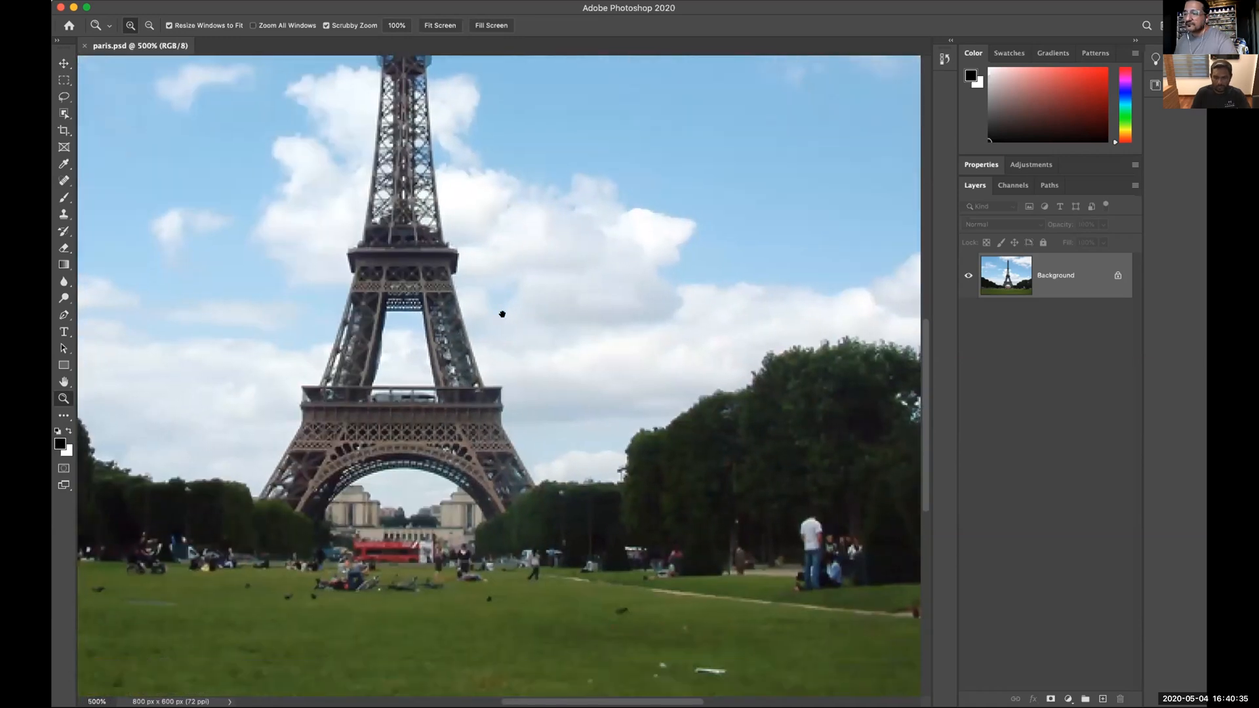
# Pan at 500% to the trees on the photo's left edge, across to the tower's tip, and down to the lawn.
pyautogui.hscroll(5, 394, 451)
pyautogui.moveTo(357, 452); pyautogui.dragTo(895, 461)
pyautogui.hscroll(-10, 895, 461)
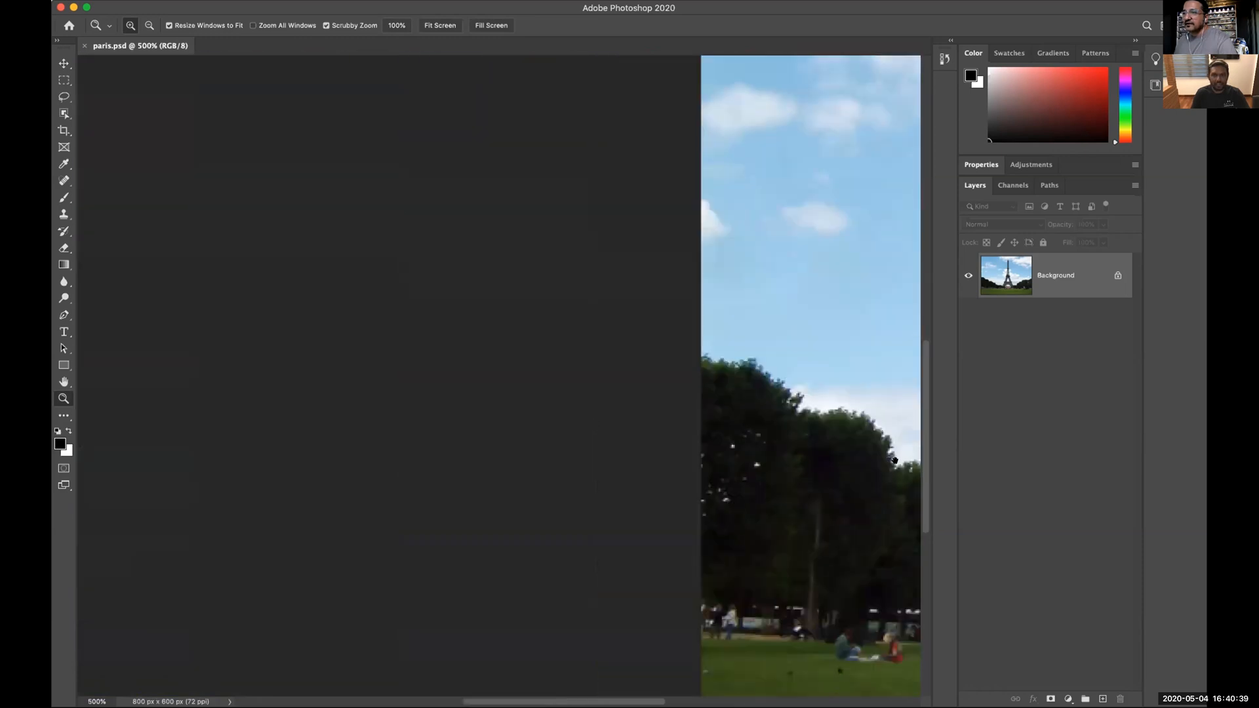
pyautogui.hscroll(15, 393, 472)
pyautogui.scroll(5, 393, 472)
pyautogui.hscroll(-10, 564, 532)
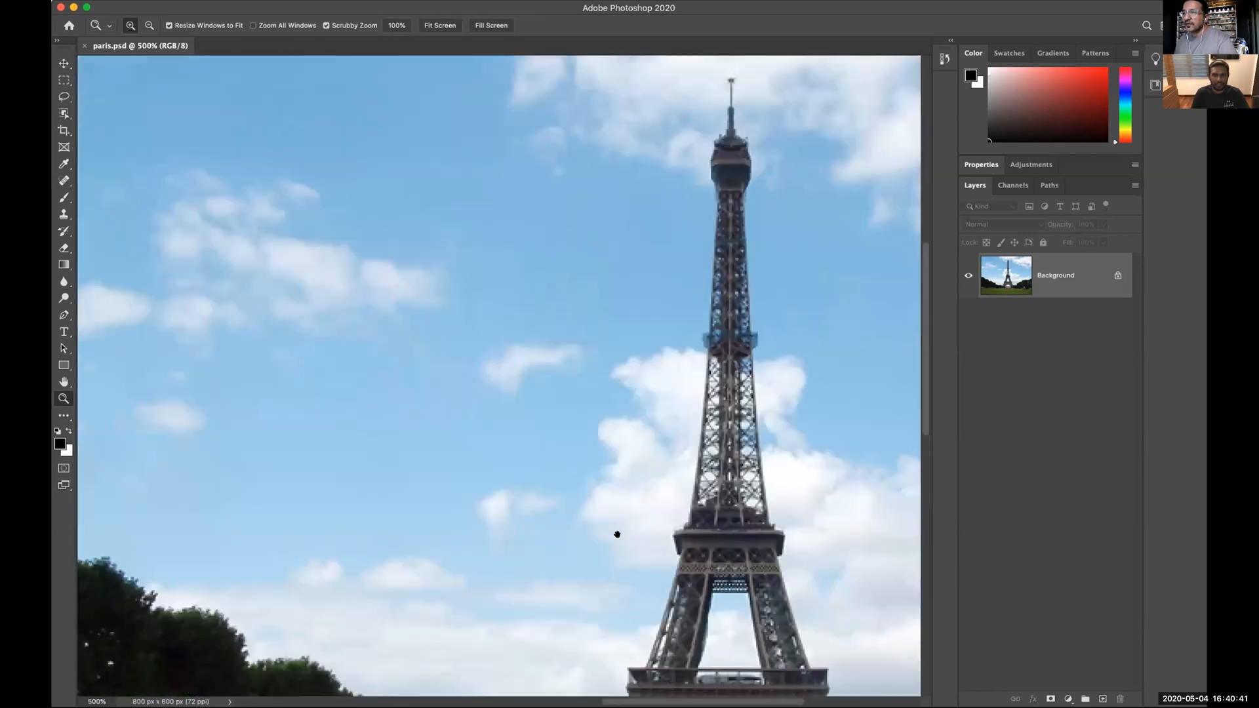
pyautogui.hscroll(-8, 615, 531)
pyautogui.scroll(5, 616, 531)
pyautogui.hscroll(10, 716, 543)
pyautogui.scroll(-5, 716, 543)
pyautogui.hscroll(5, 509, 430)
pyautogui.scroll(-5, 509, 430)
pyautogui.hscroll(5, 473, 459)
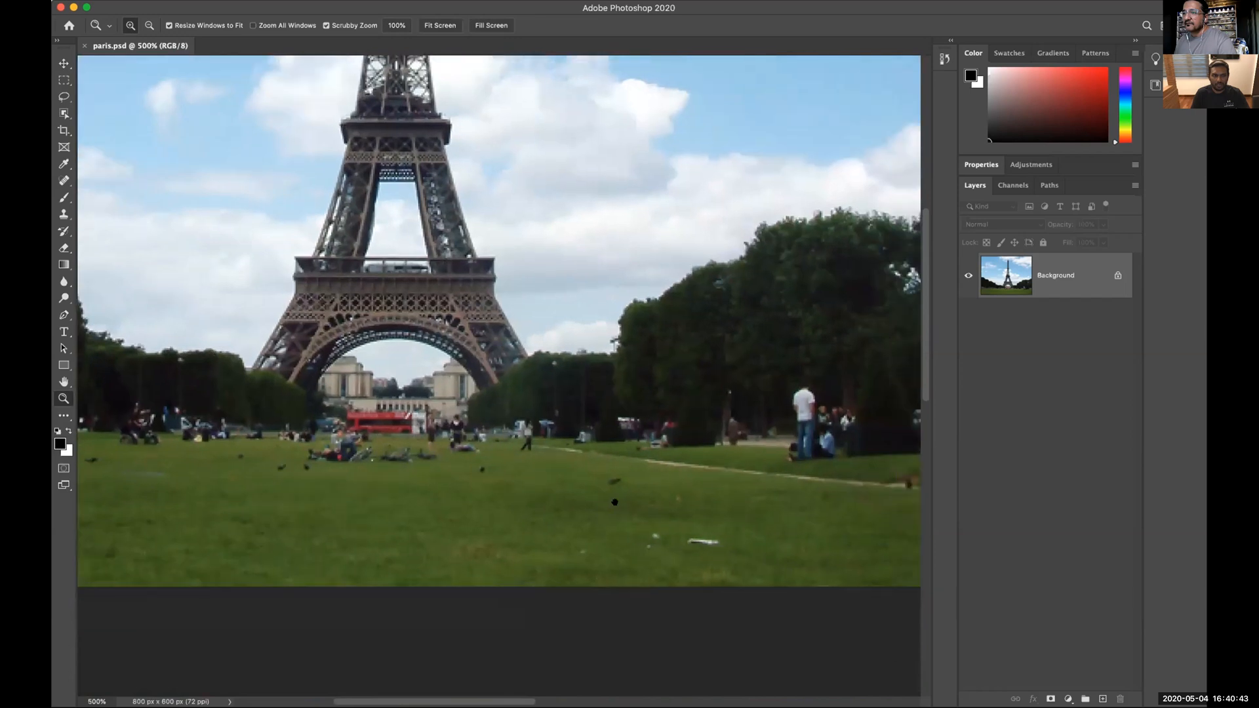
# Pan up and down the tower at 500%, finishing at its base with the full depth of the lawn.
pyautogui.hscroll(-15, 719, 464)
pyautogui.scroll(5, 719, 464)
pyautogui.hscroll(5, 489, 478)
pyautogui.hscroll(10, 540, 531)
pyautogui.scroll(-10, 541, 531)
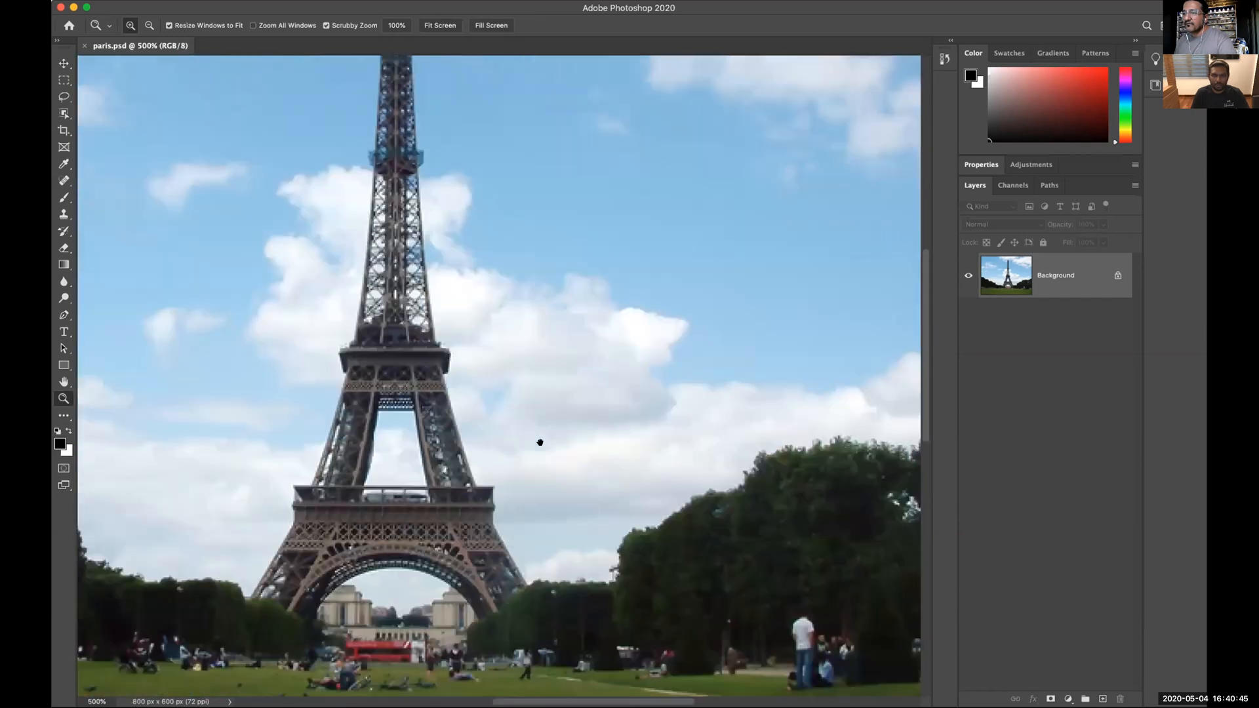
pyautogui.scroll(20, 538, 459)
pyautogui.scroll(-20, 541, 459)
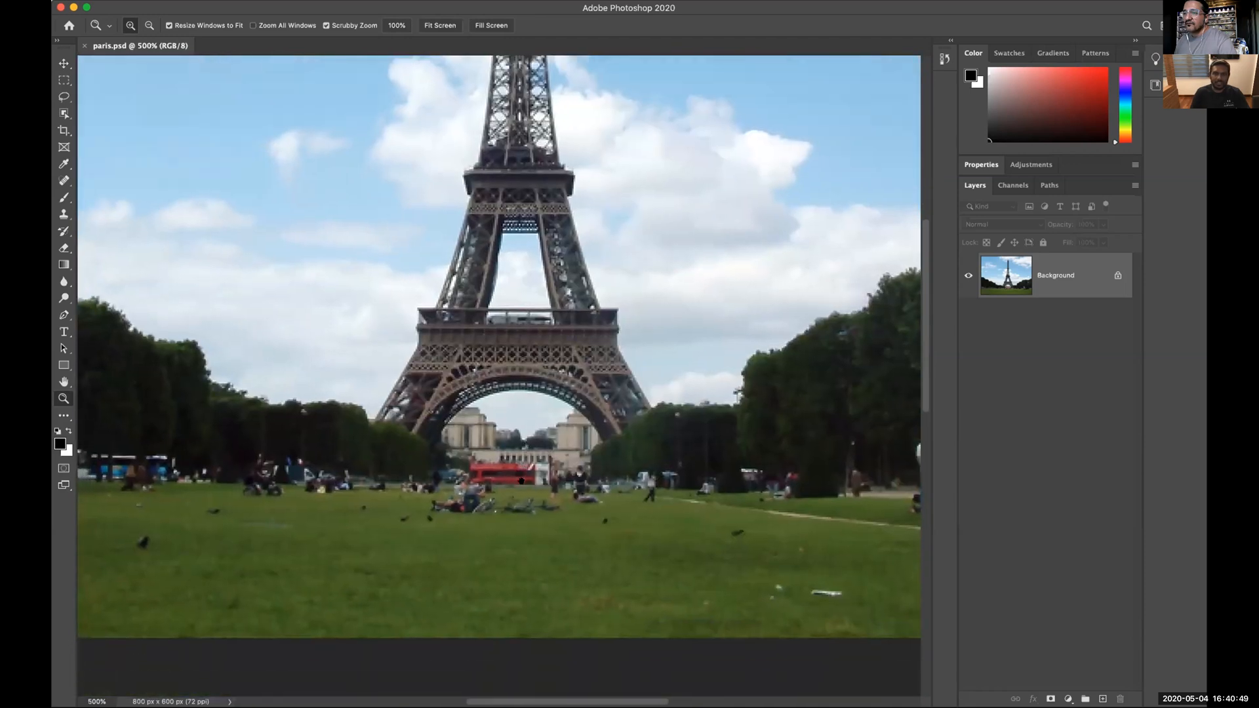
pyautogui.hscroll(-5, 564, 481)
pyautogui.scroll(-3, 590, 482)
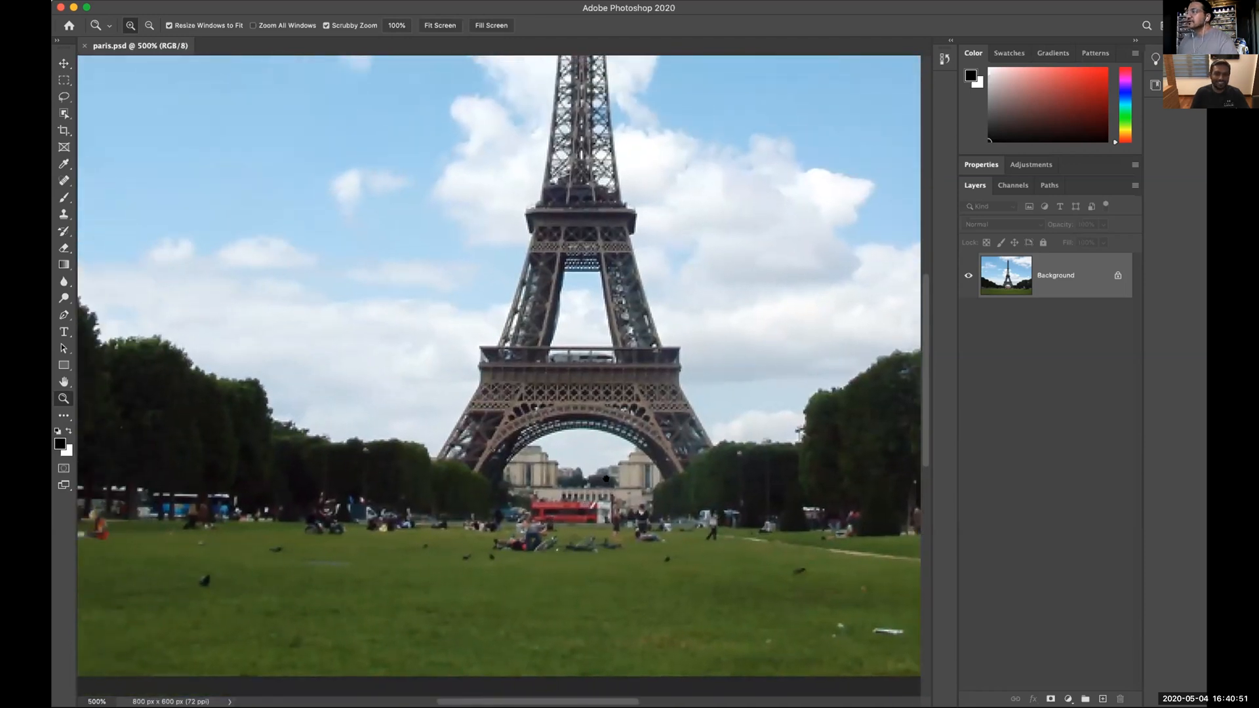
# Pan sideways from the tower's base to the trees and standing people at the photo's right edge.
pyautogui.hscroll(6, 557, 466)
pyautogui.scroll(1, 525, 456)
pyautogui.hscroll(-8, 512, 453)
pyautogui.scroll(-3, 513, 452)
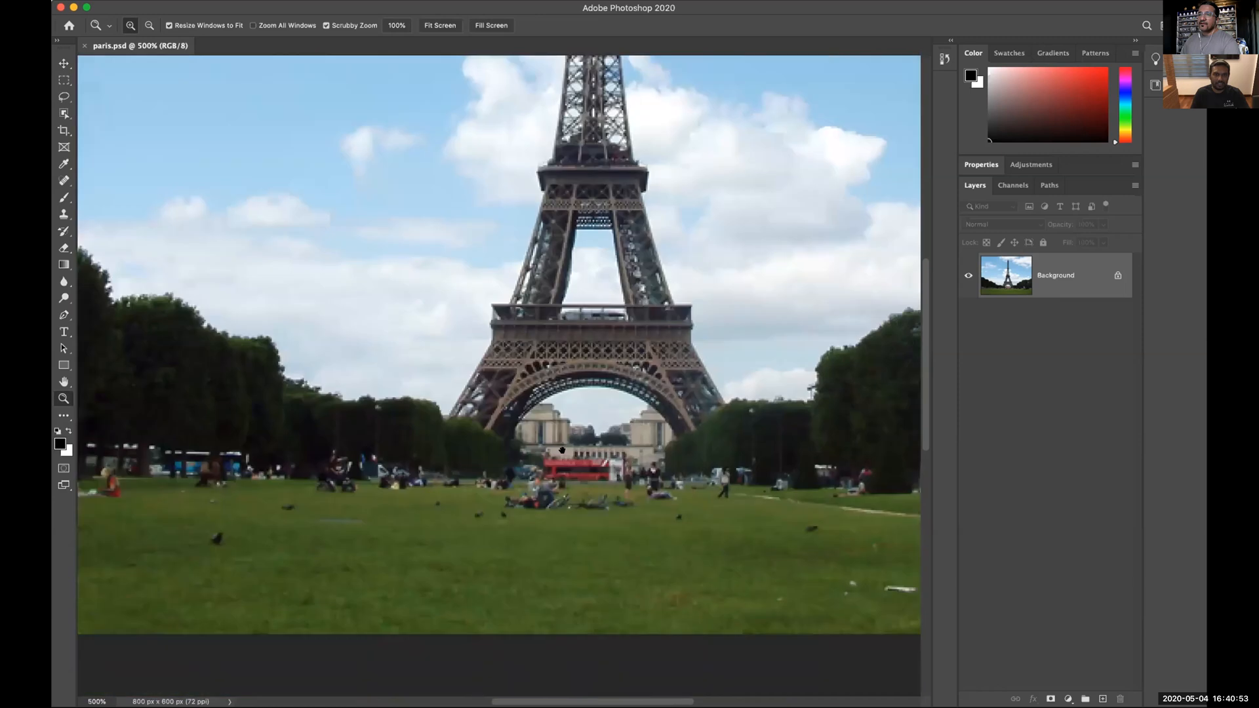
pyautogui.hscroll(14, 426, 472)
pyautogui.scroll(3, 397, 482)
pyautogui.hscroll(-8, 426, 492)
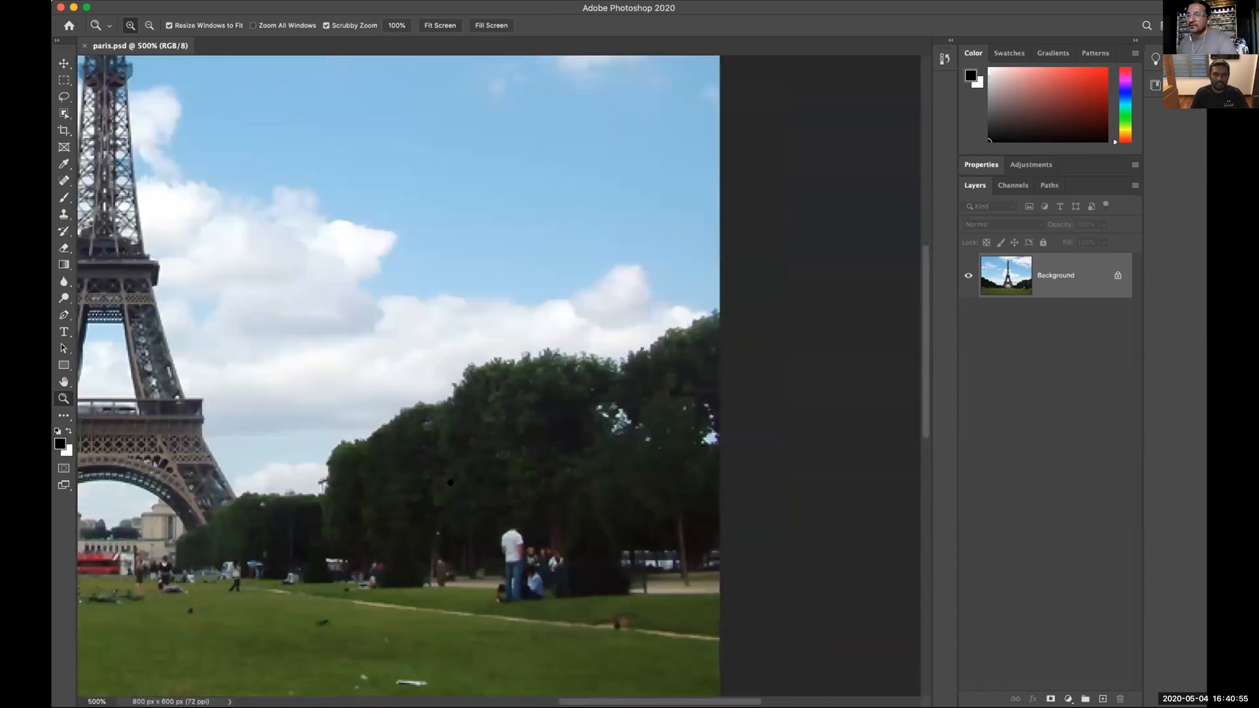
# Pan to the sky in the photo's upper-left corner and across to the tower's tip and upper-right corner.
pyautogui.scroll(-2, 511, 511)
pyautogui.hscroll(-10, 557, 522)
pyautogui.scroll(10, 532, 525)
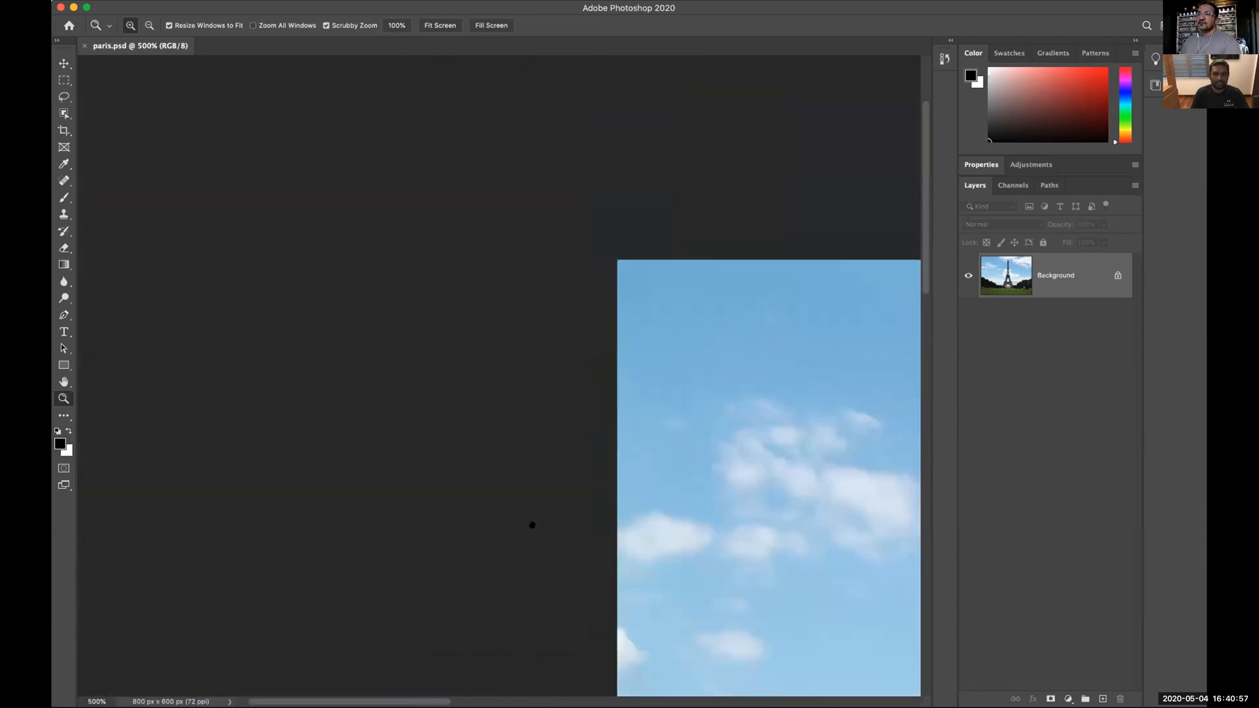
pyautogui.hscroll(-5, 466, 439)
pyautogui.scroll(5, 467, 438)
pyautogui.hscroll(15, 467, 436)
pyautogui.scroll(-7, 466, 436)
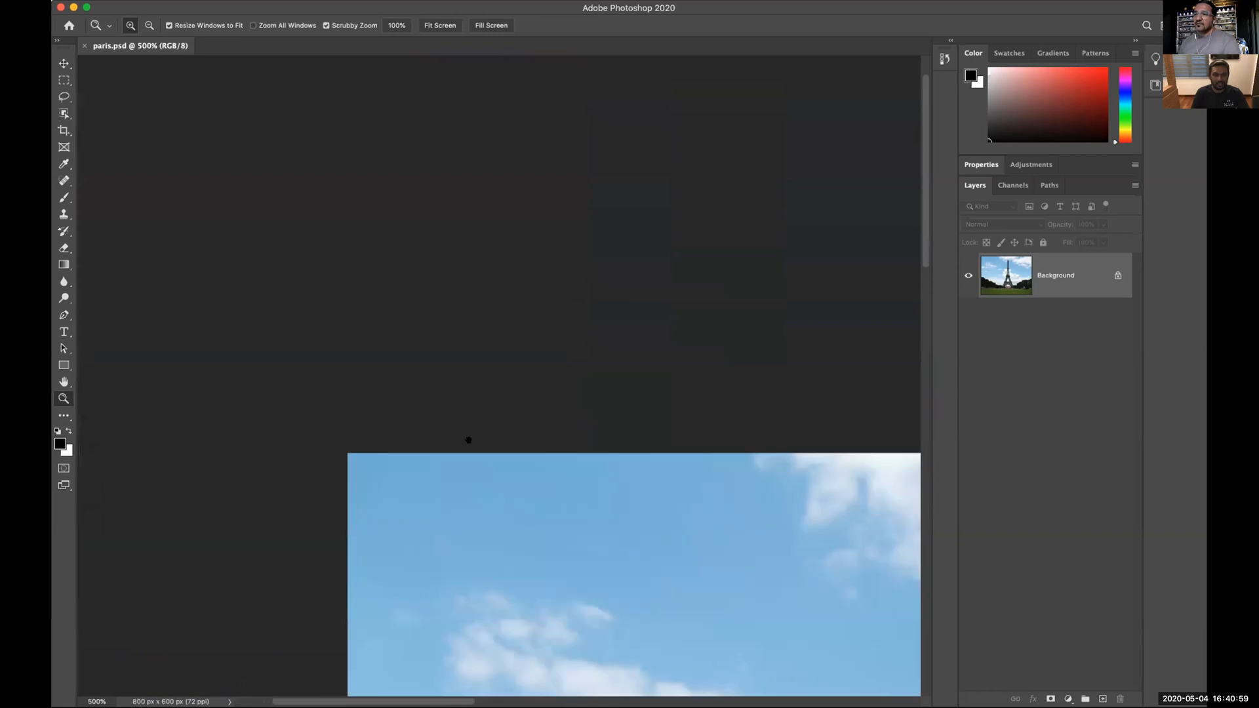
pyautogui.hscroll(8, 420, 463)
pyautogui.scroll(-10, 419, 462)
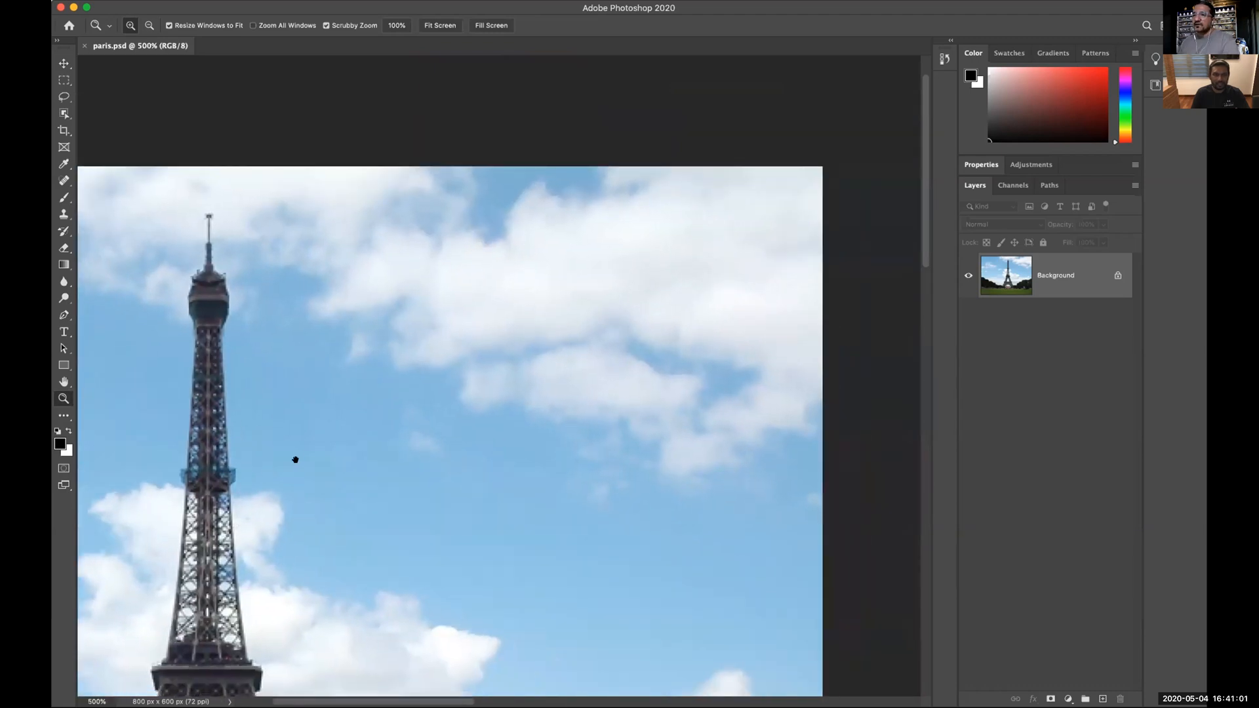
# Pan to the lawn at the photo's lower-left corner and up along the left edge to the trees and sky.
pyautogui.hscroll(-10, 590, 314)
pyautogui.hscroll(-10, 494, 369)
pyautogui.scroll(-3, 494, 369)
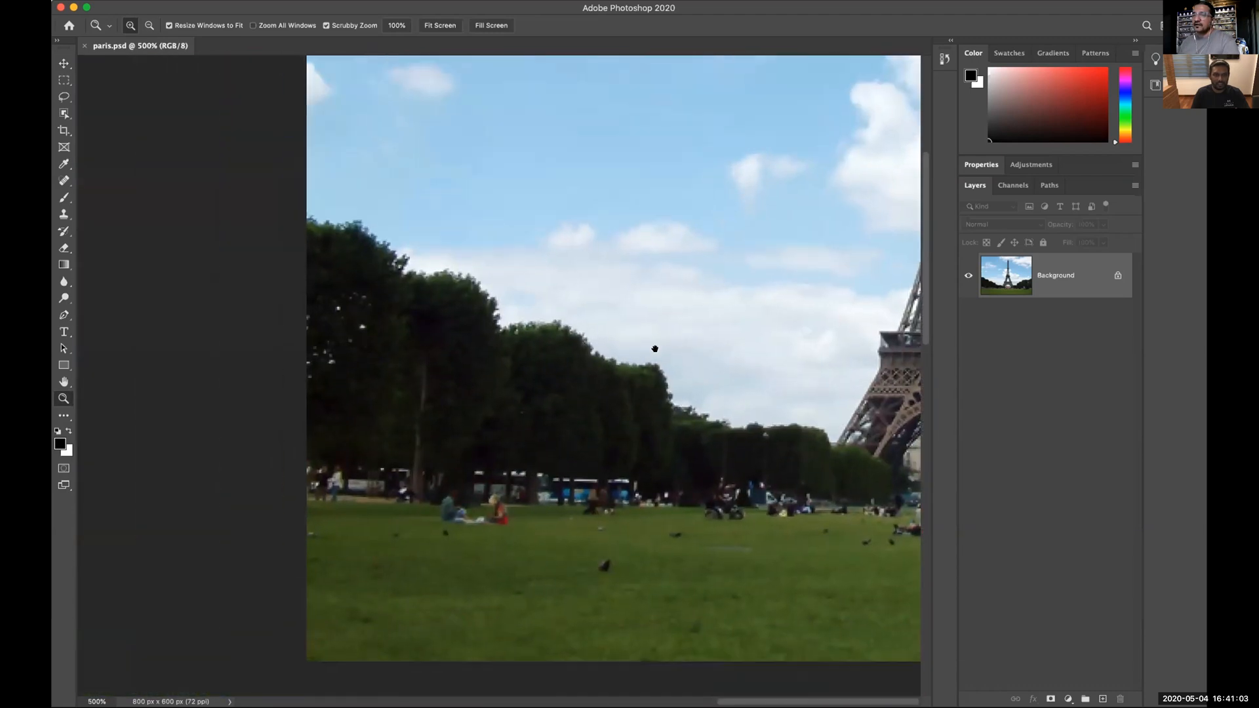
pyautogui.hscroll(10, 653, 349)
pyautogui.scroll(8, 654, 348)
pyautogui.hscroll(-15, 481, 451)
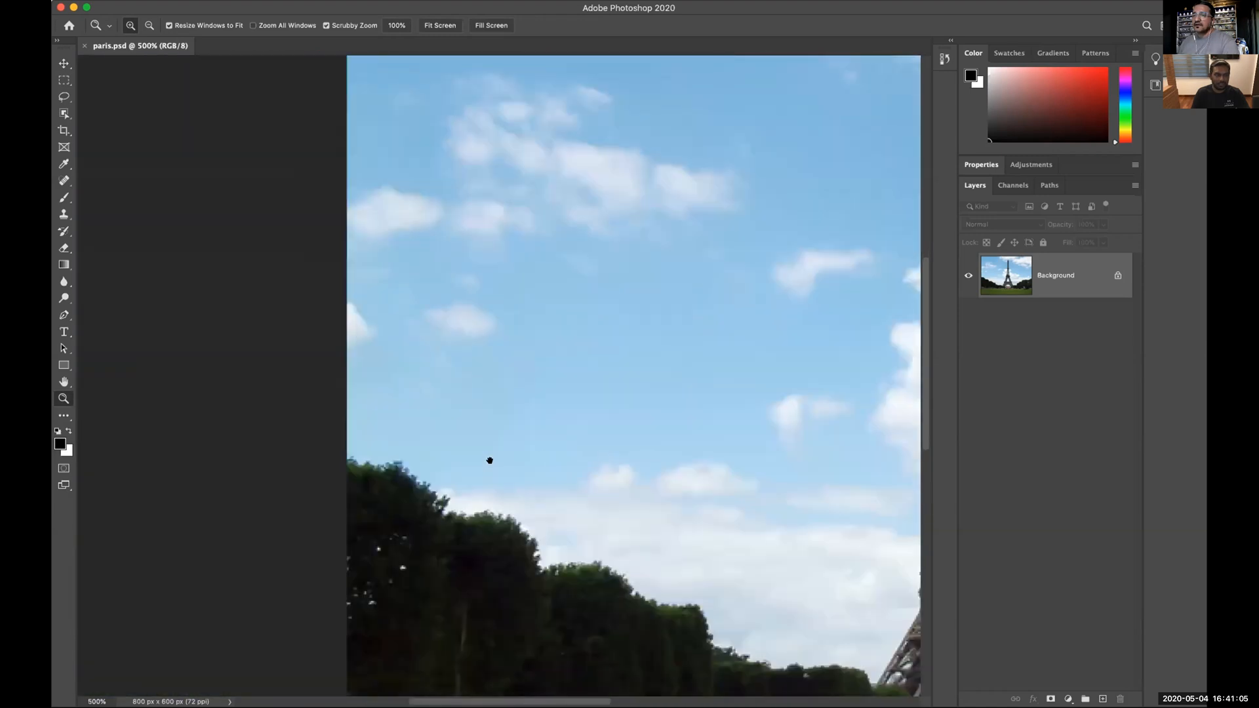
pyautogui.hscroll(-3, 634, 431)
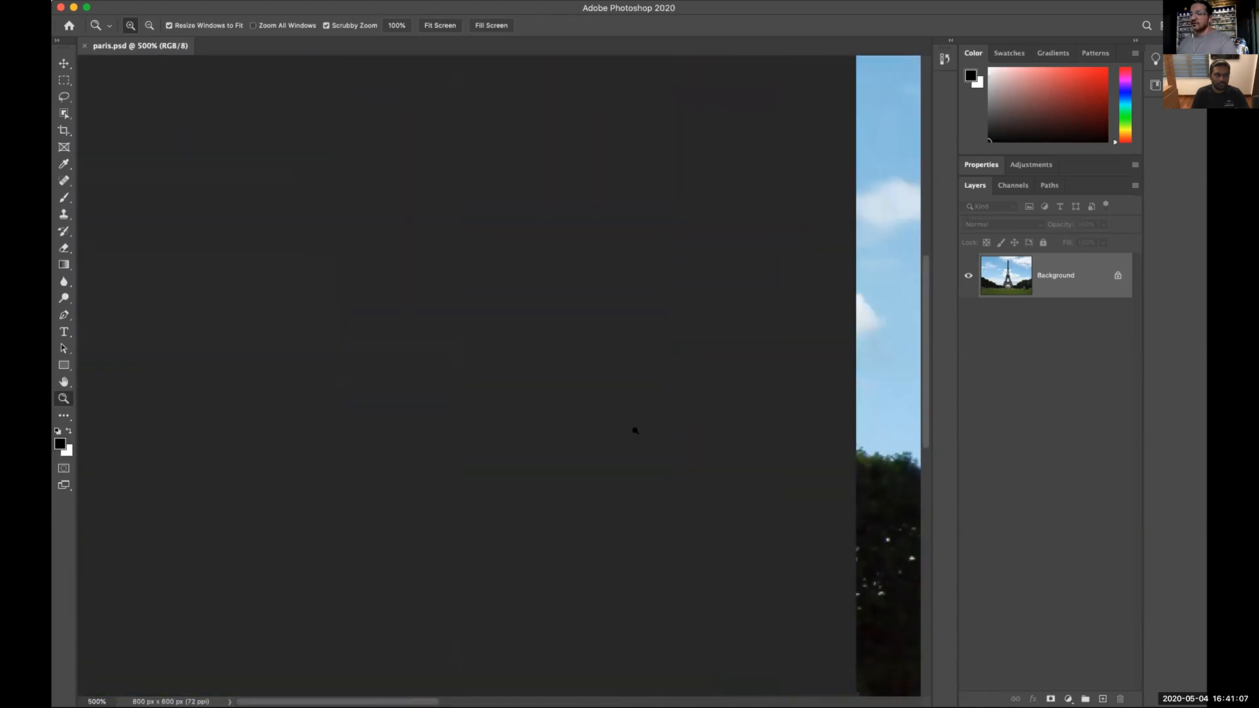
pyautogui.hscroll(3, 635, 431)
# Practise fitting the photo to the window after zooming out to 66.7% and to about 264%.
pyautogui.press('super+0')
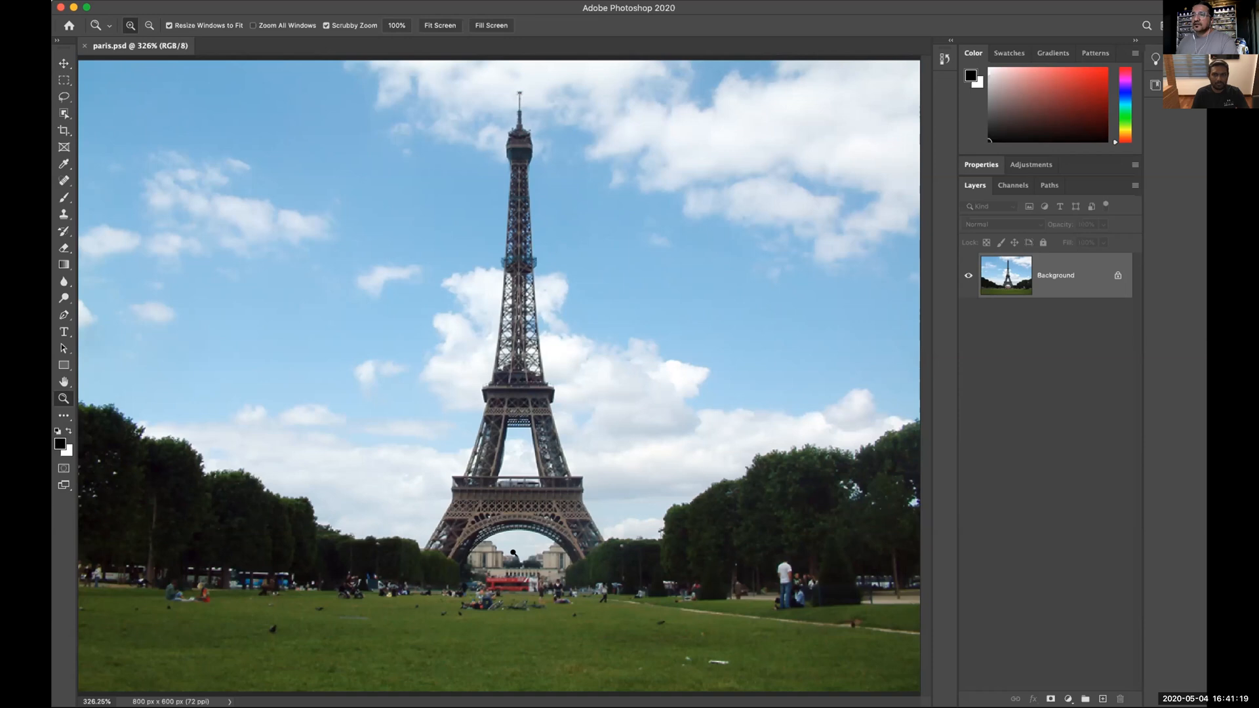
pyautogui.moveTo(514, 553); pyautogui.dragTo(513, 553)
pyautogui.press('super+minus')
pyautogui.press('super+minus')
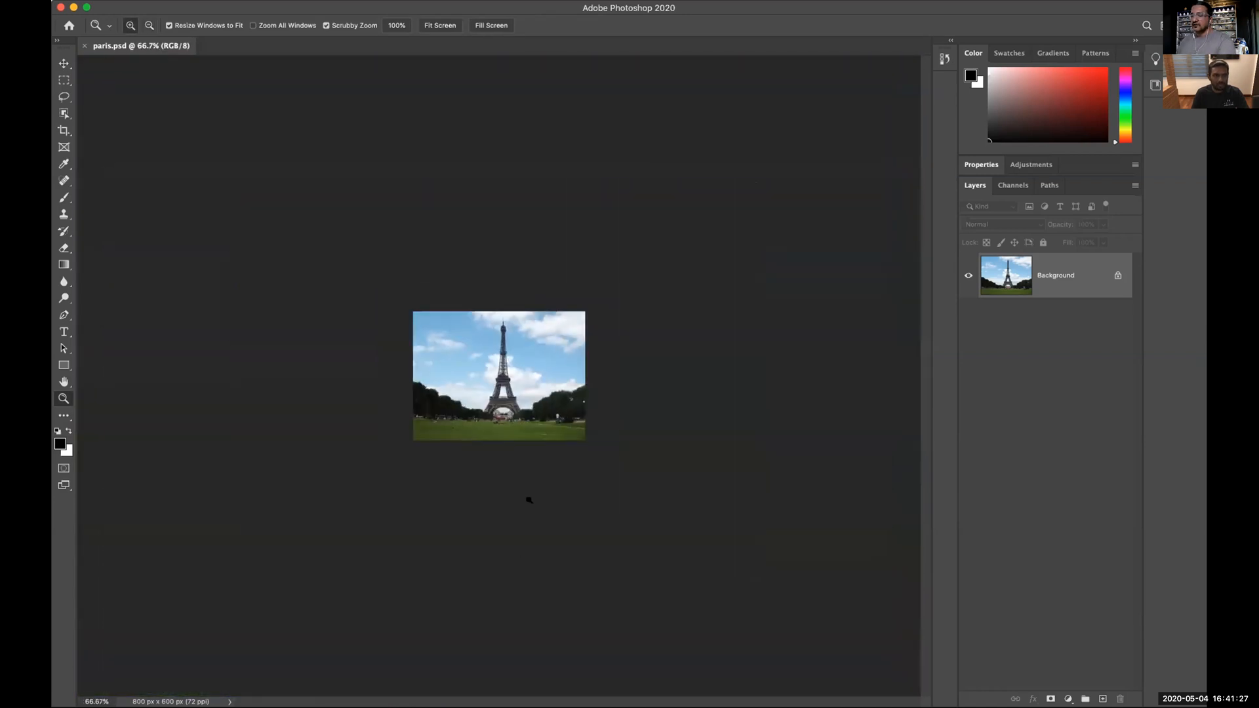
pyautogui.press('super+0')
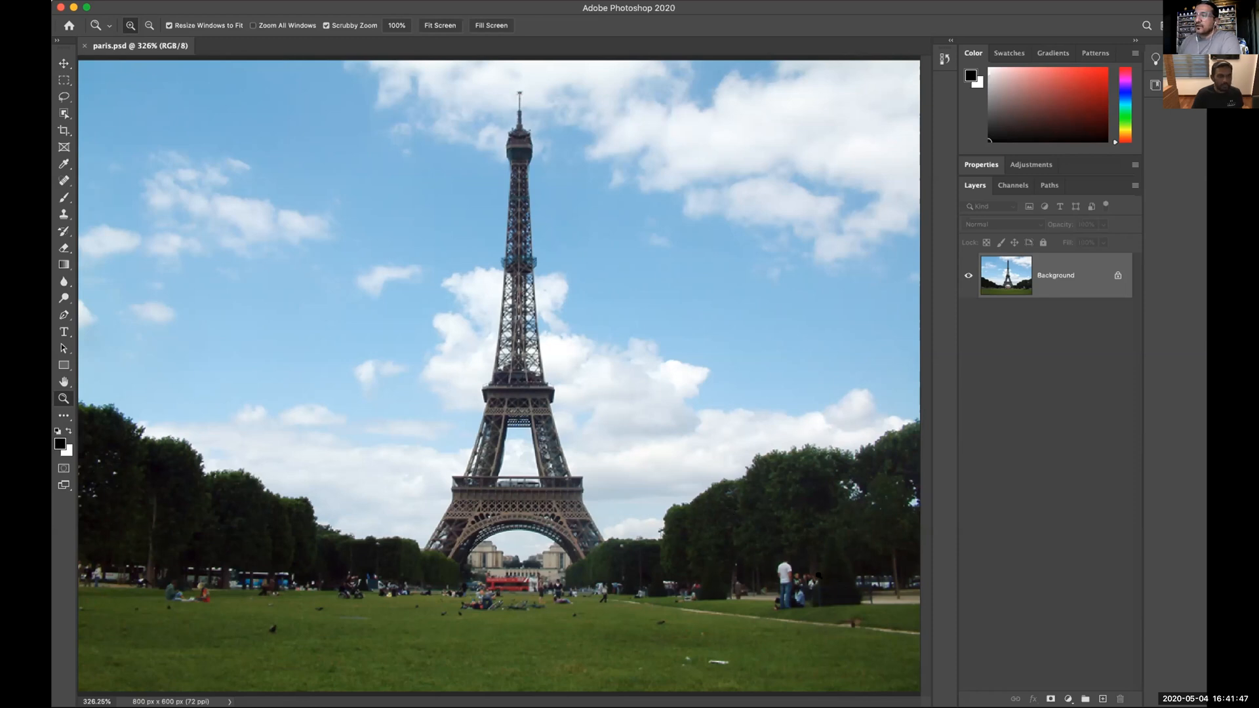
pyautogui.moveTo(804, 580)
pyautogui.mouseDown()
pyautogui.moveTo(830, 598)
pyautogui.moveTo(790, 594)
pyautogui.moveTo(800, 593)
pyautogui.mouseUp()
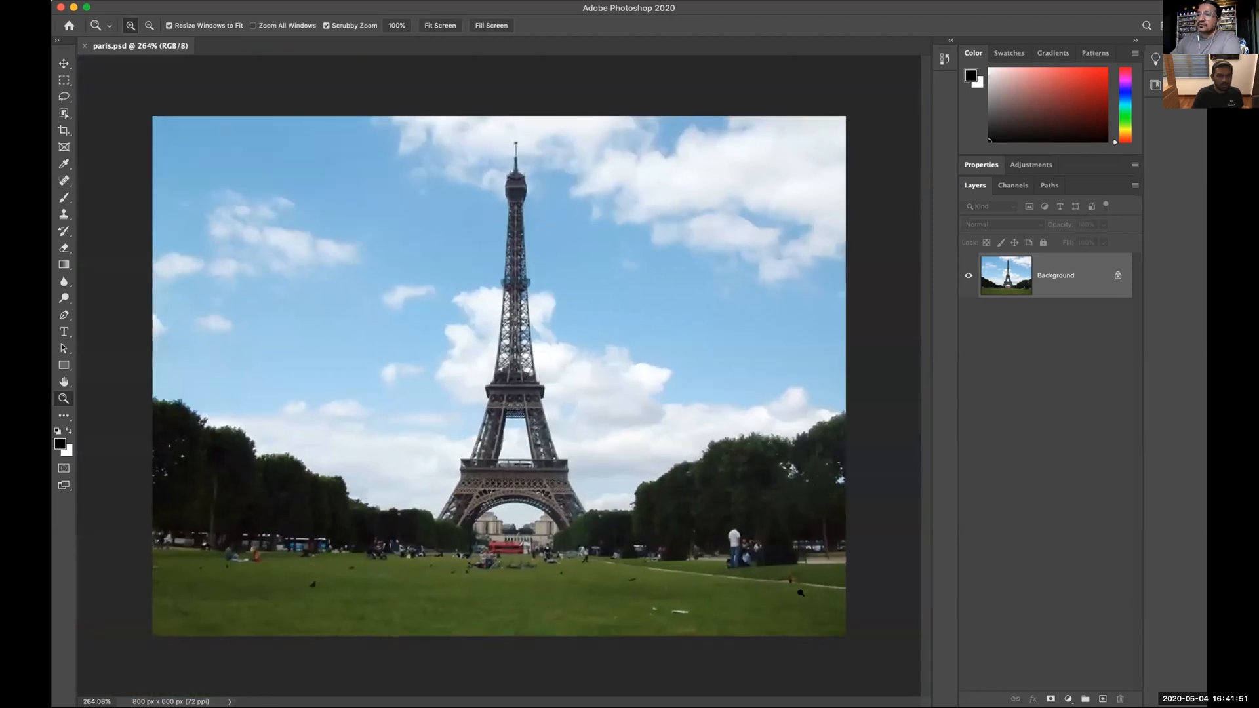
pyautogui.press('super+0')
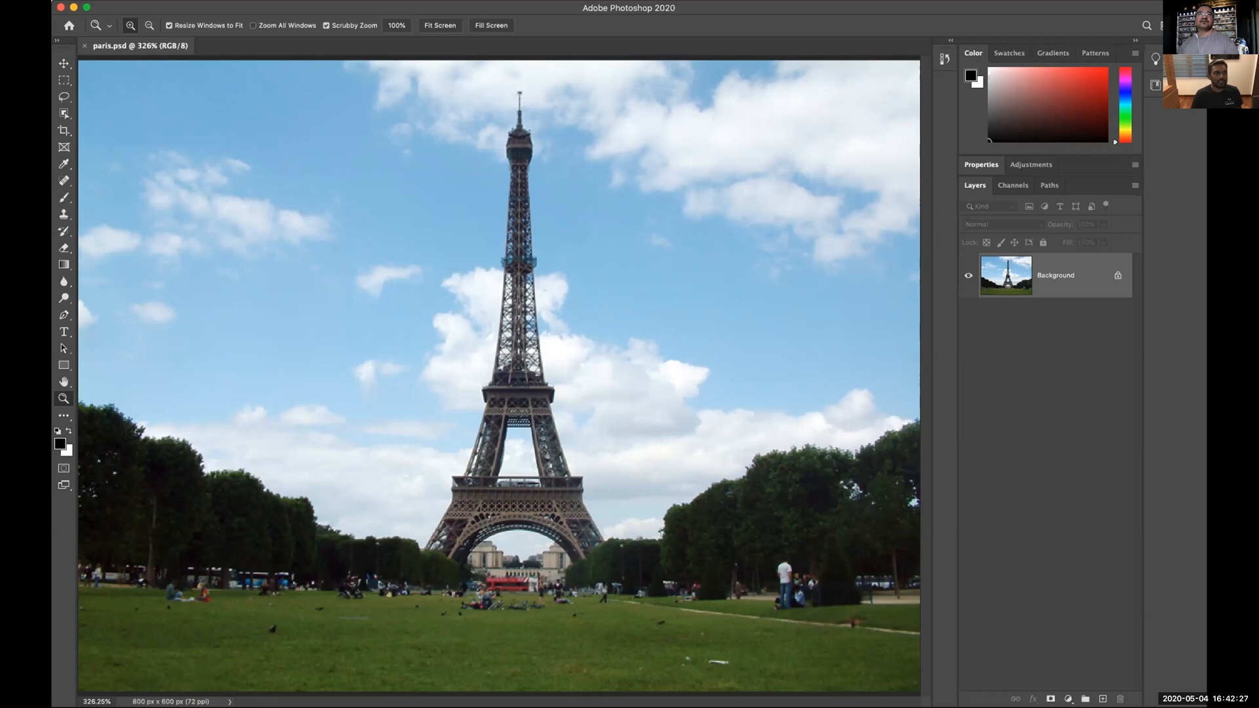
# Switch to the Eyedropper tool and bring the Interface preferences fully into view over the photo.
pyautogui.press('i')
pyautogui.press('super+k')
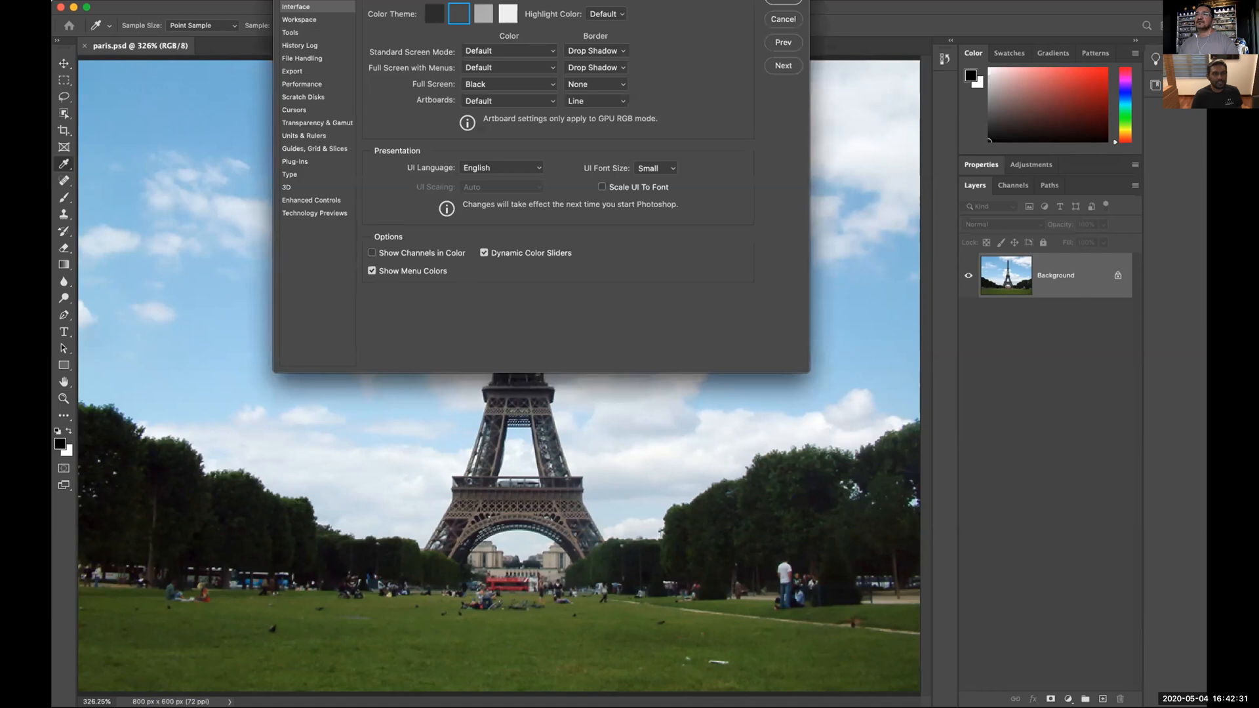
pyautogui.moveTo(478, 2); pyautogui.dragTo(531, 162)
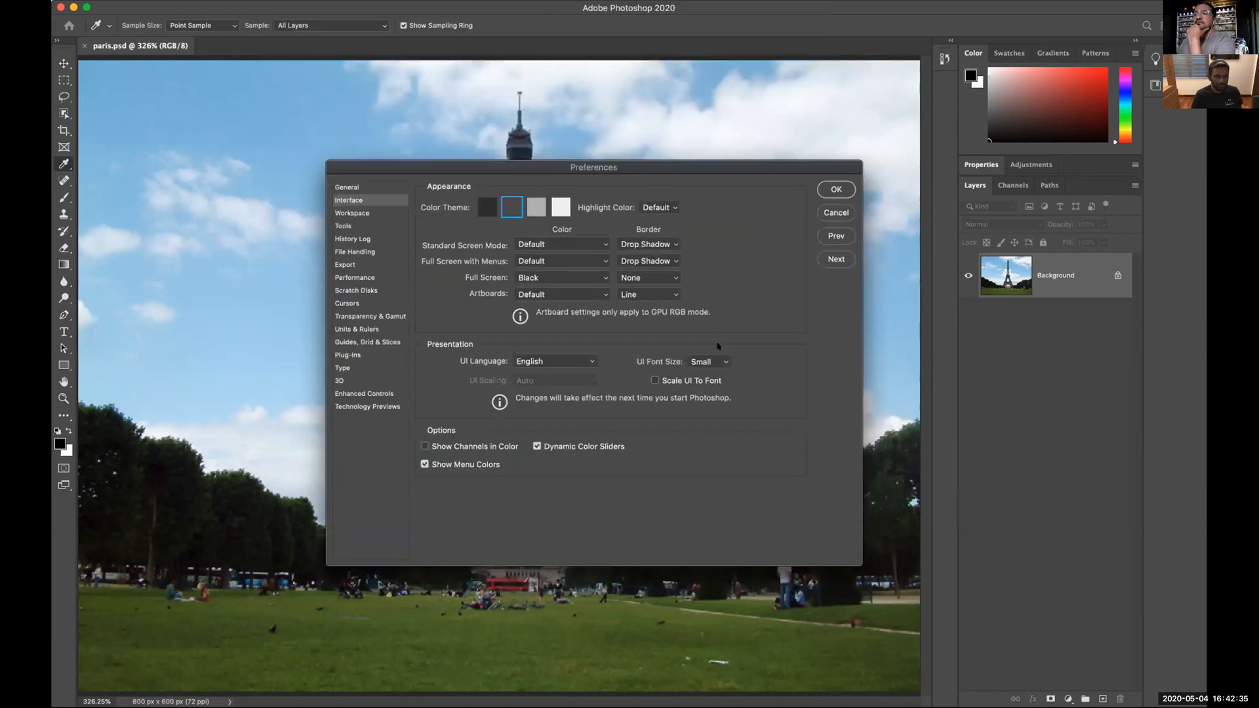
# Try the light gray, lightest and darkest interface color themes, returning to the medium-dark gray one.
pyautogui.click(536, 207)
pyautogui.click(559, 208)
pyautogui.click(536, 207)
pyautogui.click(511, 207)
pyautogui.click(487, 209)
pyautogui.click(510, 208)
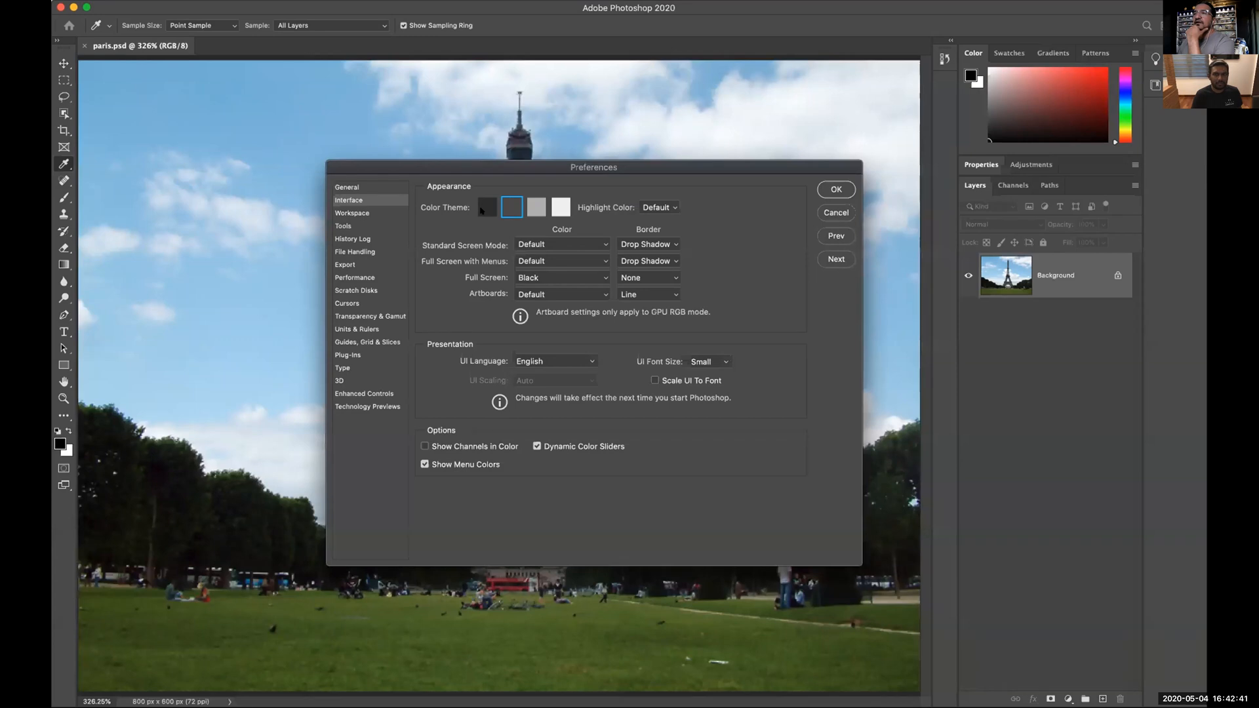
# Compare the darkest color theme with the lightest and medium-dark ones, finishing on the medium-dark gray theme.
pyautogui.click(484, 208)
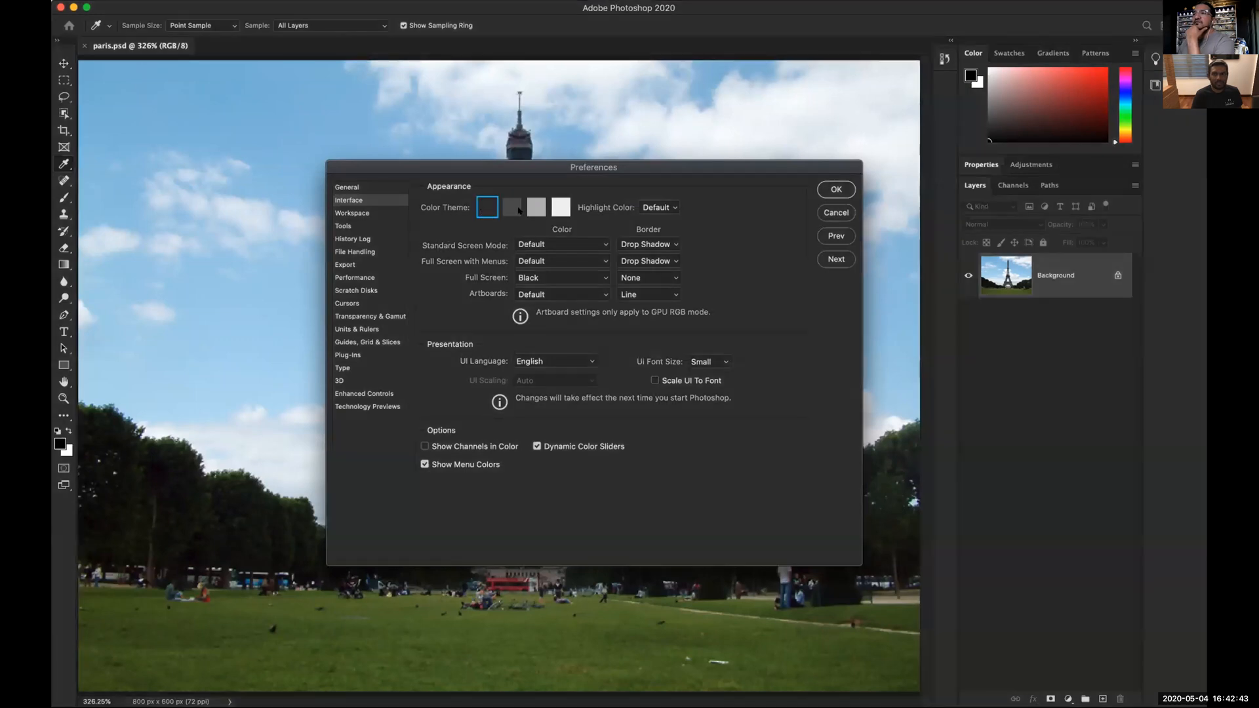
pyautogui.click(560, 208)
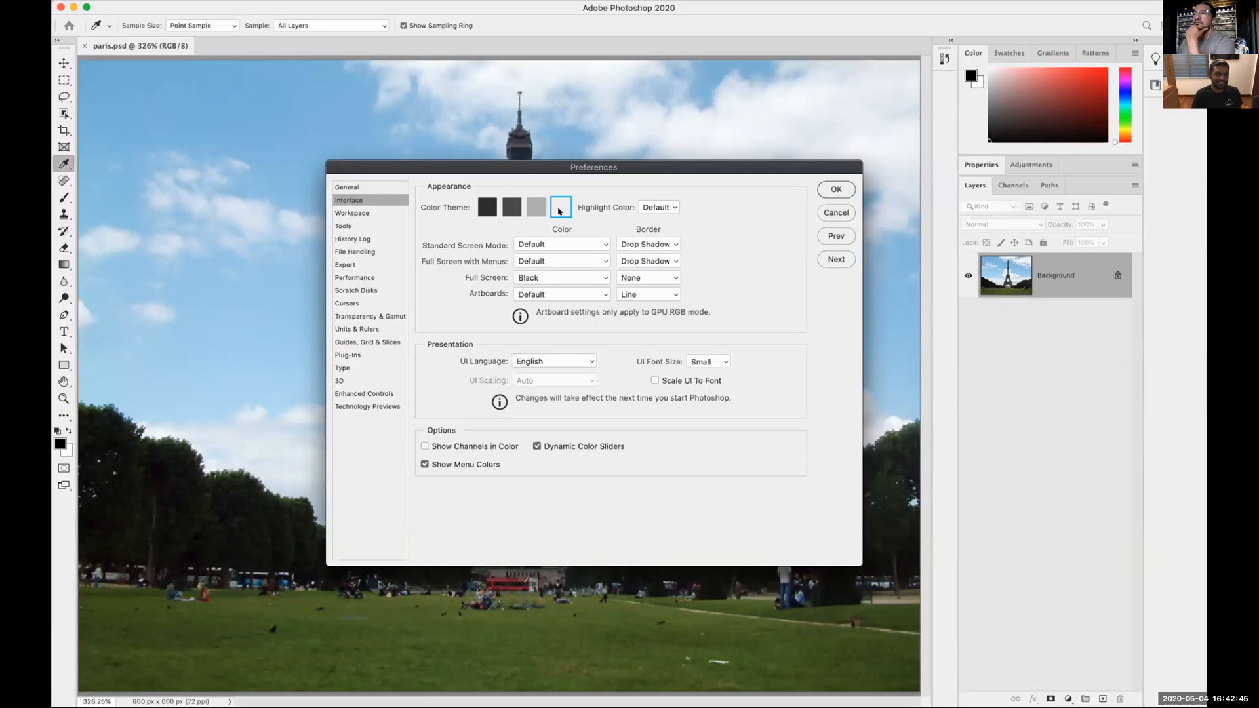
pyautogui.click(496, 210)
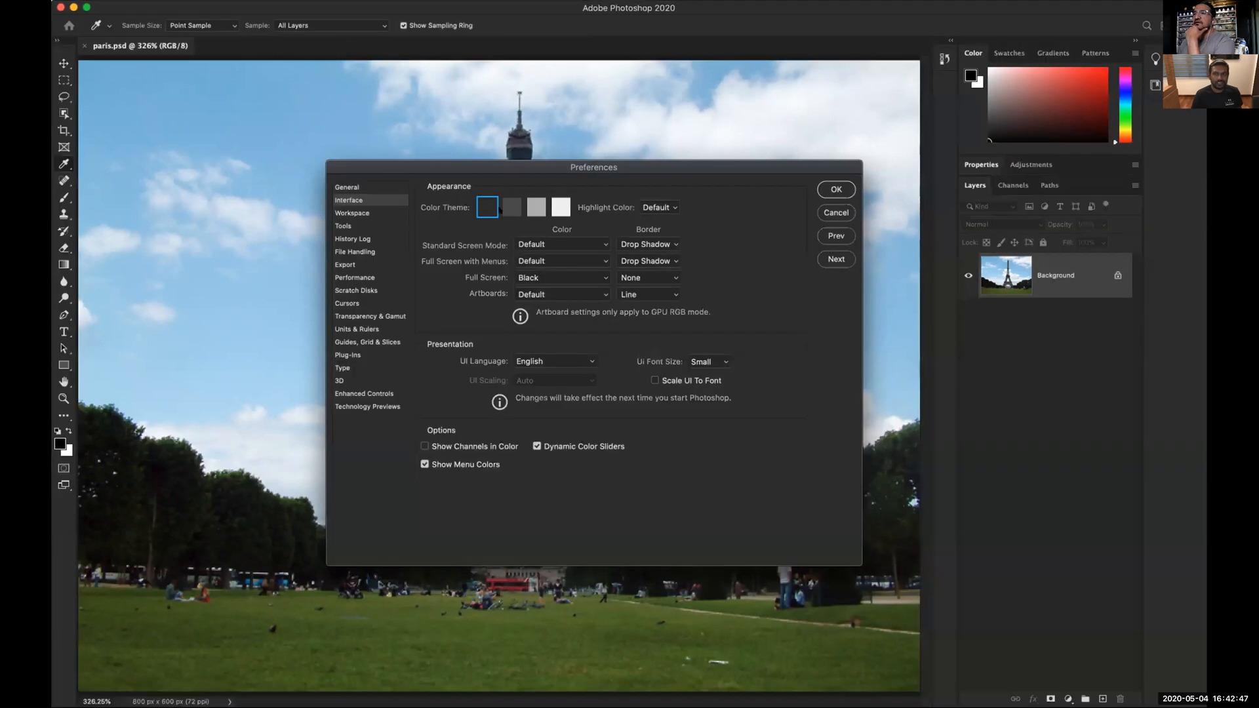
pyautogui.click(502, 210)
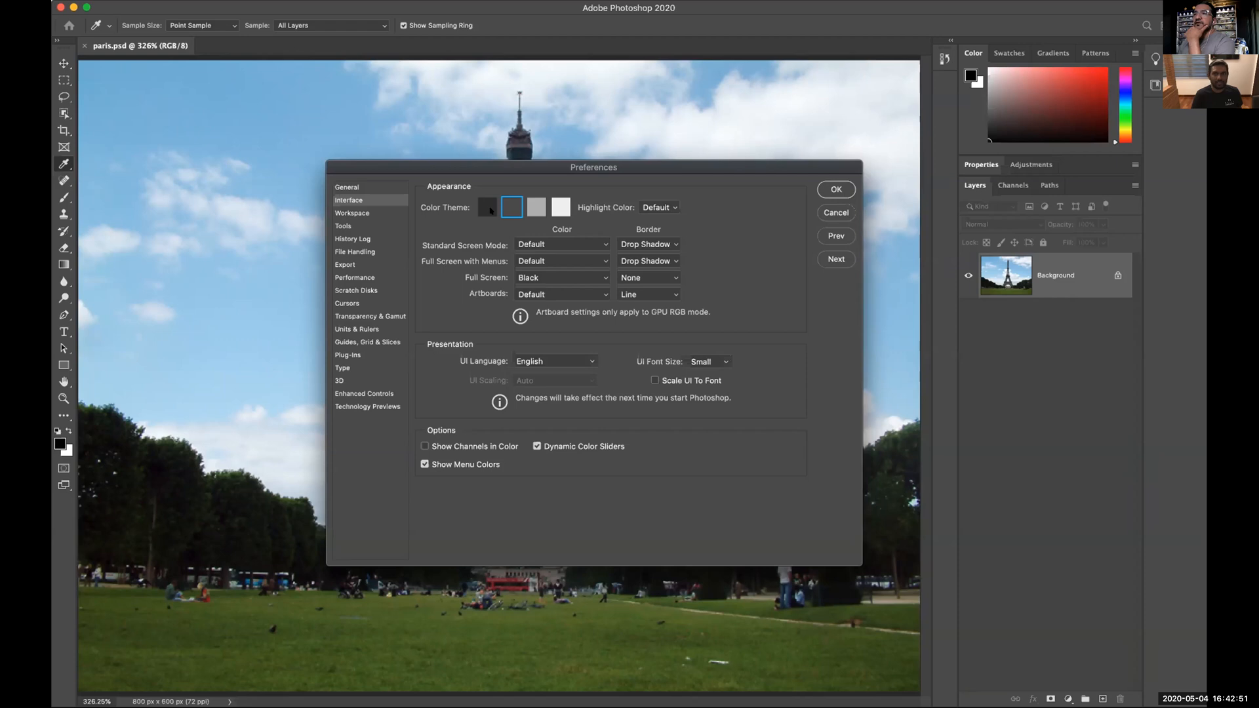
pyautogui.click(487, 209)
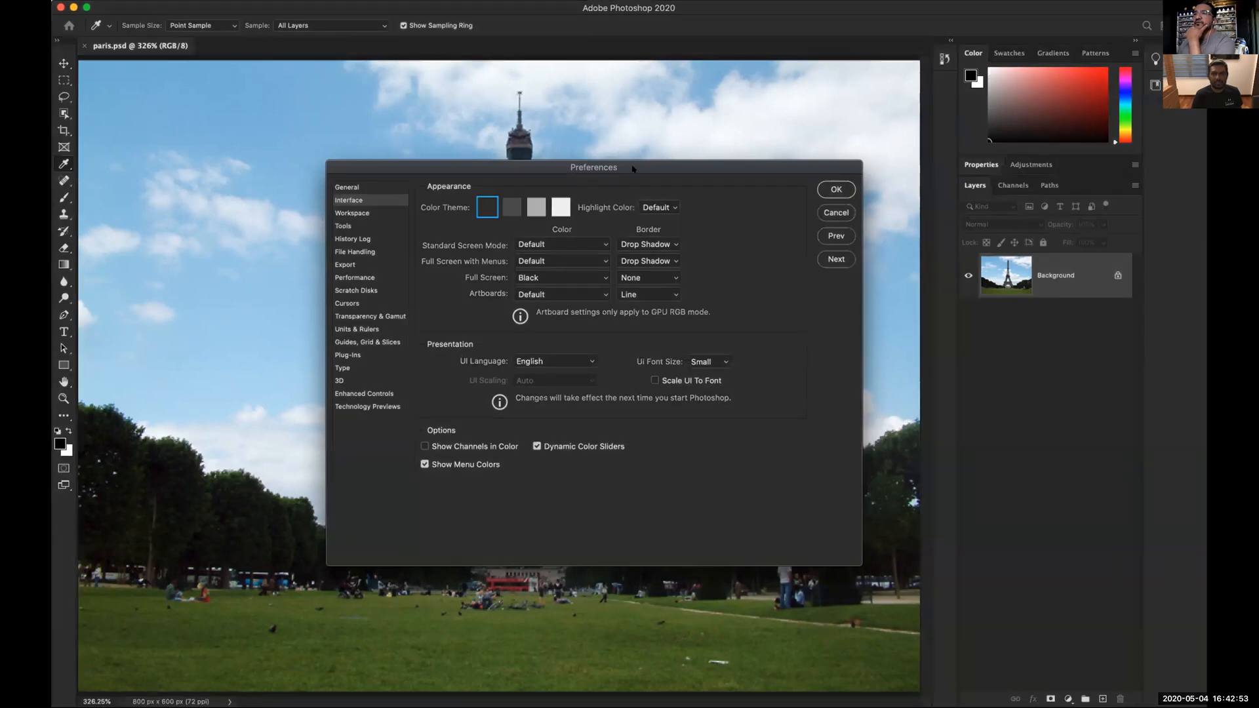
pyautogui.moveTo(634, 168); pyautogui.dragTo(599, 172)
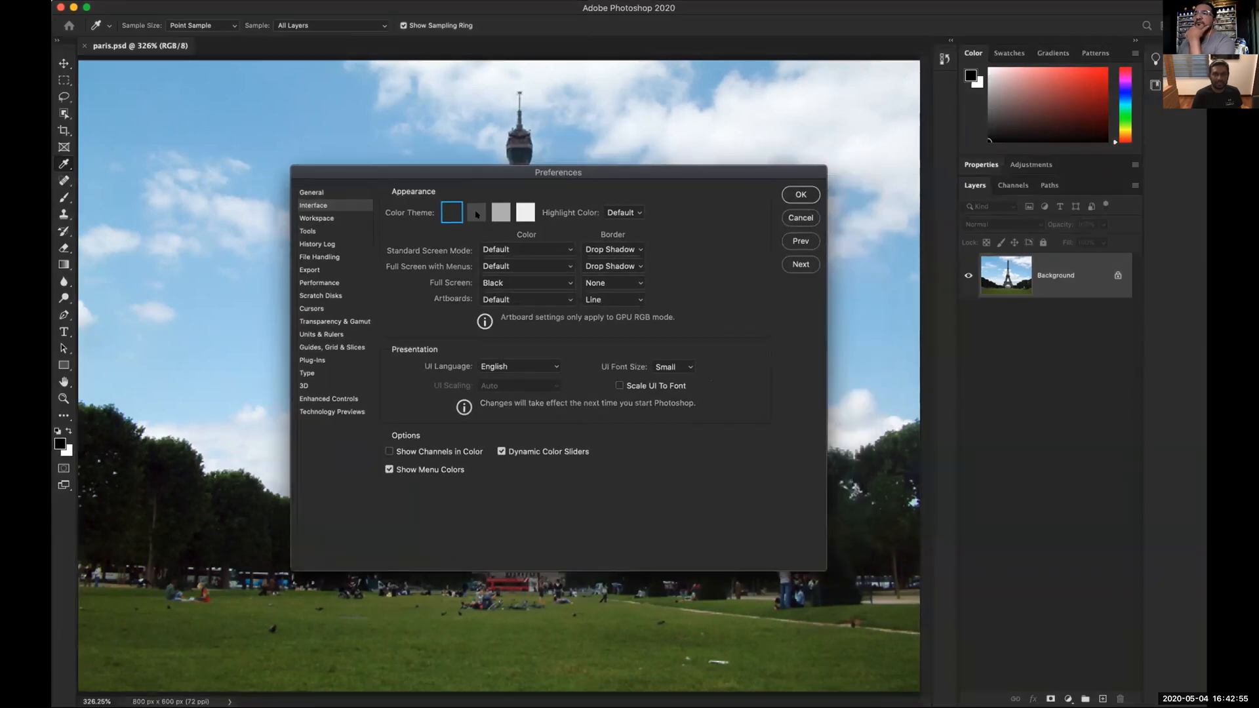
pyautogui.click(476, 212)
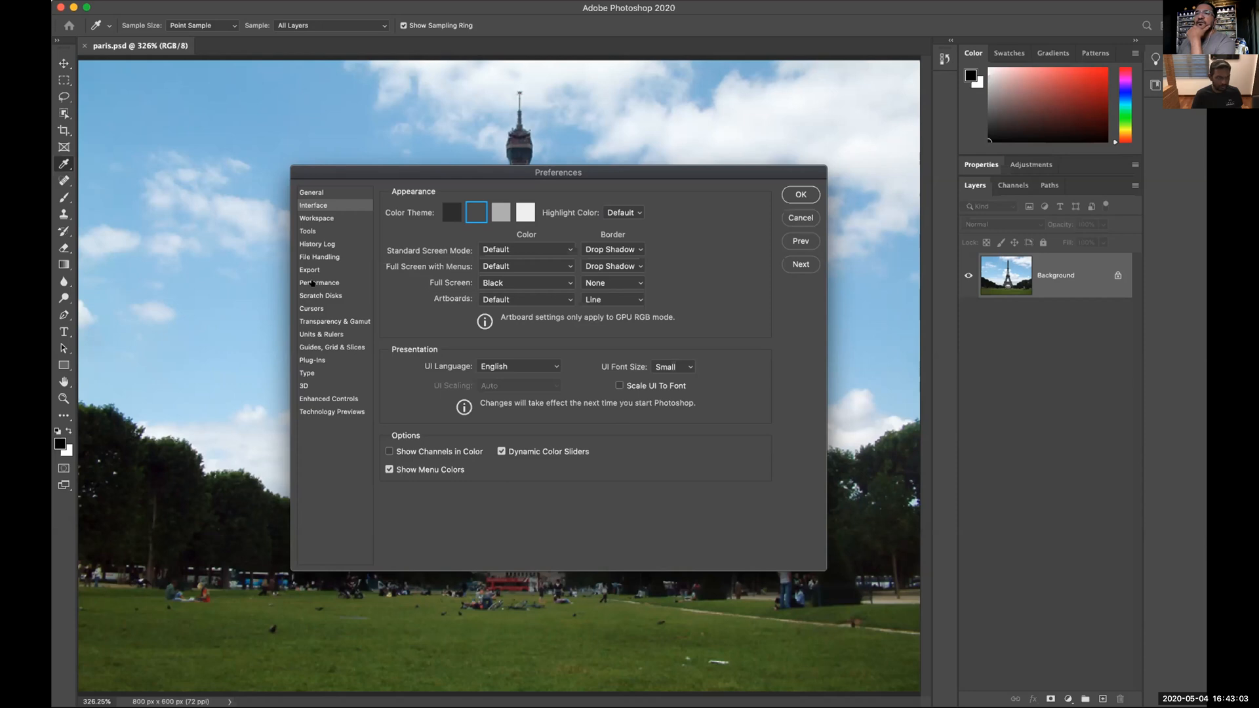
# Look through the Scratch Disks, Performance, Export, File Handling, History Log and Tools preferences.
pyautogui.click(312, 295)
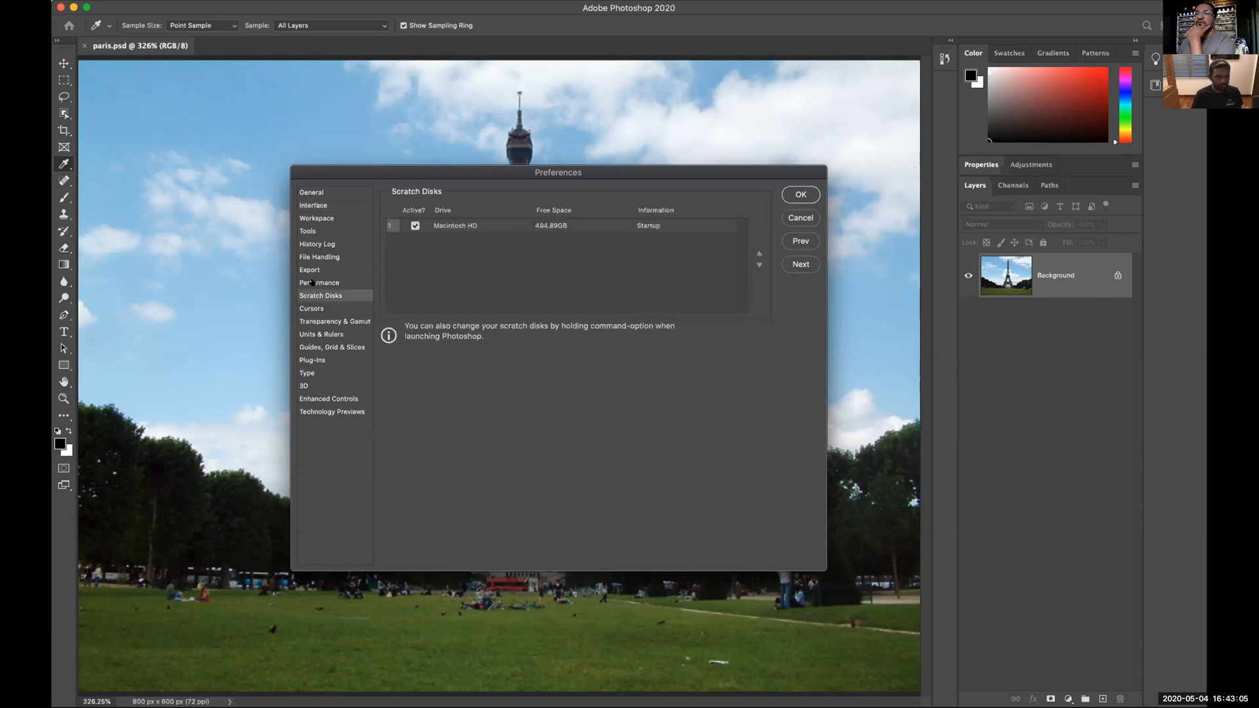
pyautogui.click(312, 282)
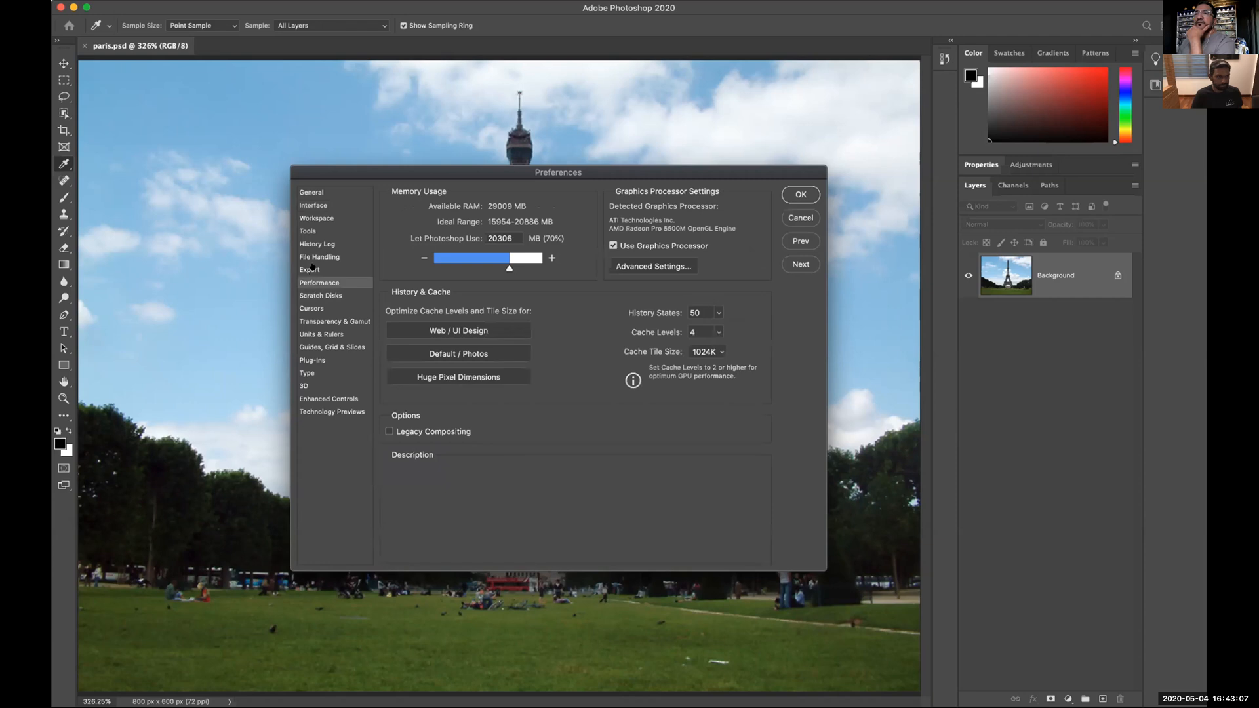
pyautogui.click(312, 269)
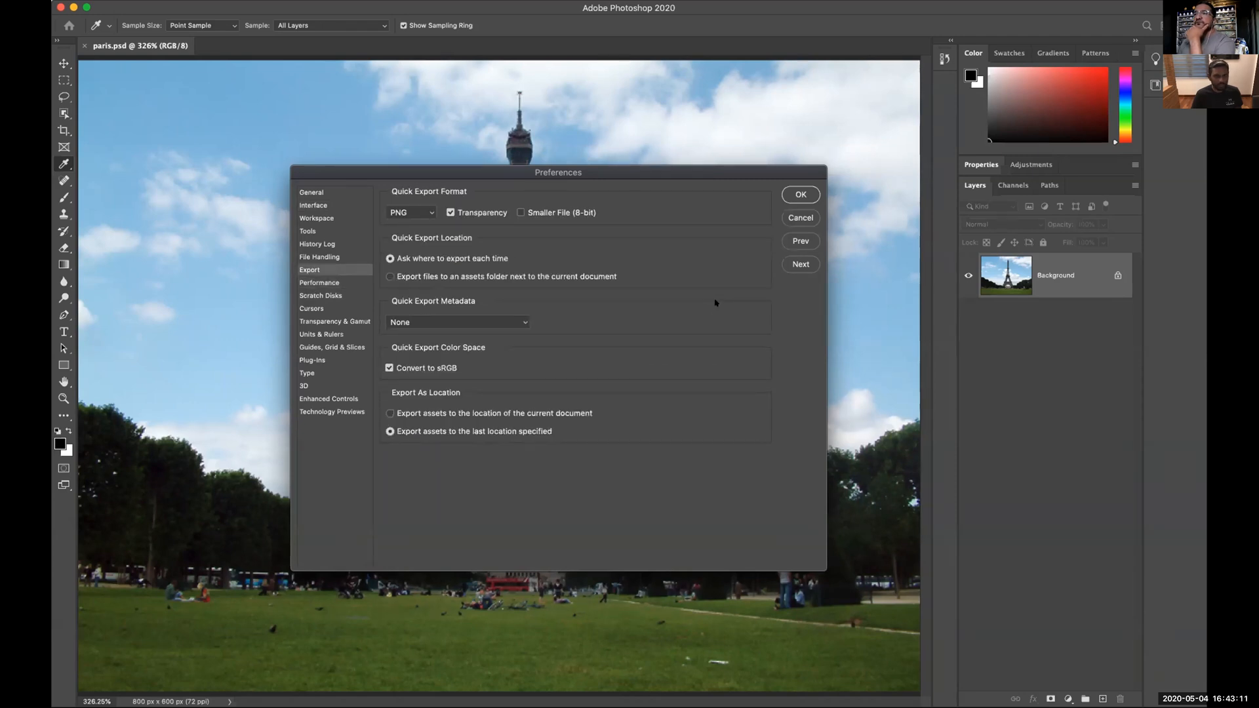
pyautogui.click(325, 257)
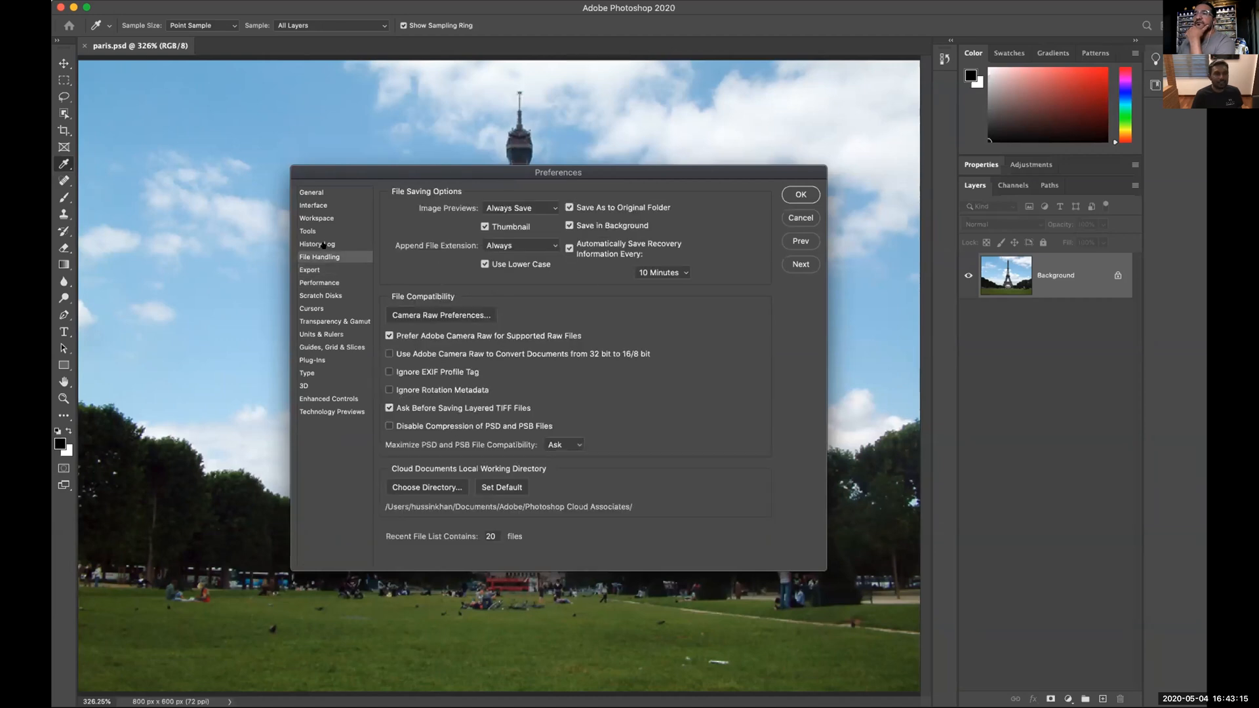
pyautogui.click(324, 243)
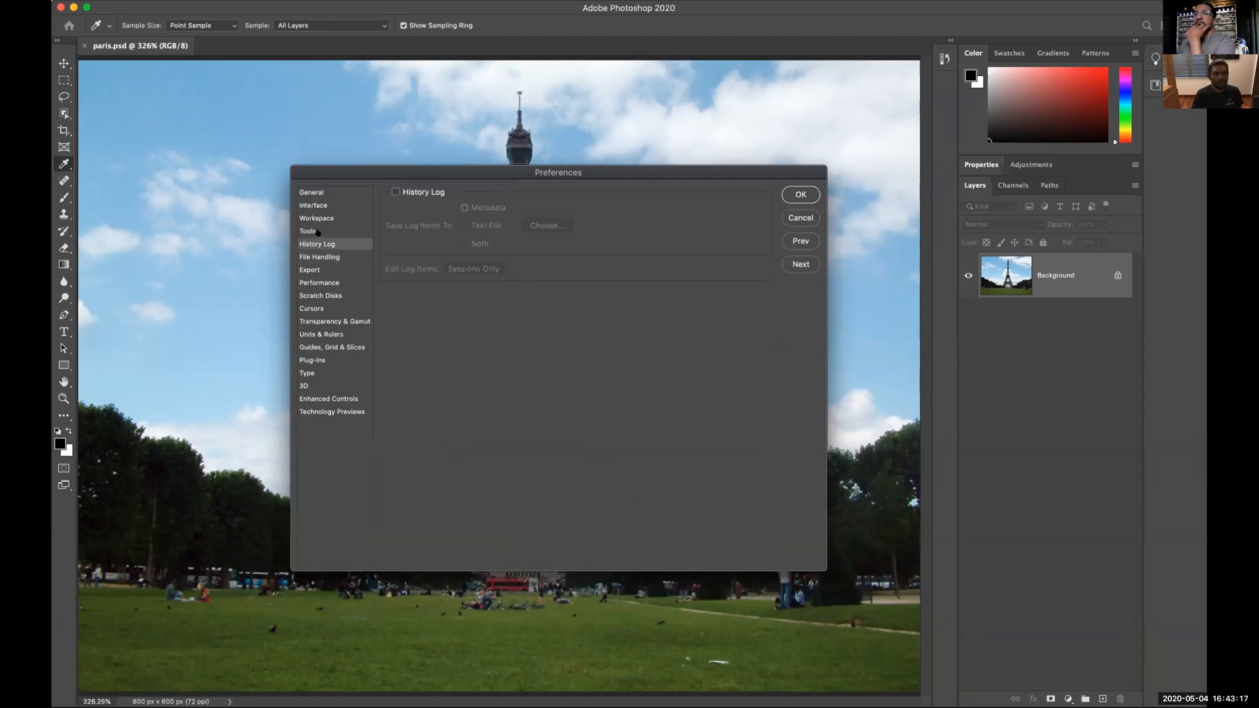
pyautogui.click(318, 231)
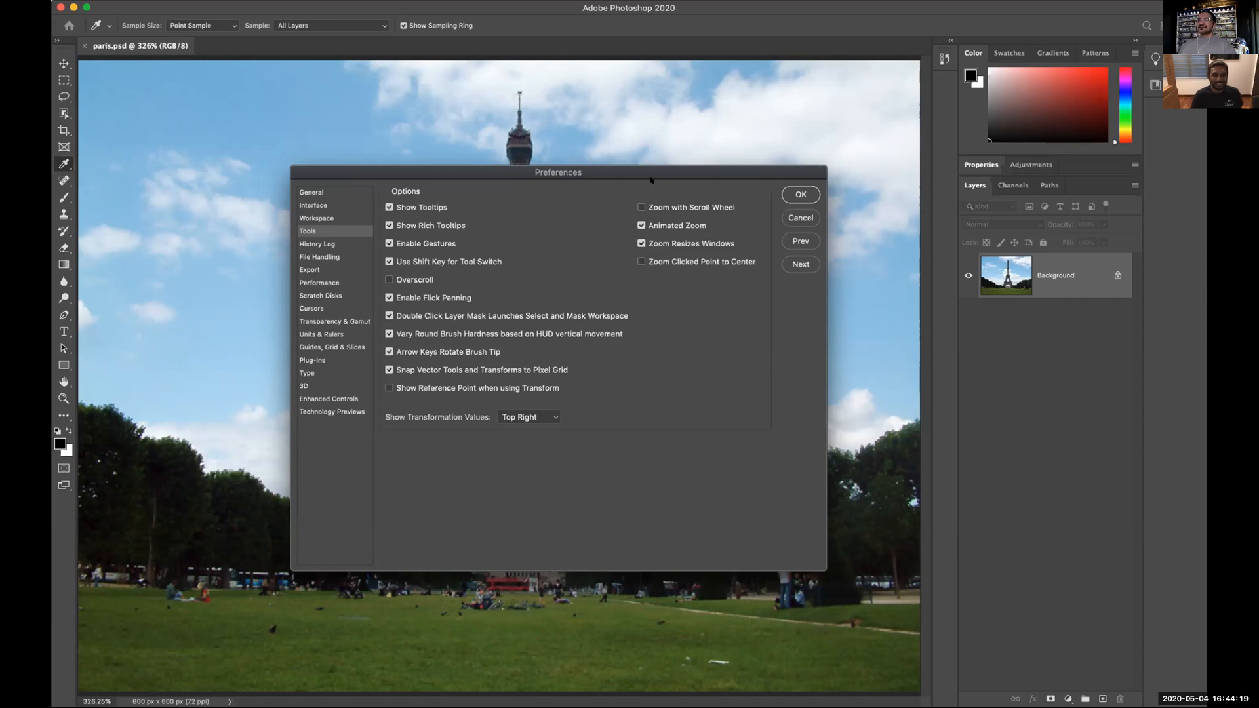
# Turn off Animated Zoom in the Tools preferences and test it by zooming in on the photo to 500%.
pyautogui.moveTo(647, 172); pyautogui.dragTo(643, 173)
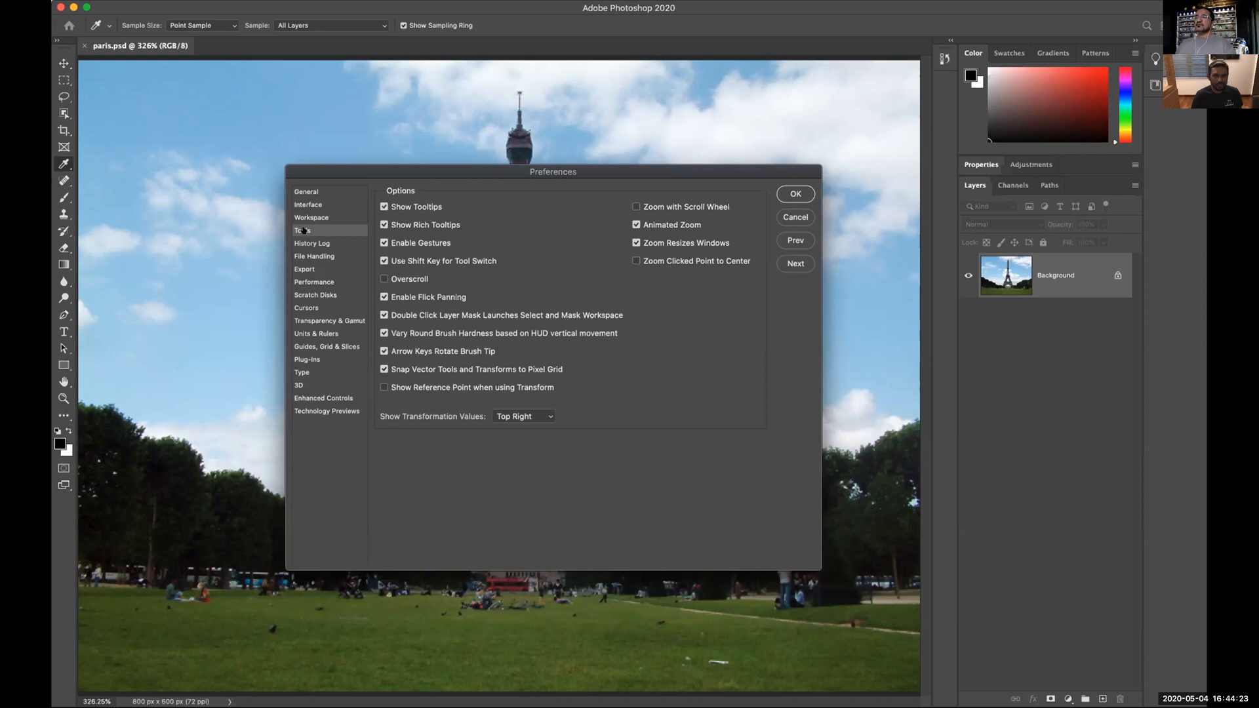
pyautogui.click(656, 223)
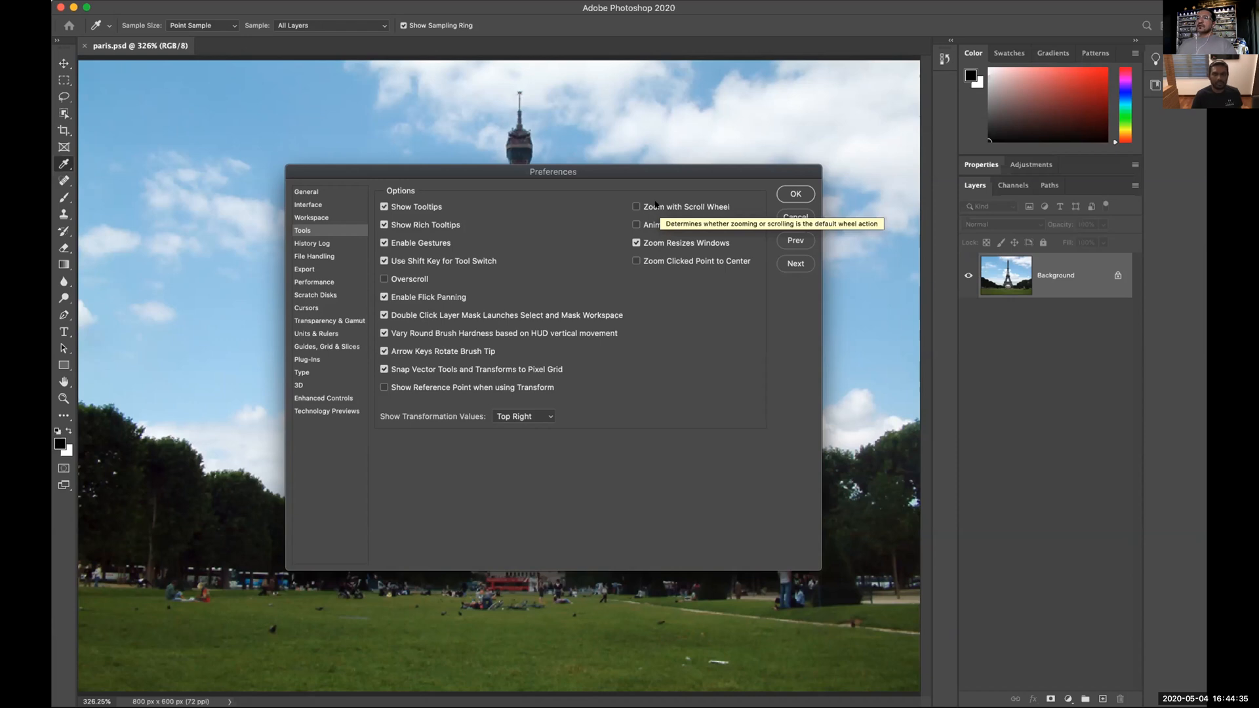
pyautogui.click(786, 194)
pyautogui.press('z')
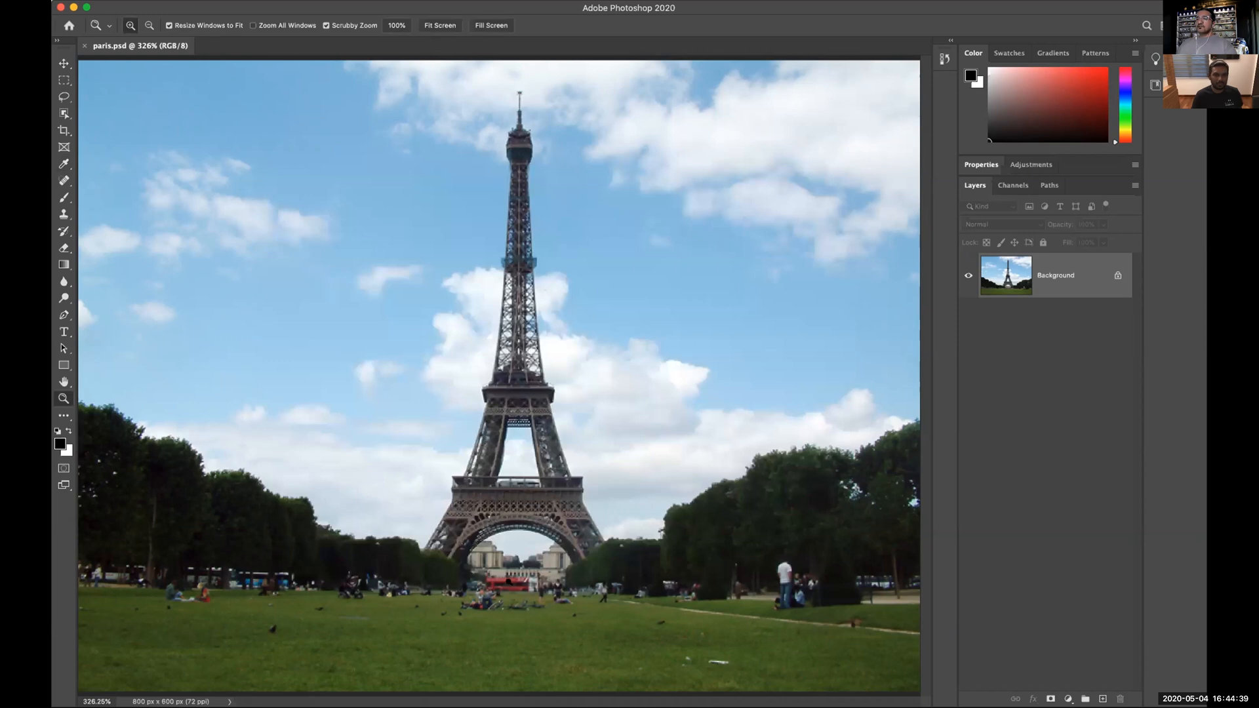
pyautogui.moveTo(488, 577); pyautogui.dragTo(499, 586)
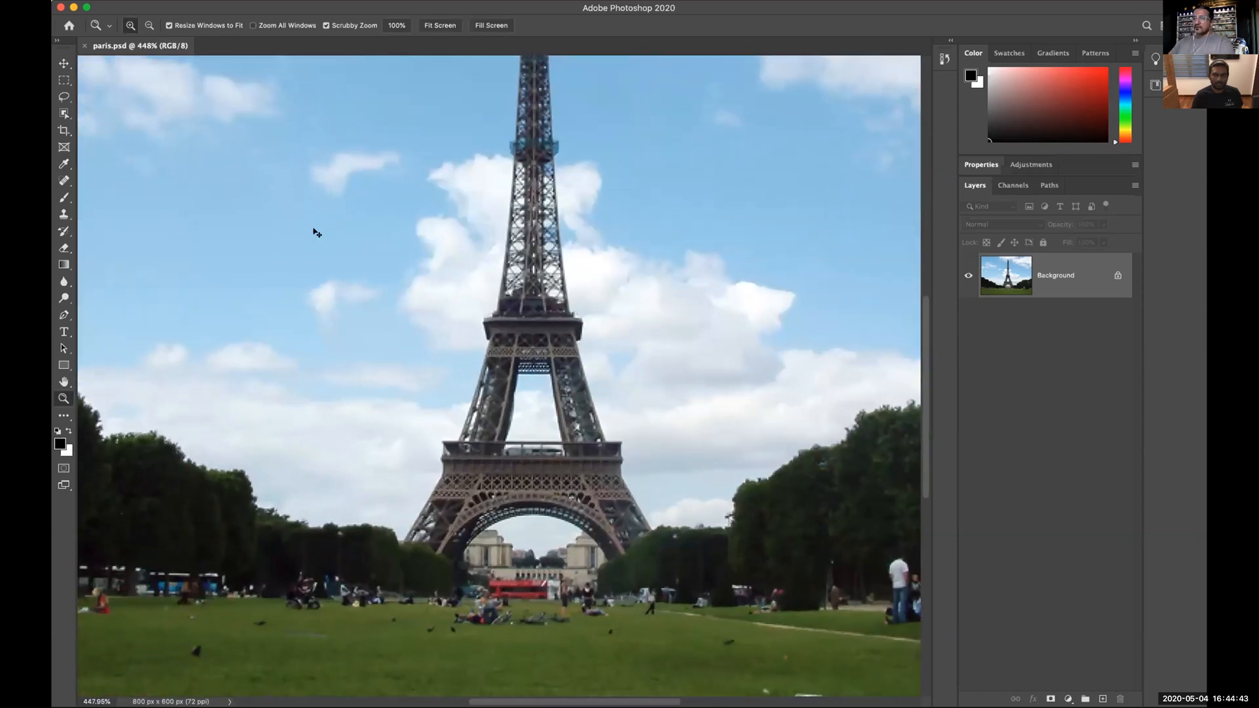
pyautogui.click(623, 244)
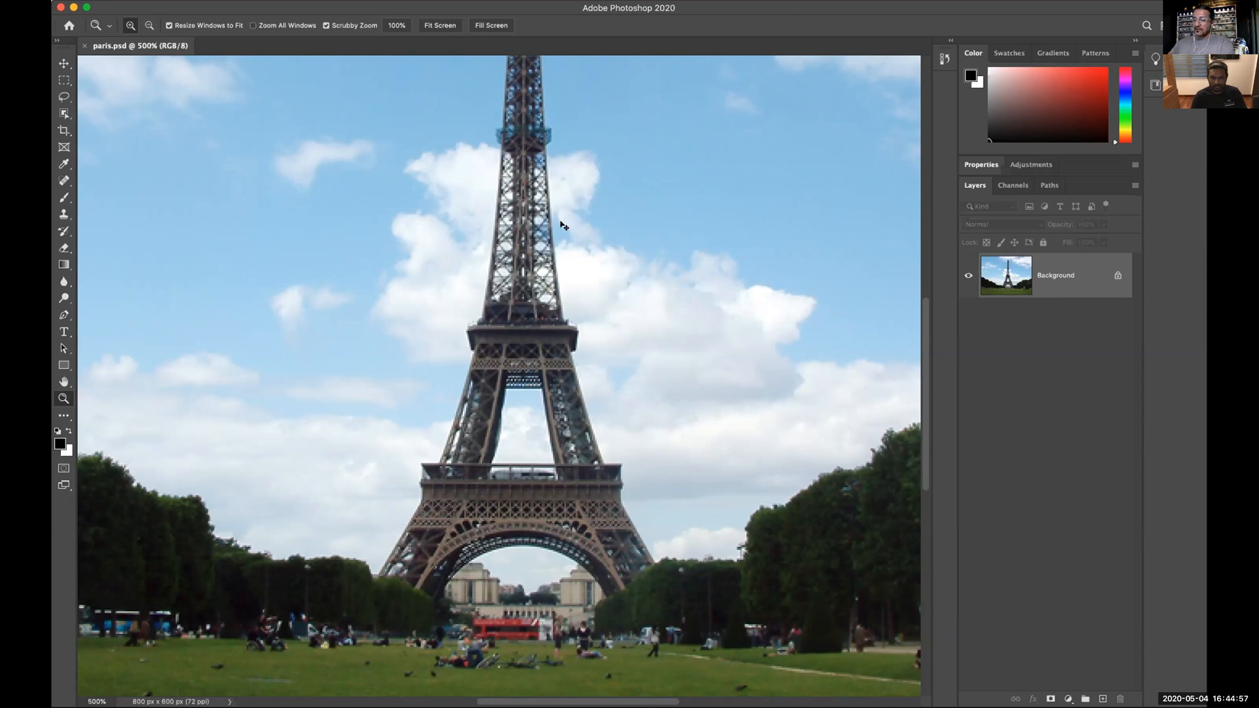
# Switch to the Eyedropper tool, reopen the Tools preferences and try Zoom Clicked Point to Center on and off.
pyautogui.press('i')
pyautogui.press('super+k')
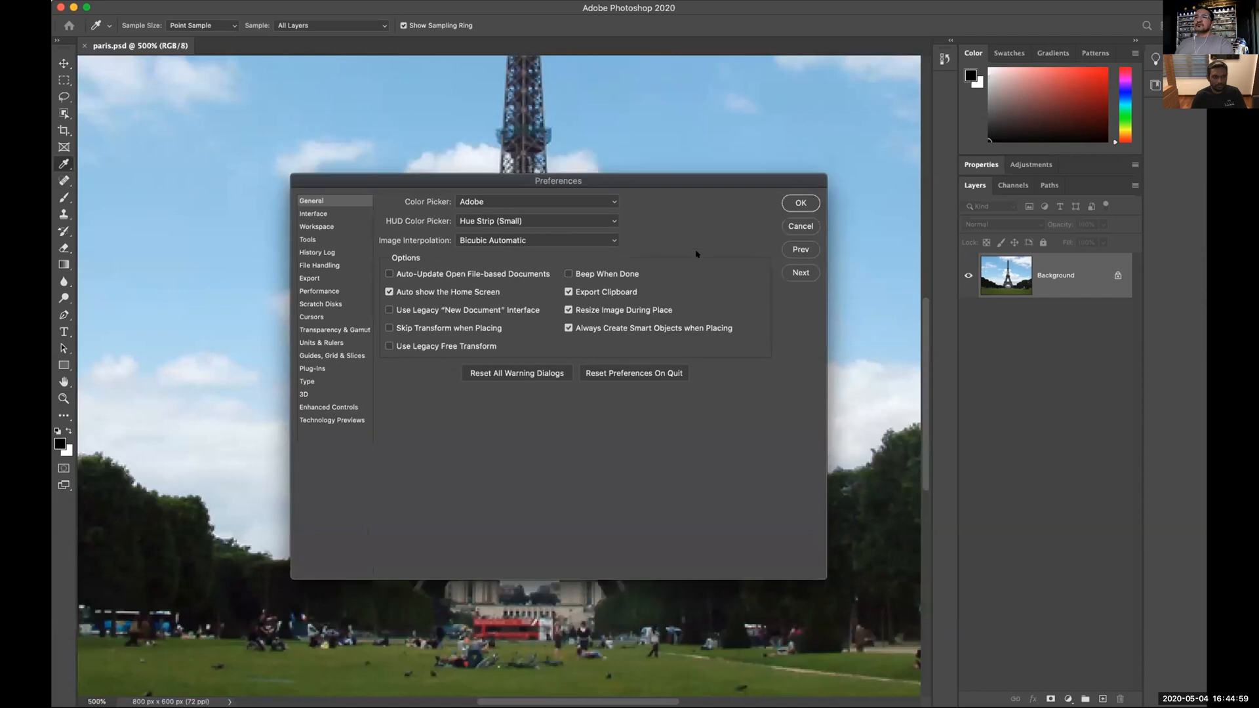
pyautogui.click(377, 315)
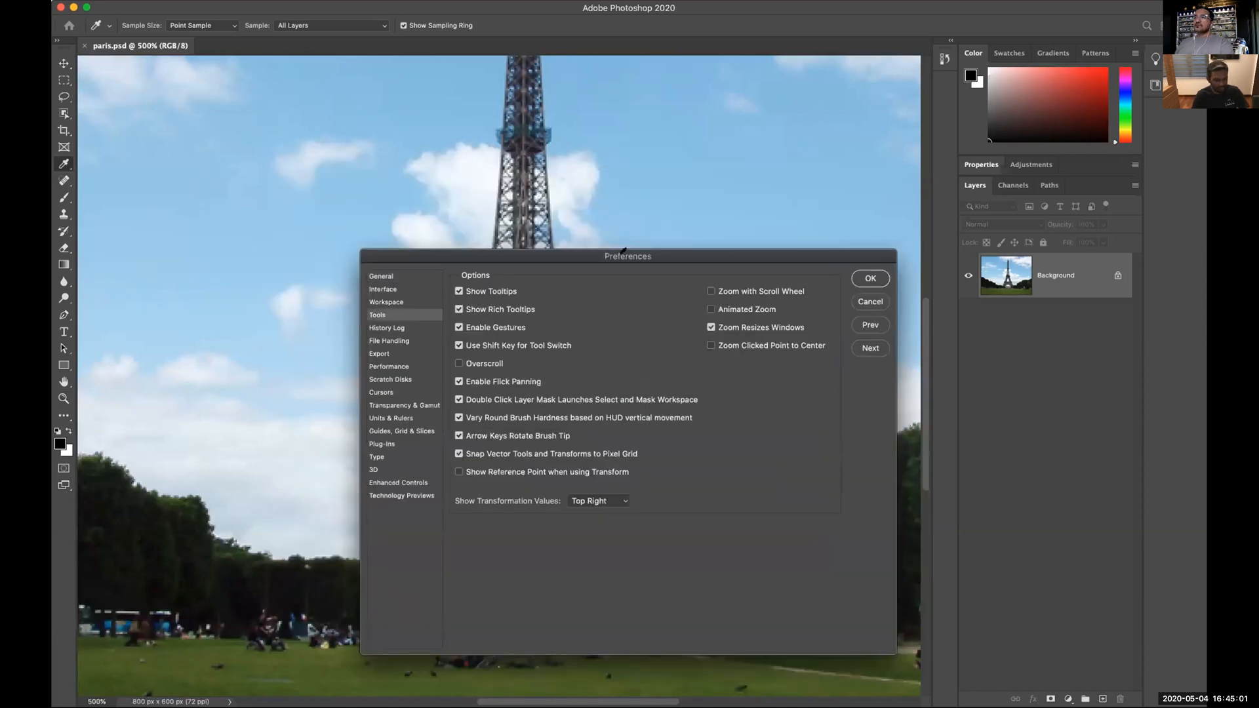
pyautogui.moveTo(622, 251); pyautogui.dragTo(546, 234)
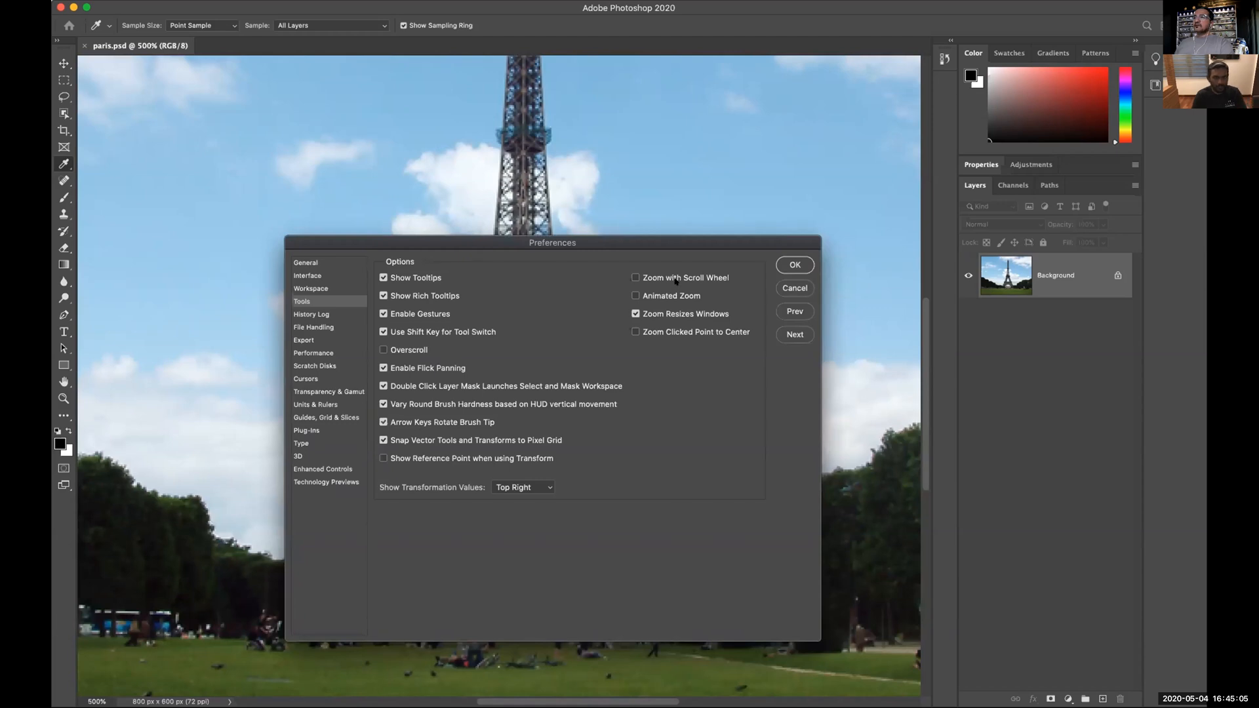
pyautogui.click(672, 330)
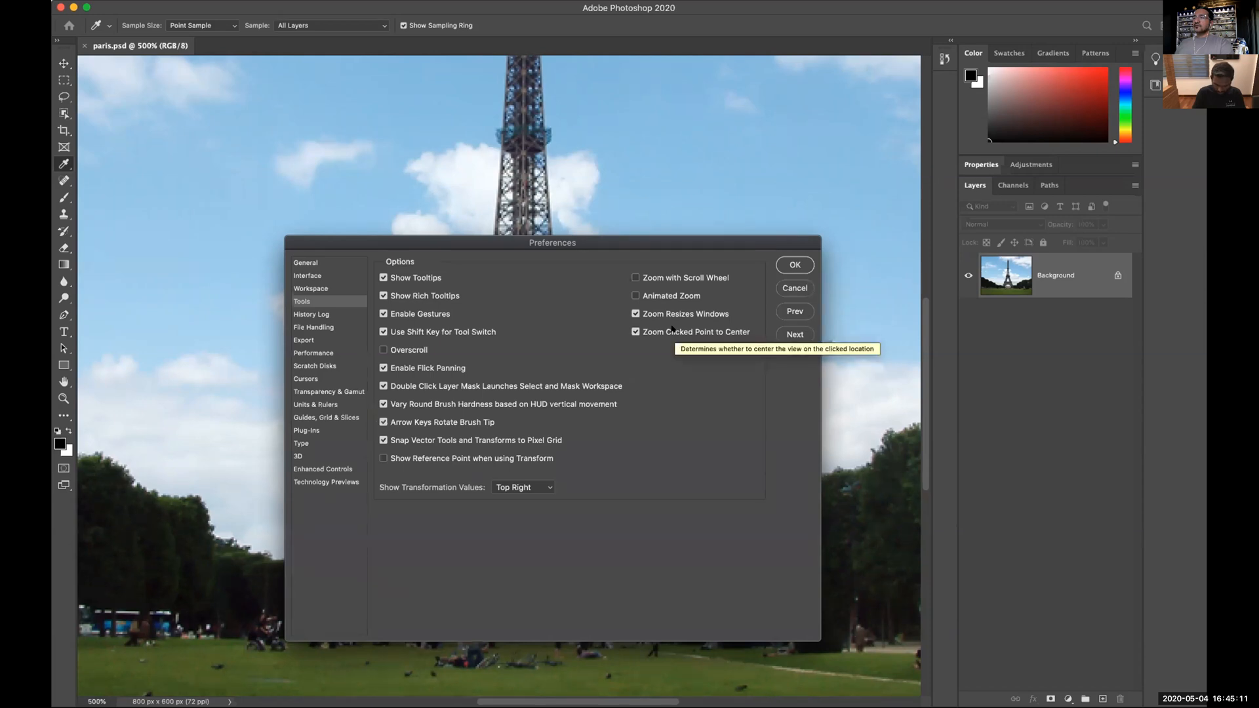
pyautogui.click(672, 331)
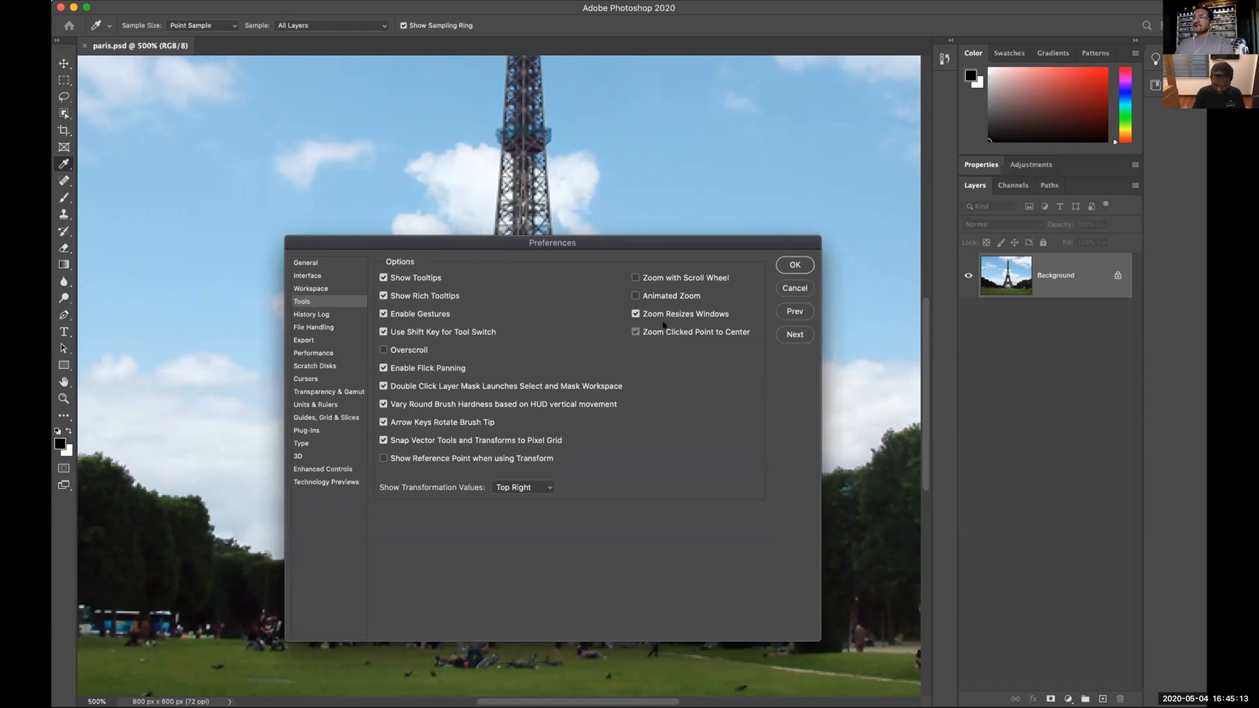
# Turn off Zoom Resizes Windows, accept the preferences and test the Zoom tool by enlarging the photo to about 545%.
pyautogui.click(662, 313)
pyautogui.click(663, 313)
pyautogui.click(662, 313)
pyautogui.click(795, 264)
pyautogui.press('z')
pyautogui.moveTo(541, 477); pyautogui.dragTo(510, 504)
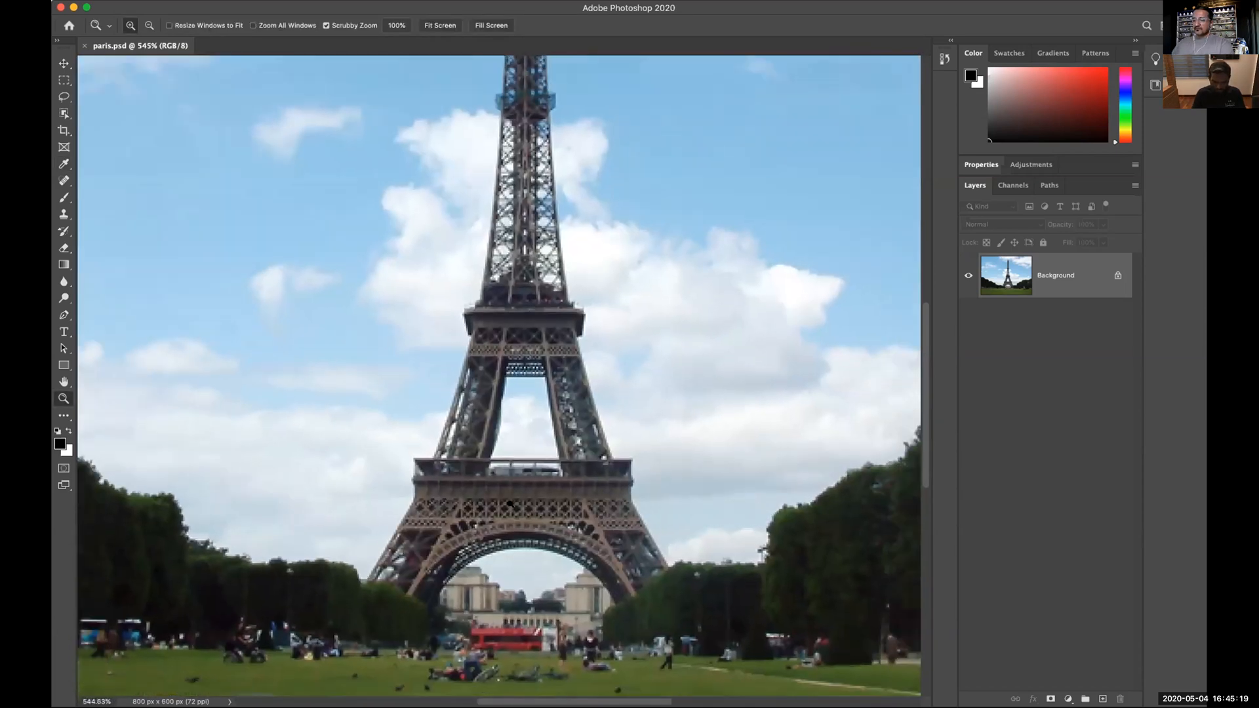
# Turn Animated Zoom on in the Tools preferences and test it by zooming the photo to about 605%.
pyautogui.press('i')
pyautogui.press('super+k')
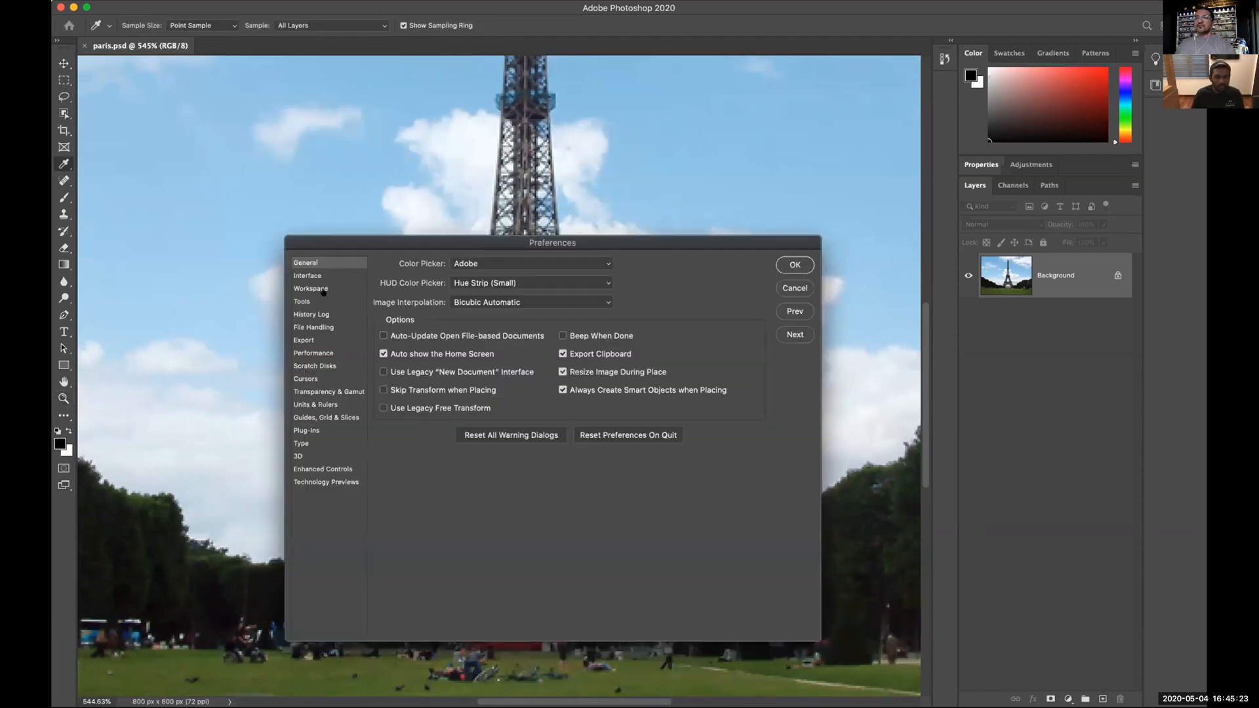
pyautogui.click(301, 302)
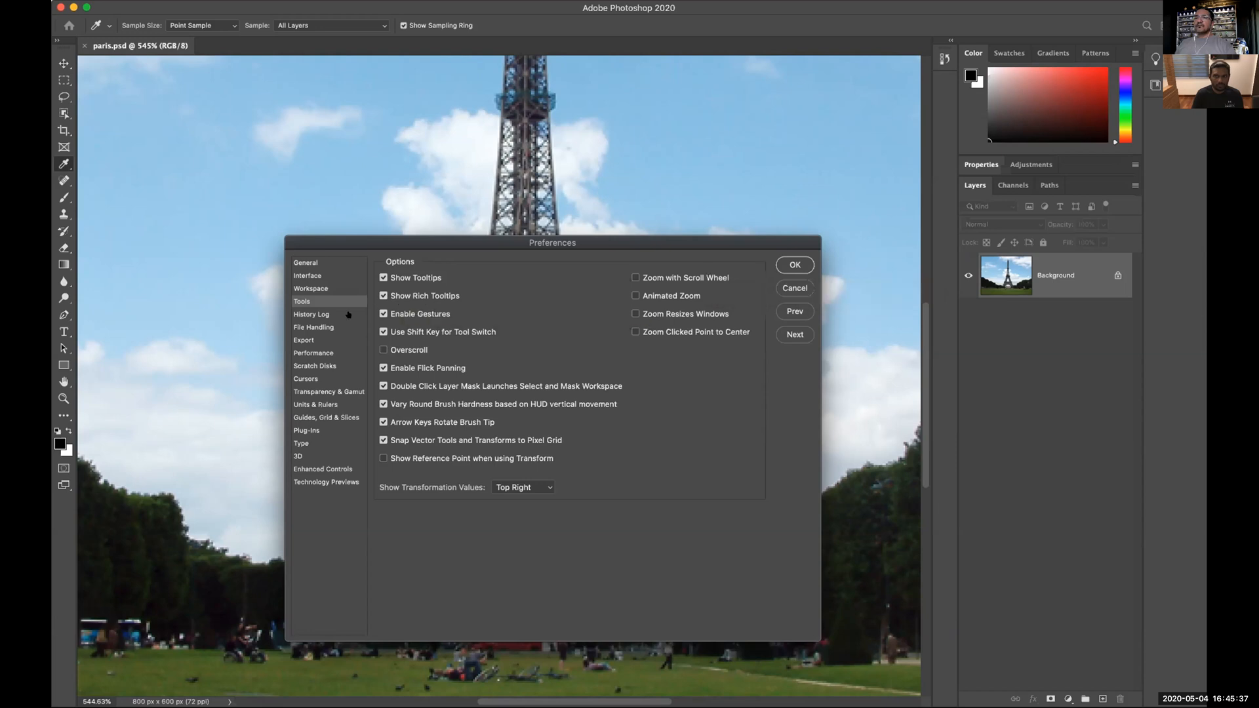
pyautogui.click(335, 291)
pyautogui.click(335, 301)
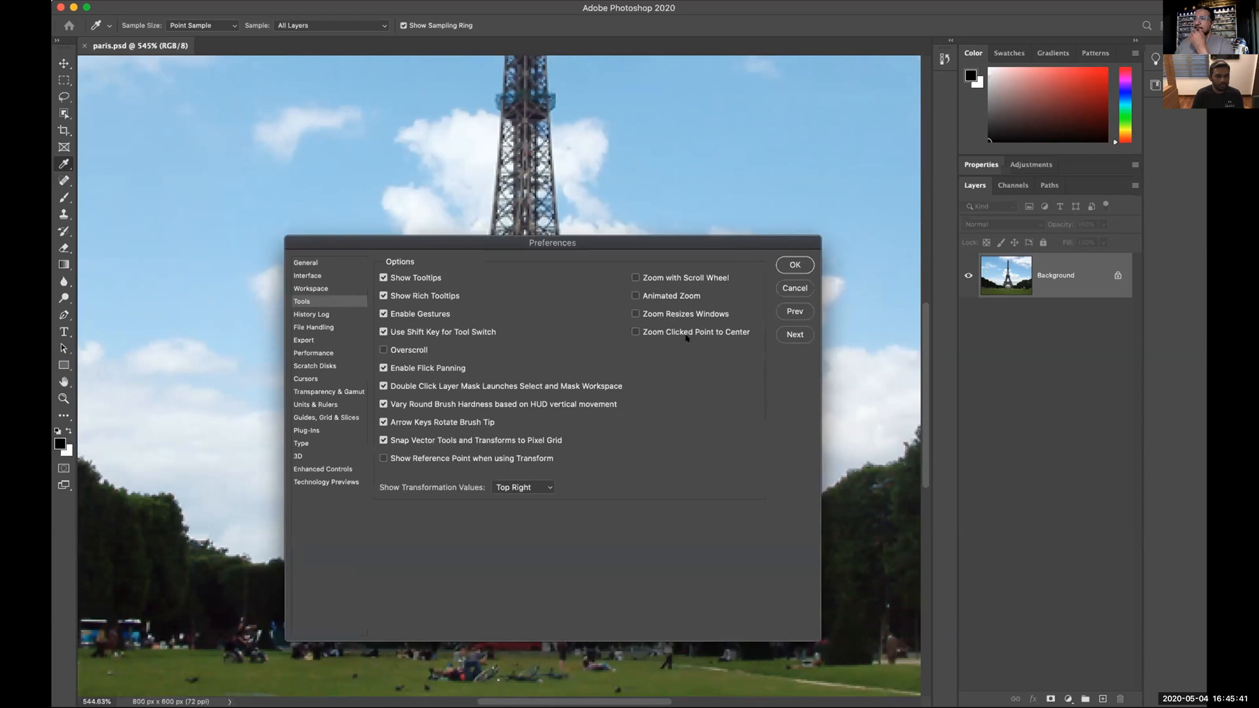
pyautogui.click(683, 295)
pyautogui.press('Return')
pyautogui.press('z')
pyautogui.moveTo(531, 667); pyautogui.dragTo(521, 593)
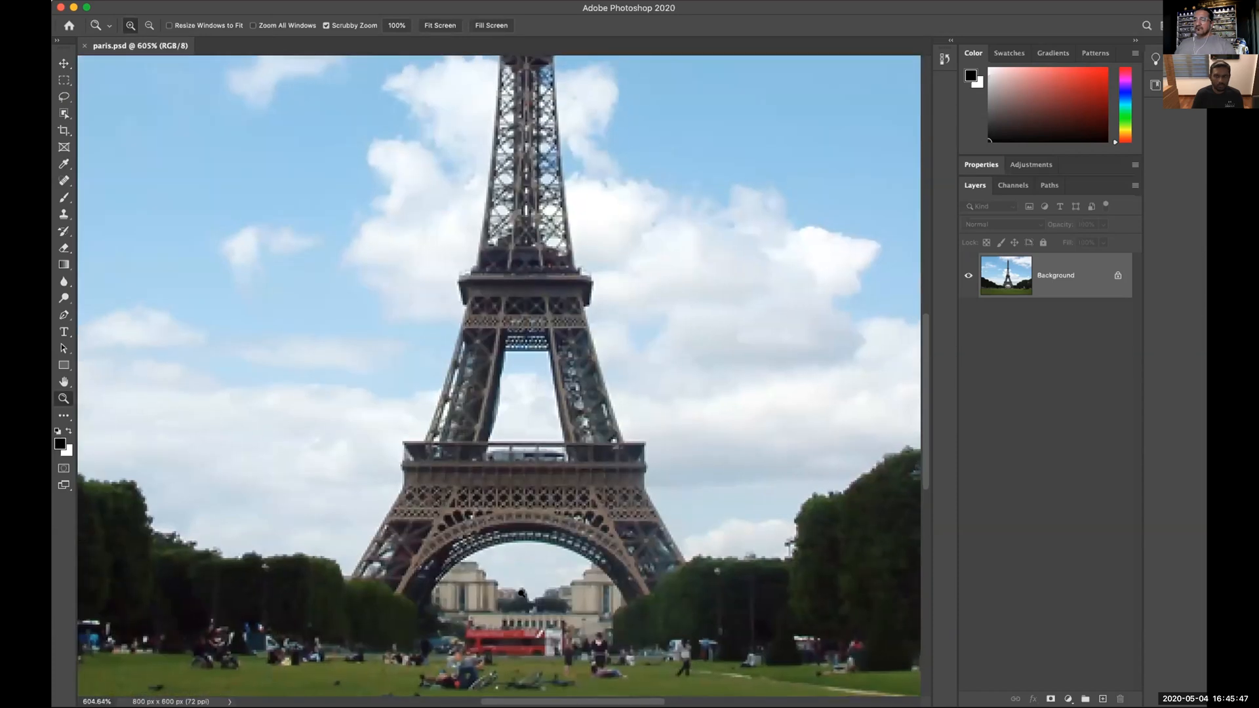
# Turn Animated Zoom off again in the Tools preferences and test zooming, ending with the whole photo at about 326%.
pyautogui.press('i')
pyautogui.press('super+k')
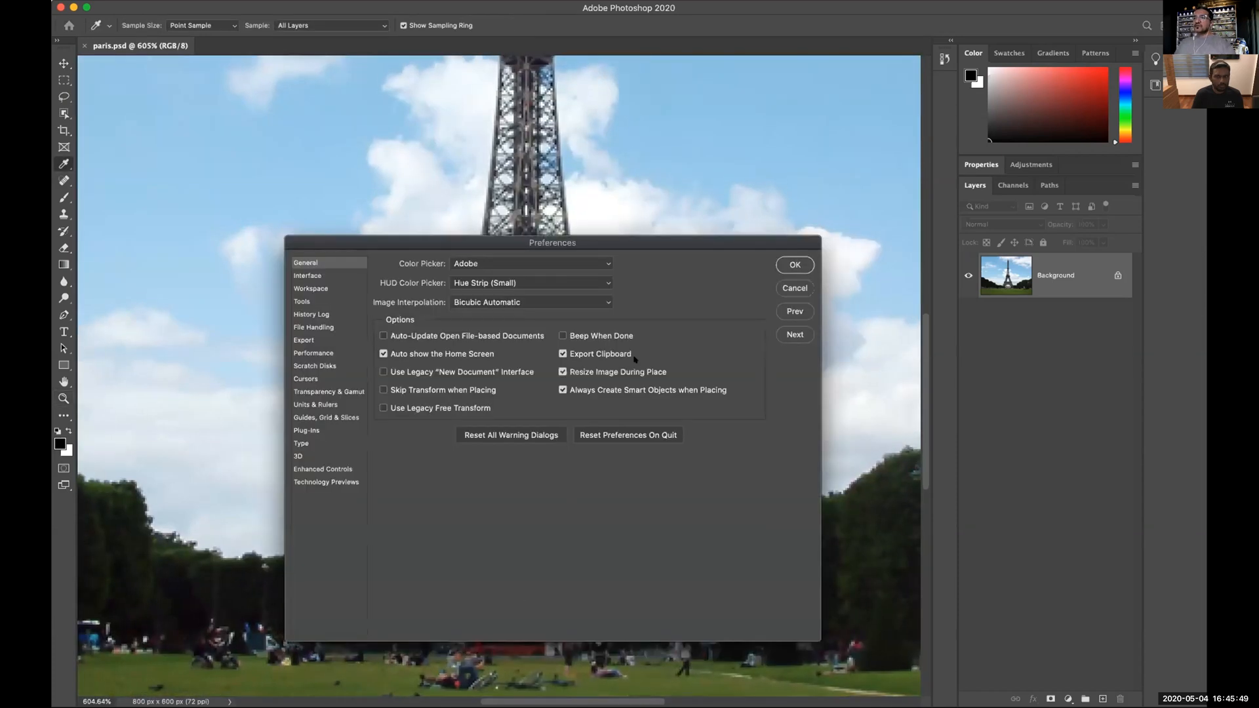
pyautogui.click(314, 303)
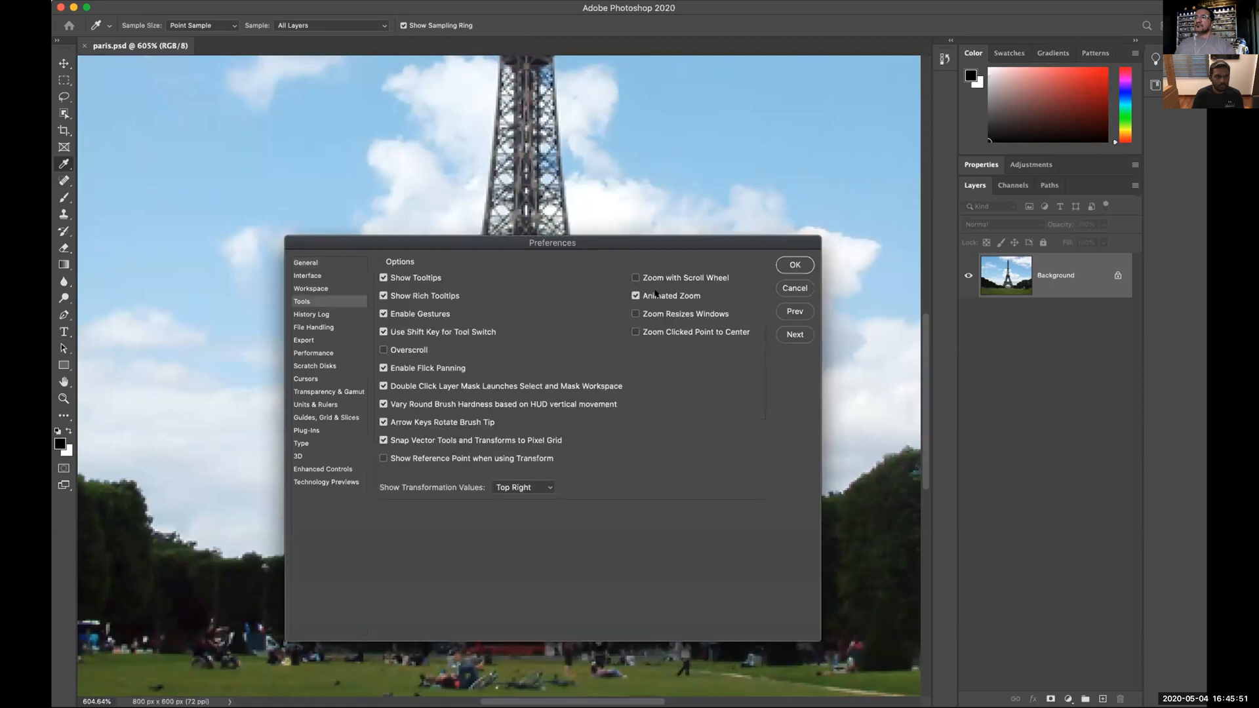
pyautogui.click(680, 296)
pyautogui.click(791, 267)
pyautogui.press('z')
pyautogui.moveTo(684, 427); pyautogui.dragTo(696, 469)
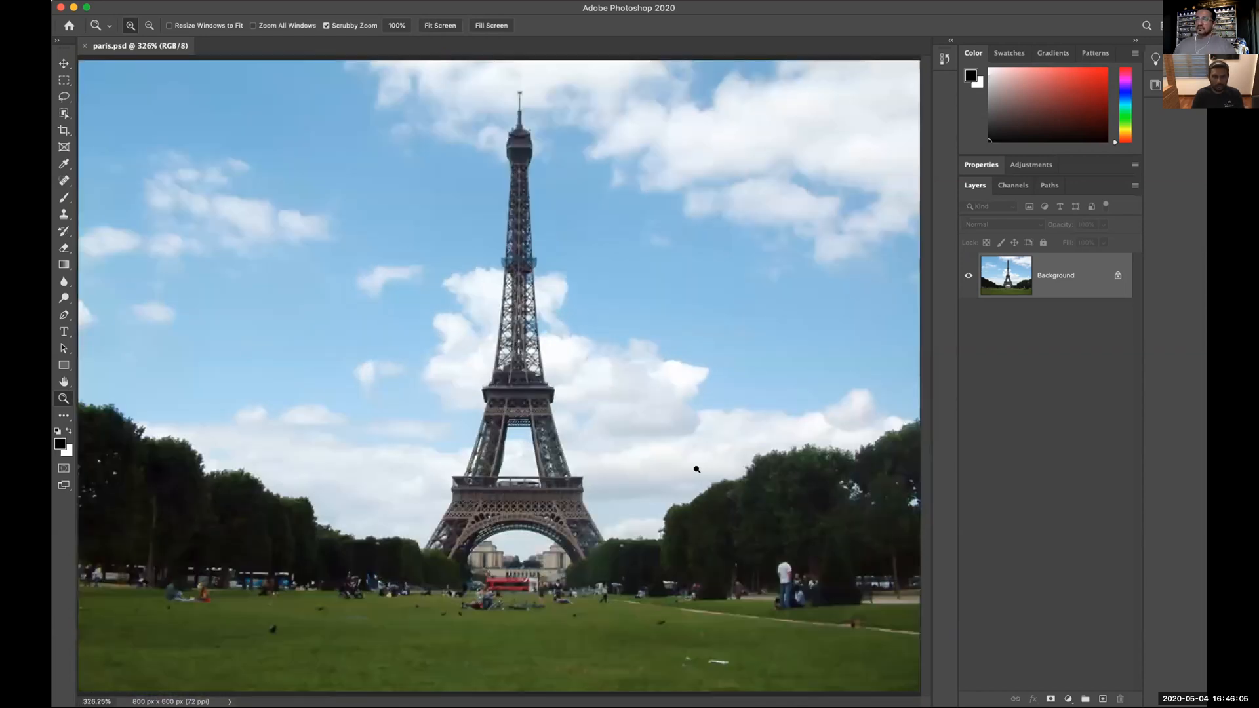
# Practise zooming in to 400% and back out, pan the photo slightly, and fit it to the window.
pyautogui.click(697, 470)
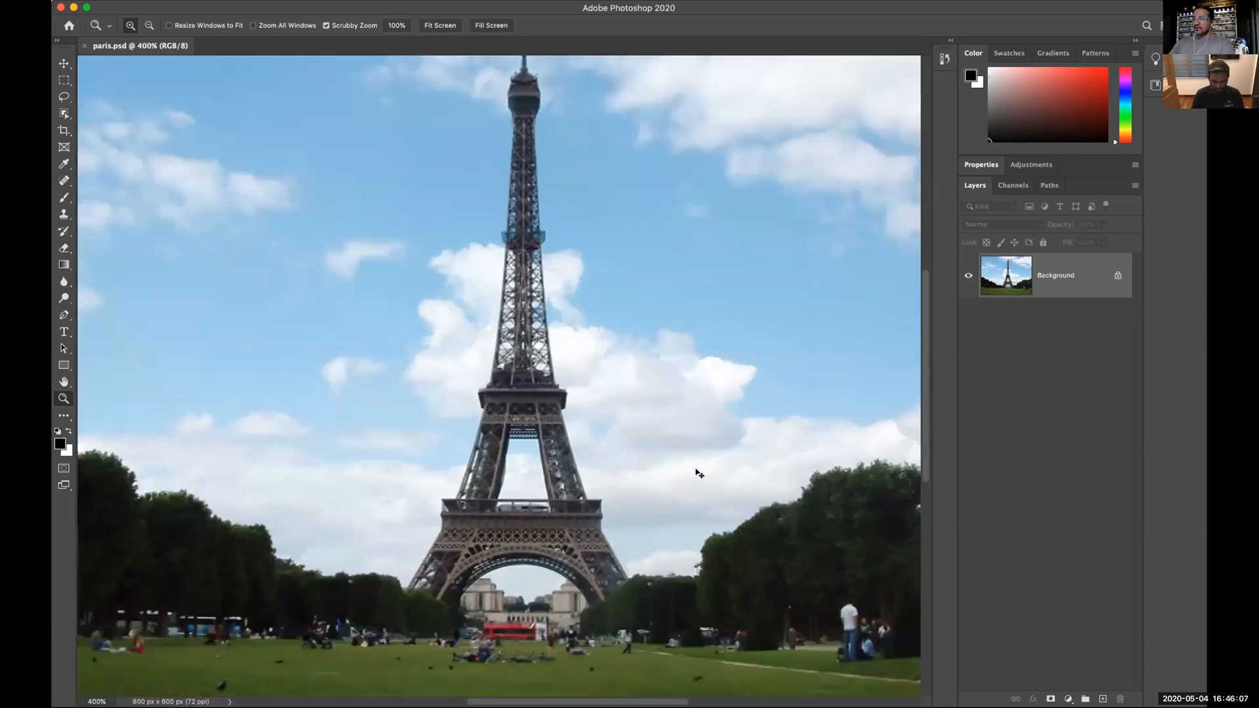
pyautogui.click(699, 472)
pyautogui.keyDown('alt'); pyautogui.click(697, 471); pyautogui.keyUp('alt')
pyautogui.click(697, 470)
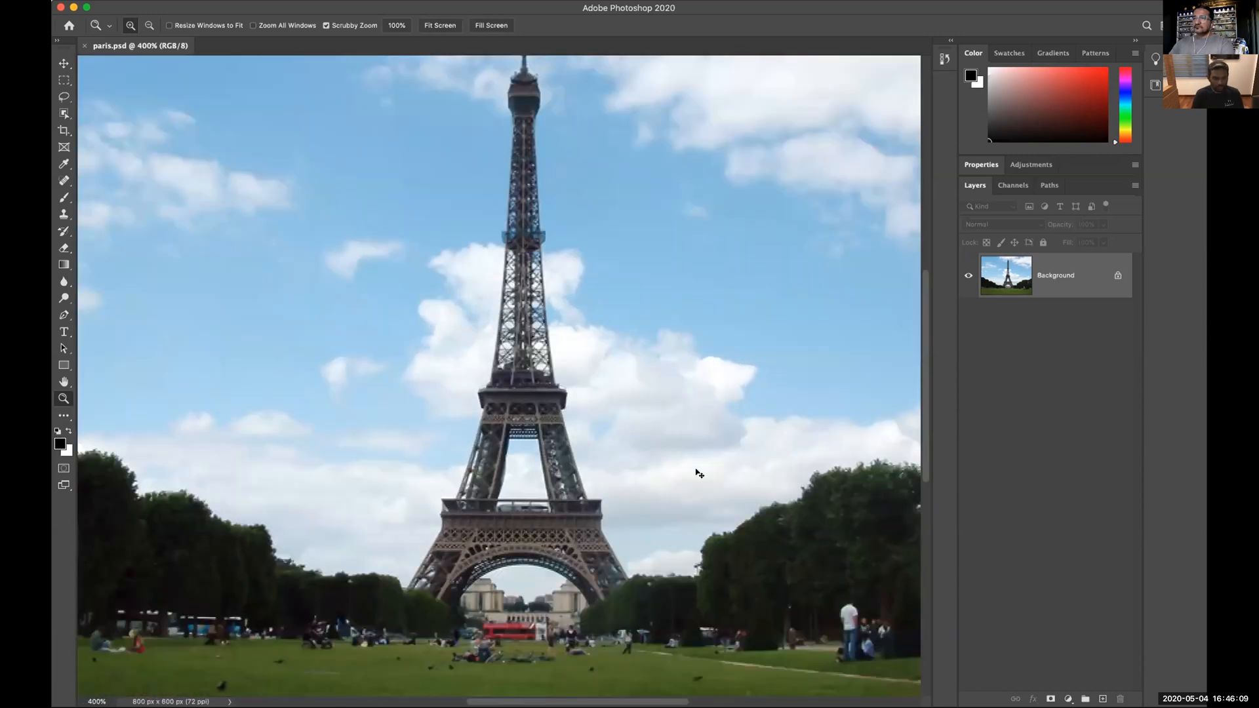
pyautogui.keyDown('alt'); pyautogui.click(698, 471); pyautogui.keyUp('alt')
pyautogui.click(697, 470)
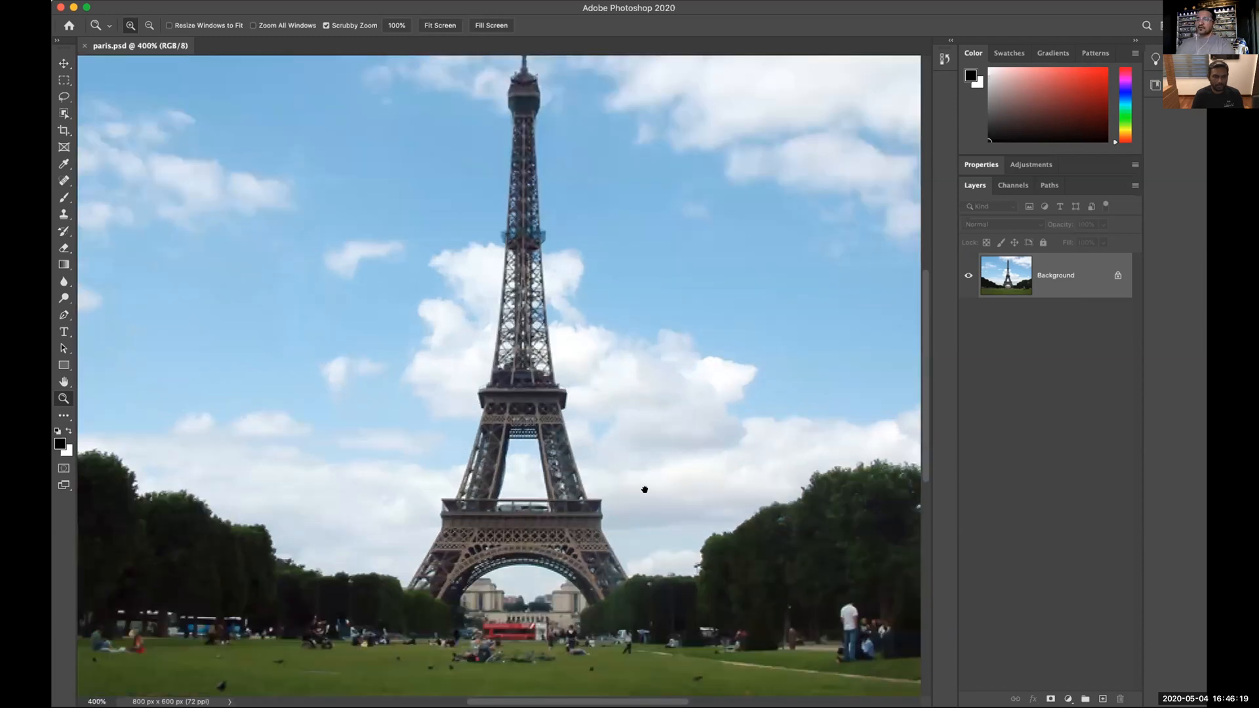
pyautogui.click(640, 479)
pyautogui.moveTo(626, 431); pyautogui.dragTo(573, 388)
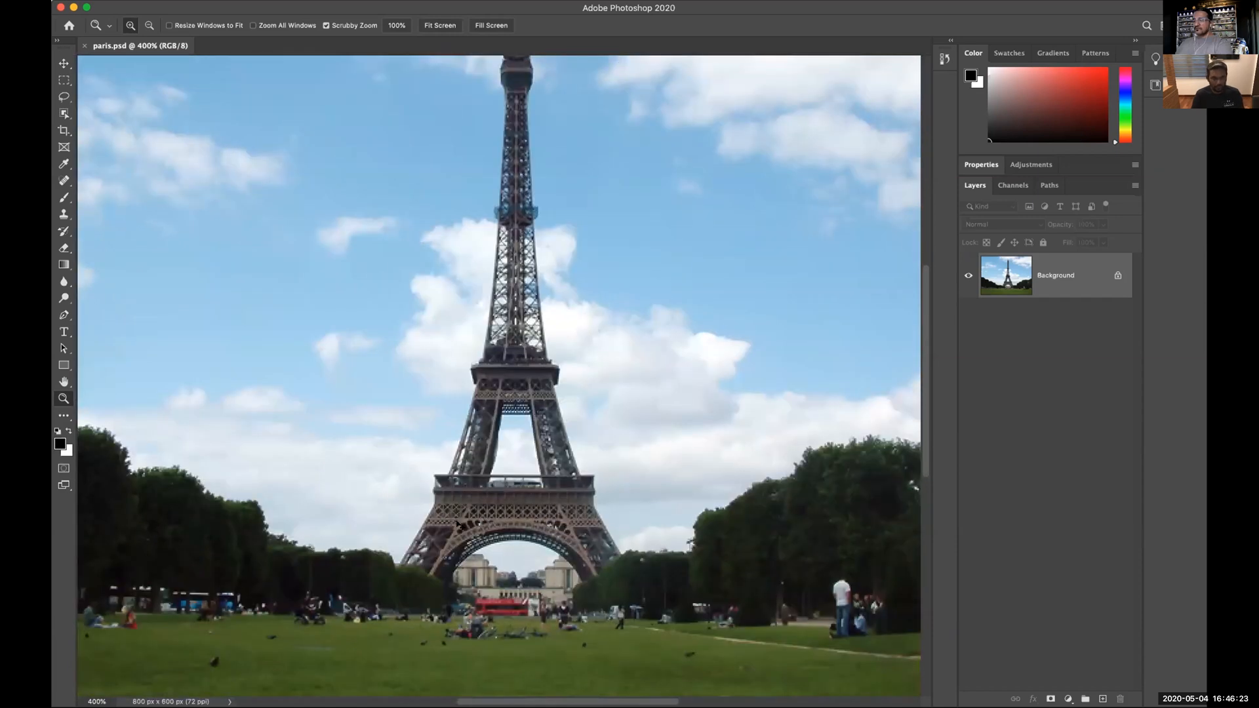
pyautogui.press('super+0')
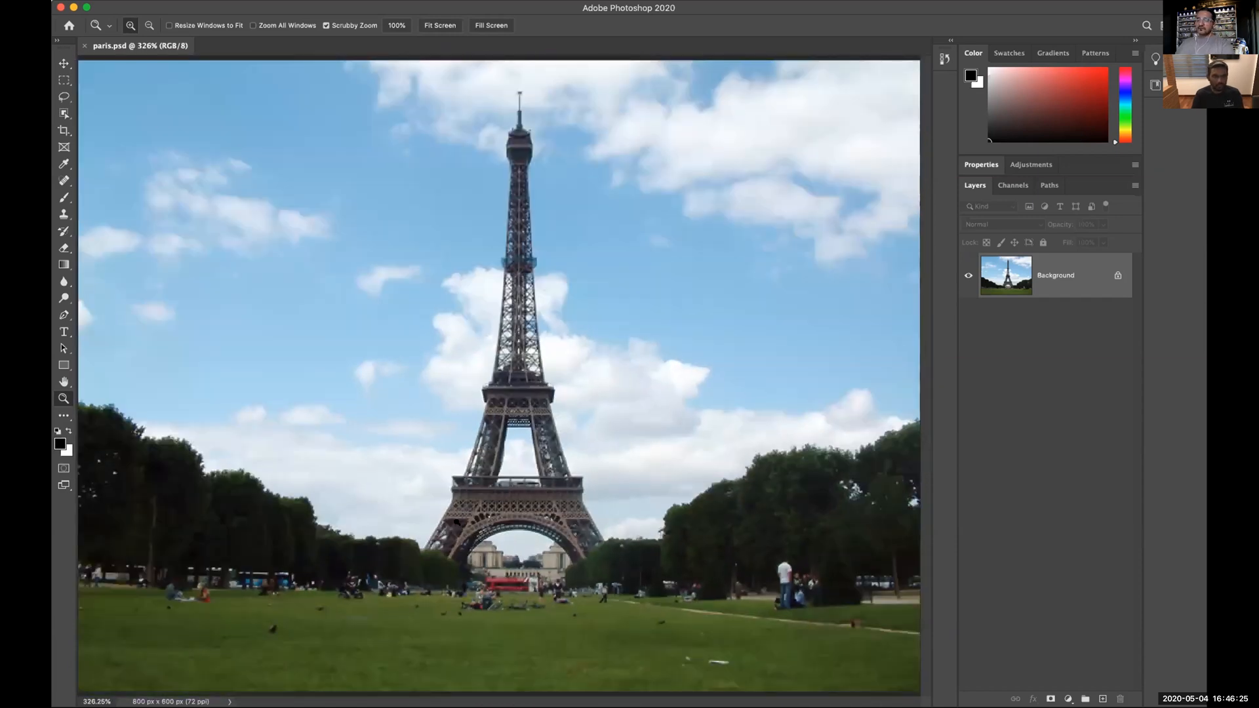
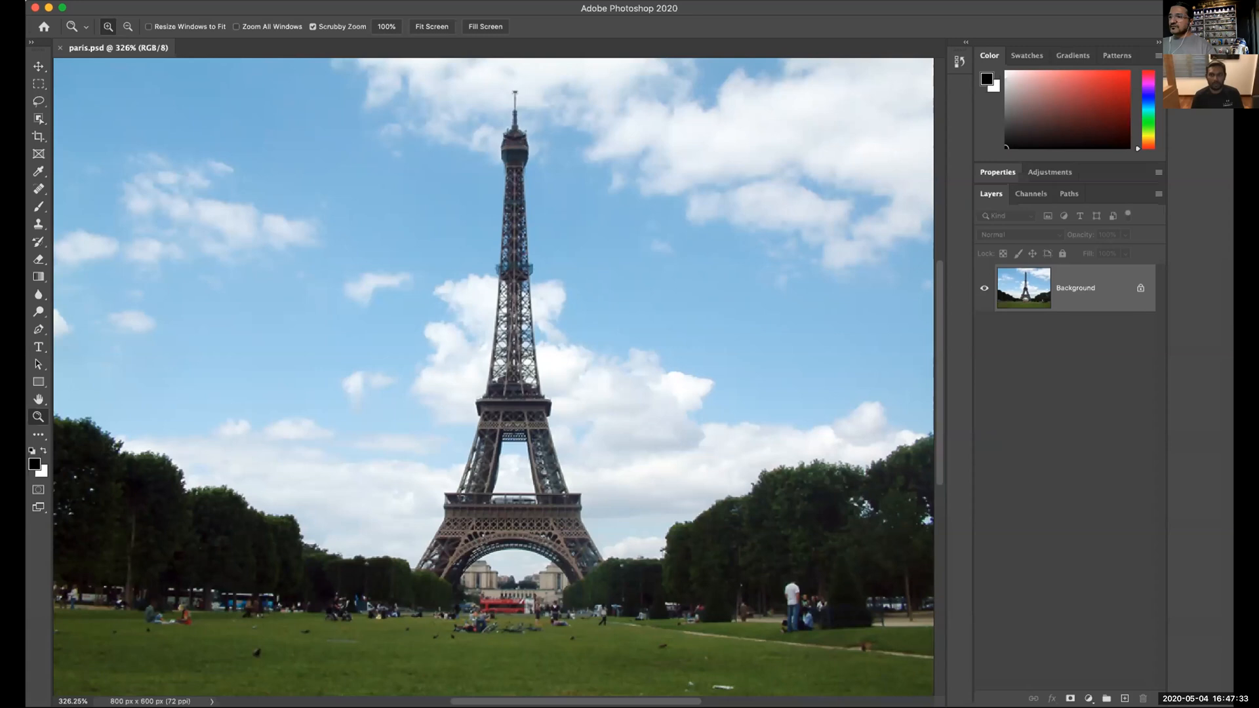
# Zoom the photo in to 400%, zoom out to about 317%, and switch to the Move tool.
pyautogui.click(599, 375)
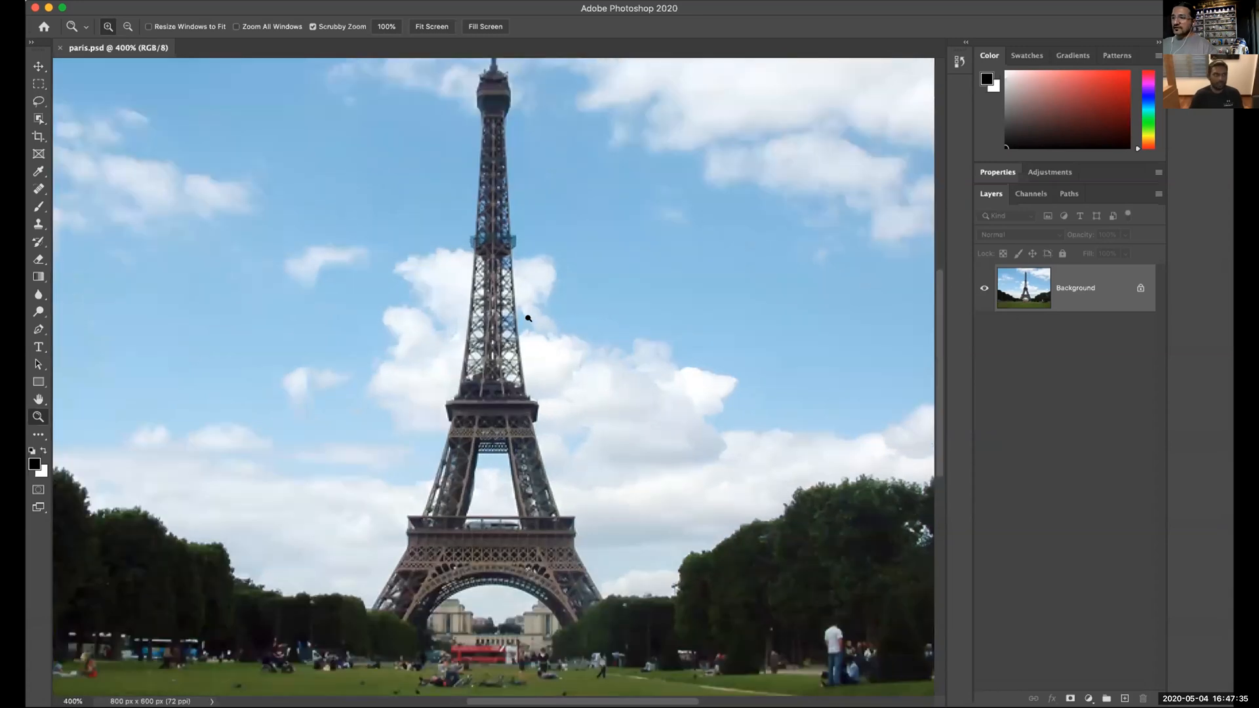
pyautogui.scroll(2, 531, 317)
pyautogui.scroll(-3, 536, 318)
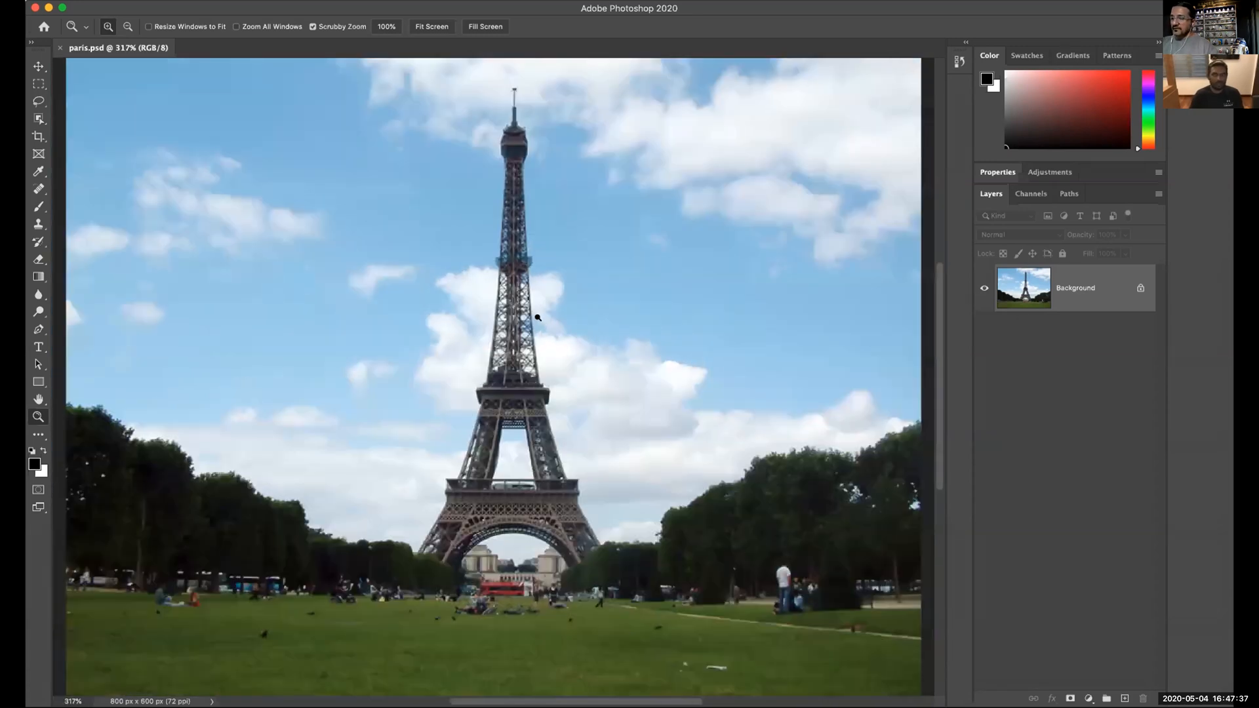
pyautogui.press('v')
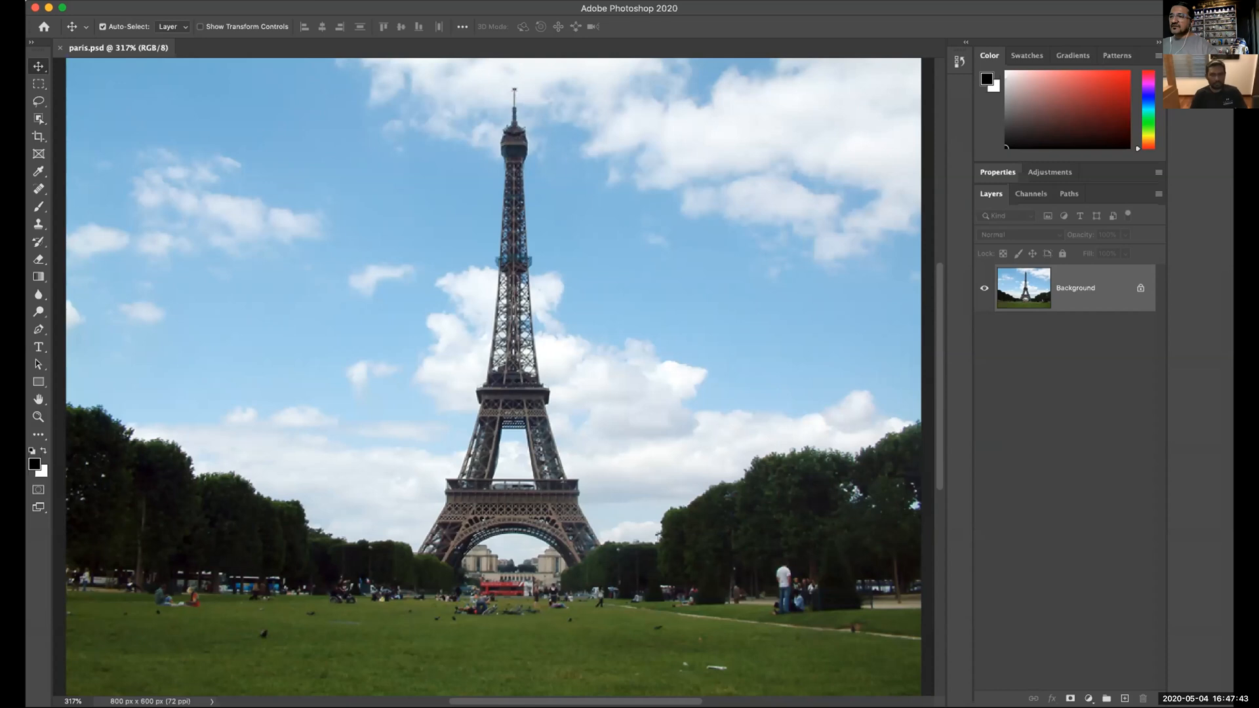
# Bring up the Gradients panel, and switch back to the Color panel.
pyautogui.click(433, 1)
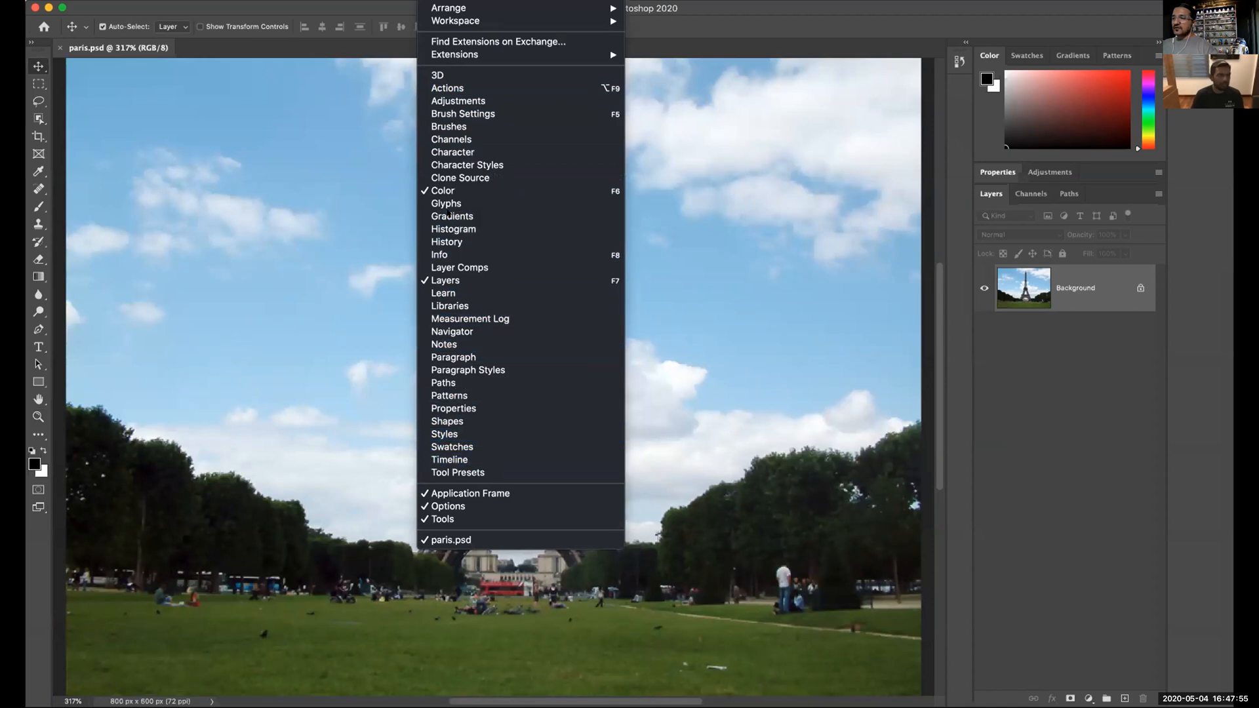
pyautogui.click(451, 216)
pyautogui.click(432, 1)
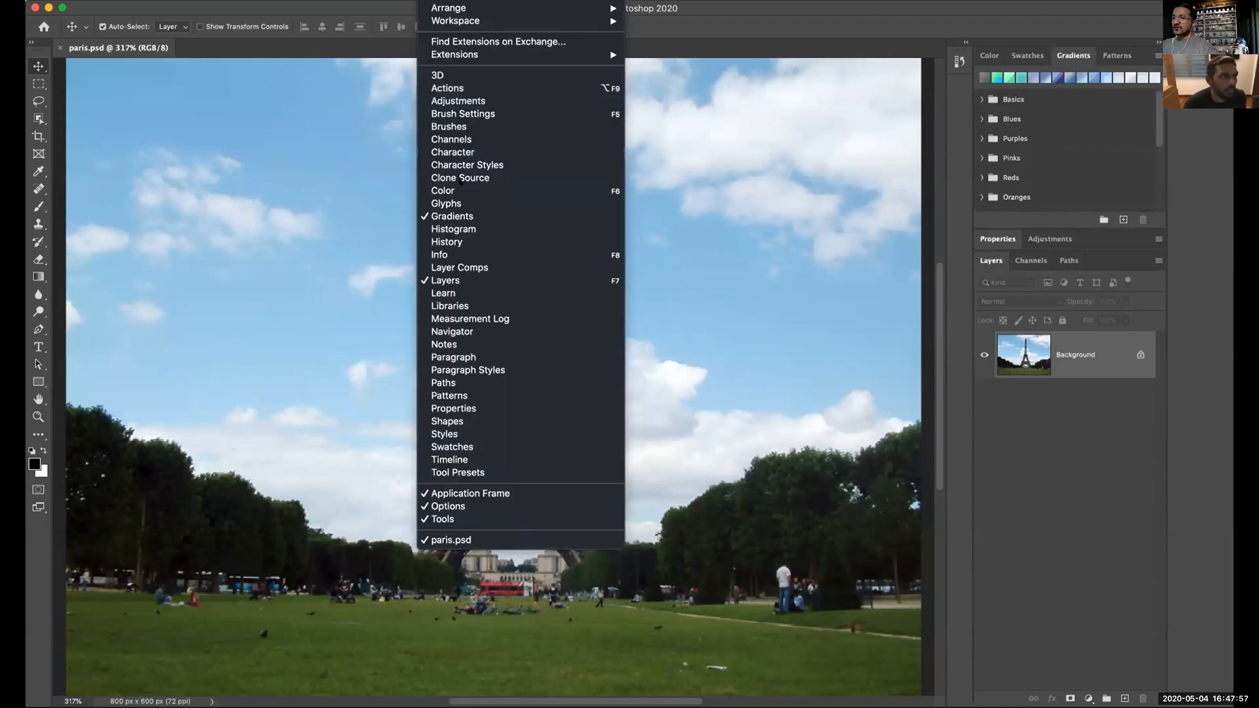
pyautogui.click(460, 191)
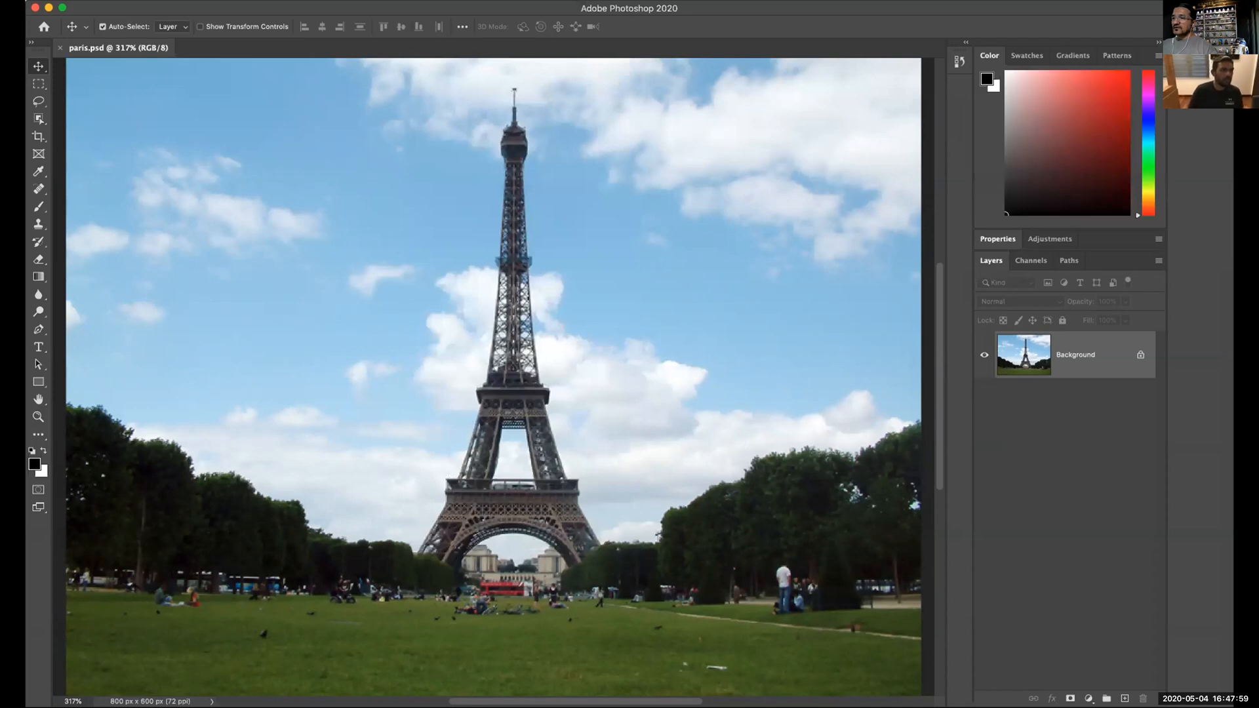
# Open the Notes panel and the Paragraph panel.
pyautogui.click(430, 2)
pyautogui.click(441, 343)
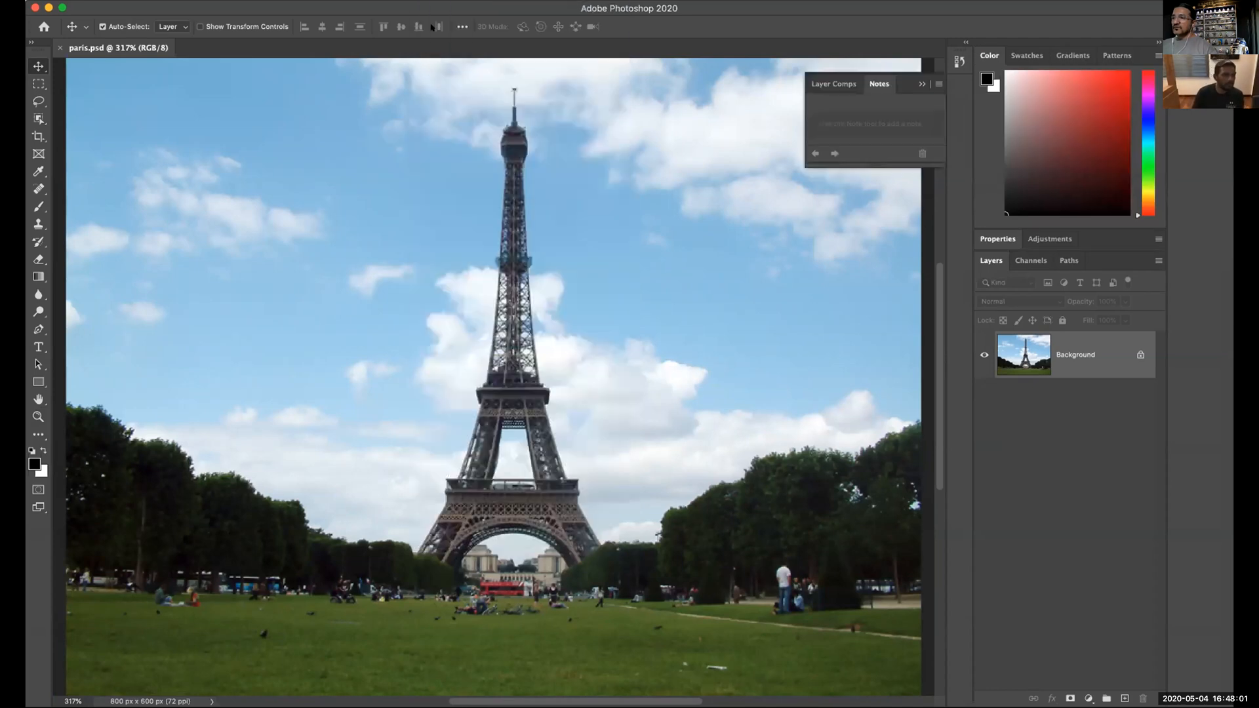
pyautogui.click(433, 2)
pyautogui.click(452, 358)
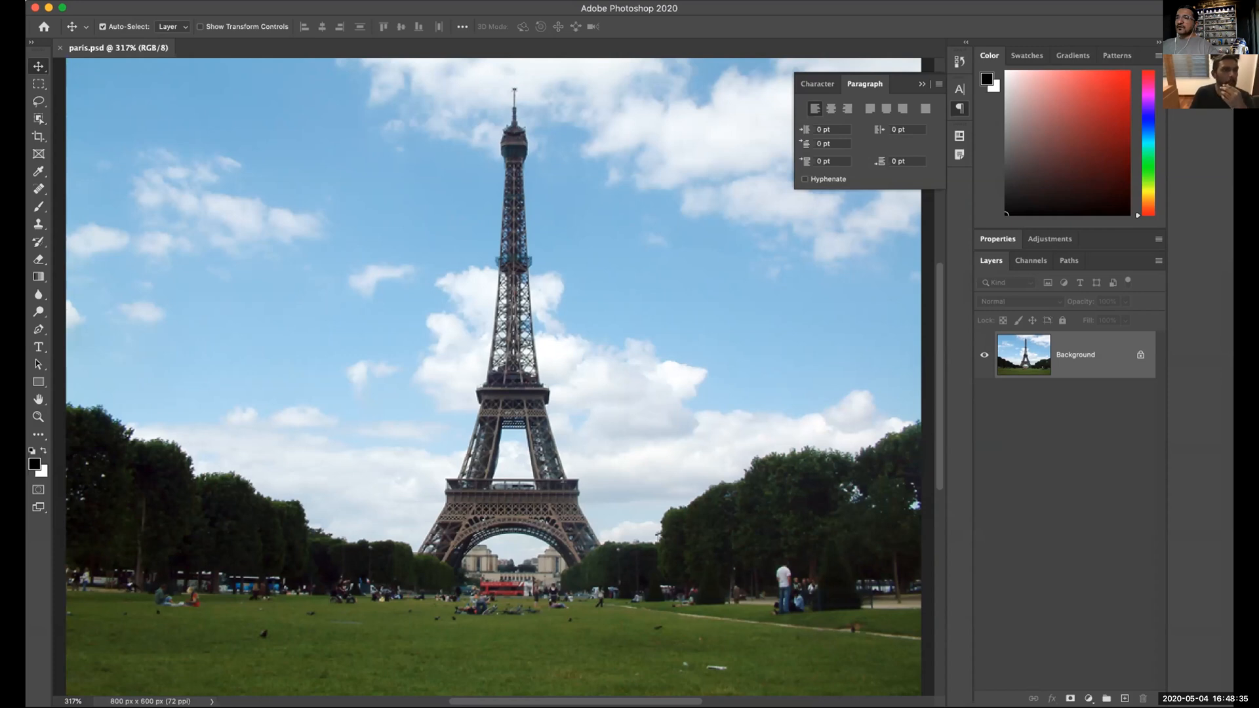
# Hide the Color, Layers and Paragraph panels.
pyautogui.click(436, 0)
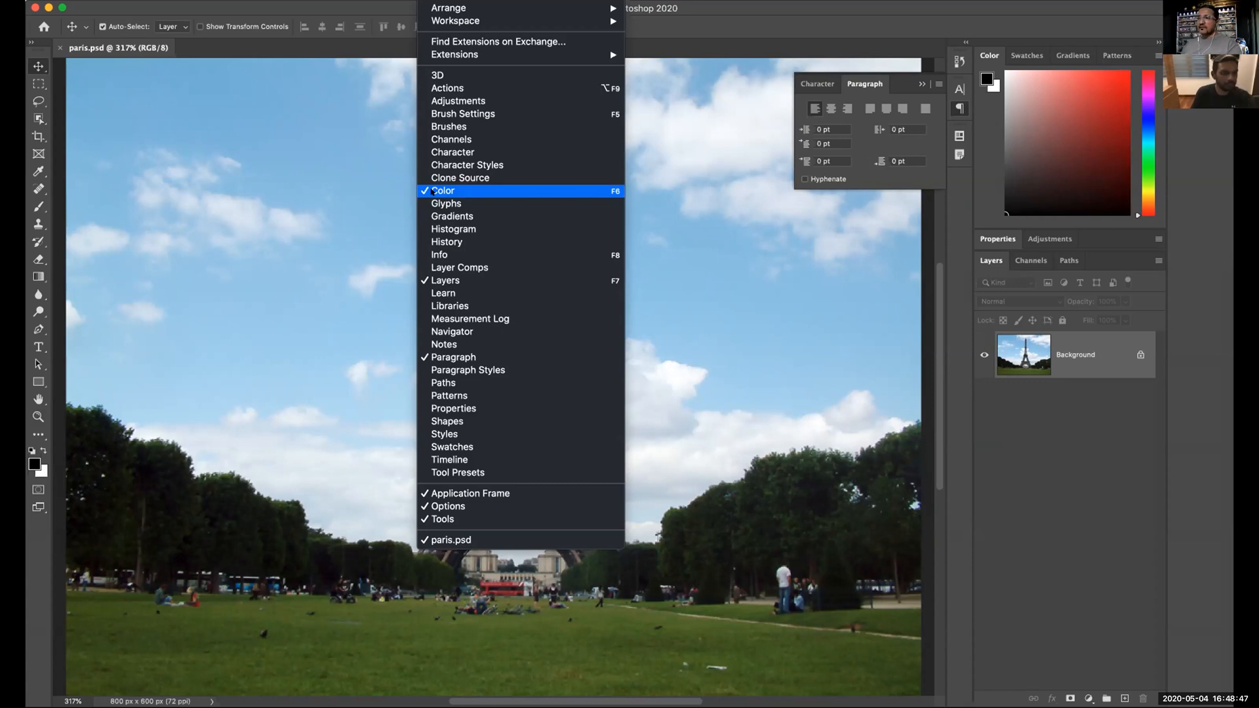
pyautogui.click(433, 190)
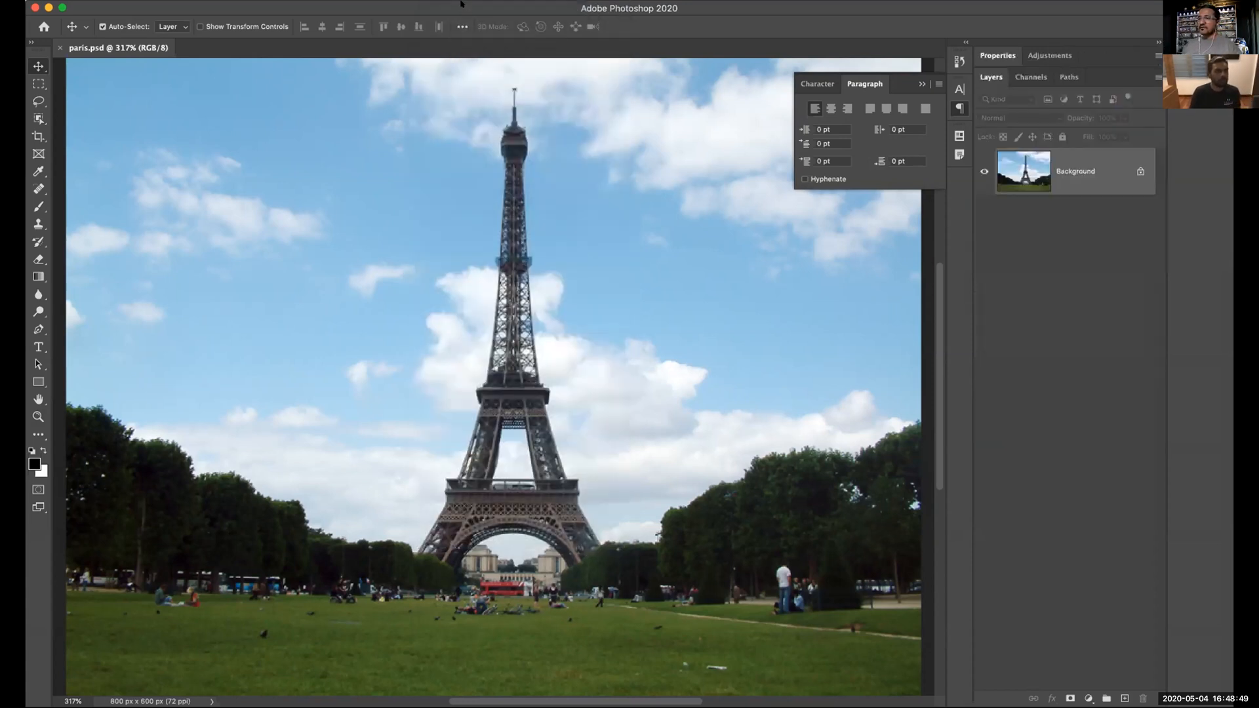
pyautogui.click(461, 4)
pyautogui.click(429, 14)
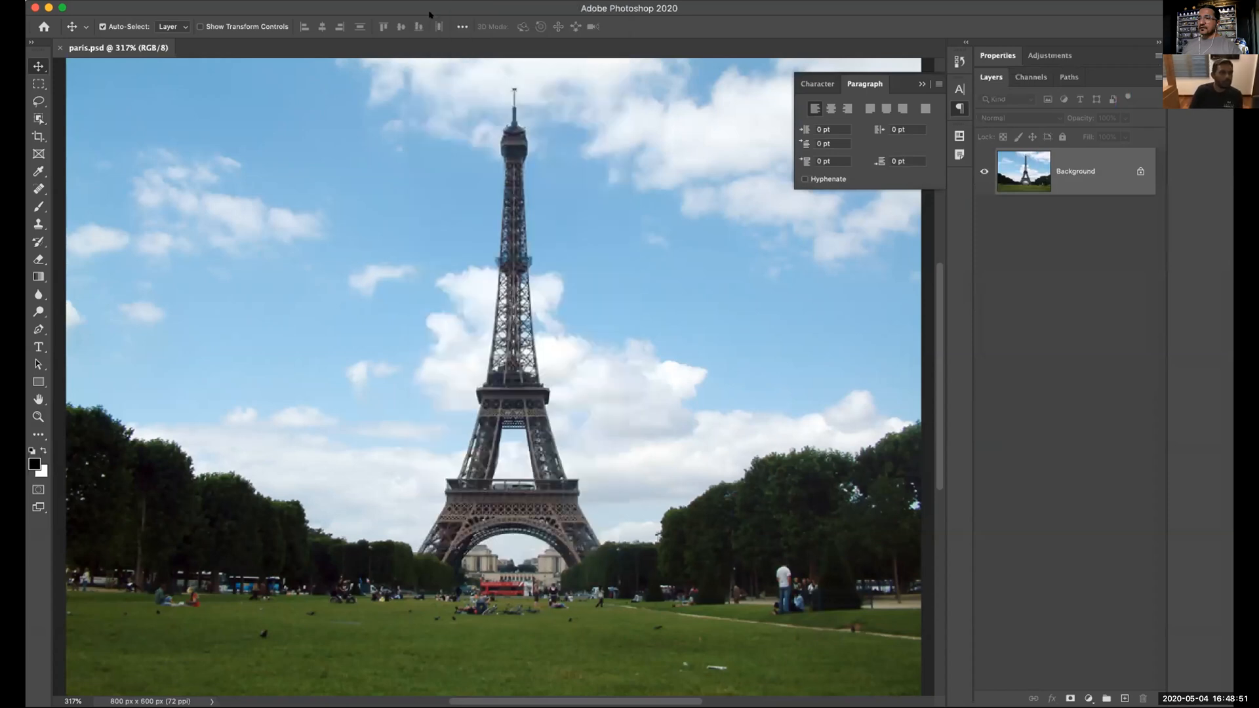
pyautogui.click(430, 5)
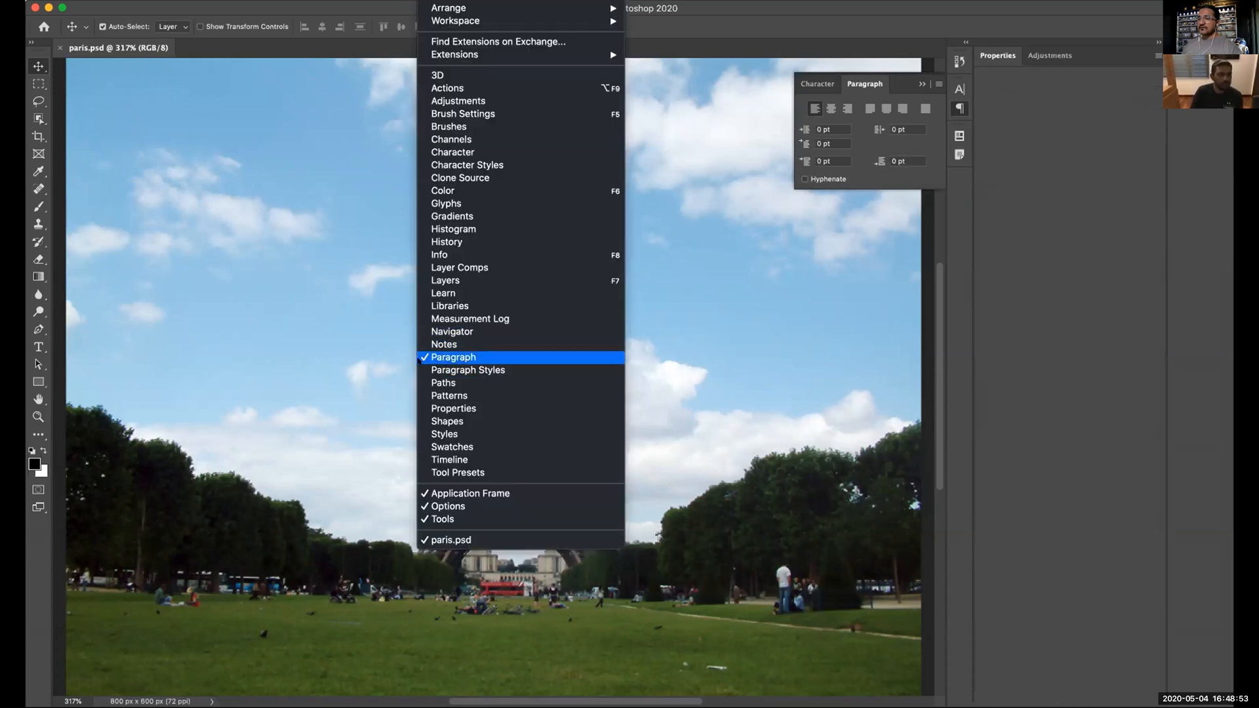
pyautogui.click(454, 357)
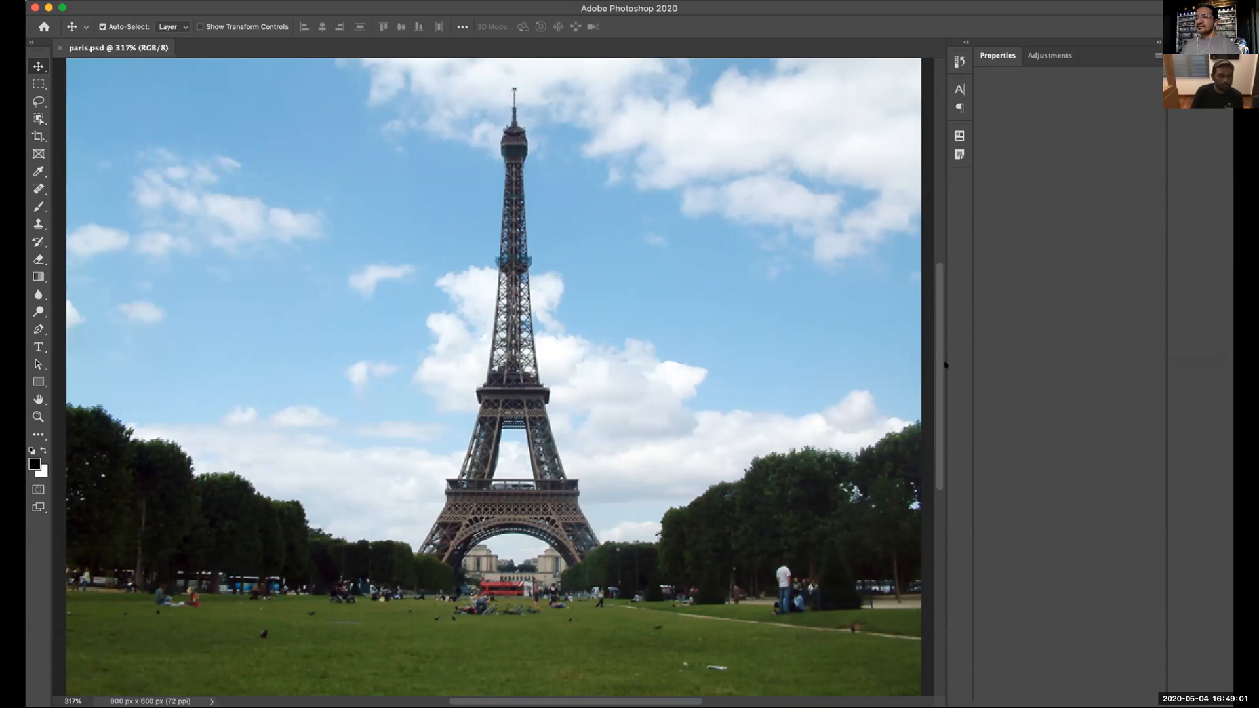
# Review the list of available panels and restore the default layout by resetting the Essentials workspace.
pyautogui.click(434, 1)
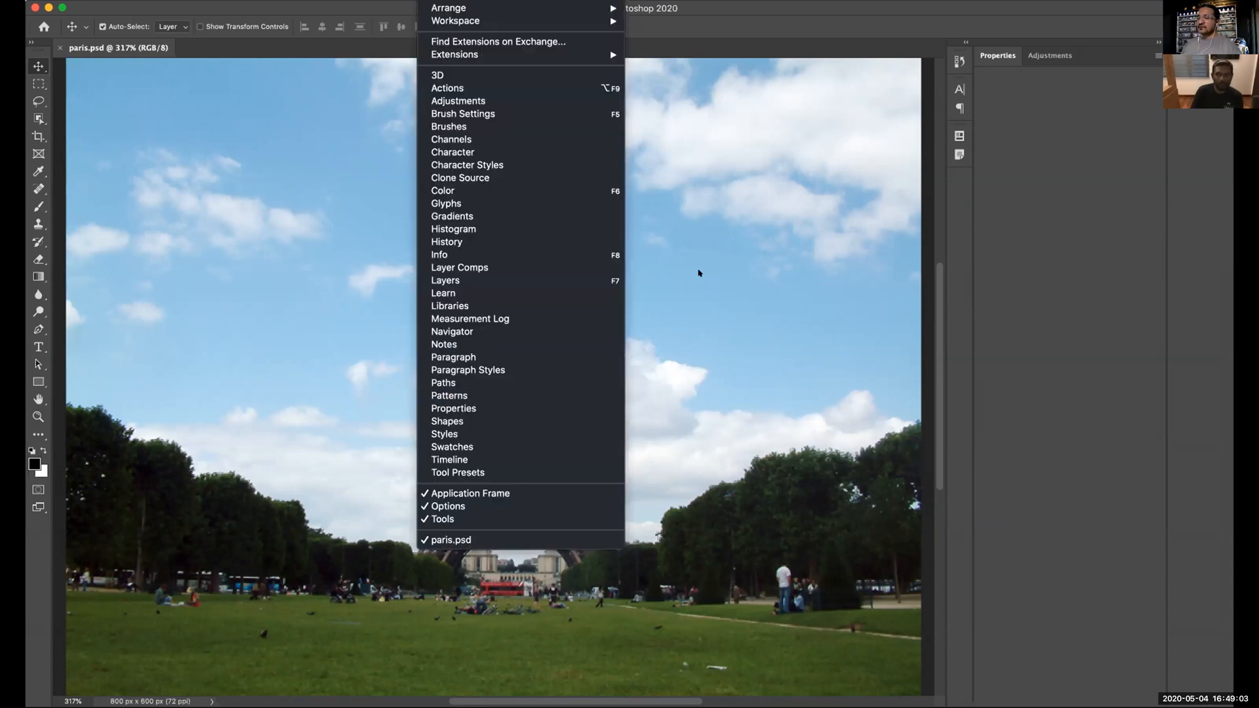
pyautogui.click(1053, 158)
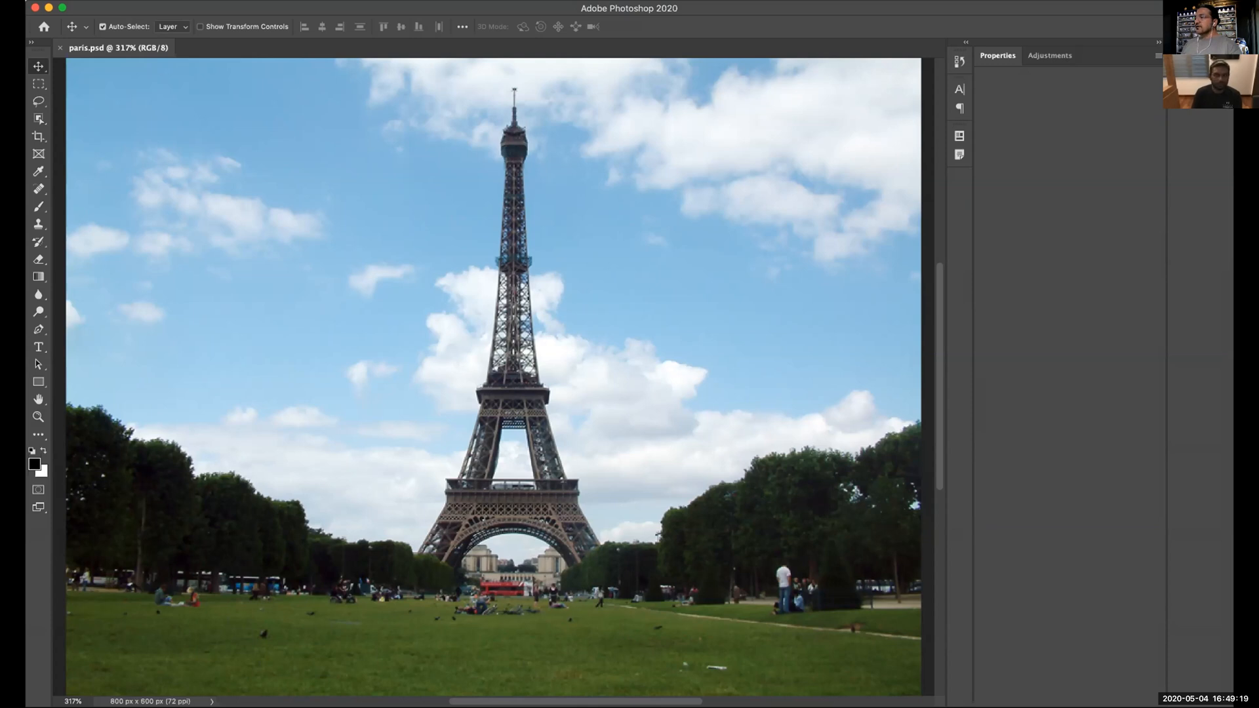
pyautogui.click(1151, 26)
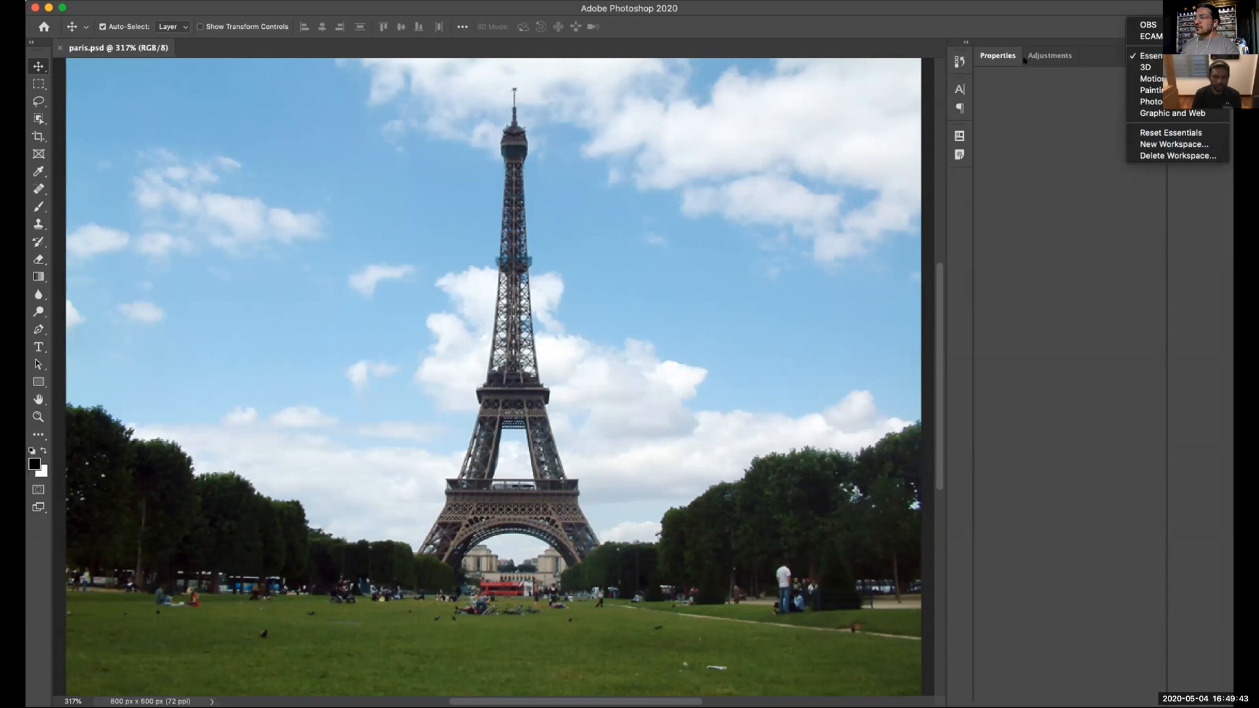
pyautogui.click(1170, 132)
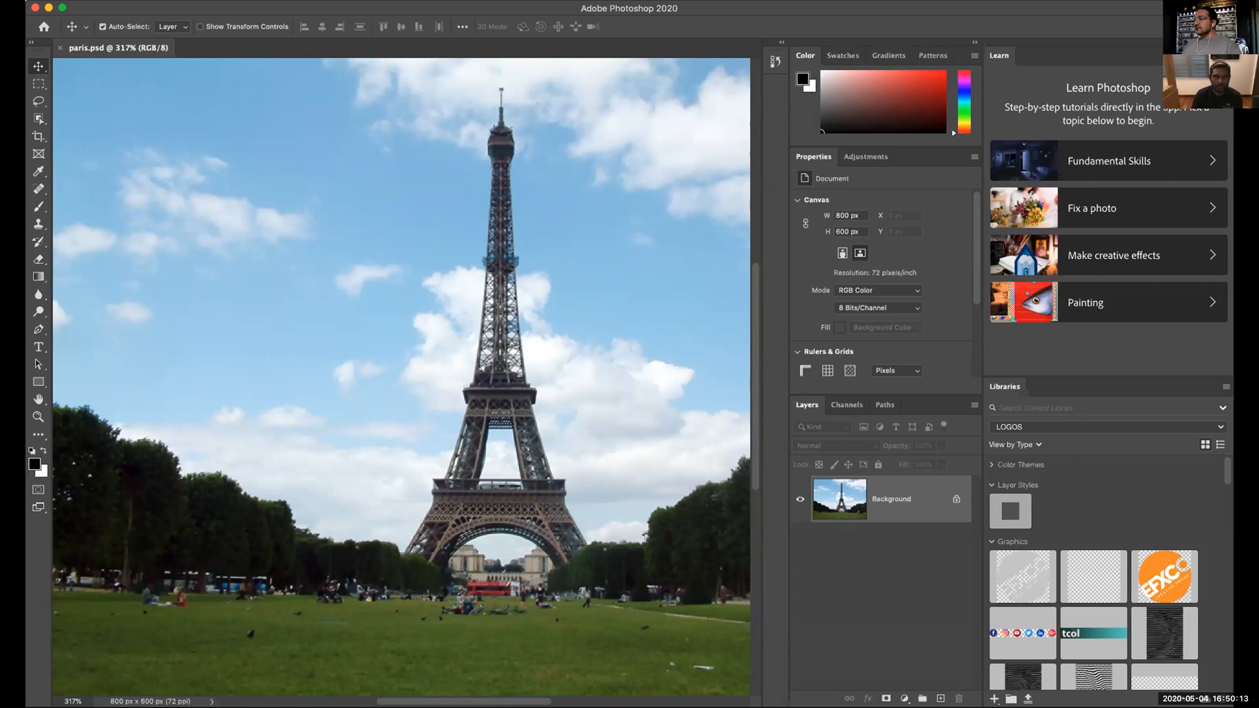
# Close the Learn and Libraries panels and narrow the empty dock column they leave behind.
pyautogui.rightClick(1108, 57)
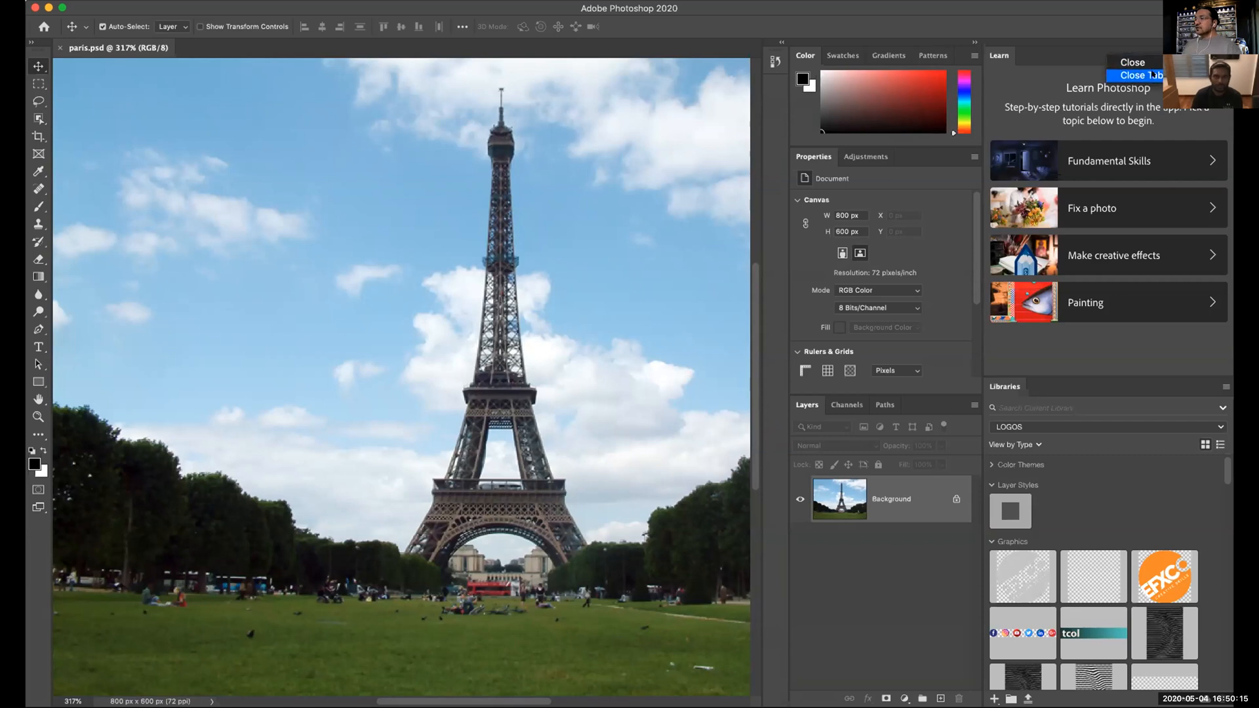
pyautogui.press('Escape')
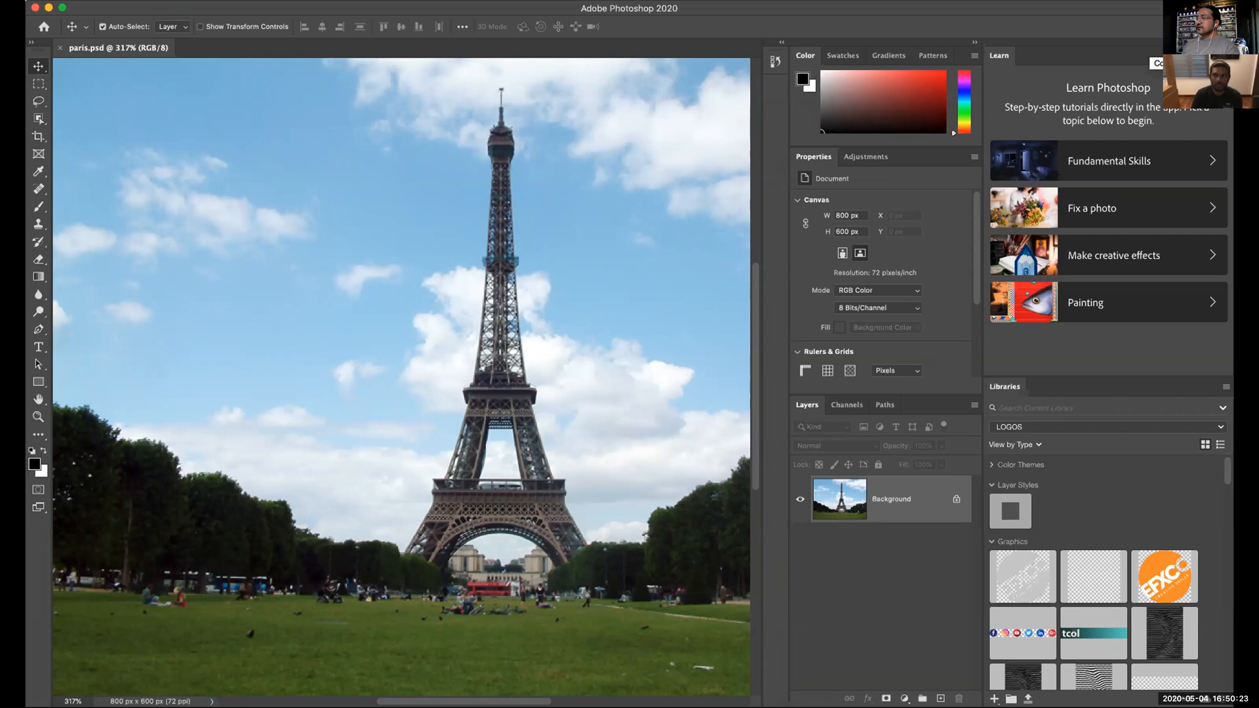
pyautogui.click(1158, 63)
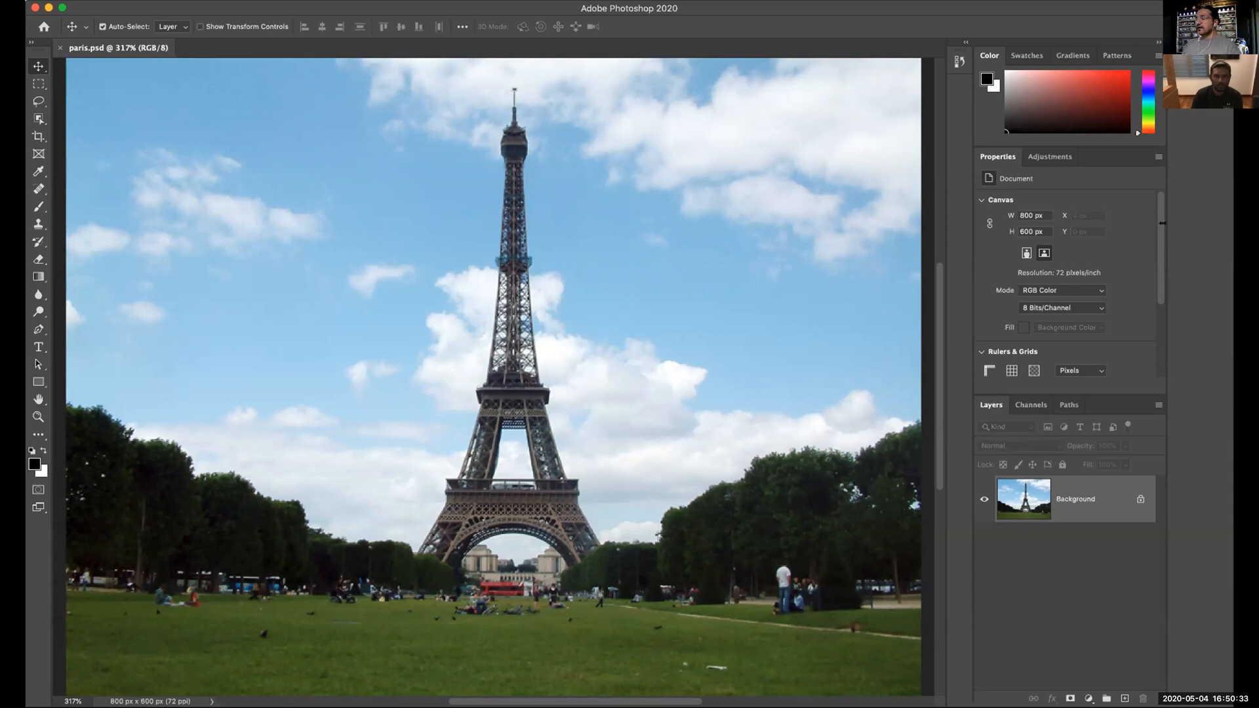
pyautogui.moveTo(1161, 223); pyautogui.dragTo(1223, 229)
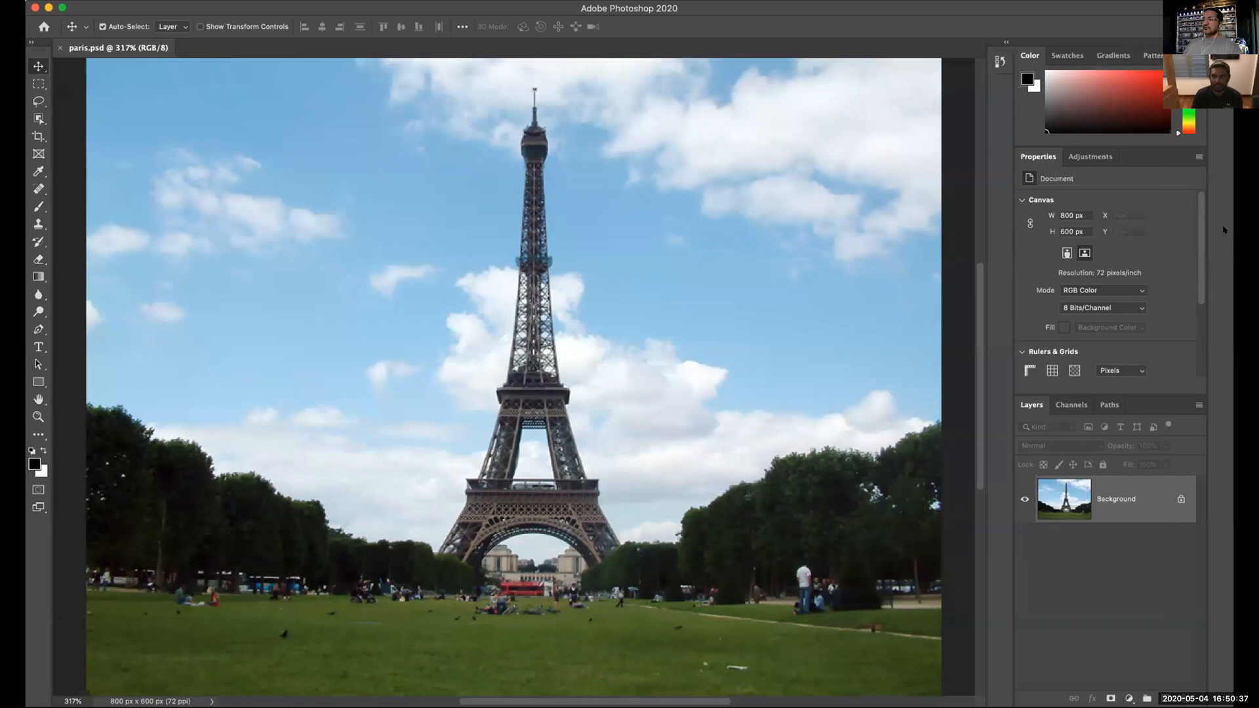
# Pull the Color, Patterns, Gradients and Swatches panels out of the dock as floating panels, and attach Adjustments beneath Patterns.
pyautogui.press('super')
pyautogui.moveTo(1024, 58); pyautogui.dragTo(202, 134)
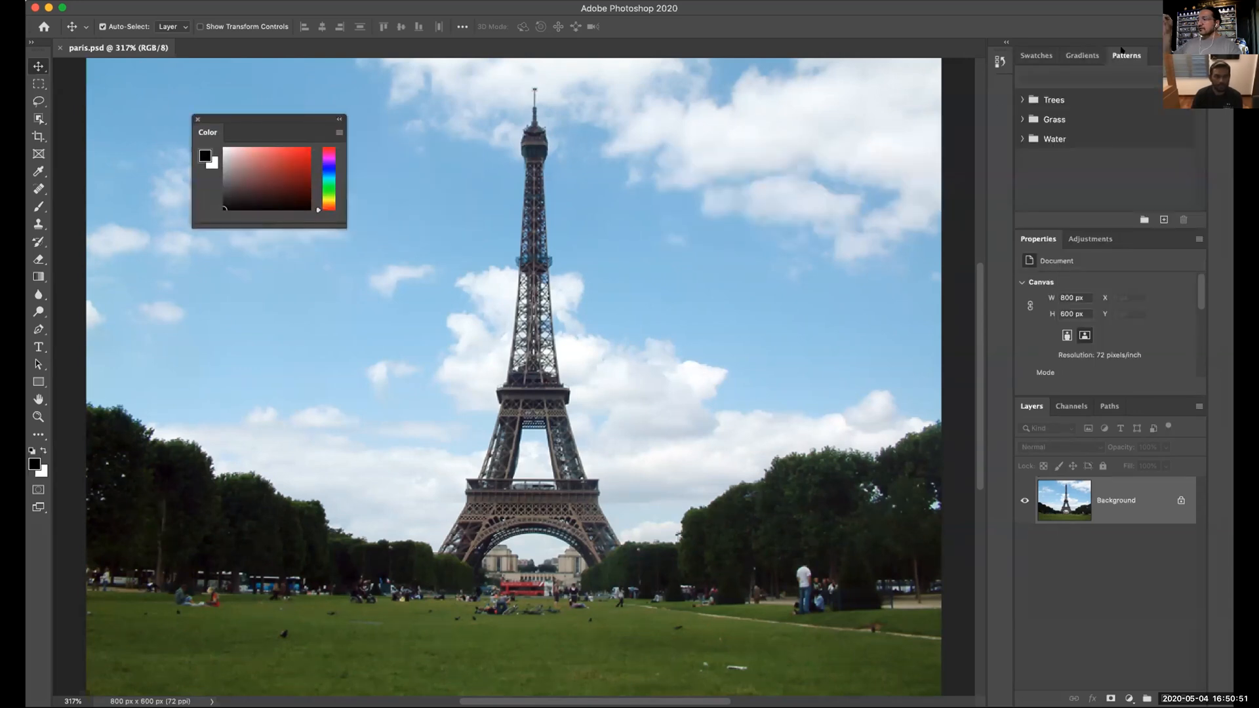
pyautogui.moveTo(1125, 55); pyautogui.dragTo(182, 278)
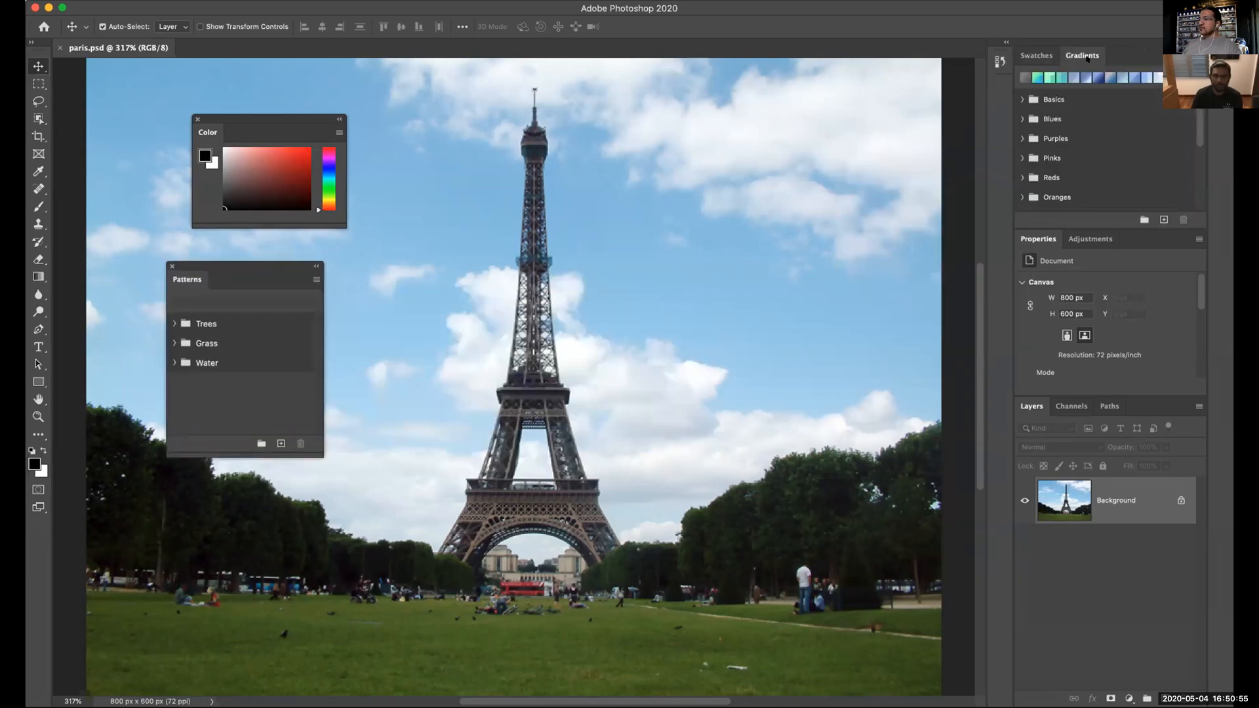
pyautogui.moveTo(1076, 60); pyautogui.dragTo(688, 108)
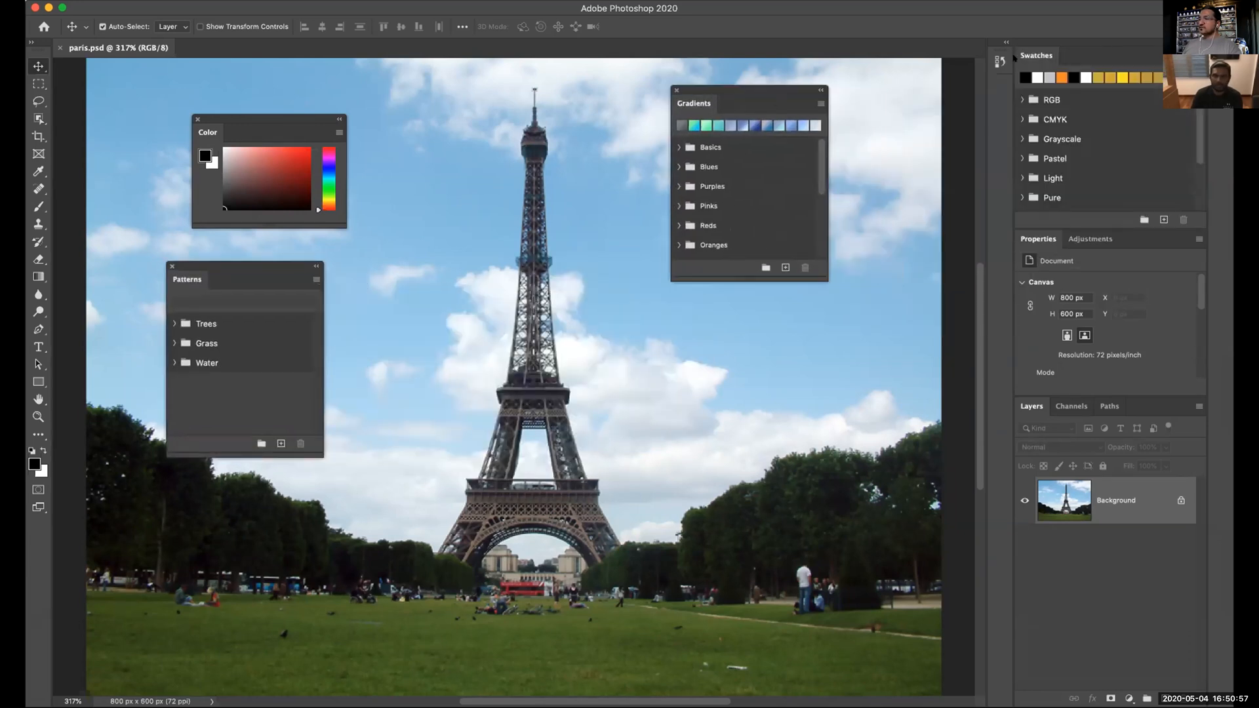
pyautogui.moveTo(1041, 52); pyautogui.dragTo(700, 309)
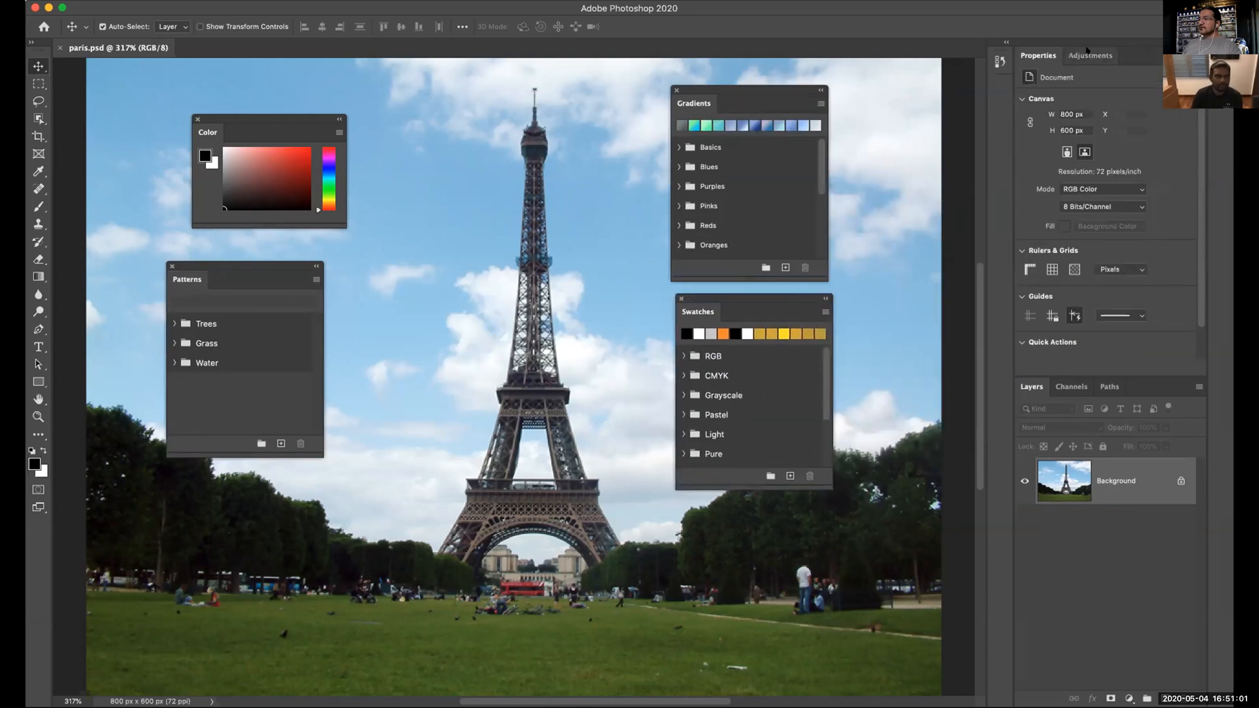
pyautogui.moveTo(1090, 55); pyautogui.dragTo(221, 457)
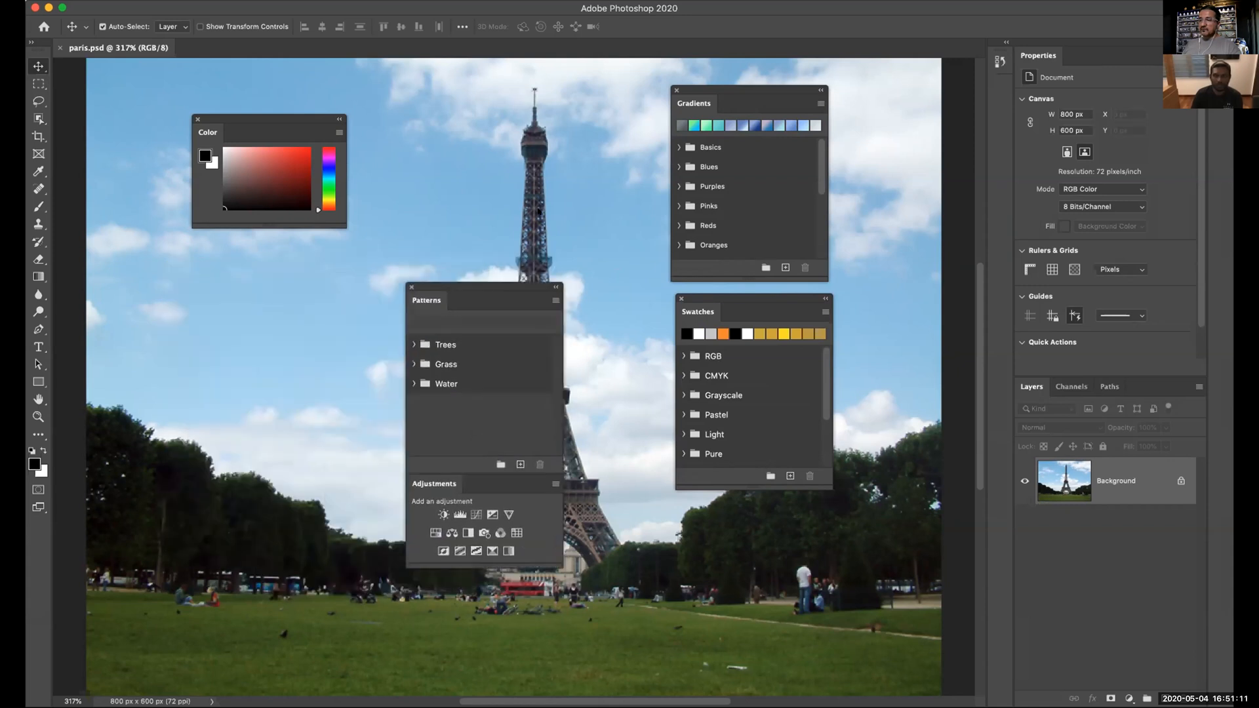
# Dock the floating Color panel beneath Adjustments and move the stacked panels away from the tower.
pyautogui.moveTo(498, 293); pyautogui.dragTo(505, 191)
pyautogui.moveTo(262, 132); pyautogui.dragTo(455, 461)
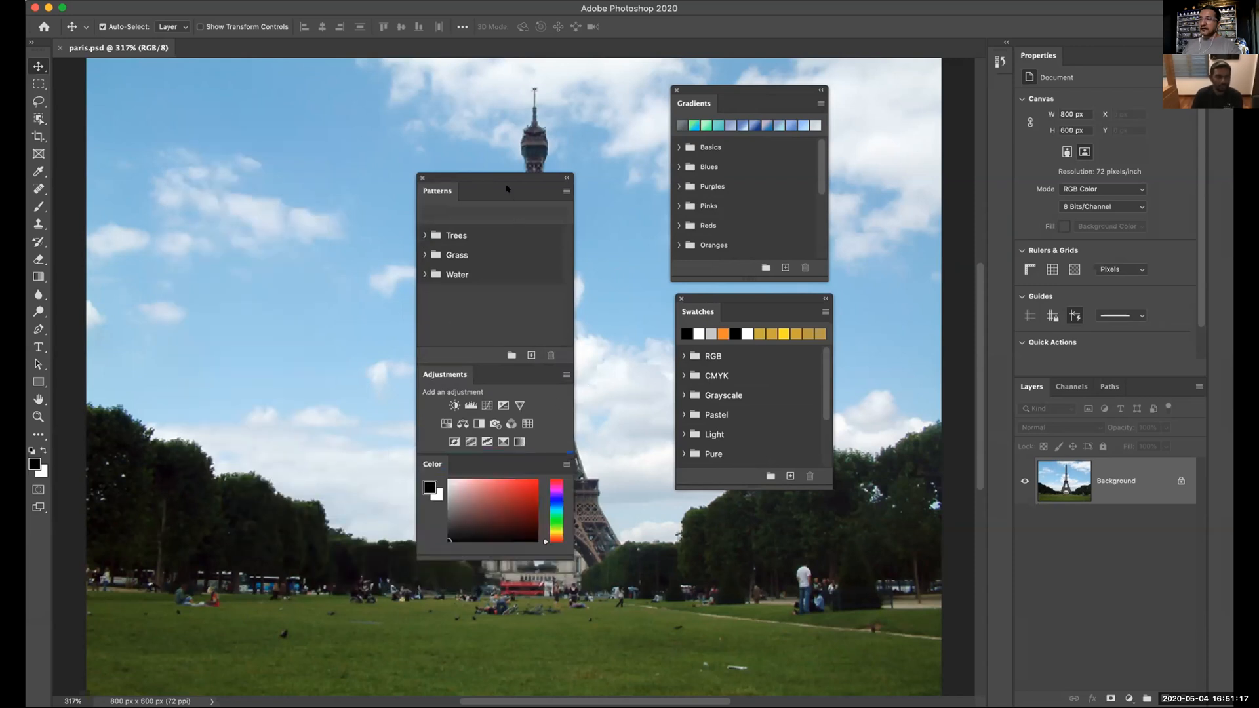
pyautogui.moveTo(507, 177); pyautogui.dragTo(257, 140)
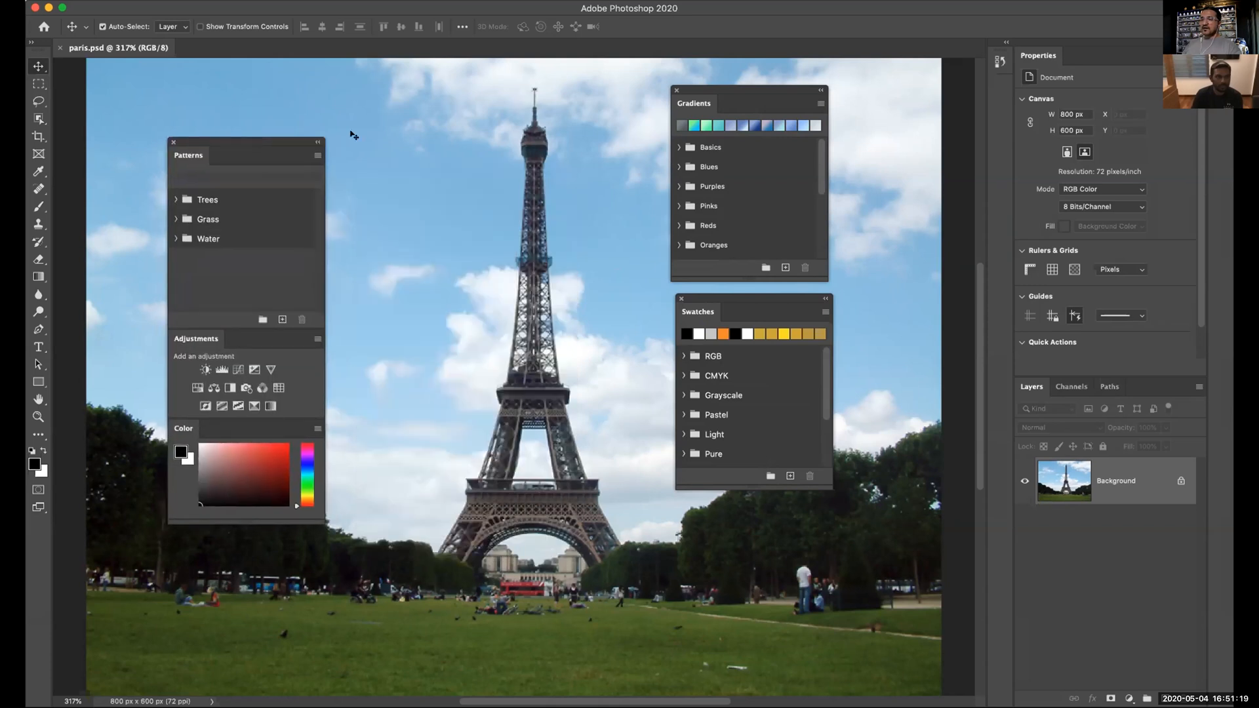
# Combine Gradients, Swatches and Patterns into one floating tabbed group, switch between its panels, and reposition both floating groups.
pyautogui.moveTo(709, 89); pyautogui.dragTo(460, 175)
pyautogui.moveTo(731, 296); pyautogui.dragTo(496, 199)
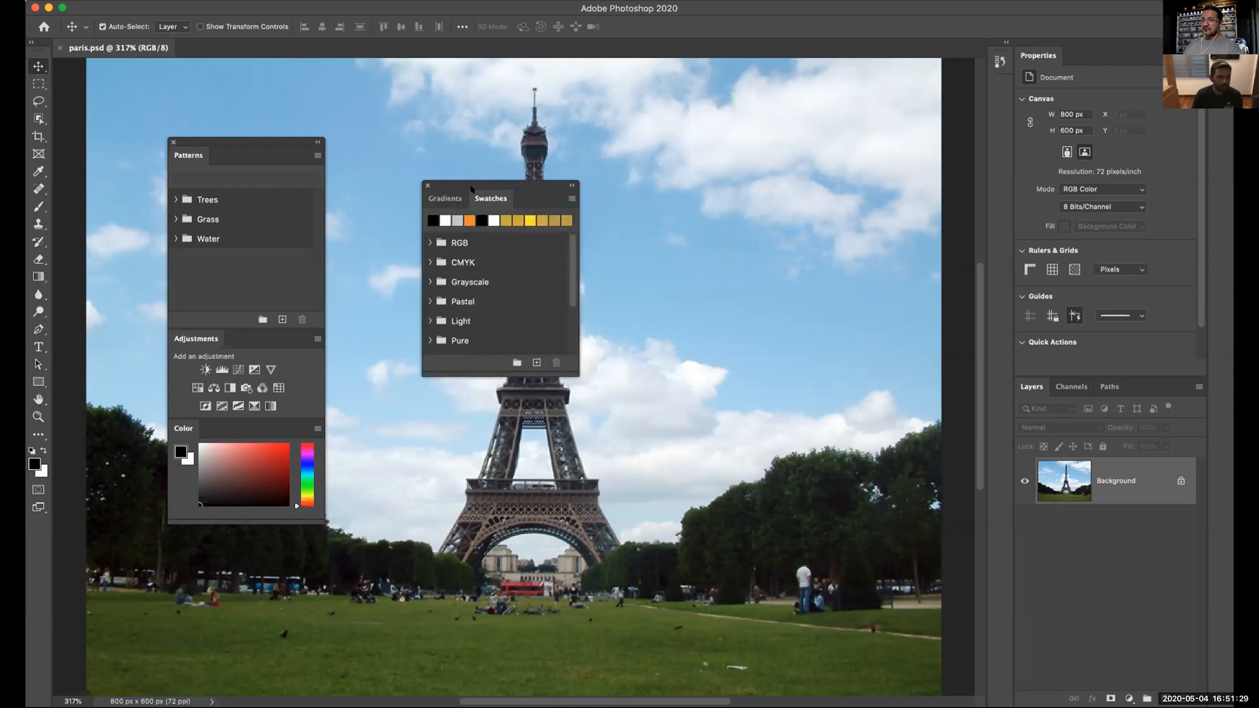
pyautogui.moveTo(207, 148); pyautogui.dragTo(536, 199)
pyautogui.click(492, 199)
pyautogui.click(445, 199)
pyautogui.click(490, 198)
pyautogui.click(532, 198)
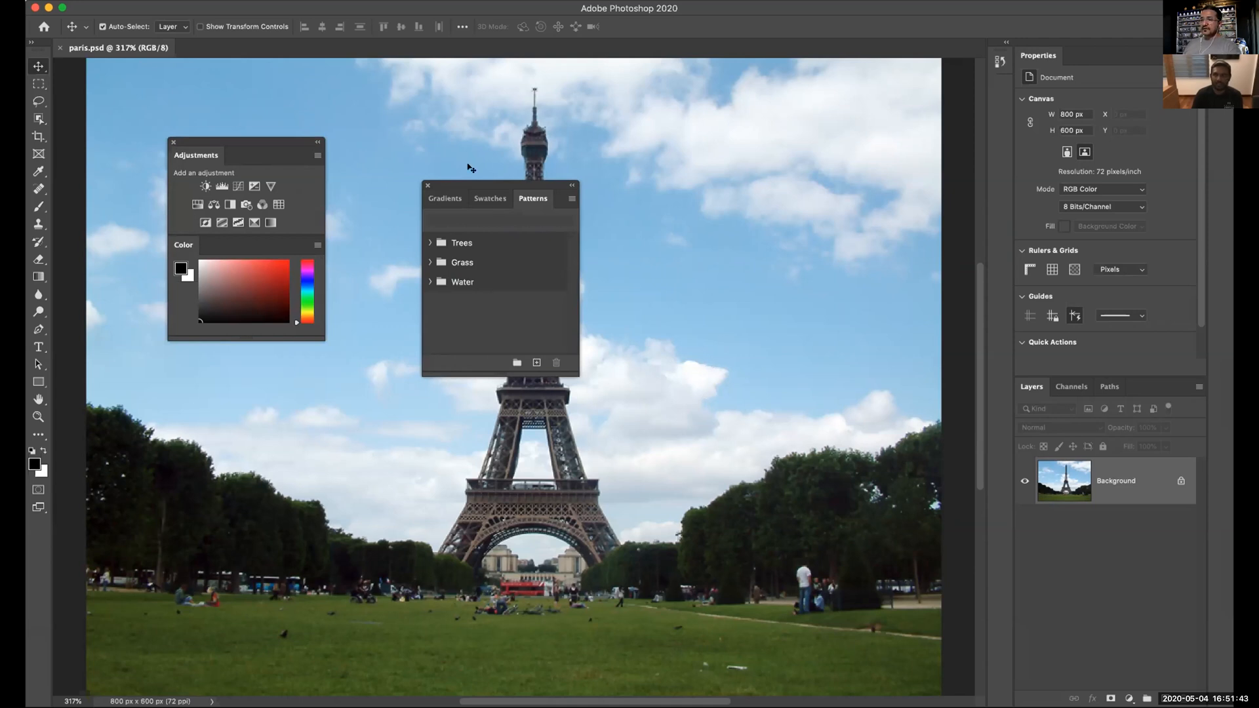
pyautogui.moveTo(469, 187); pyautogui.dragTo(415, 198)
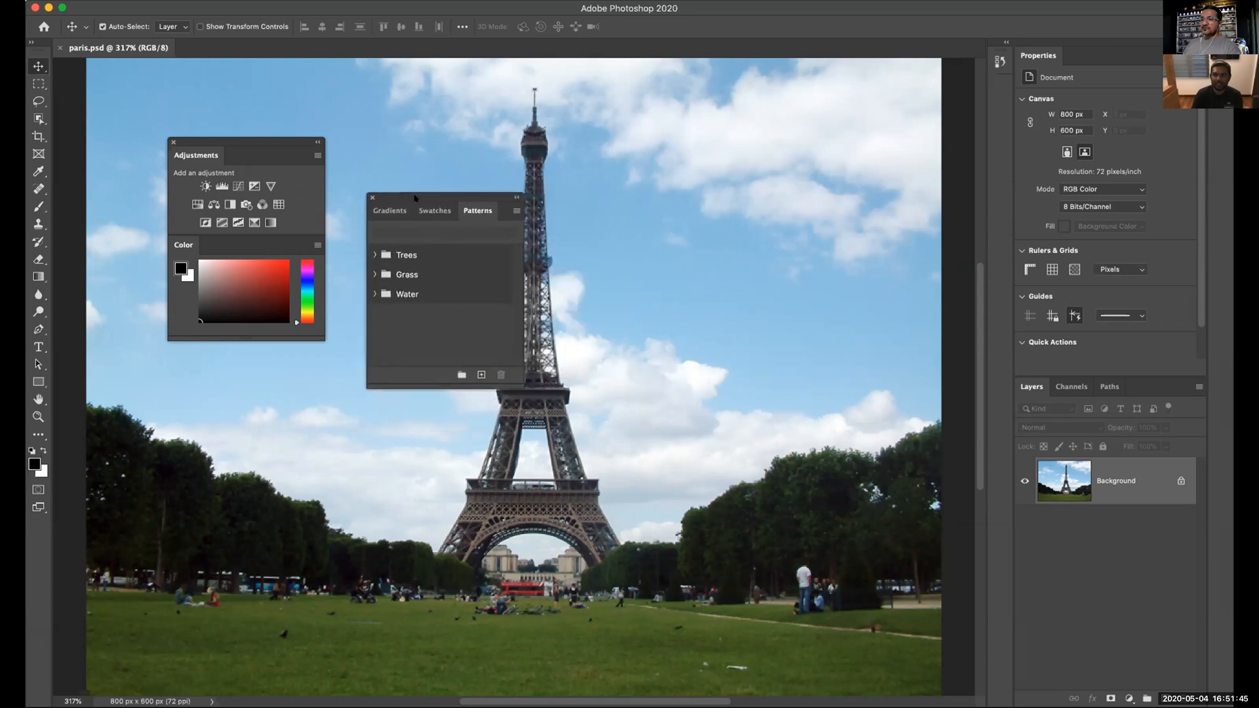
pyautogui.moveTo(271, 140); pyautogui.dragTo(256, 211)
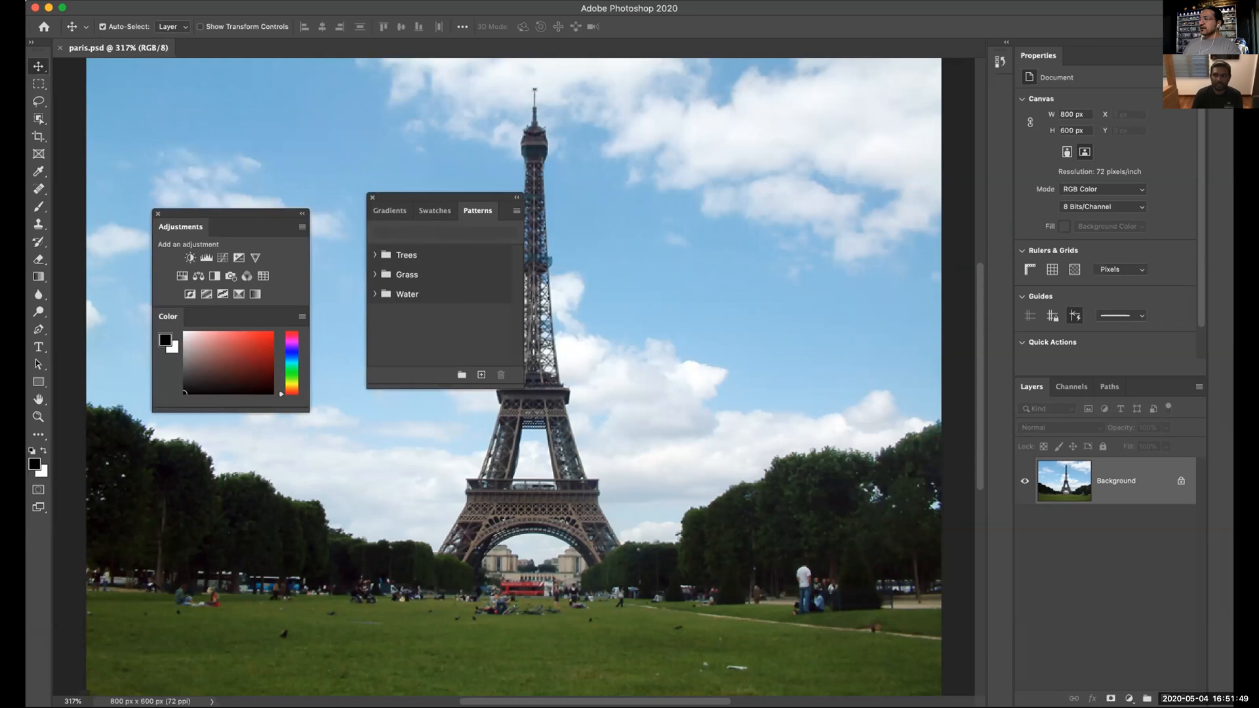
# Reset the Essentials workspace and close the Learn and Libraries panels.
pyautogui.click(1216, 26)
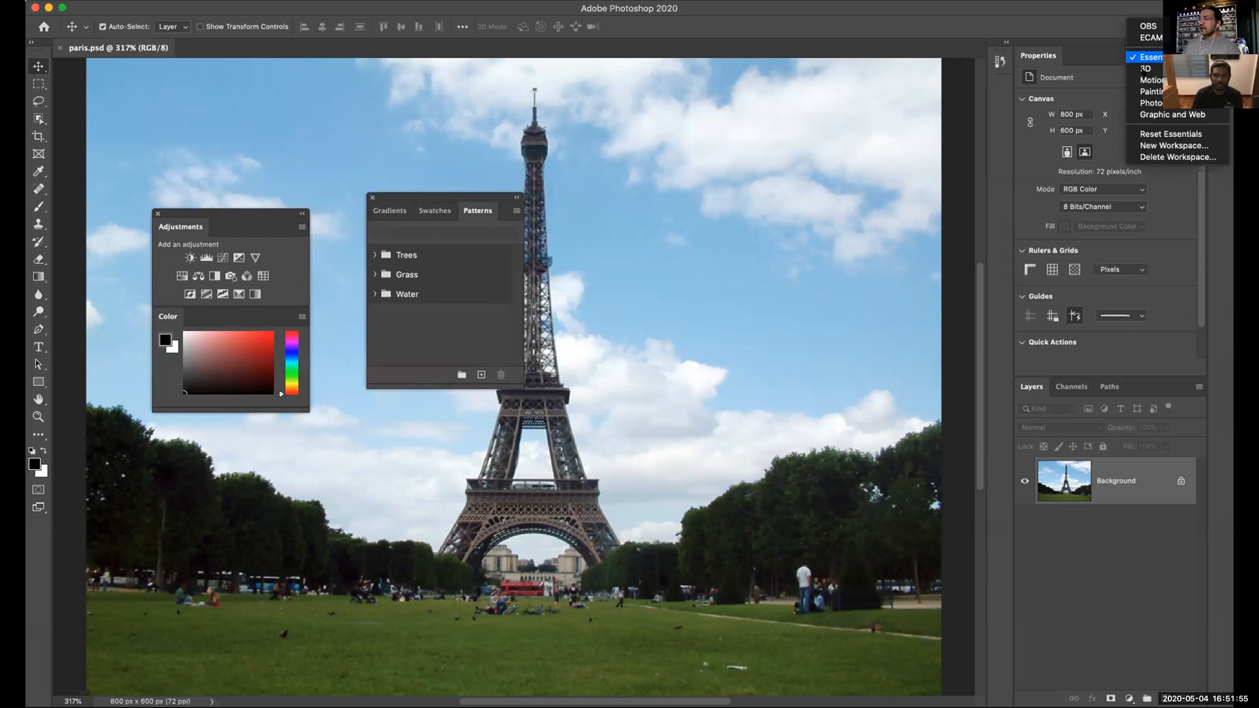
pyautogui.click(1152, 134)
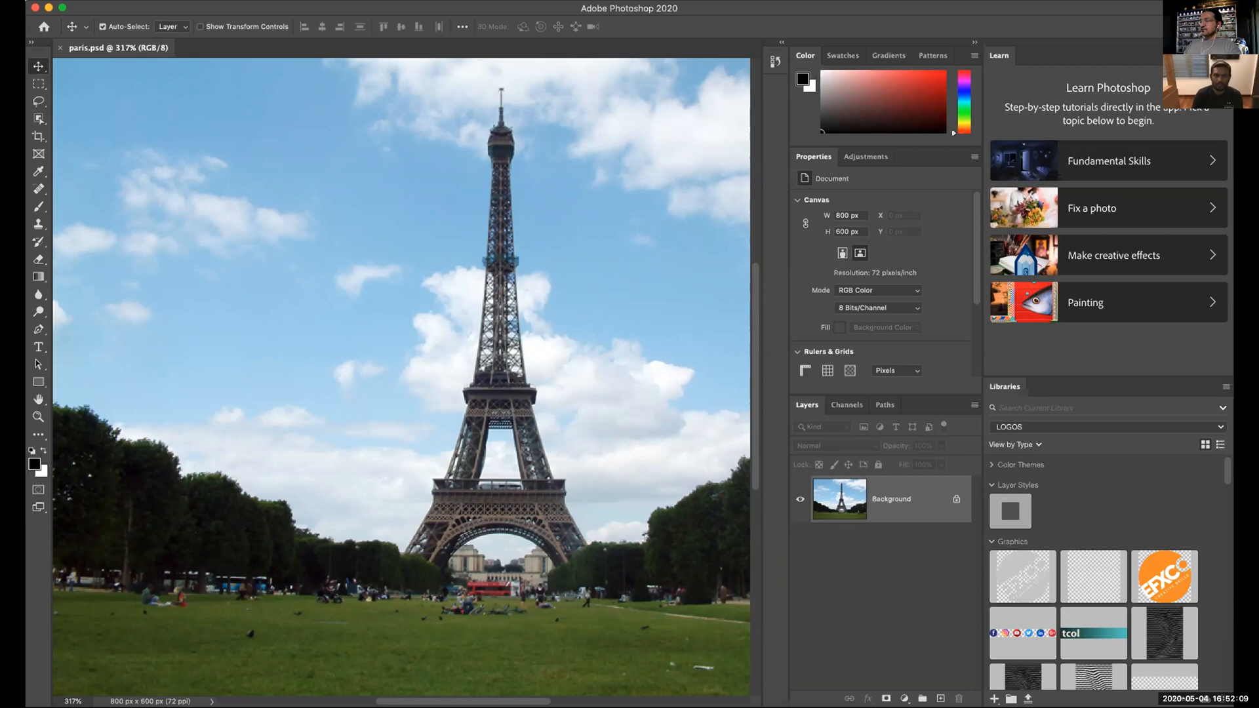
pyautogui.click(1225, 42)
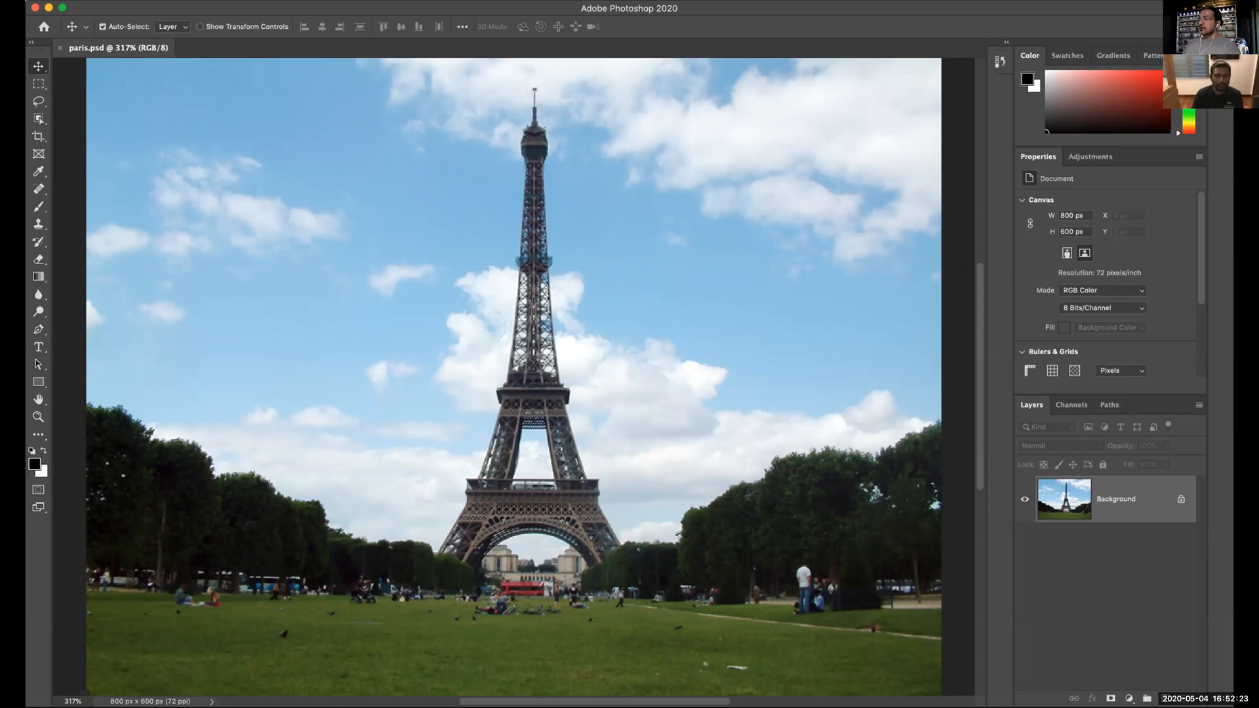
# Save the current panel layout as a new workspace named HK.
pyautogui.click(1177, 27)
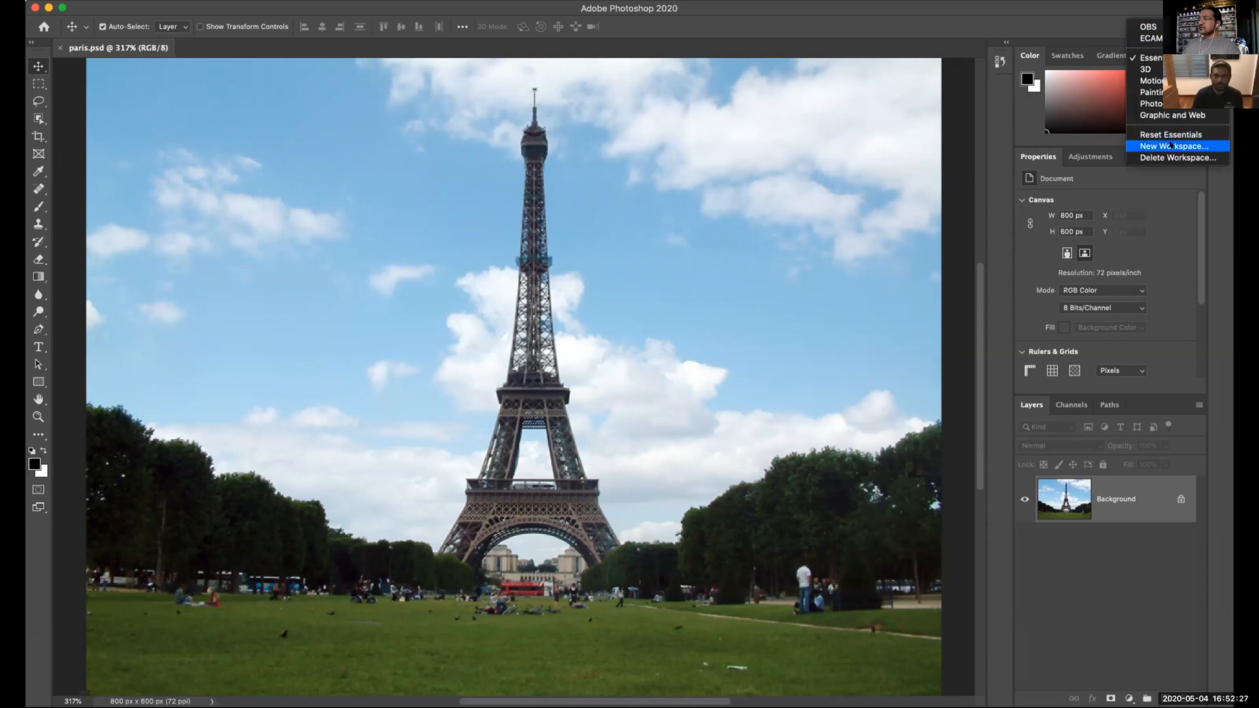
pyautogui.click(1171, 146)
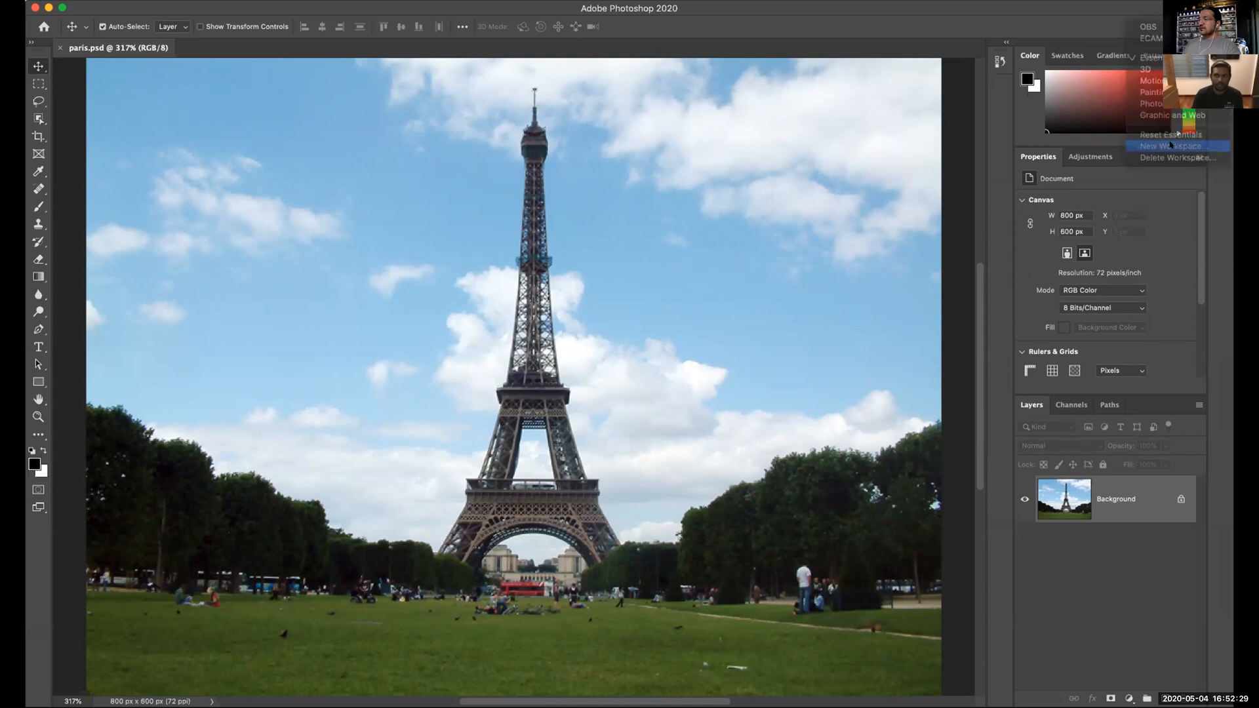
pyautogui.press('BackSpace')
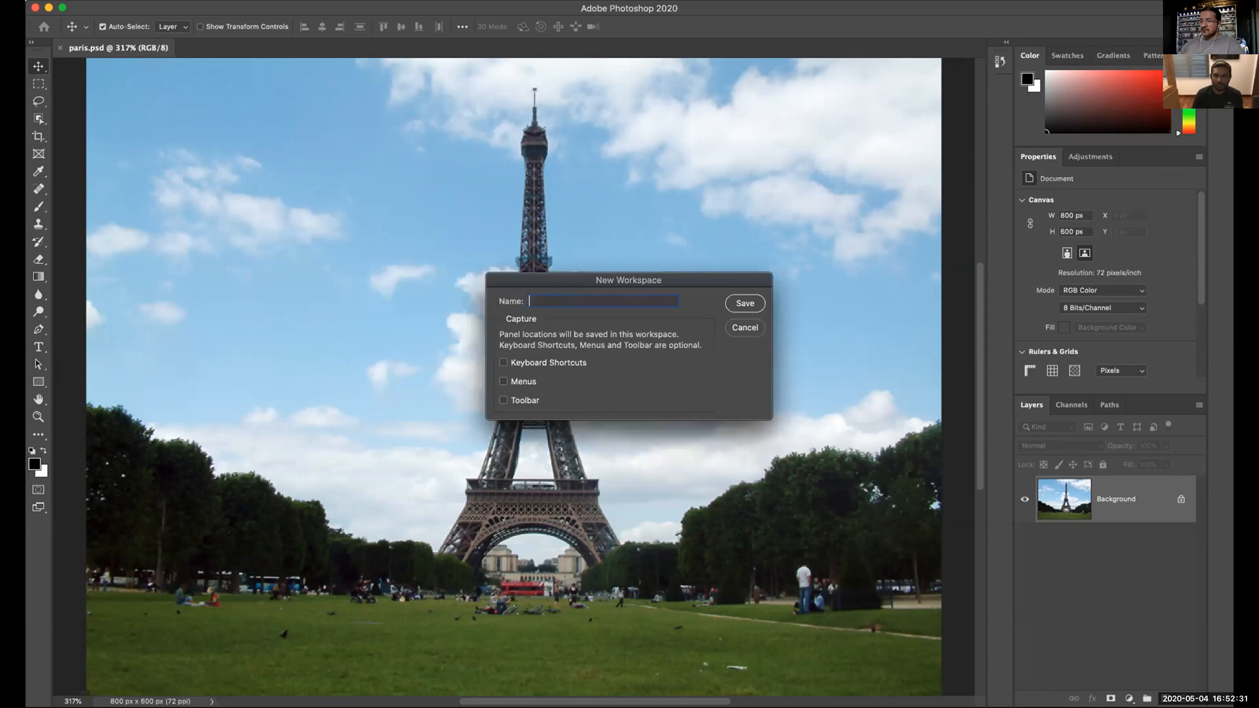
pyautogui.write('HK')
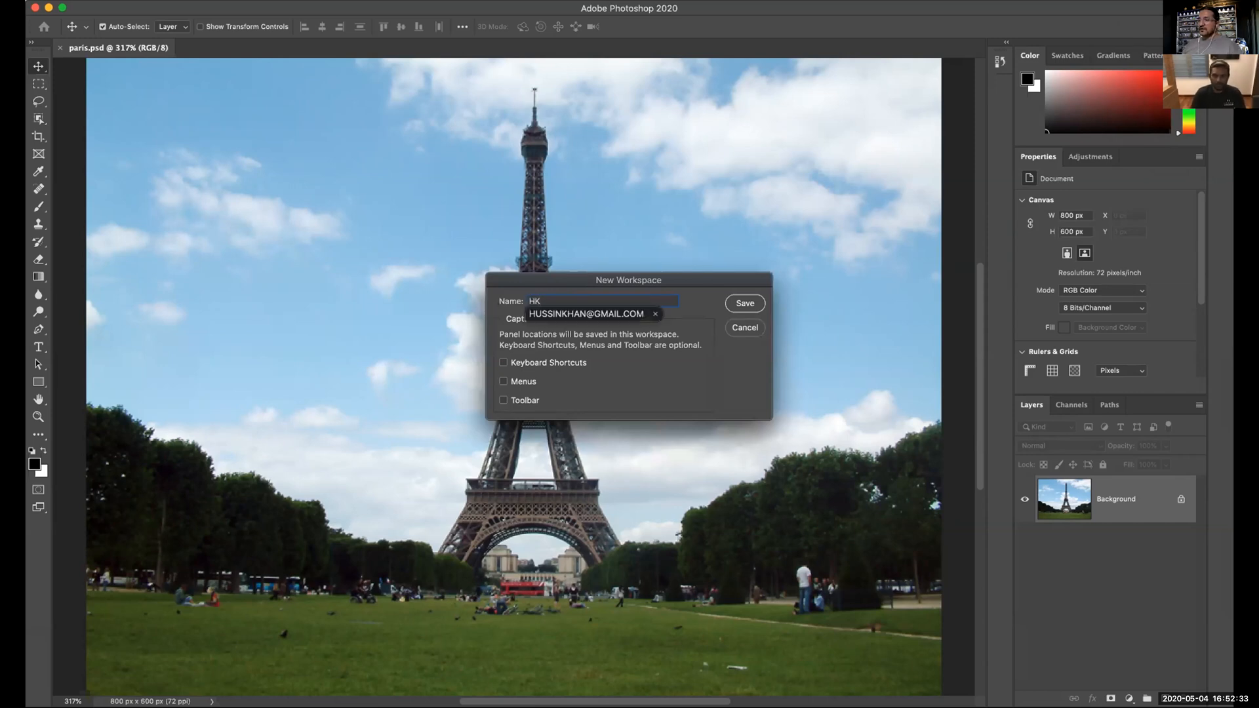
pyautogui.click(655, 316)
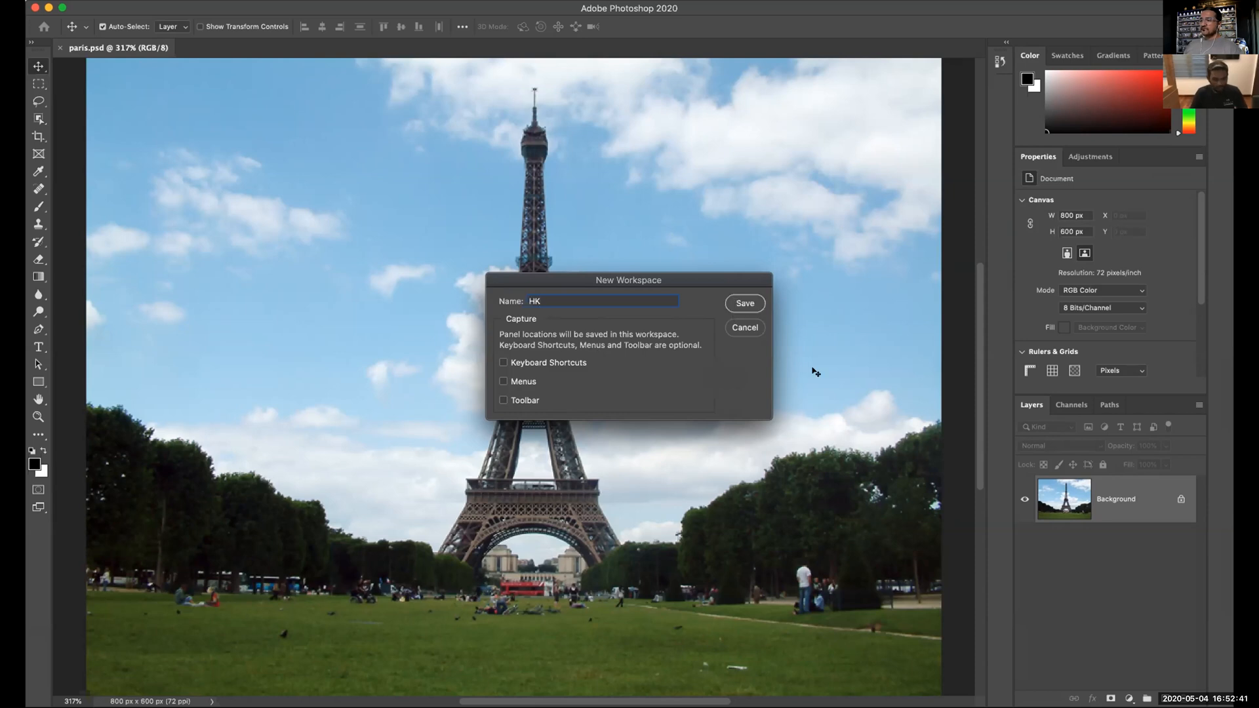
pyautogui.press('Return')
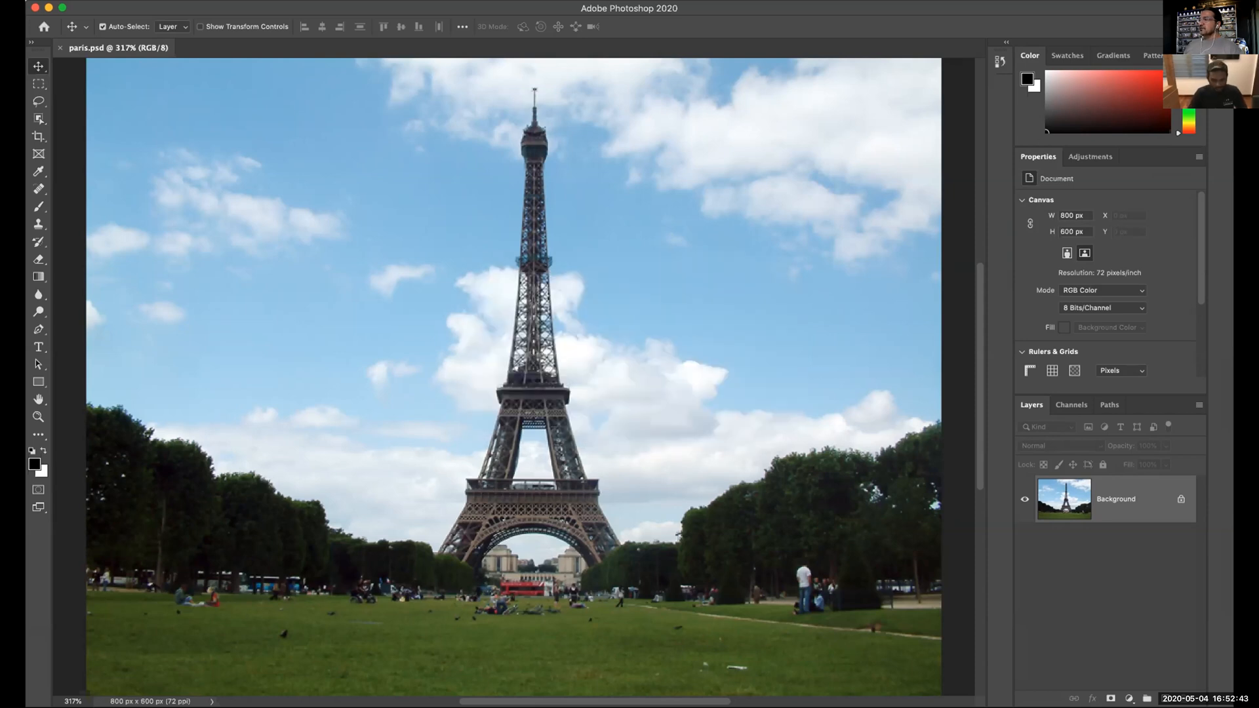
# Switch to the Essentials workspace, reset it to its defaults, and return to the HK workspace.
pyautogui.click(1144, 27)
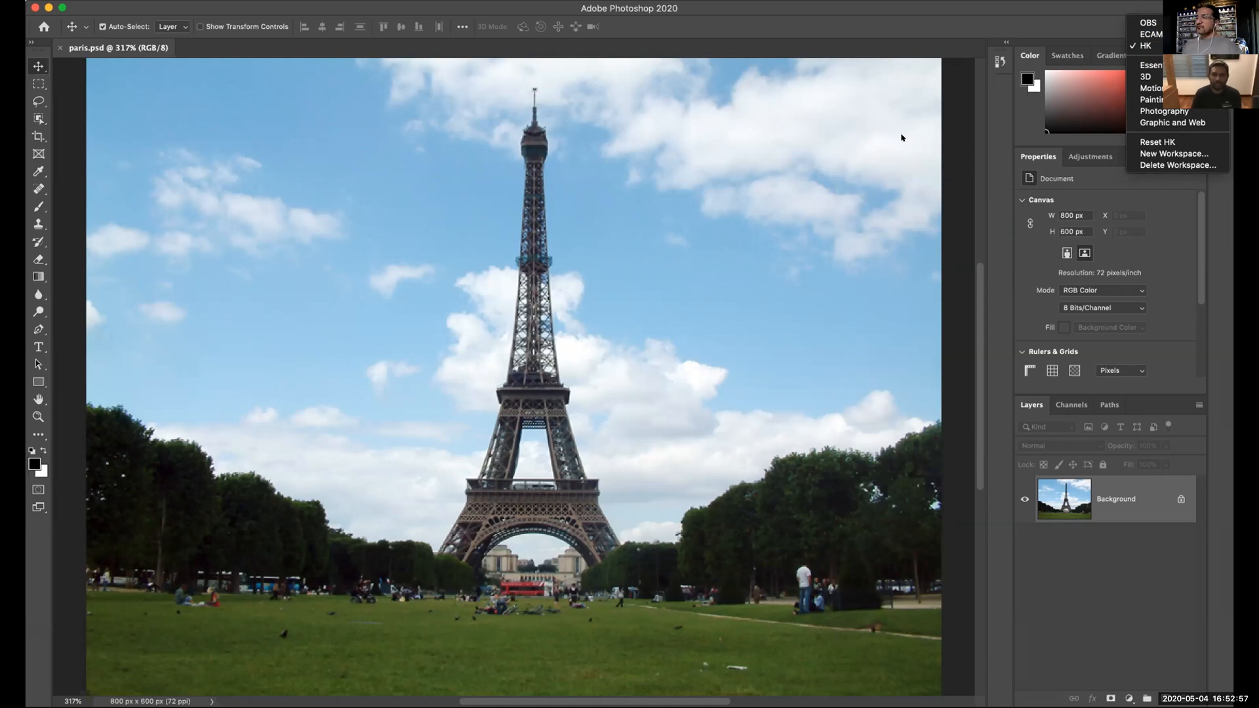
pyautogui.click(1140, 43)
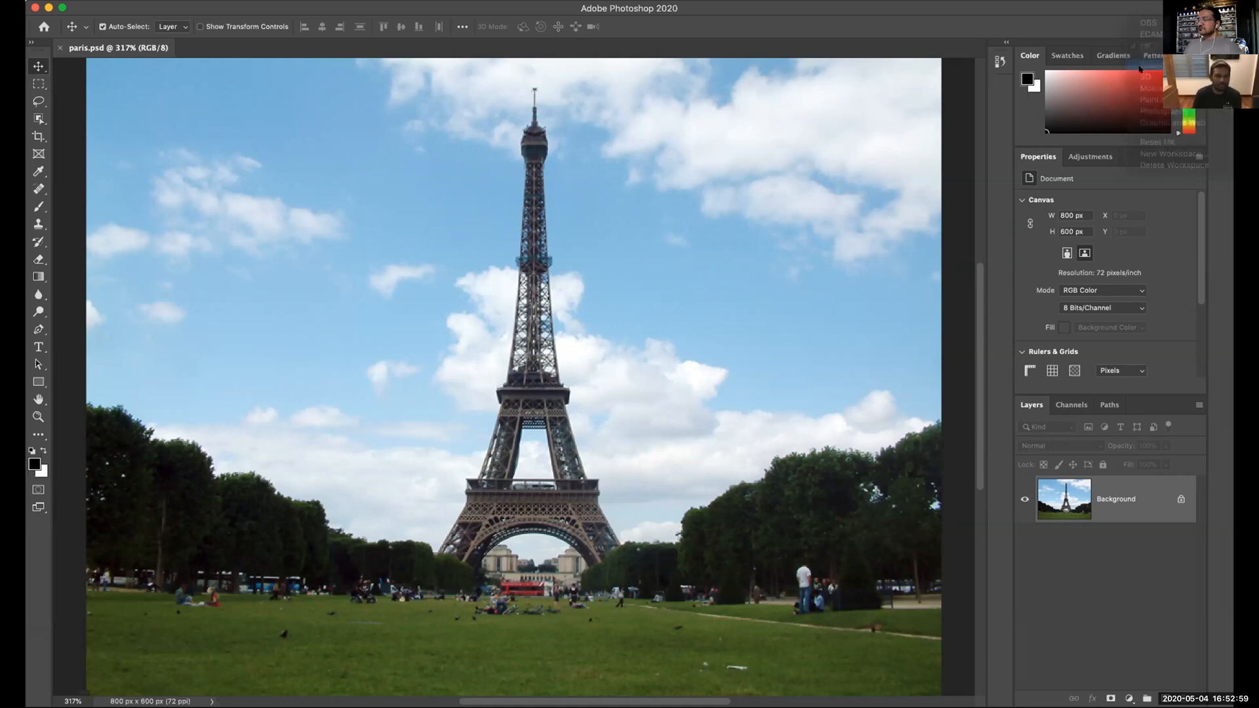
pyautogui.click(1185, 26)
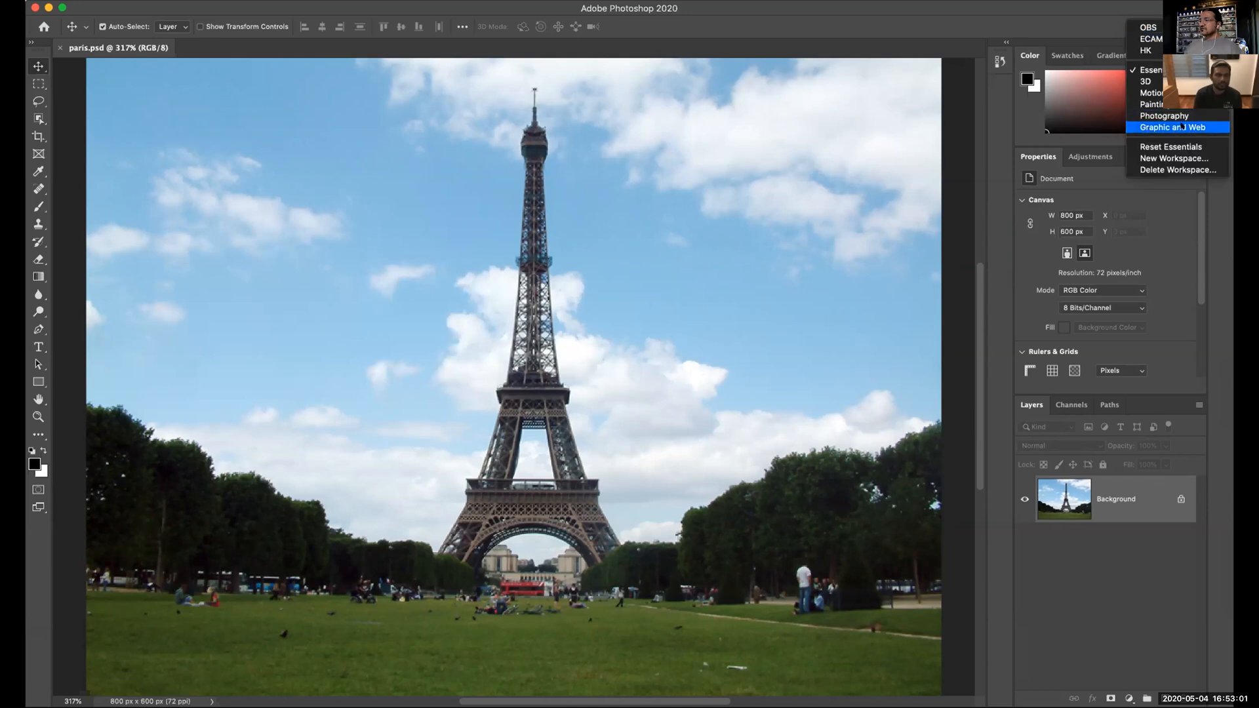
pyautogui.click(1174, 144)
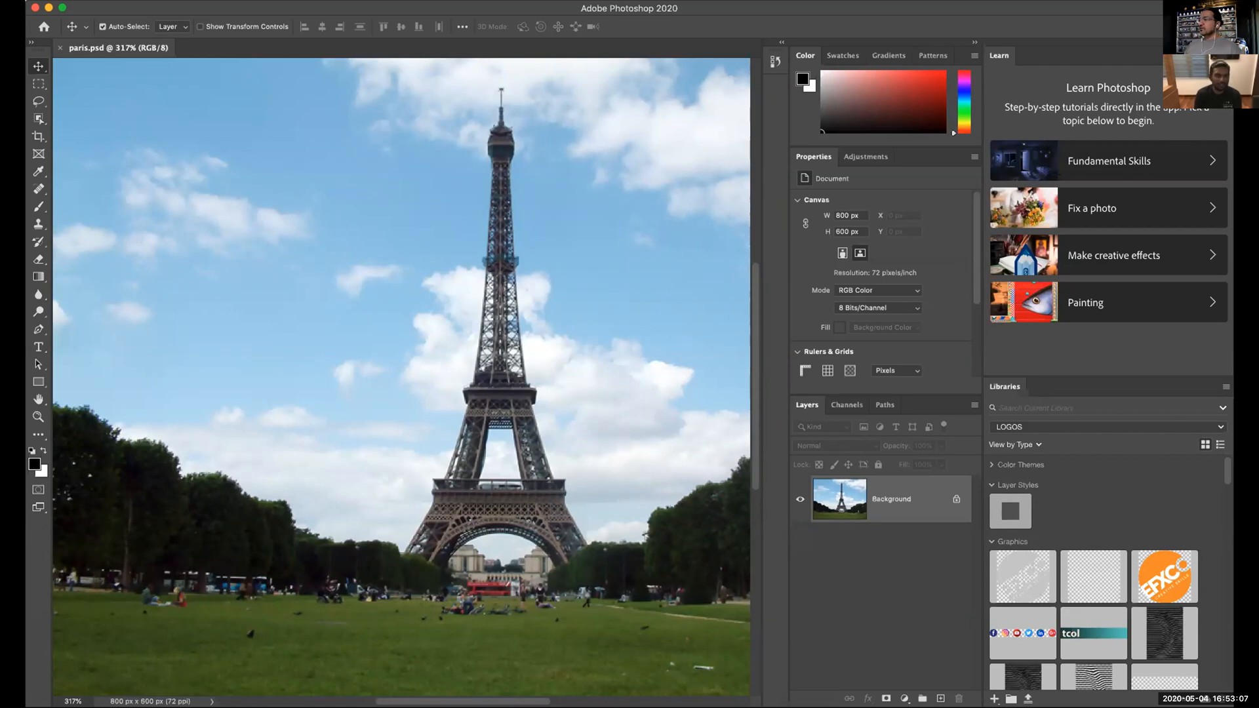
pyautogui.click(1185, 27)
pyautogui.click(1180, 46)
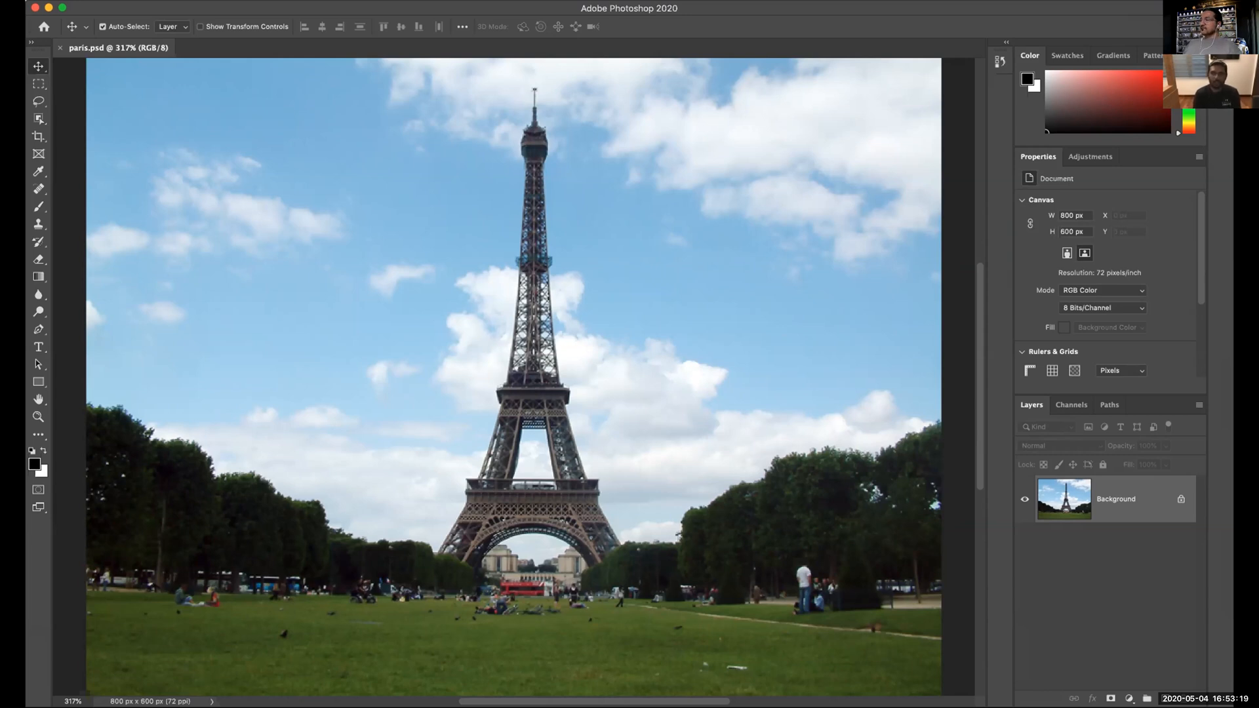
# Preview the Painting, Photography, and Graphic and Web workspaces in turn, and return to the HK workspace.
pyautogui.click(1216, 27)
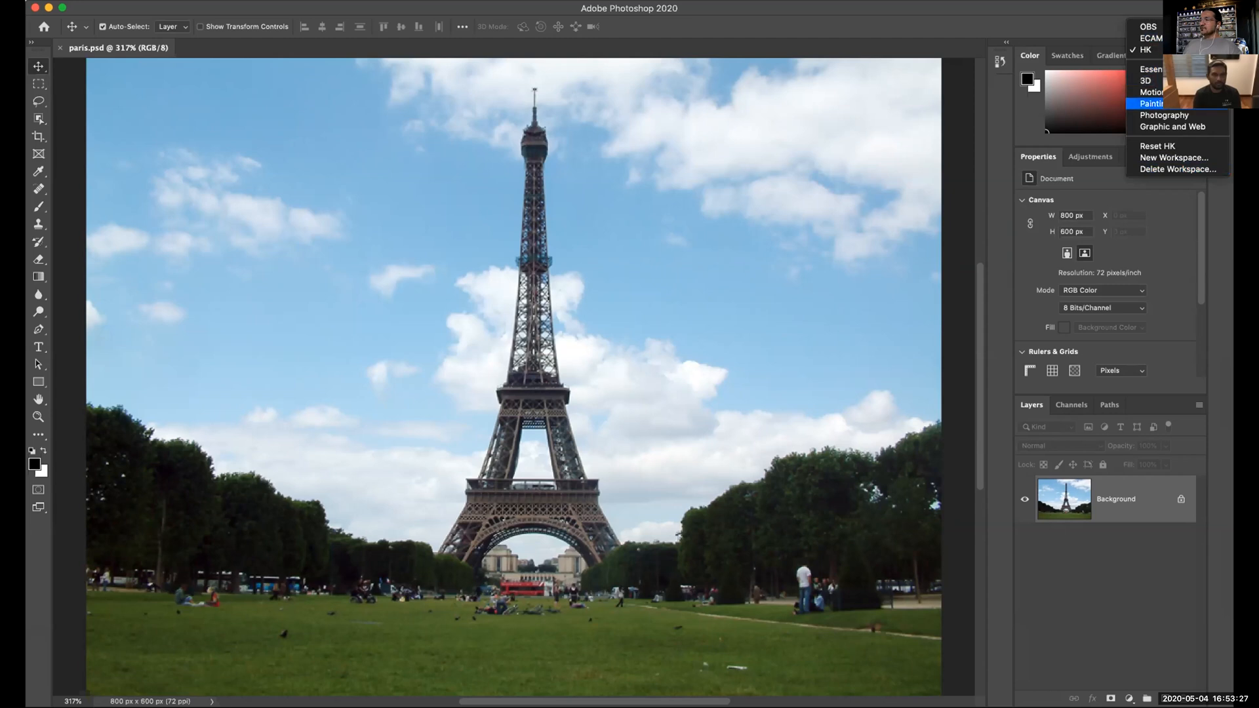
pyautogui.click(1151, 103)
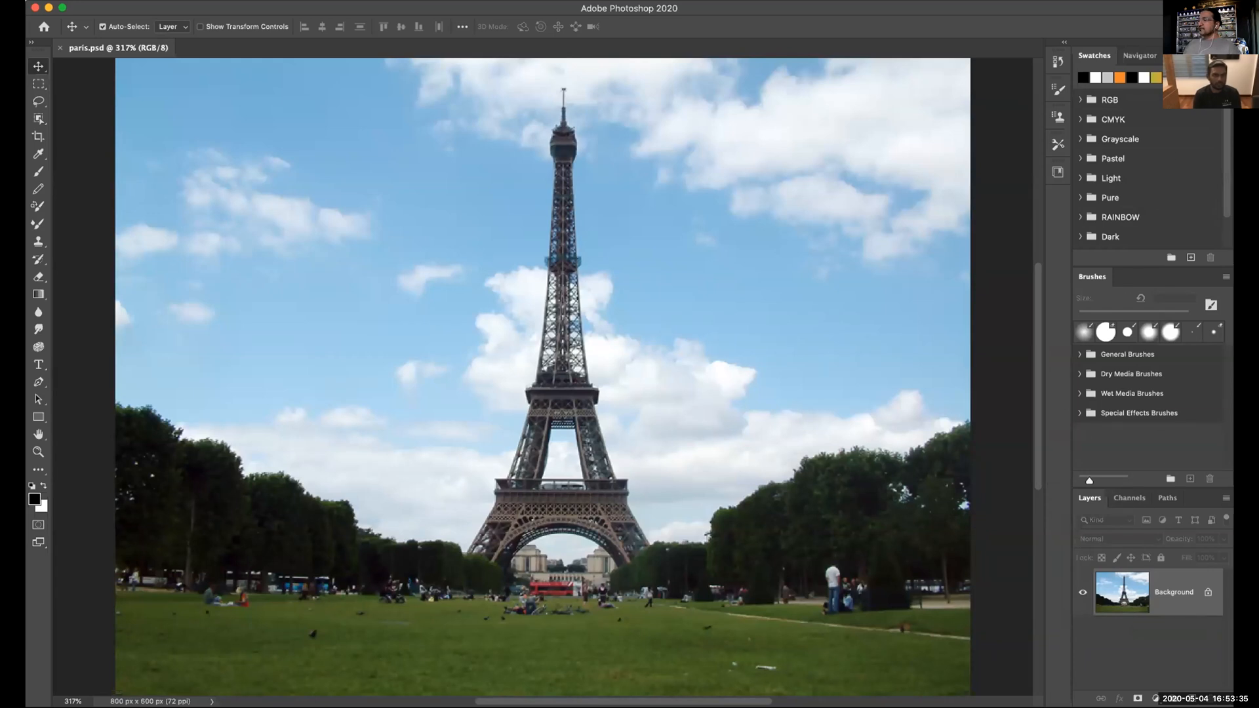
pyautogui.click(1214, 26)
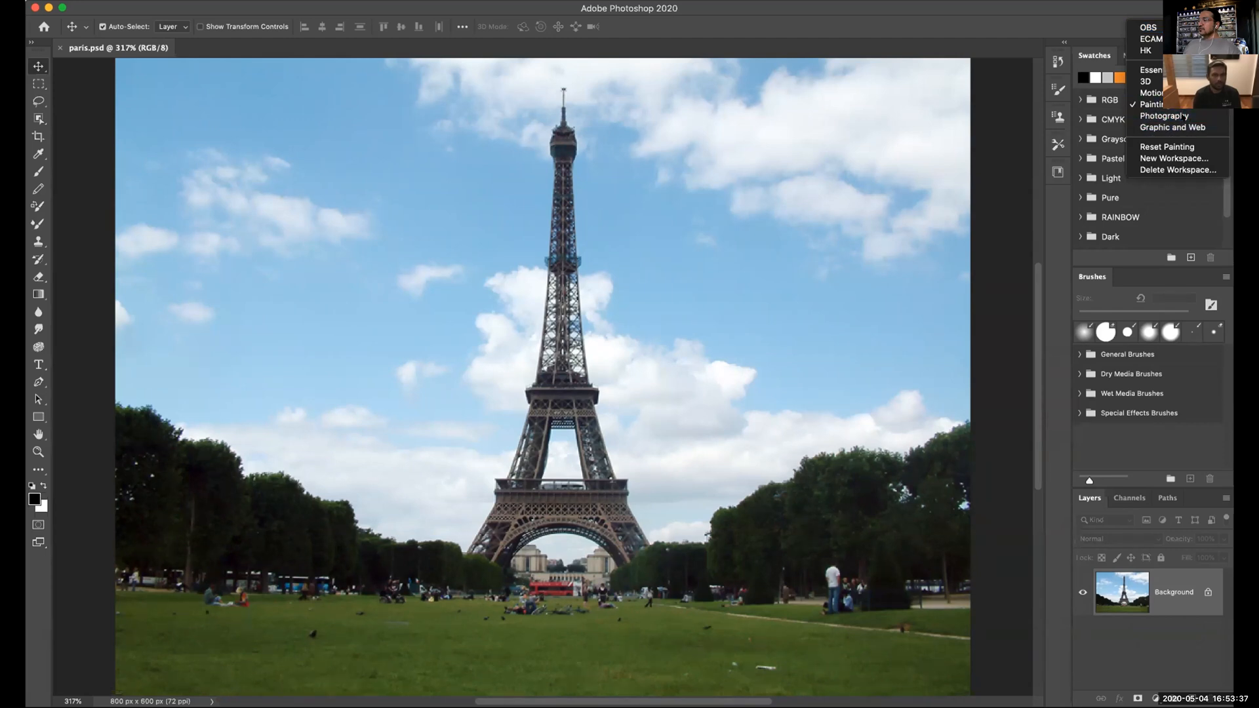
pyautogui.click(1160, 115)
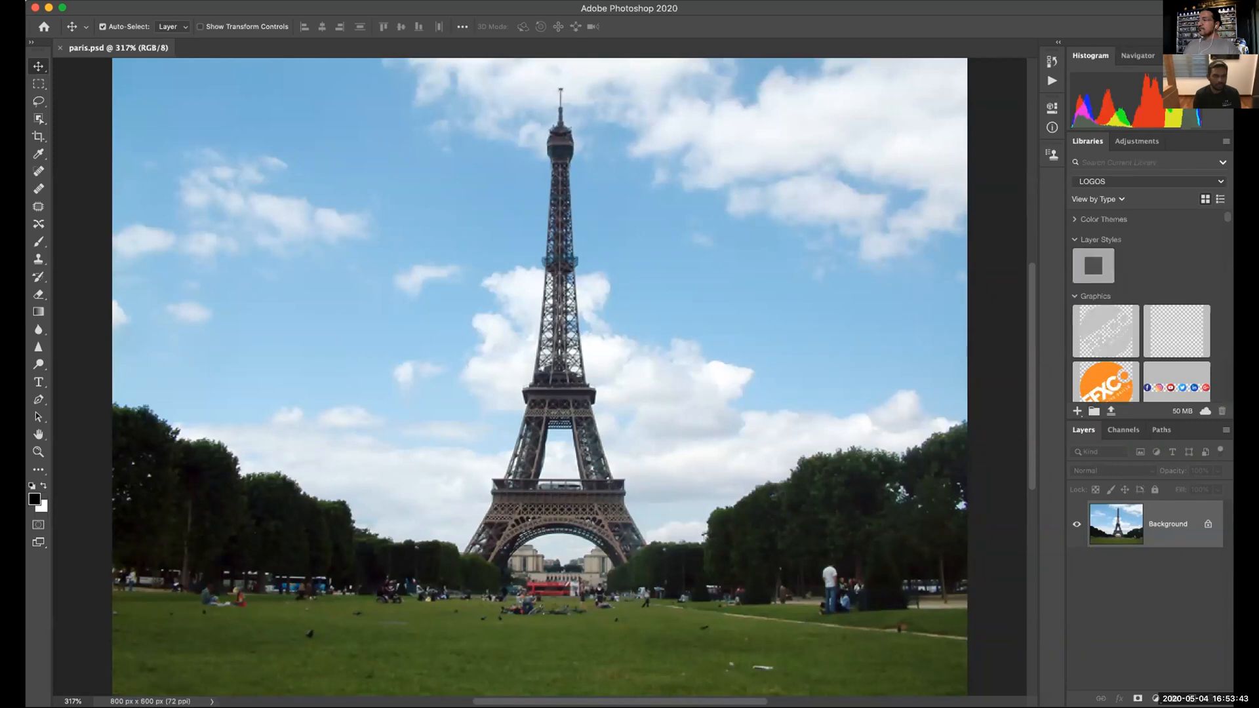
pyautogui.click(1219, 26)
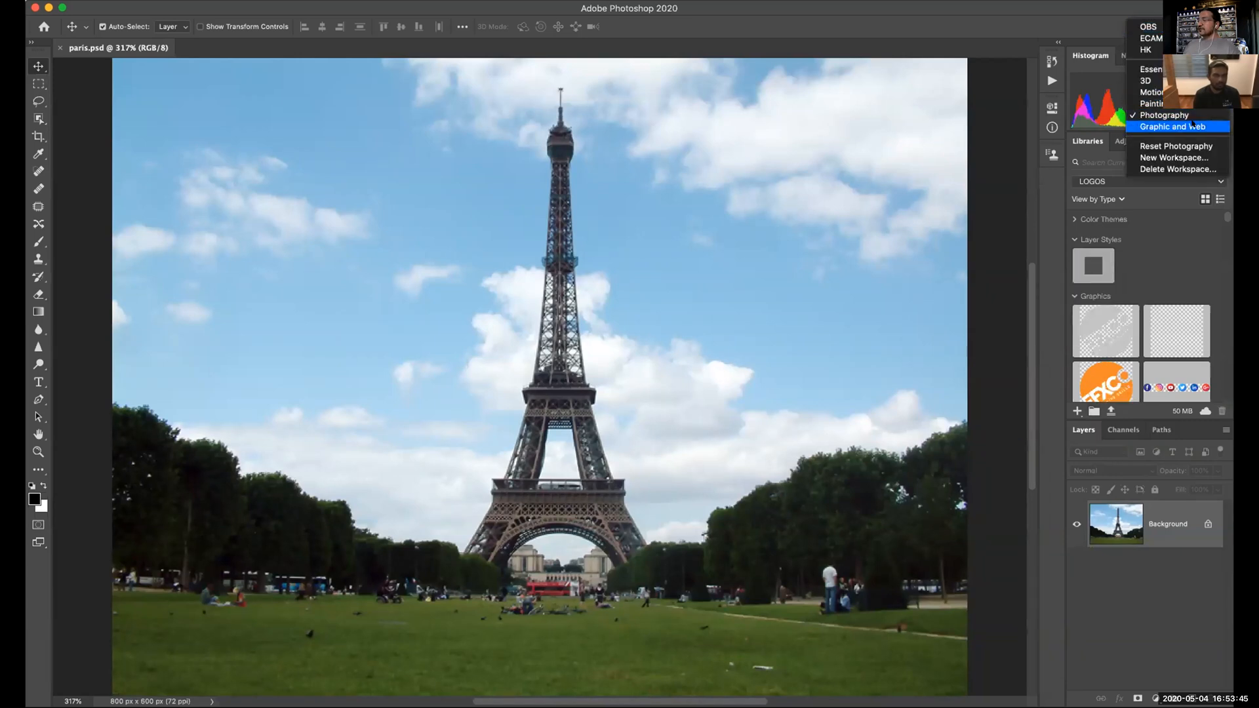
pyautogui.press('Return')
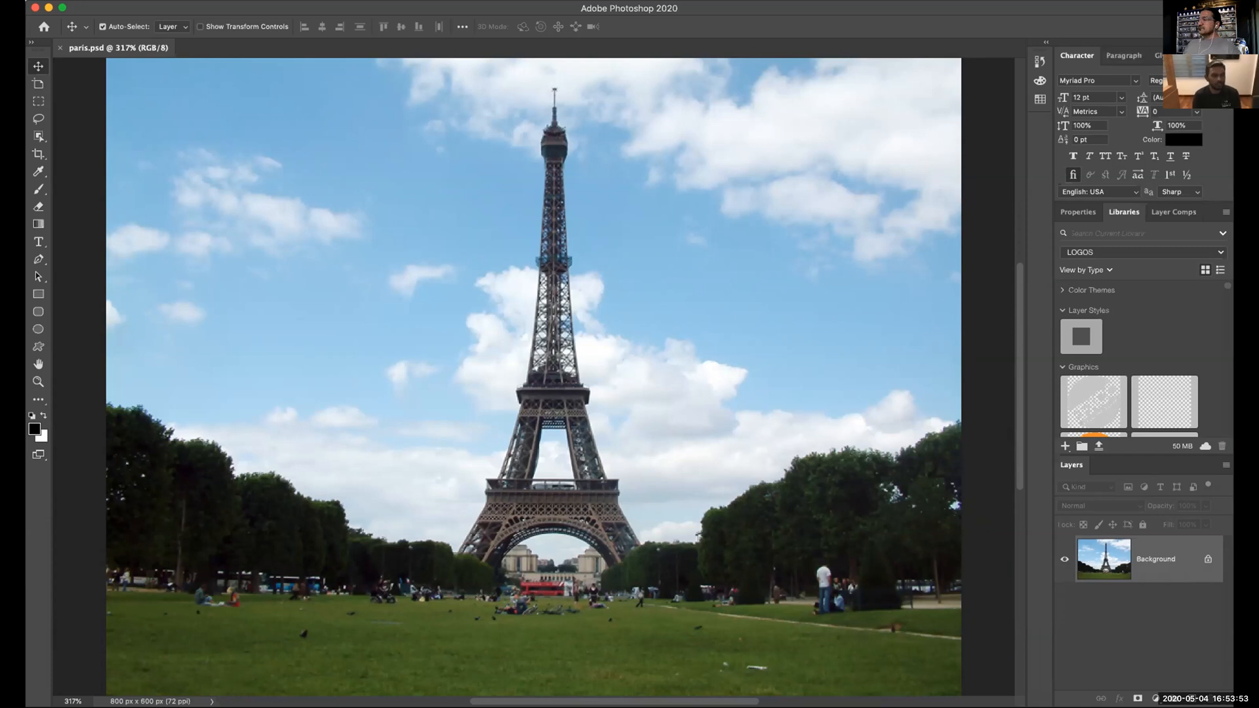
pyautogui.click(1214, 26)
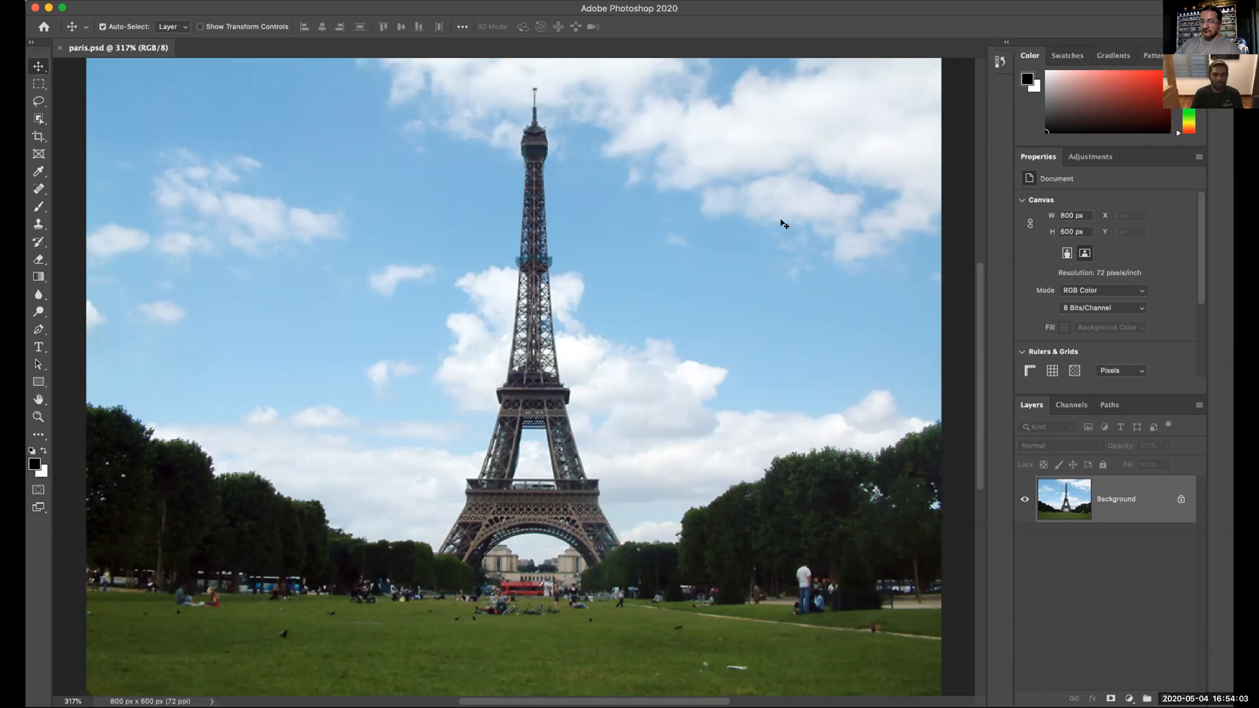
# Compare the Paris photo at 100% zoom and fitted to the screen, ending on the fitted view.
pyautogui.press('super+1')
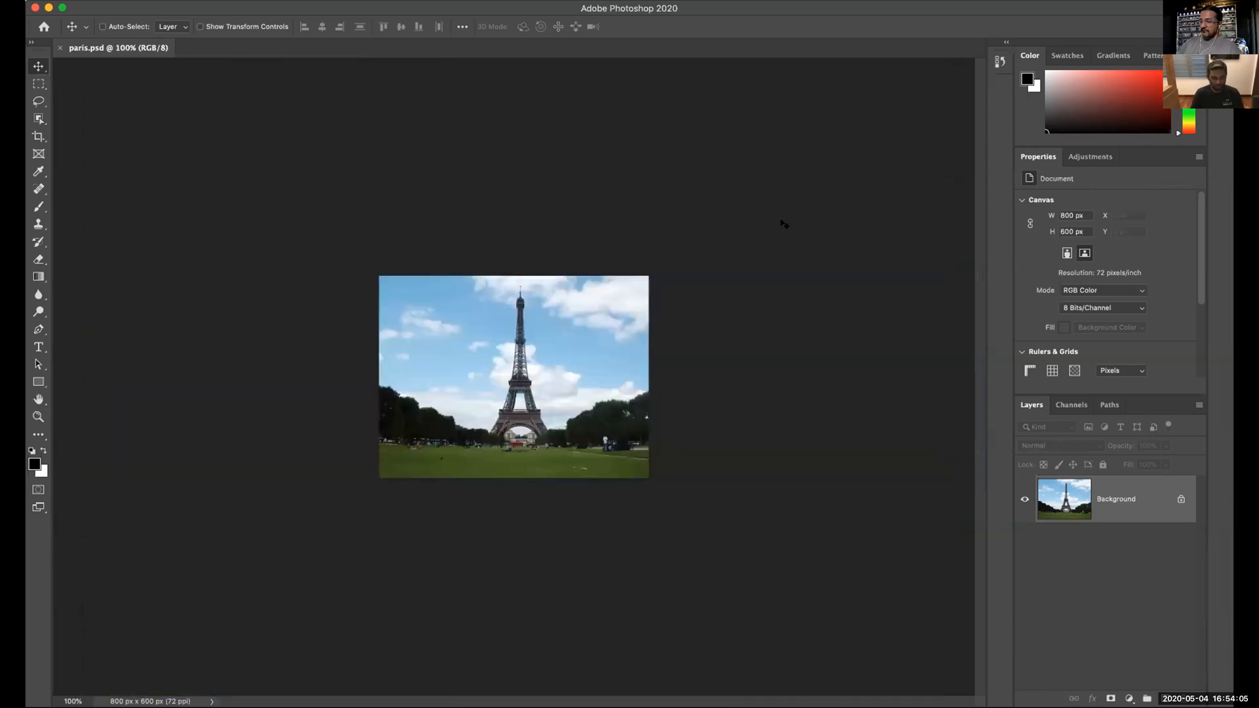
pyautogui.press('super+0')
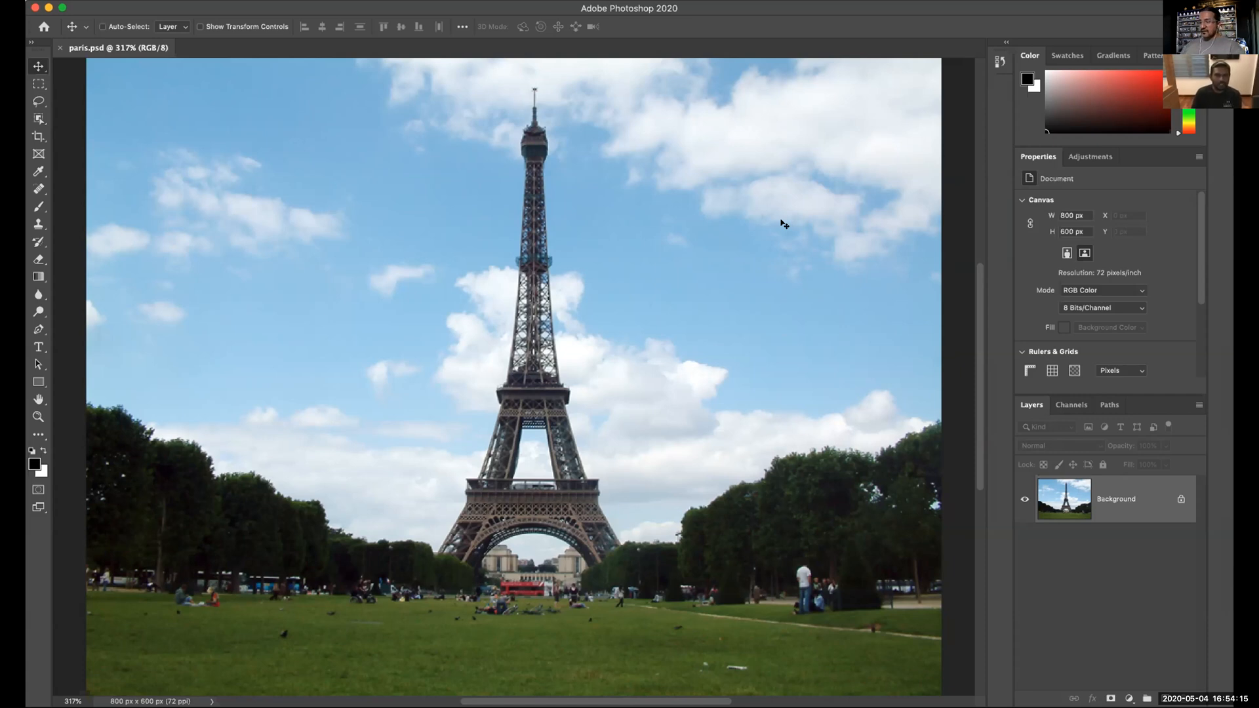
pyautogui.press('super+1')
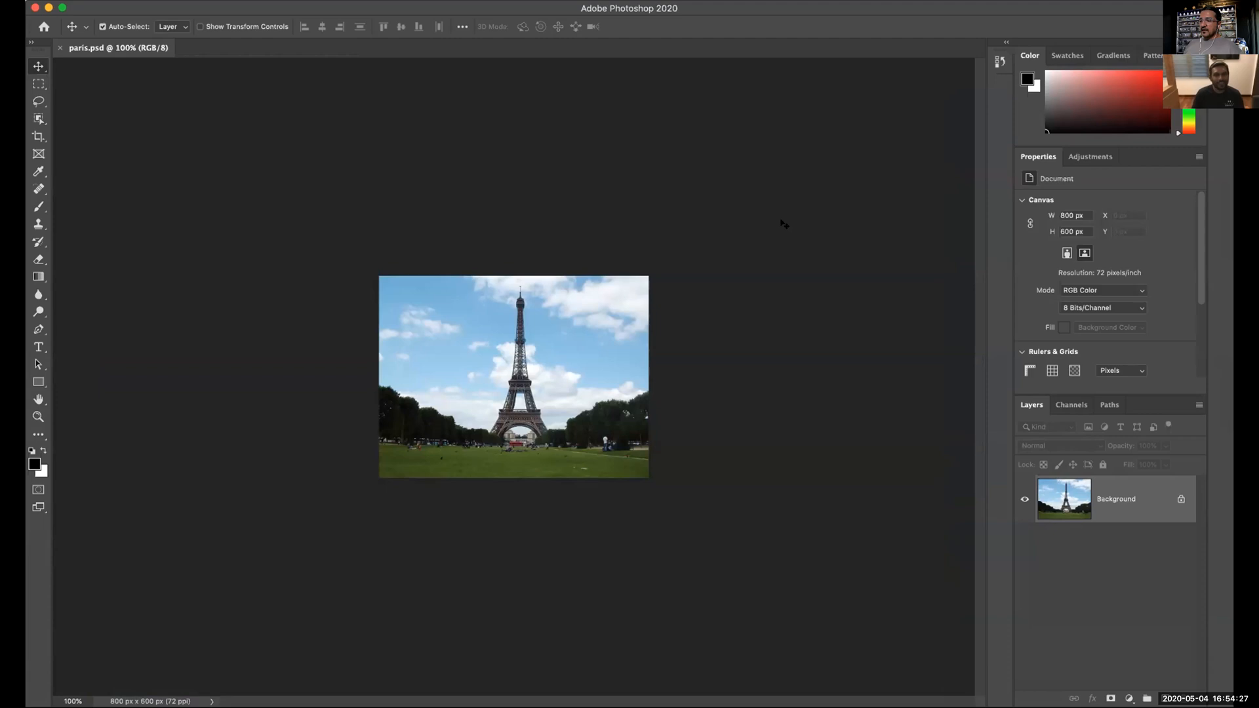
pyautogui.press('super+0')
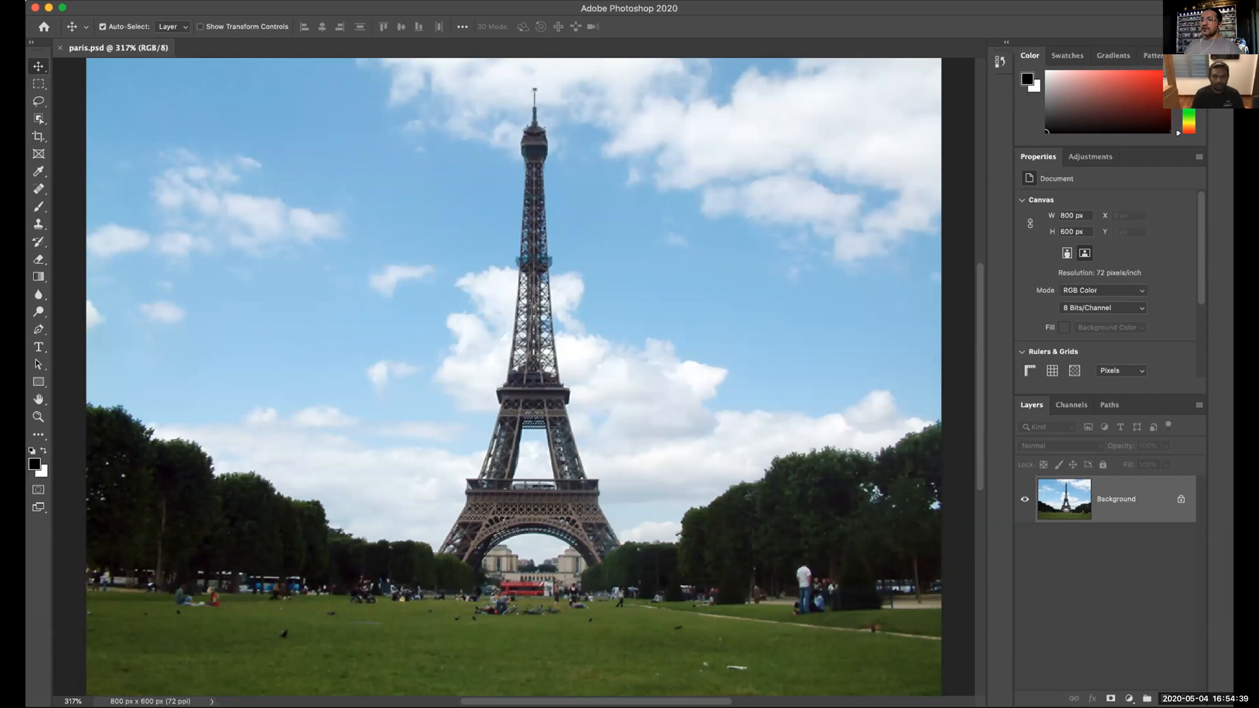
pyautogui.click(438, 2)
pyautogui.moveTo(459, 20)
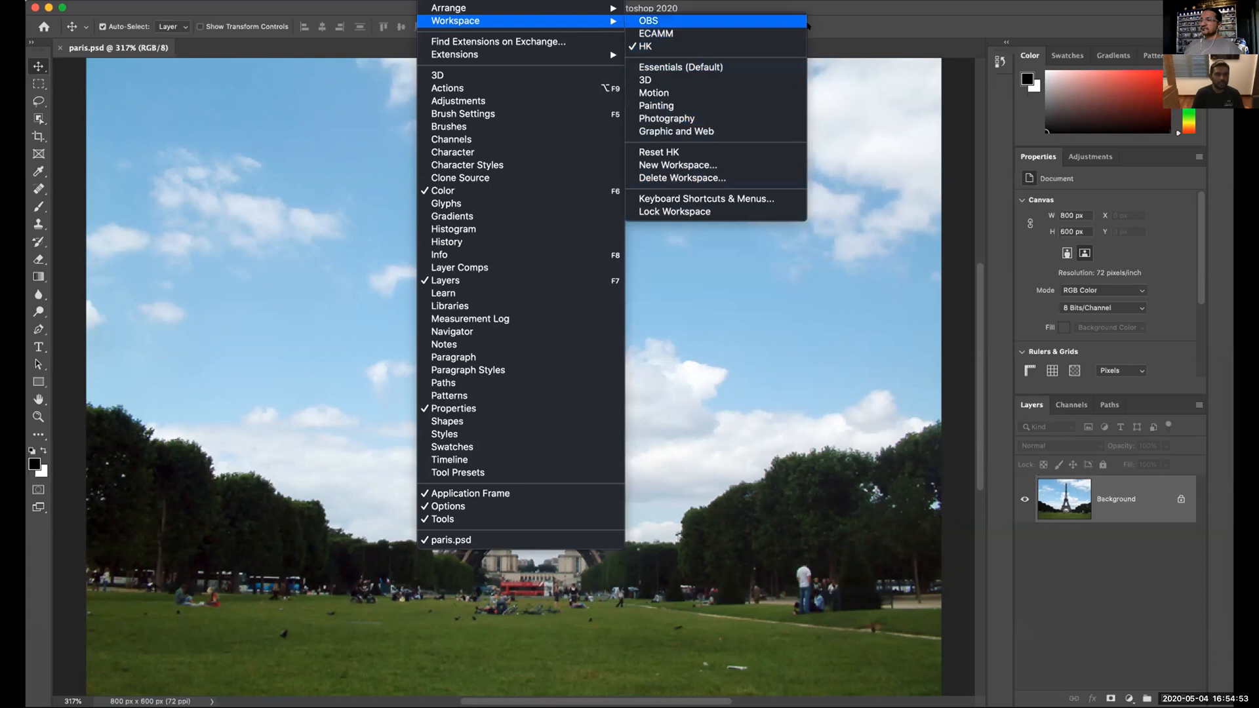
pyautogui.click(782, 220)
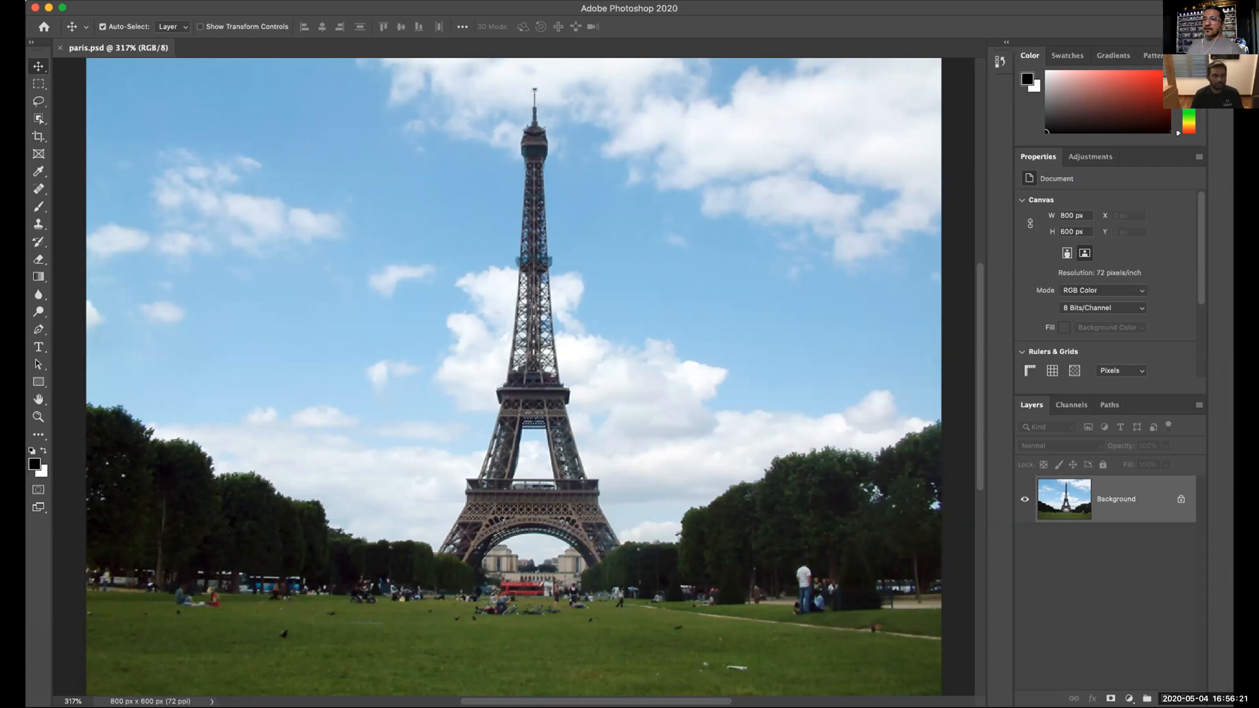
# Open vegas.jpg from the 02 Image Preparation folder inside 01 DEMO FILES.
pyautogui.click(132, 1)
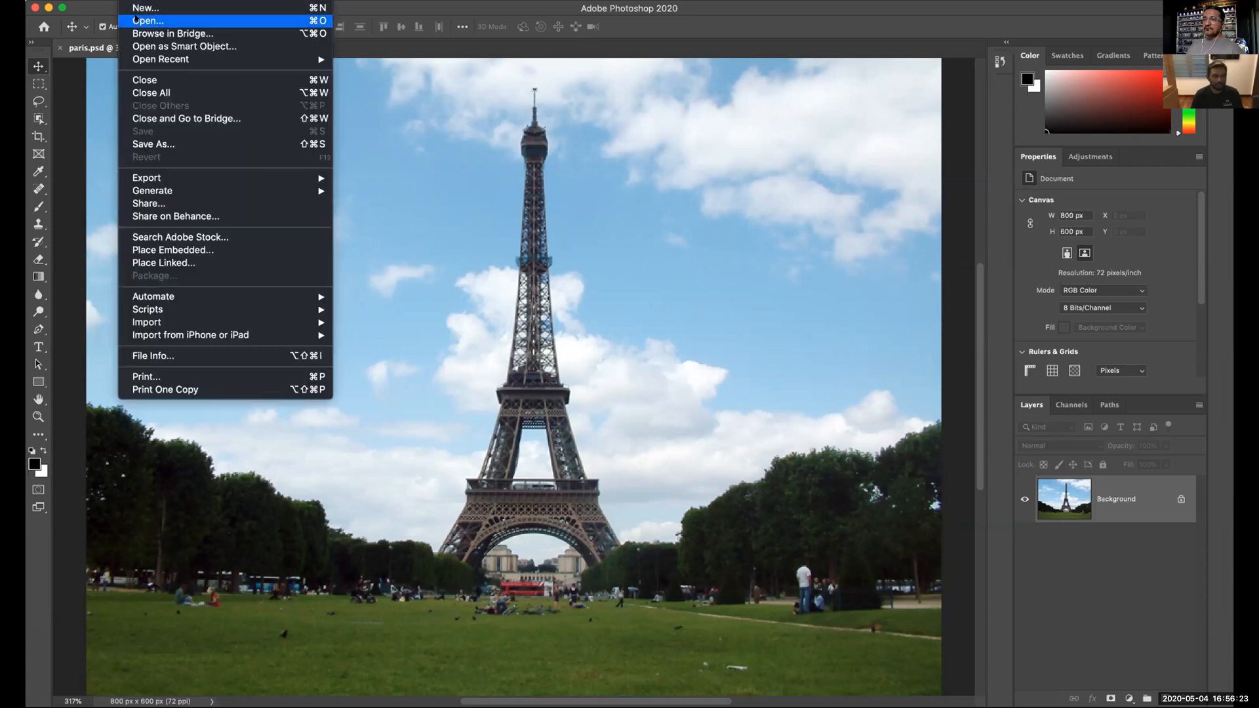
pyautogui.click(133, 20)
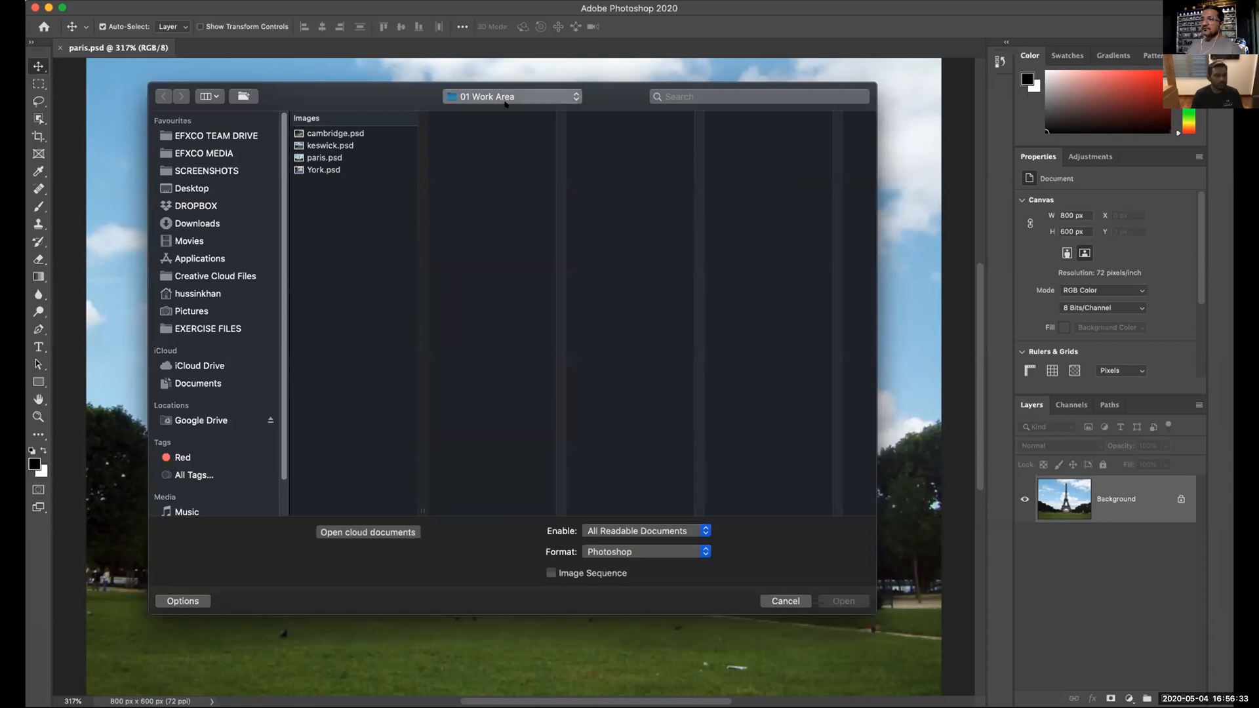
pyautogui.press('super+Up')
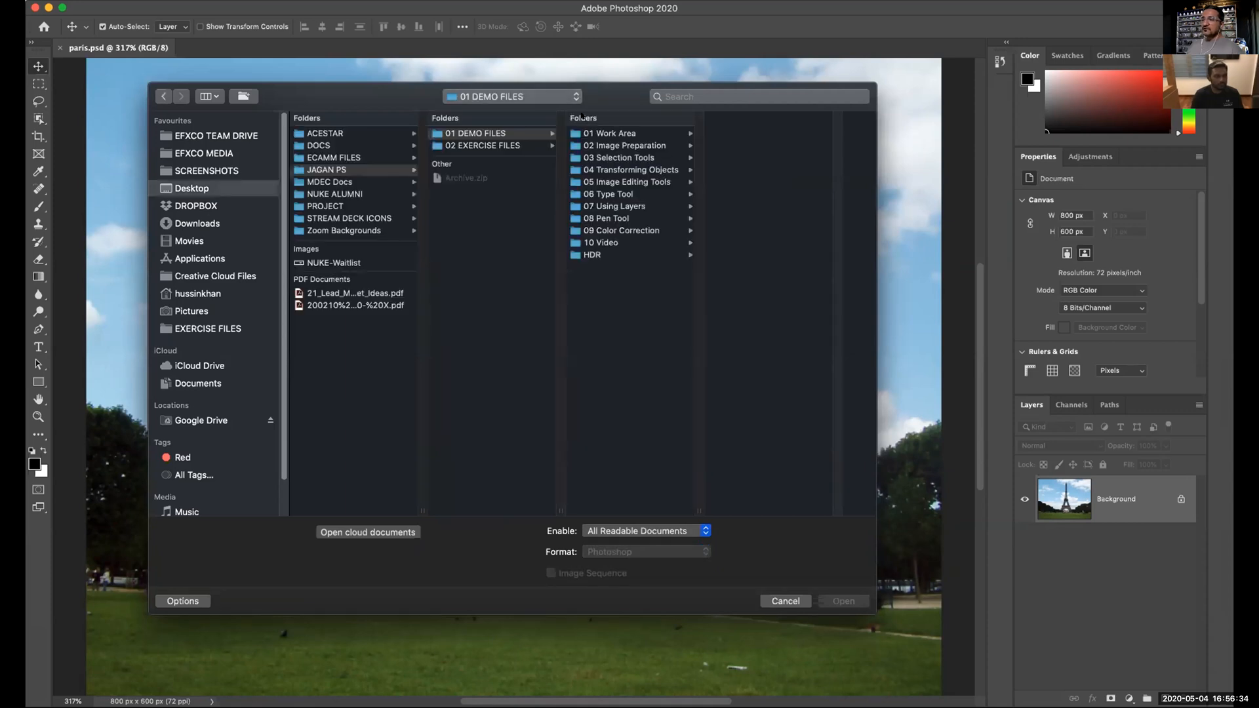
pyautogui.click(635, 145)
pyautogui.moveTo(603, 100); pyautogui.dragTo(601, 109)
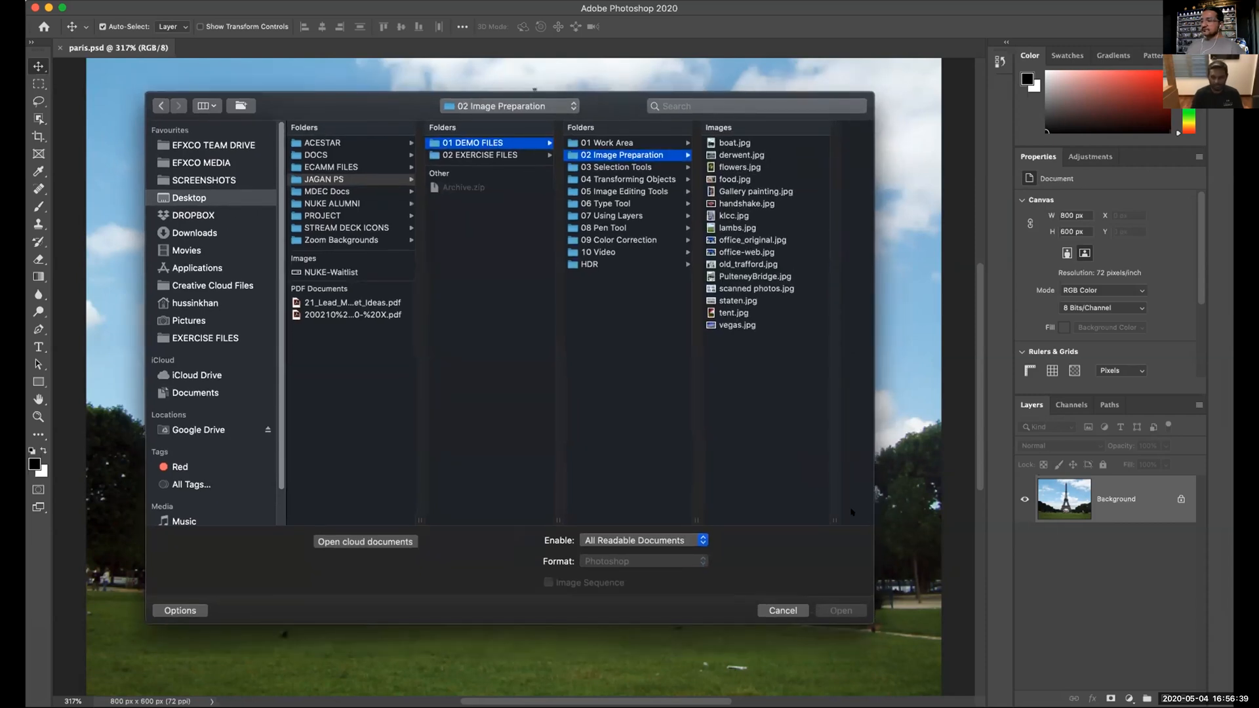
pyautogui.moveTo(838, 514); pyautogui.dragTo(858, 518)
pyautogui.click(730, 326)
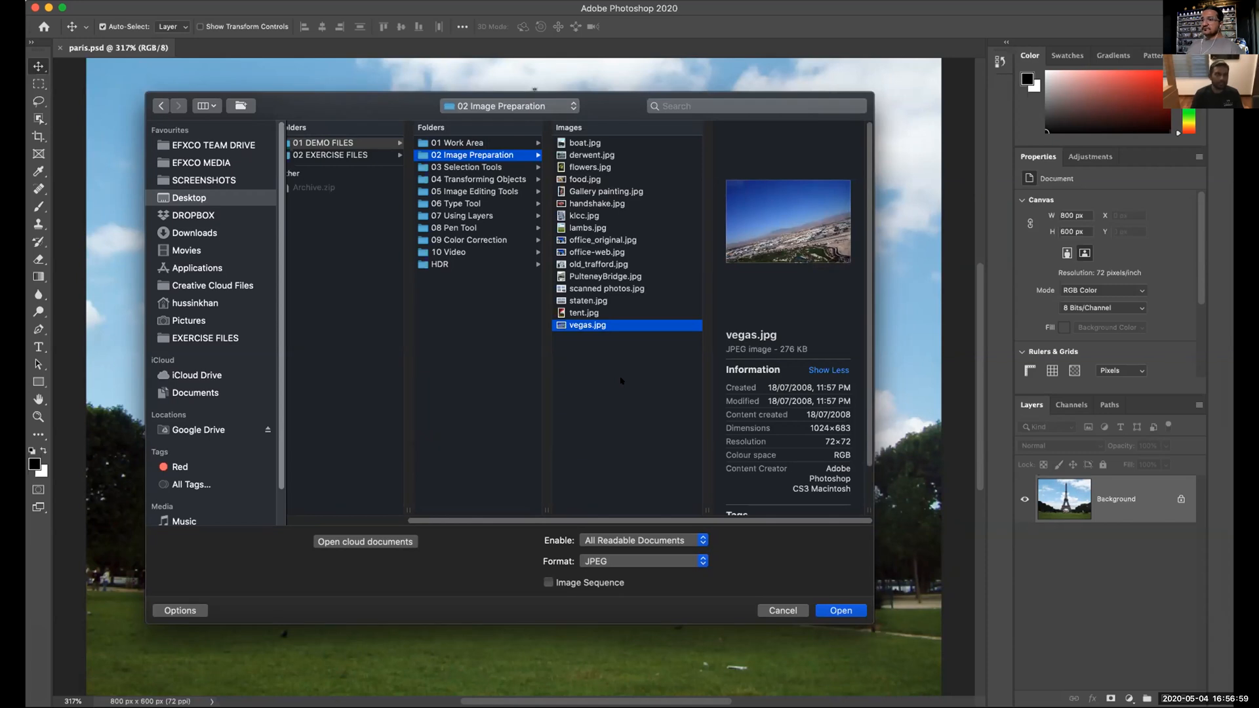
pyautogui.moveTo(614, 104); pyautogui.dragTo(633, 83)
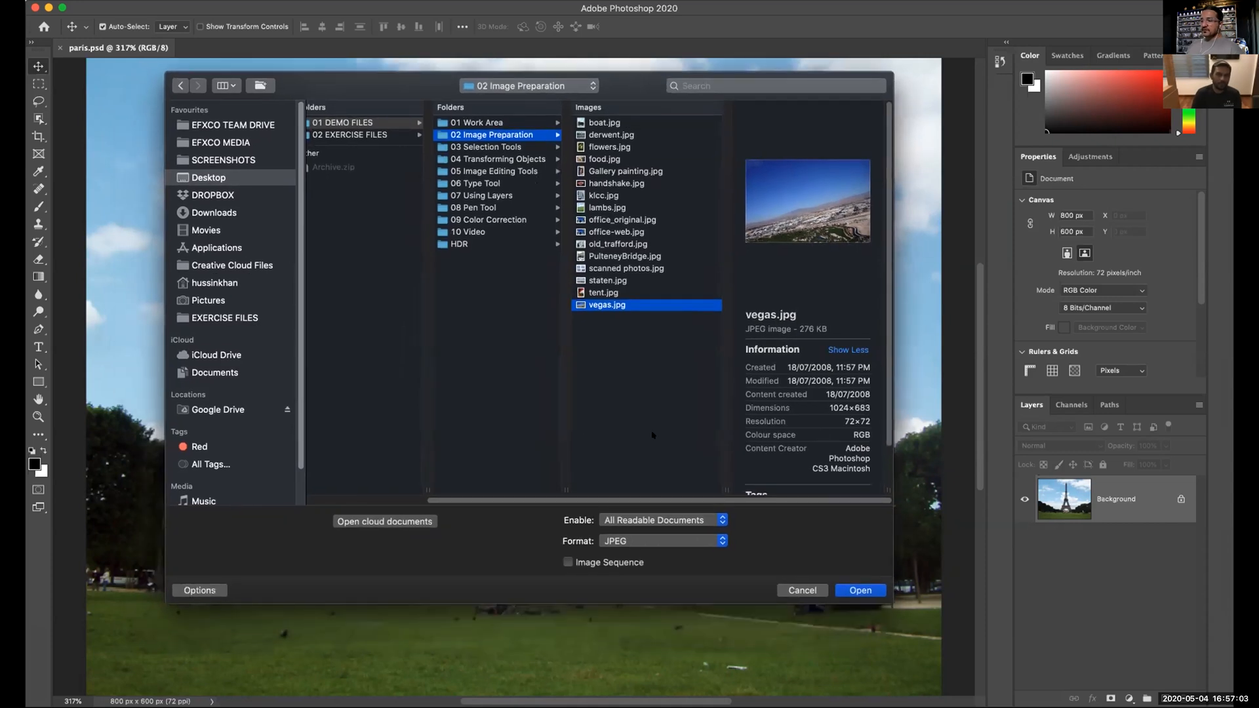
pyautogui.click(860, 590)
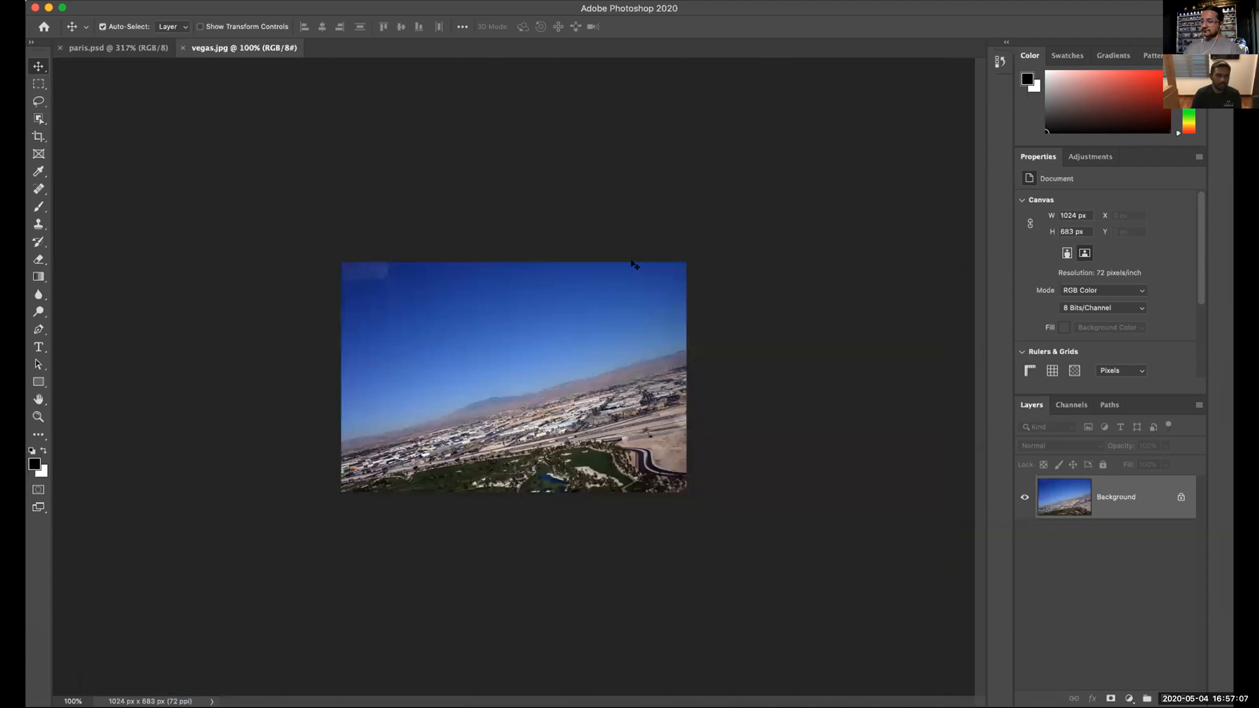
# Enlarge the view of vegas.jpg to 200% and close the image.
pyautogui.press('super')
pyautogui.press('super+equal')
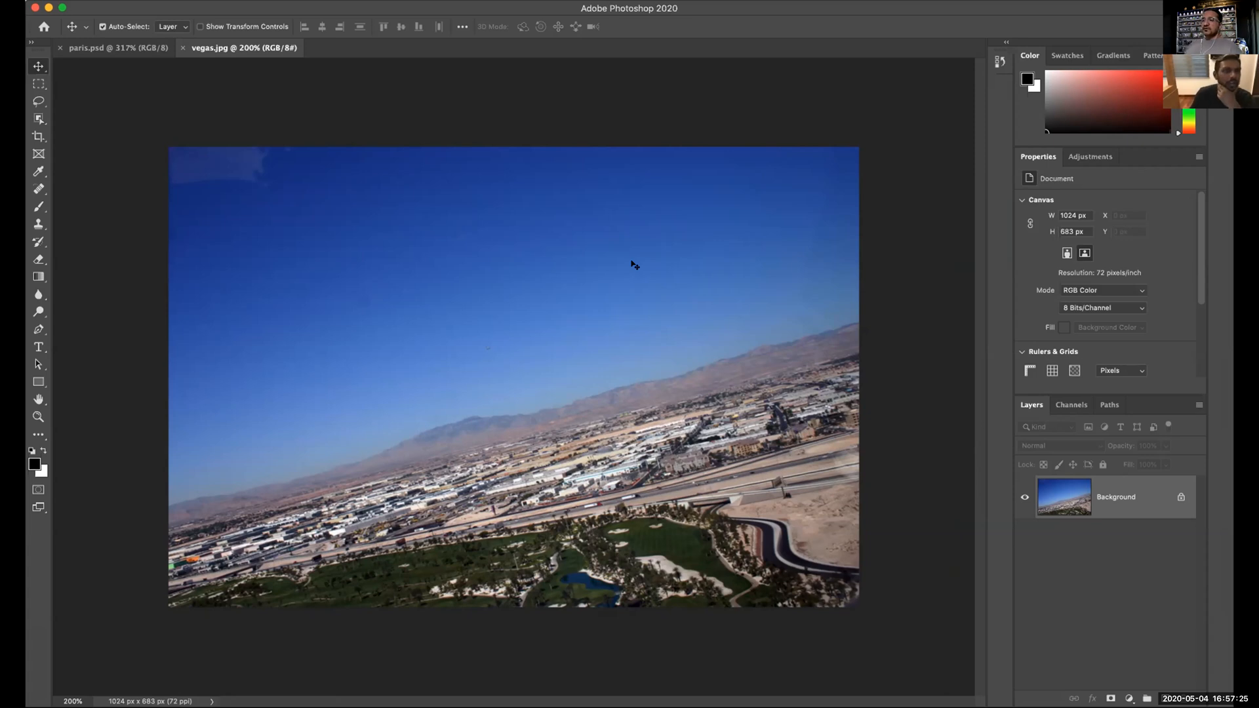
pyautogui.press('super+w')
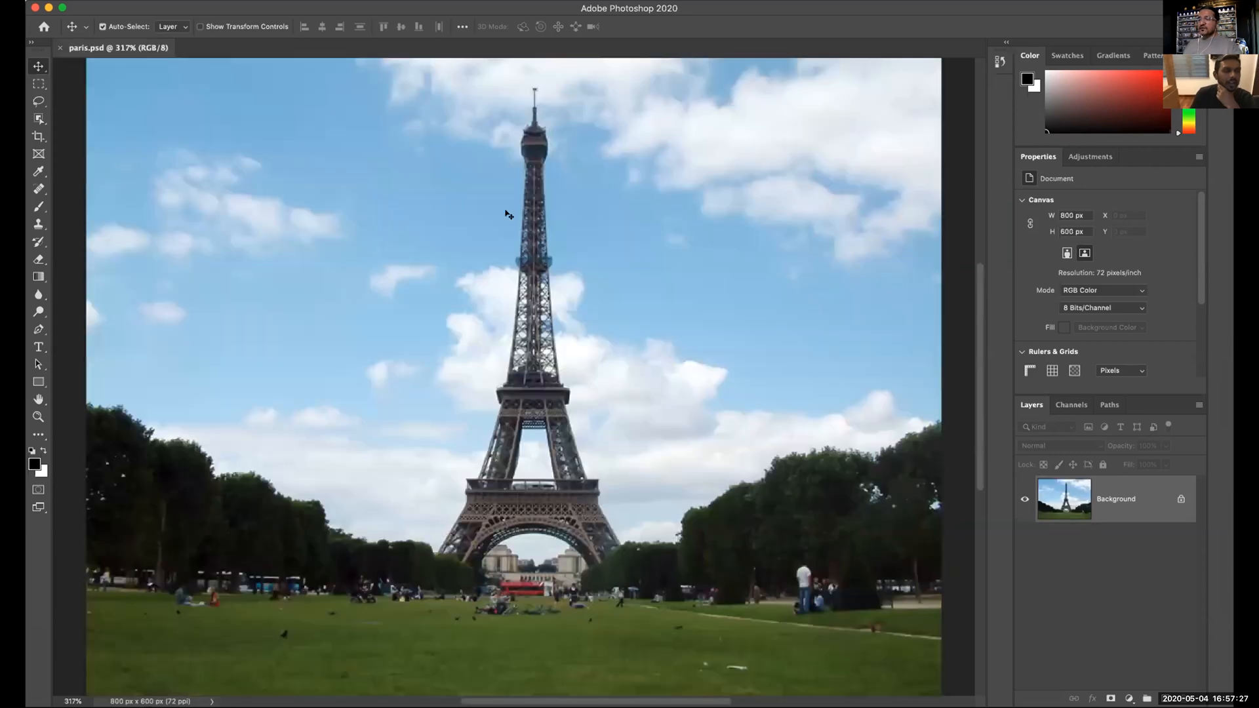
# Open vegas.jpg from the 02 Image Preparation folder and show it at 200% zoom.
pyautogui.click(131, 1)
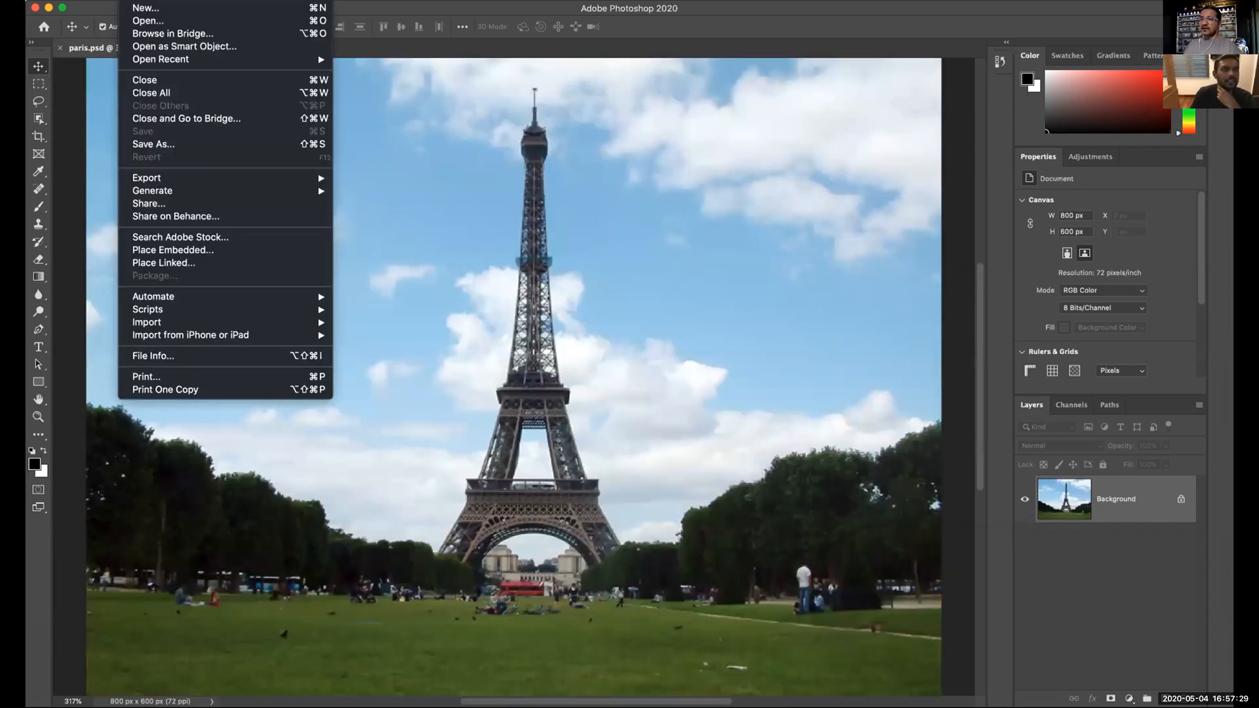
pyautogui.click(135, 21)
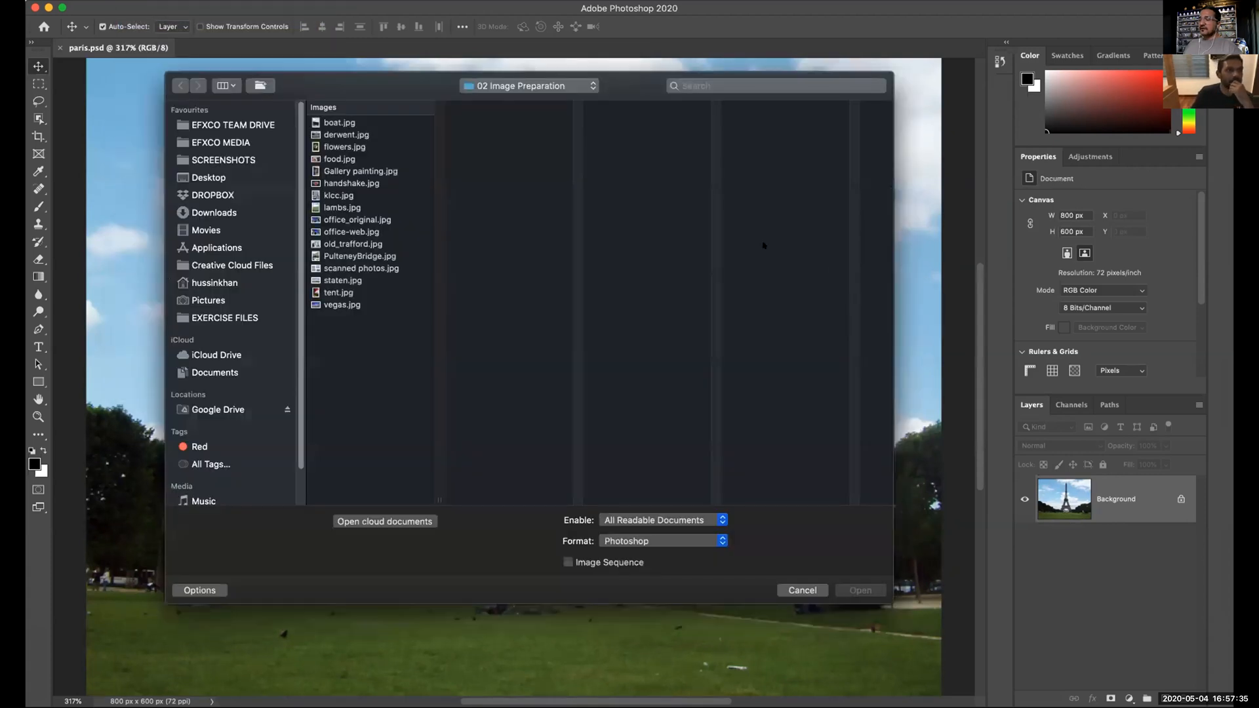
pyautogui.click(430, 305)
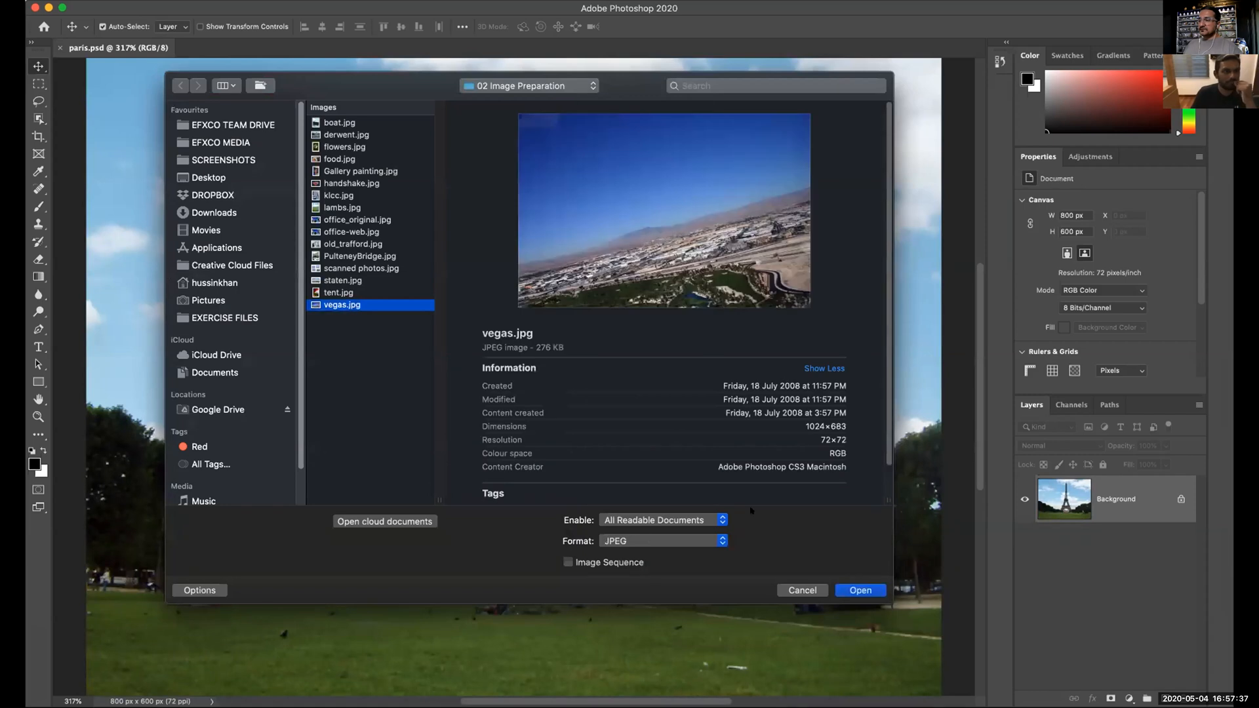
pyautogui.click(846, 590)
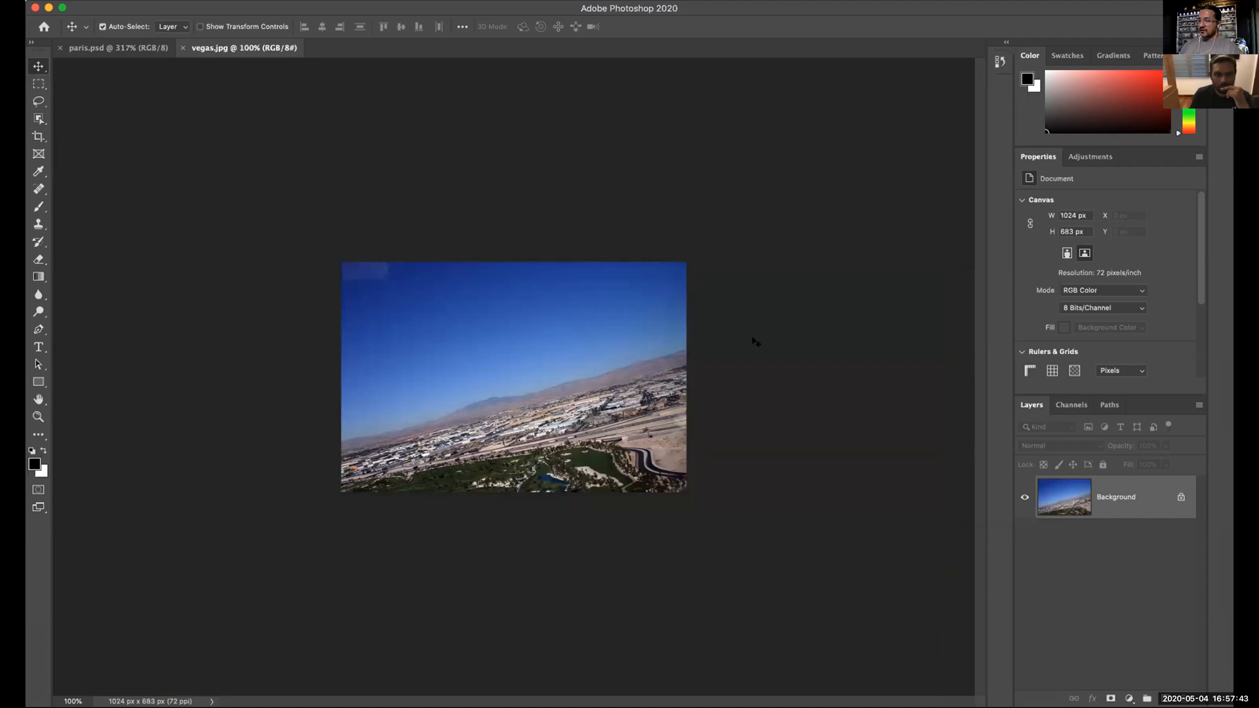
pyautogui.press('super+equal')
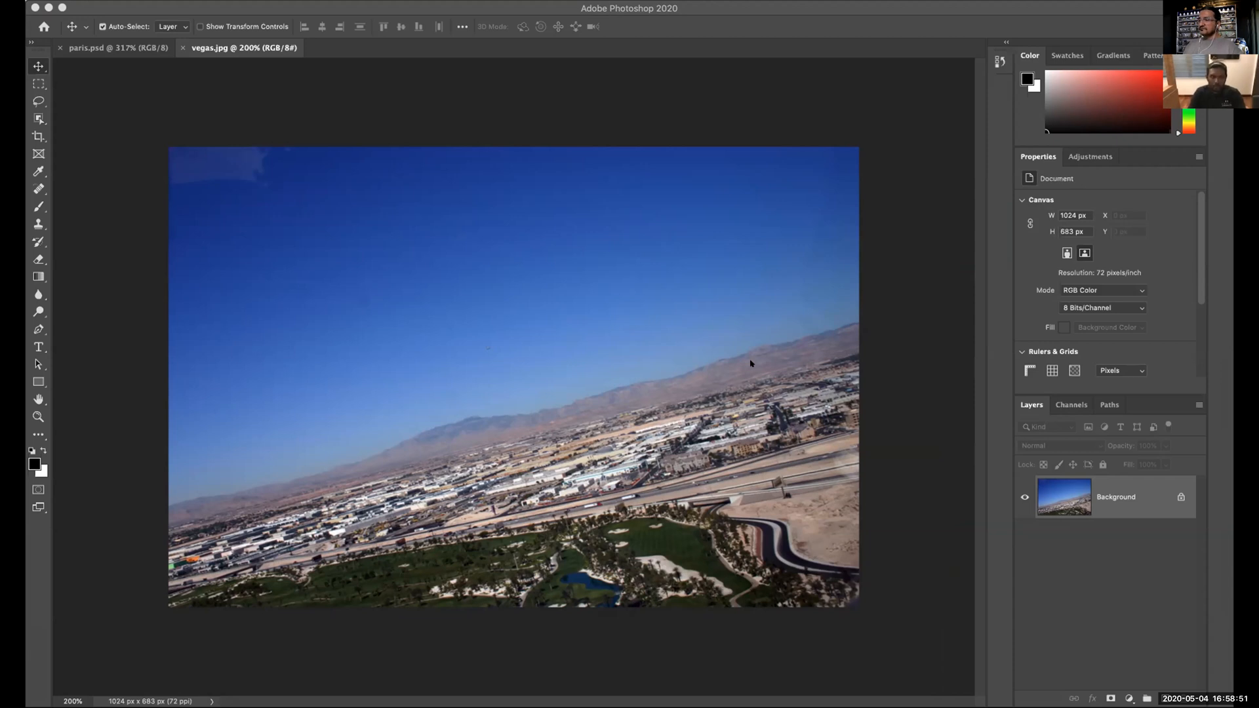
pyautogui.click(905, 287)
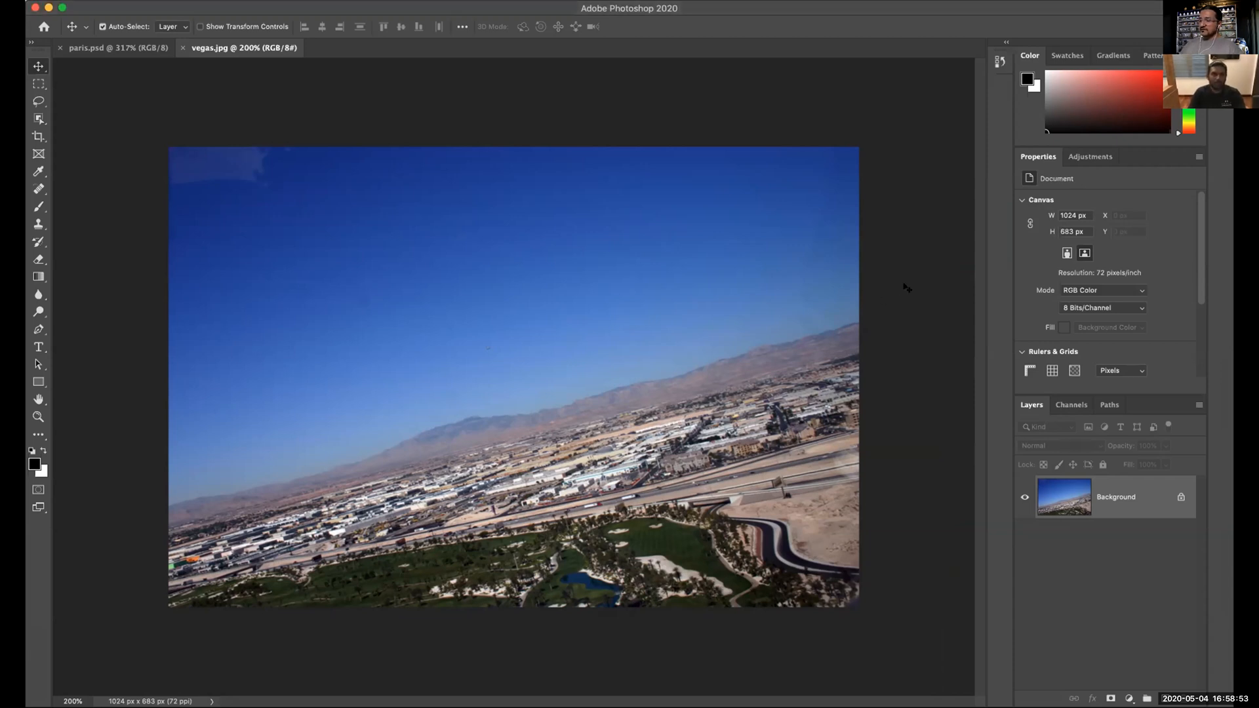
pyautogui.scroll(2, 905, 288)
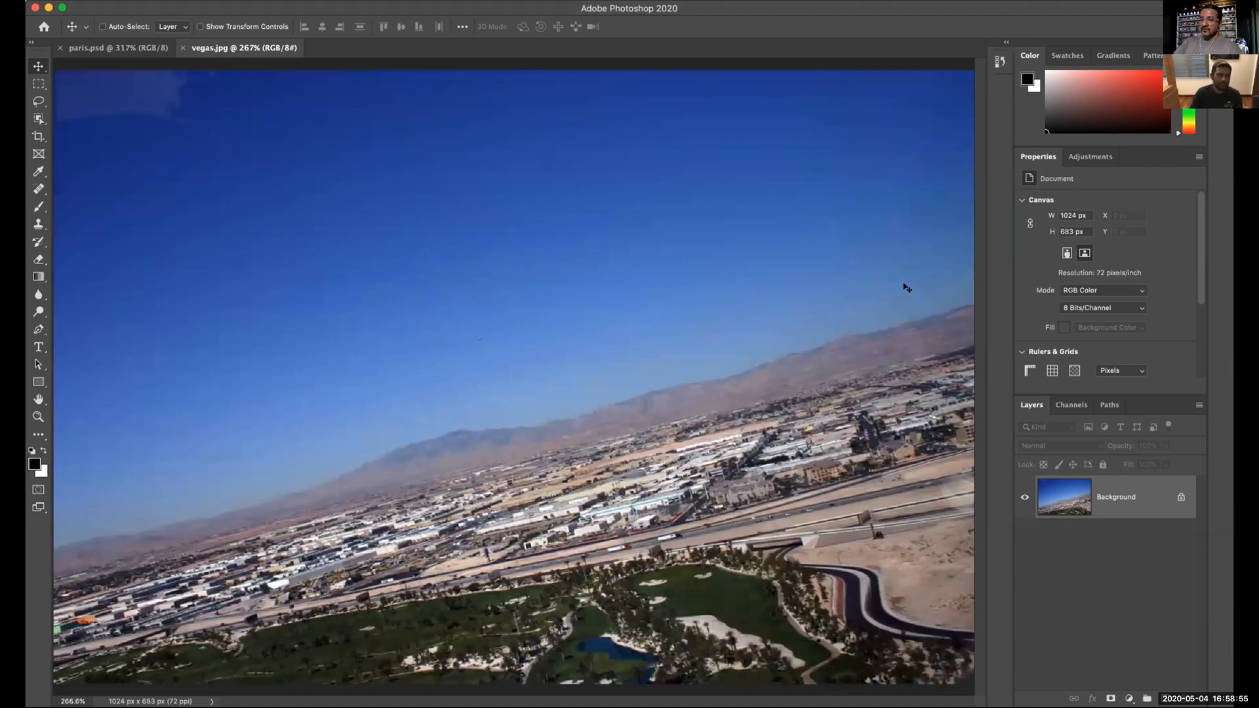
pyautogui.press('super+1')
pyautogui.press('super+plus')
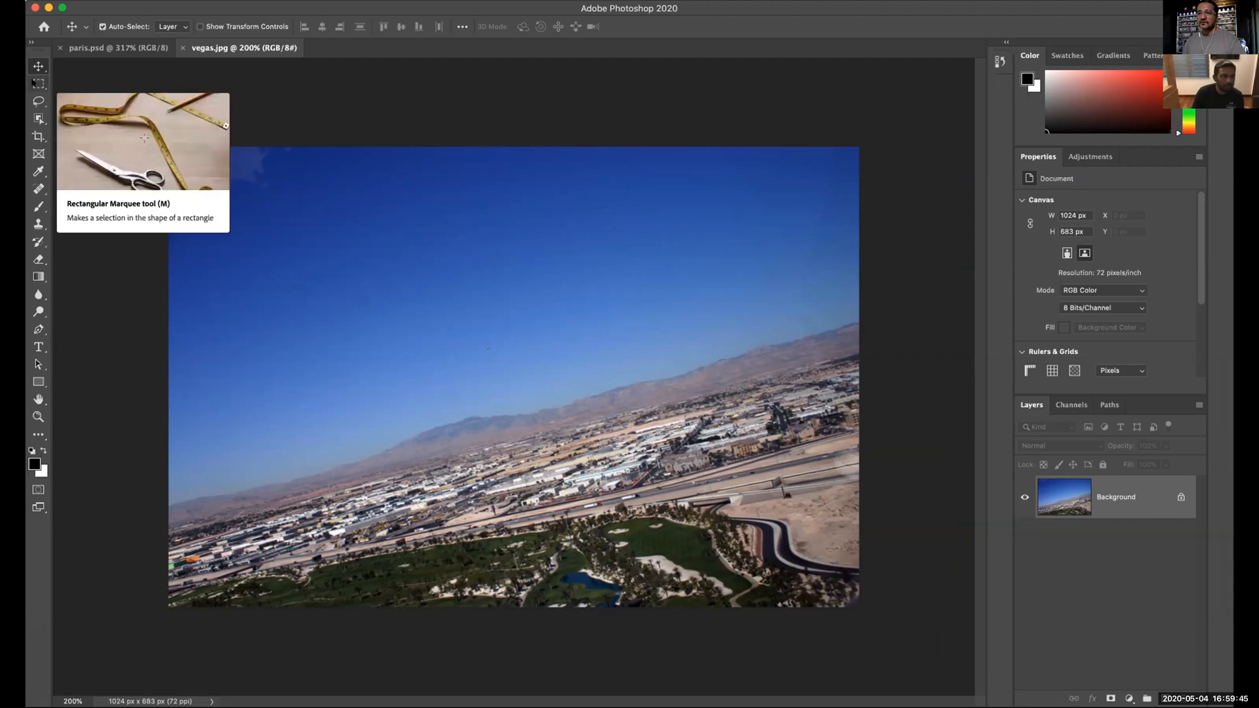
# Try to crop the Vegas photo tighter at its upper edge and both sides, with Delete Cropped Pixels enabled.
pyautogui.click(34, 135)
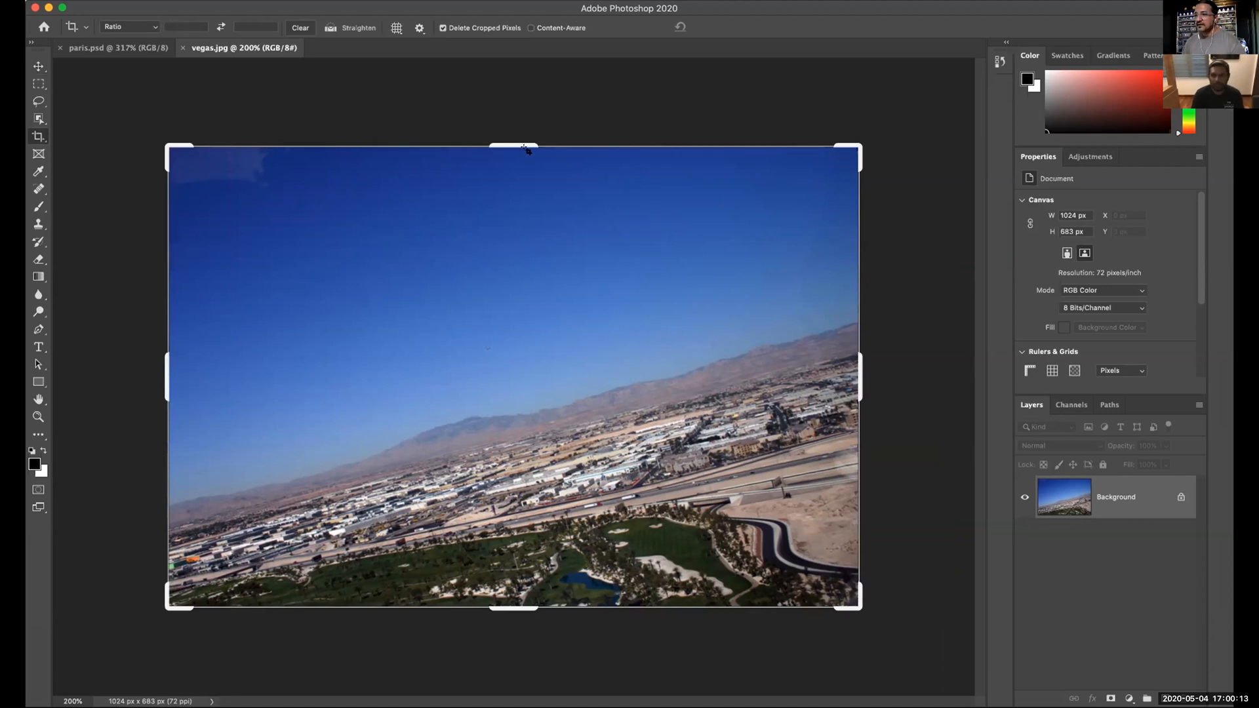
pyautogui.moveTo(517, 144); pyautogui.dragTo(516, 203)
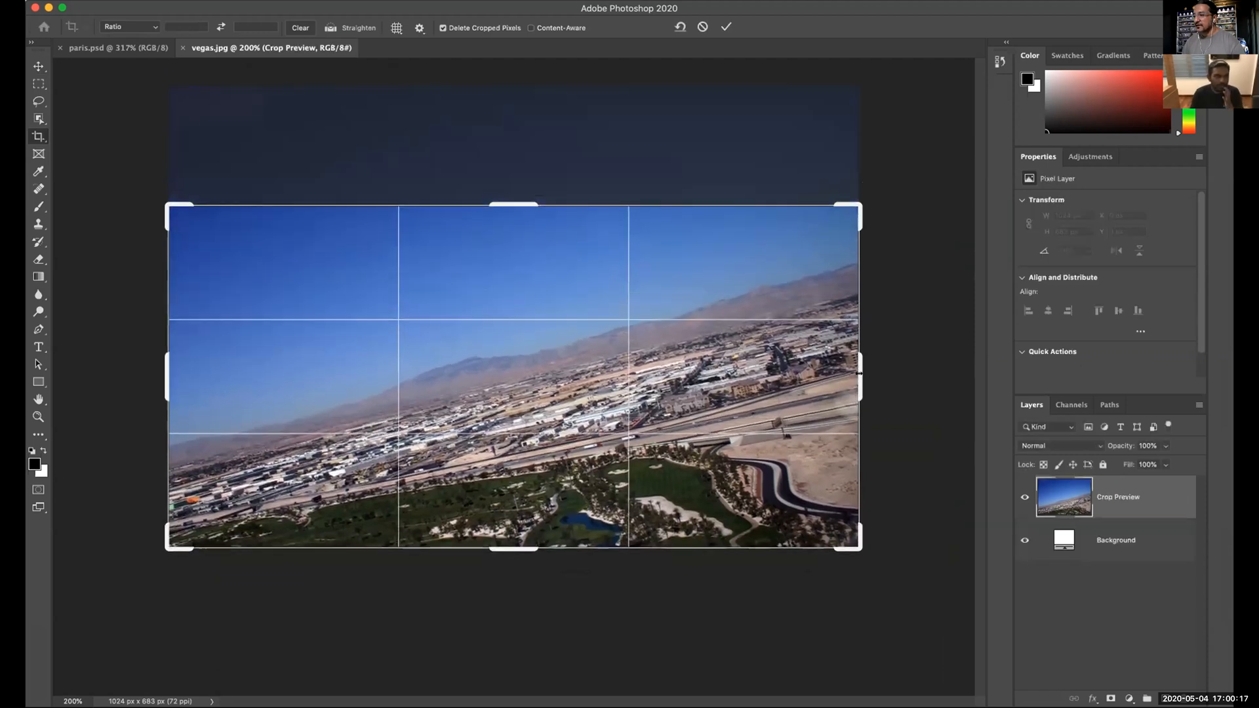
pyautogui.moveTo(860, 376); pyautogui.dragTo(787, 377)
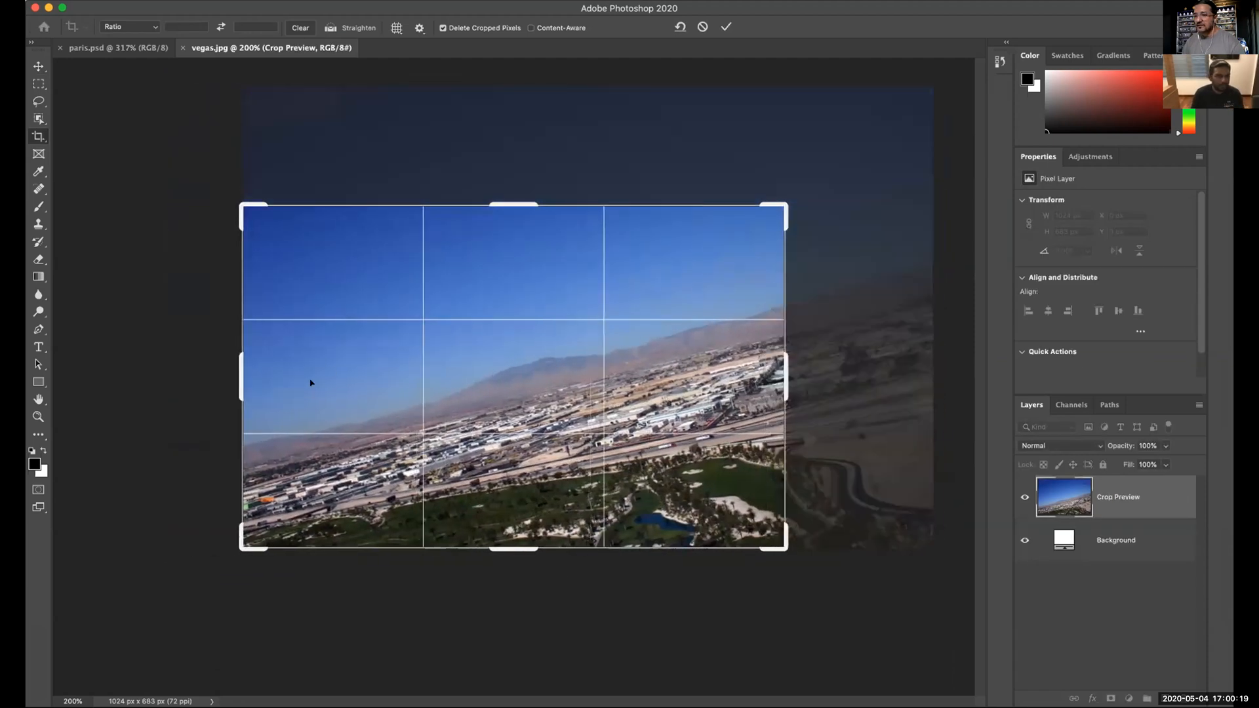
pyautogui.moveTo(237, 372); pyautogui.dragTo(311, 367)
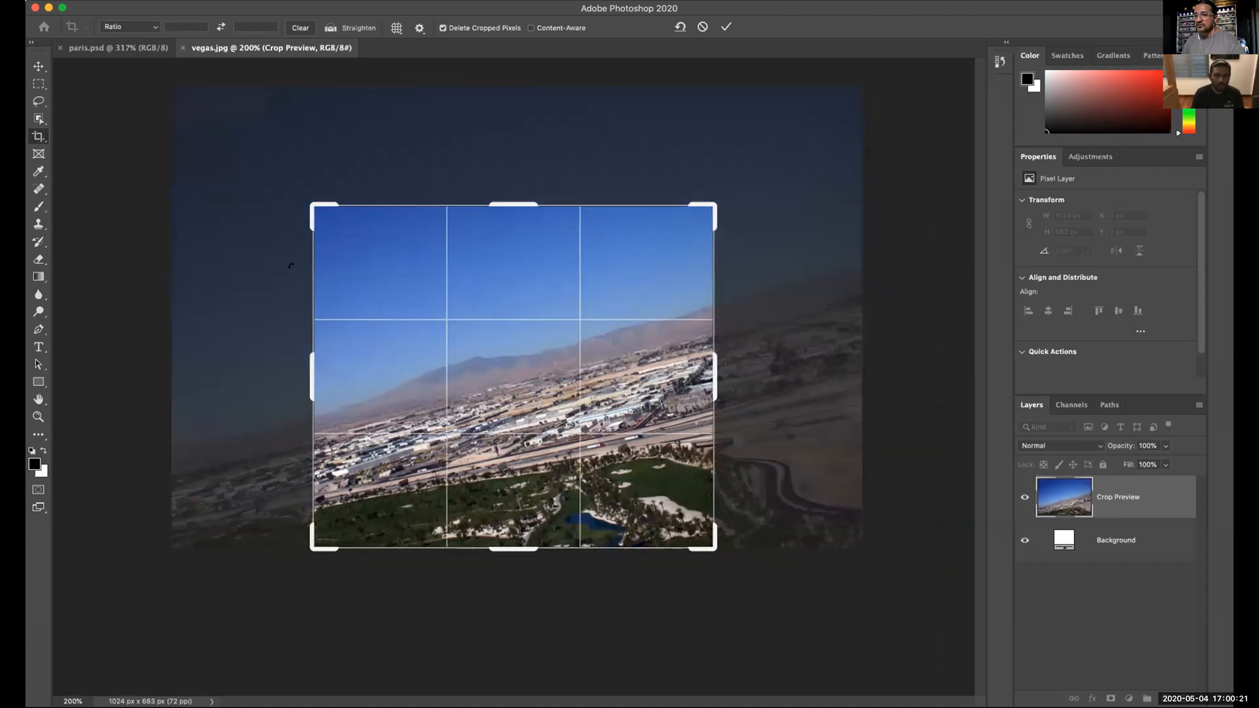
pyautogui.moveTo(516, 196)
pyautogui.mouseDown()
pyautogui.moveTo(516, 236)
pyautogui.moveTo(516, 204)
pyautogui.mouseUp()
pyautogui.moveTo(713, 354)
pyautogui.mouseDown()
pyautogui.moveTo(753, 354)
pyautogui.moveTo(728, 354)
pyautogui.mouseUp()
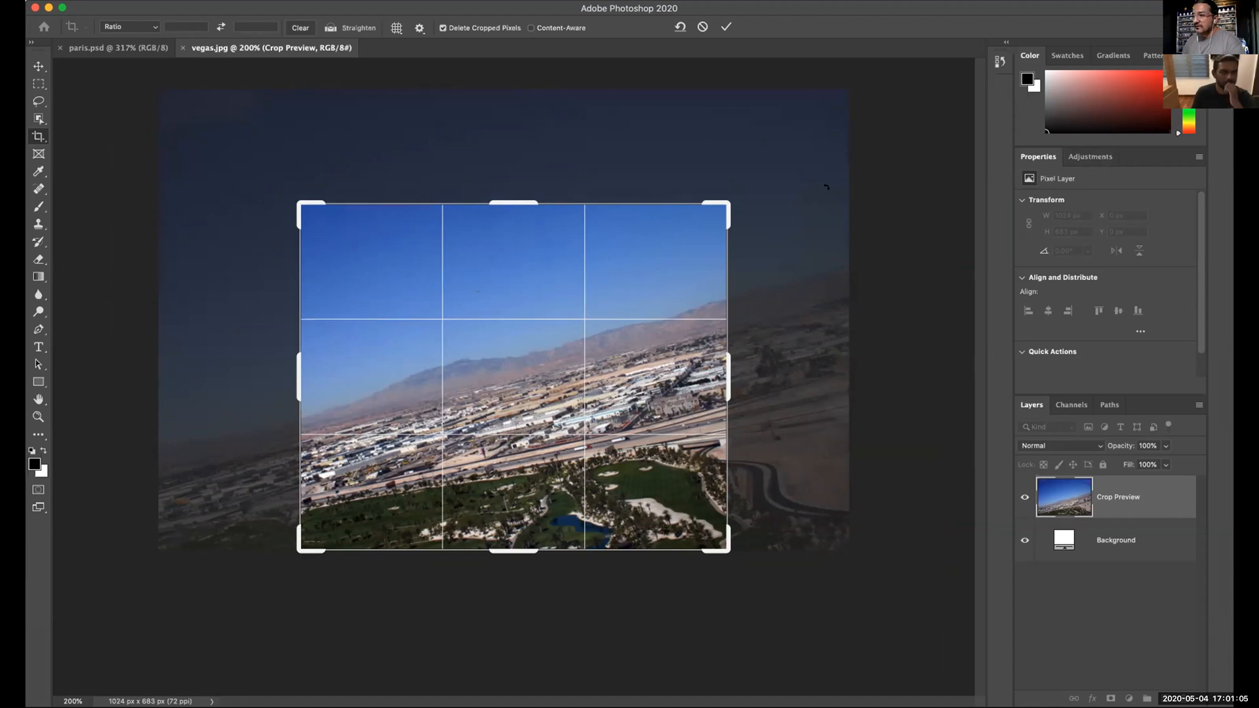
pyautogui.press('Return')
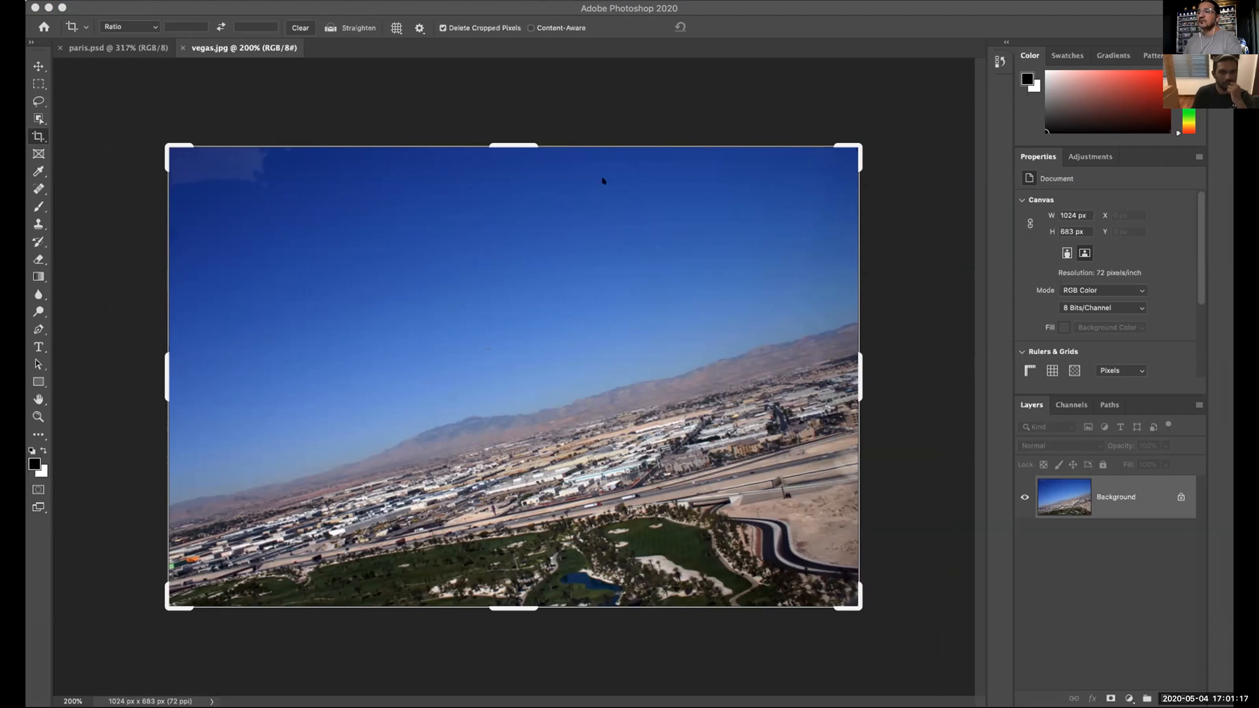
pyautogui.click(735, 8)
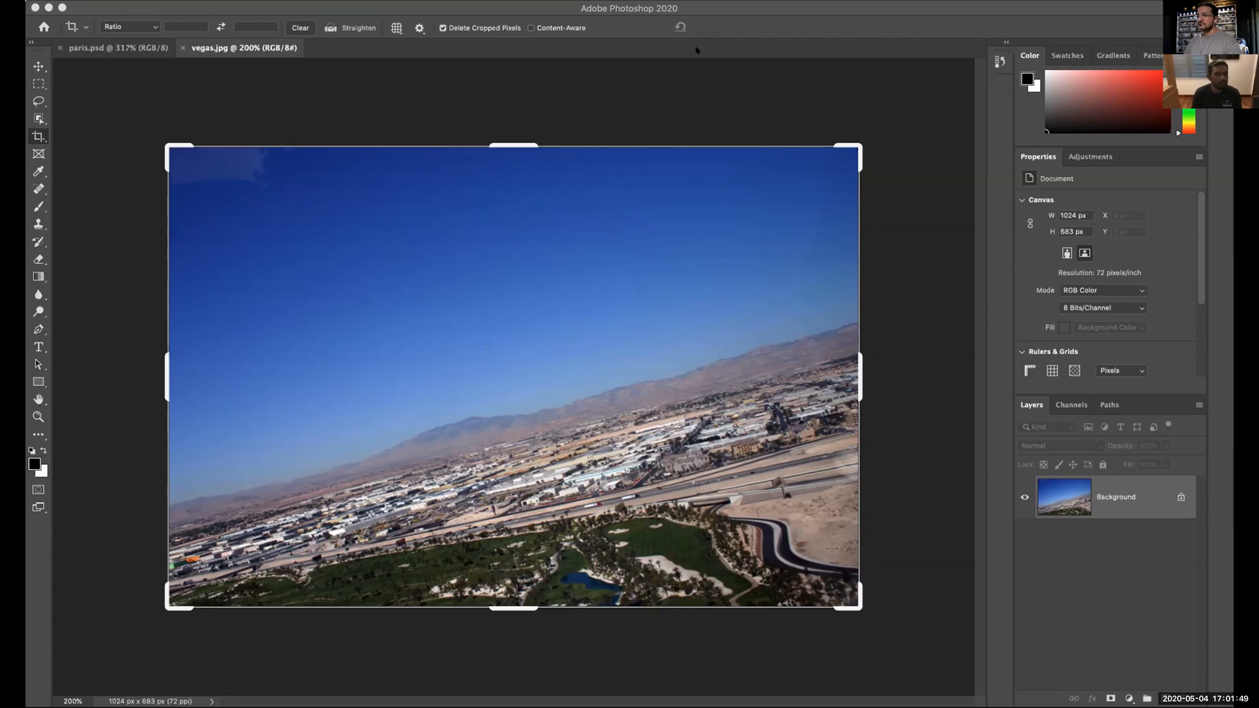
pyautogui.click(970, 9)
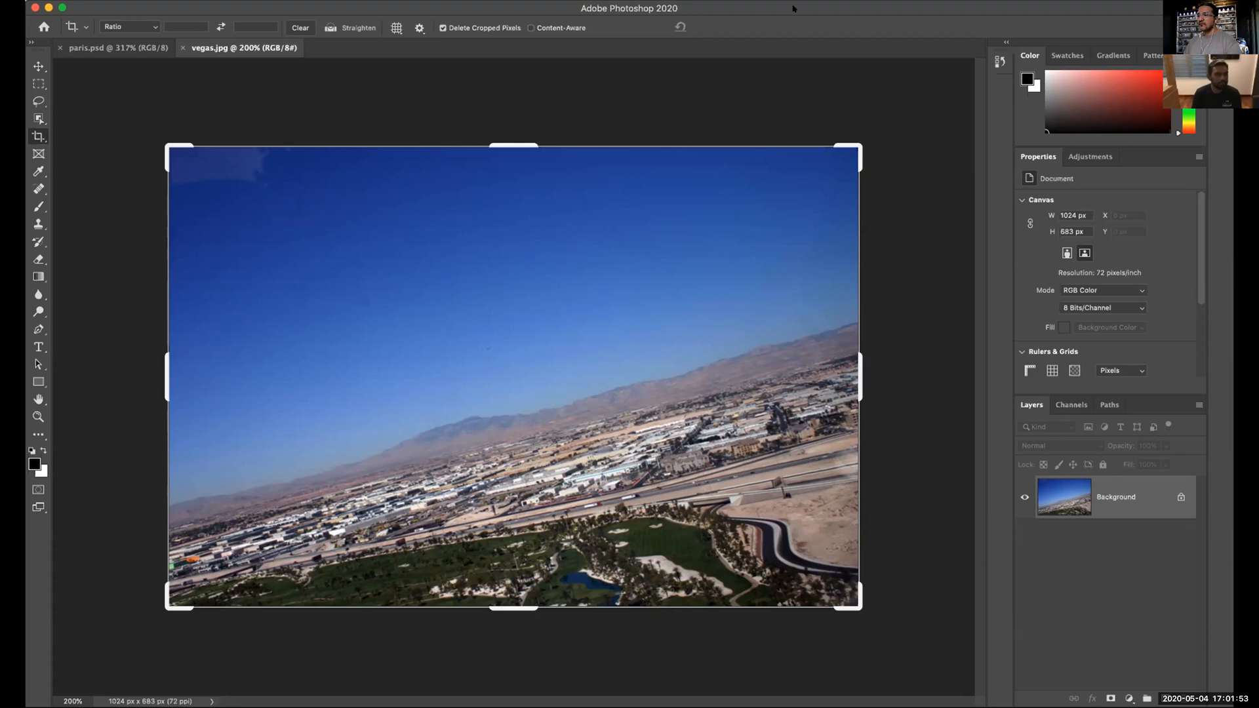
pyautogui.moveTo(792, 9); pyautogui.dragTo(800, 5)
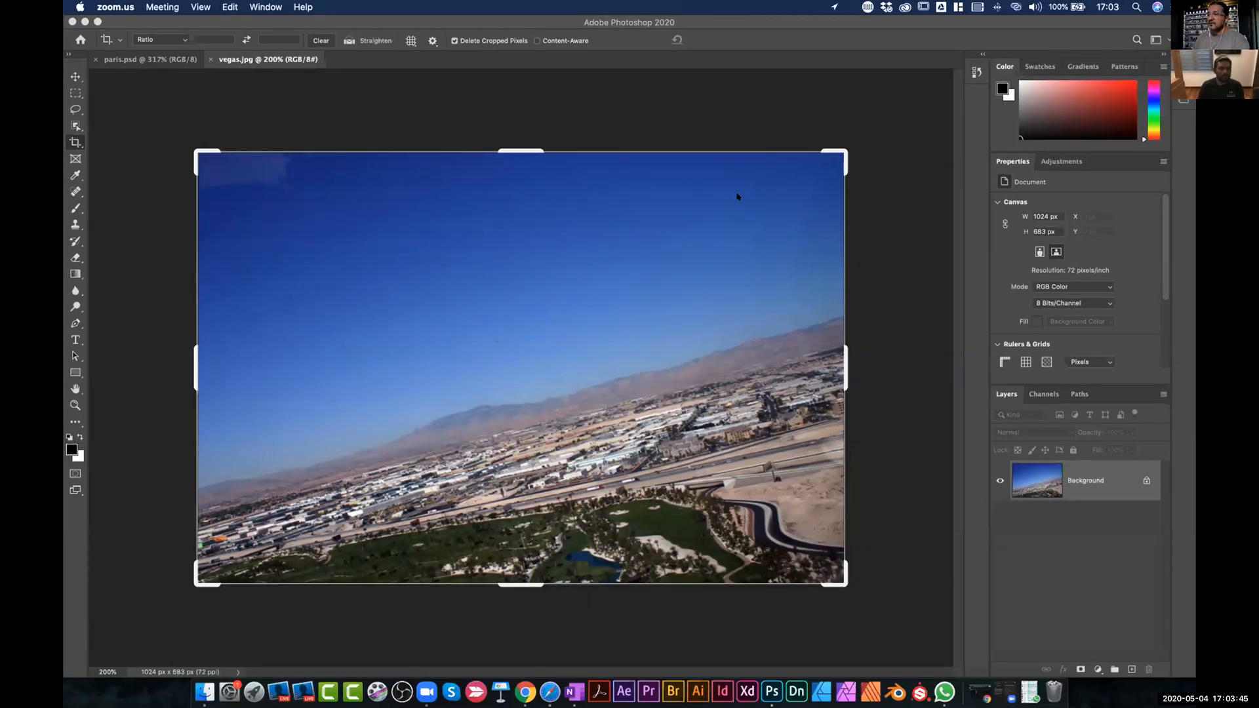
# Crop the Vegas photo's upper part and both sides to about 670 x 459 px, with Delete Cropped Pixels disabled.
pyautogui.click(734, 98)
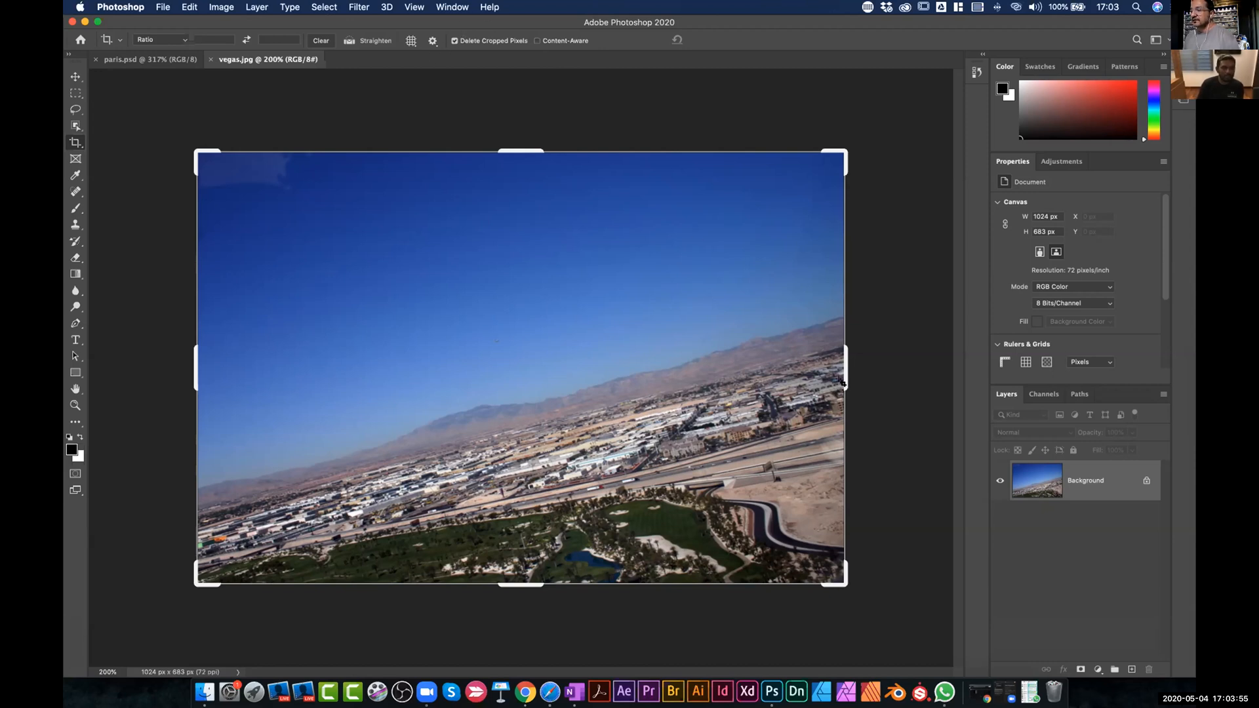
pyautogui.moveTo(839, 372)
pyautogui.mouseDown()
pyautogui.moveTo(879, 372)
pyautogui.moveTo(842, 373)
pyautogui.mouseUp()
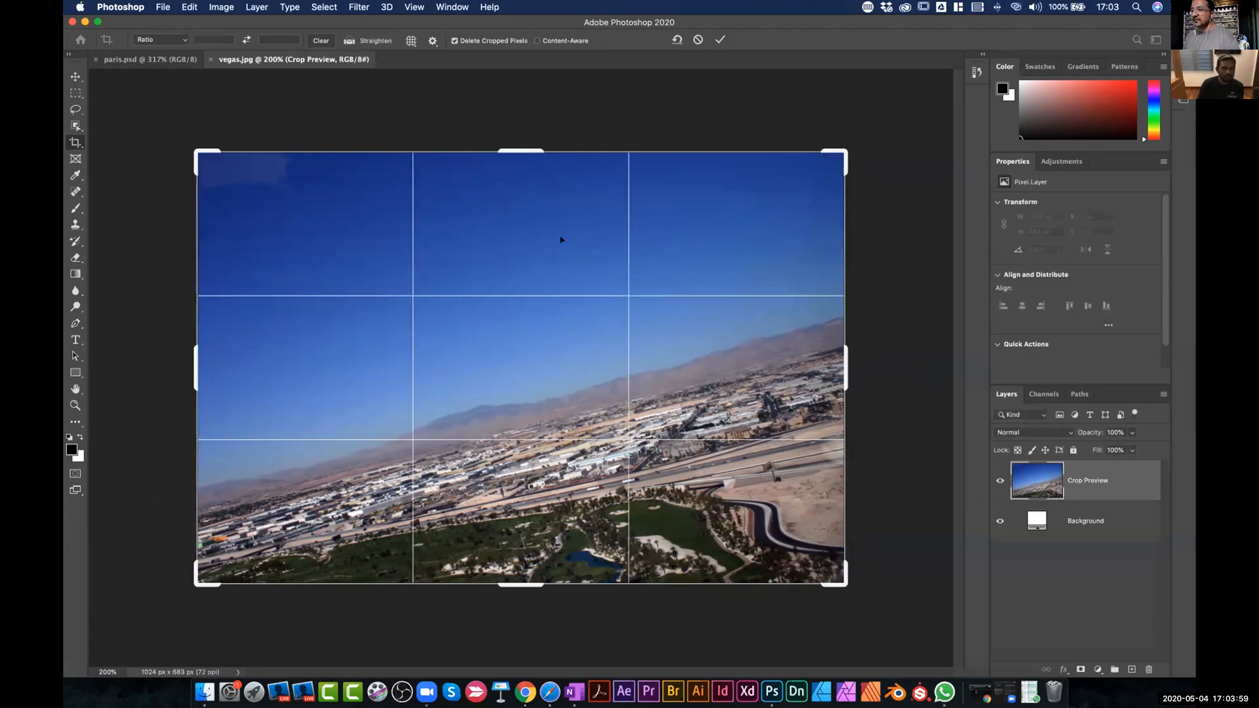
pyautogui.click(454, 41)
pyautogui.moveTo(845, 388); pyautogui.dragTo(734, 367)
pyautogui.moveTo(527, 144); pyautogui.dragTo(529, 216)
pyautogui.moveTo(523, 462); pyautogui.dragTo(552, 464)
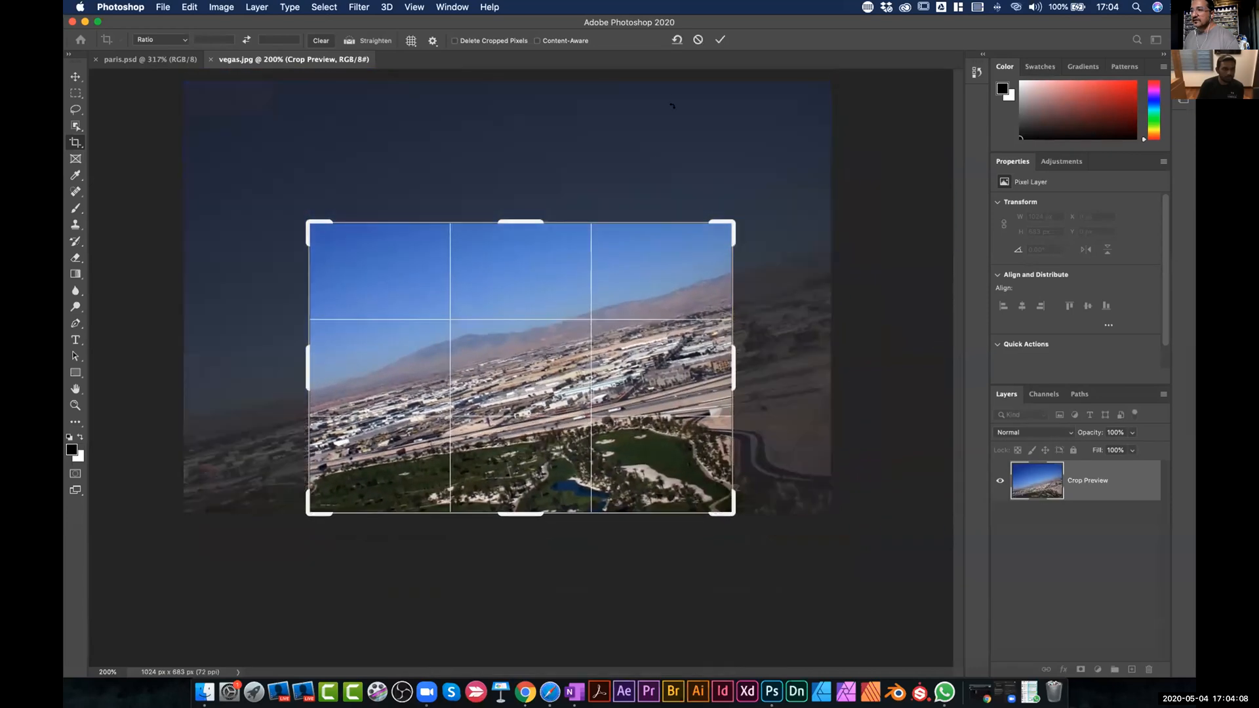
pyautogui.click(718, 38)
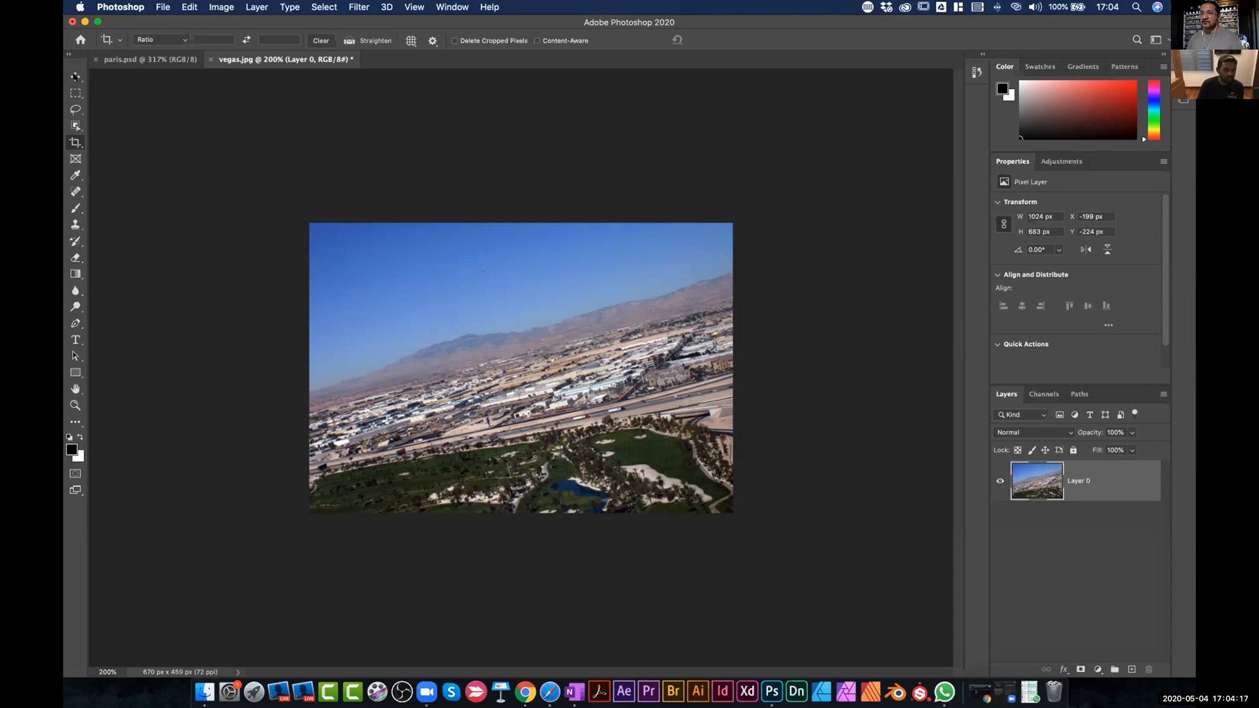
# Extend the crop frame upward and to both sides to bring back the hidden parts of the Vegas photo.
pyautogui.click(70, 75)
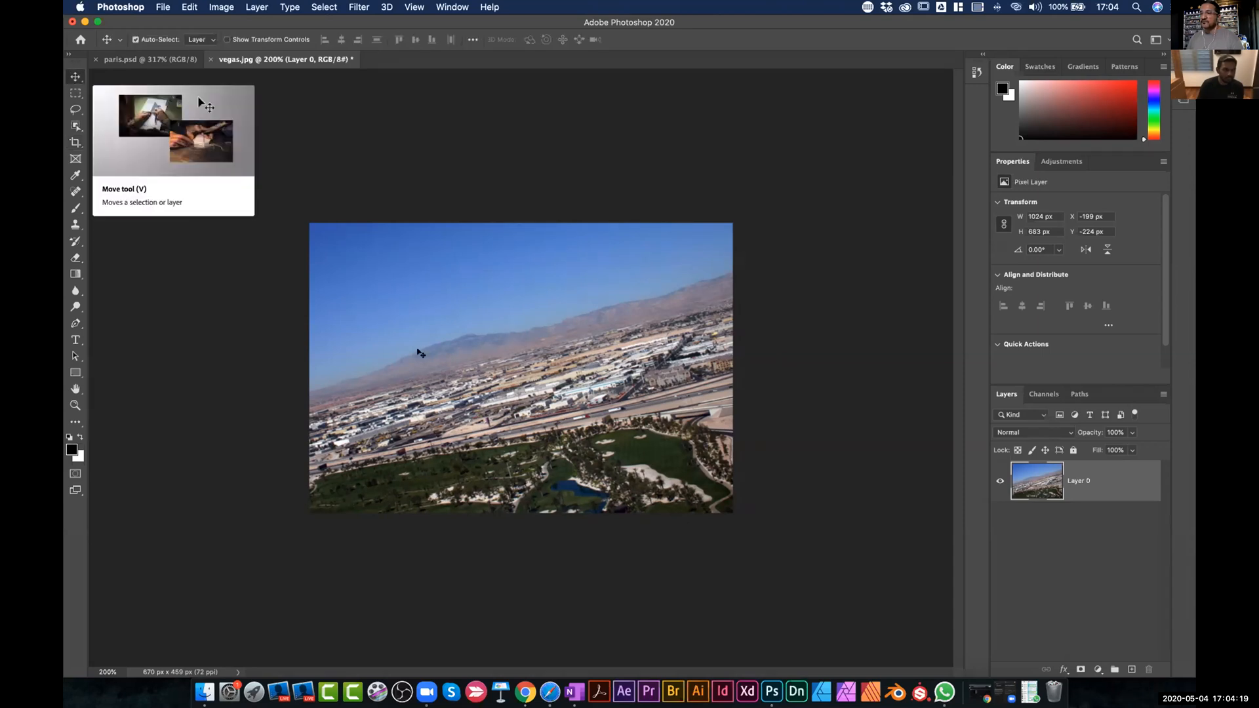
pyautogui.click(75, 142)
pyautogui.moveTo(729, 381); pyautogui.dragTo(768, 380)
pyautogui.moveTo(516, 220); pyautogui.dragTo(532, 157)
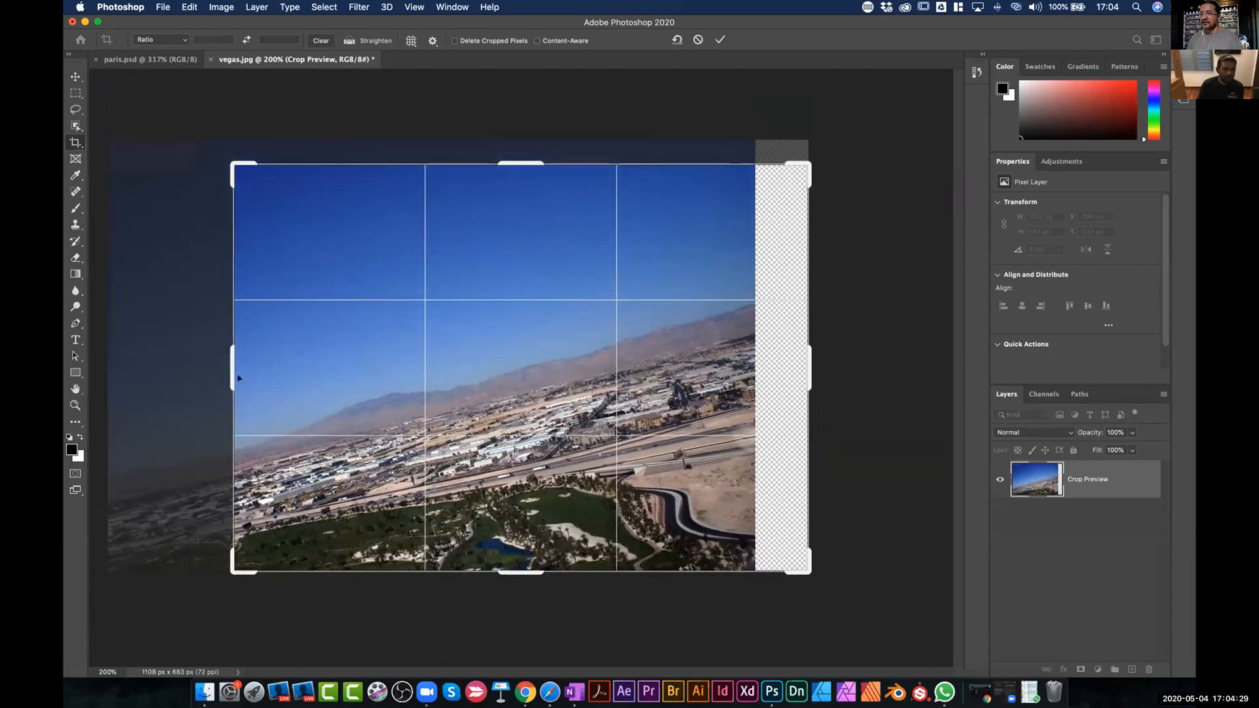
pyautogui.moveTo(232, 370); pyautogui.dragTo(181, 370)
pyautogui.moveTo(160, 369); pyautogui.dragTo(169, 367)
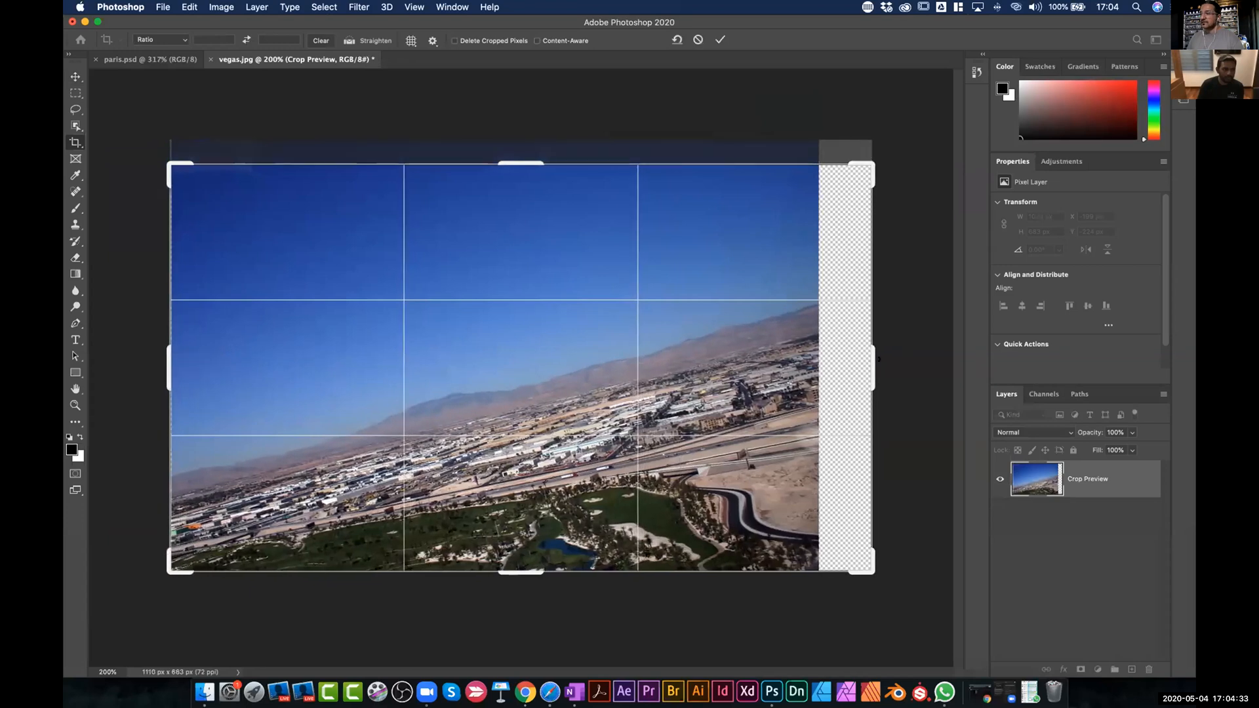
pyautogui.moveTo(866, 371); pyautogui.dragTo(846, 371)
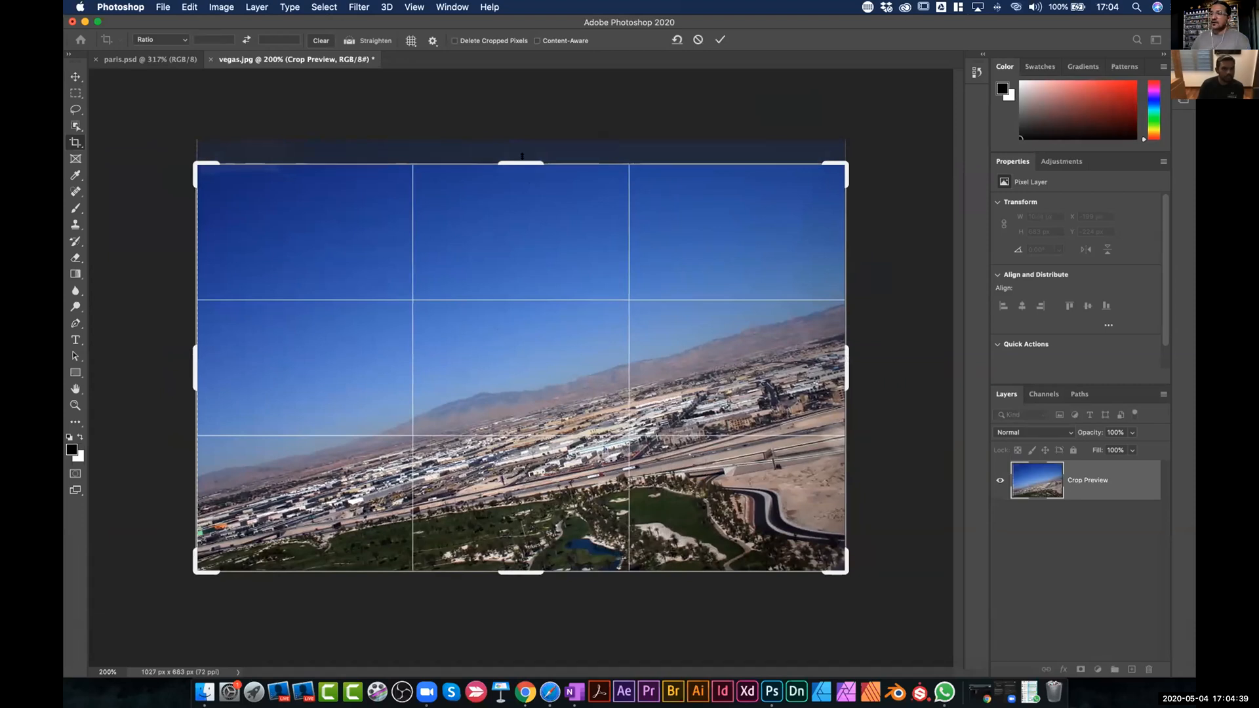
# Lower the crop frame's upper edge to trim the sky and apply the crop at about 1027 x 477 px.
pyautogui.moveTo(522, 156); pyautogui.dragTo(552, 321)
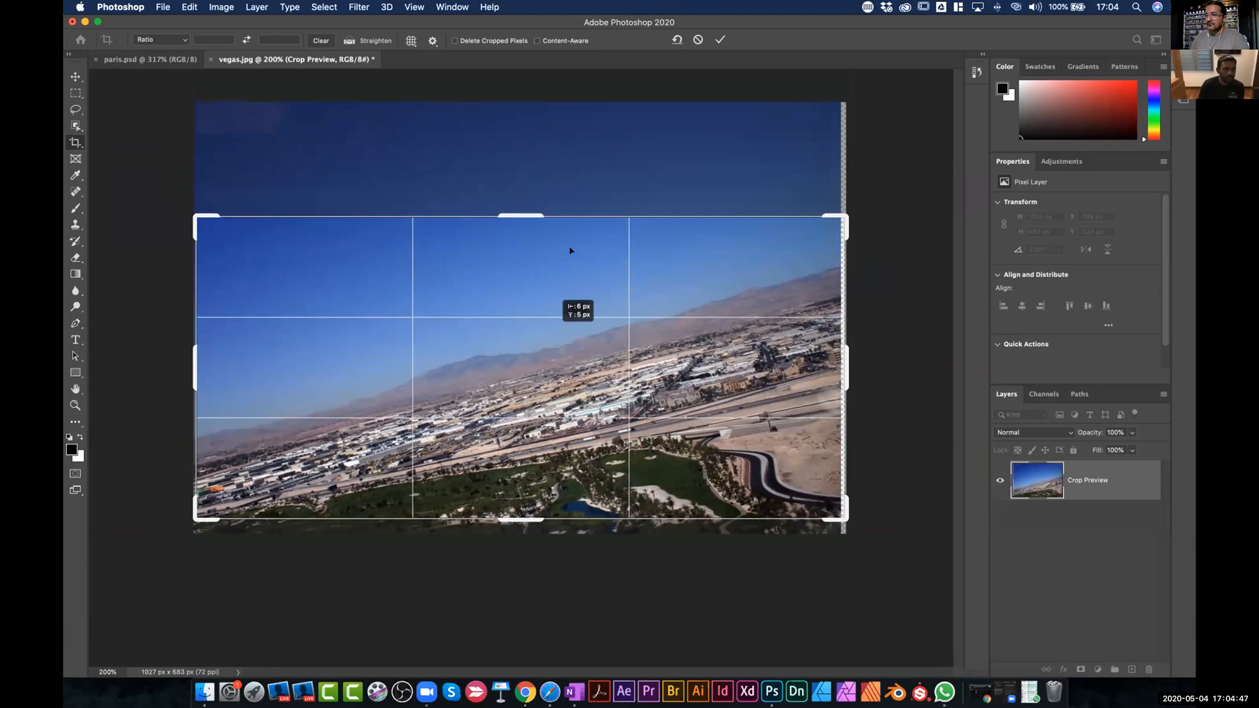
pyautogui.click(721, 39)
pyautogui.moveTo(623, 366); pyautogui.dragTo(591, 358)
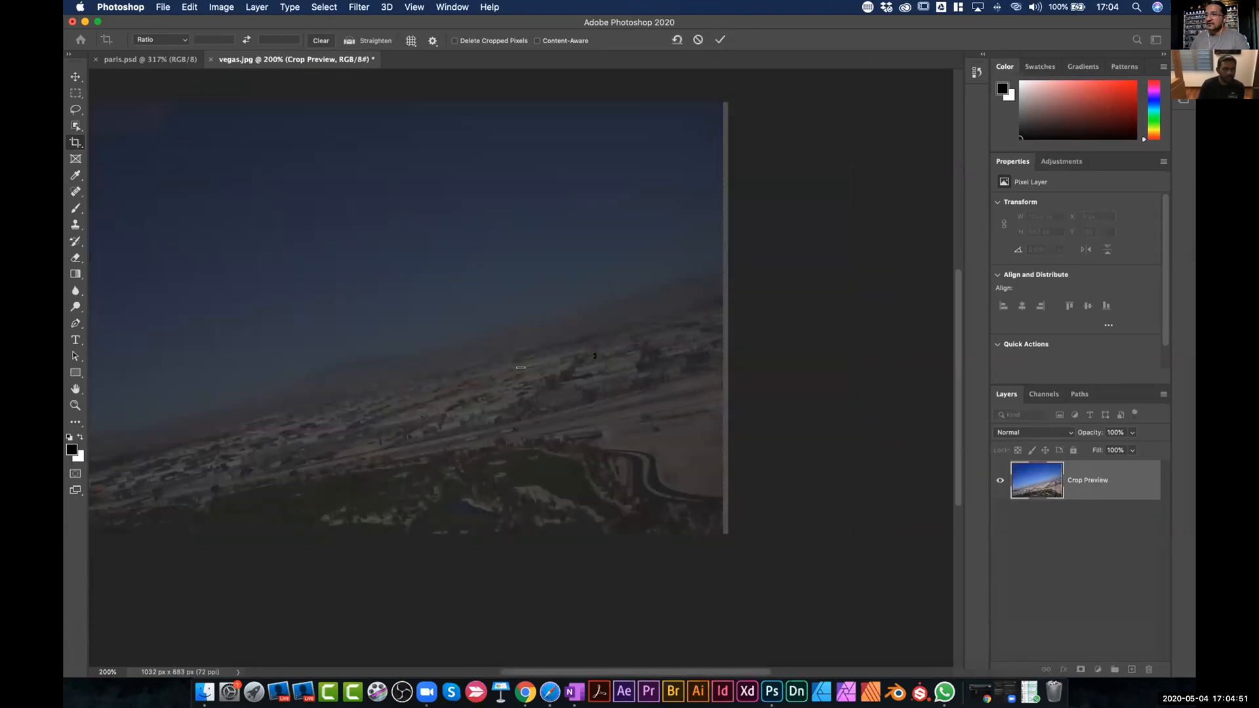
pyautogui.click(697, 39)
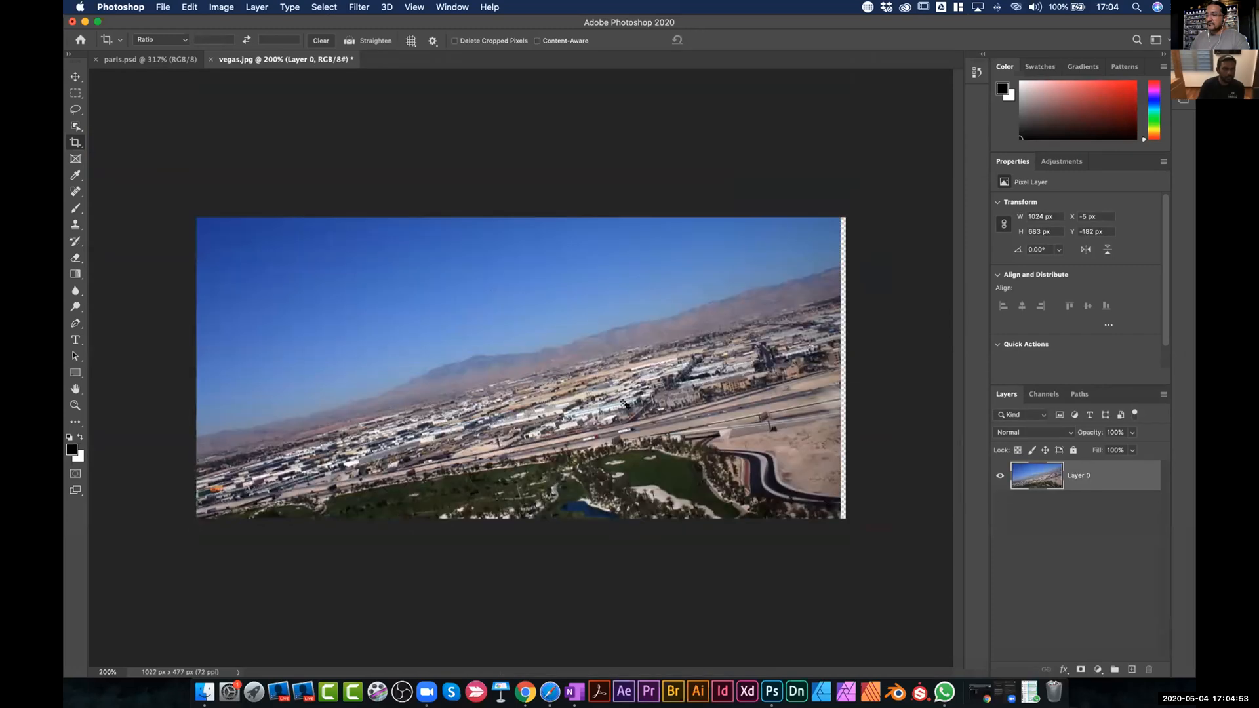
# Crop the photo's upper edge and sides to about 1005 x 408 px, with Delete Cropped Pixels enabled.
pyautogui.click(289, 262)
pyautogui.moveTo(506, 209); pyautogui.dragTo(491, 186)
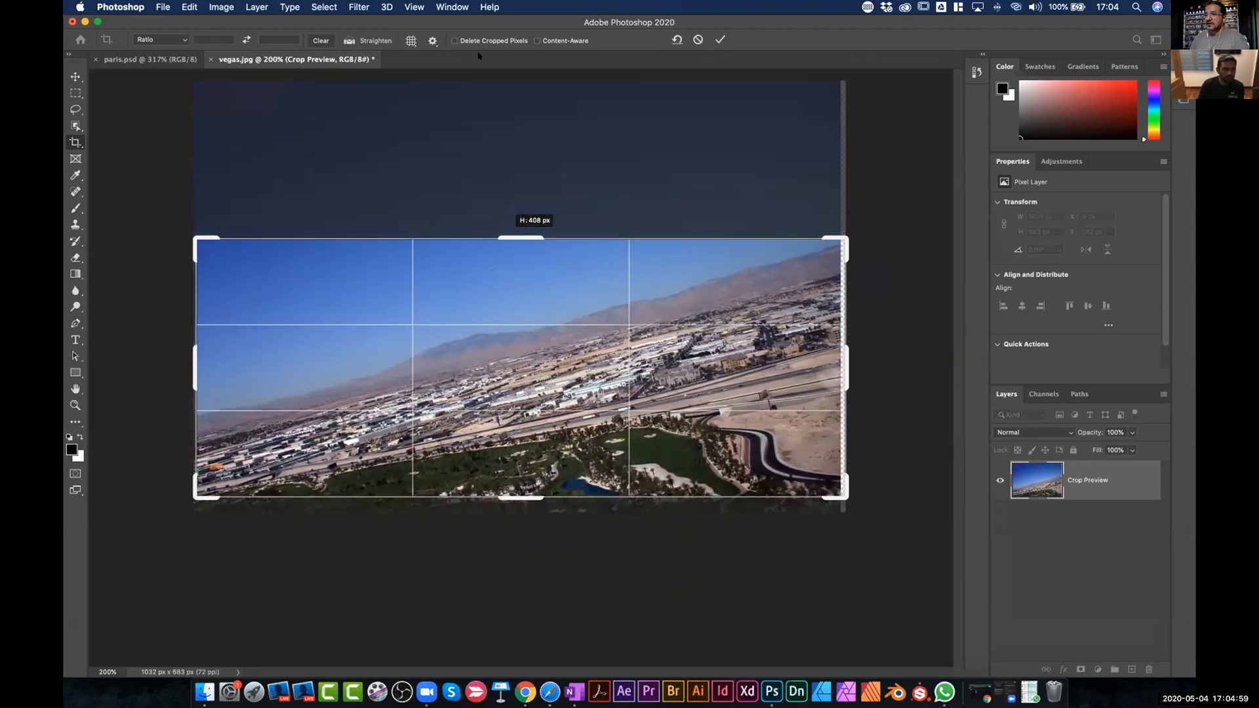
pyautogui.click(454, 40)
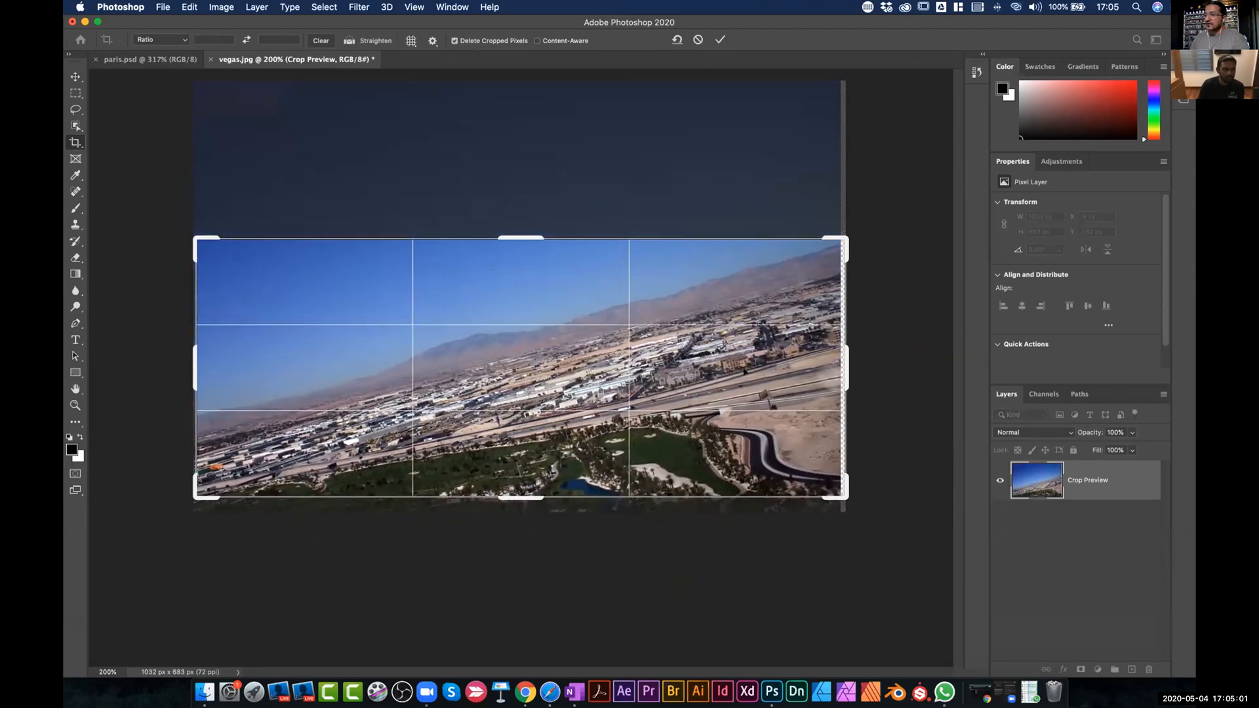
pyautogui.moveTo(831, 356); pyautogui.dragTo(824, 356)
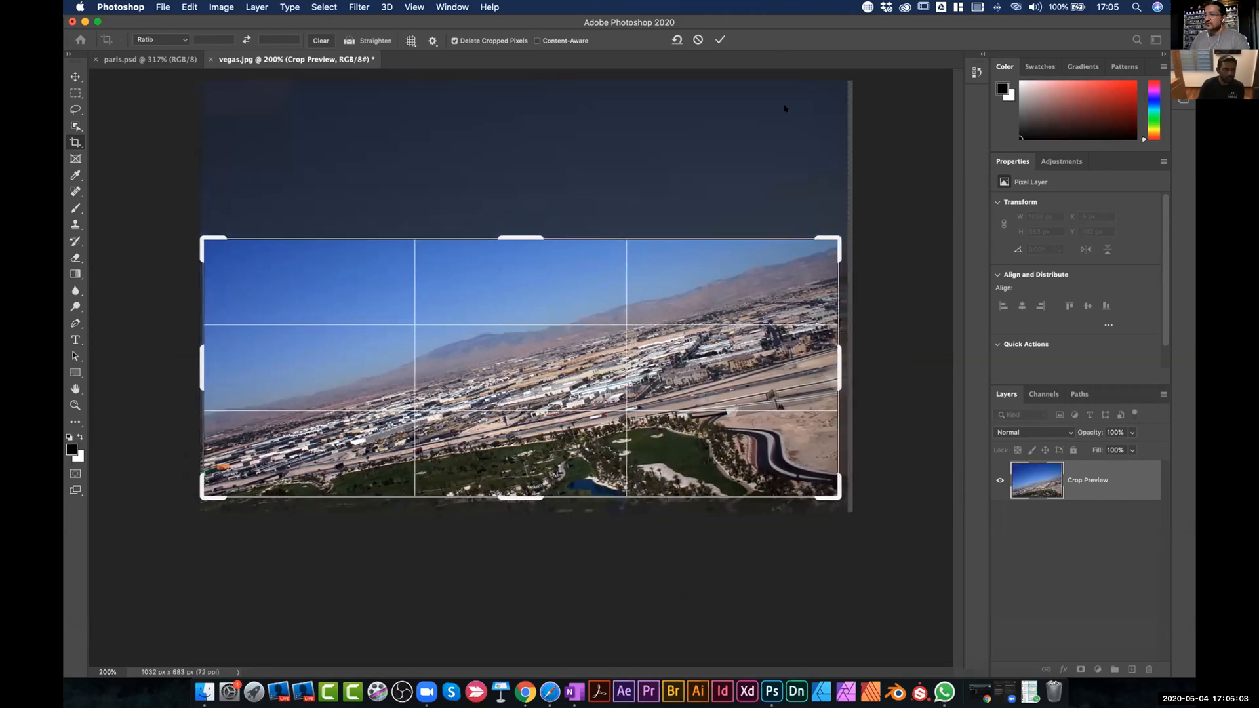
pyautogui.click(721, 40)
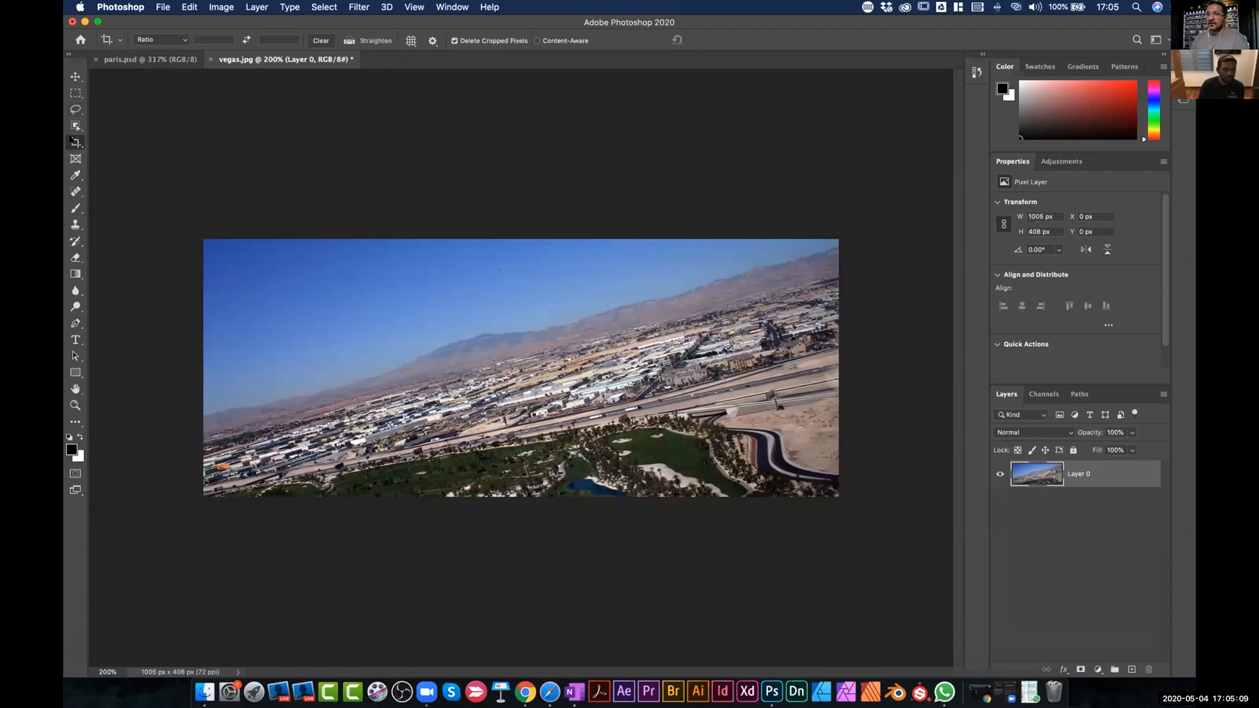
# Extend the crop frame above the photo and past both sides, to about 1125 x 605 px.
pyautogui.click(402, 354)
pyautogui.moveTo(527, 236); pyautogui.dragTo(532, 175)
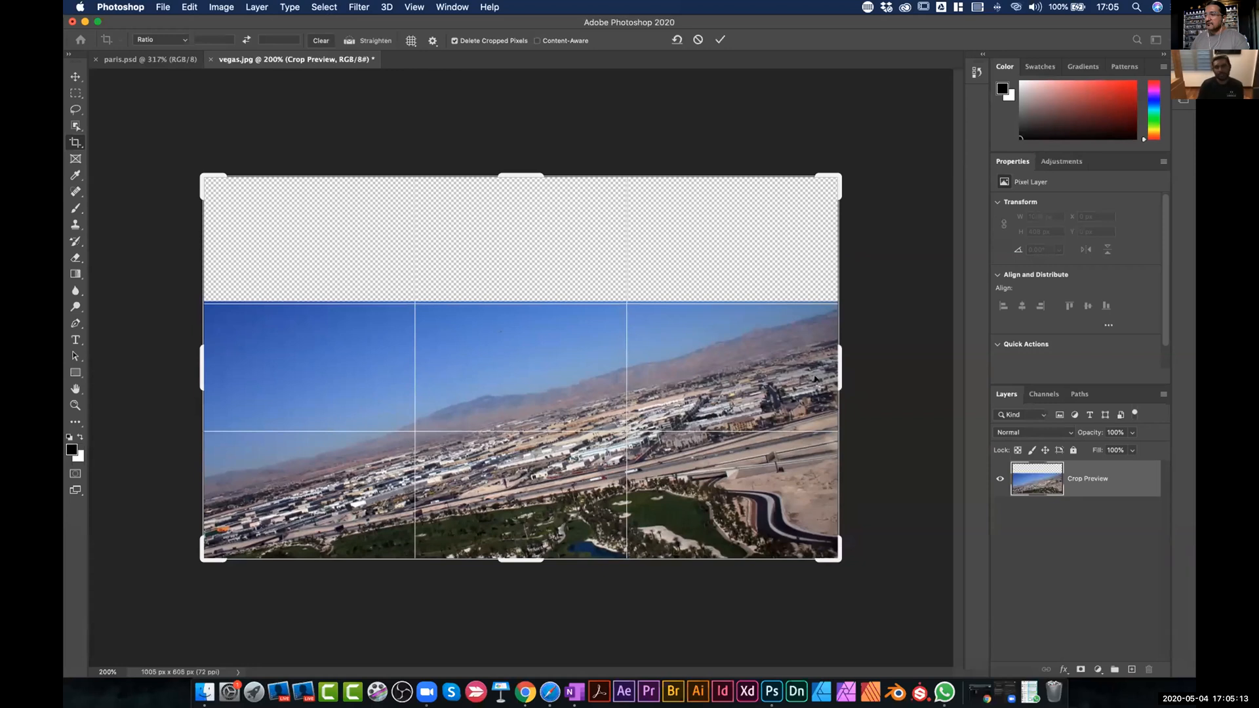
pyautogui.moveTo(840, 368); pyautogui.dragTo(863, 371)
pyautogui.moveTo(172, 377); pyautogui.dragTo(163, 367)
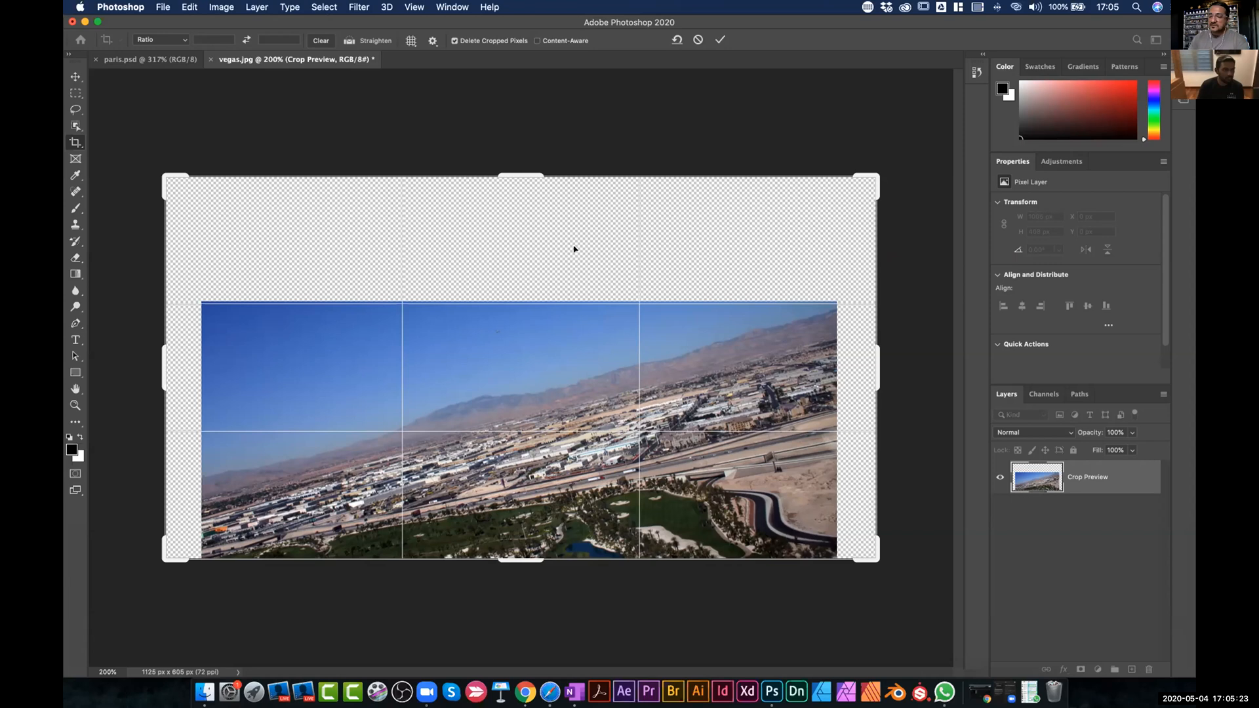
# Undo and redo the last crop frame adjustment several times.
pyautogui.press('super+z')
pyautogui.press('super+shift+z')
pyautogui.press('super+z')
pyautogui.press('super+shift+z')
pyautogui.press('super+z')
pyautogui.press('super+shift+z')
pyautogui.press('super+z')
pyautogui.press('super+shift+z')
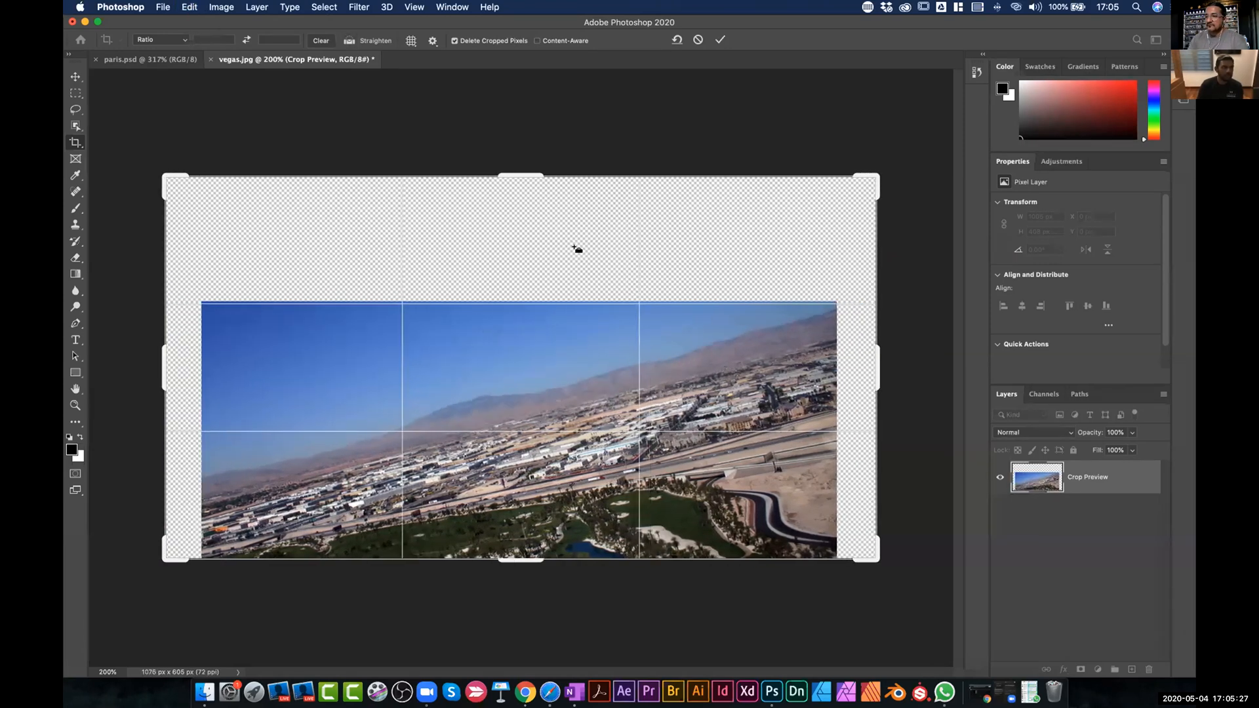
# Cancel the pending crop, undo the earlier crops back to the full original photo, and disable Delete Cropped Pixels.
pyautogui.press('Escape')
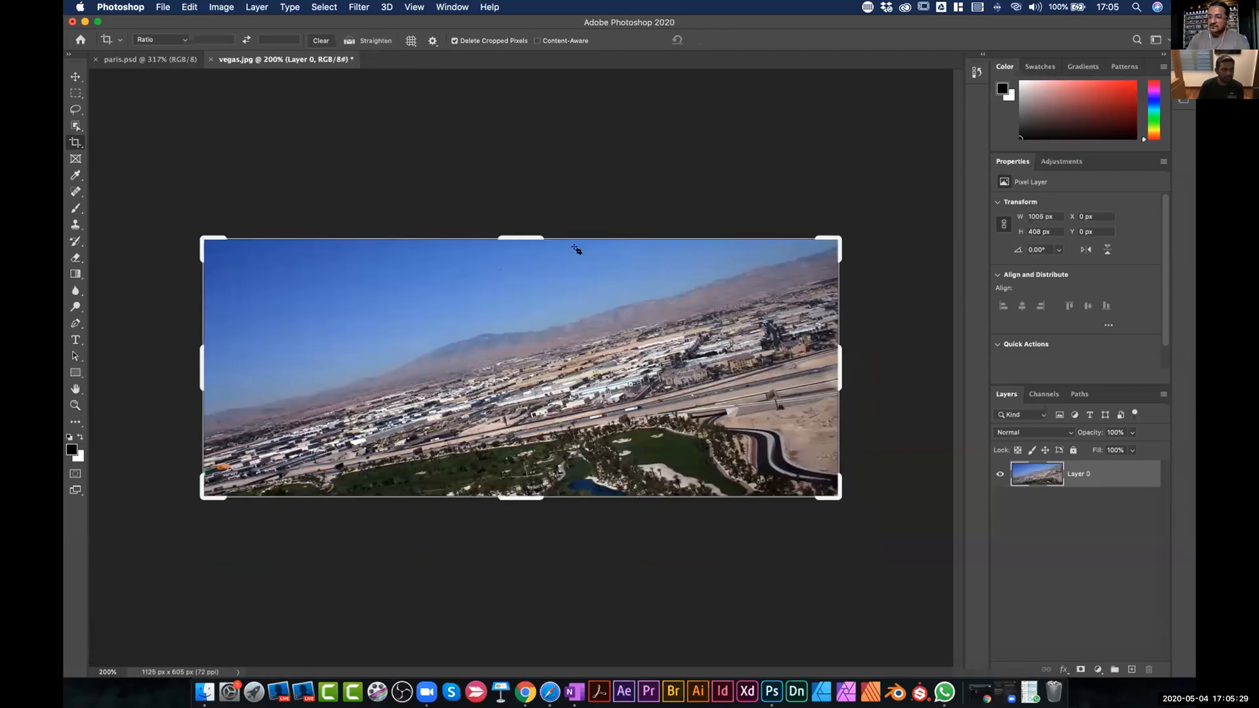
pyautogui.press('super+z')
pyautogui.press('super+z')
pyautogui.press('super+z')
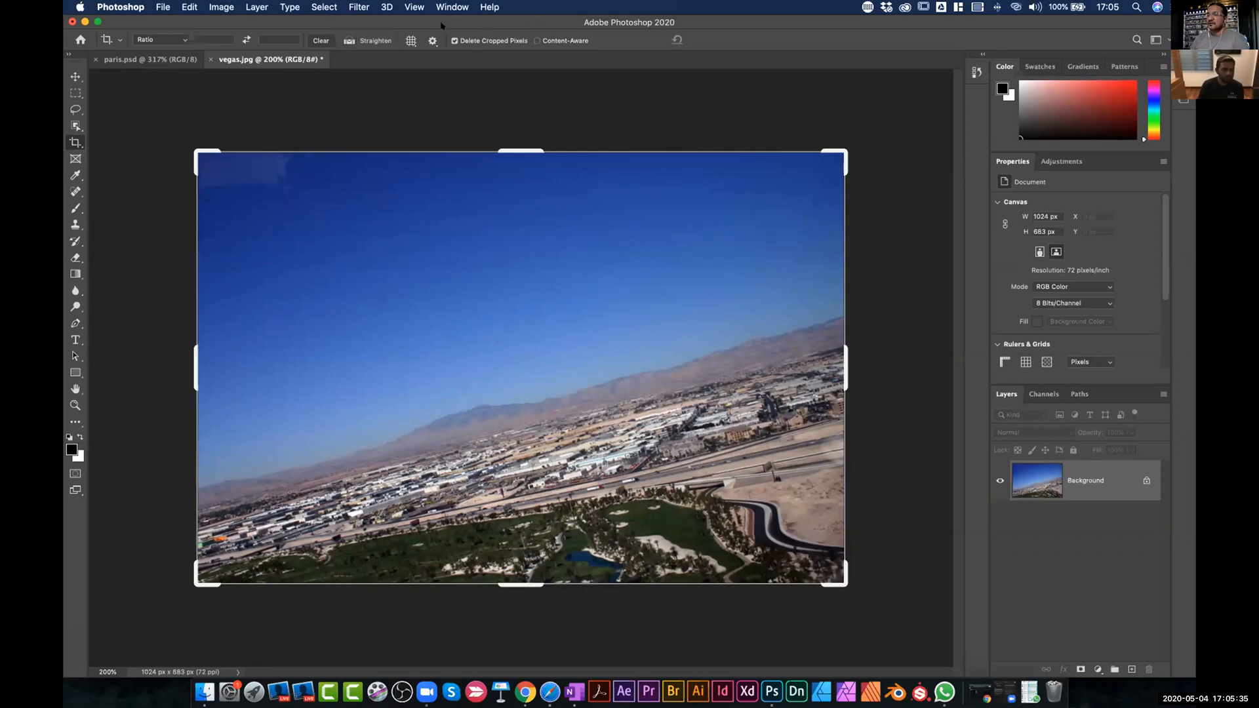
pyautogui.click(454, 41)
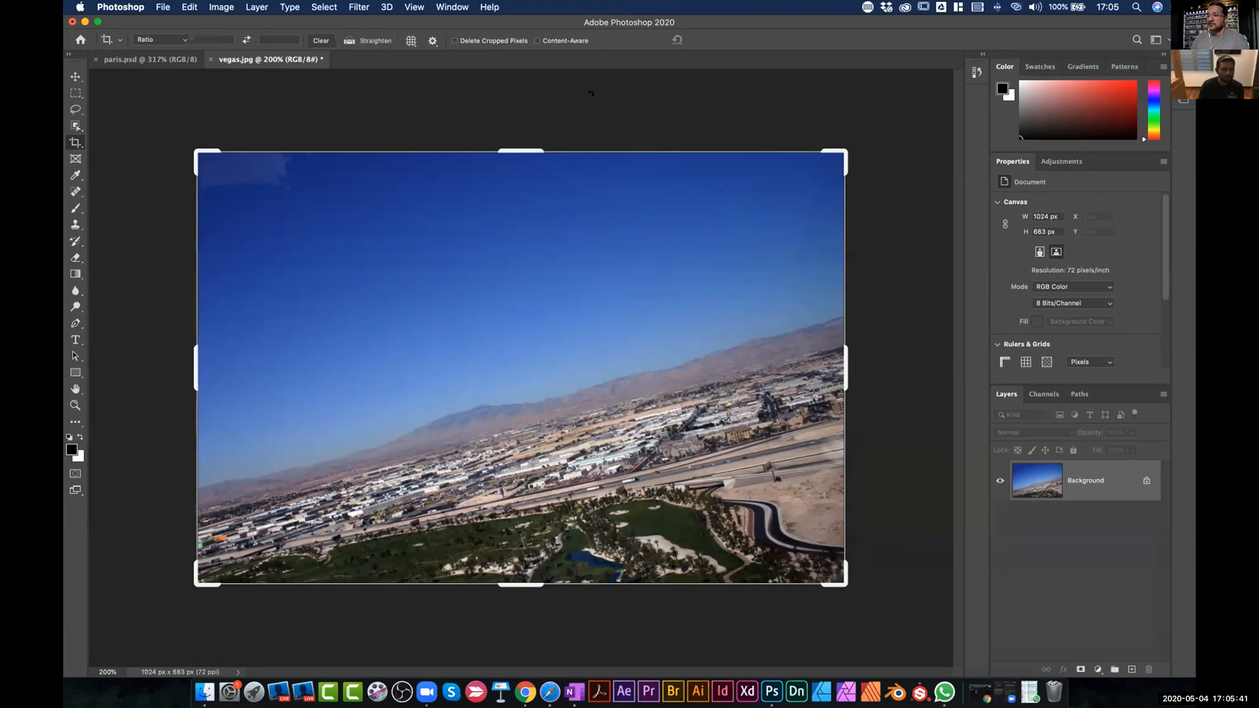
# Straighten the photo along the tilted mountain horizon and apply the crop with Delete Cropped Pixels disabled.
pyautogui.click(349, 40)
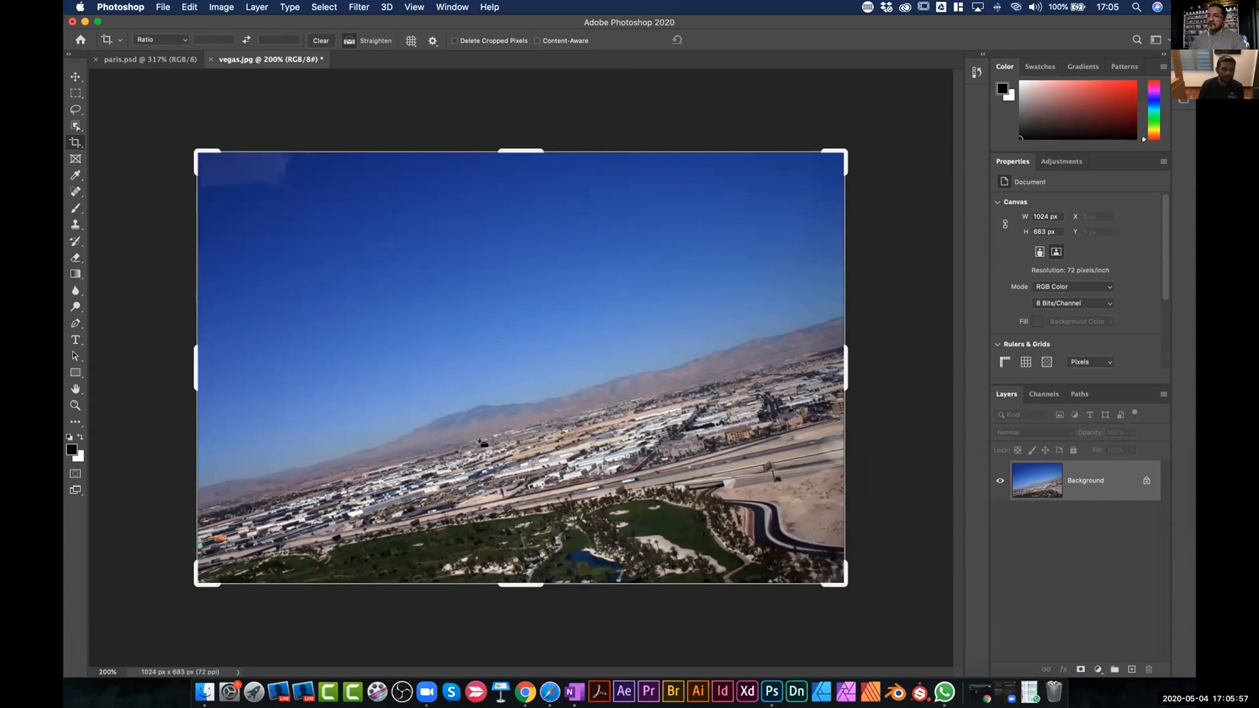
pyautogui.moveTo(335, 469); pyautogui.dragTo(755, 363)
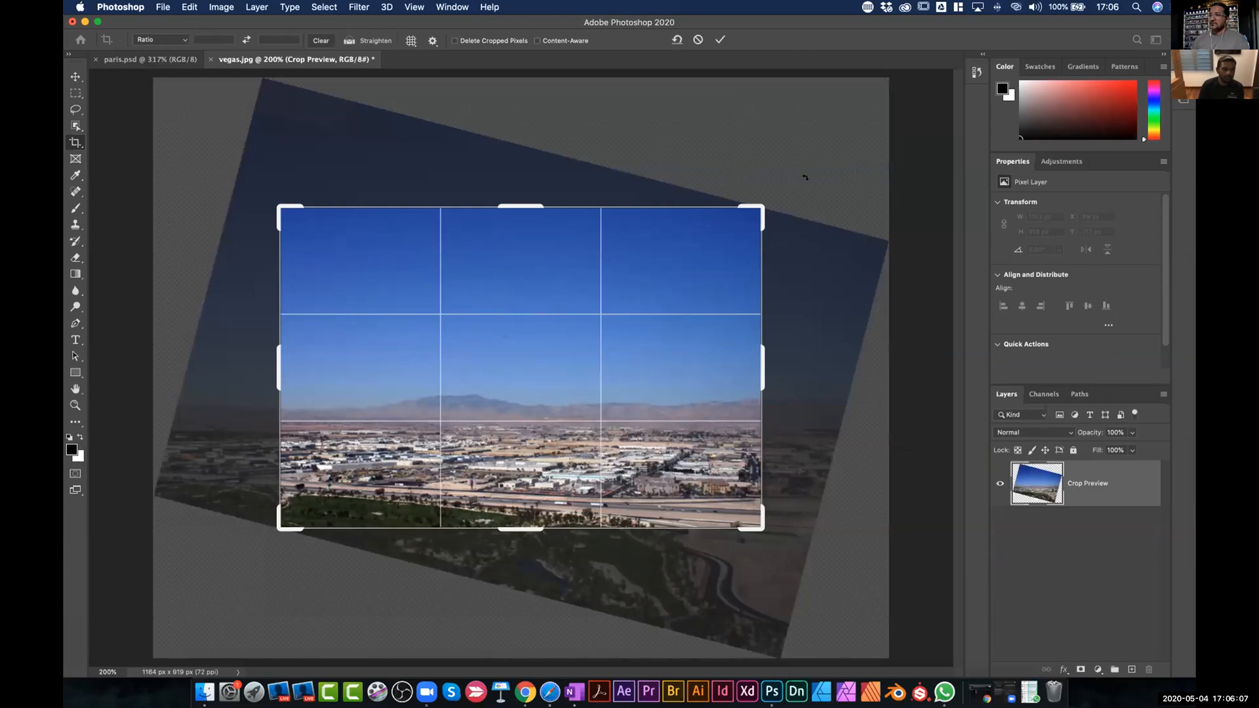
pyautogui.click(719, 39)
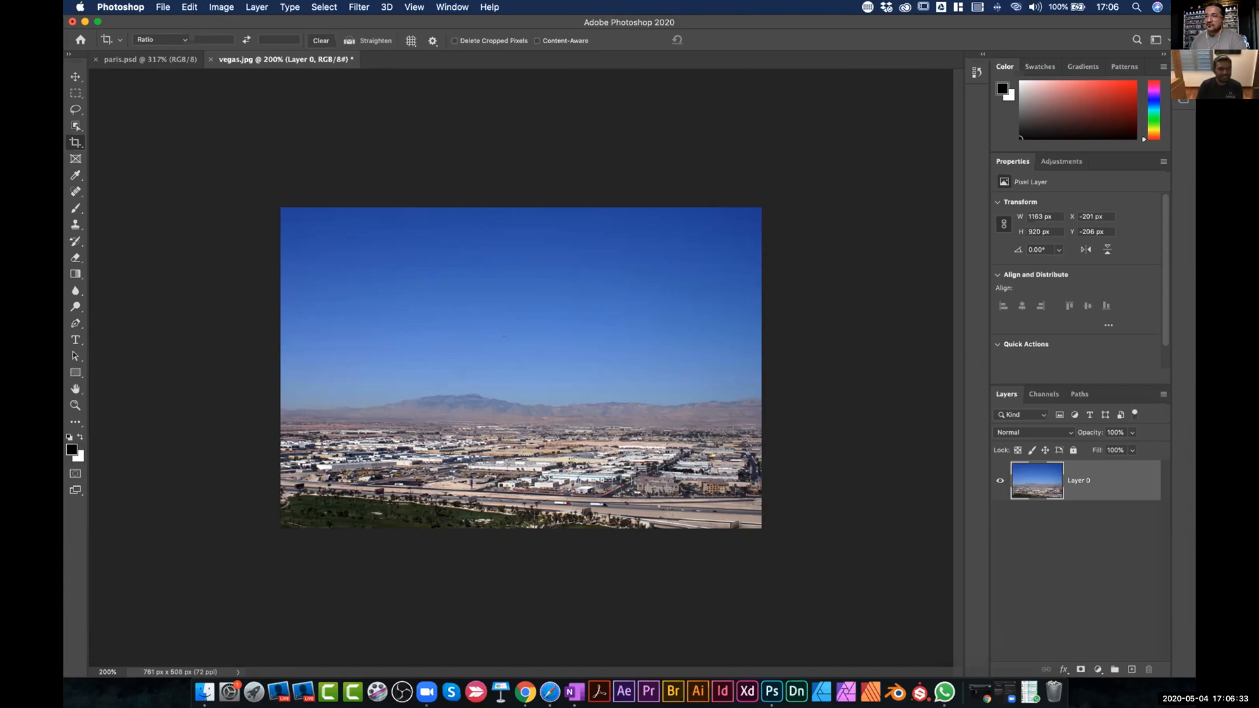
# Revert to the vegas.jpg history snapshot and bring back the full-size crop frame around the photo.
pyautogui.click(975, 71)
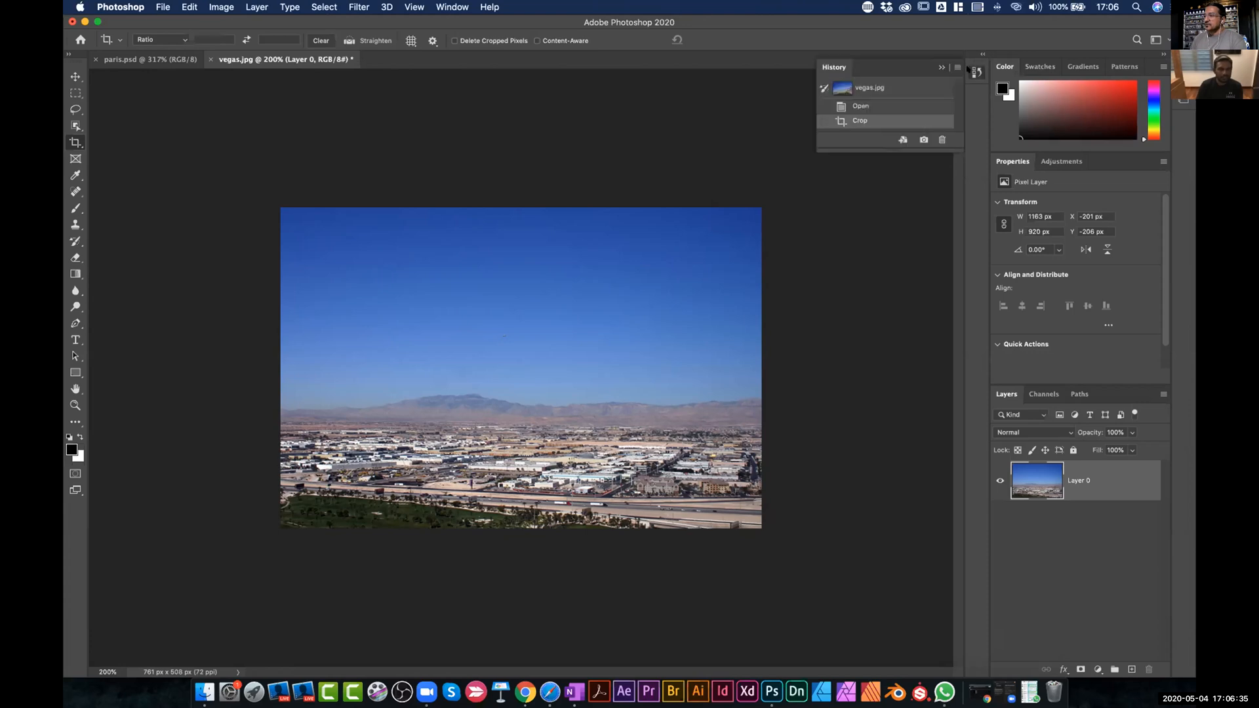
pyautogui.click(859, 87)
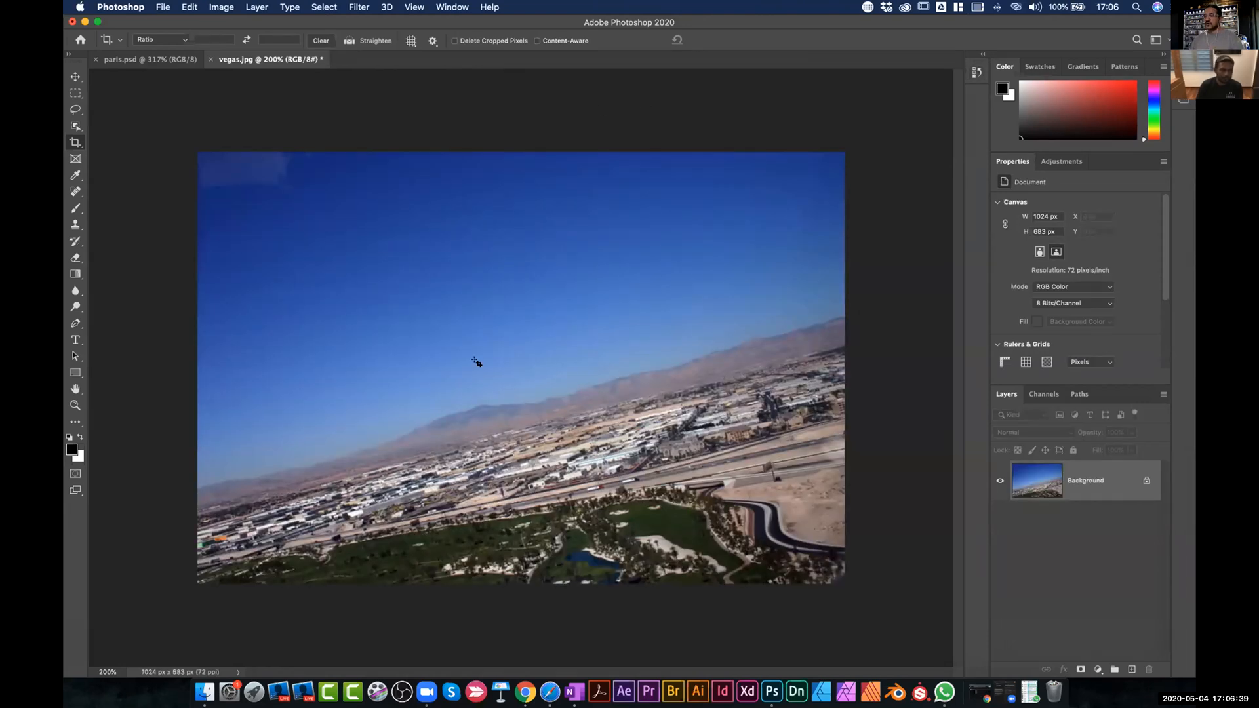
pyautogui.click(75, 77)
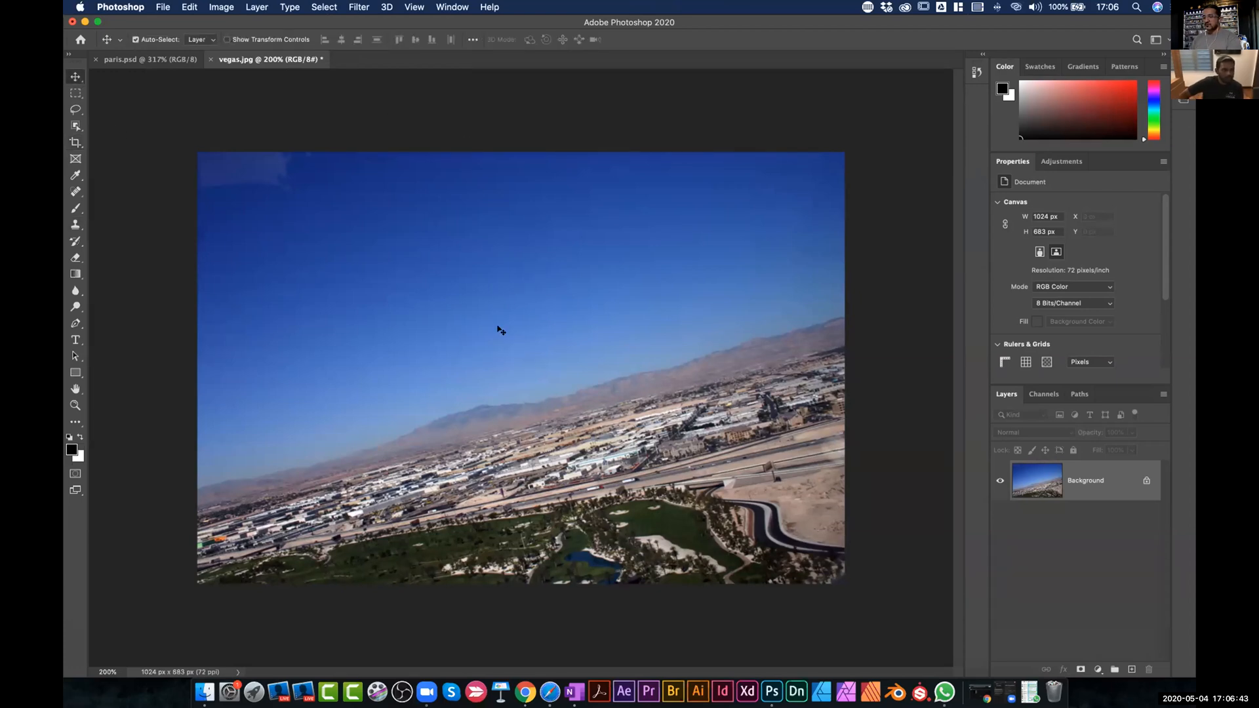
pyautogui.press('c')
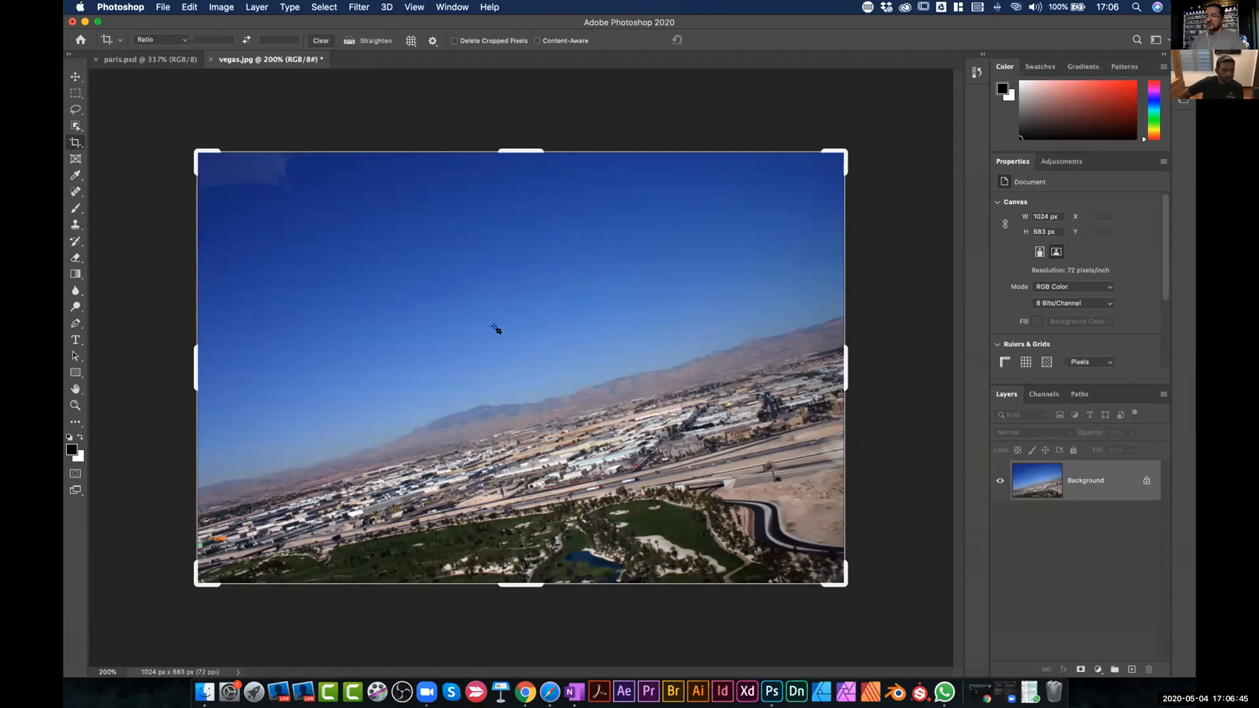
# Straighten the photo along the horizon again and apply the resulting crop of about 760 x 507 px.
pyautogui.click(358, 40)
pyautogui.moveTo(291, 492); pyautogui.dragTo(755, 370)
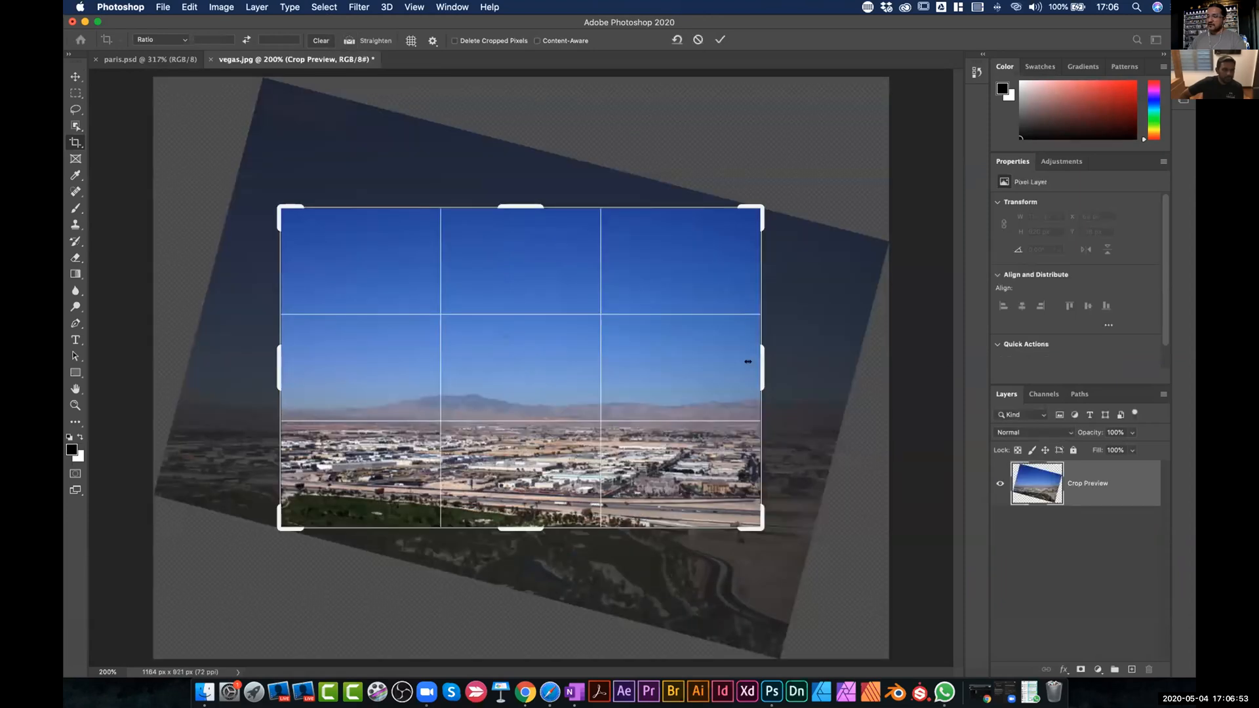
pyautogui.press('Return')
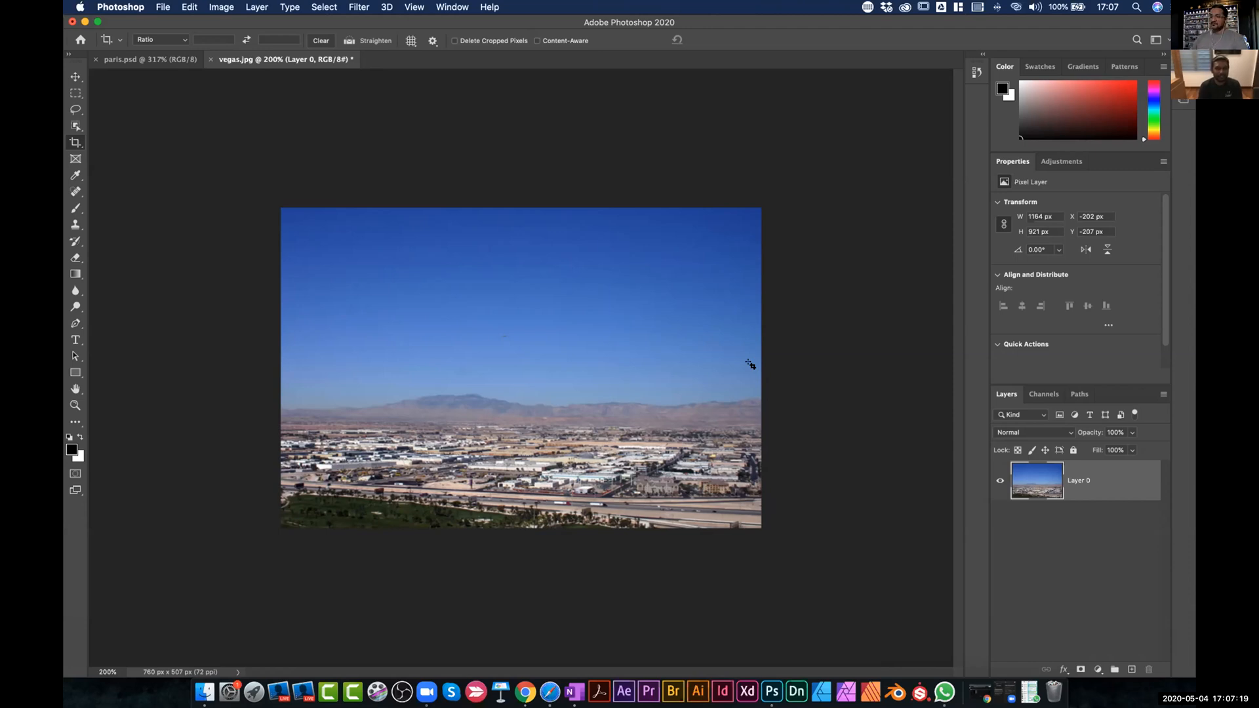
# Return the photo to its opening vegas.jpg snapshot in the history.
pyautogui.click(976, 71)
pyautogui.click(900, 90)
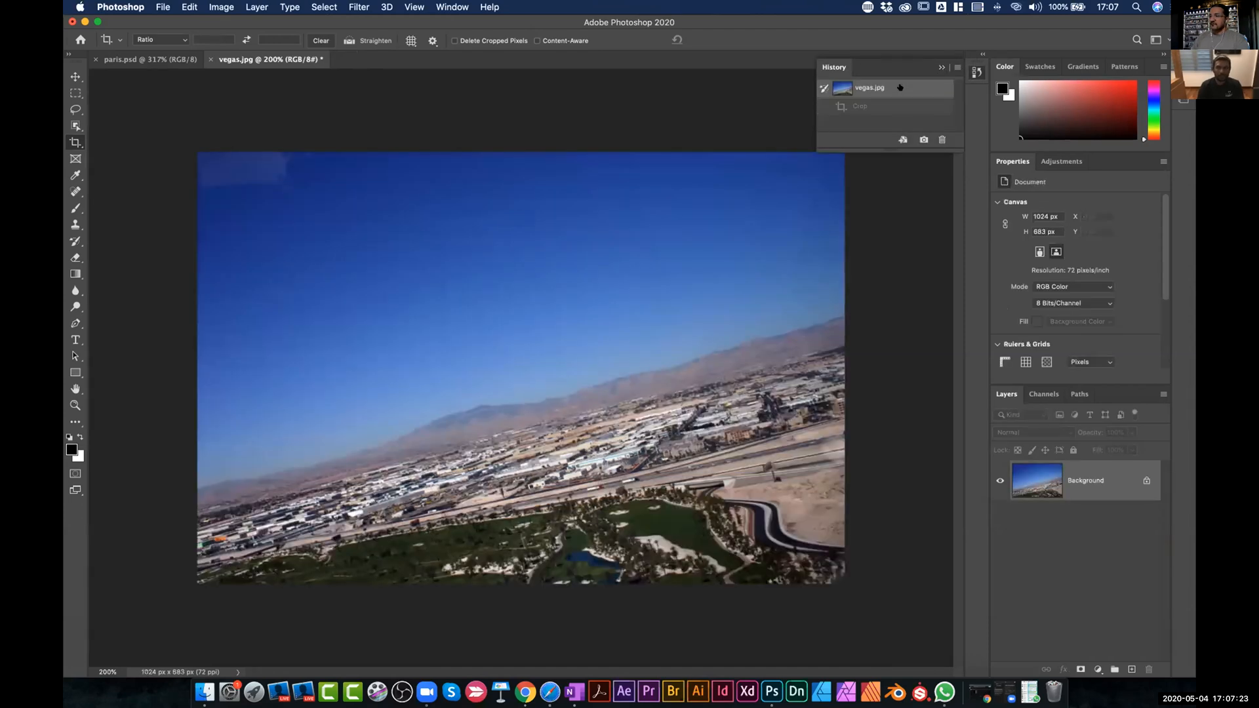
pyautogui.click(977, 73)
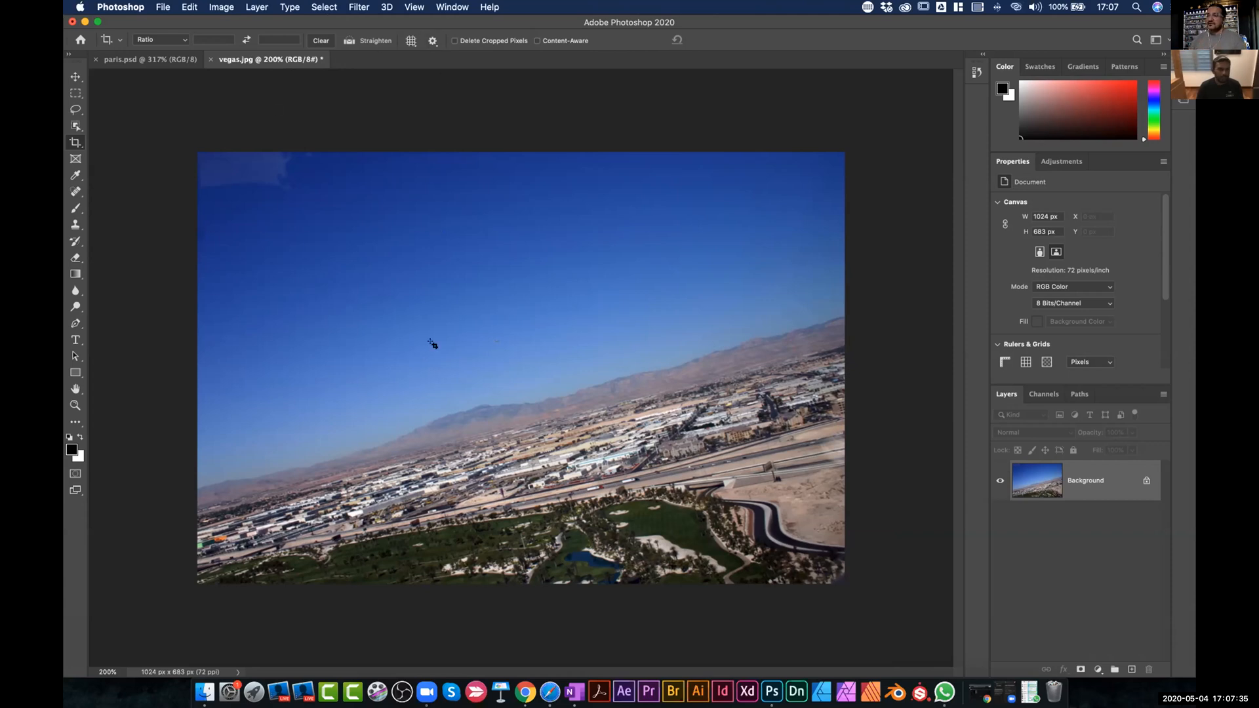
pyautogui.click(349, 40)
pyautogui.moveTo(327, 480); pyautogui.dragTo(723, 379)
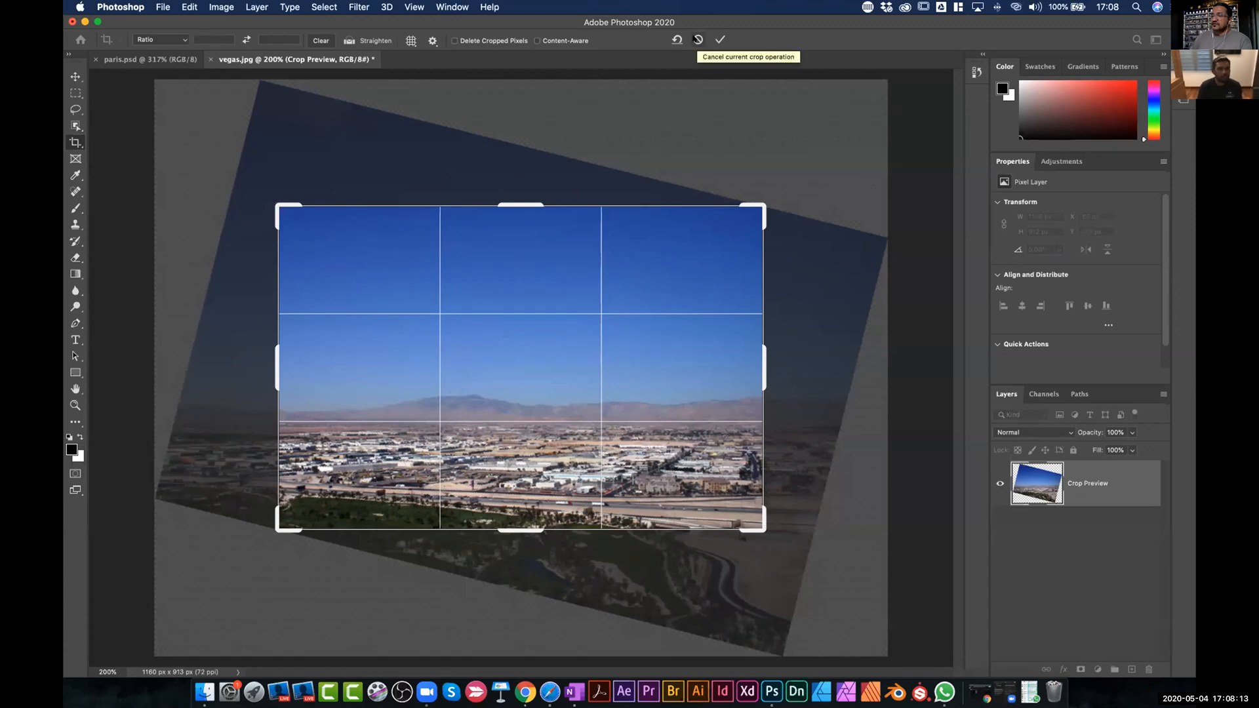
pyautogui.click(698, 40)
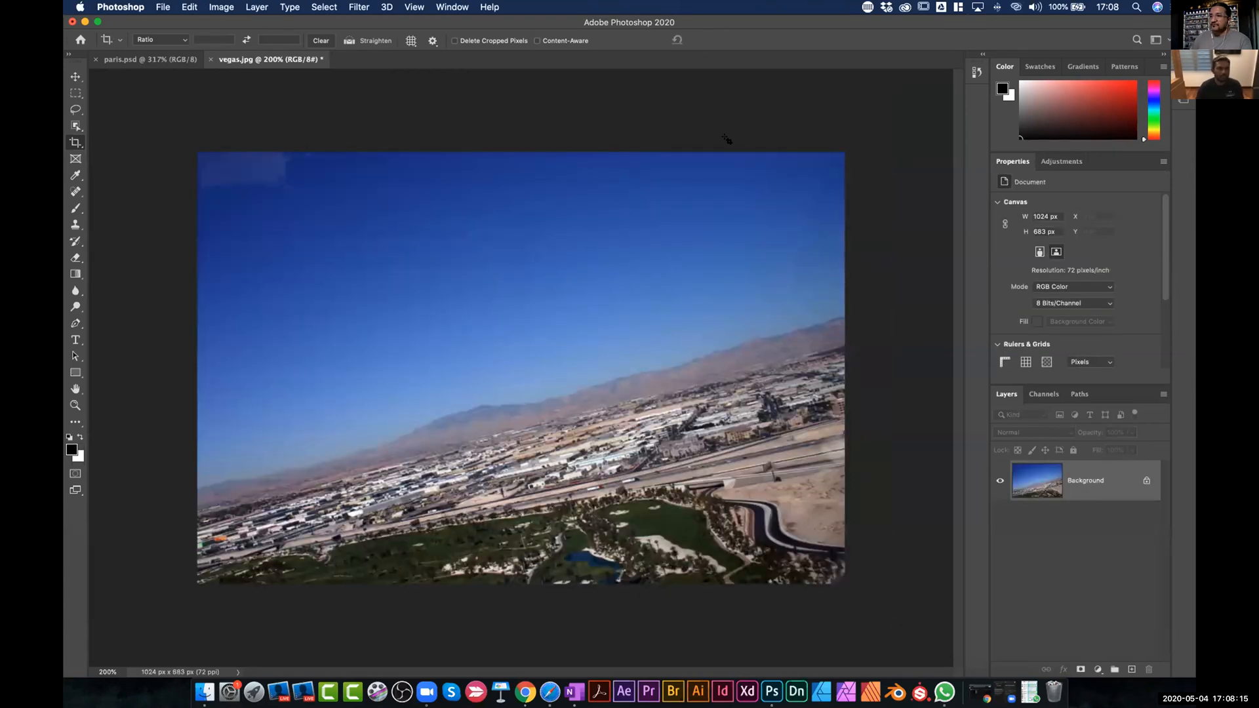
# Enable Content-Aware cropping, straighten the photo along the horizon at its full 1024 x 683 px frame, and apply the crop.
pyautogui.click(551, 42)
pyautogui.click(350, 41)
pyautogui.moveTo(344, 474); pyautogui.dragTo(733, 372)
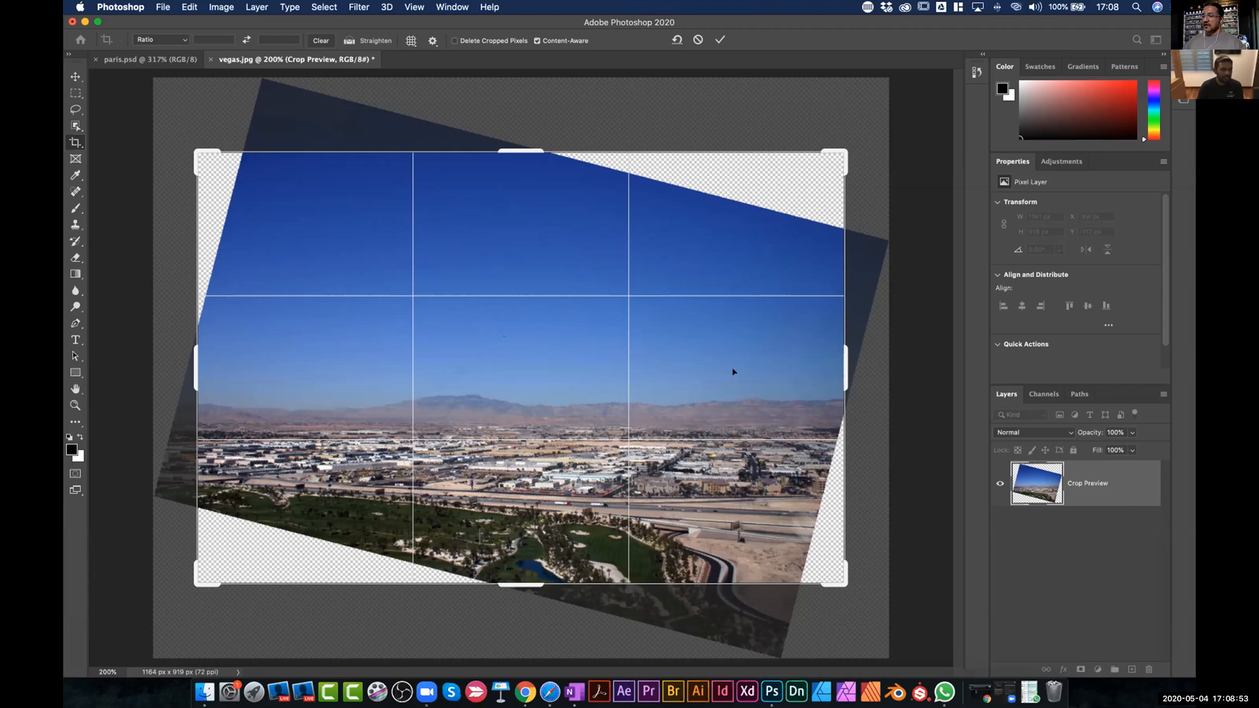
pyautogui.press('Return')
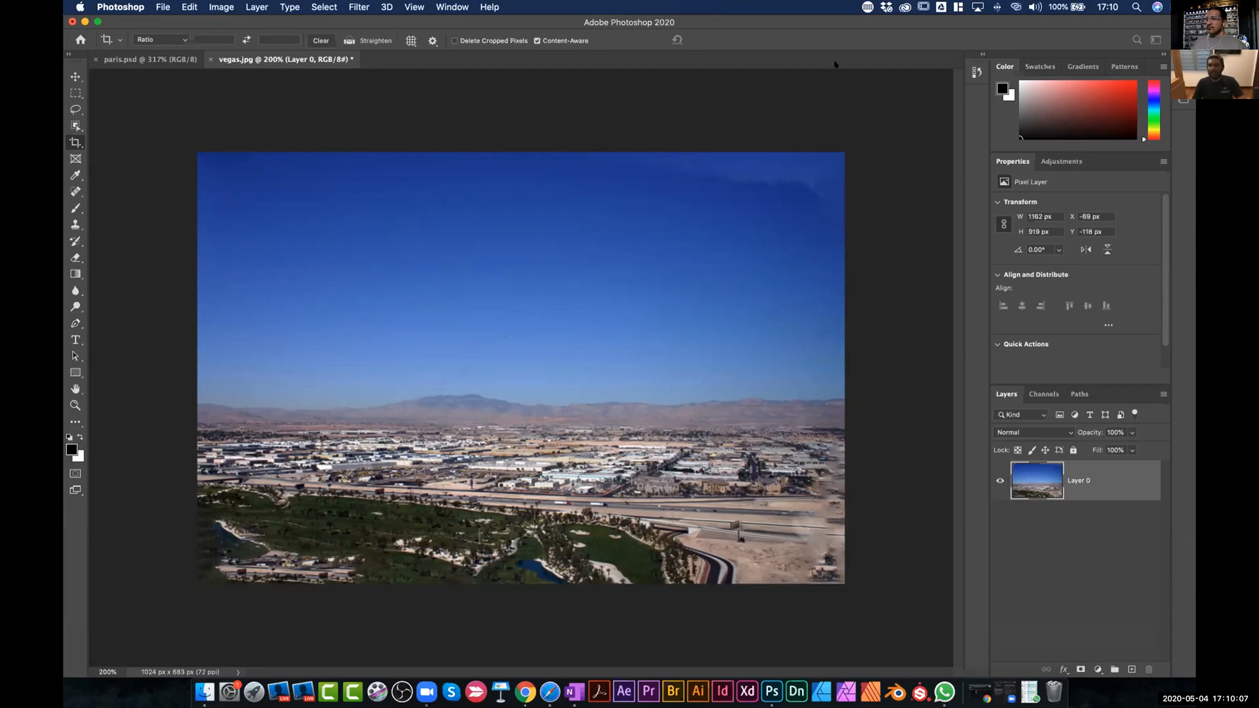
pyautogui.hotkey('ctrl', 'Right')
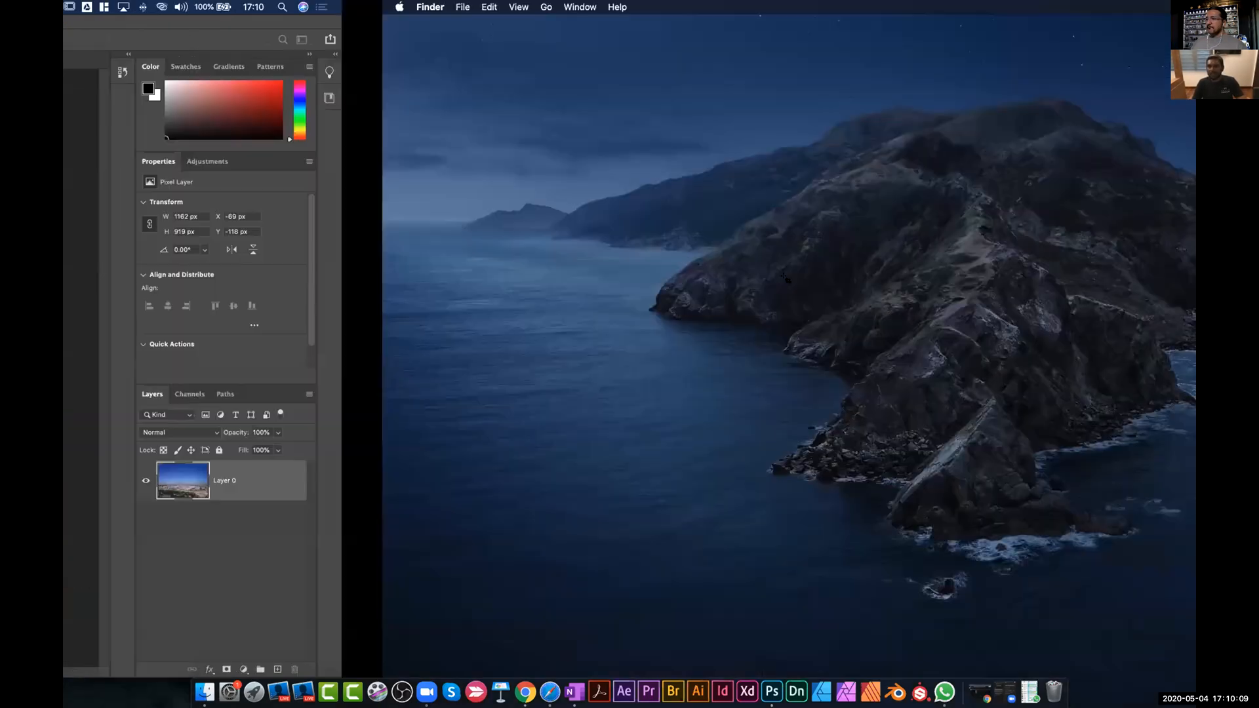
pyautogui.hotkey('ctrl', 'Left')
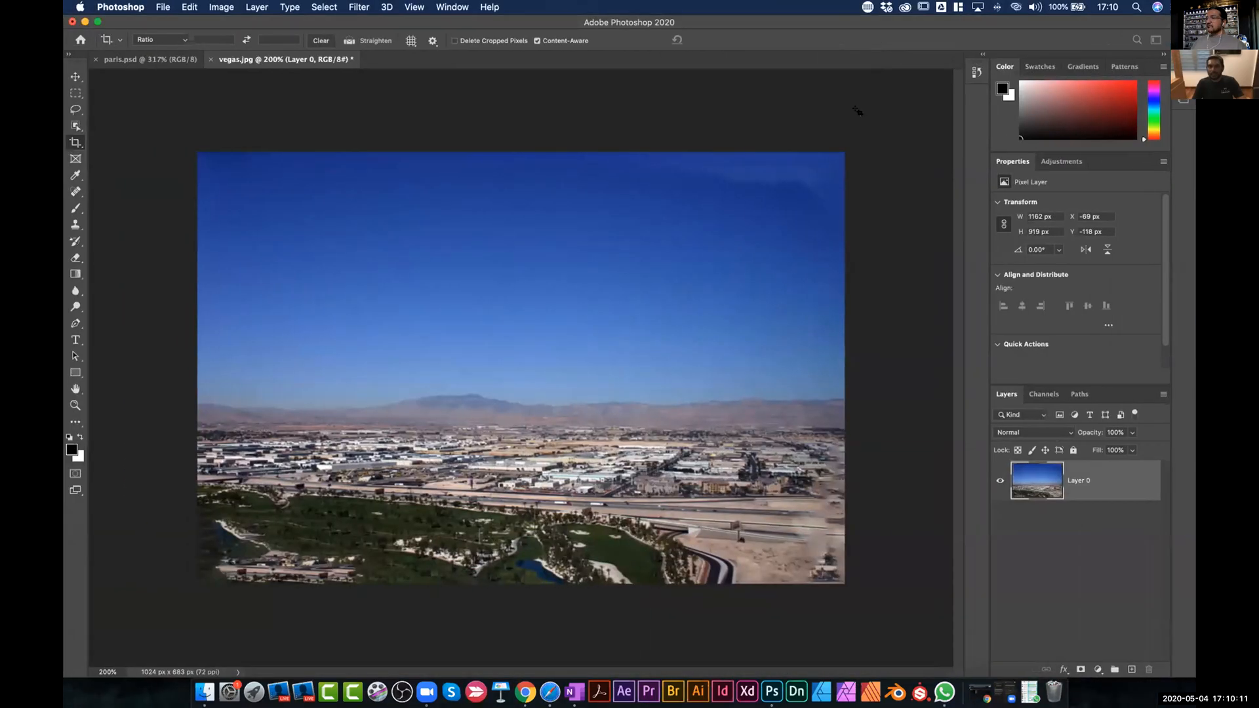
pyautogui.click(846, 7)
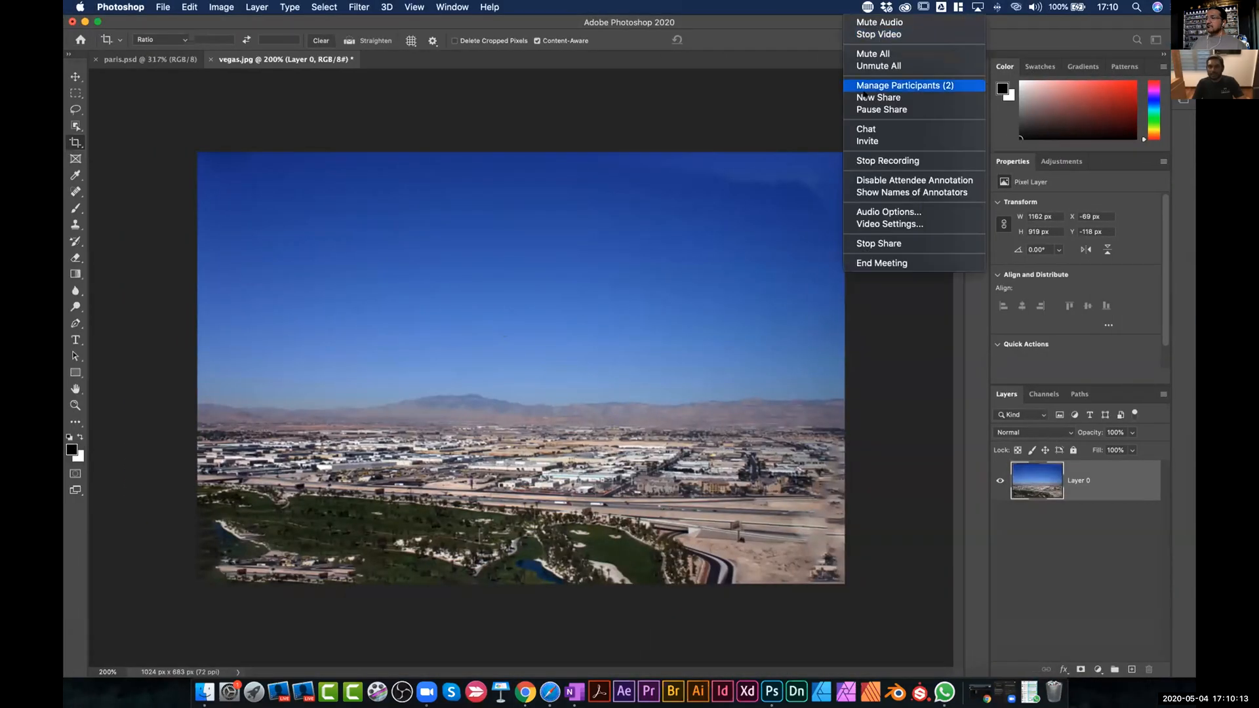
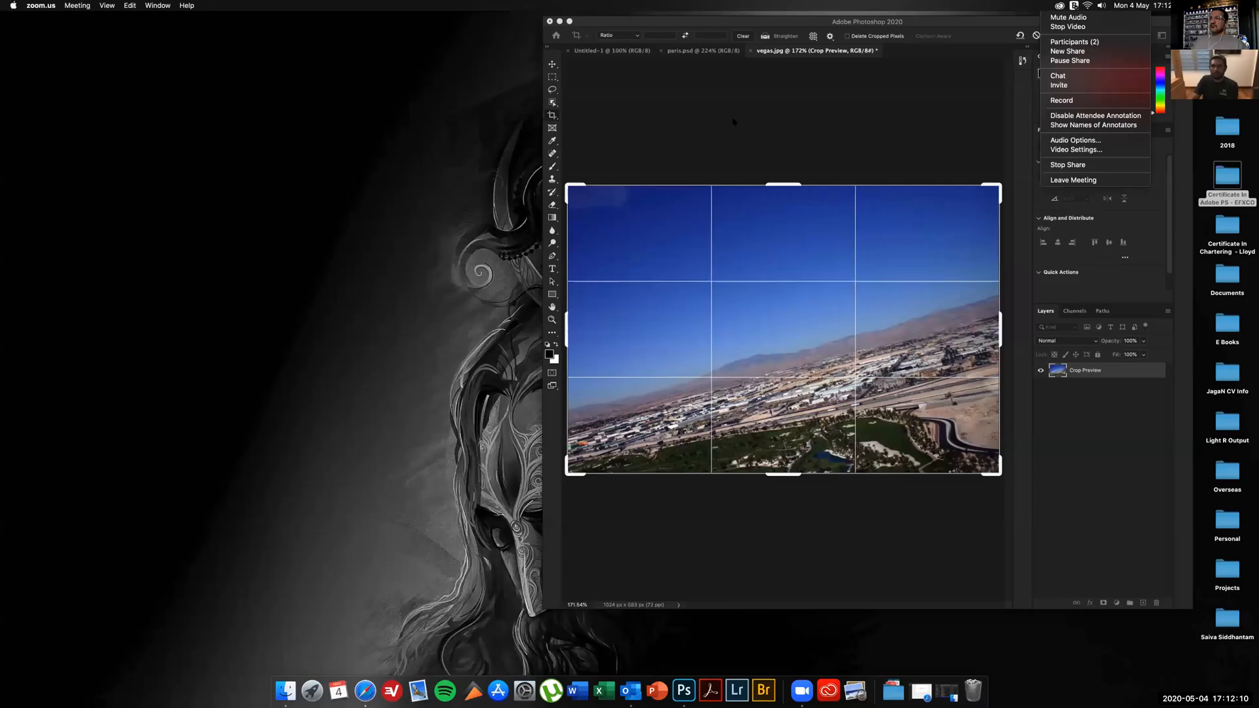
pyautogui.click(733, 122)
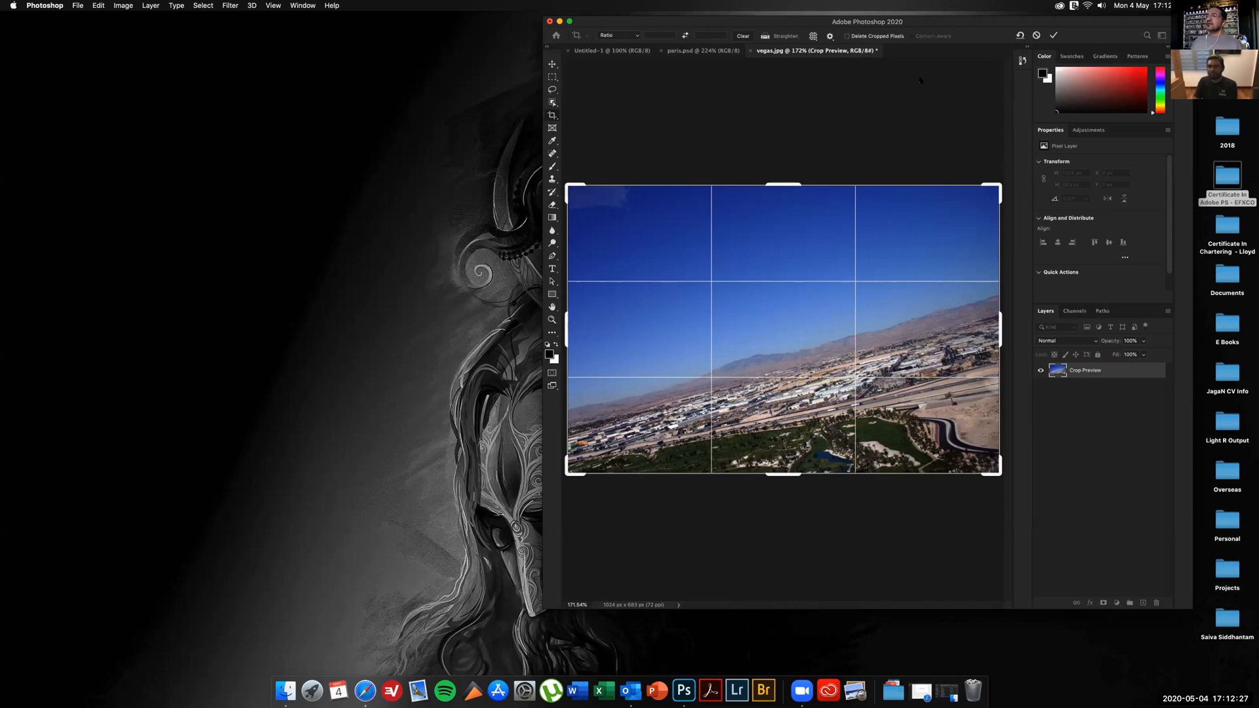
pyautogui.click(722, 97)
pyautogui.press('Return')
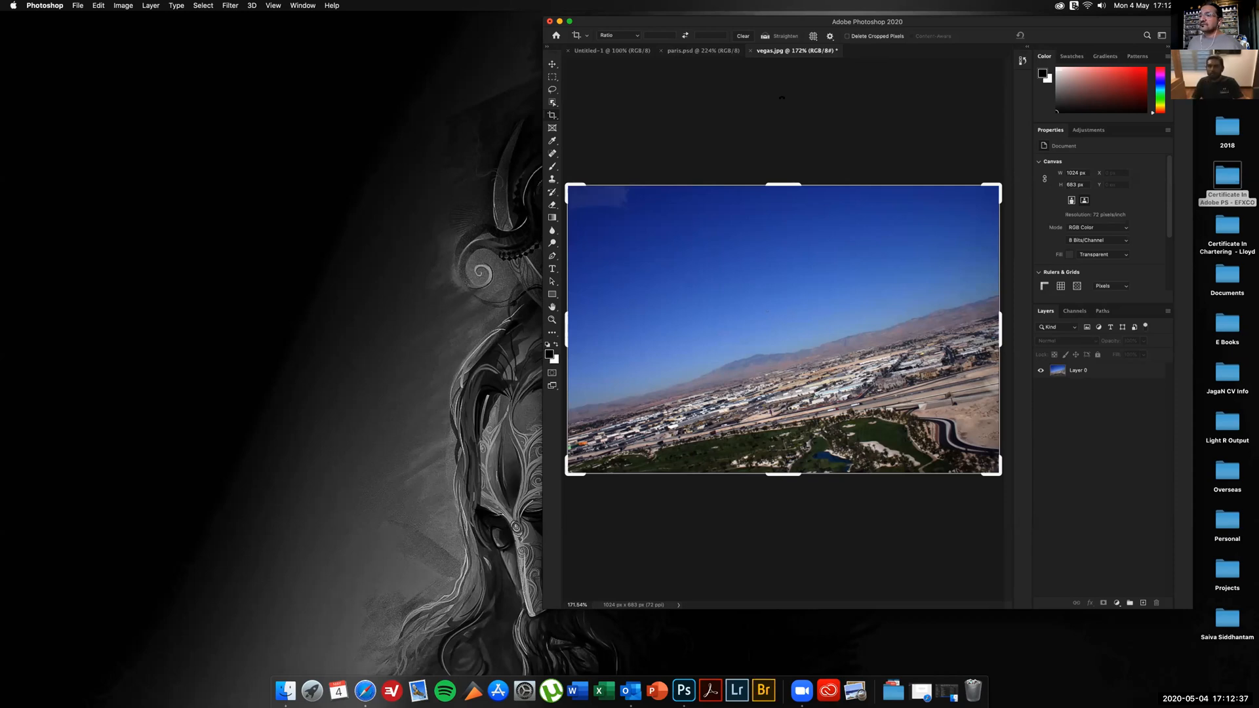
pyautogui.press('Return')
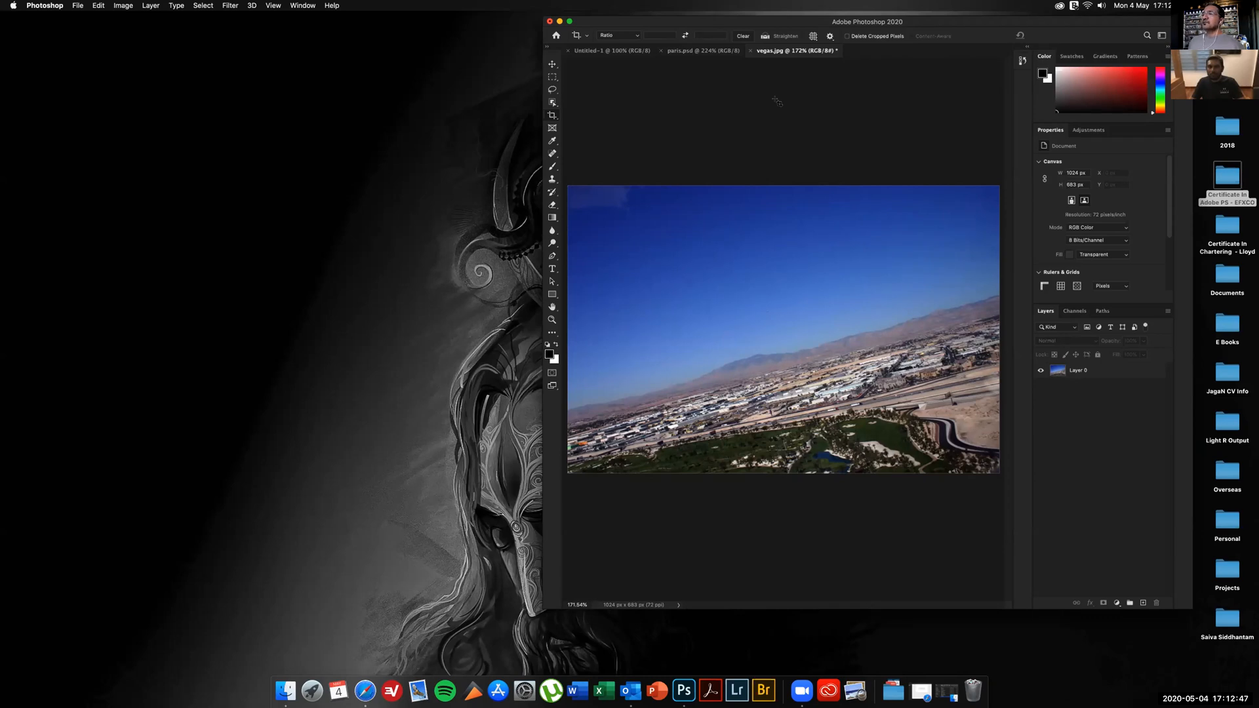
pyautogui.click(694, 261)
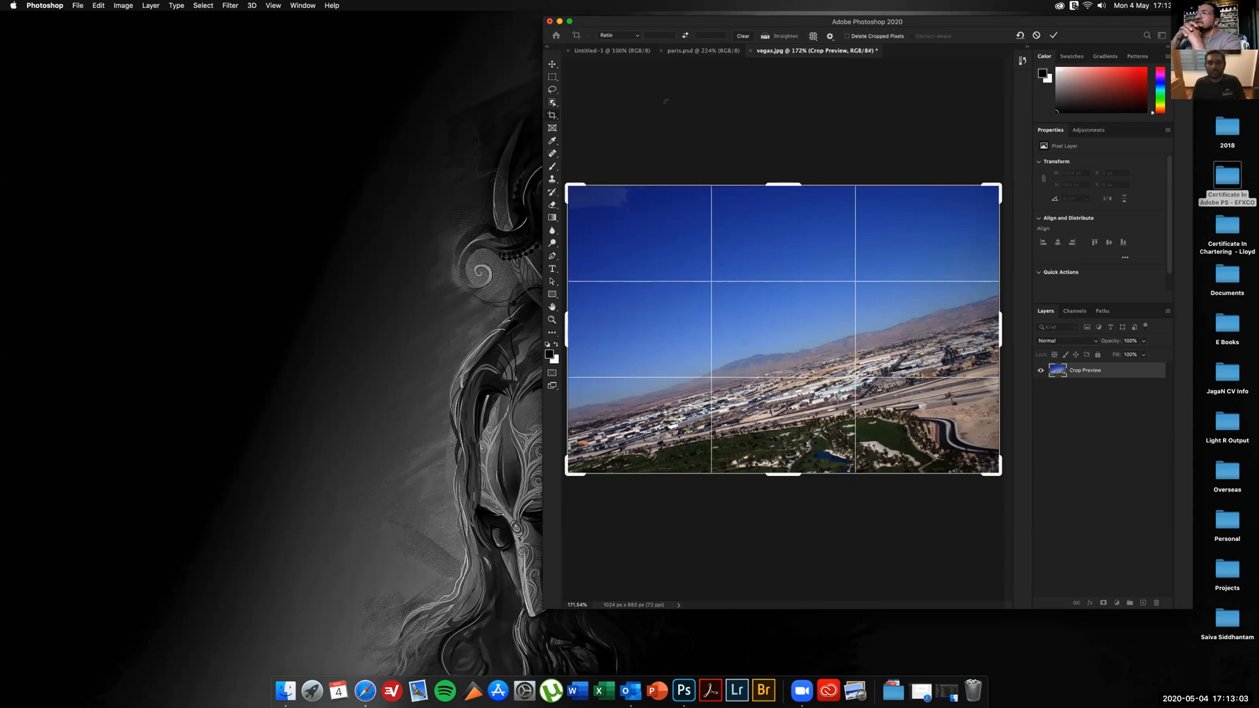
# Finish the pending crop and close vegas.jpg without saving its changes.
pyautogui.press('Return')
pyautogui.click(752, 51)
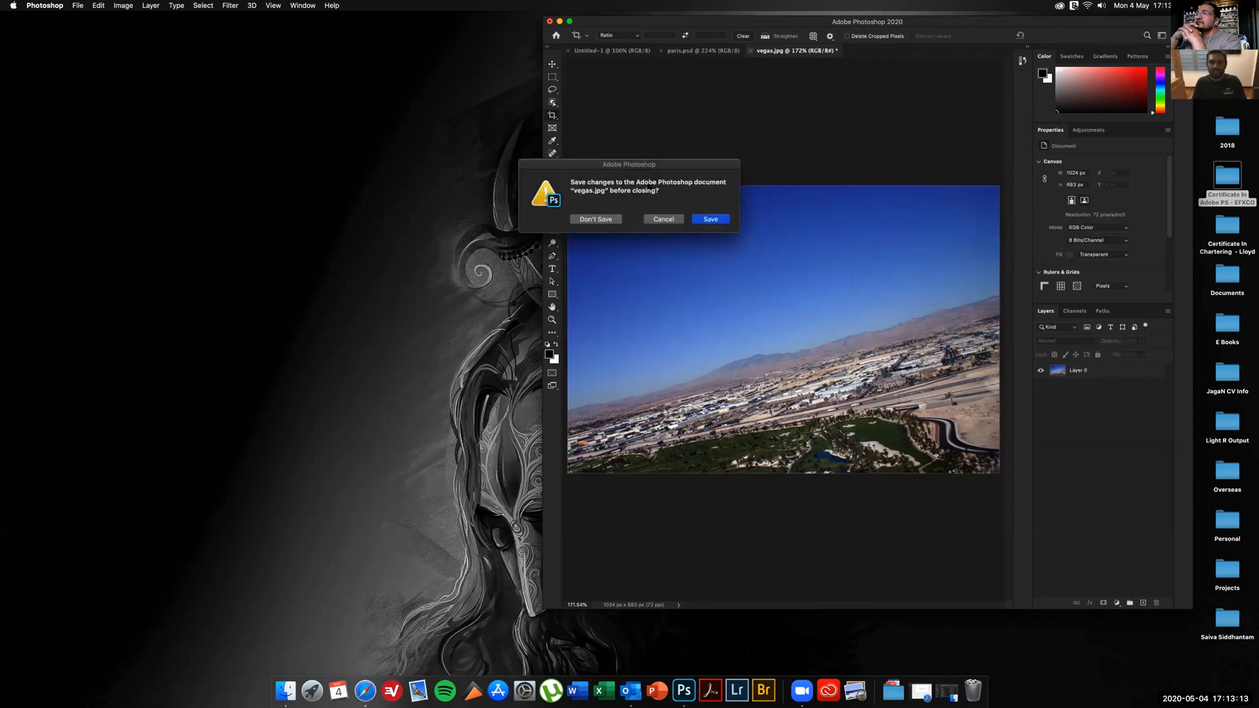
pyautogui.click(595, 220)
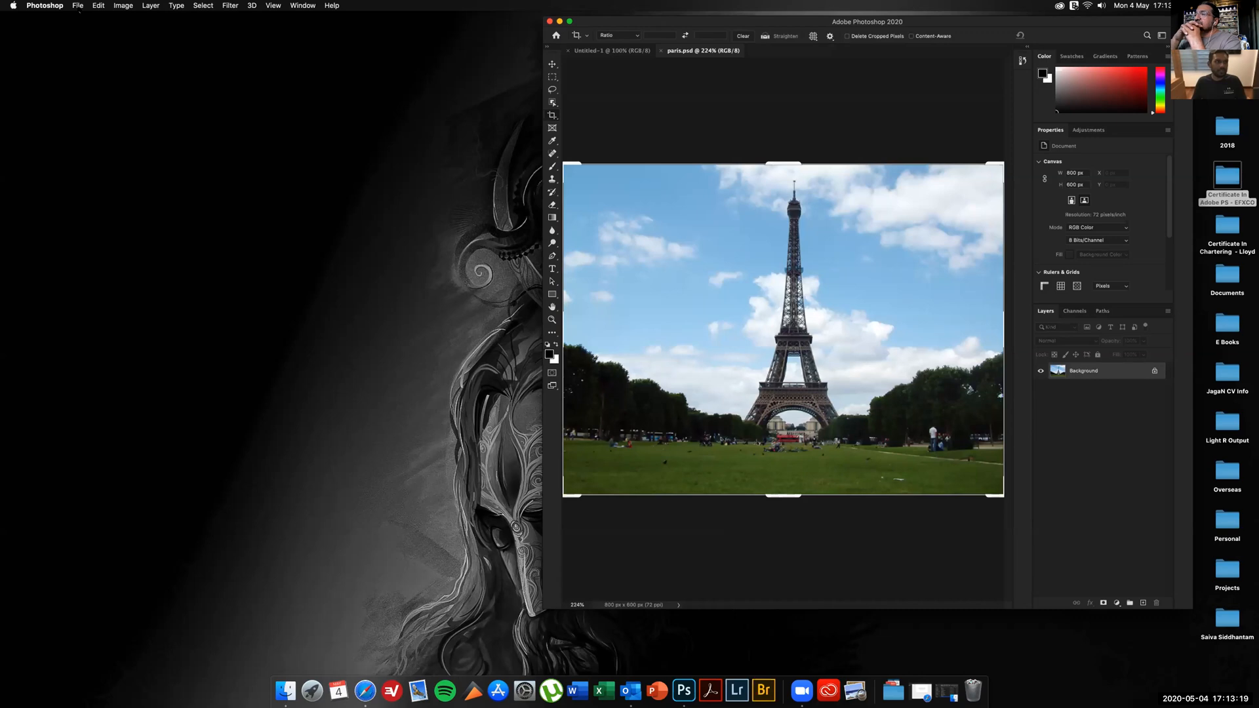
# Reopen vegas.jpg from the 02 Image Preparation folder.
pyautogui.click(79, 8)
pyautogui.click(194, 26)
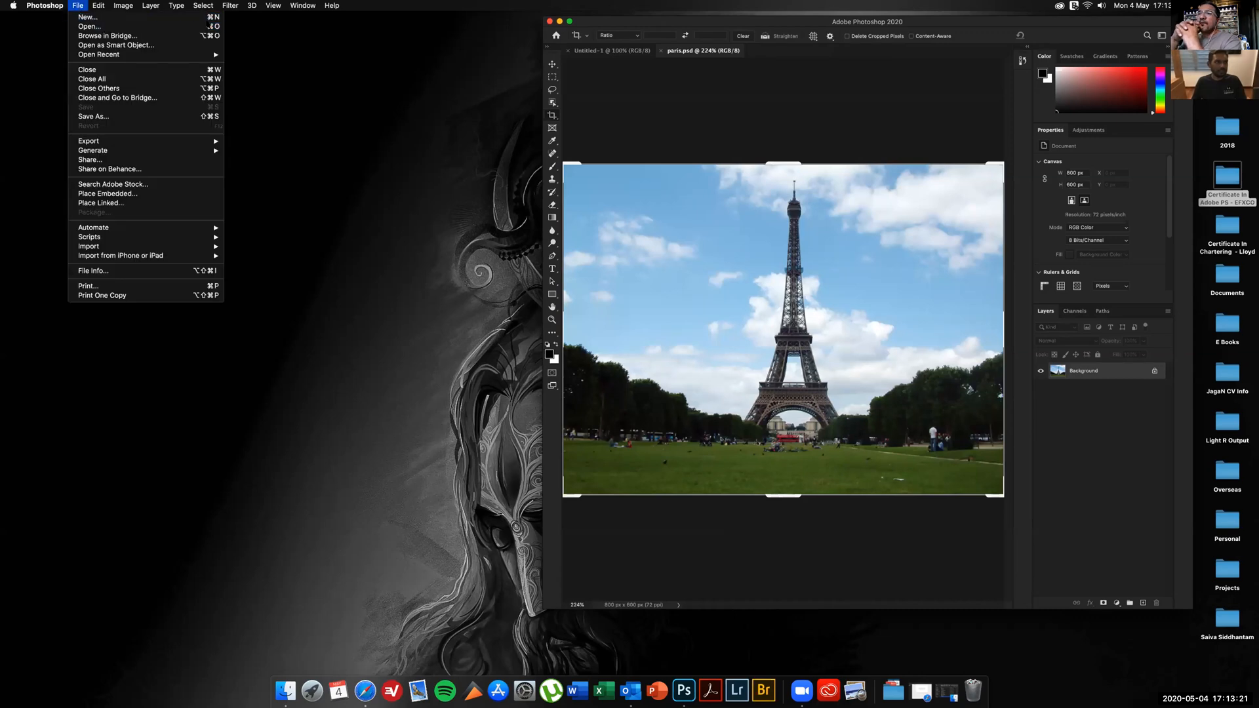
pyautogui.scroll(-3, 577, 240)
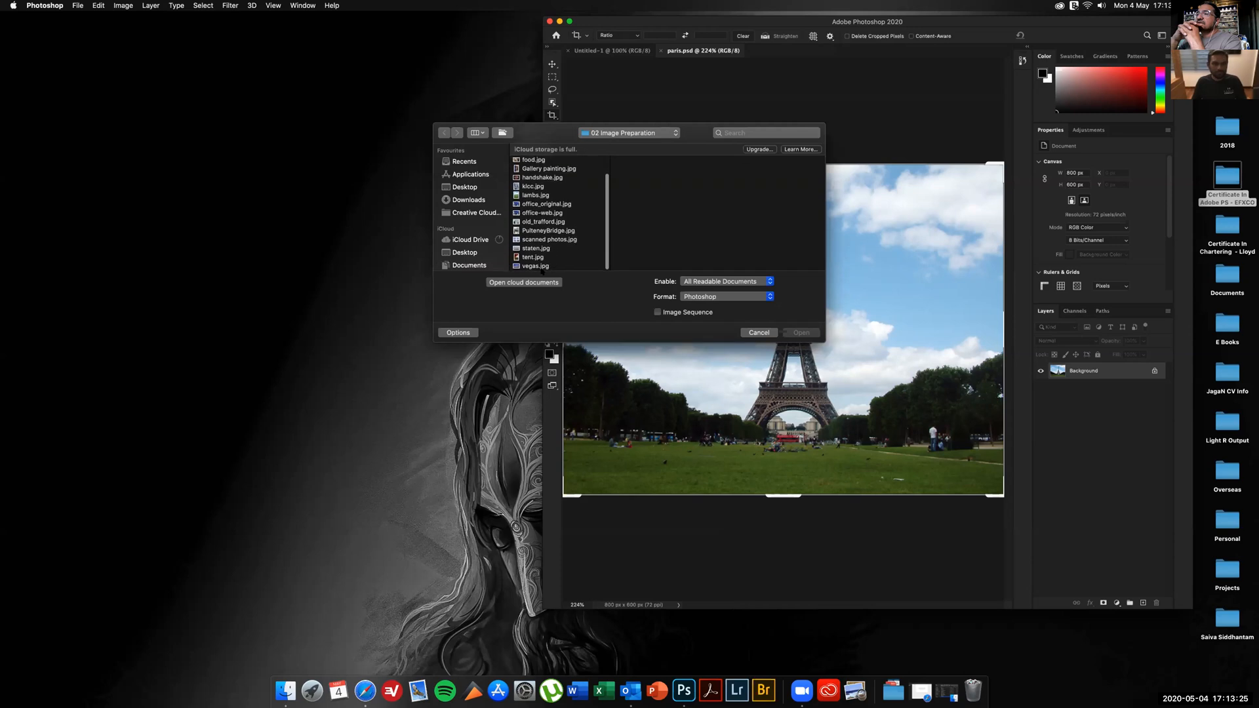
pyautogui.click(541, 266)
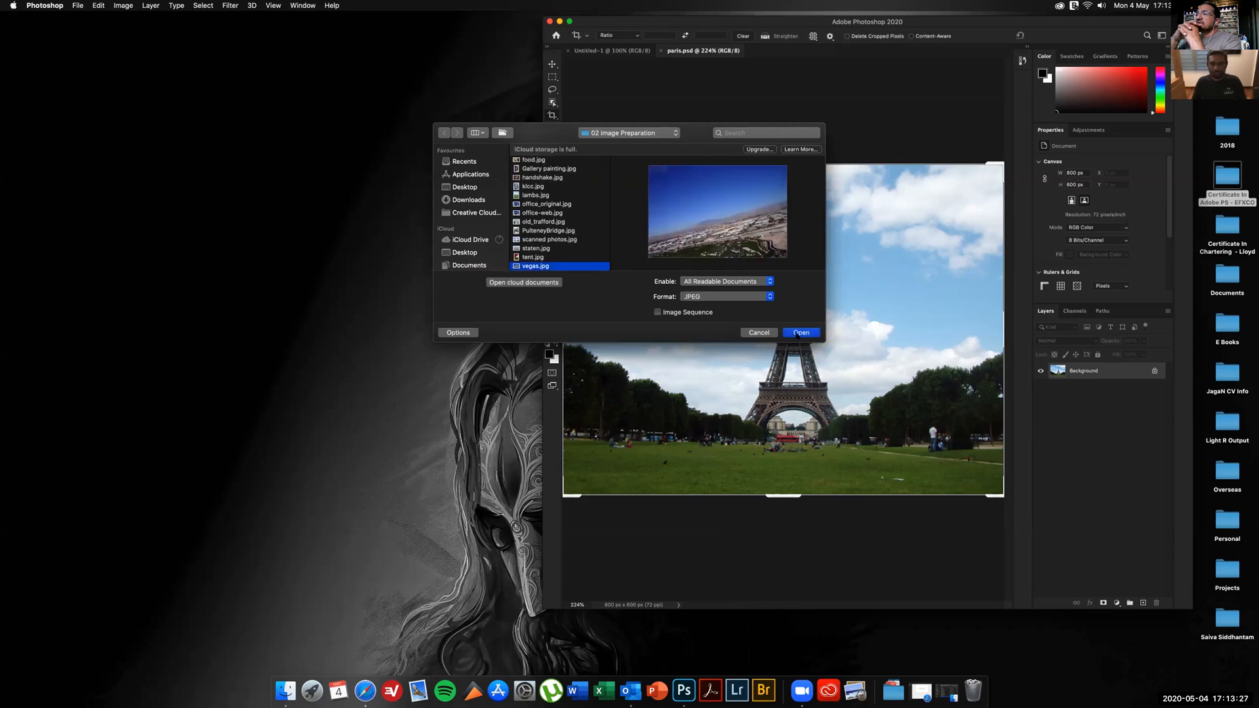
pyautogui.click(800, 333)
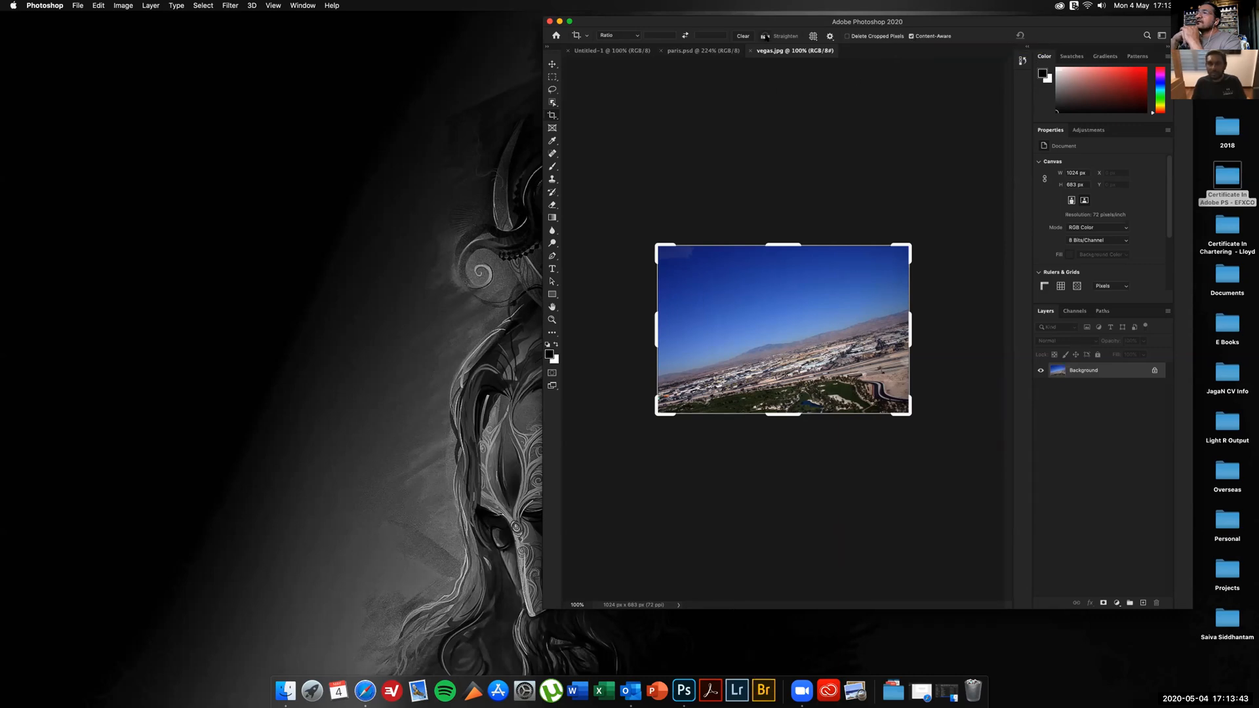
# Straighten the reopened photo along the mountain horizon with Content-Aware enabled and apply the crop.
pyautogui.press('super+0')
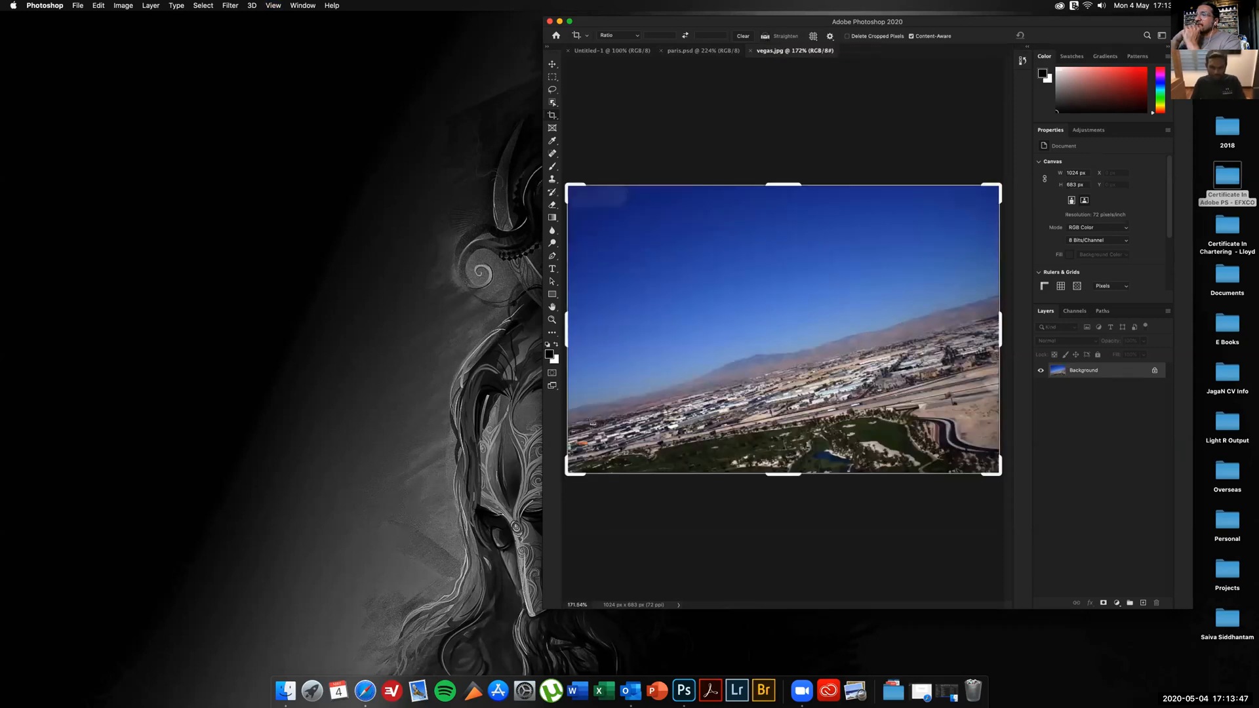
pyautogui.moveTo(589, 418); pyautogui.dragTo(969, 320)
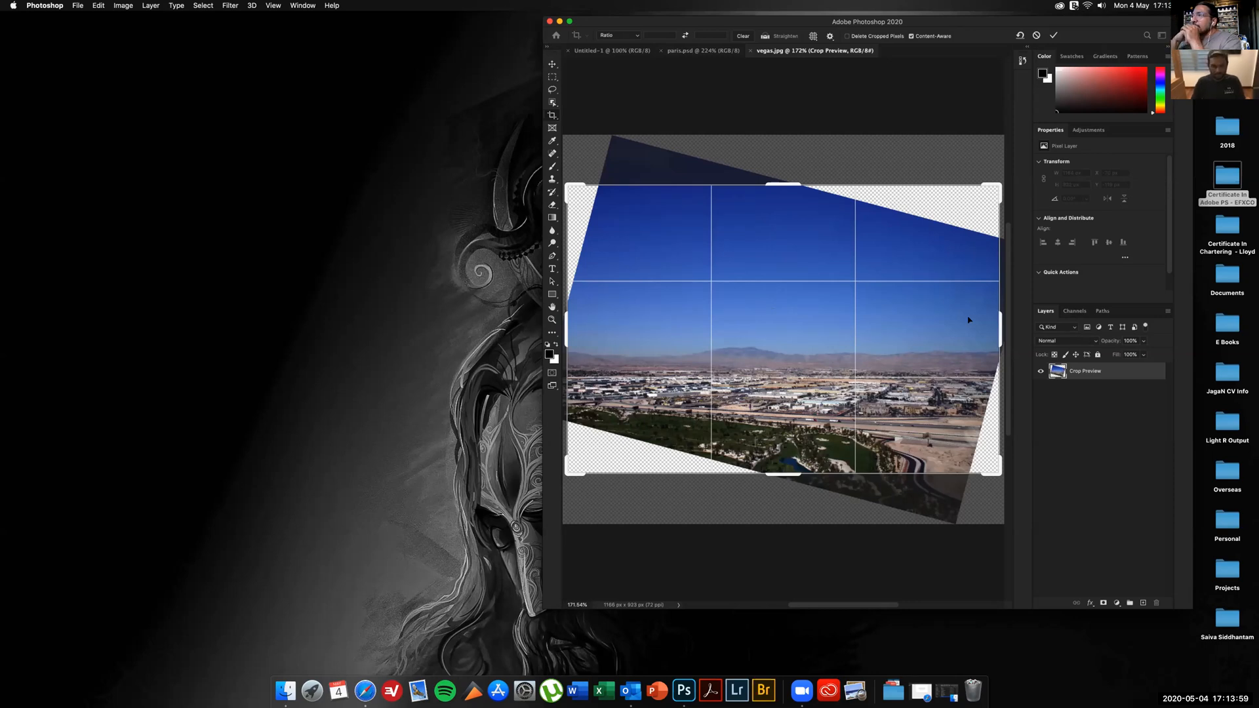
pyautogui.press('Return')
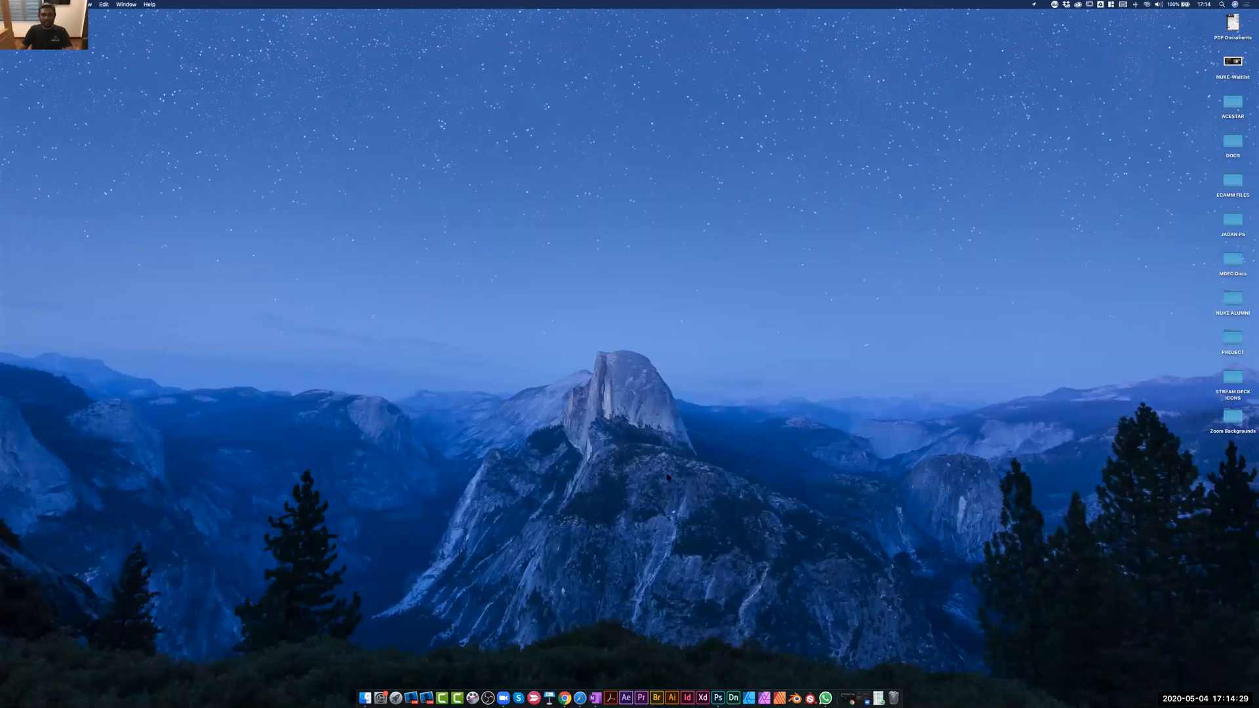
# Switch back to Photoshop with vegas.jpg open and move its window lower on the desktop.
pyautogui.click(717, 697)
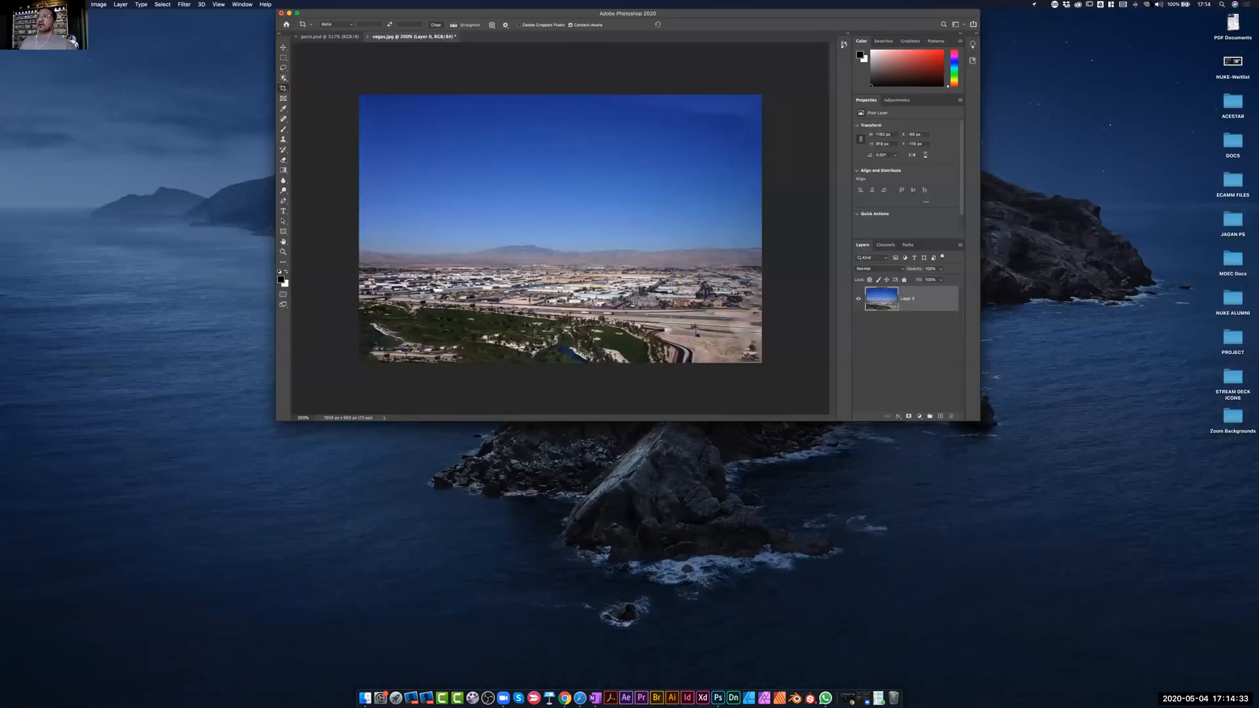
pyautogui.moveTo(607, 37); pyautogui.dragTo(630, 308)
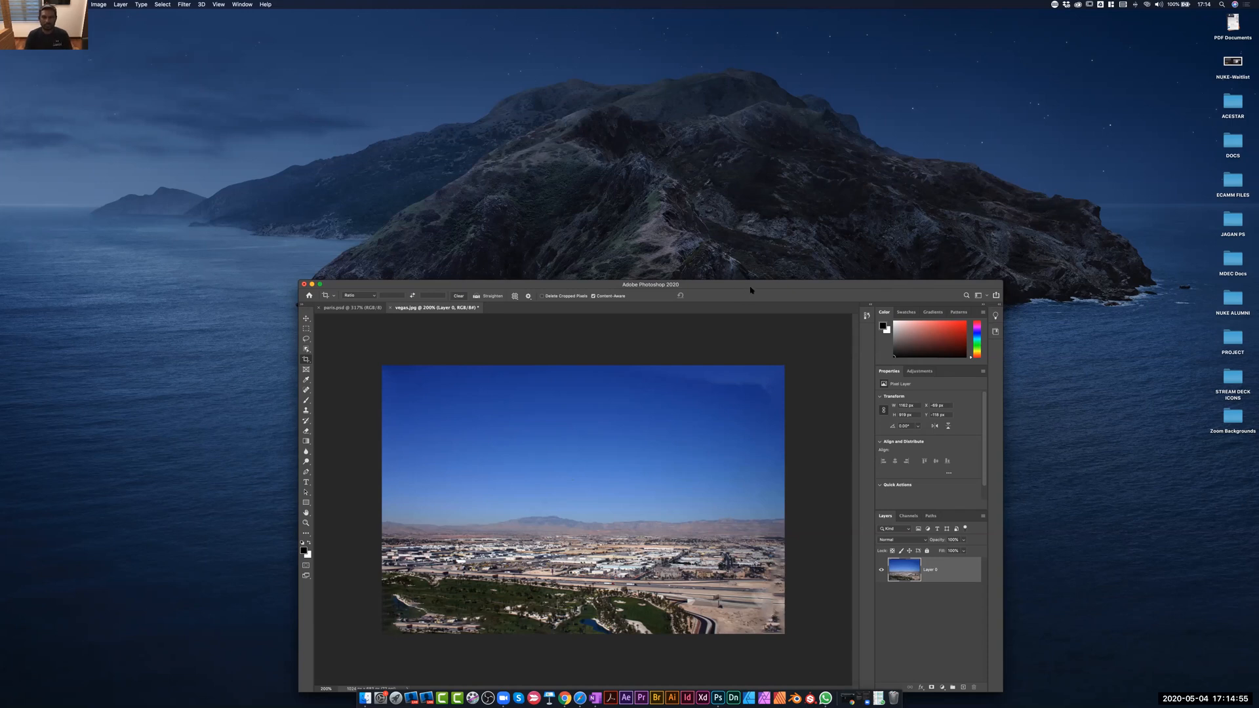
pyautogui.moveTo(749, 280); pyautogui.dragTo(749, 274)
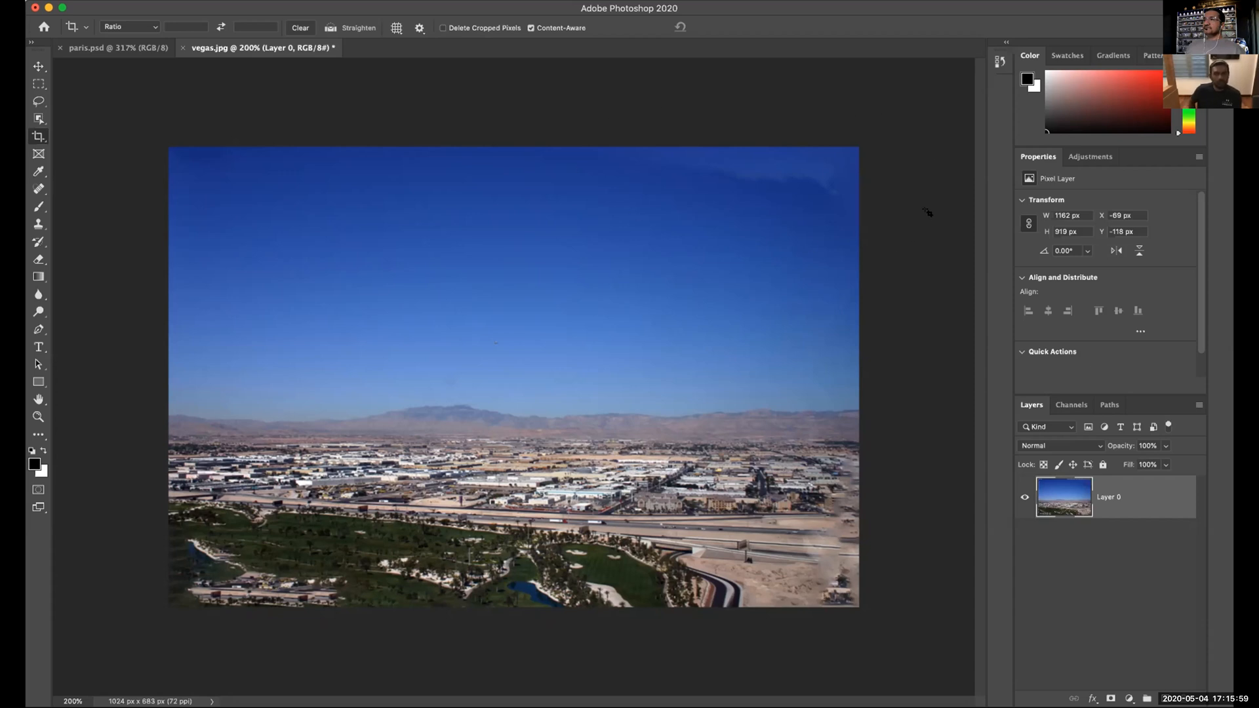
# Activate the standard Lasso tool for freehand selections.
pyautogui.click(39, 66)
pyautogui.click(39, 84)
pyautogui.click(39, 101)
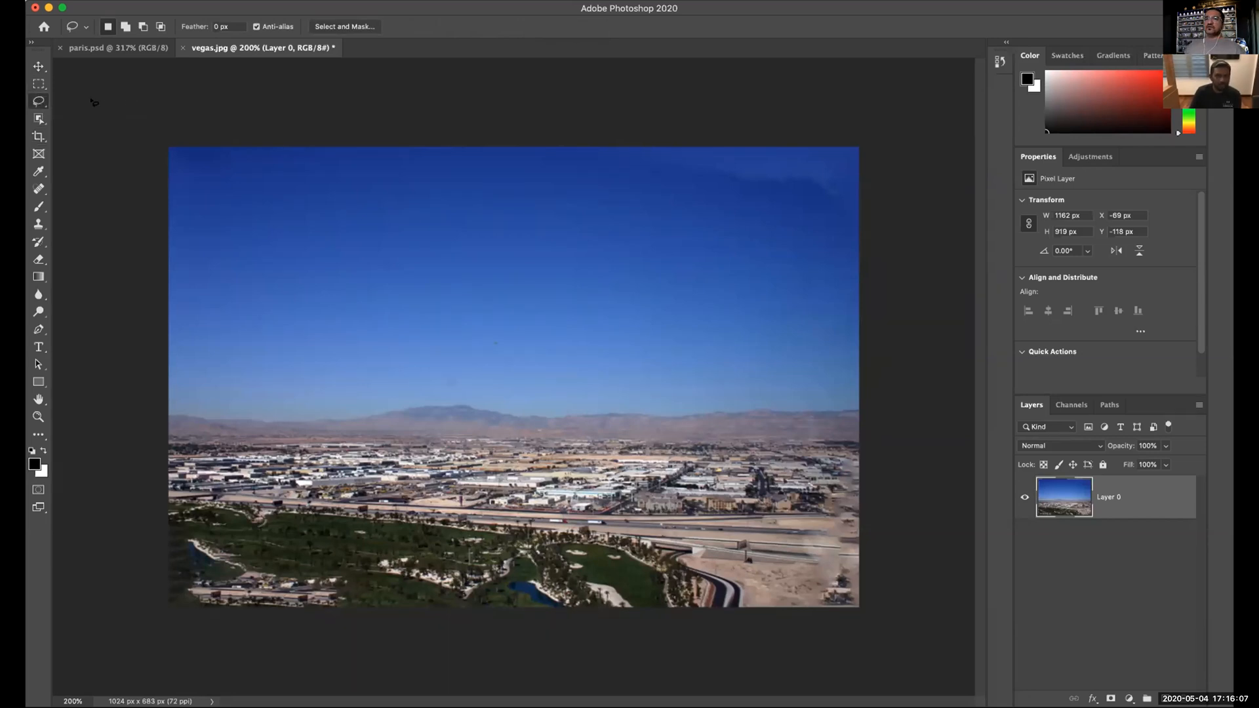
pyautogui.click(38, 101)
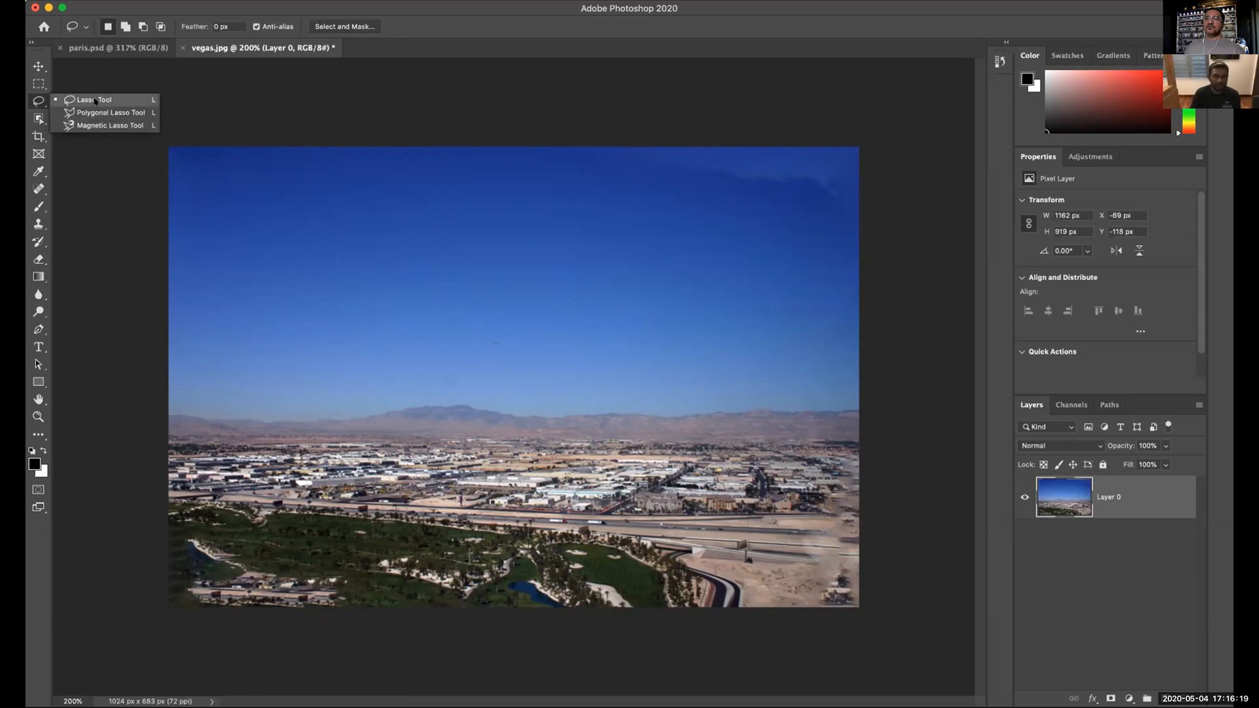
pyautogui.click(96, 101)
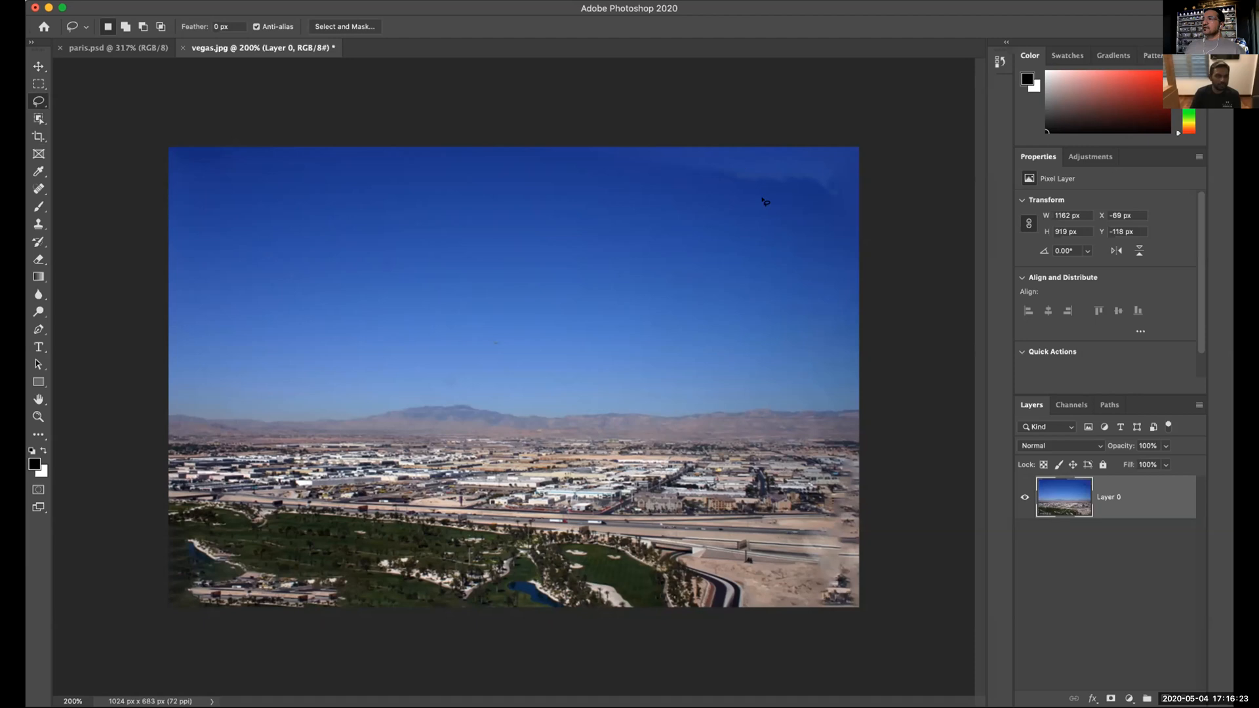
# Try several freehand selections around the patchy sky in the photo's upper-right corner, clearing each one.
pyautogui.moveTo(819, 124)
pyautogui.mouseDown()
pyautogui.moveTo(621, 112)
pyautogui.moveTo(591, 153)
pyautogui.moveTo(634, 197)
pyautogui.moveTo(687, 221)
pyautogui.moveTo(751, 238)
pyautogui.moveTo(850, 238)
pyautogui.moveTo(891, 221)
pyautogui.moveTo(894, 135)
pyautogui.mouseUp()
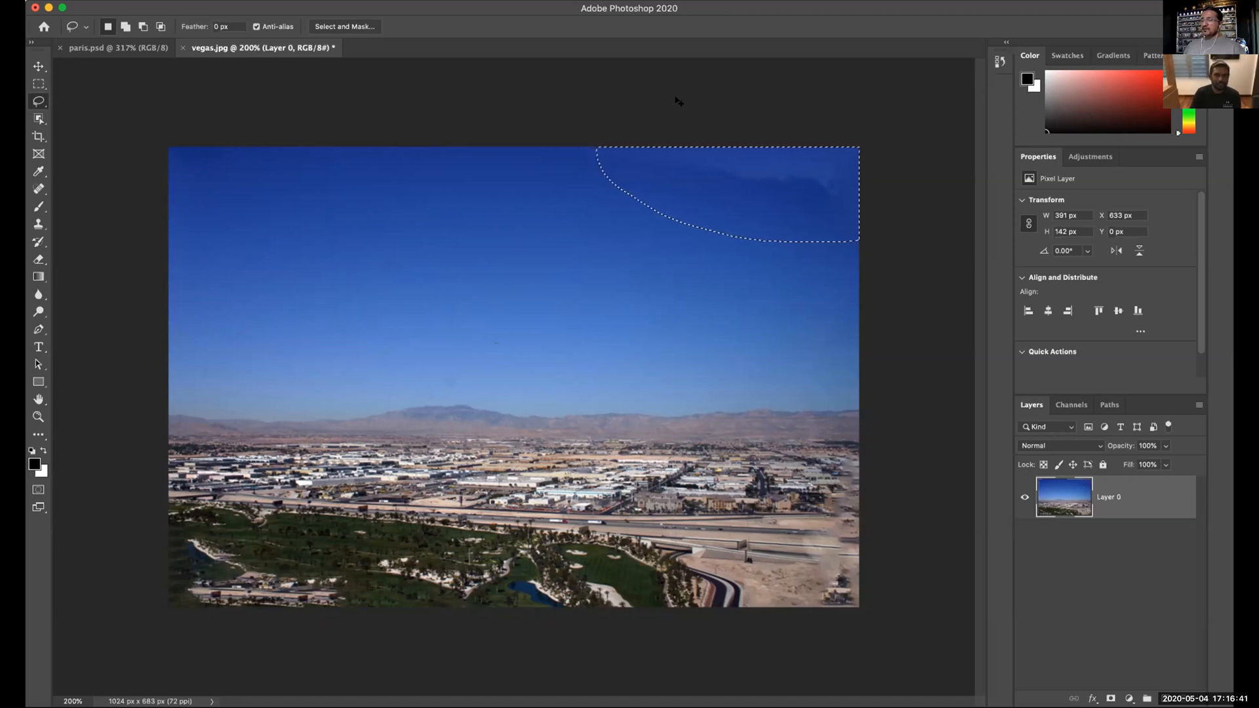
pyautogui.click(678, 102)
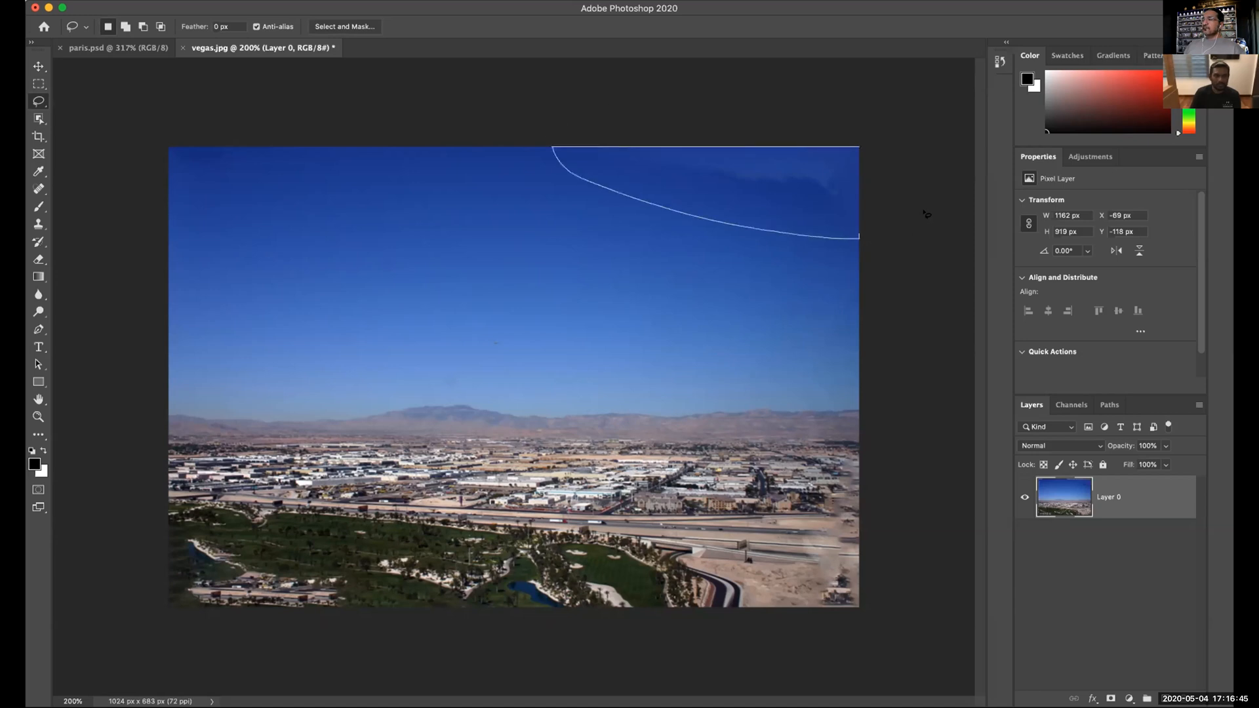
pyautogui.moveTo(903, 122); pyautogui.dragTo(896, 139)
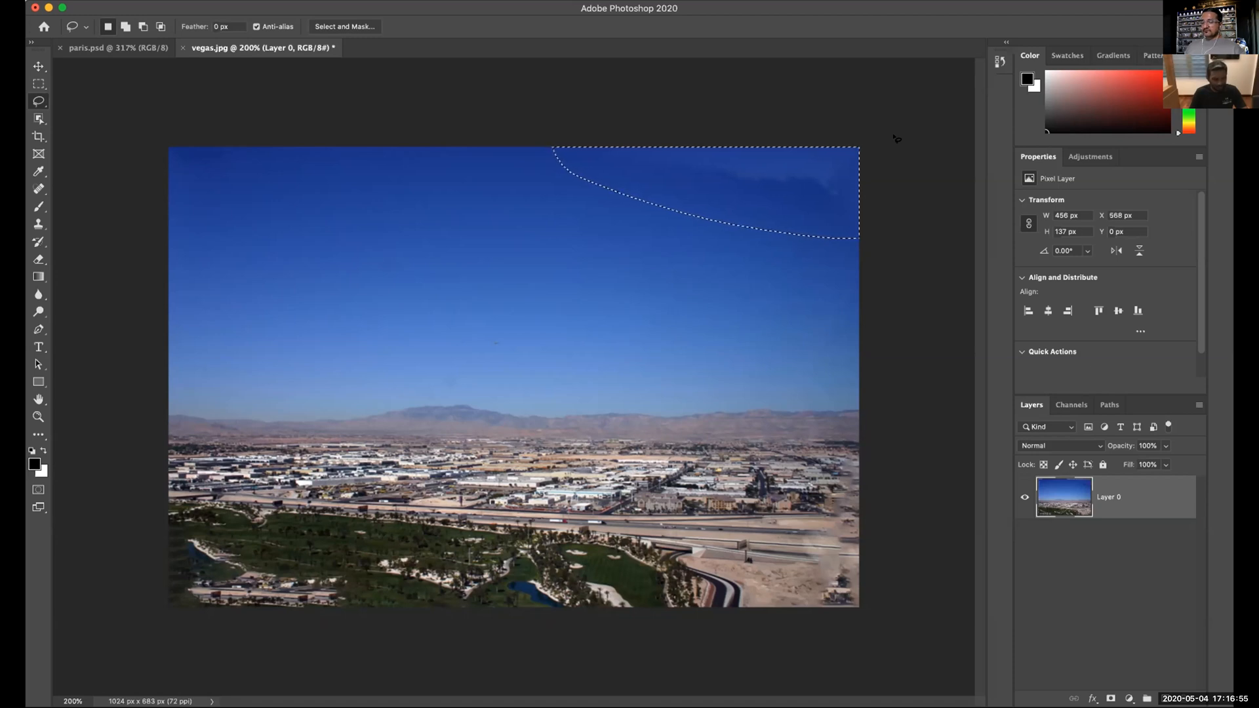
pyautogui.click(895, 139)
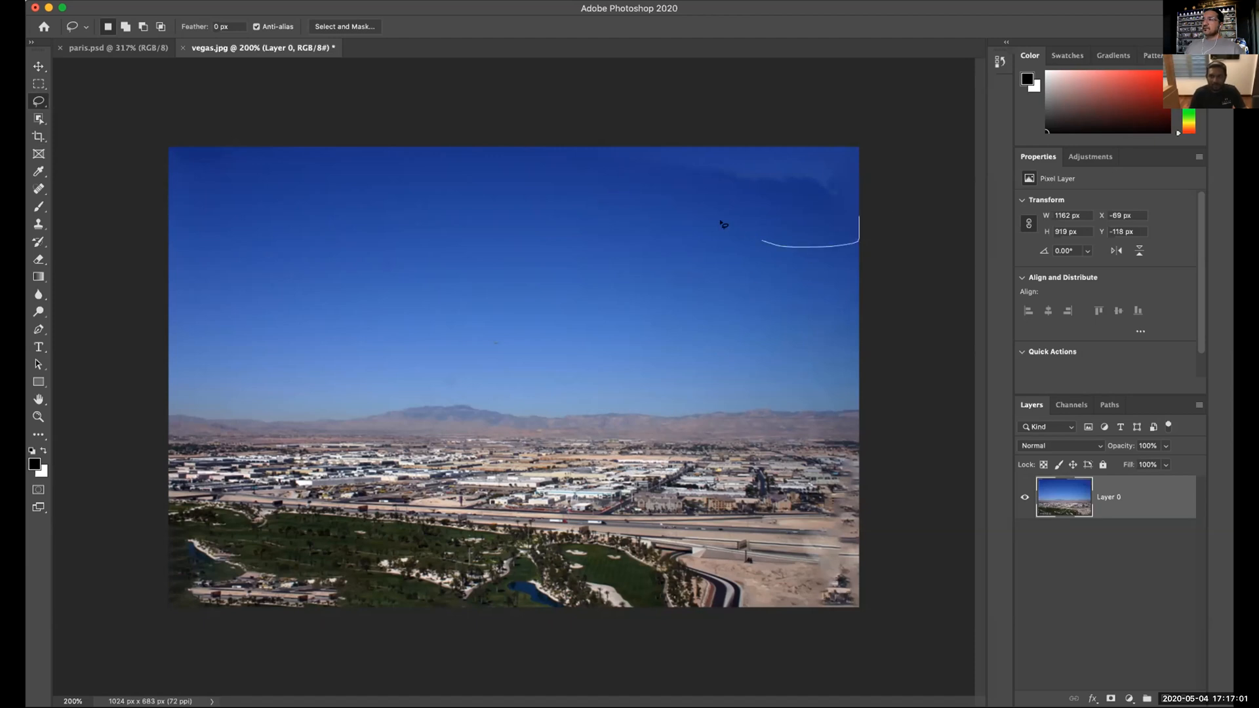
pyautogui.moveTo(895, 221); pyautogui.dragTo(894, 222)
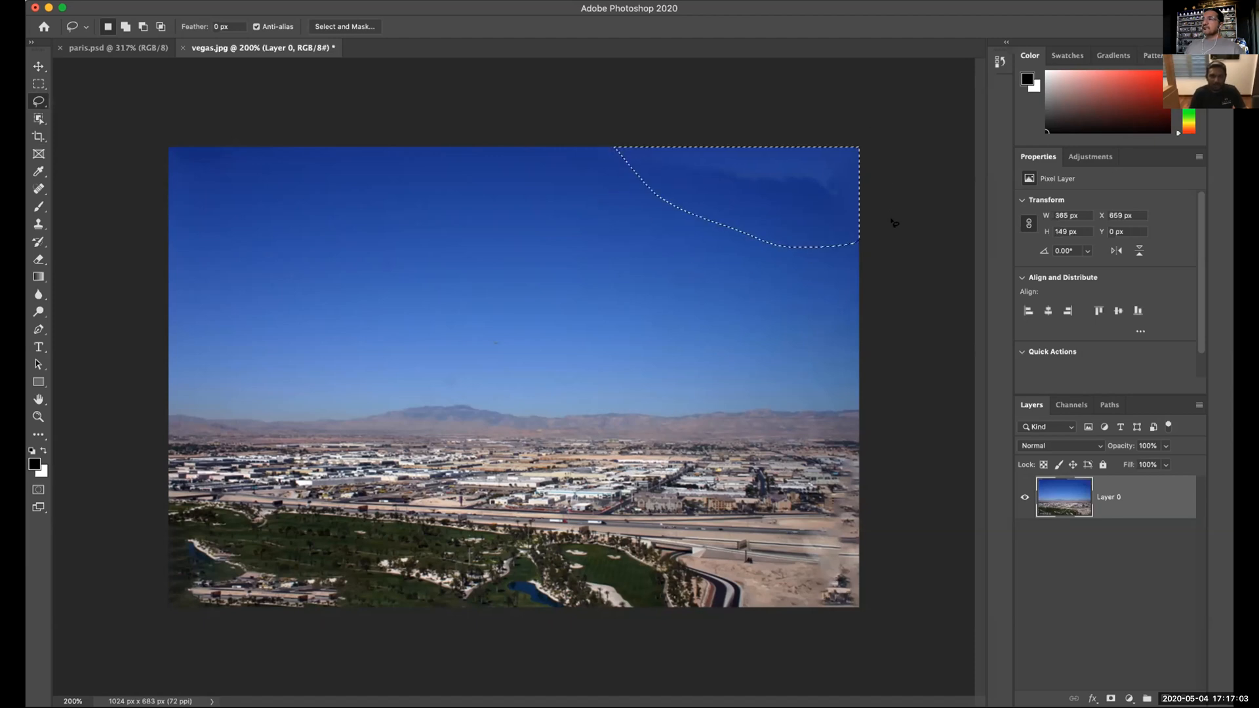
pyautogui.click(884, 194)
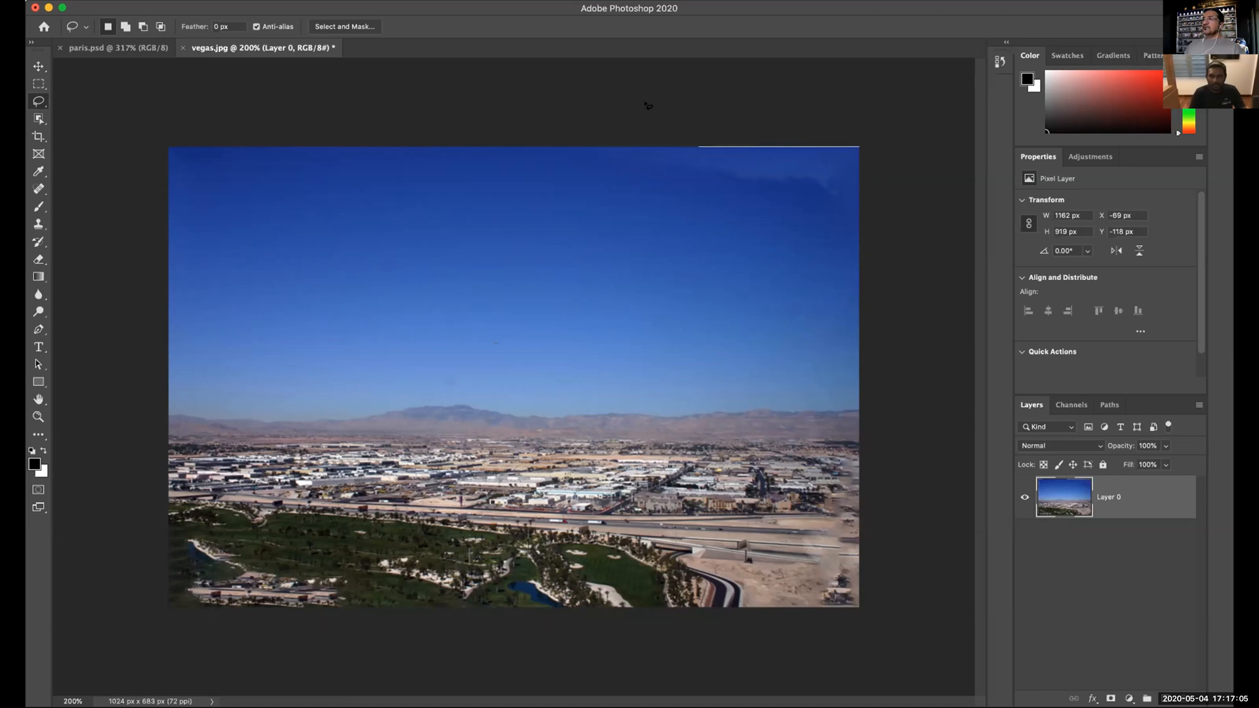
# Lasso the patchy upper-right sky, about 413 x 140 px, fill it with Content-Aware at 100% opacity, and deselect.
pyautogui.moveTo(906, 114); pyautogui.dragTo(893, 198)
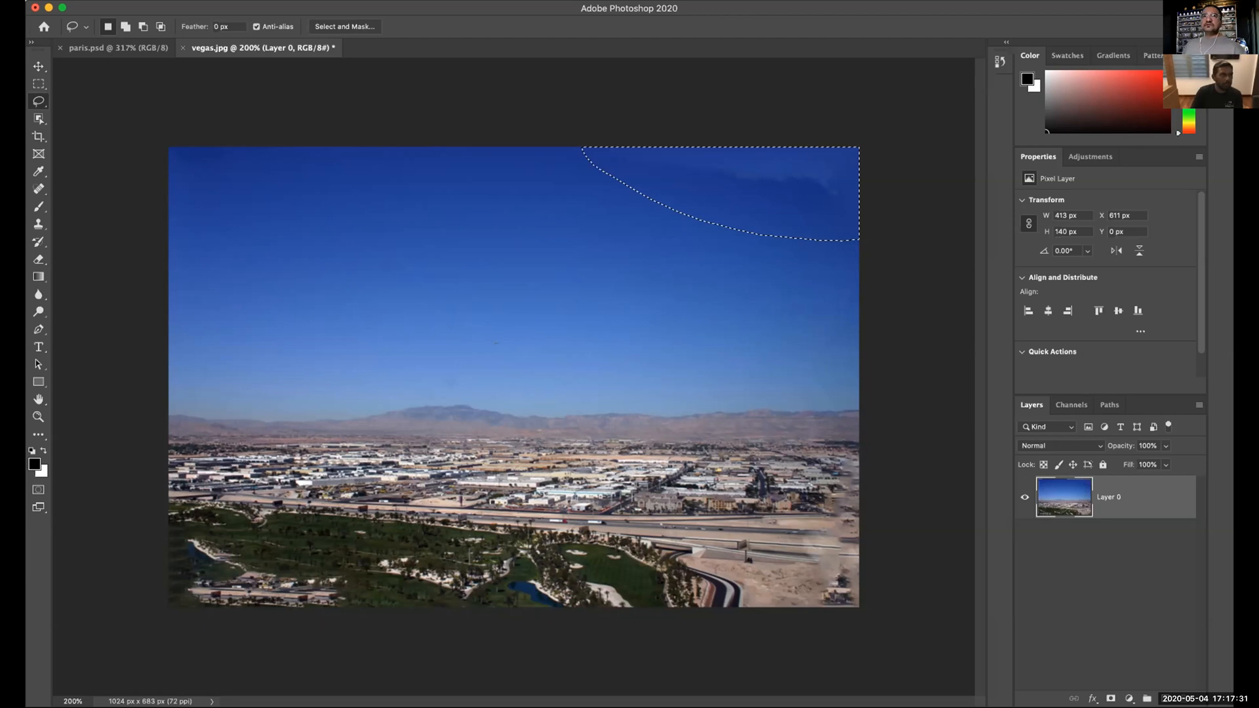
pyautogui.hotkey('shift', 'BackSpace')
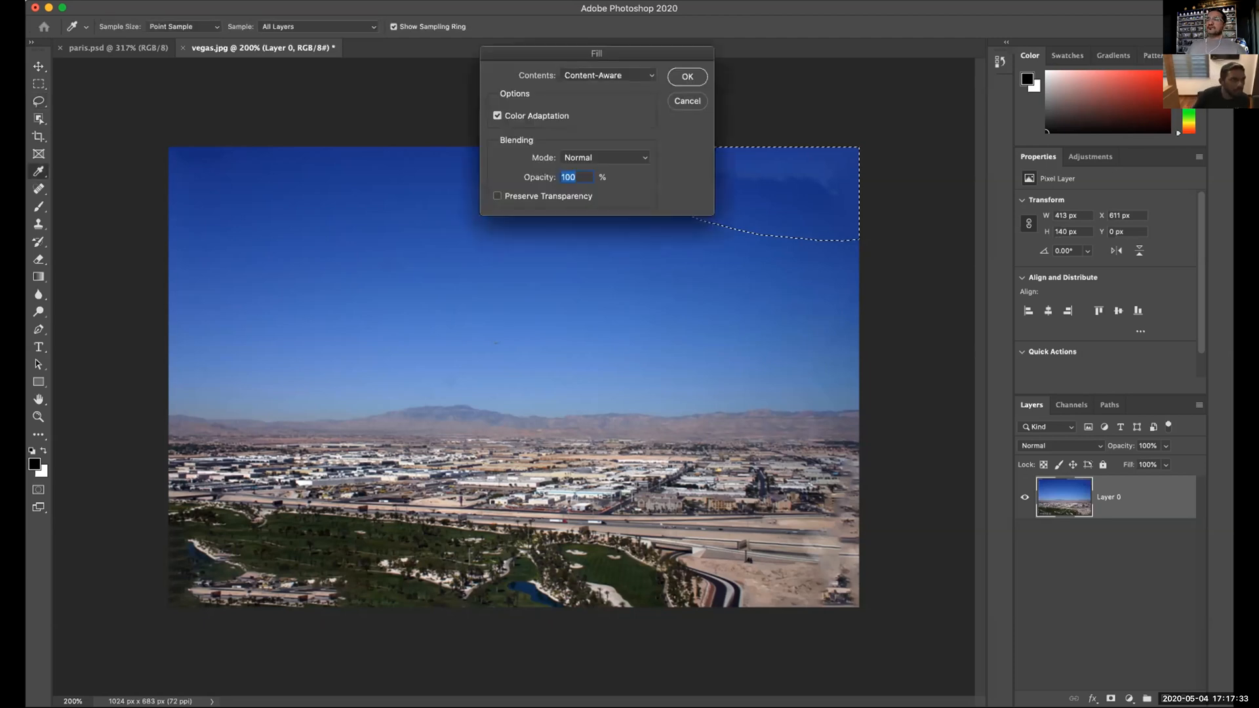
pyautogui.moveTo(566, 49); pyautogui.dragTo(524, 306)
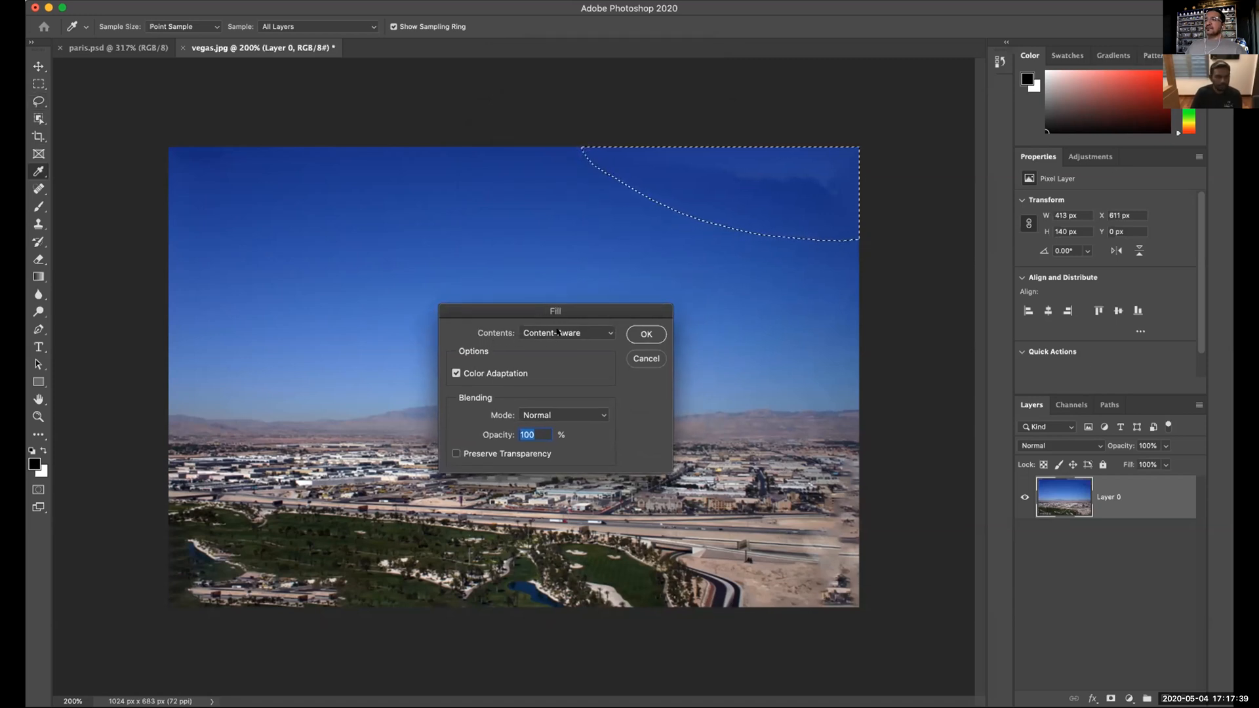
pyautogui.click(557, 333)
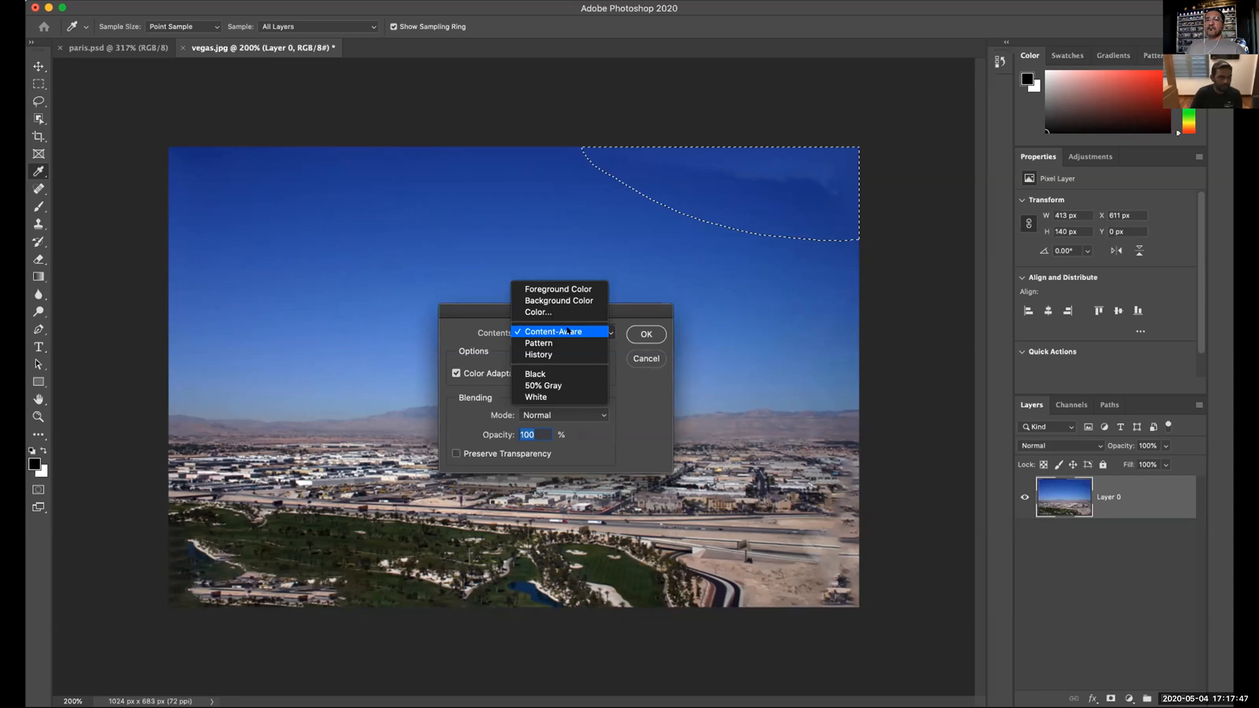
pyautogui.click(568, 331)
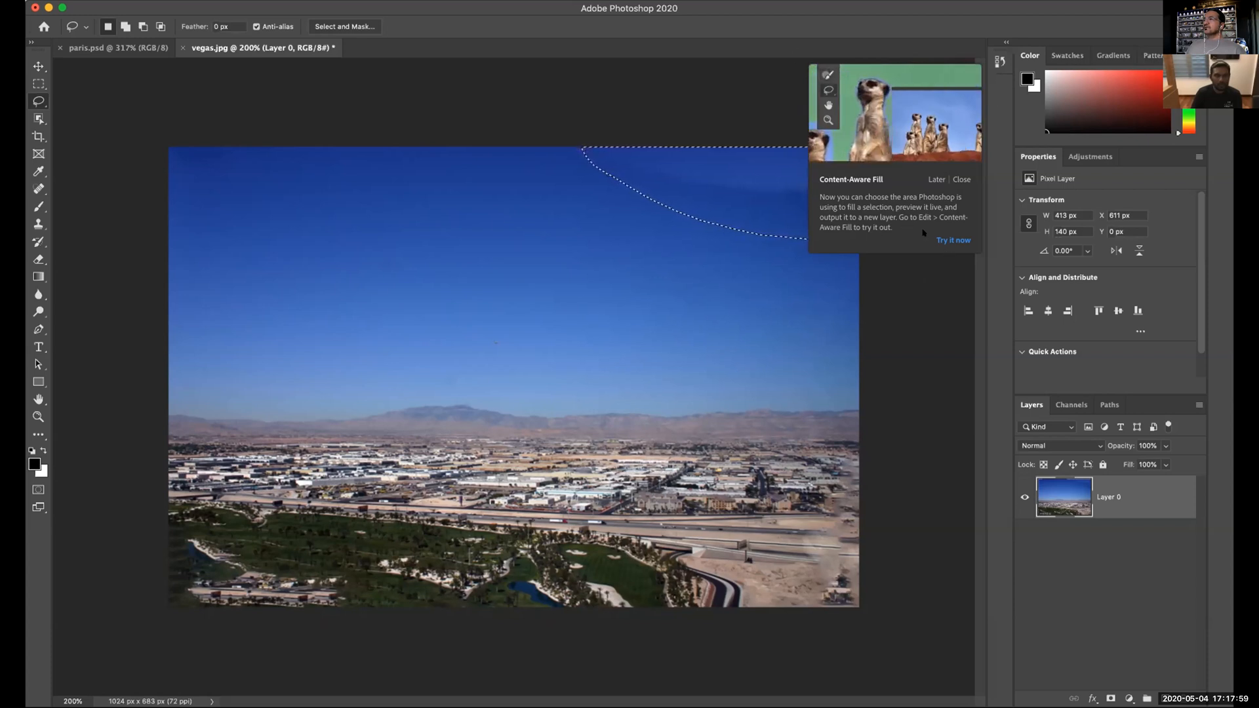
pyautogui.click(767, 91)
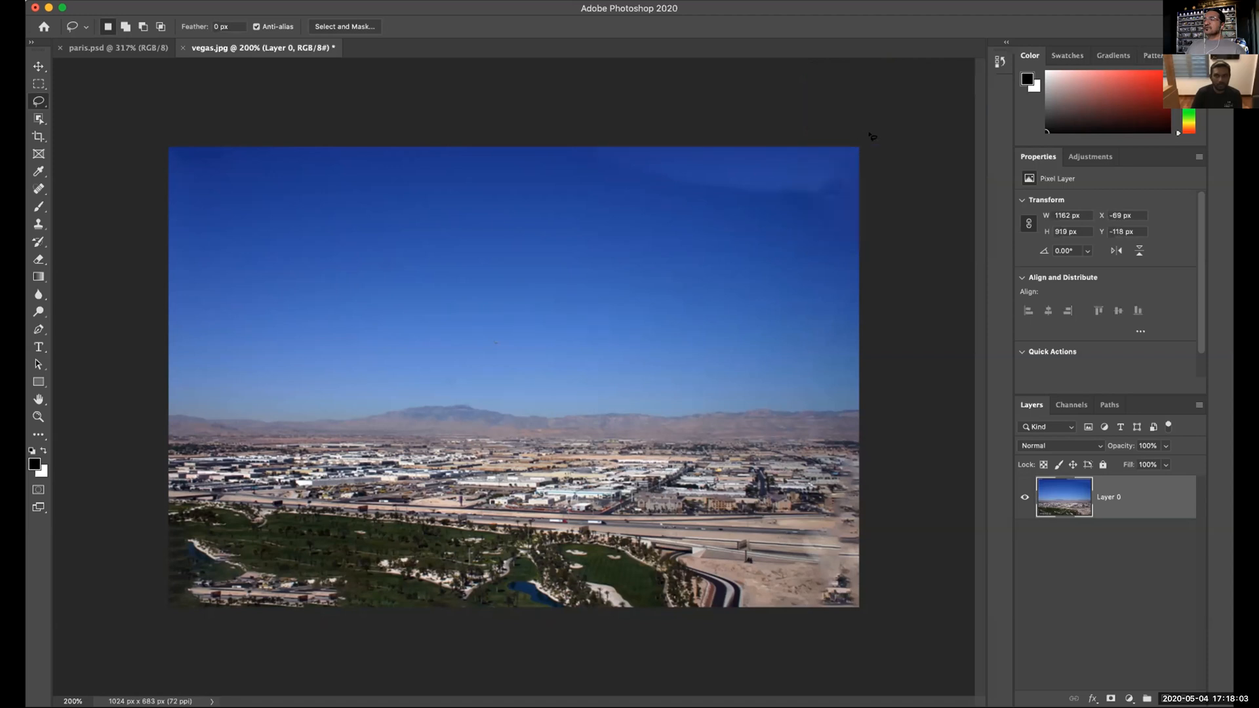
# Lasso a larger upper-right sky area, about 442 x 164 px, apply another Content-Aware fill, and deselect.
pyautogui.moveTo(610, 111)
pyautogui.mouseDown()
pyautogui.moveTo(641, 230)
pyautogui.moveTo(862, 232)
pyautogui.moveTo(874, 105)
pyautogui.moveTo(805, 94)
pyautogui.mouseUp()
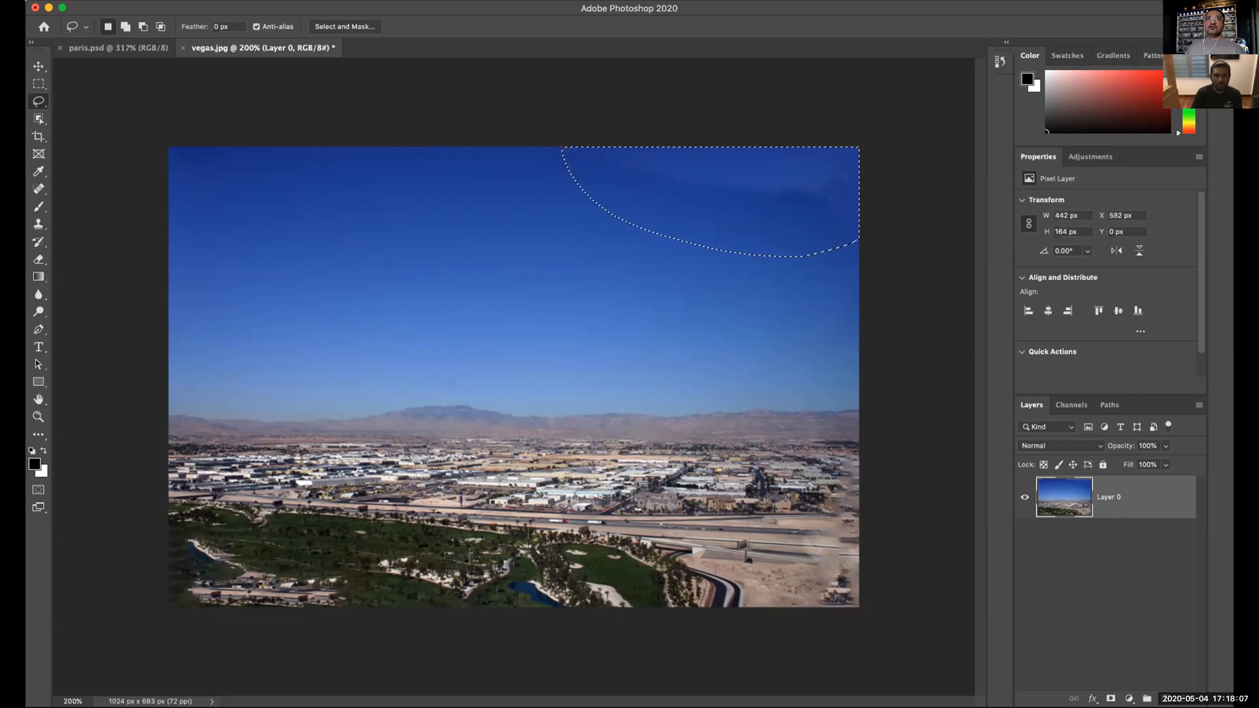
pyautogui.hotkey('shift', 'BackSpace')
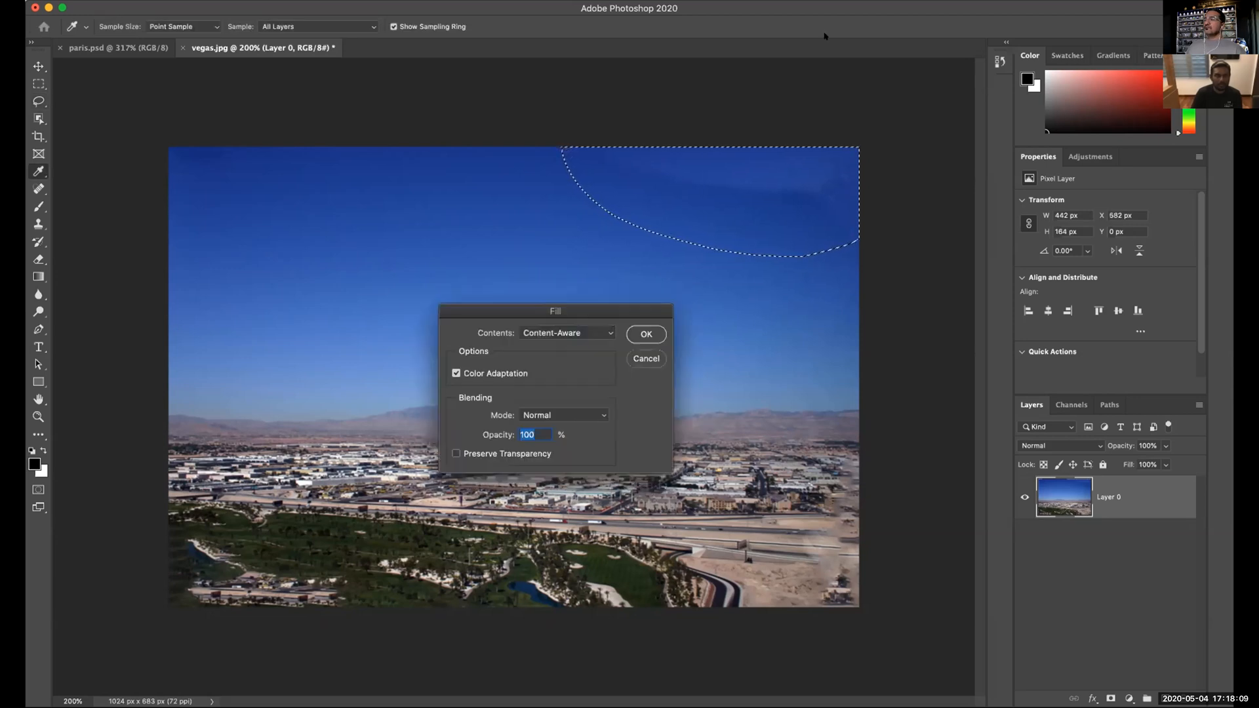
pyautogui.moveTo(501, 310); pyautogui.dragTo(372, 311)
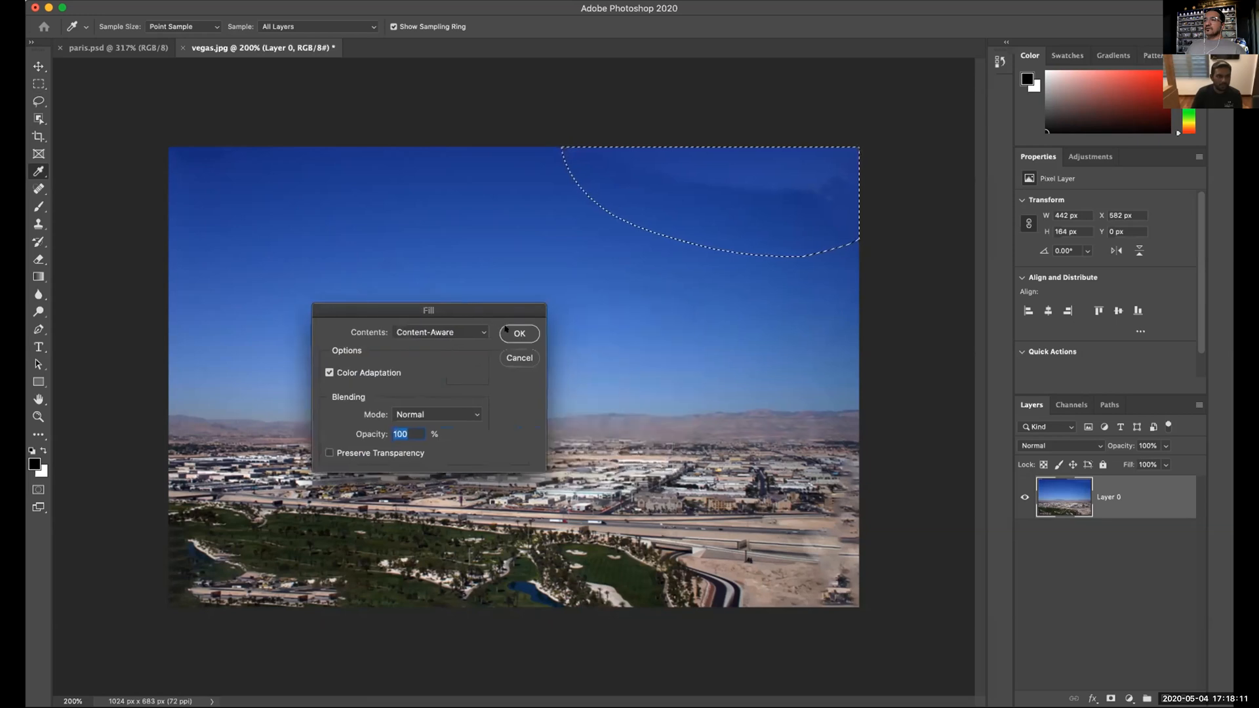
pyautogui.click(517, 333)
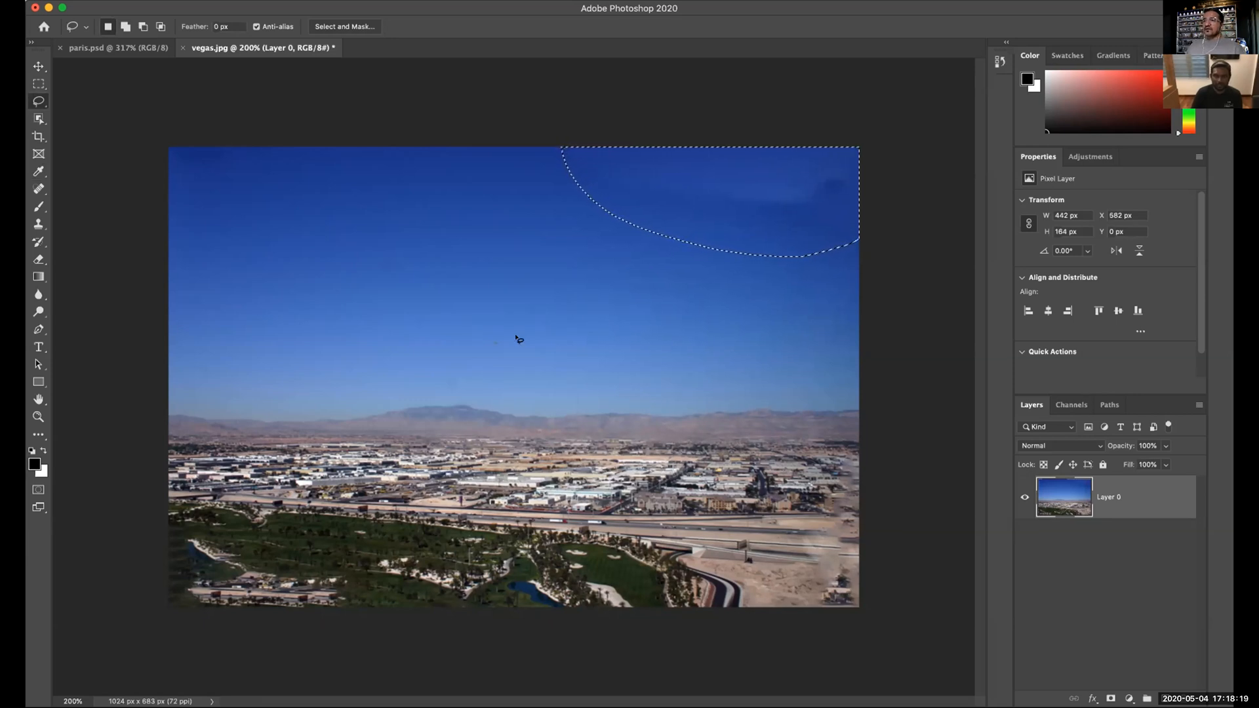
pyautogui.click(519, 340)
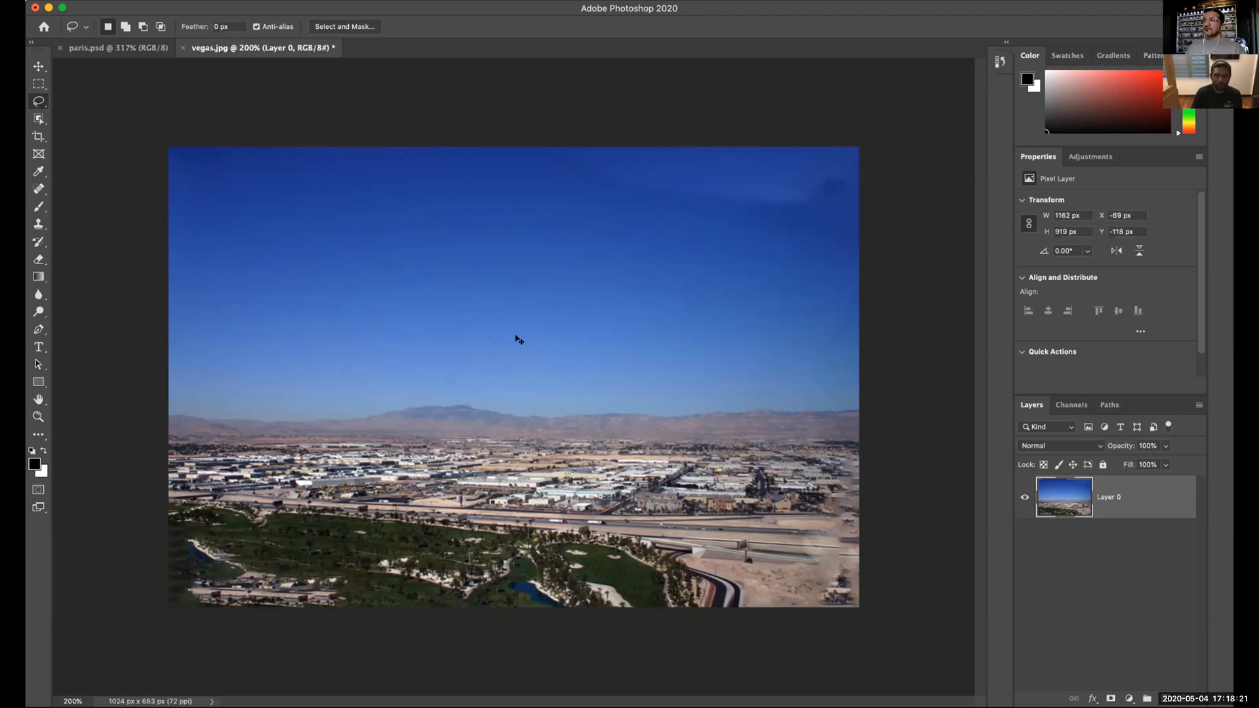
# Lasso an area about 95 x 50 px around the small dark speck in the middle of the sky.
pyautogui.moveTo(518, 340)
pyautogui.mouseDown()
pyautogui.moveTo(471, 358)
pyautogui.moveTo(523, 343)
pyautogui.mouseUp()
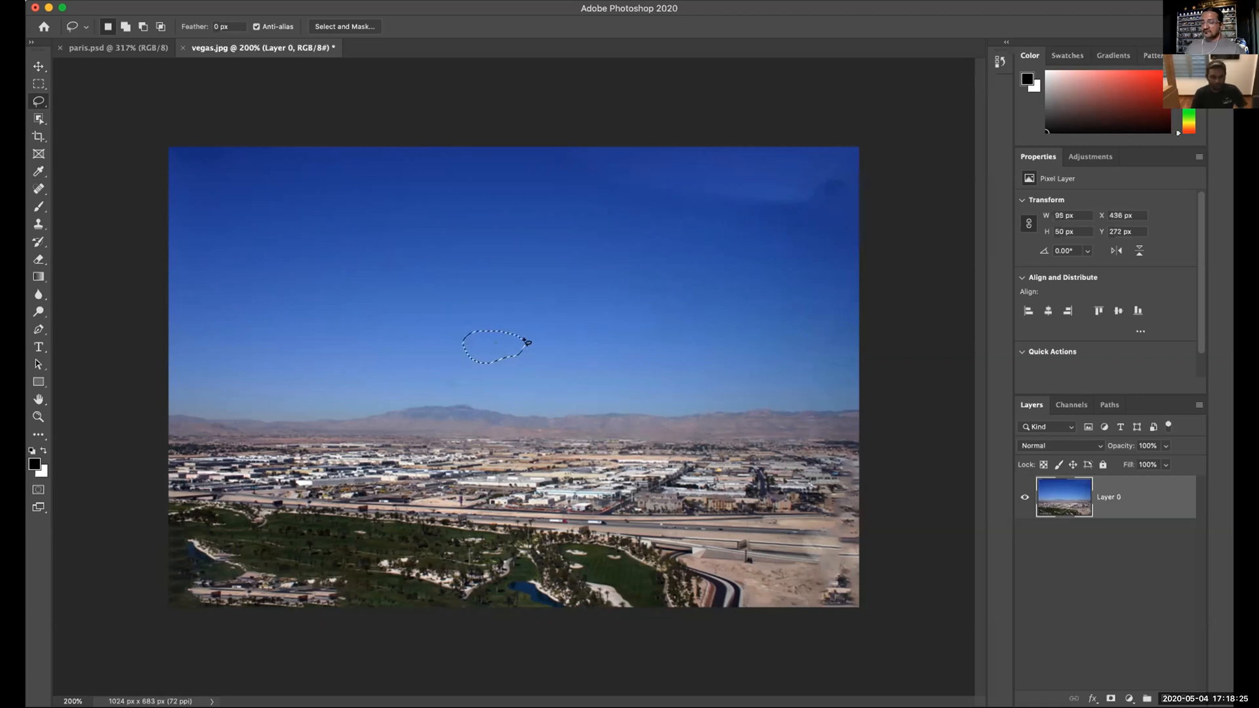
# Clear the sky selection and roll the vegas.jpg history back to the Deselect state just before the last lasso-and-fill.
pyautogui.click(527, 342)
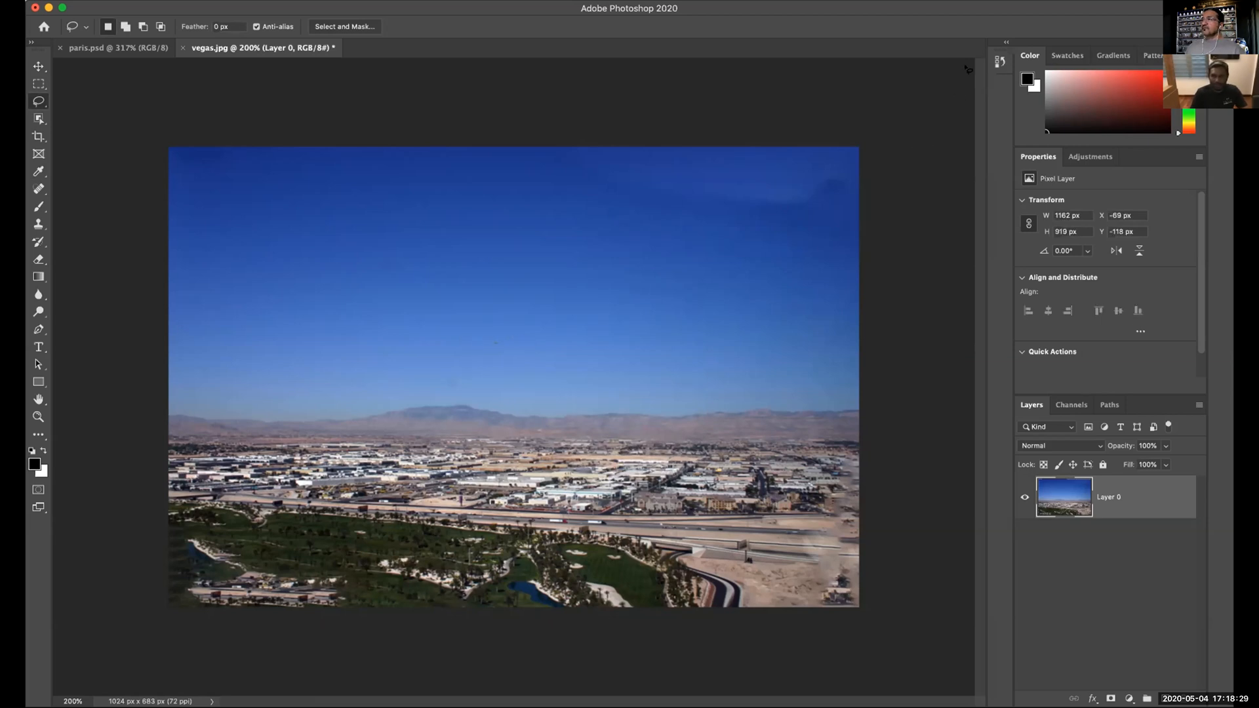
pyautogui.click(999, 61)
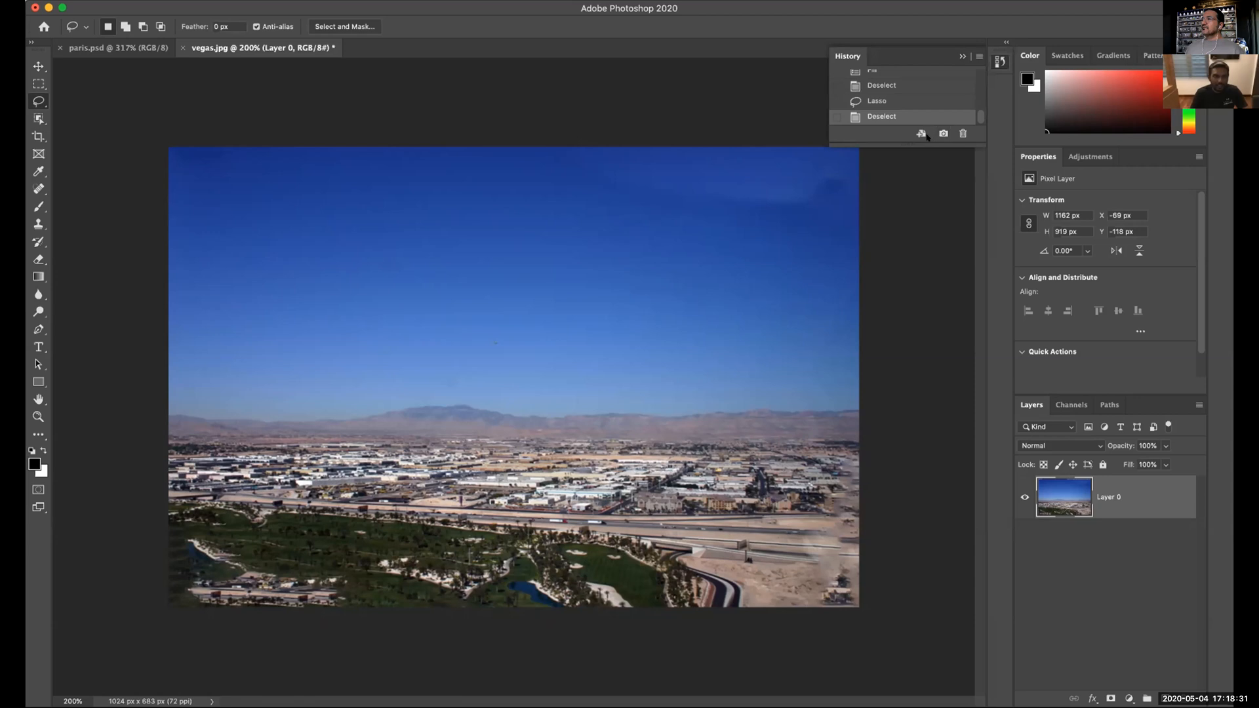
pyautogui.moveTo(906, 179); pyautogui.dragTo(901, 276)
pyautogui.click(895, 169)
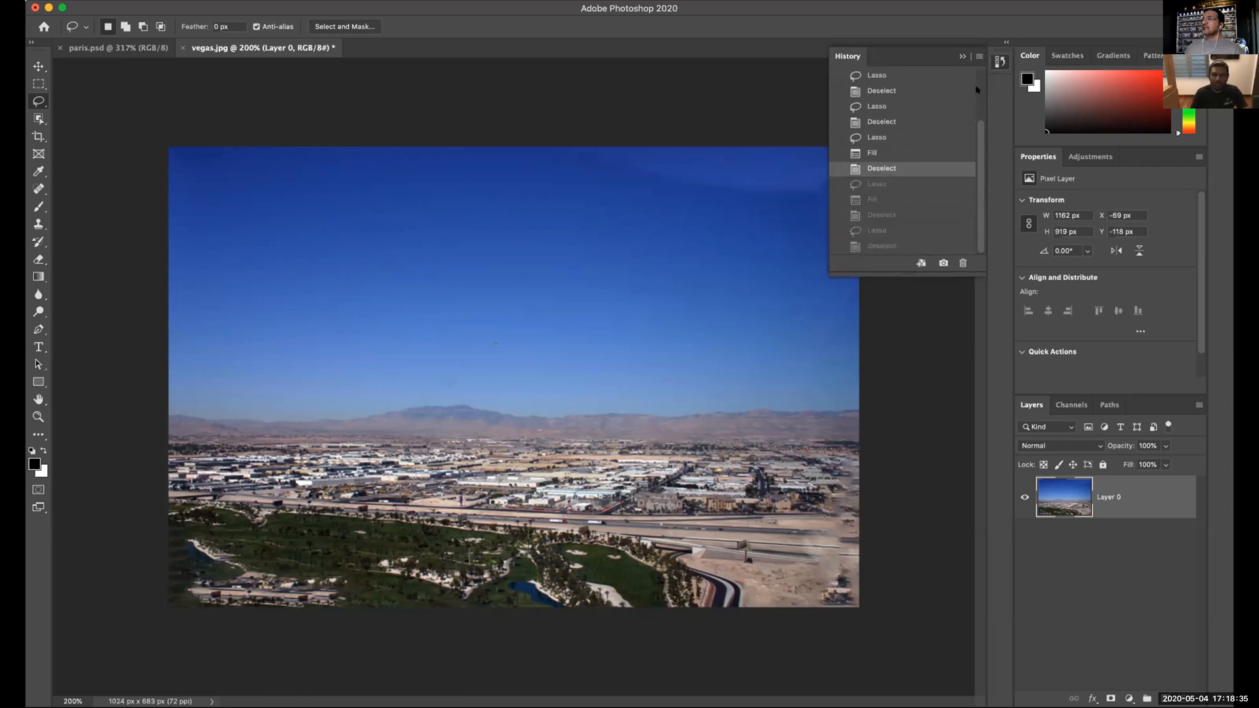
pyautogui.click(858, 209)
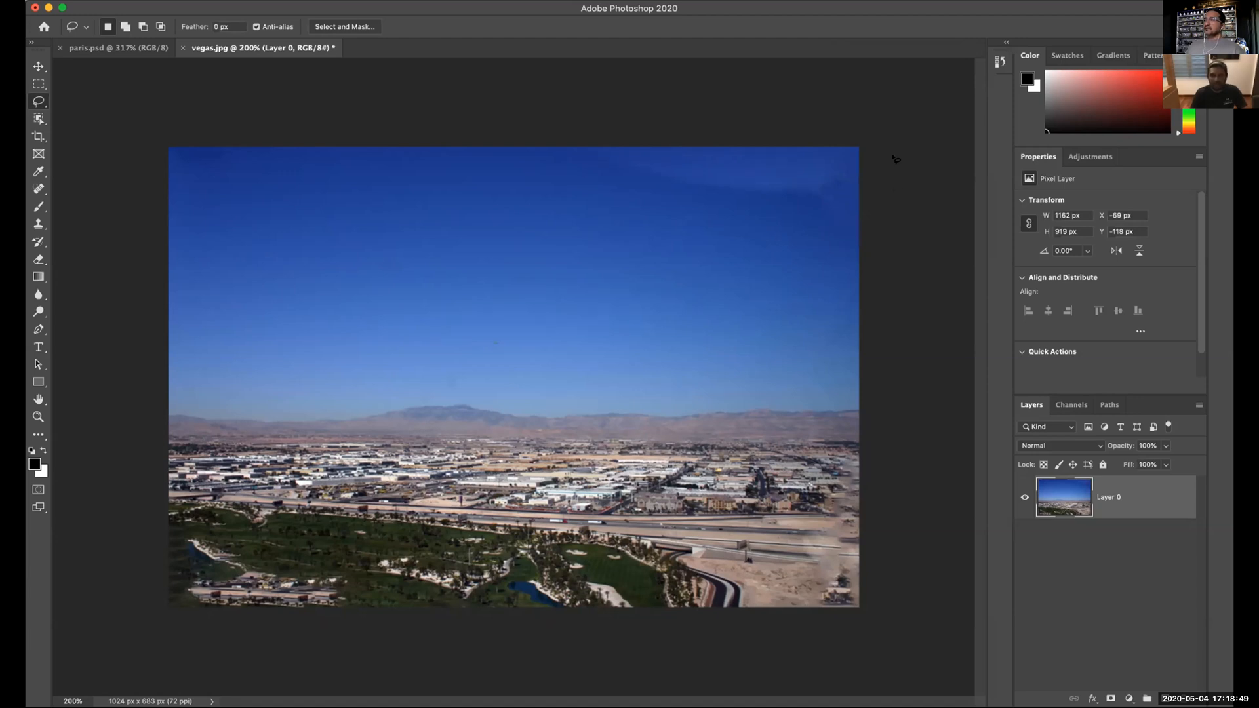
# Lasso the sky's upper-right corner, about 411 × 152 px, apply a Content-Aware fill, and deselect.
pyautogui.moveTo(895, 139)
pyautogui.mouseDown()
pyautogui.moveTo(847, 112)
pyautogui.moveTo(718, 89)
pyautogui.moveTo(621, 89)
pyautogui.moveTo(580, 100)
pyautogui.moveTo(567, 119)
pyautogui.moveTo(652, 209)
pyautogui.moveTo(783, 243)
pyautogui.moveTo(868, 221)
pyautogui.moveTo(892, 200)
pyautogui.moveTo(898, 157)
pyautogui.mouseUp()
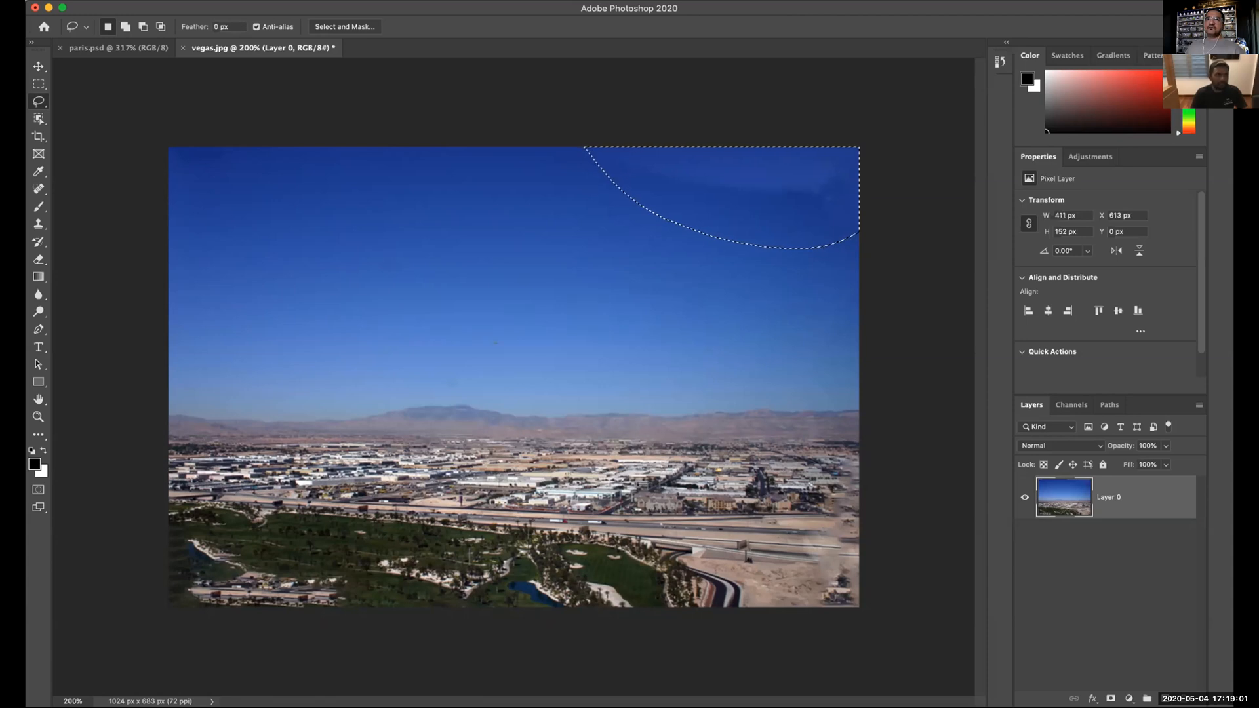
pyautogui.hotkey('shift', 'F5')
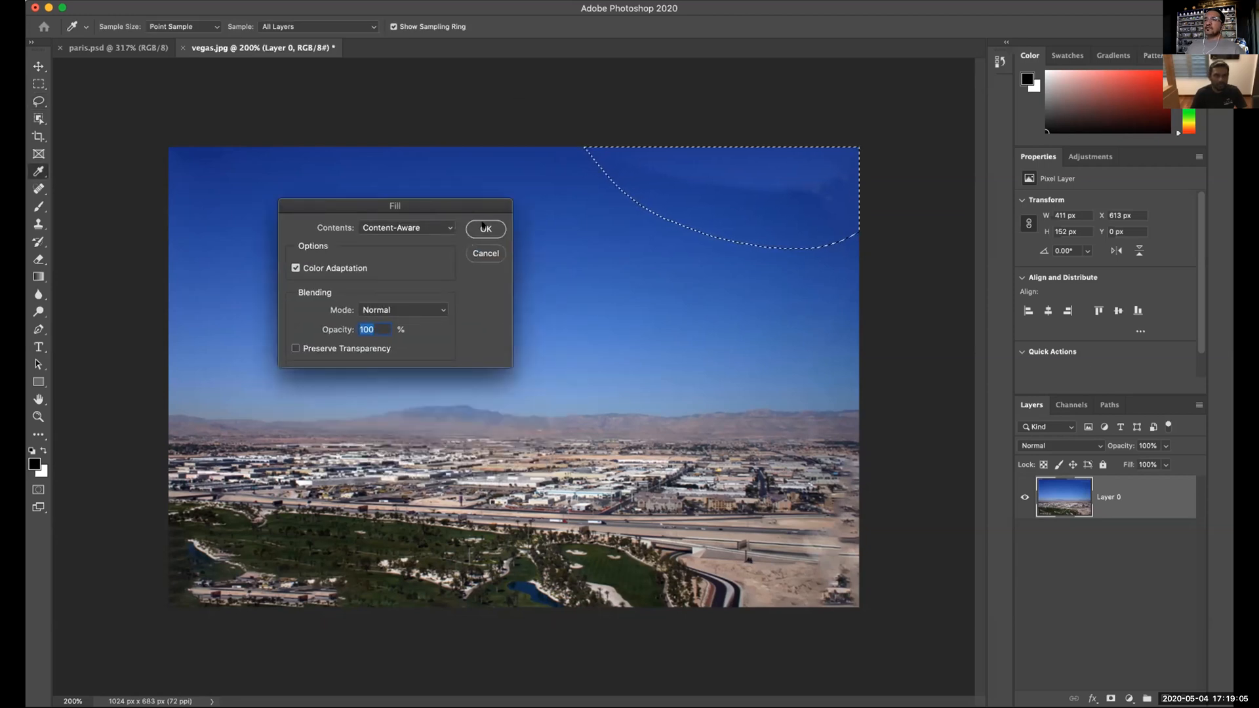
pyautogui.click(484, 227)
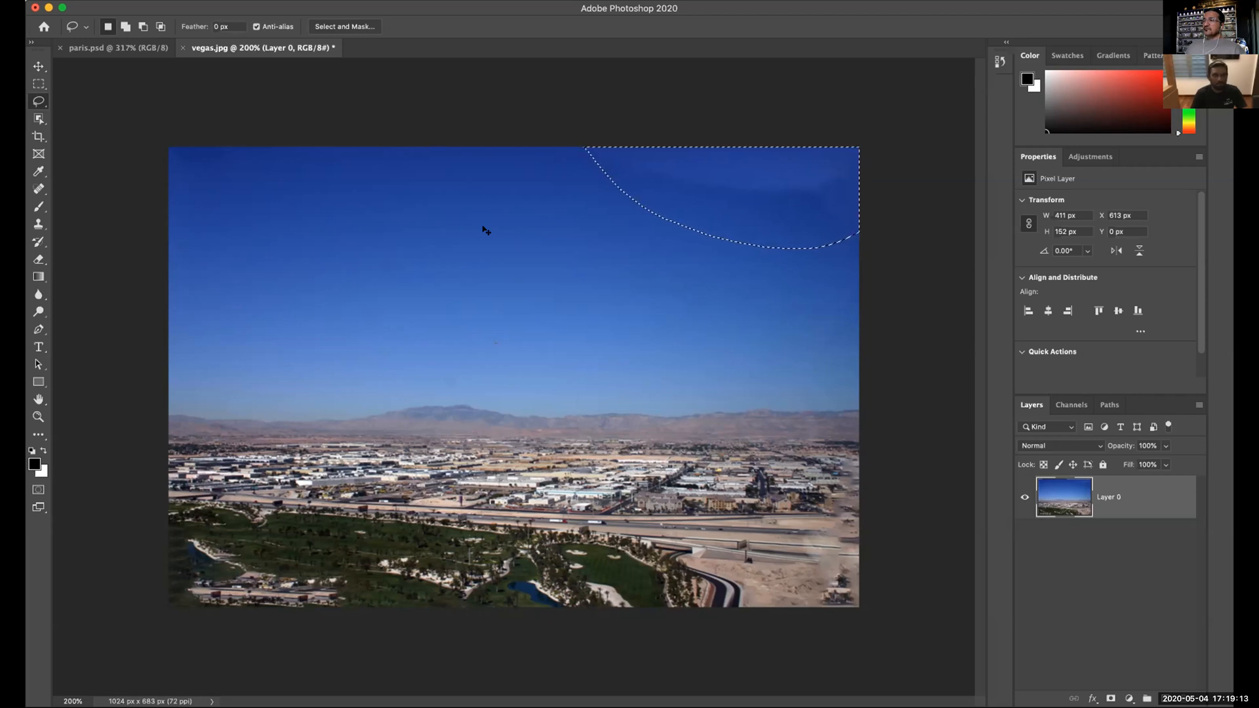
pyautogui.hotkey('ctrl', 'd')
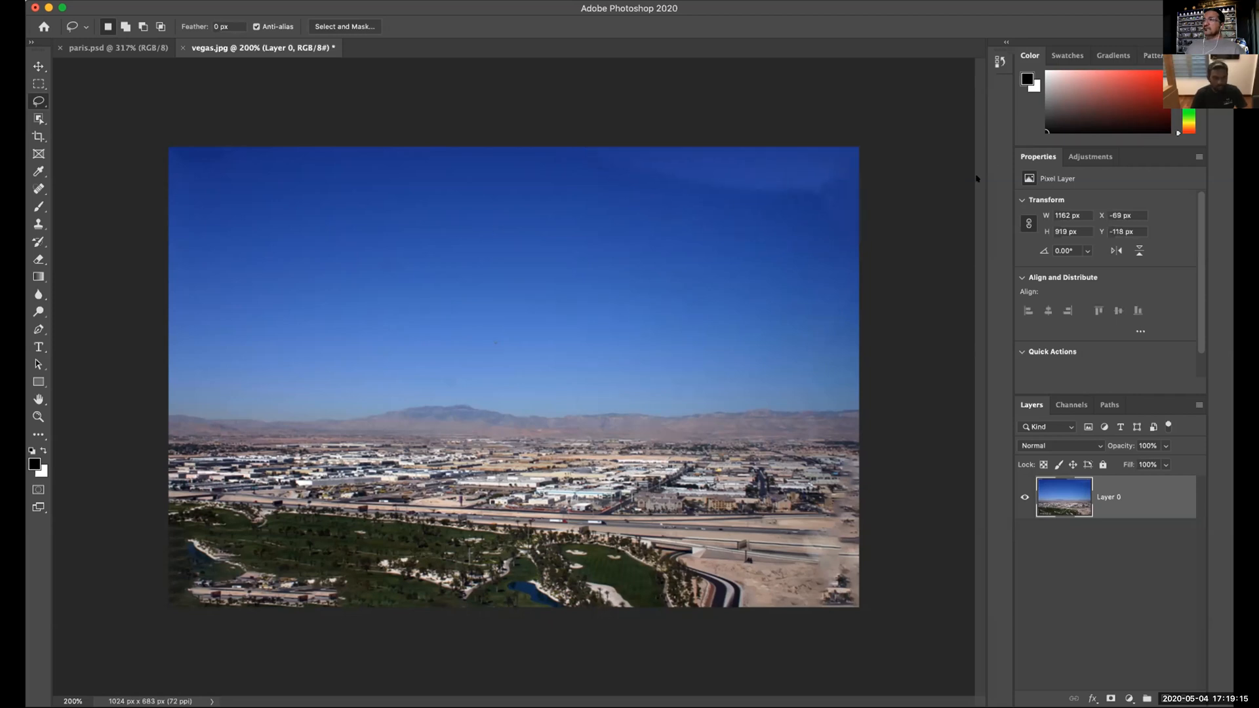
# Try a Content-Aware fill on a larger lassoed area of the upper-right sky, about 657 × 248 px.
pyautogui.moveTo(818, 115)
pyautogui.mouseDown()
pyautogui.moveTo(503, 91)
pyautogui.moveTo(429, 124)
pyautogui.moveTo(418, 199)
pyautogui.moveTo(440, 232)
pyautogui.moveTo(524, 285)
pyautogui.moveTo(674, 306)
pyautogui.moveTo(825, 309)
pyautogui.moveTo(900, 262)
pyautogui.moveTo(910, 199)
pyautogui.moveTo(892, 134)
pyautogui.moveTo(902, 213)
pyautogui.mouseUp()
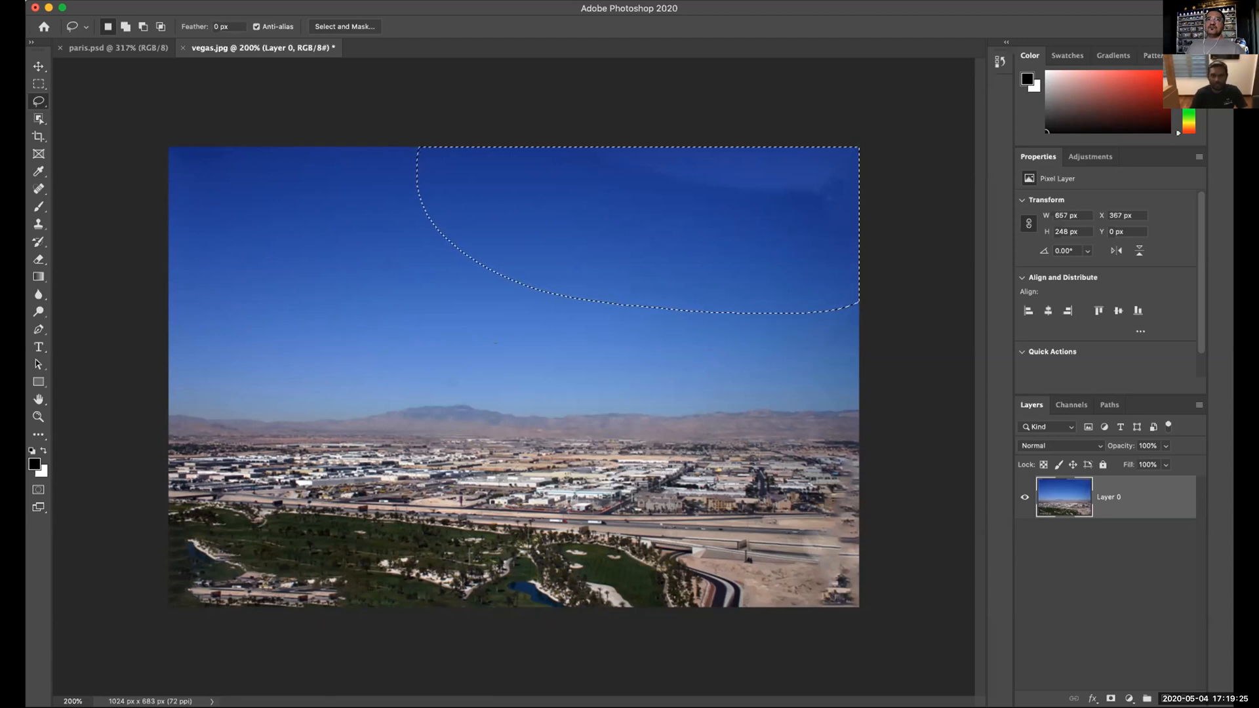
pyautogui.hotkey('shift', 'BackSpace')
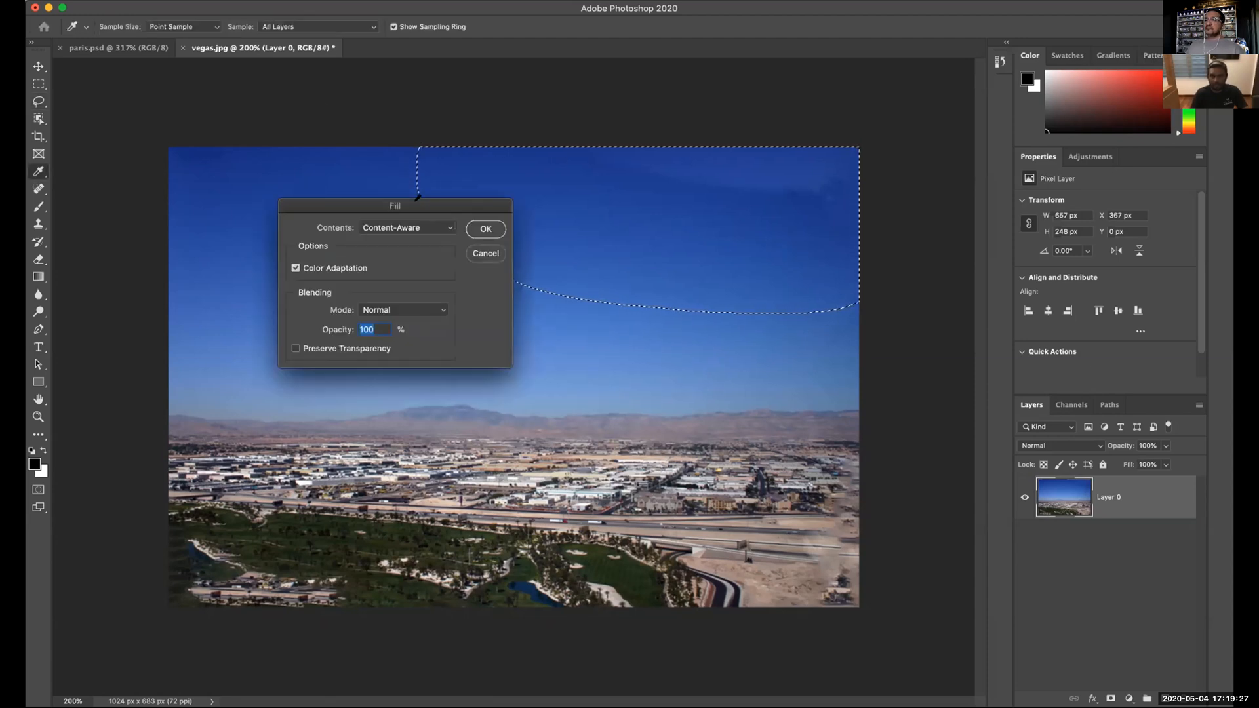
pyautogui.moveTo(409, 204); pyautogui.dragTo(323, 299)
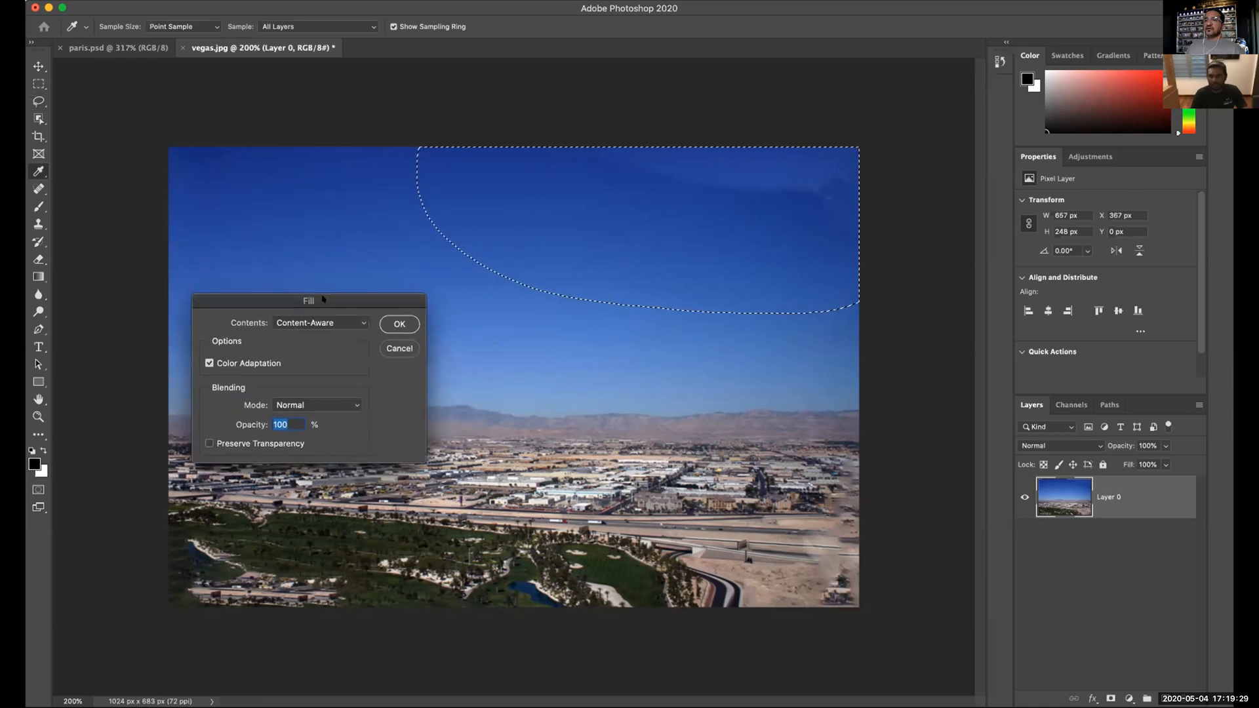
pyautogui.click(396, 322)
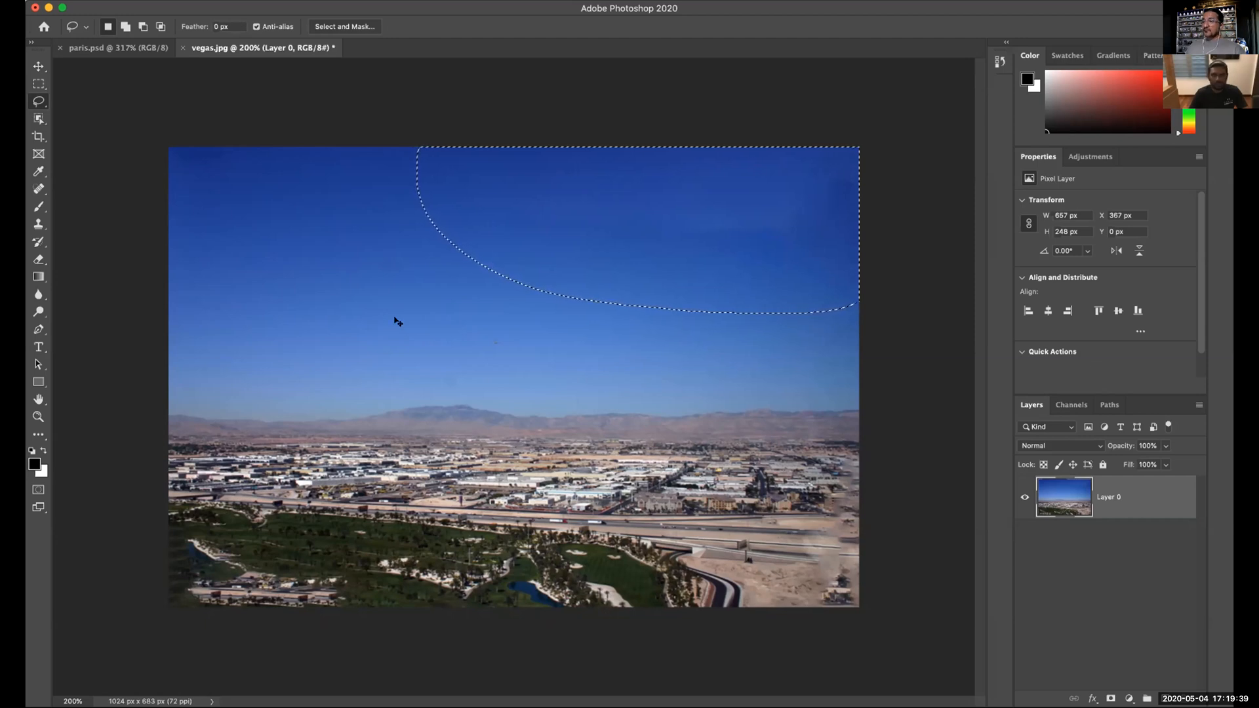
pyautogui.hotkey('ctrl', 'd')
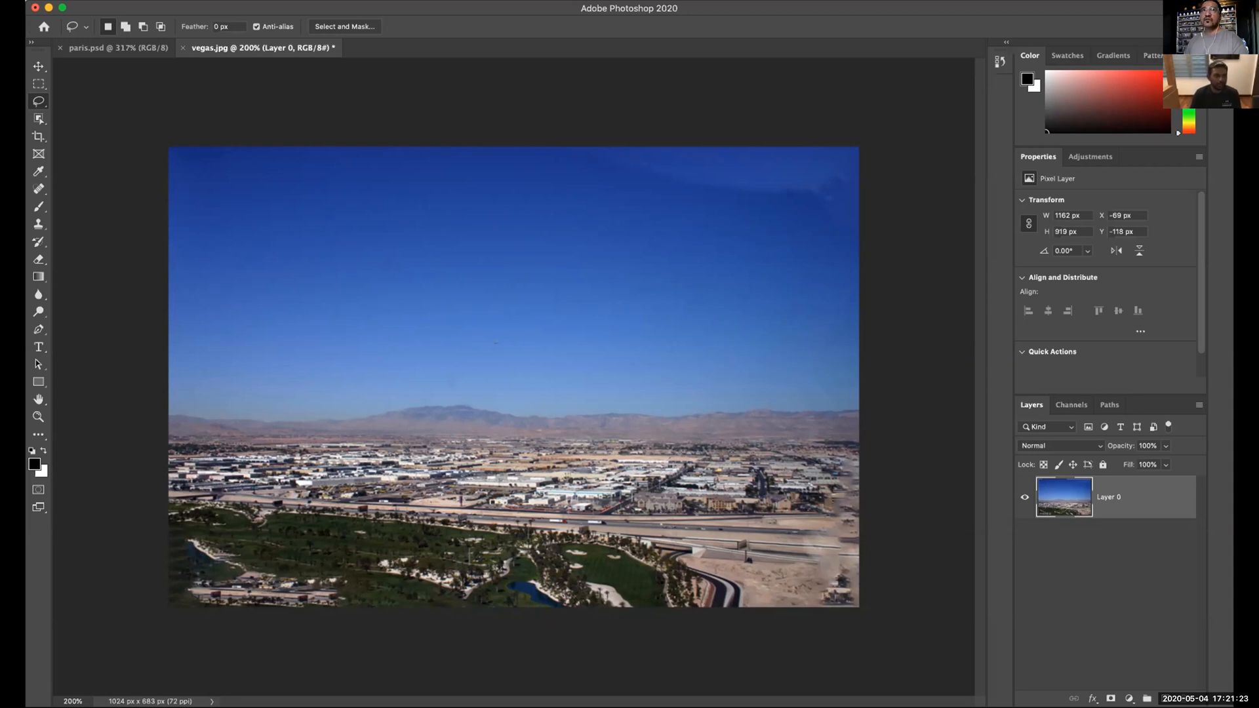
# Open staten.jpg from the 02 Image Preparation folder at 200% zoom.
pyautogui.press('super+o')
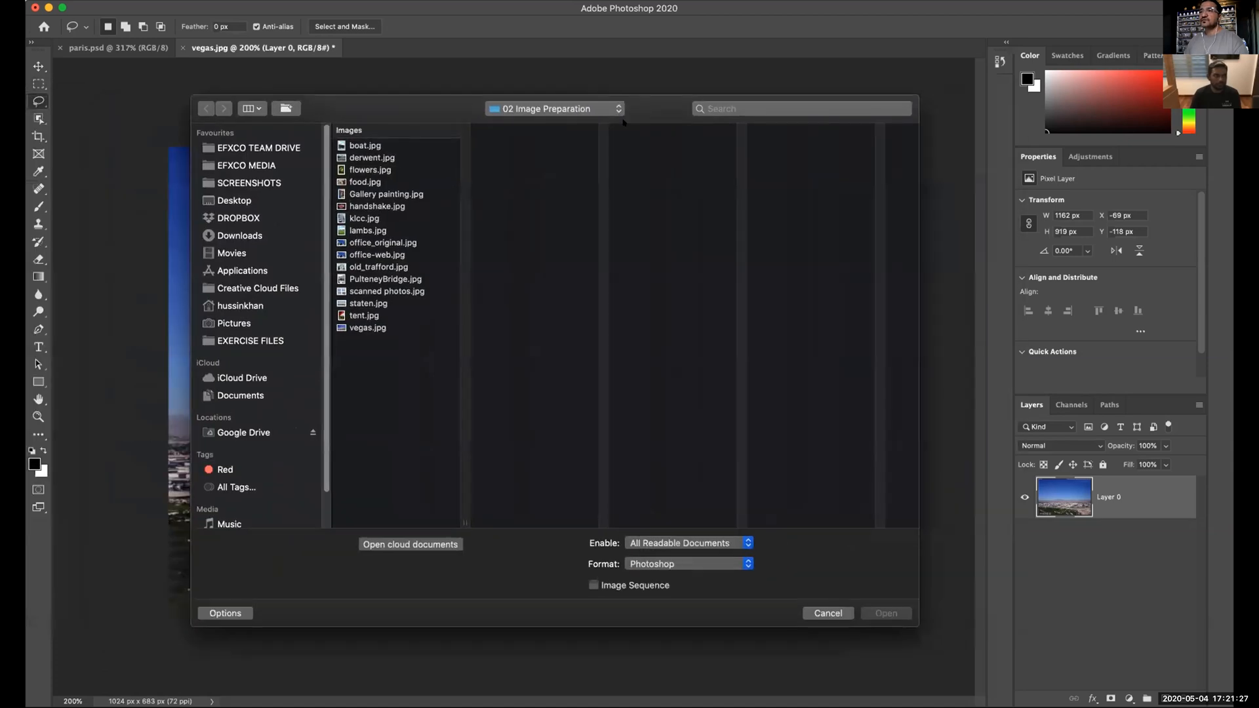
pyautogui.click(354, 304)
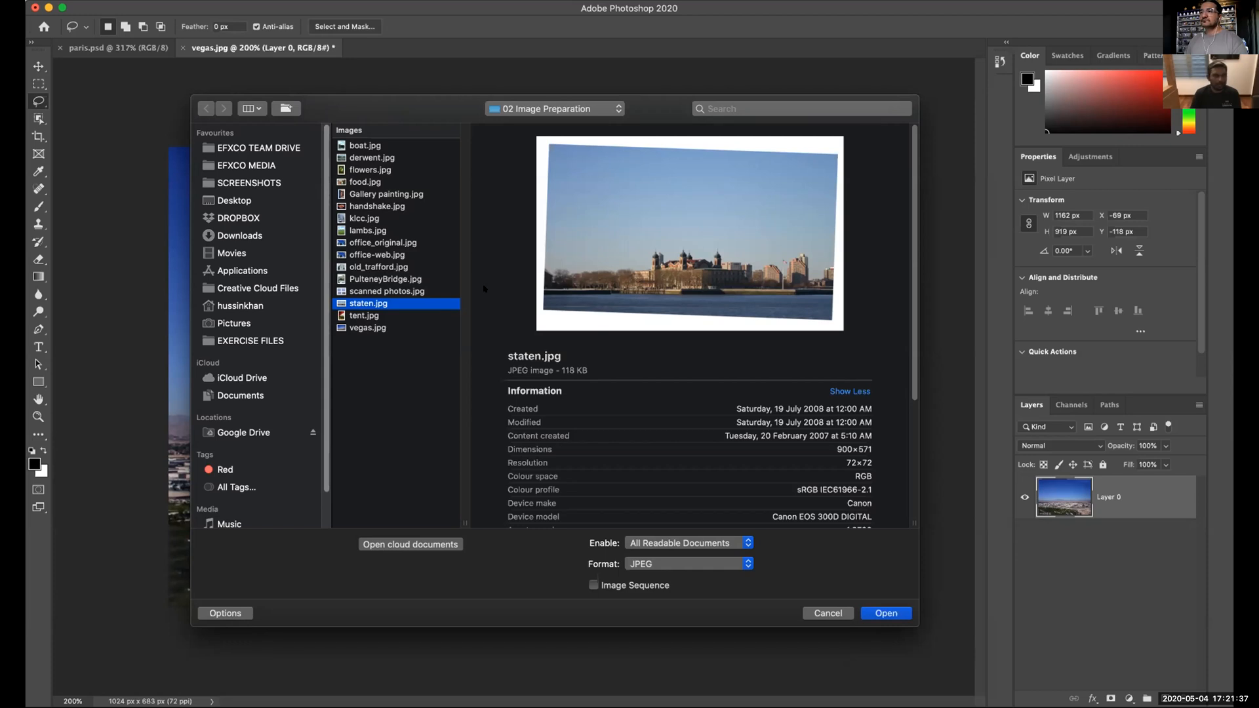
pyautogui.click(890, 609)
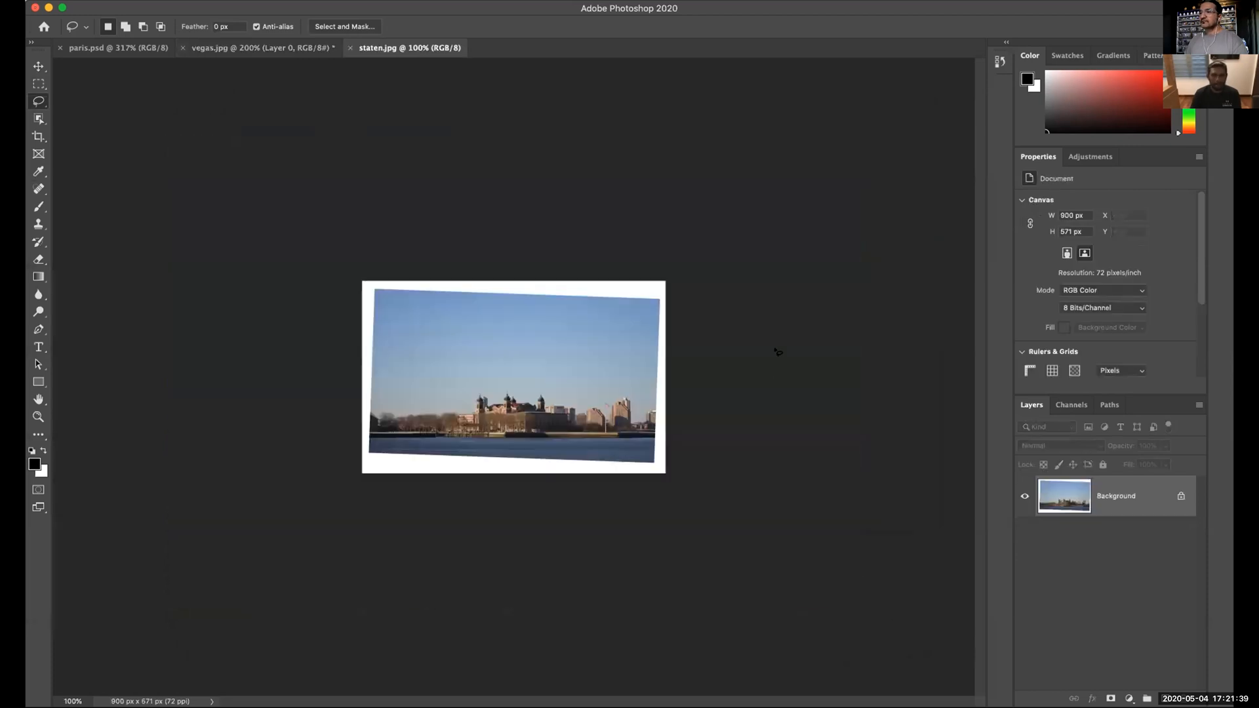
pyautogui.press('super+equal')
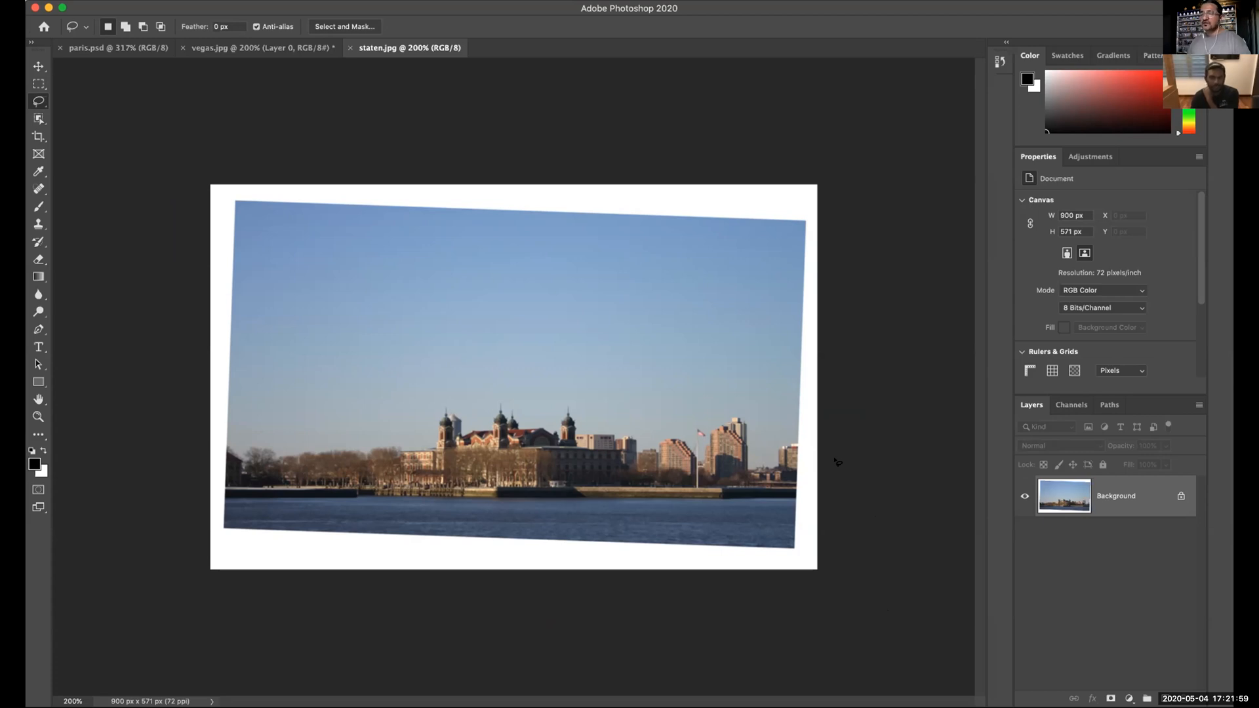
# Try cropping the white borders off the tilted photo to about 826 × 458 px, and undo the crop.
pyautogui.press('c')
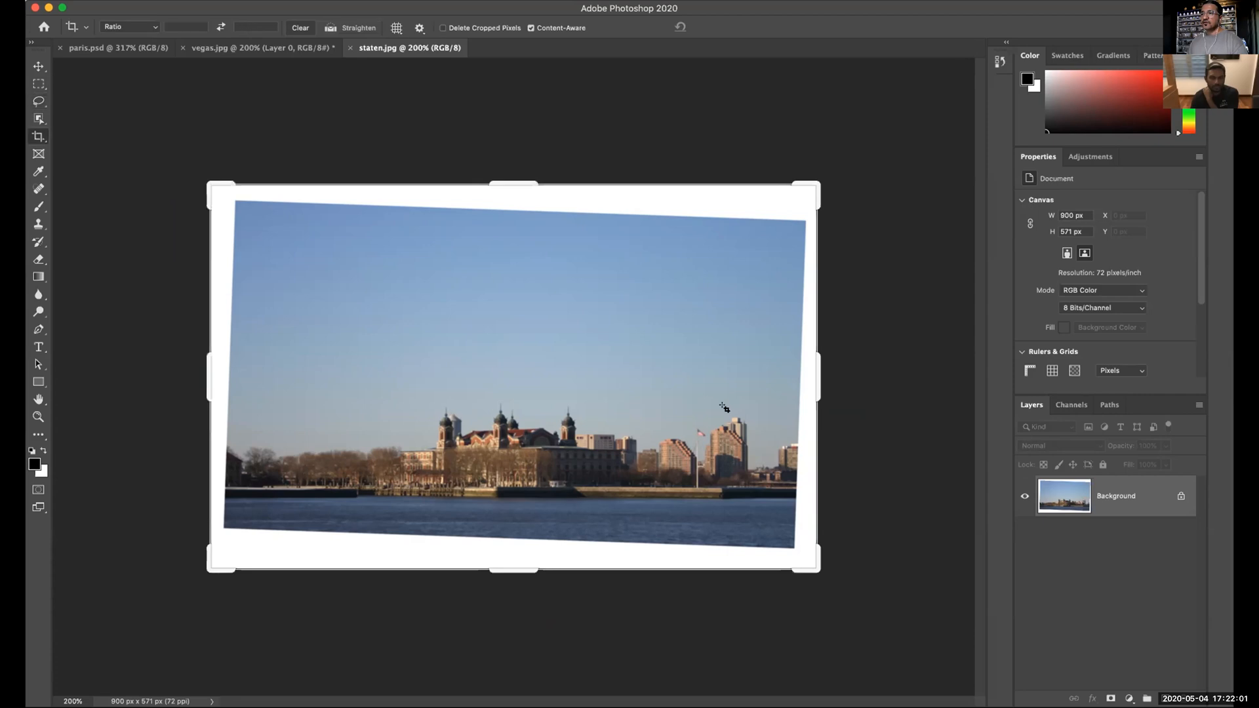
pyautogui.moveTo(513, 178); pyautogui.dragTo(524, 220)
pyautogui.moveTo(818, 372); pyautogui.dragTo(805, 371)
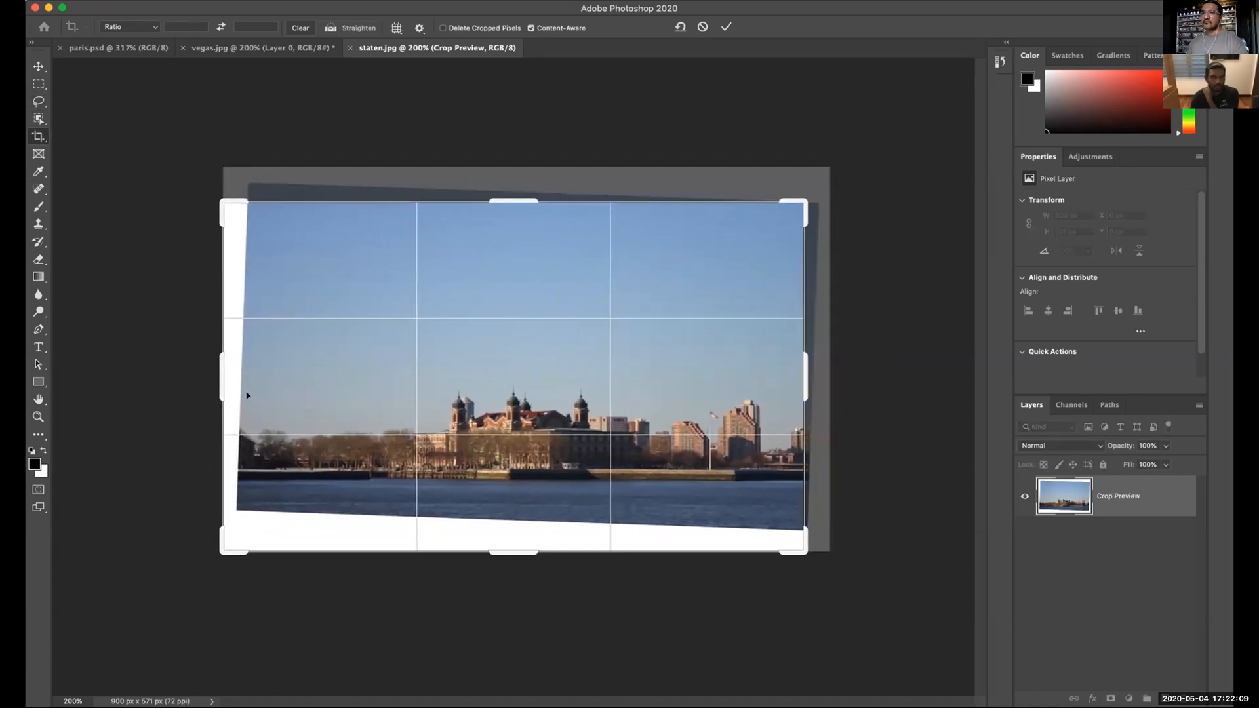
pyautogui.moveTo(216, 375); pyautogui.dragTo(227, 375)
pyautogui.moveTo(504, 547); pyautogui.dragTo(506, 522)
pyautogui.press('Return')
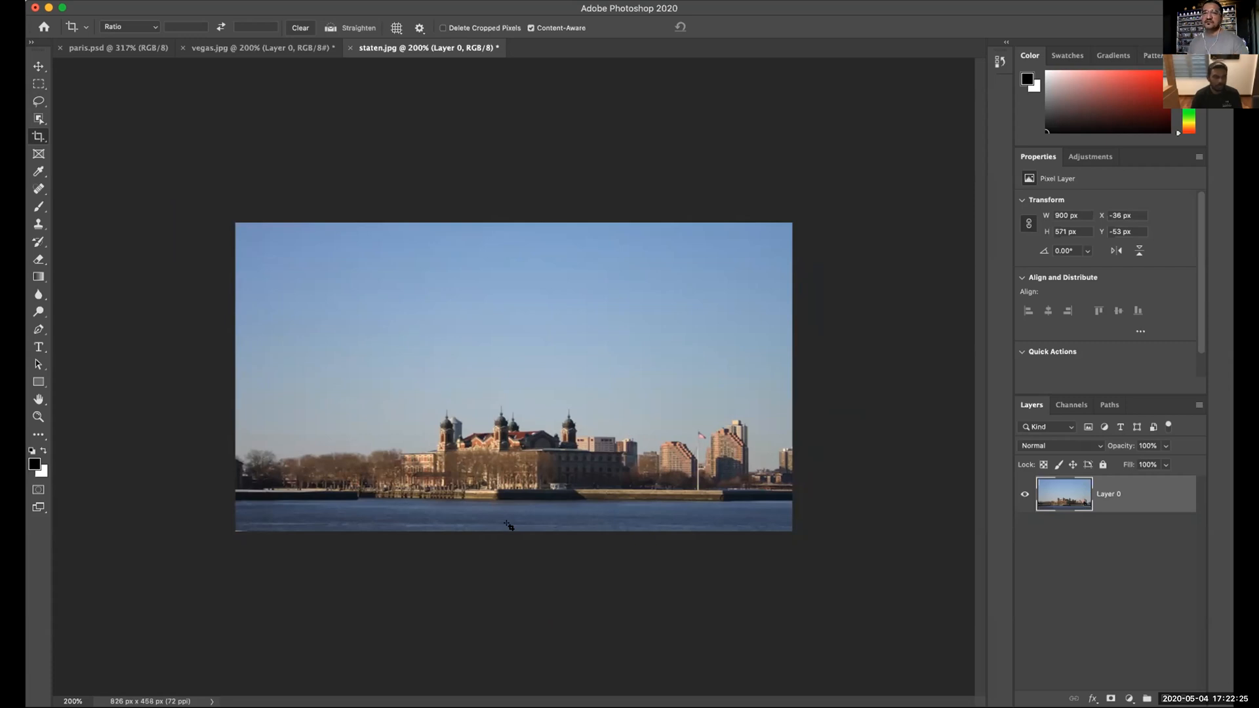
pyautogui.press('super')
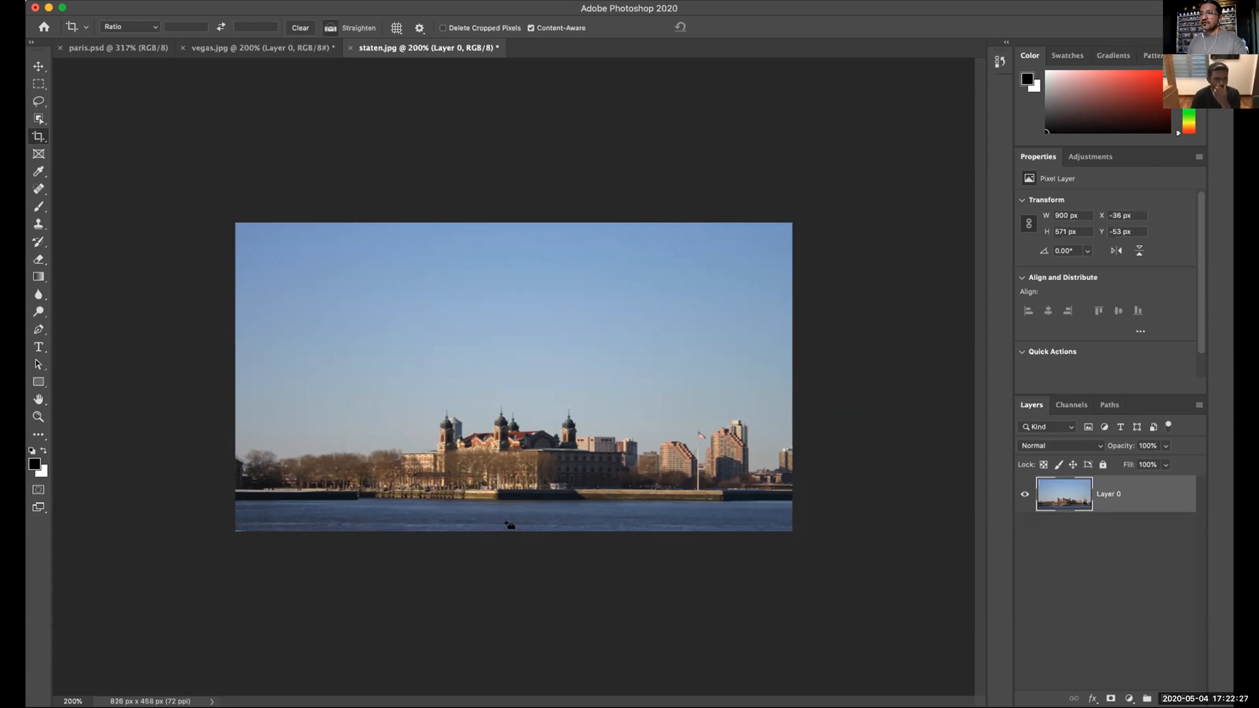
pyautogui.moveTo(510, 525); pyautogui.dragTo(509, 526)
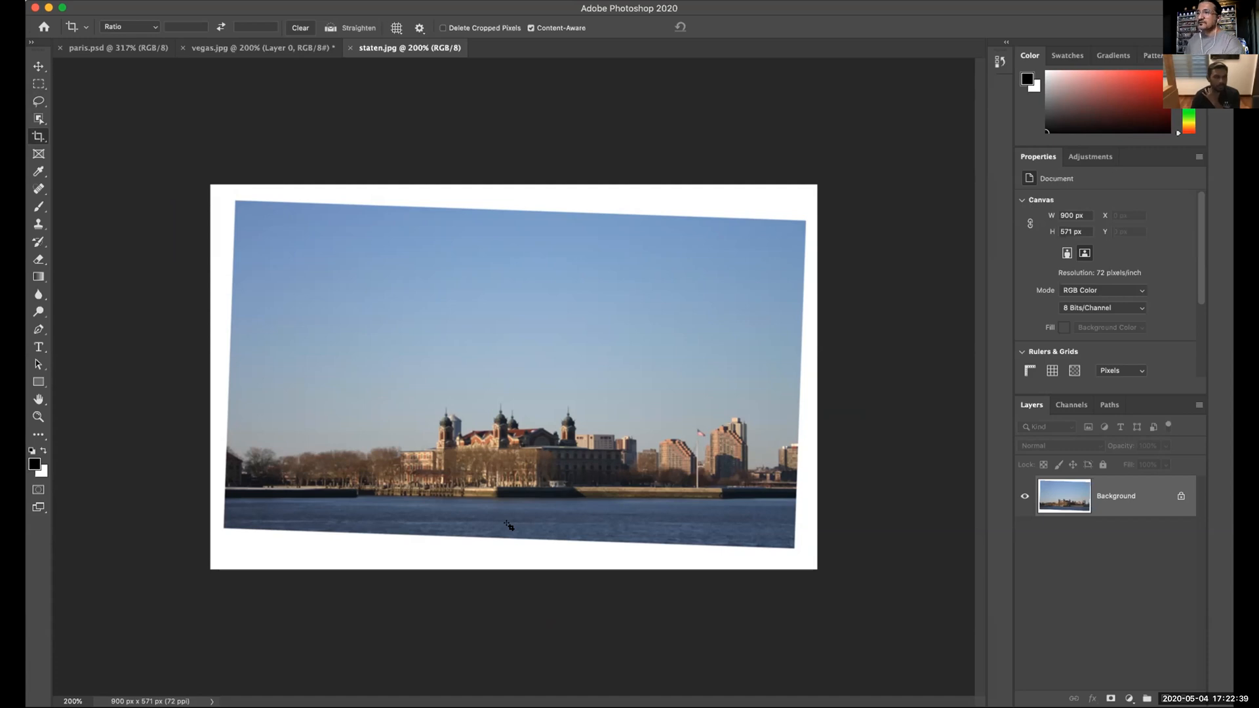
# Unlock the Background layer and select the white border around the photo with the Magic Wand tool.
pyautogui.click(1180, 495)
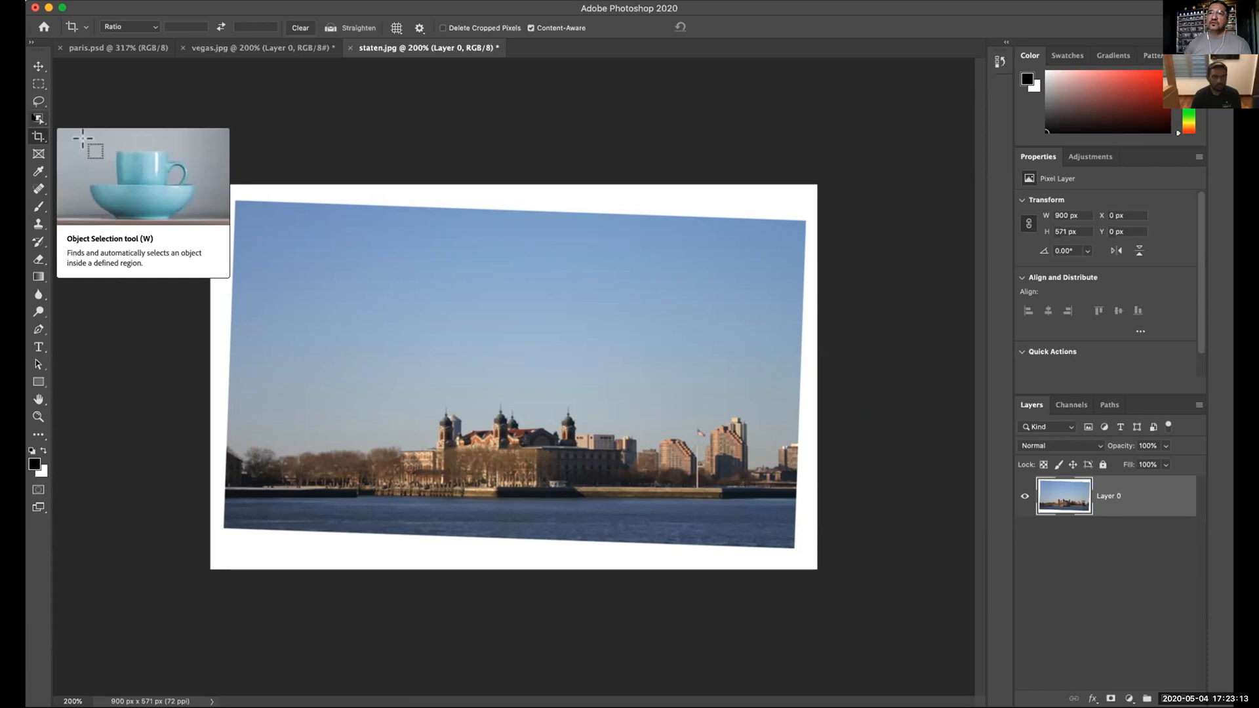
pyautogui.click(39, 120)
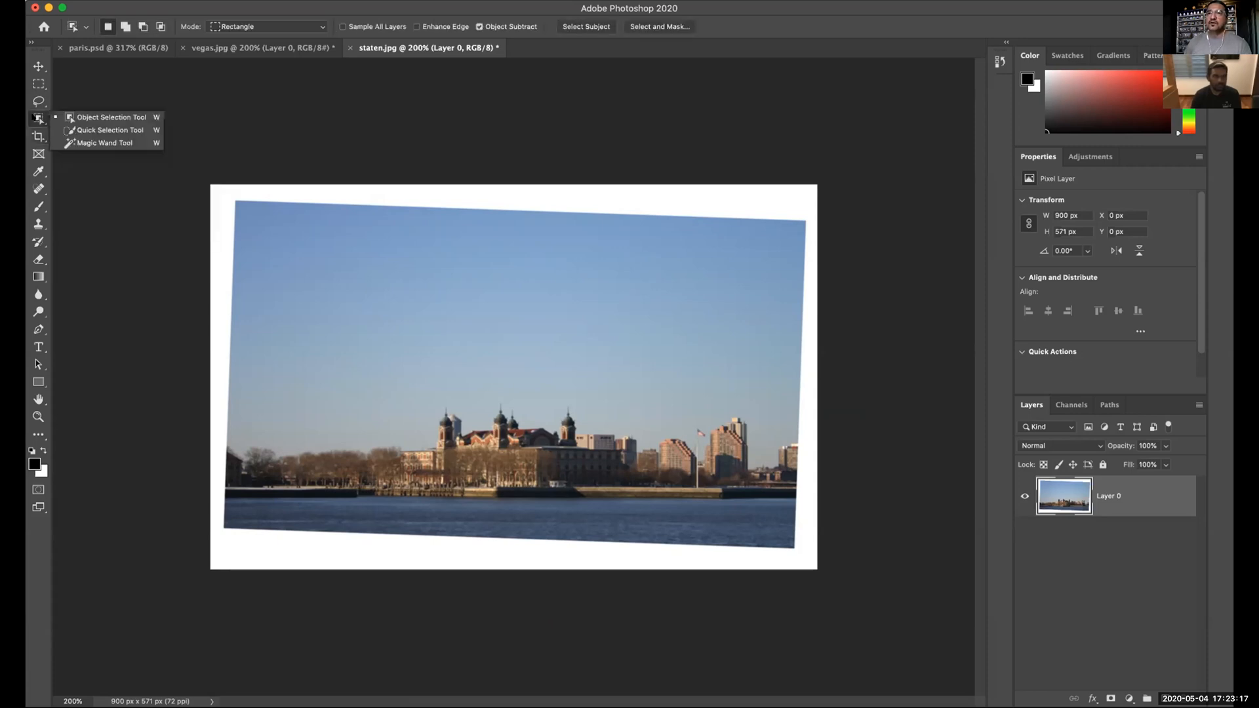
pyautogui.click(95, 143)
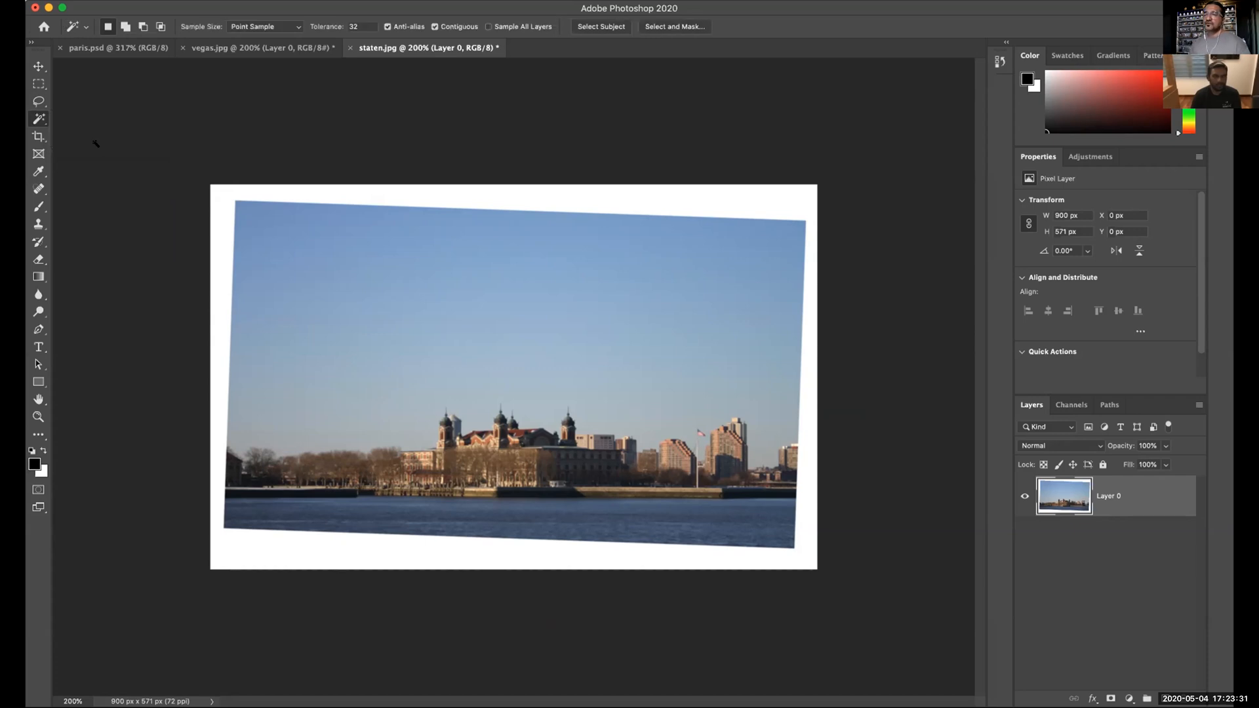
pyautogui.click(624, 197)
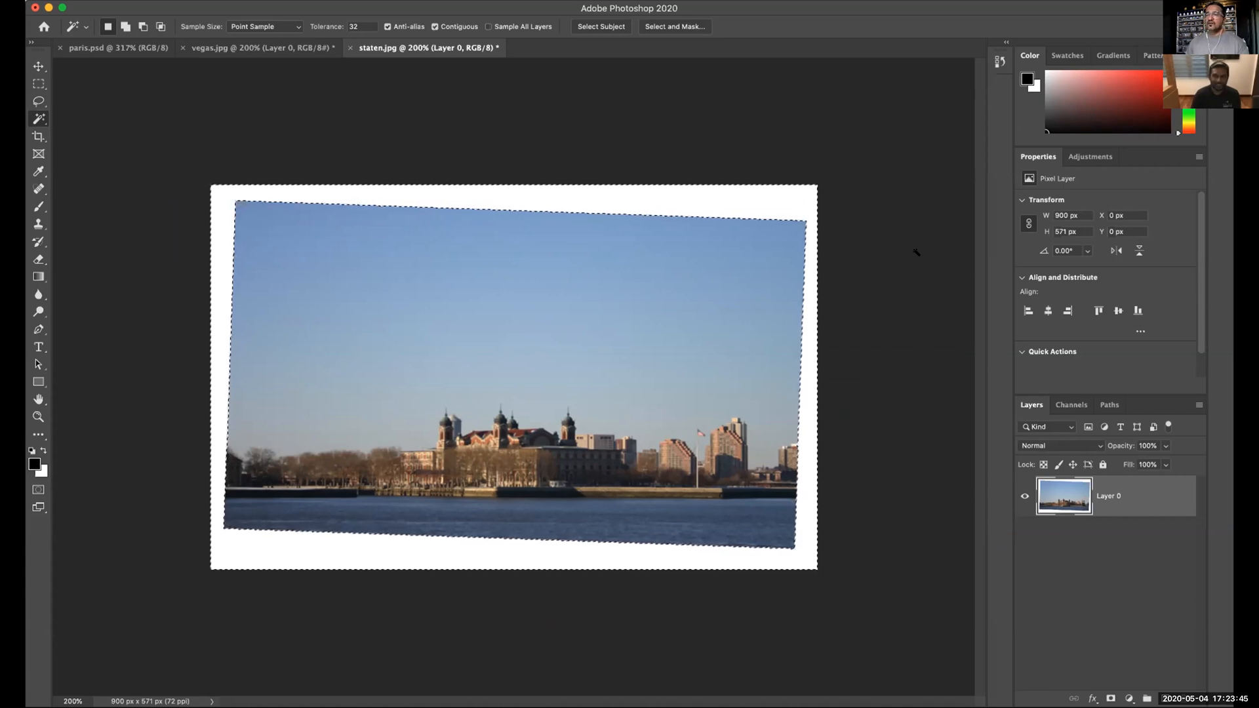
# Expand the white border selection by 2 pixels and check how it overlaps the photo's upper edge.
pyautogui.press('z')
pyautogui.moveTo(553, 196); pyautogui.dragTo(675, 273)
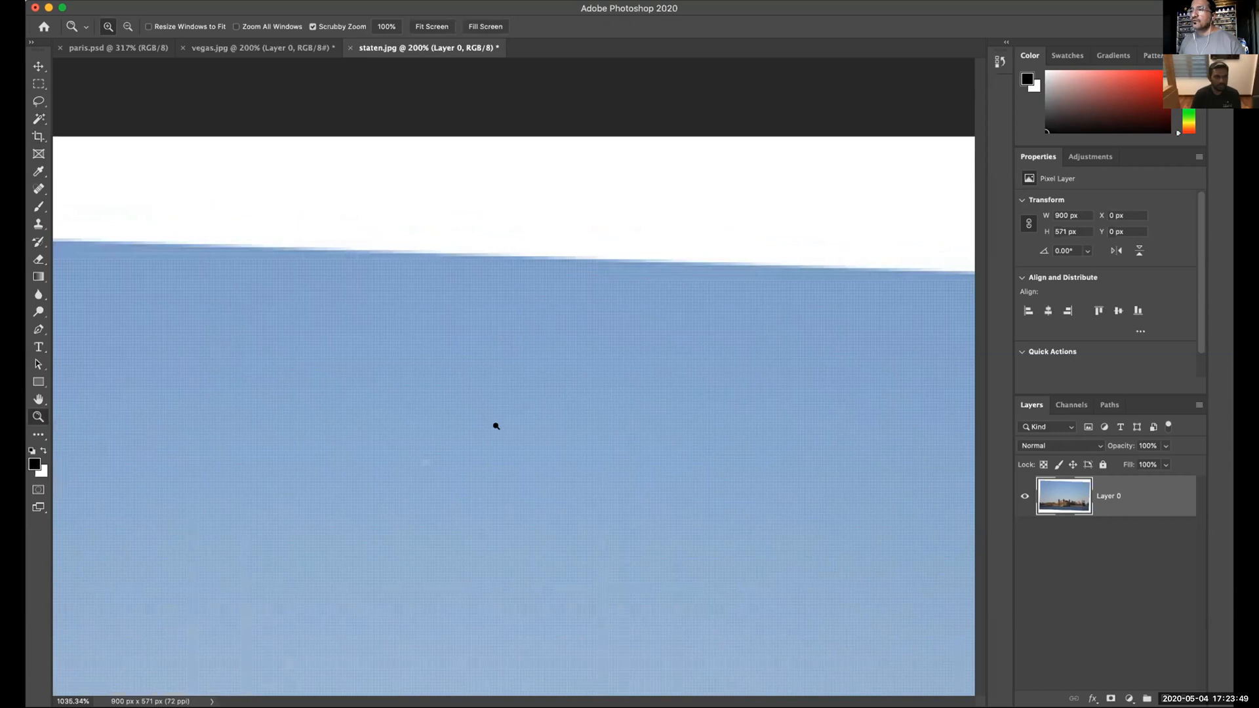
pyautogui.moveTo(495, 424); pyautogui.dragTo(461, 391)
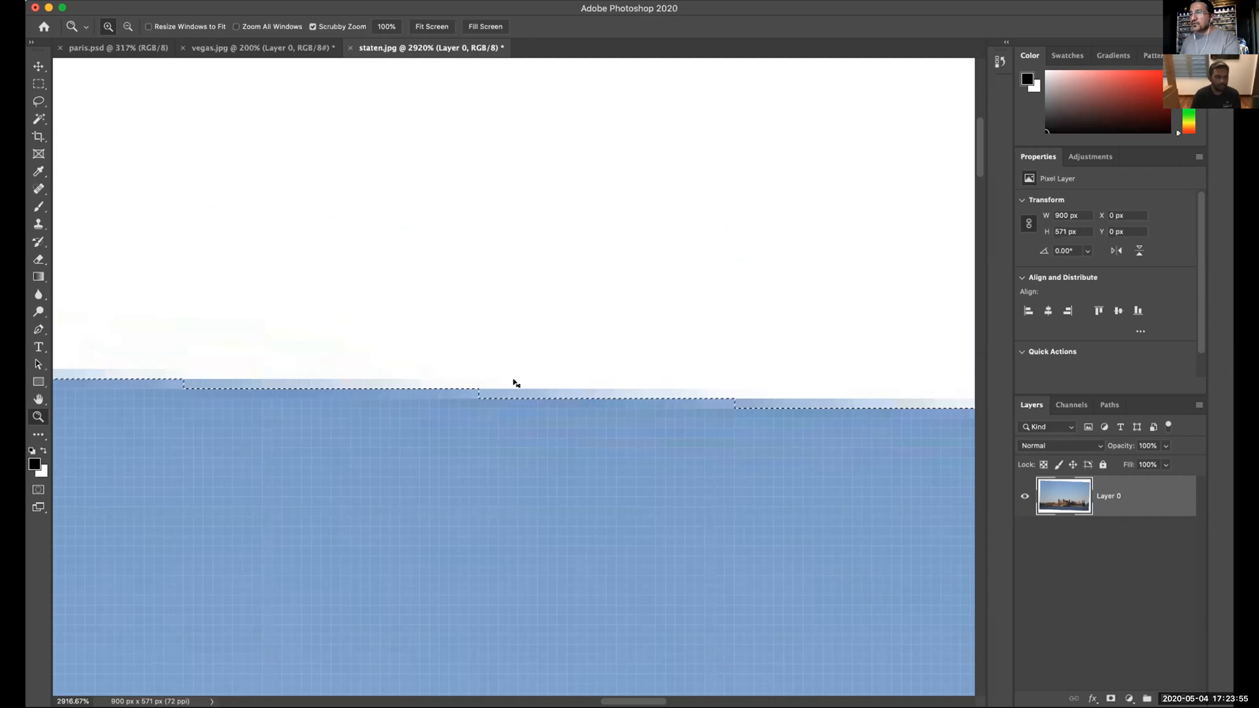
pyautogui.press('super+0')
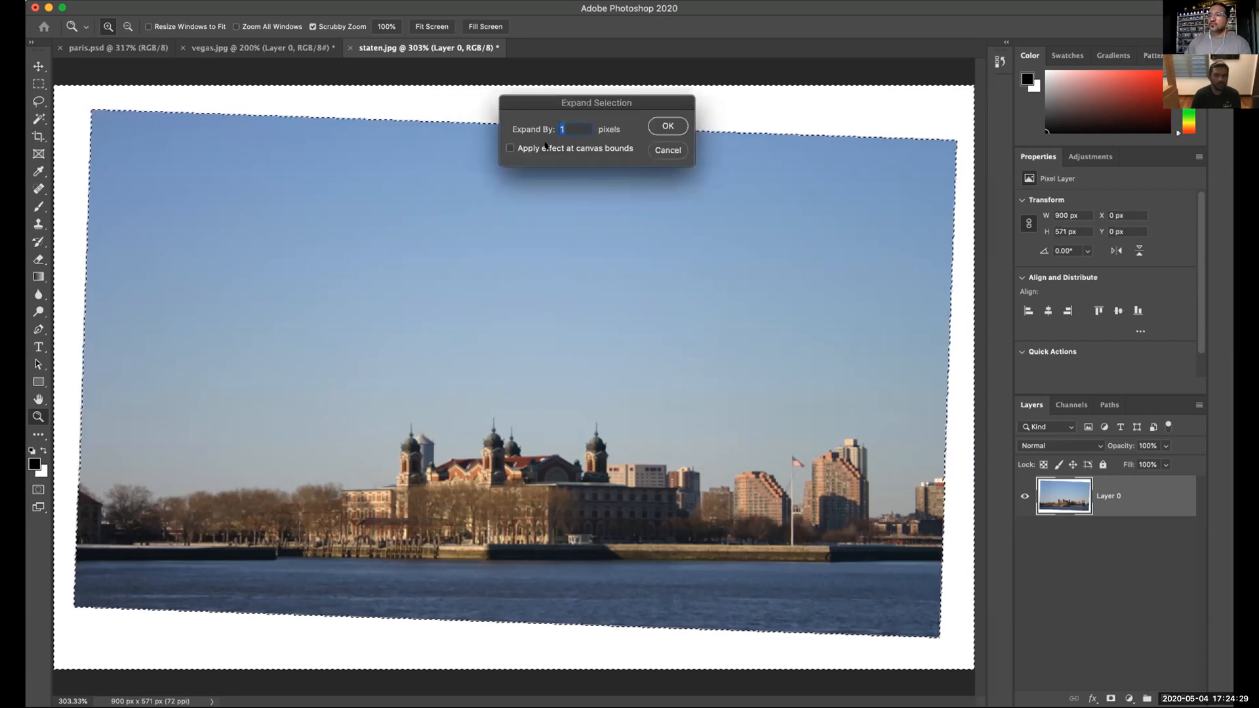
pyautogui.write('2')
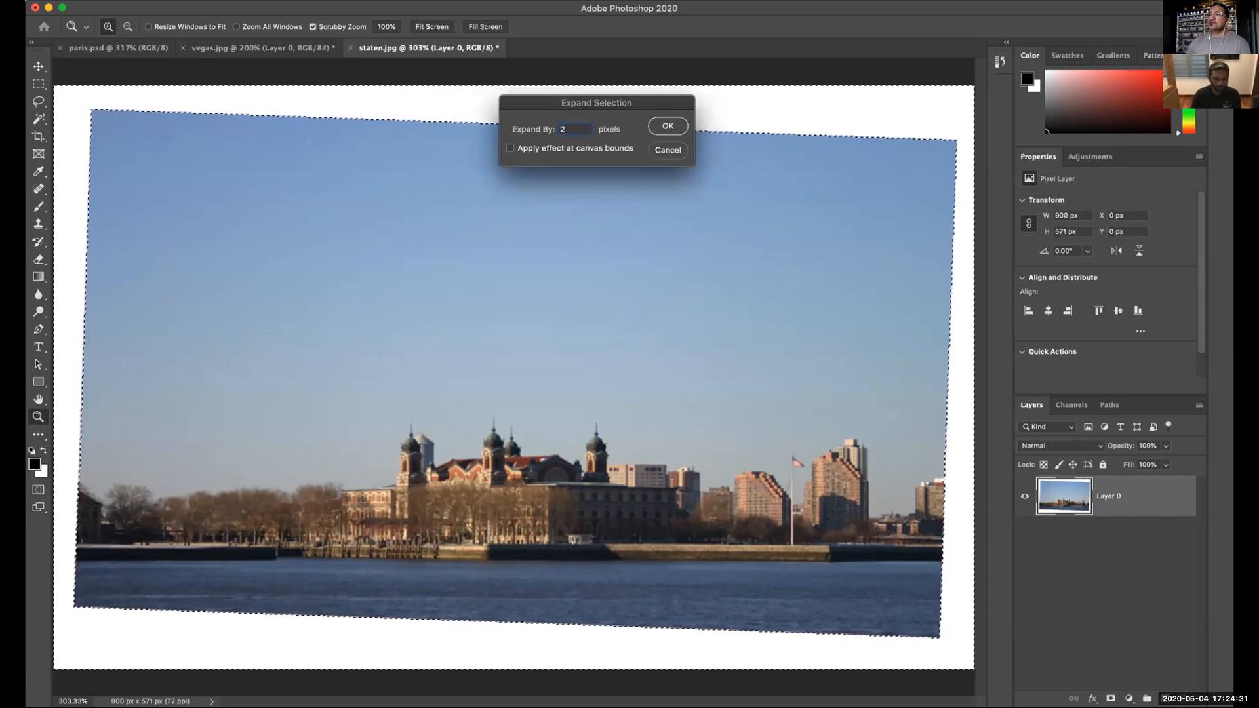
pyautogui.click(666, 125)
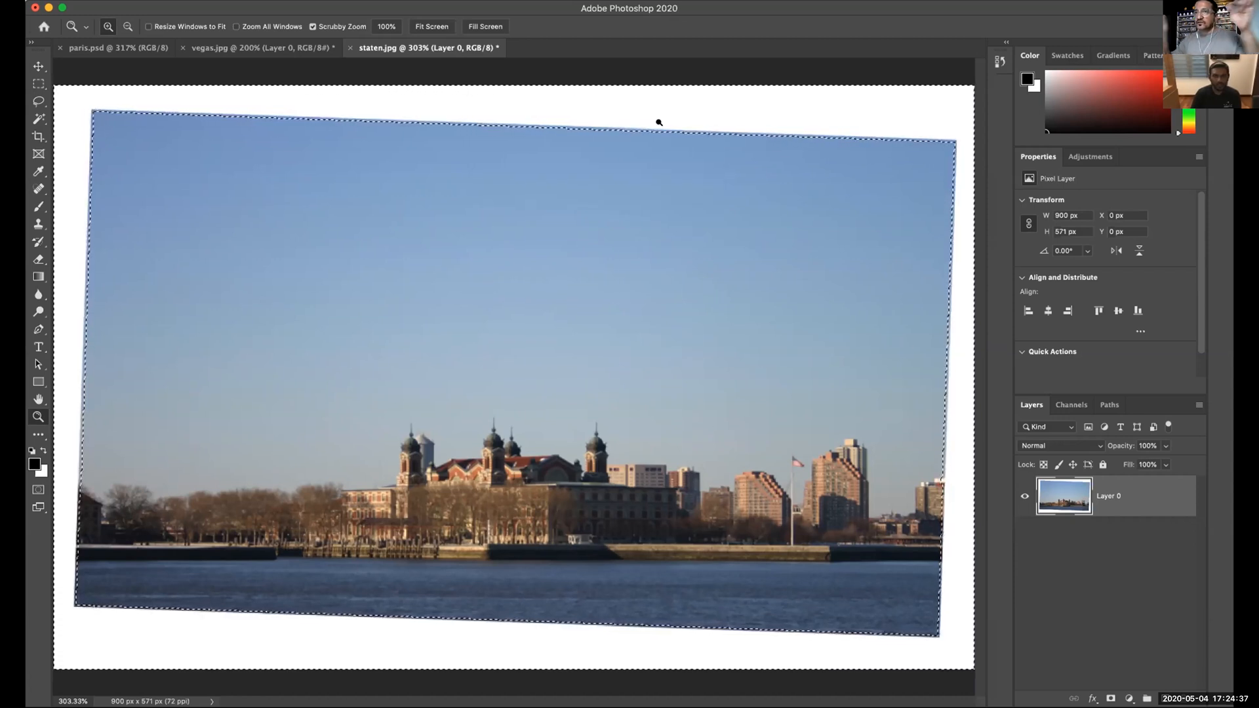
pyautogui.moveTo(556, 101); pyautogui.dragTo(643, 210)
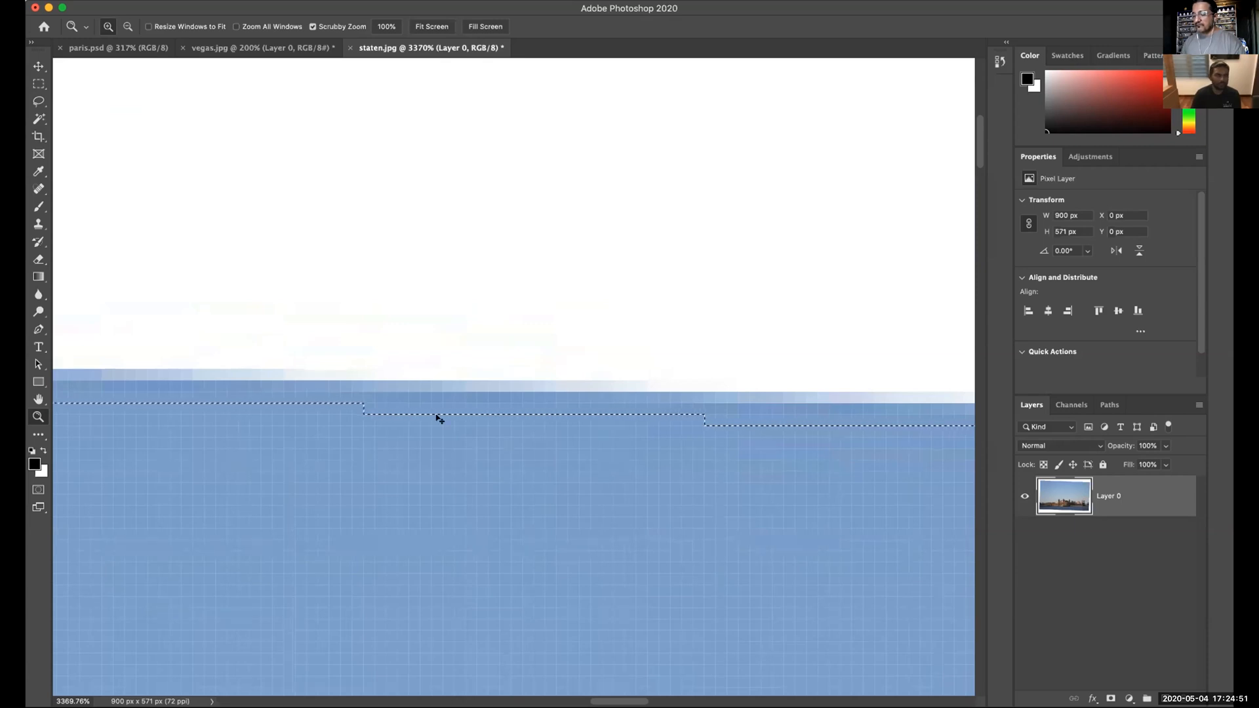
pyautogui.press('super+0')
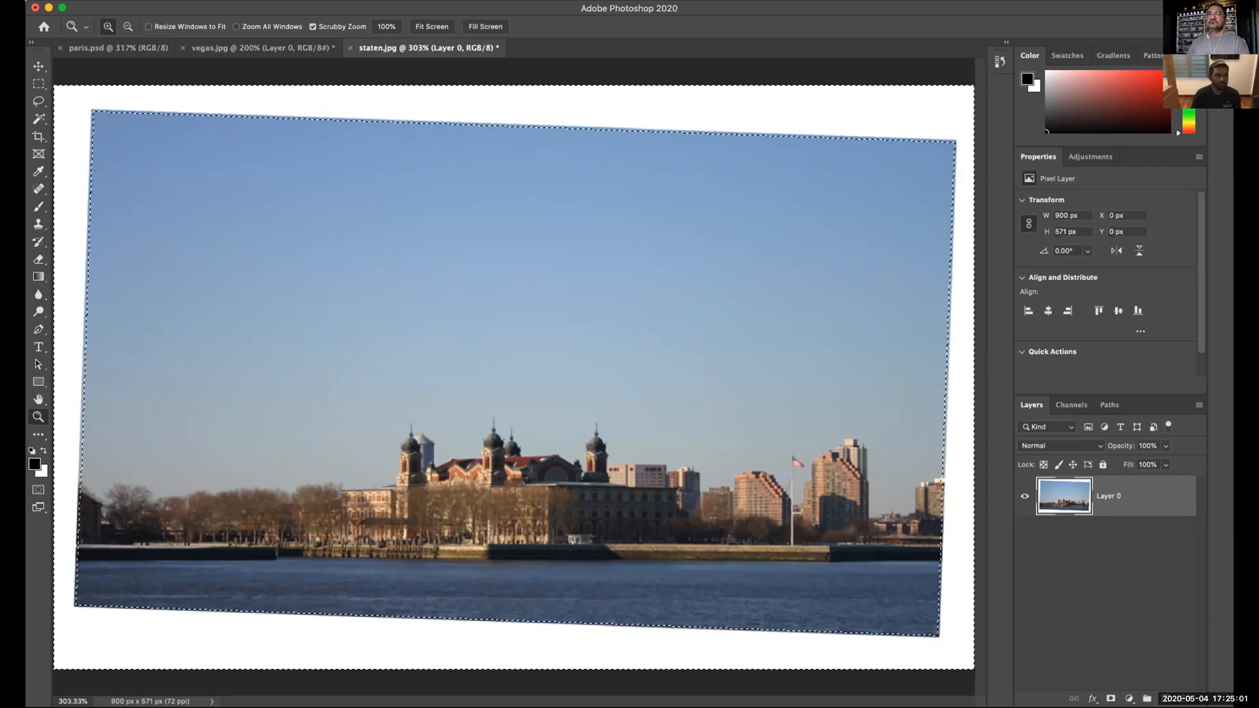
# Fill the expanded white border selection around the staten.jpg photo using Content-Aware at 100% opacity with Color Adaptation, and deselect.
pyautogui.hotkey('shift', 'BackSpace')
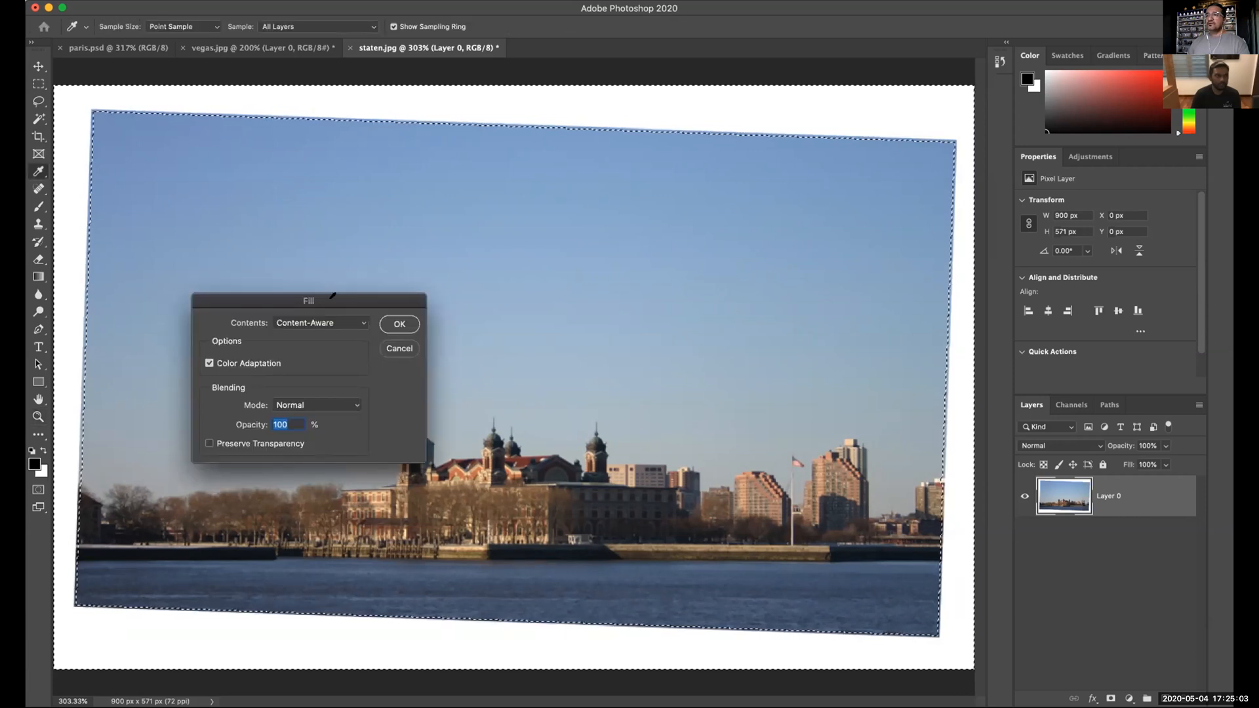
pyautogui.moveTo(344, 299); pyautogui.dragTo(604, 253)
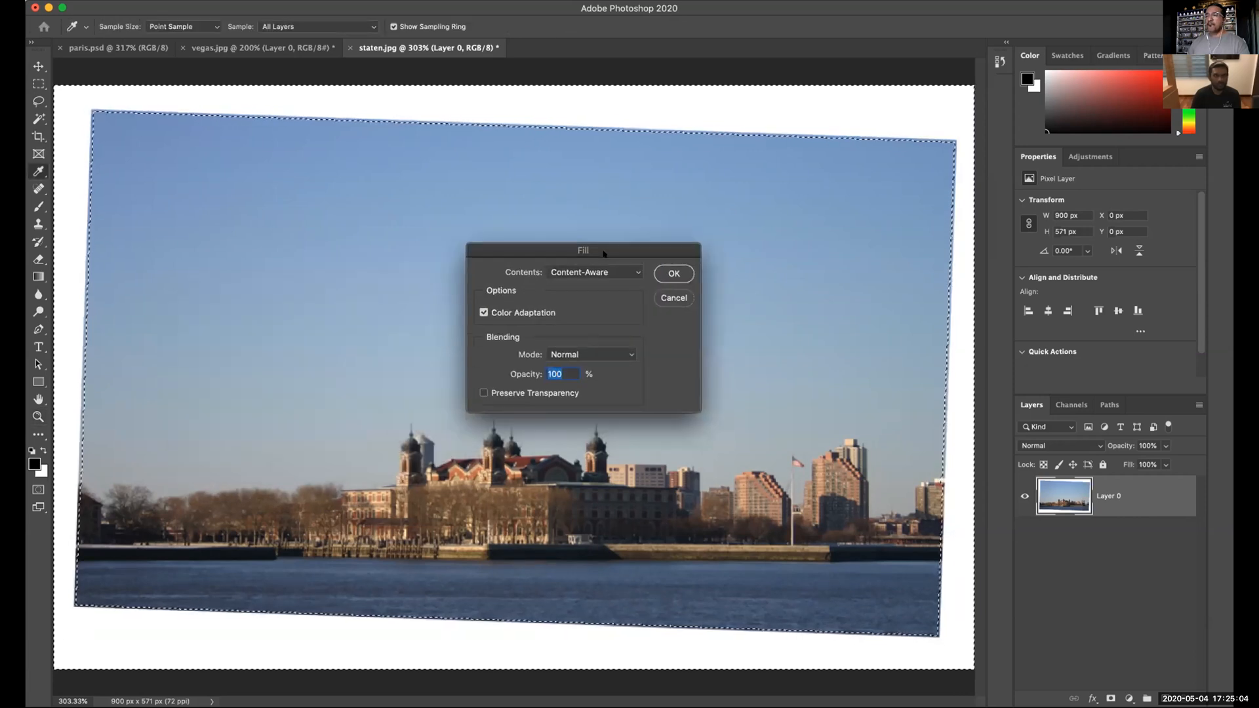
pyautogui.click(674, 273)
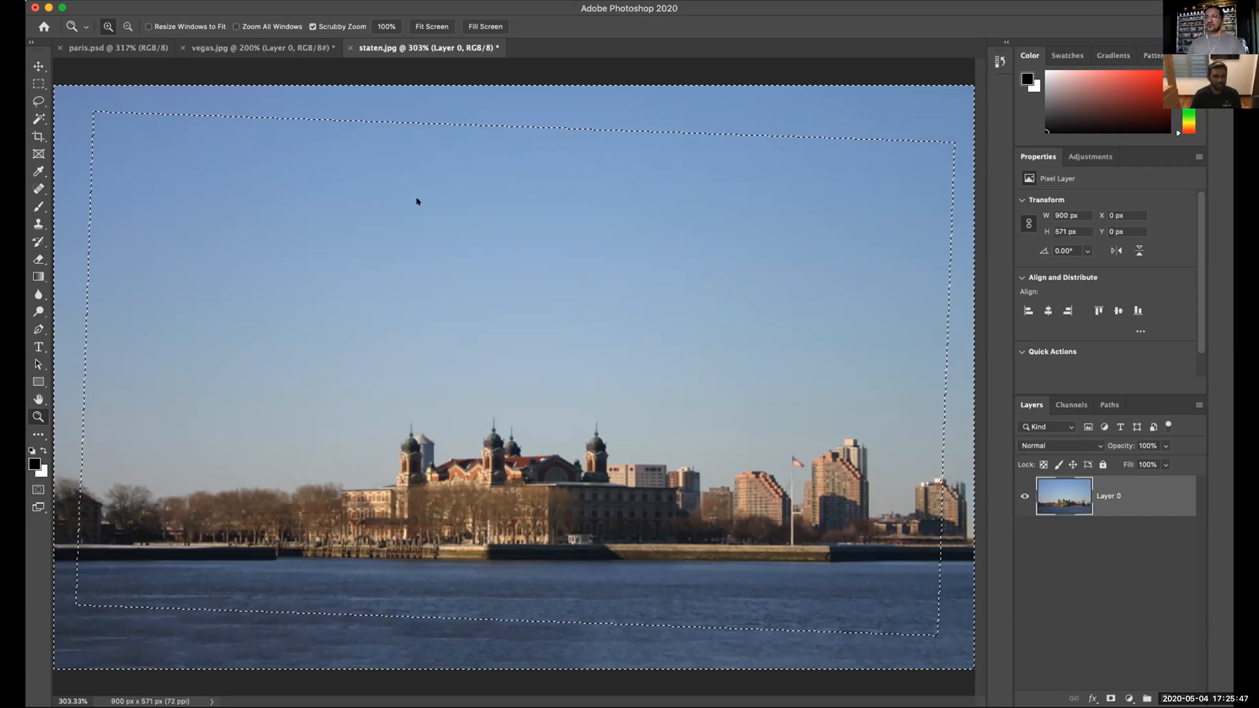
pyautogui.press('super+d')
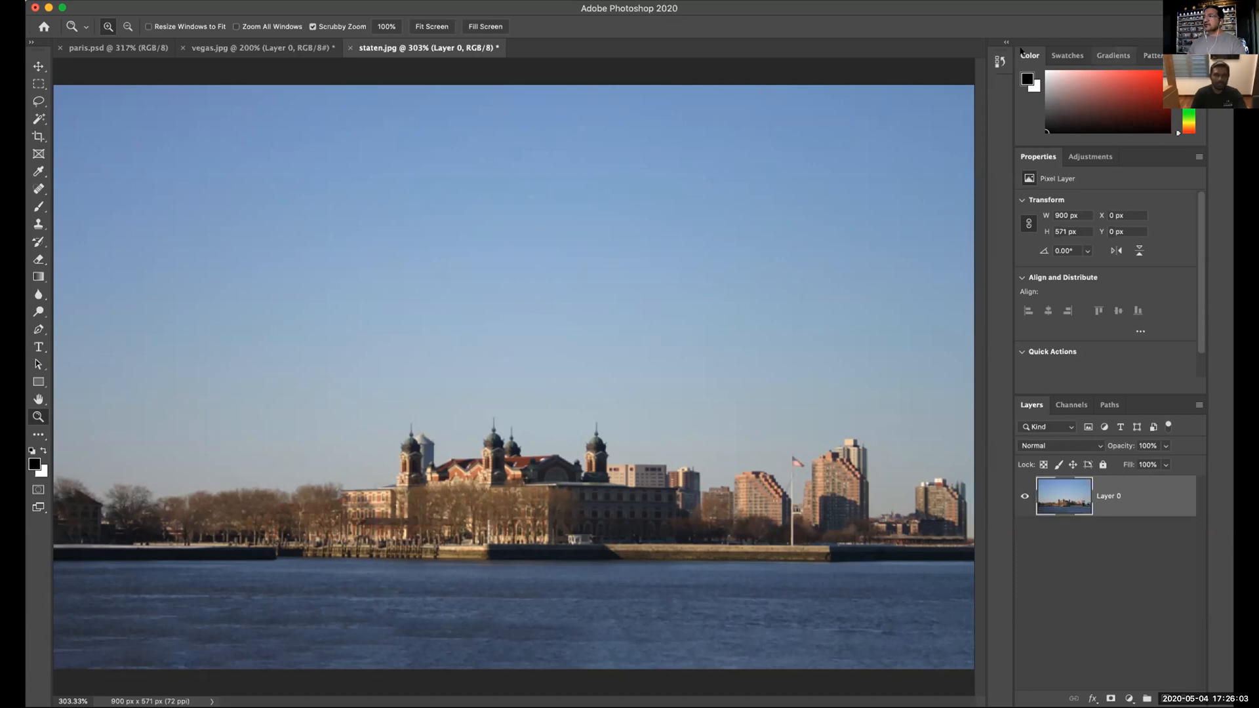
# Compare the original staten.jpg snapshot with the filled image by switching between history states, ending on the Deselect state.
pyautogui.click(1000, 61)
pyautogui.click(890, 78)
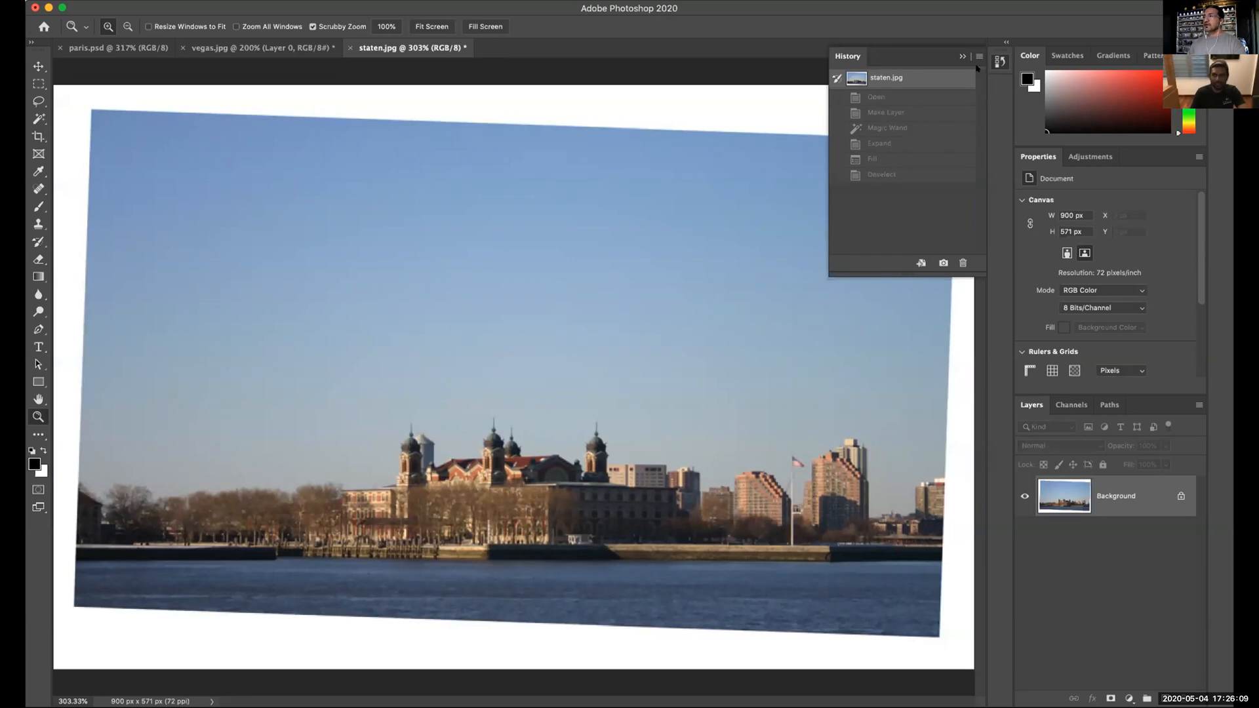
pyautogui.click(994, 60)
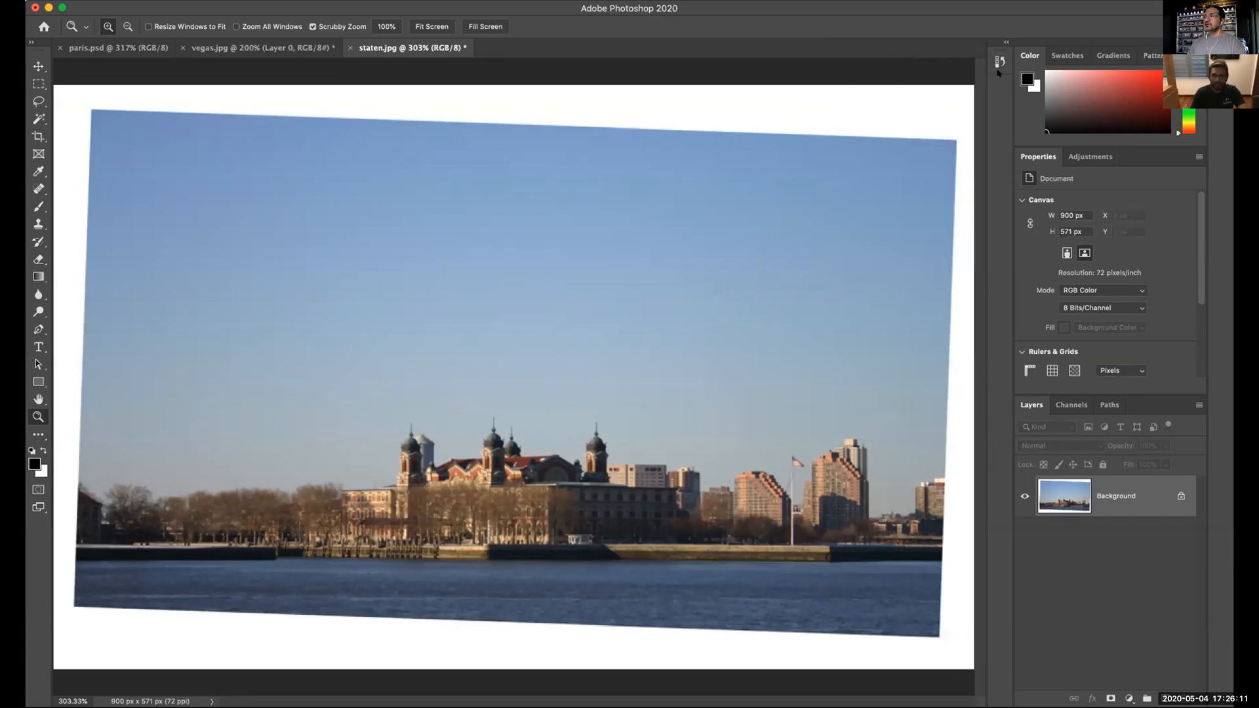
pyautogui.click(997, 61)
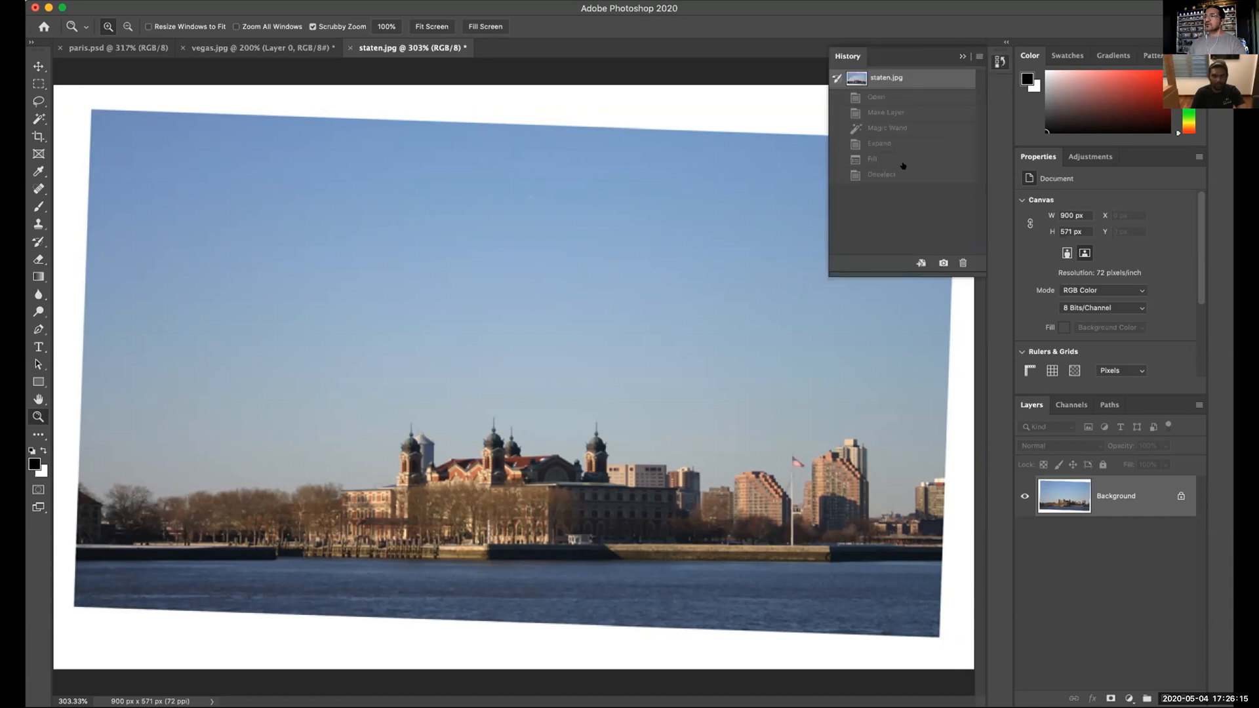
pyautogui.click(903, 173)
pyautogui.click(897, 95)
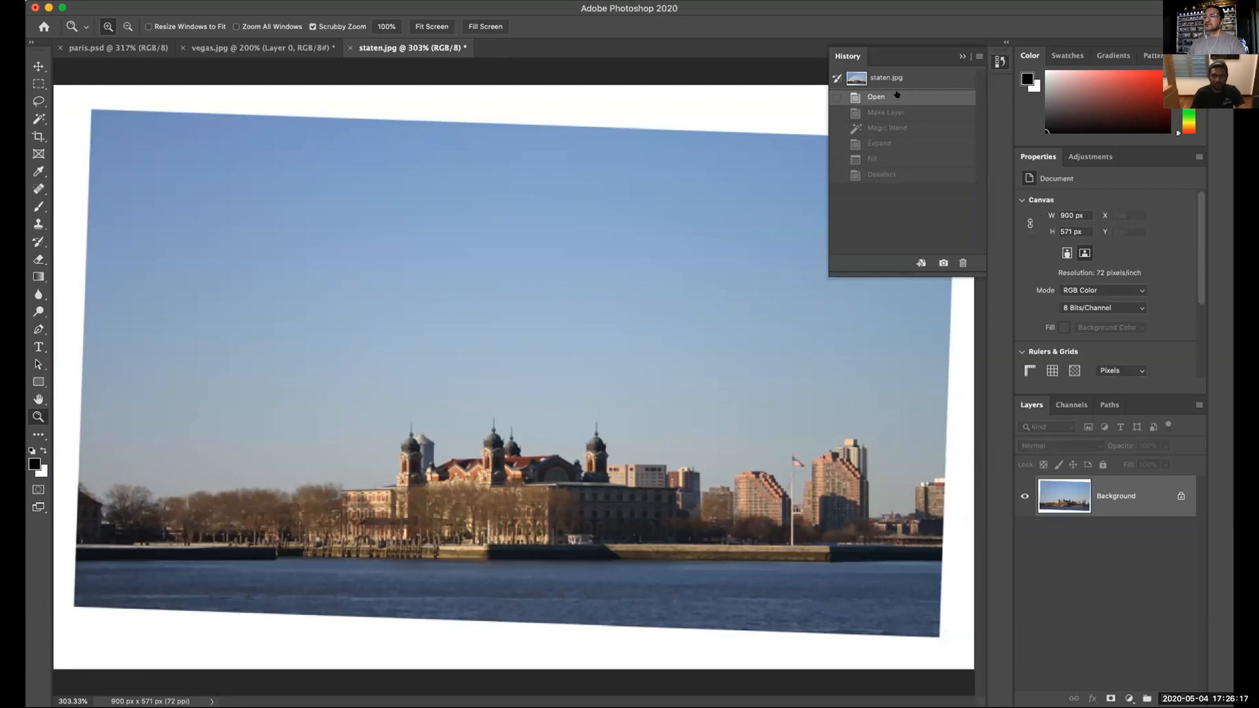
pyautogui.click(903, 75)
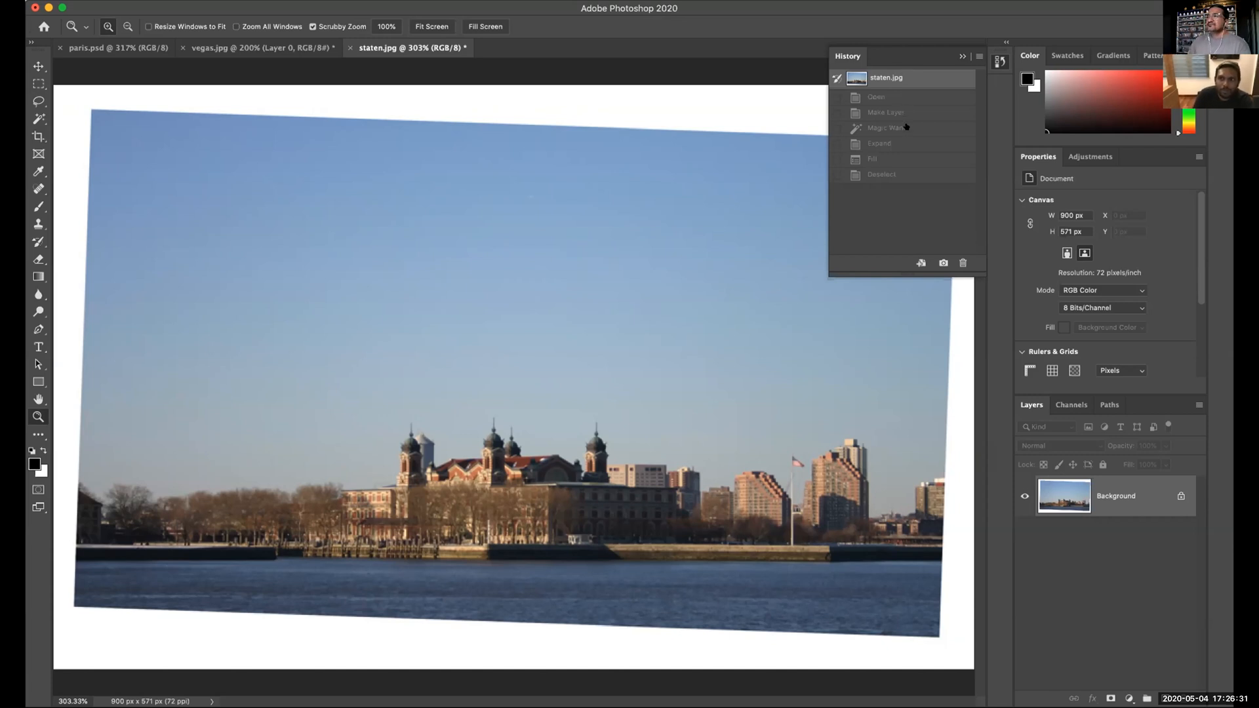
pyautogui.click(904, 175)
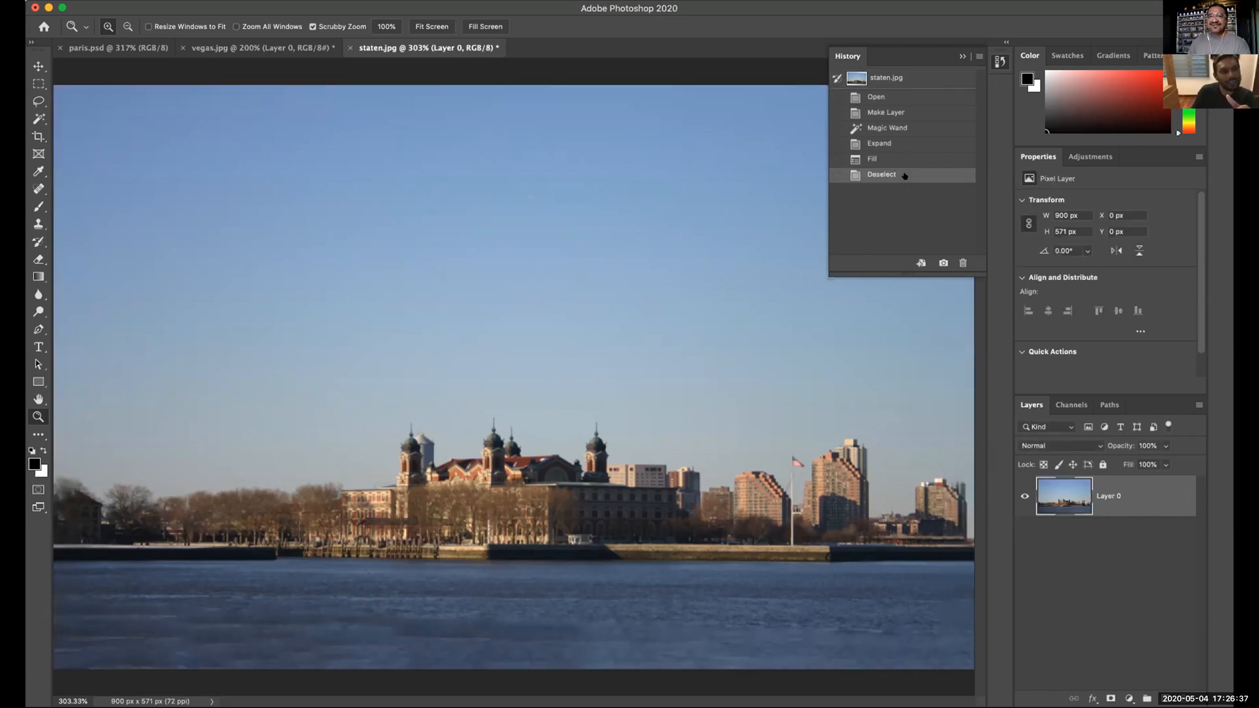
pyautogui.click(904, 79)
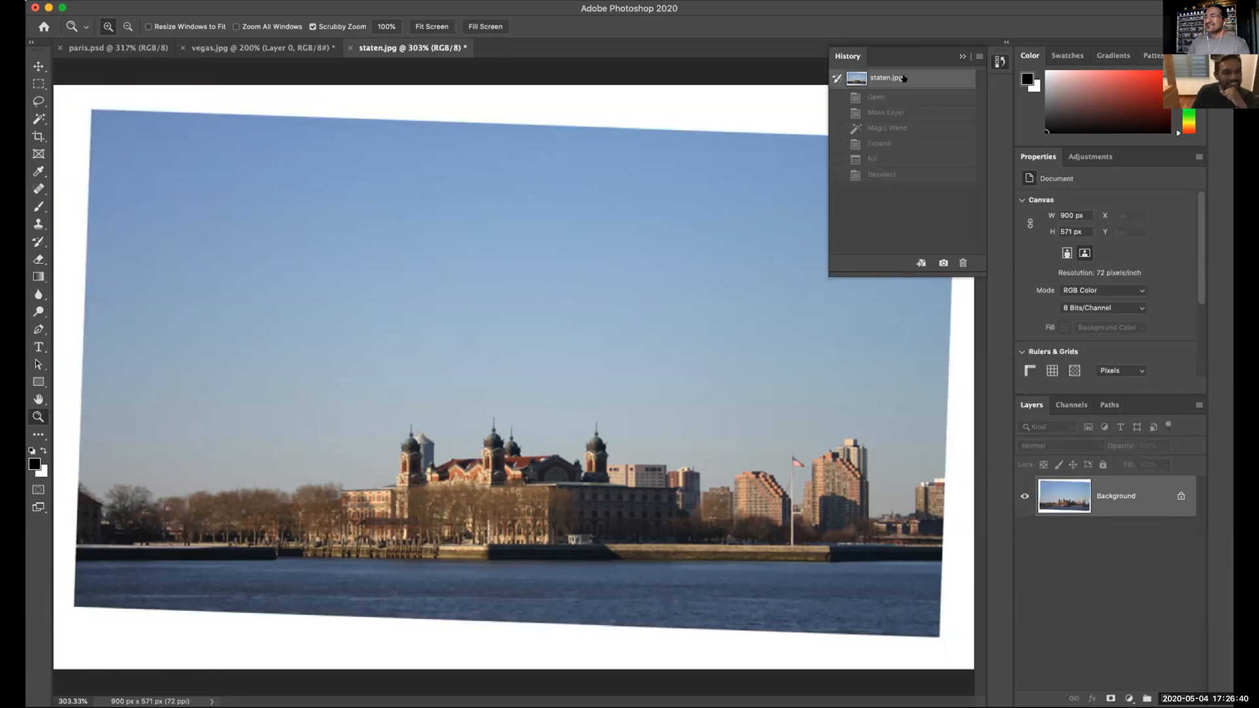
pyautogui.click(904, 171)
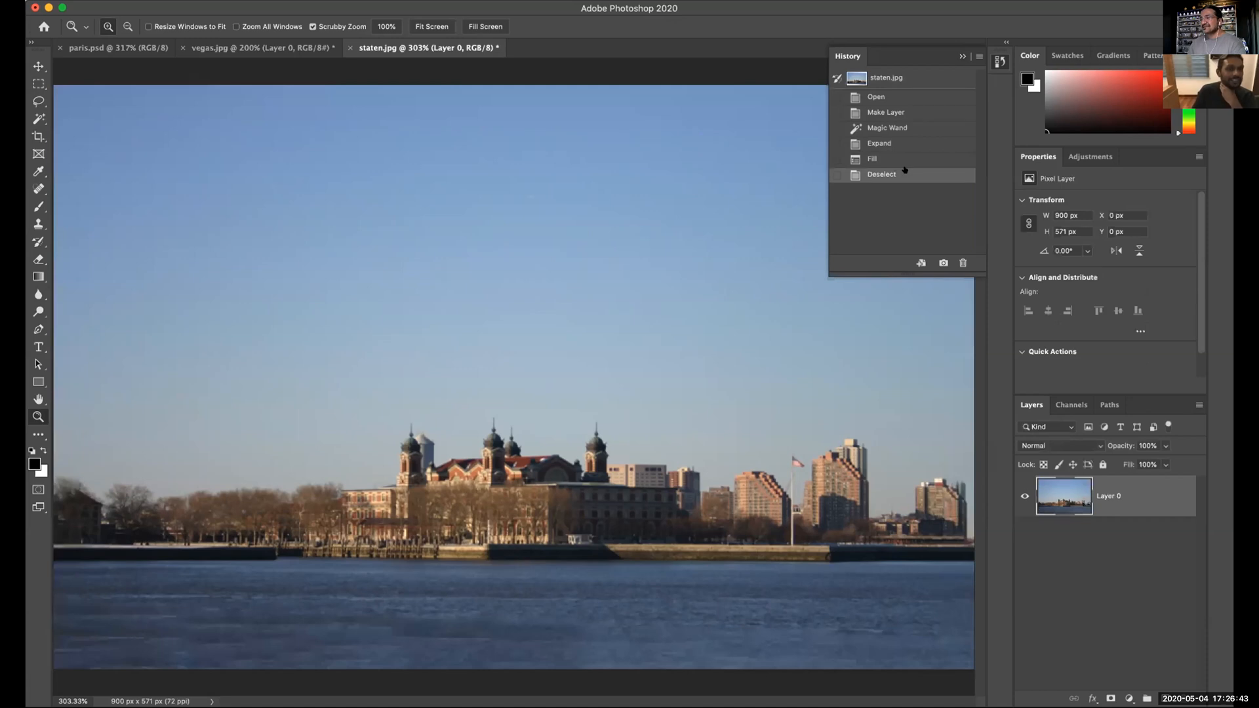
pyautogui.click(890, 79)
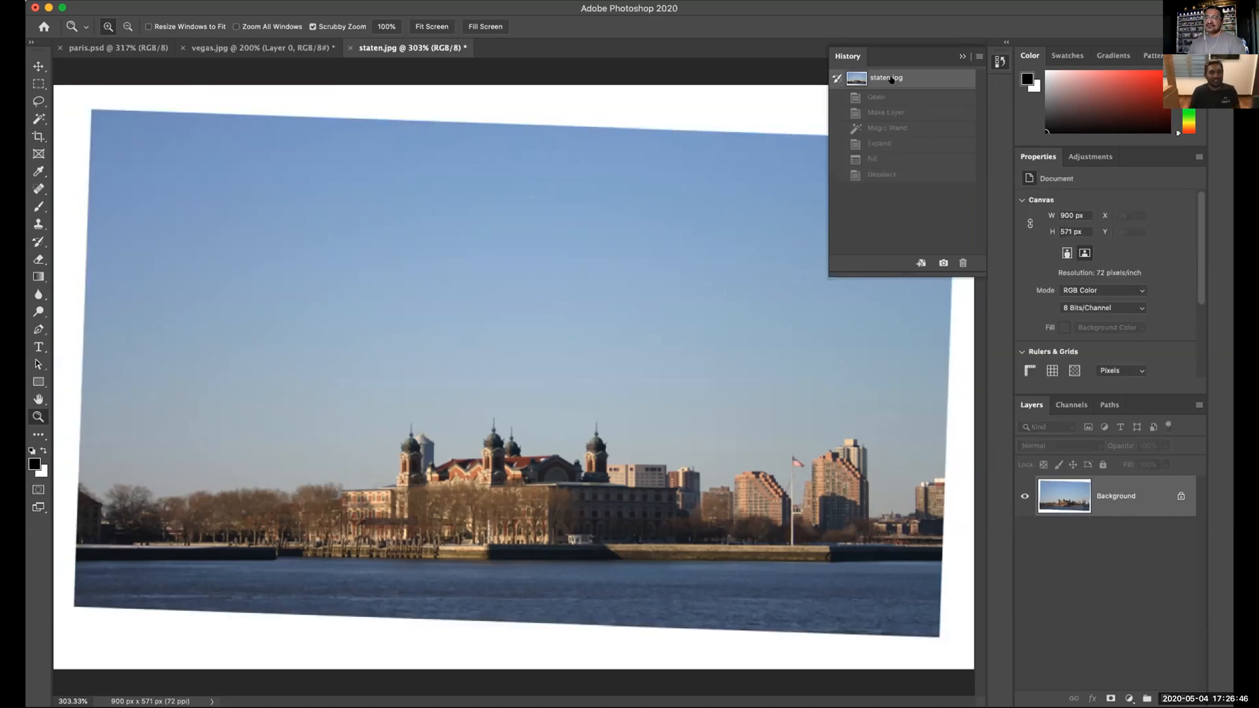
pyautogui.click(905, 175)
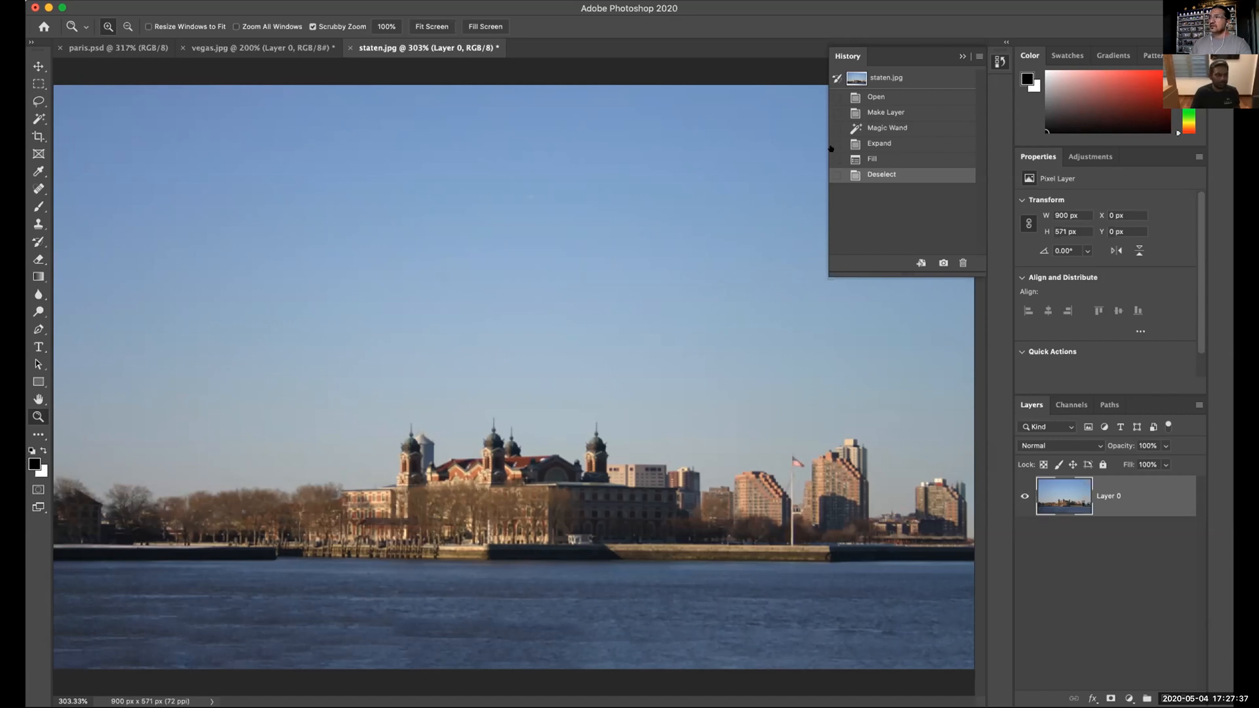
pyautogui.click(212, 82)
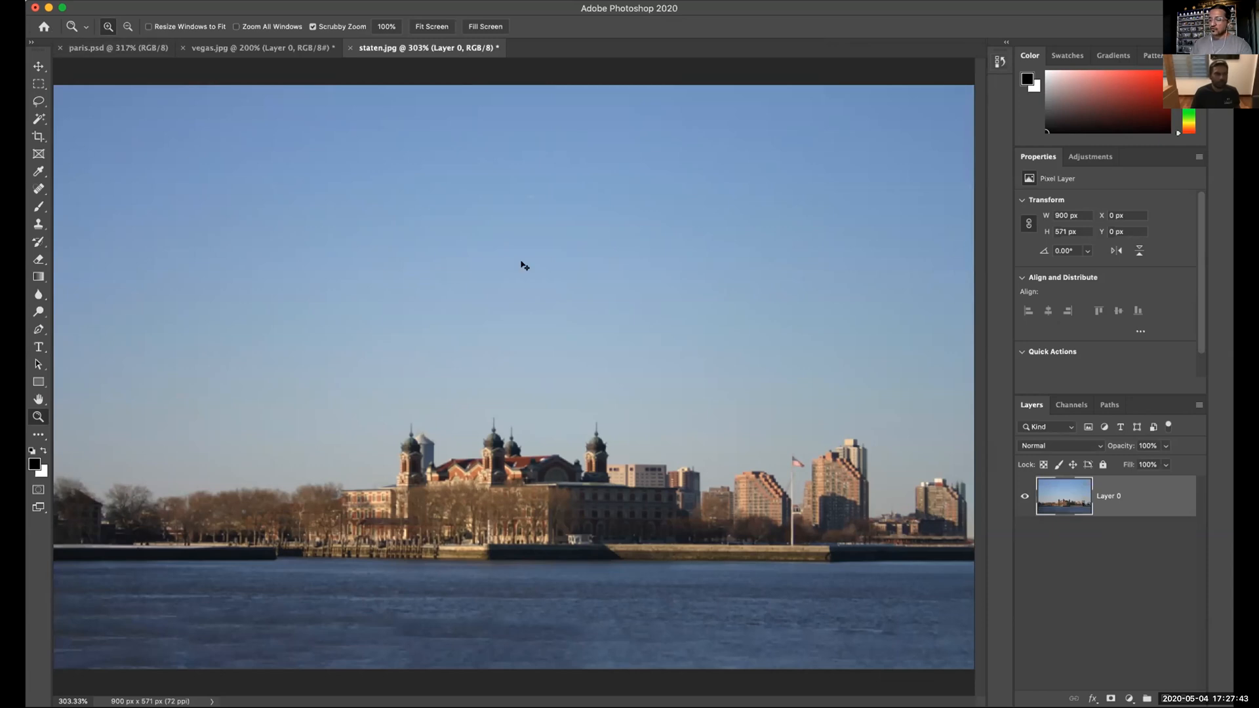
# Open Gallery painting.jpg from the 02 Image Preparation folder.
pyautogui.press('super+o')
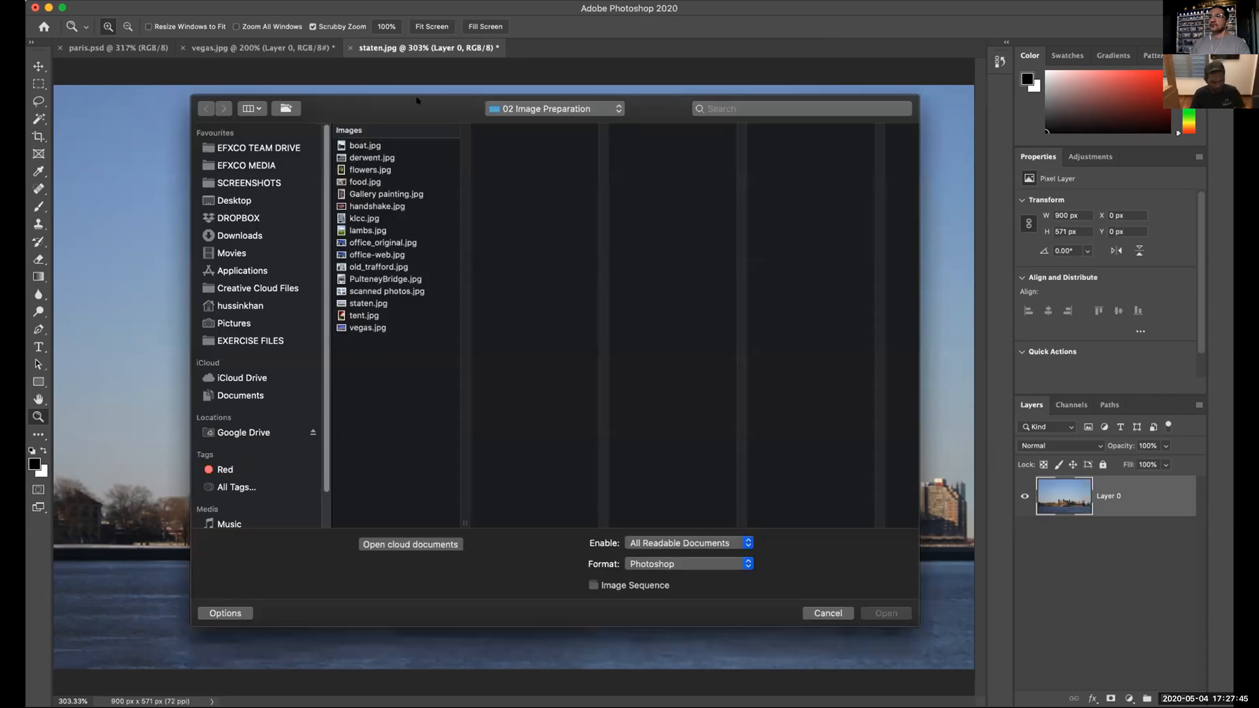
pyautogui.moveTo(421, 115); pyautogui.dragTo(428, 124)
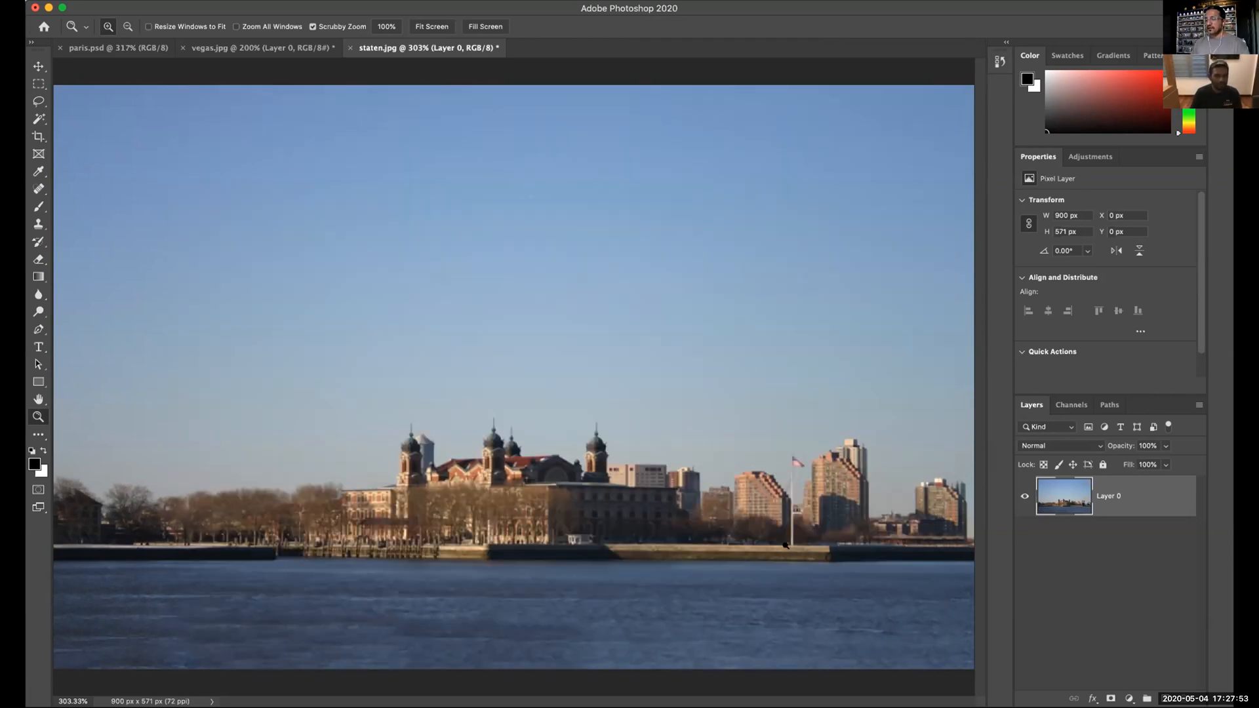
pyautogui.press('super+o')
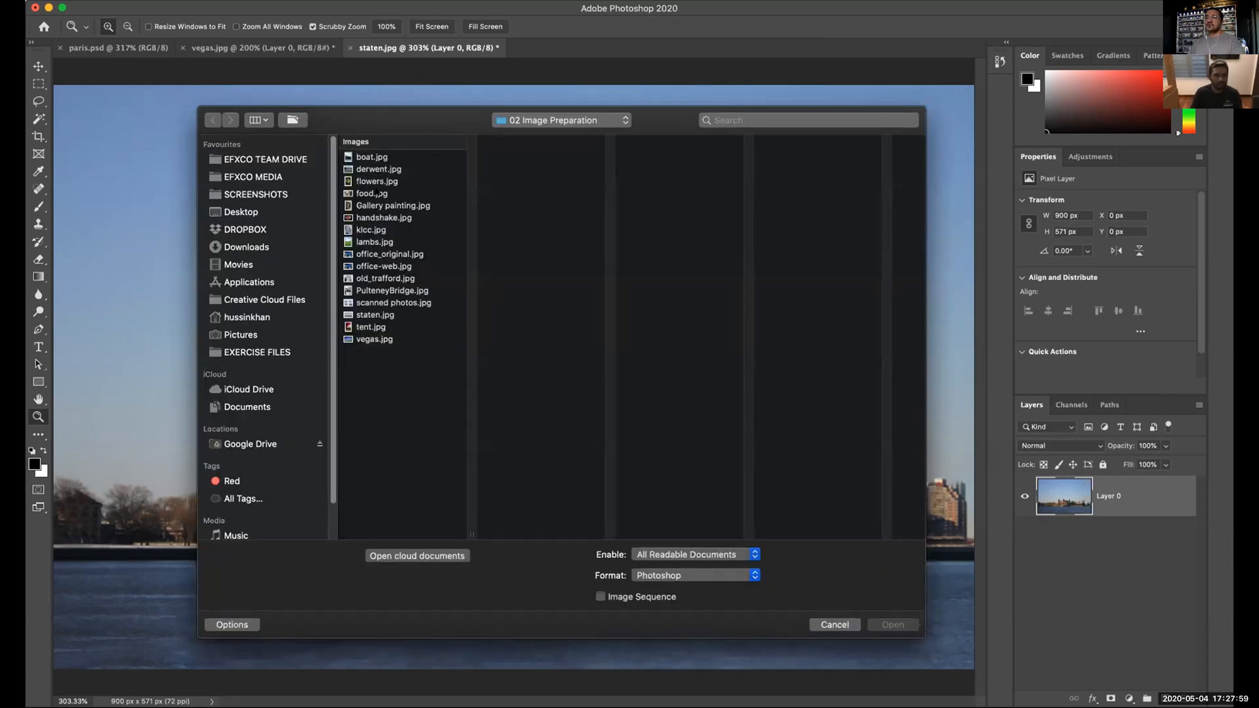
pyautogui.click(373, 193)
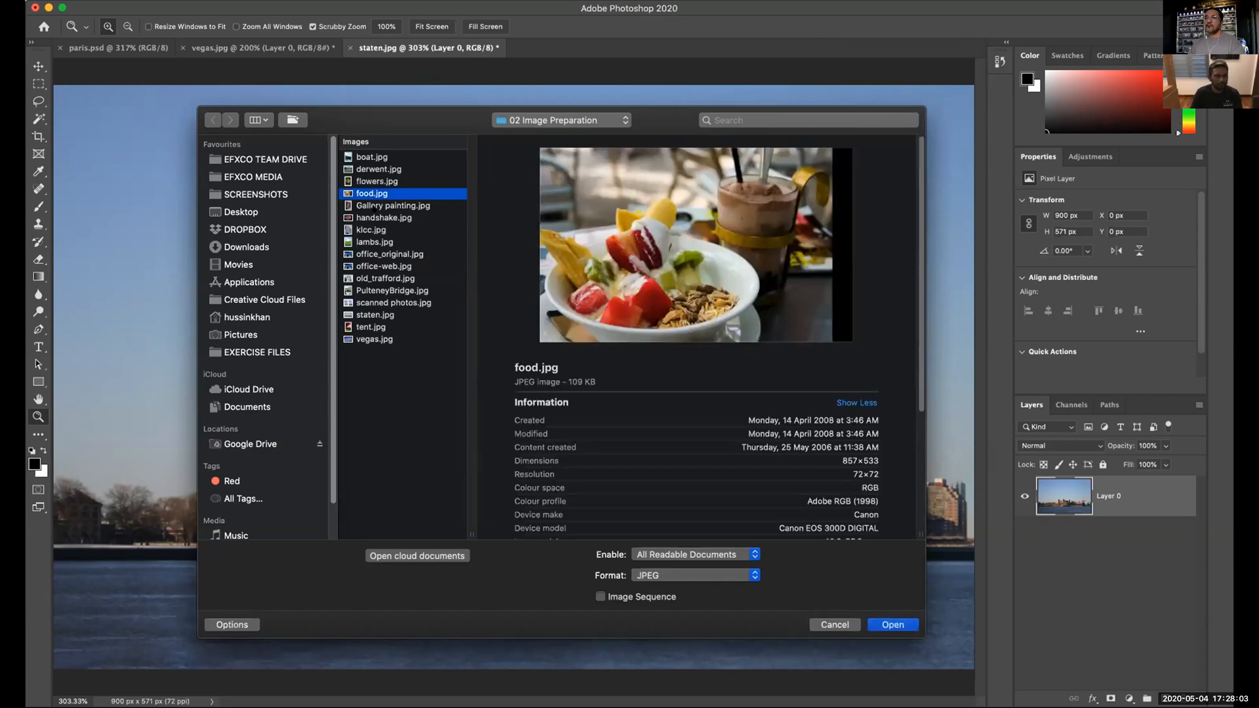
pyautogui.click(373, 205)
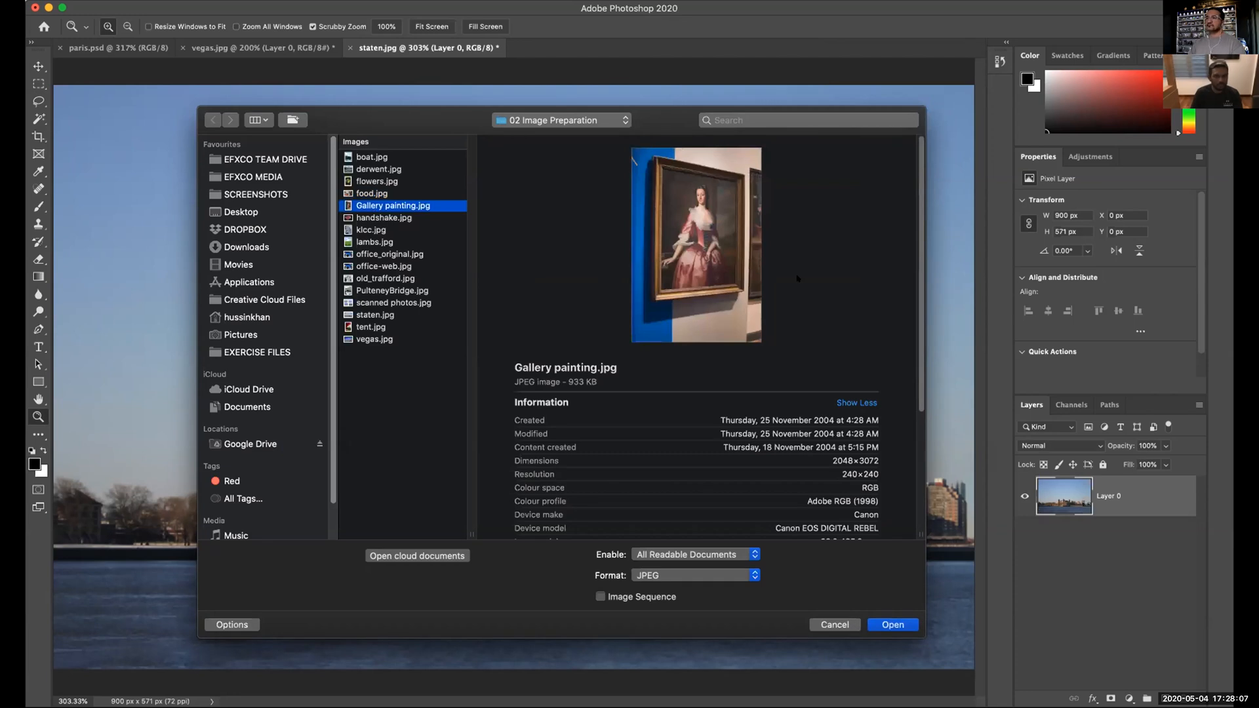
pyautogui.click(904, 624)
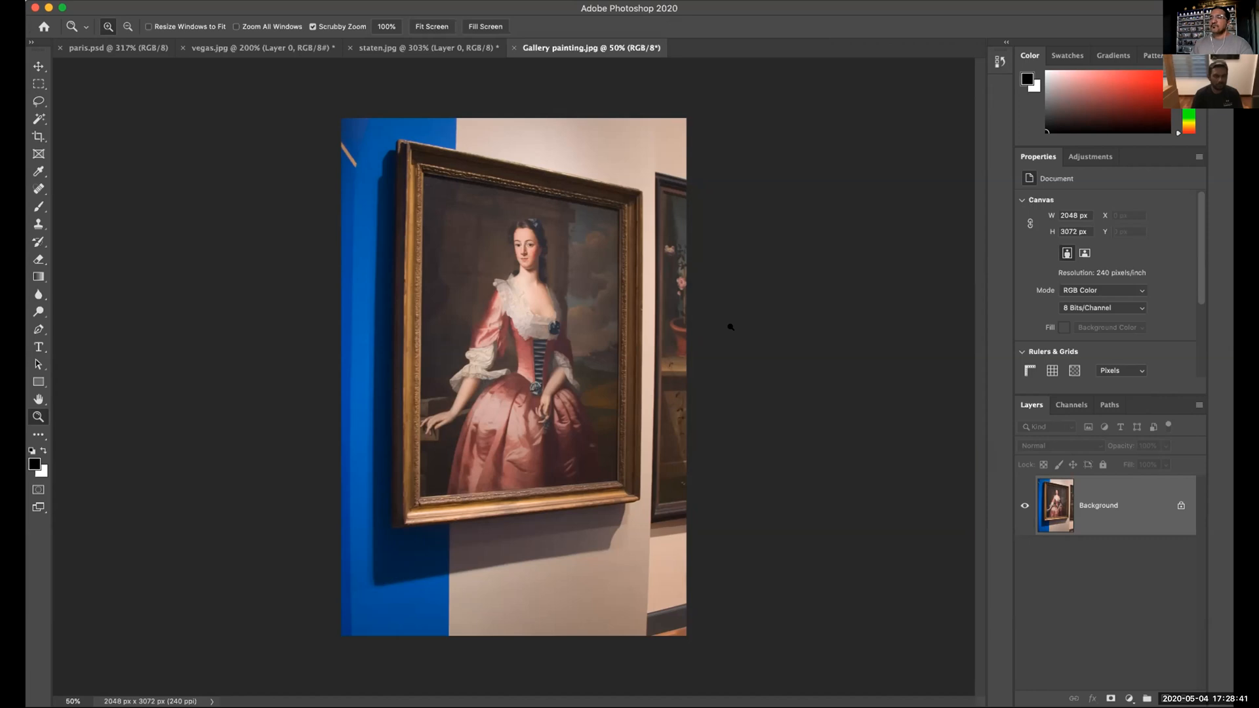
# Activate the Perspective Crop tool and enlarge the view of the gallery painting to 66.7%.
pyautogui.click(38, 136)
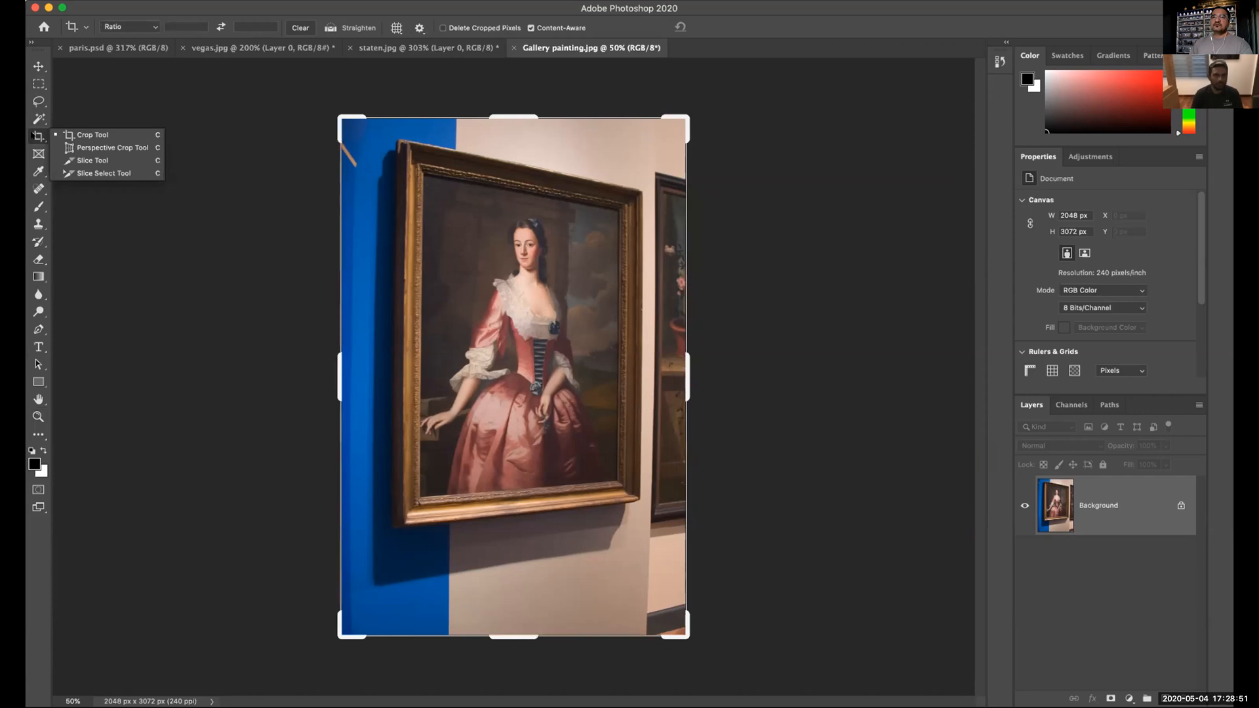
pyautogui.click(116, 147)
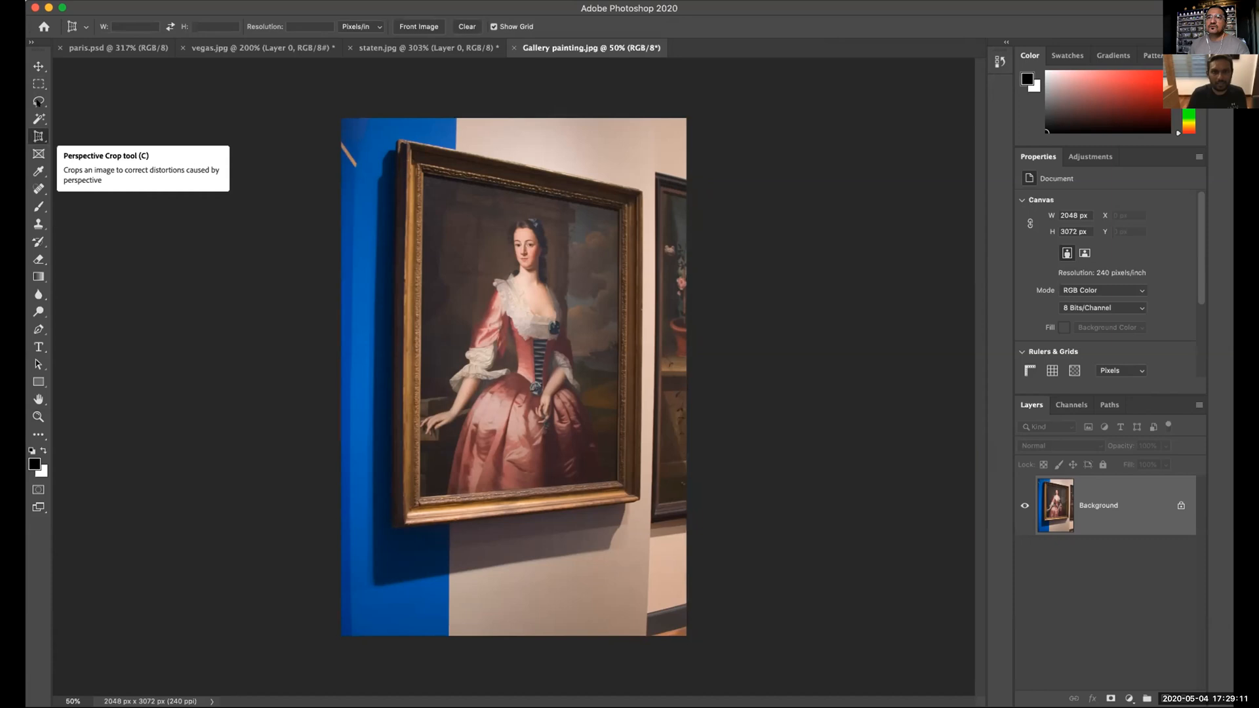
pyautogui.rightClick(36, 136)
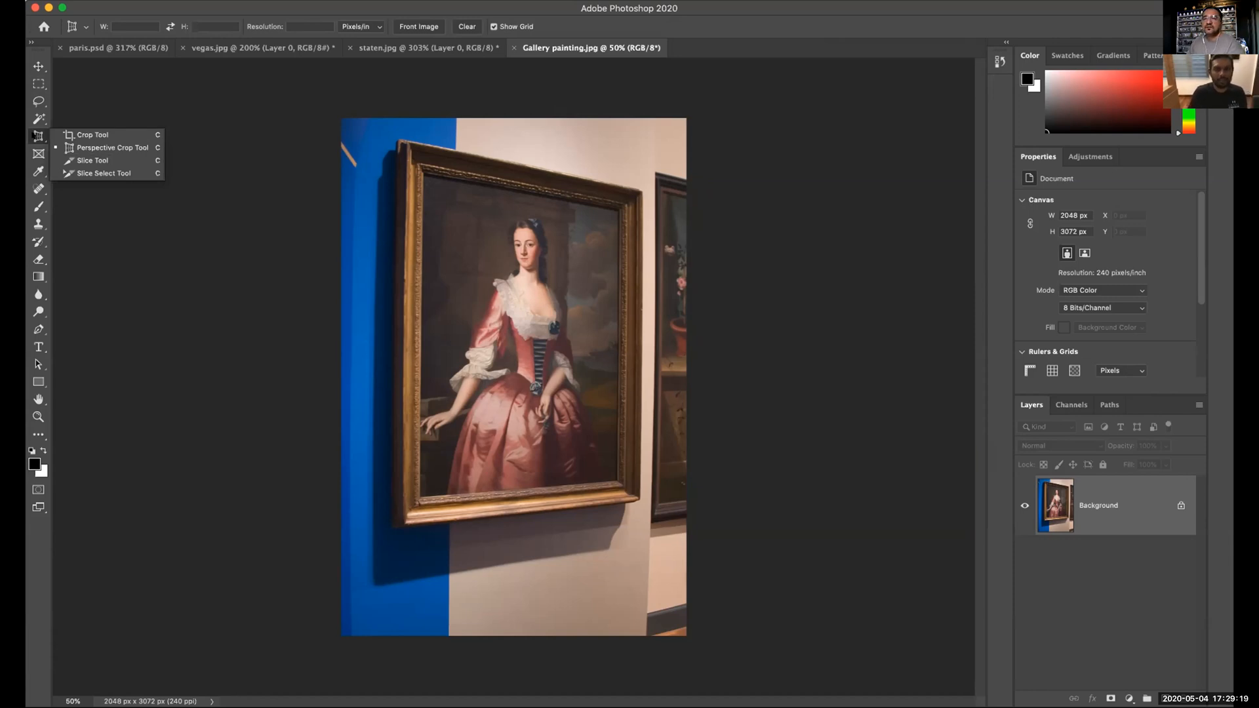
pyautogui.click(108, 148)
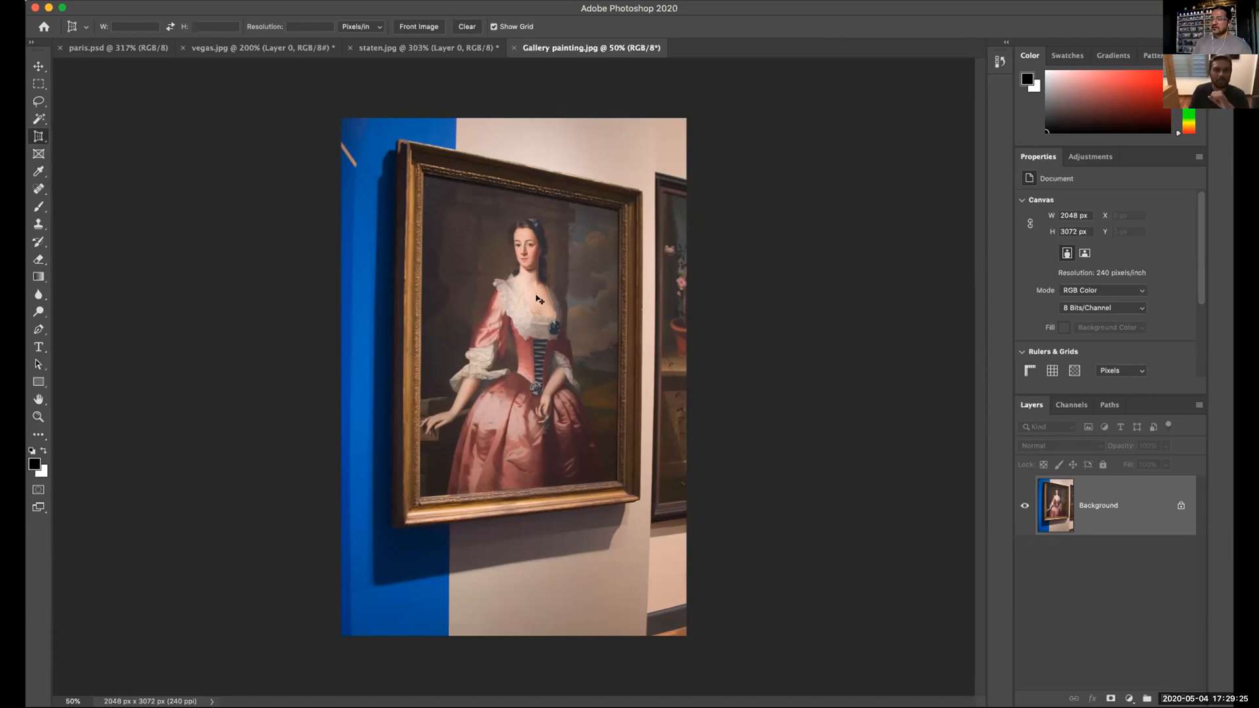
pyautogui.press('super+plus')
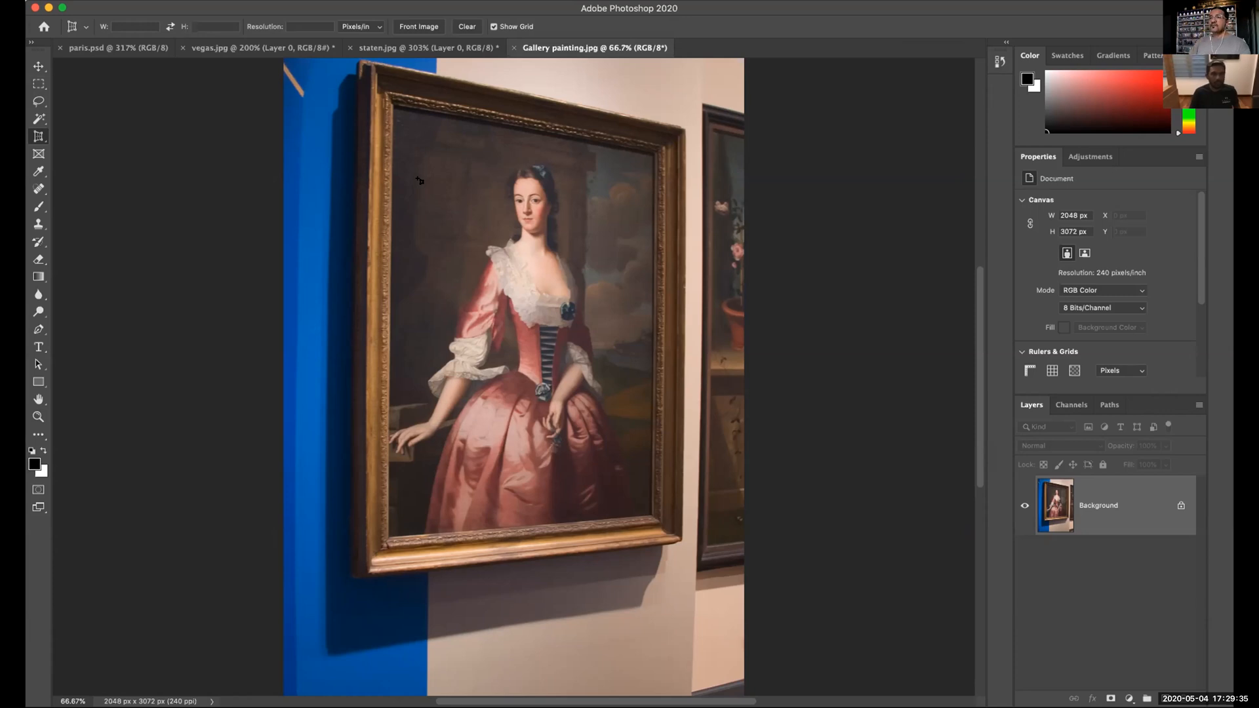
pyautogui.click(393, 107)
pyautogui.click(513, 128)
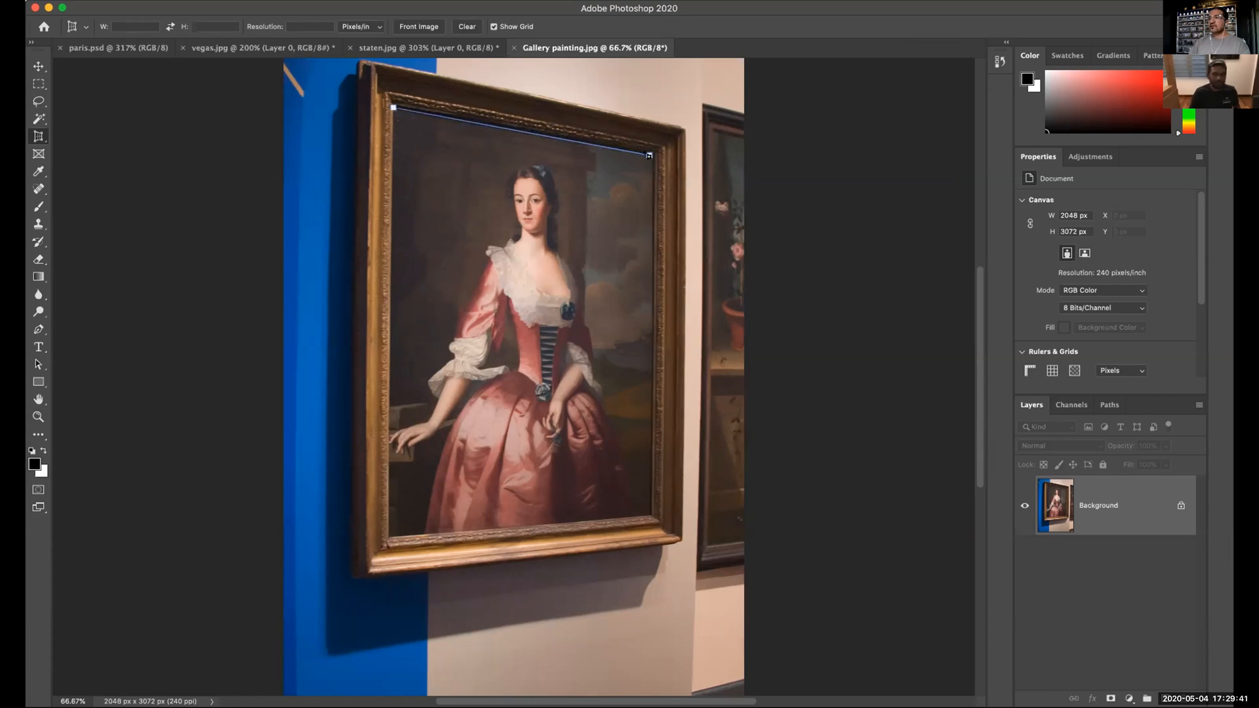
pyautogui.click(651, 156)
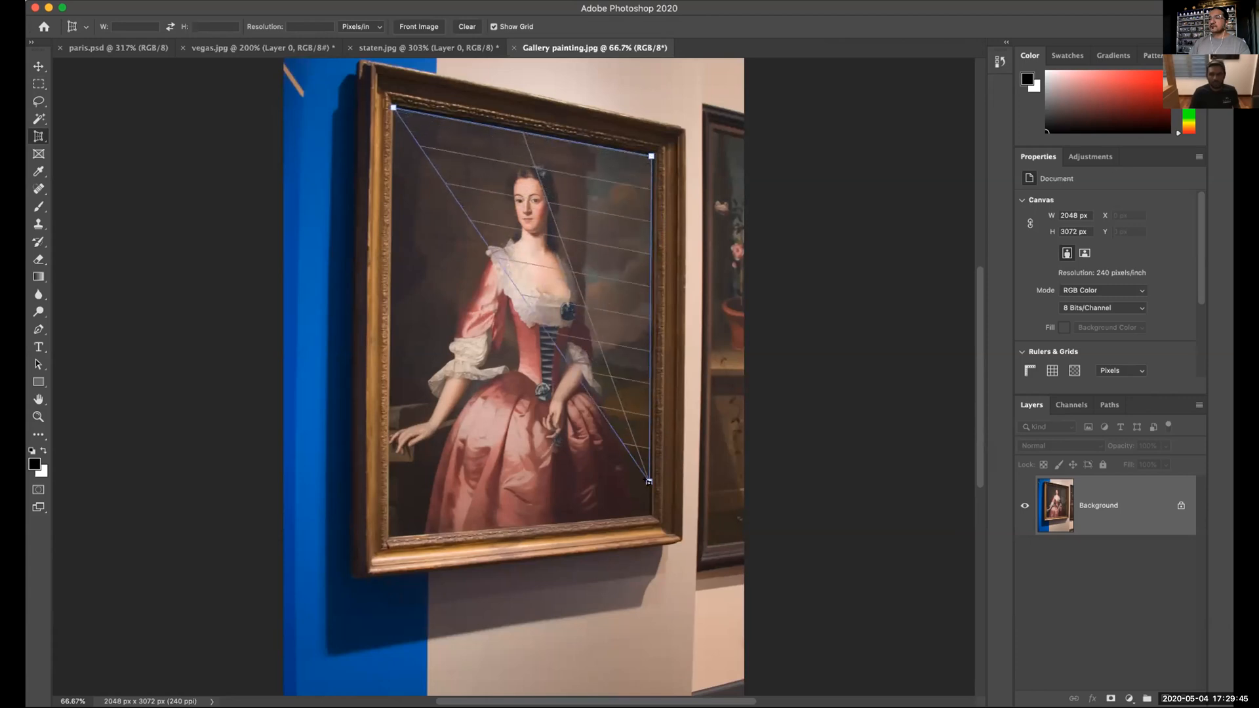
pyautogui.click(648, 512)
pyautogui.click(402, 522)
pyautogui.moveTo(401, 523); pyautogui.dragTo(387, 535)
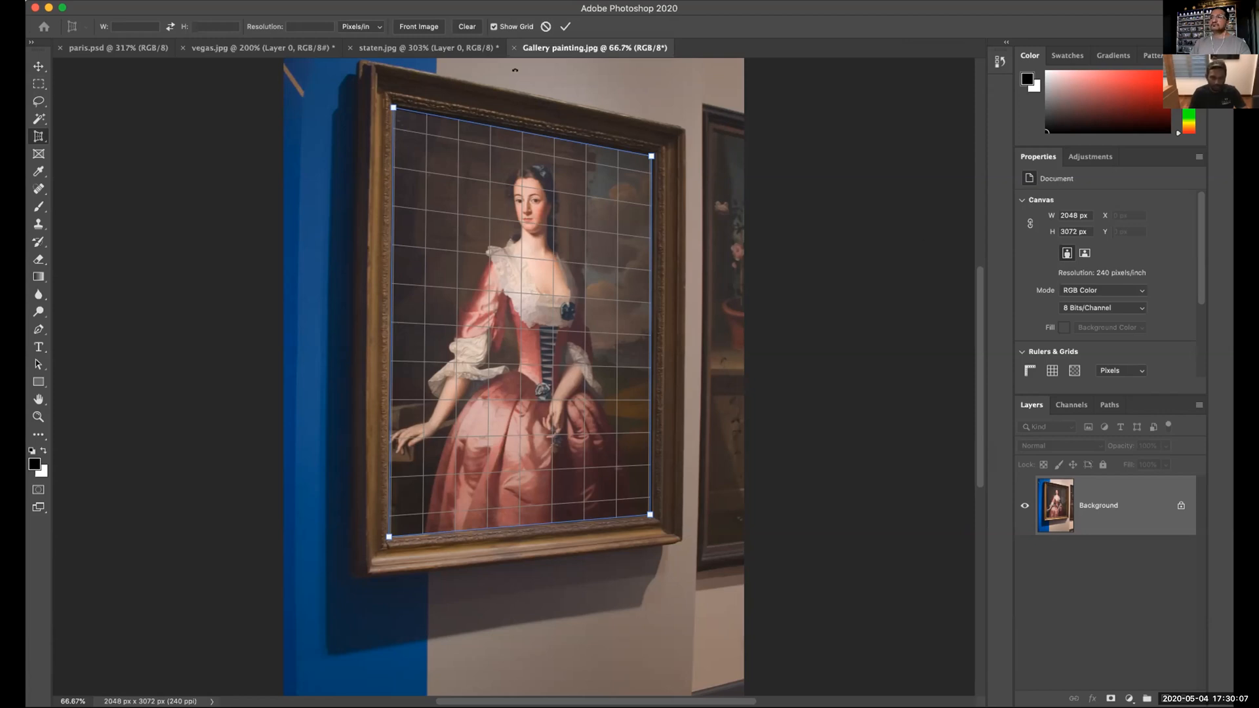
pyautogui.click(546, 26)
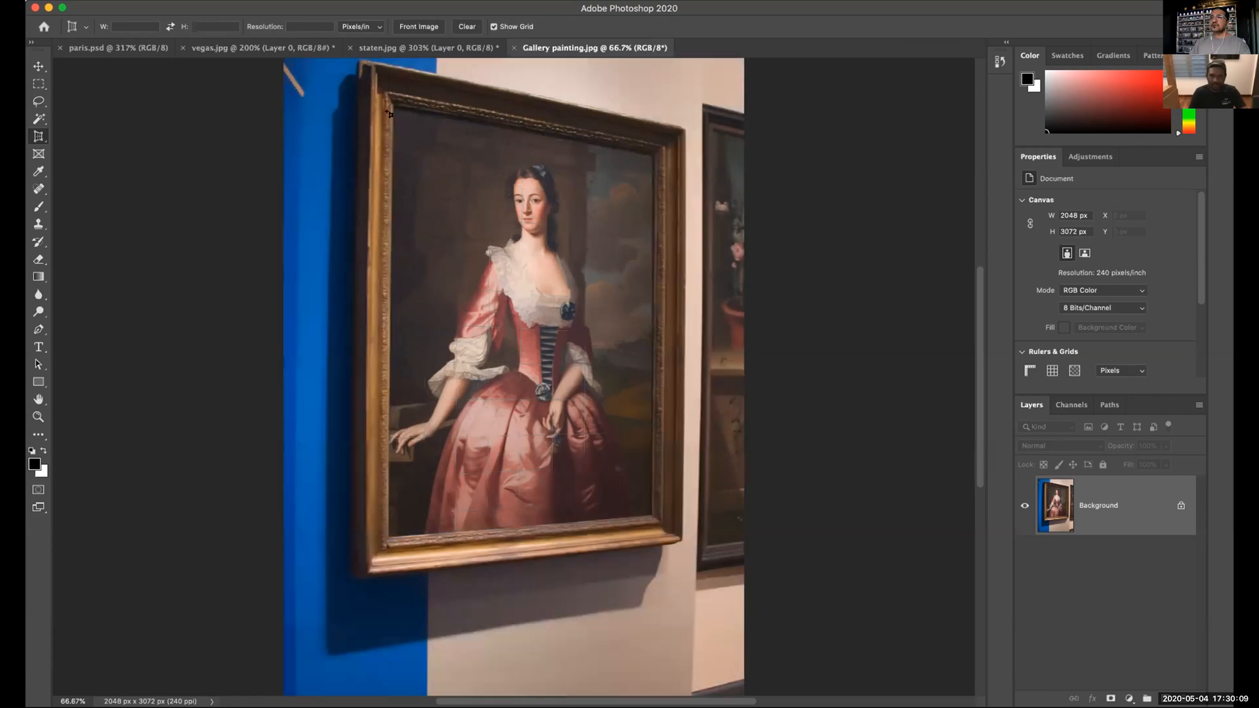
# Try a perspective crop of about 1636 × 1939 px along the inner edge of the painting's frame, and undo the crop.
pyautogui.click(392, 103)
pyautogui.click(630, 146)
pyautogui.click(654, 154)
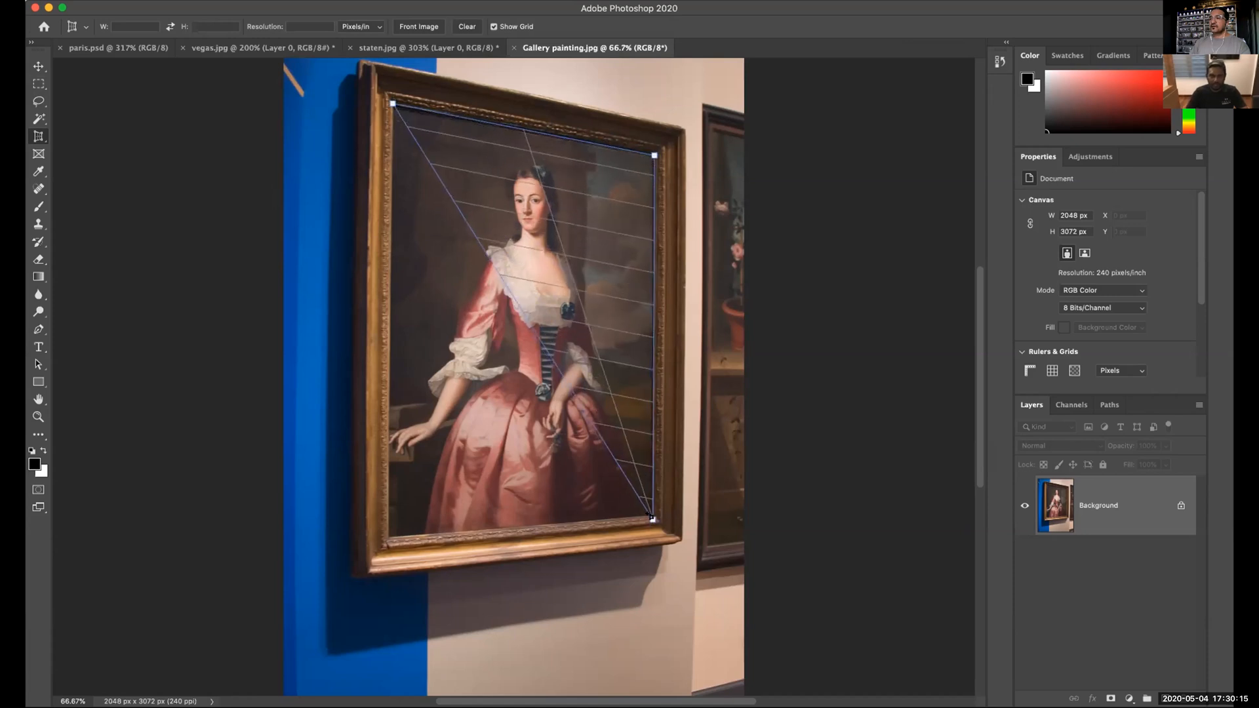
pyautogui.click(652, 513)
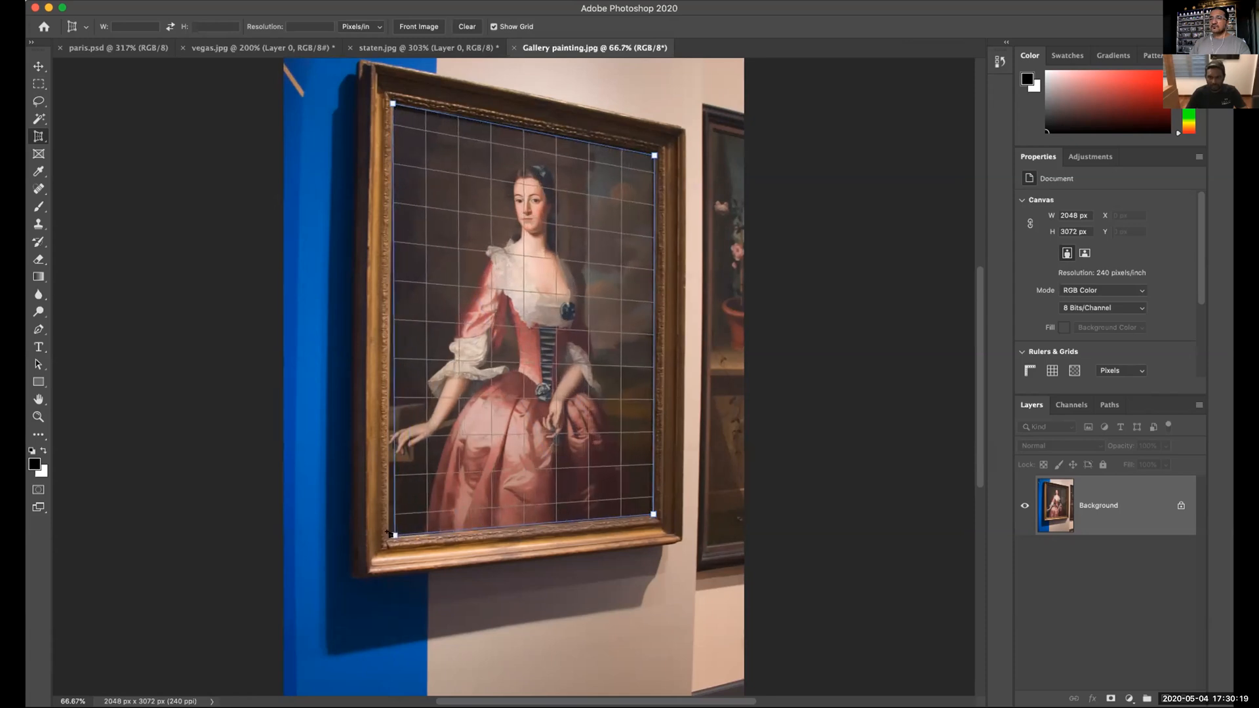
pyautogui.click(386, 533)
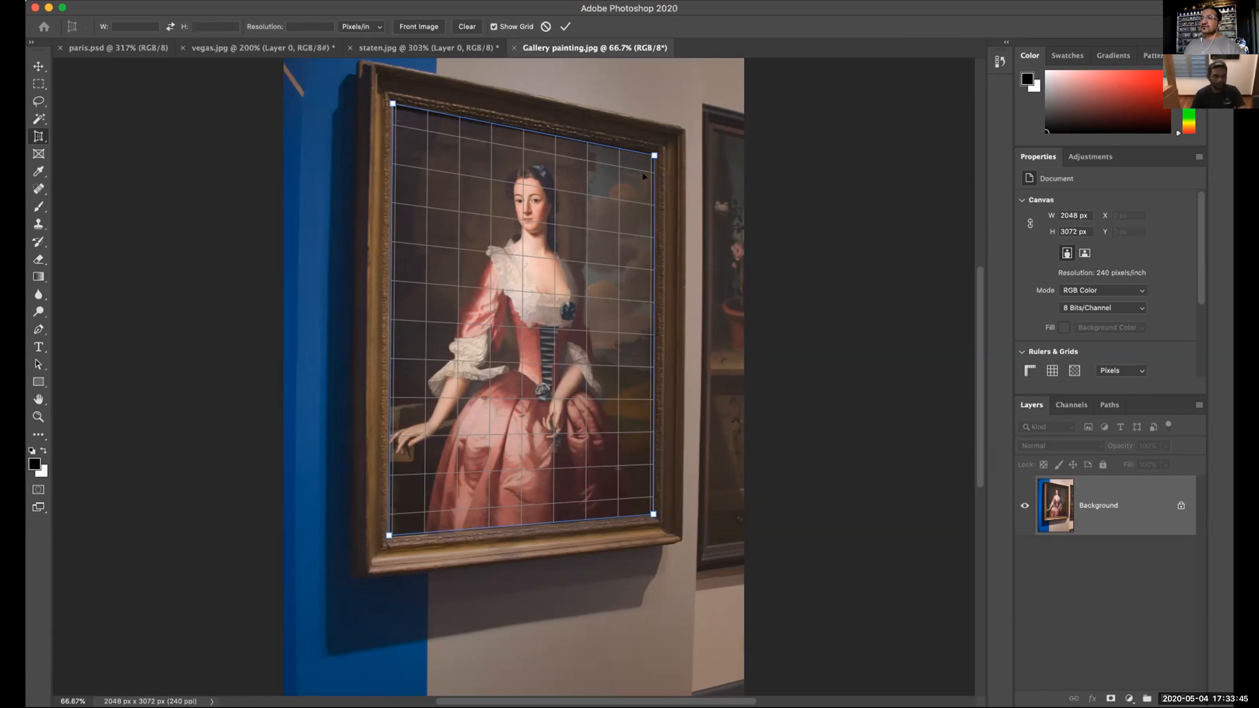
pyautogui.press('Return')
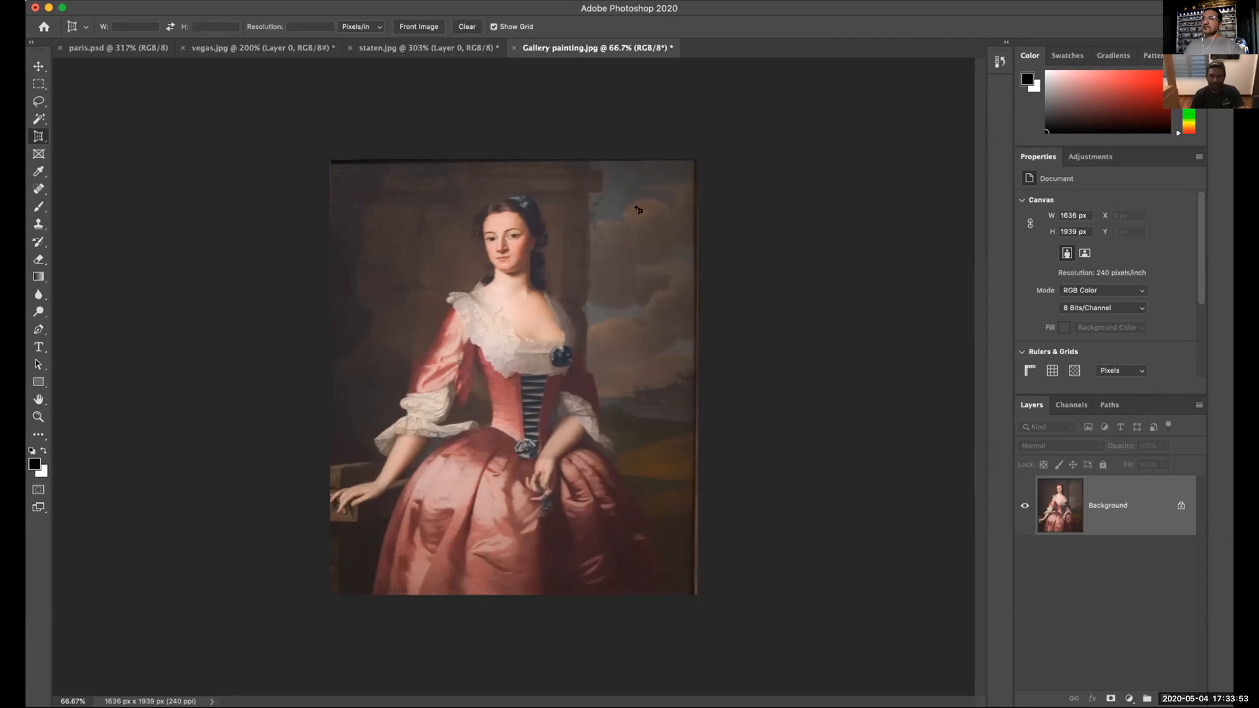
pyautogui.press('super+z')
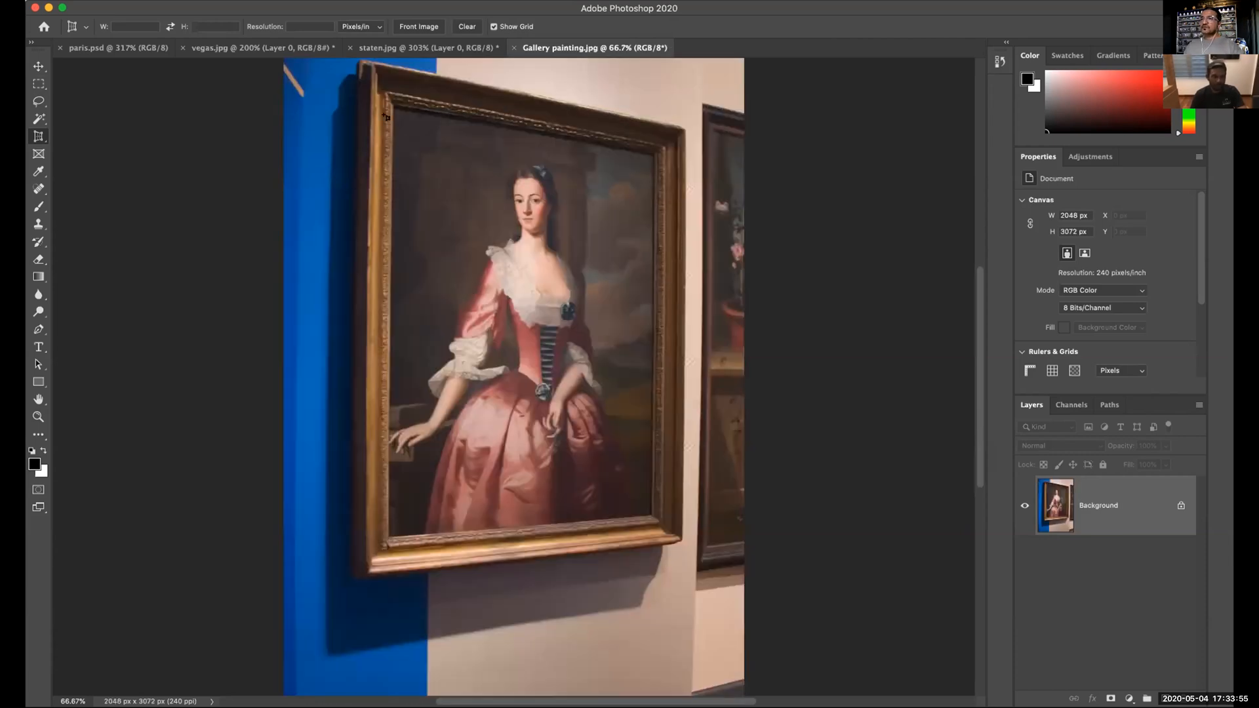
# Outline the painting with a four-corner Perspective Crop grid along the inner edge of its frame.
pyautogui.click(394, 106)
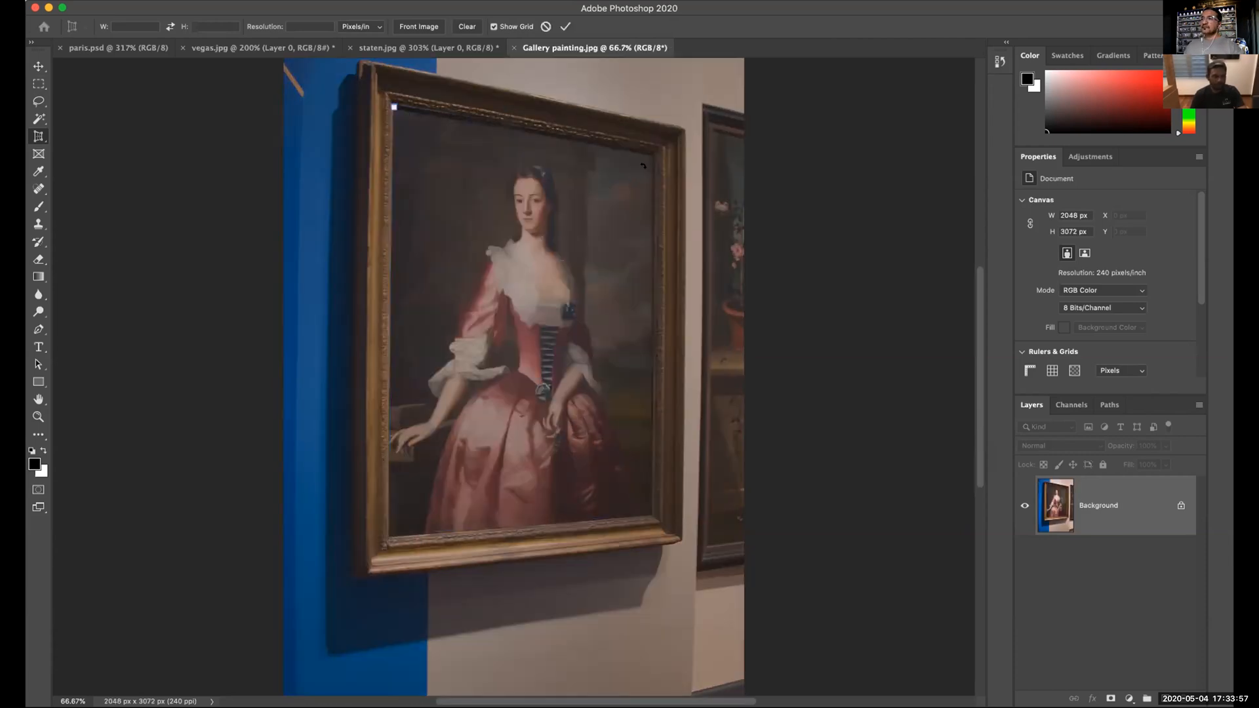
pyautogui.press('Escape')
pyautogui.click(390, 102)
pyautogui.click(655, 157)
pyautogui.click(706, 454)
pyautogui.moveTo(706, 454); pyautogui.dragTo(651, 515)
pyautogui.click(337, 576)
pyautogui.moveTo(337, 576); pyautogui.dragTo(390, 537)
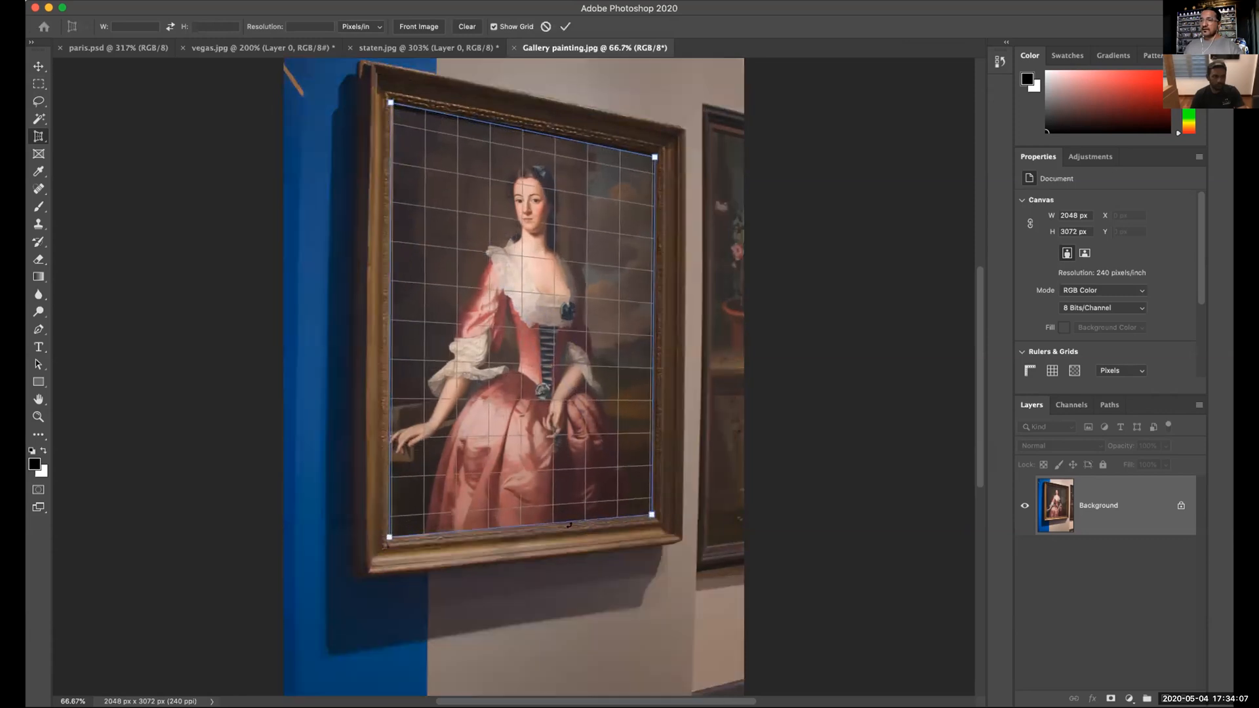
# Fit the lower-left corner of the perspective grid to the inner corner of the frame.
pyautogui.press('super+plus')
pyautogui.press('super+plus')
pyautogui.press('super+plus')
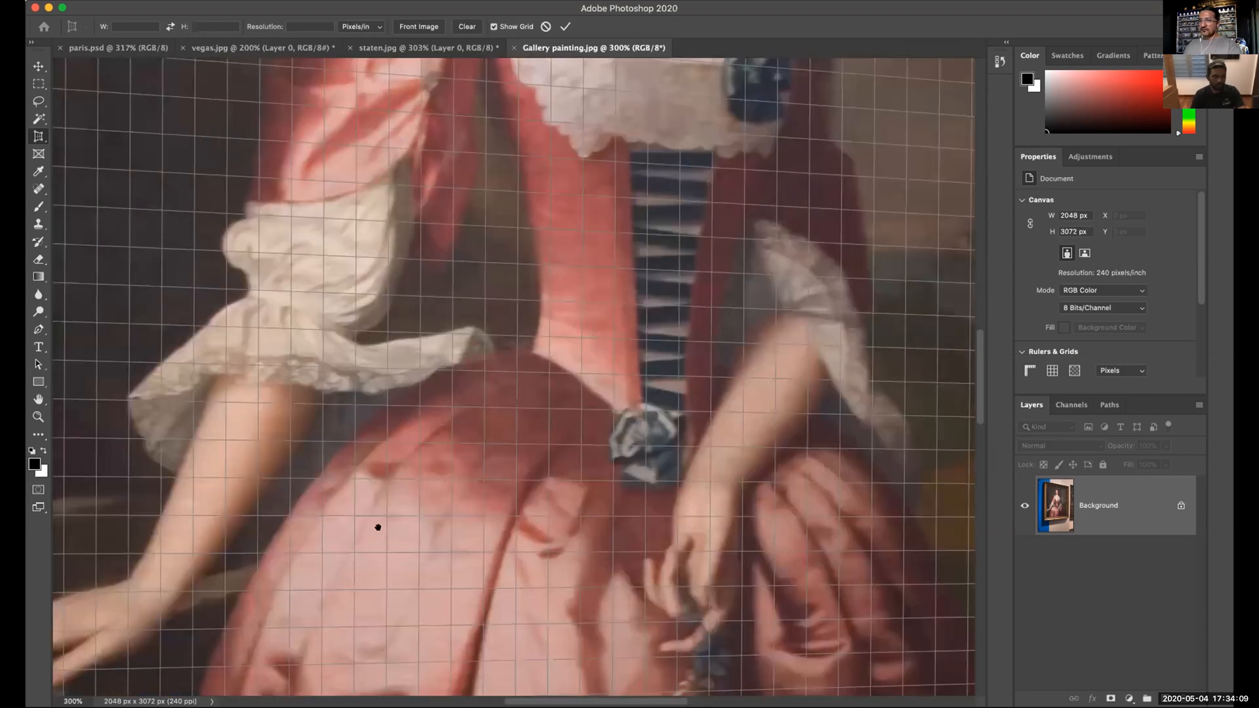
pyautogui.scroll(-10, 378, 527)
pyautogui.hscroll(-10, 378, 527)
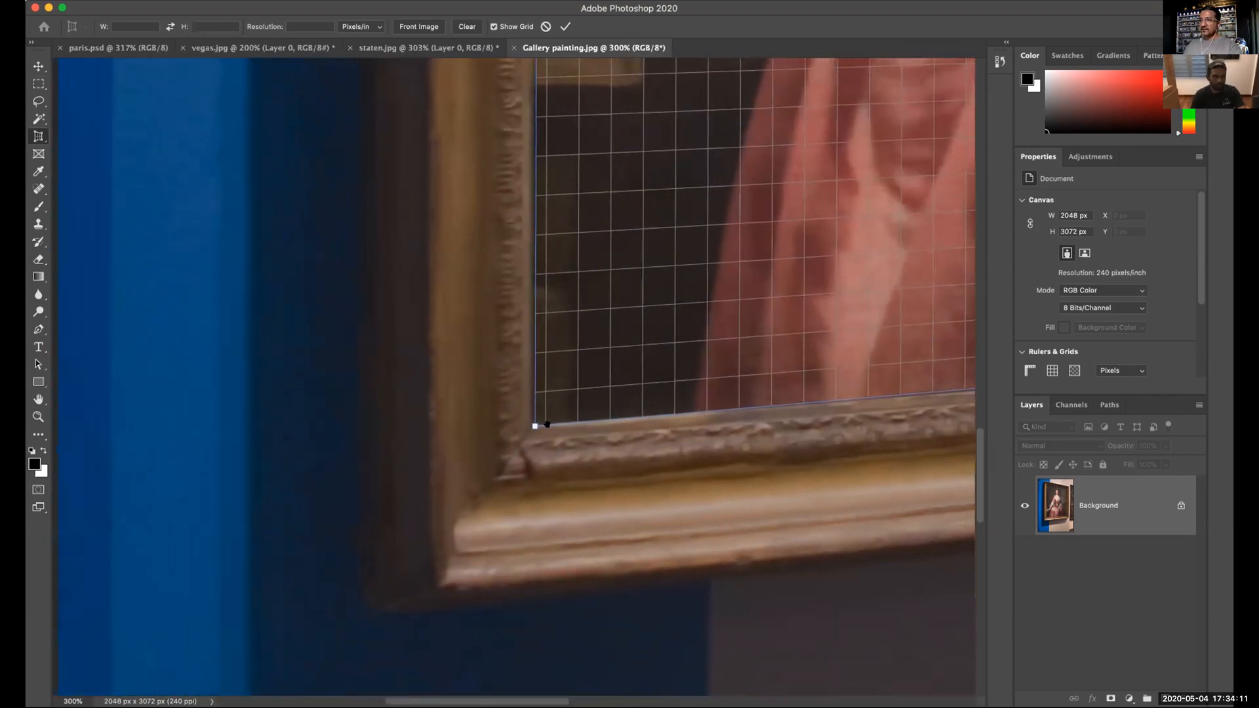
pyautogui.moveTo(535, 426); pyautogui.dragTo(535, 420)
# Align the upper-left corner of the perspective grid with the point where the canvas meets the frame.
pyautogui.scroll(5, 623, 288)
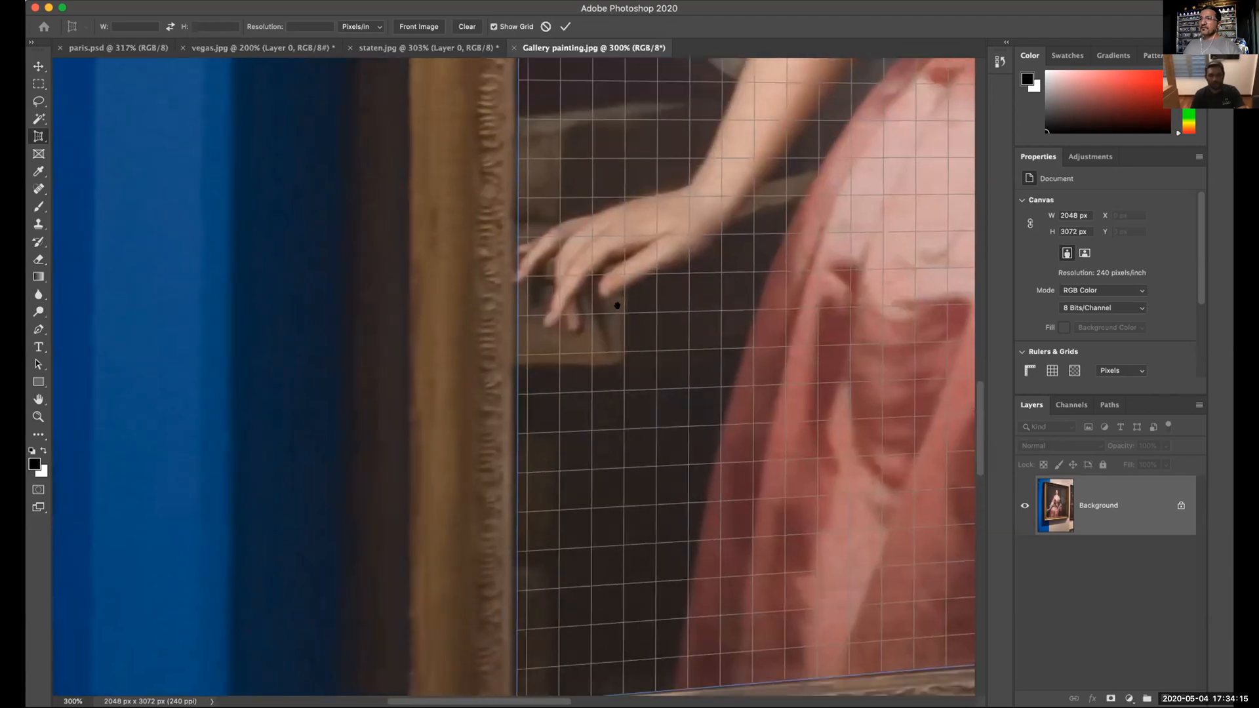
pyautogui.scroll(-5, 617, 305)
pyautogui.scroll(2, 626, 295)
pyautogui.scroll(2, 636, 289)
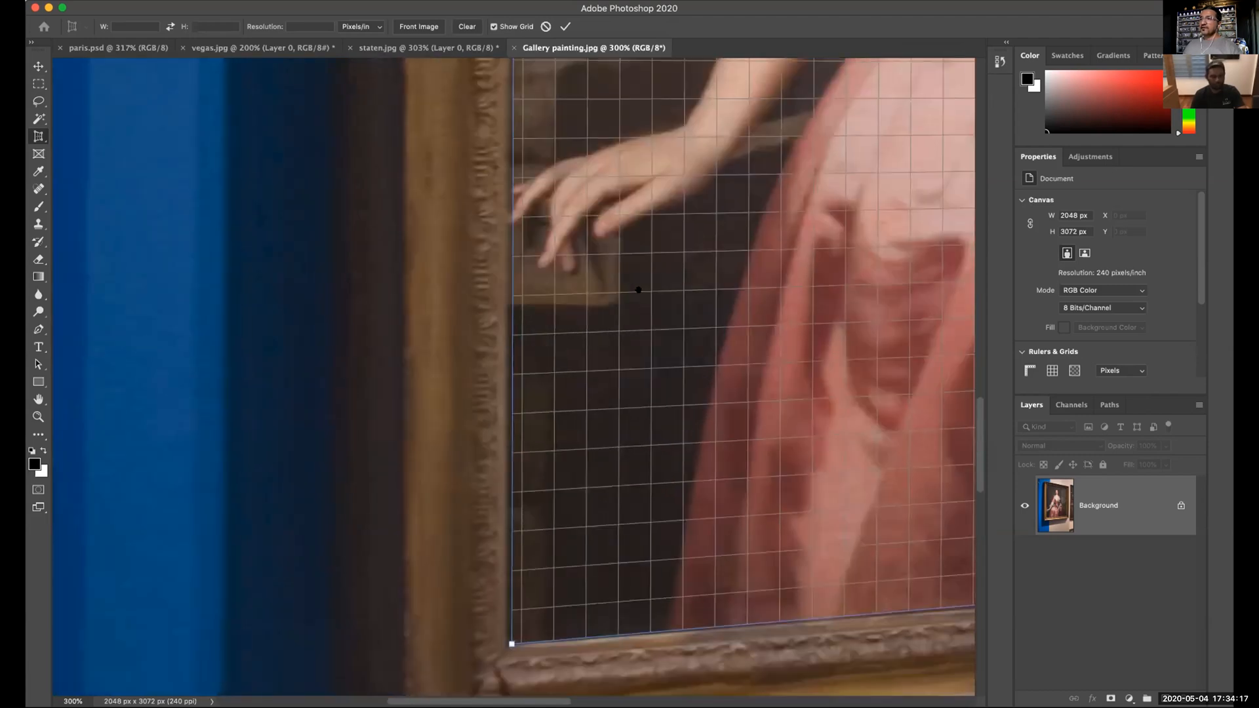
pyautogui.scroll(-5, 639, 290)
pyautogui.scroll(10, 662, 341)
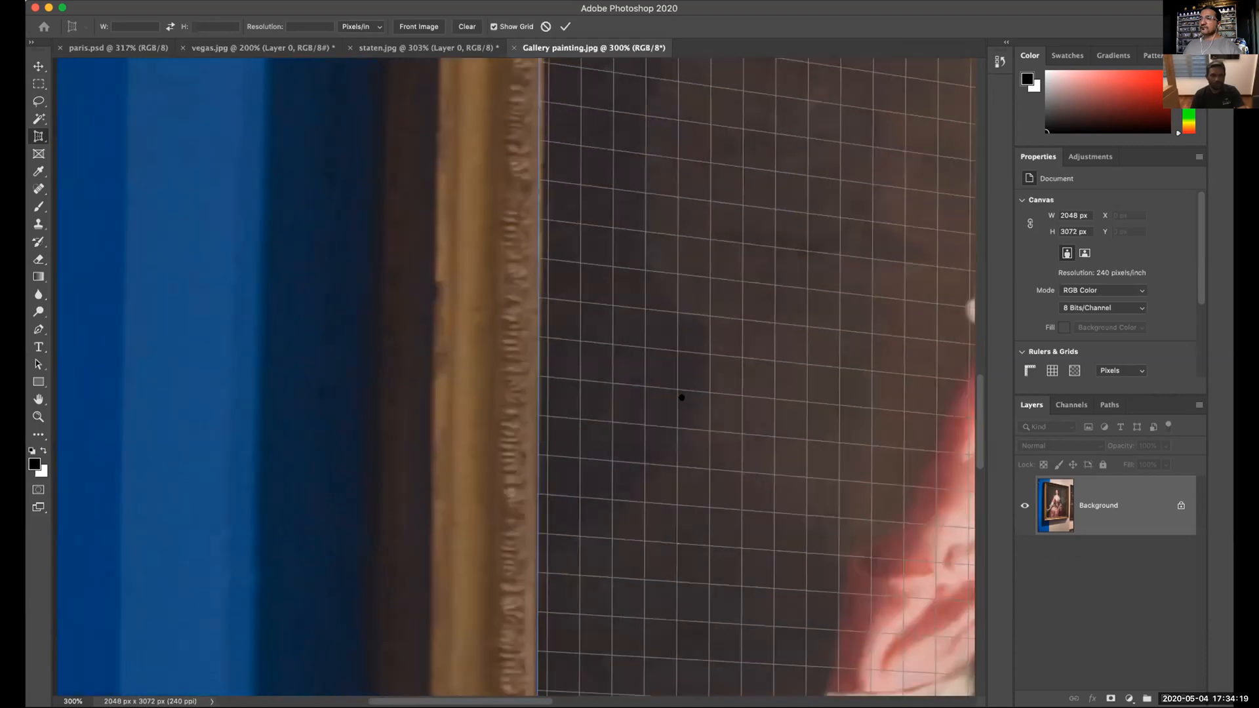
pyautogui.scroll(15, 655, 374)
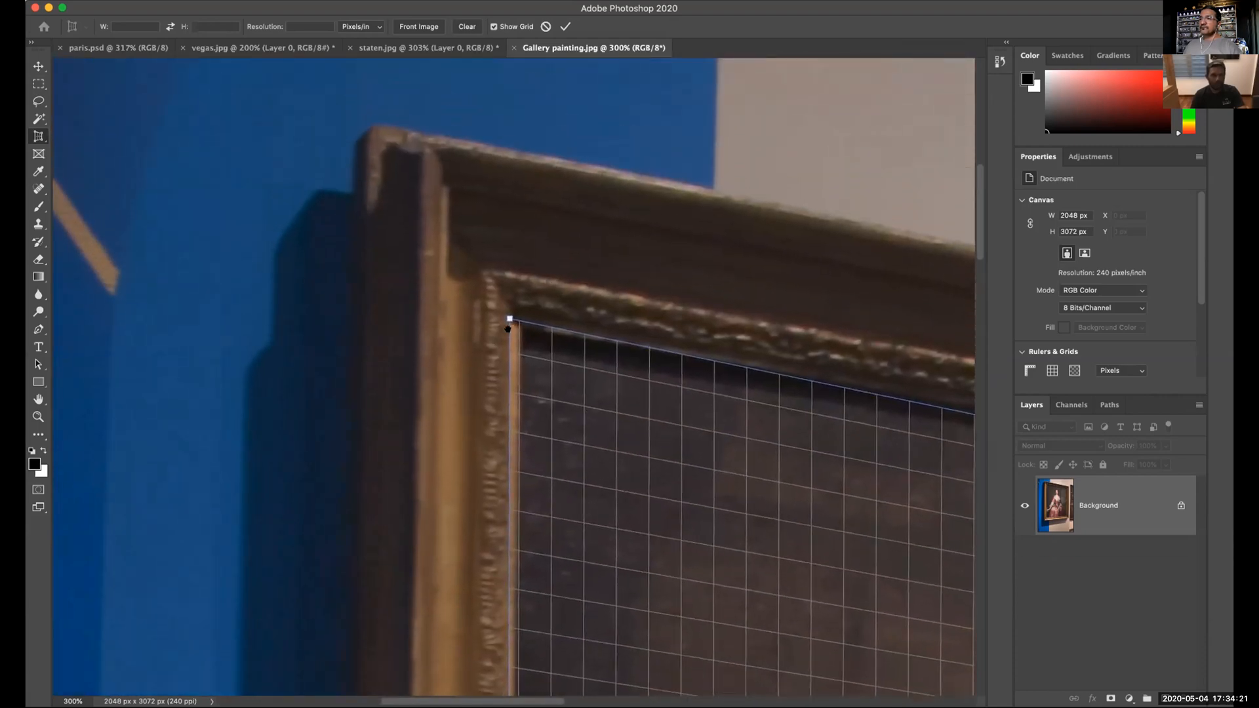
pyautogui.moveTo(510, 319)
pyautogui.mouseDown()
pyautogui.moveTo(547, 335)
pyautogui.moveTo(522, 330)
pyautogui.mouseUp()
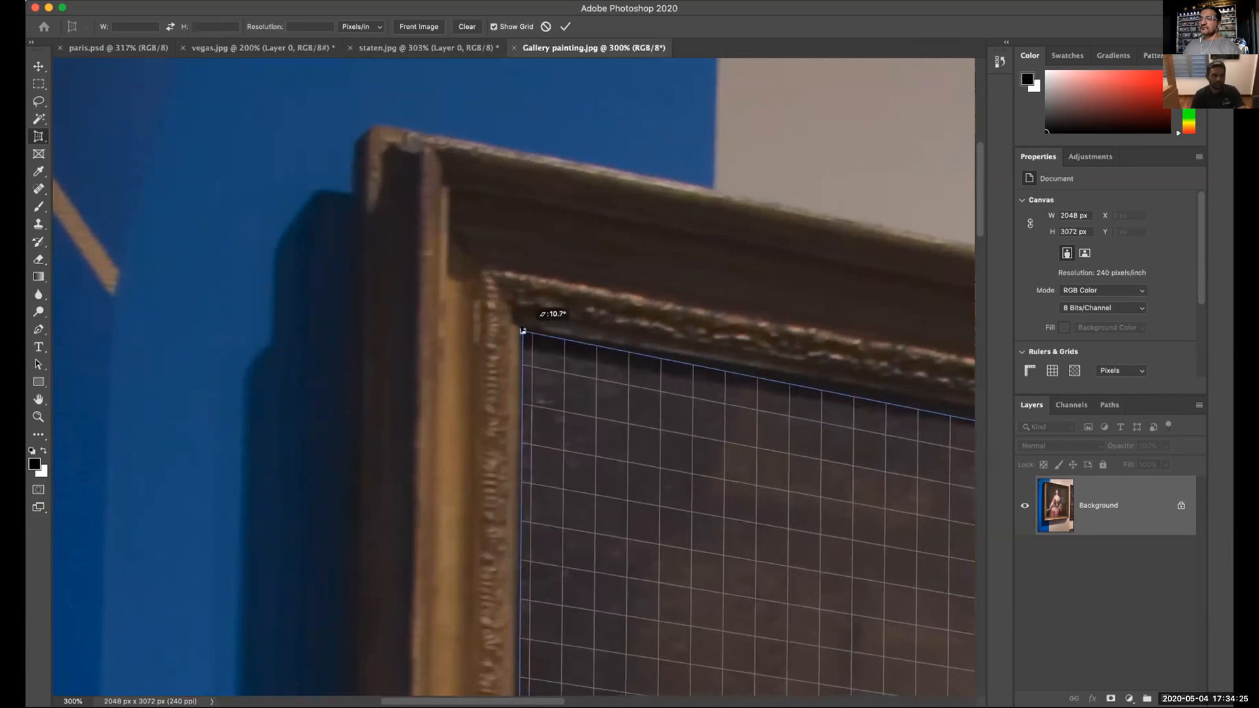
# Check and fit the two right-hand corners of the perspective grid to the frame's inner corners, and apply the crop.
pyautogui.hscroll(10, 731, 429)
pyautogui.scroll(-3, 731, 428)
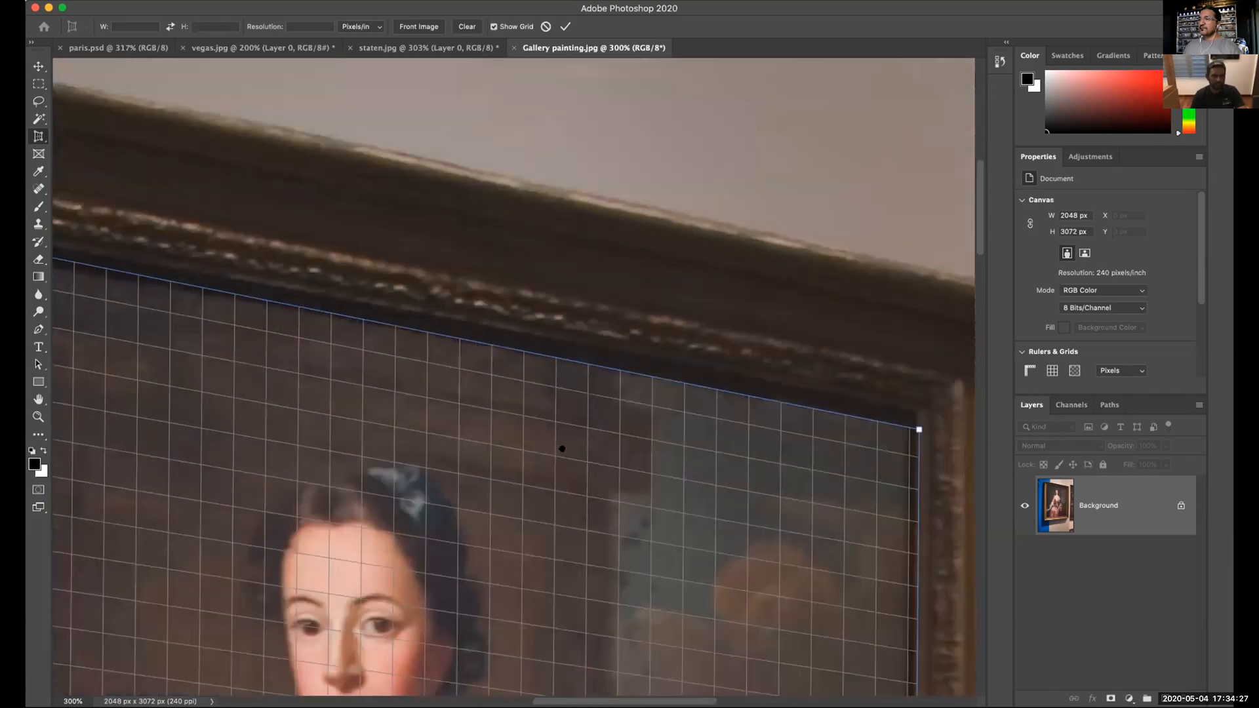
pyautogui.moveTo(828, 415); pyautogui.dragTo(824, 402)
pyautogui.scroll(-10, 764, 493)
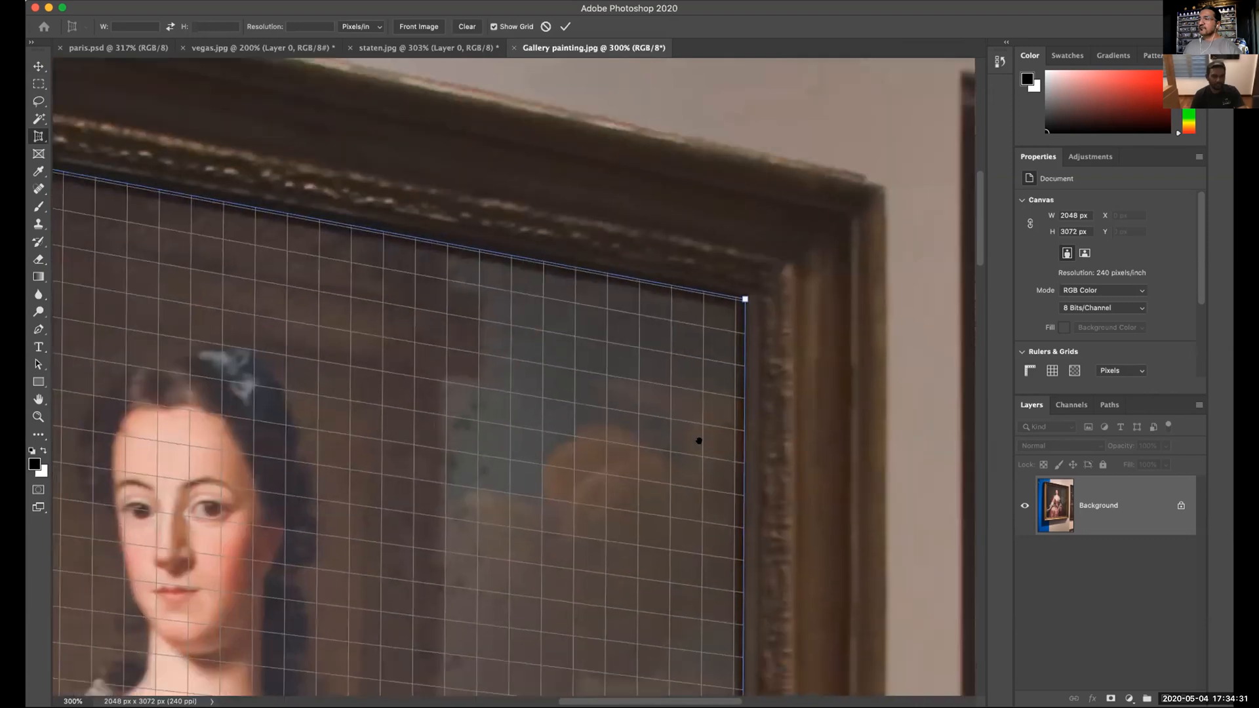
pyautogui.scroll(-5, 644, 493)
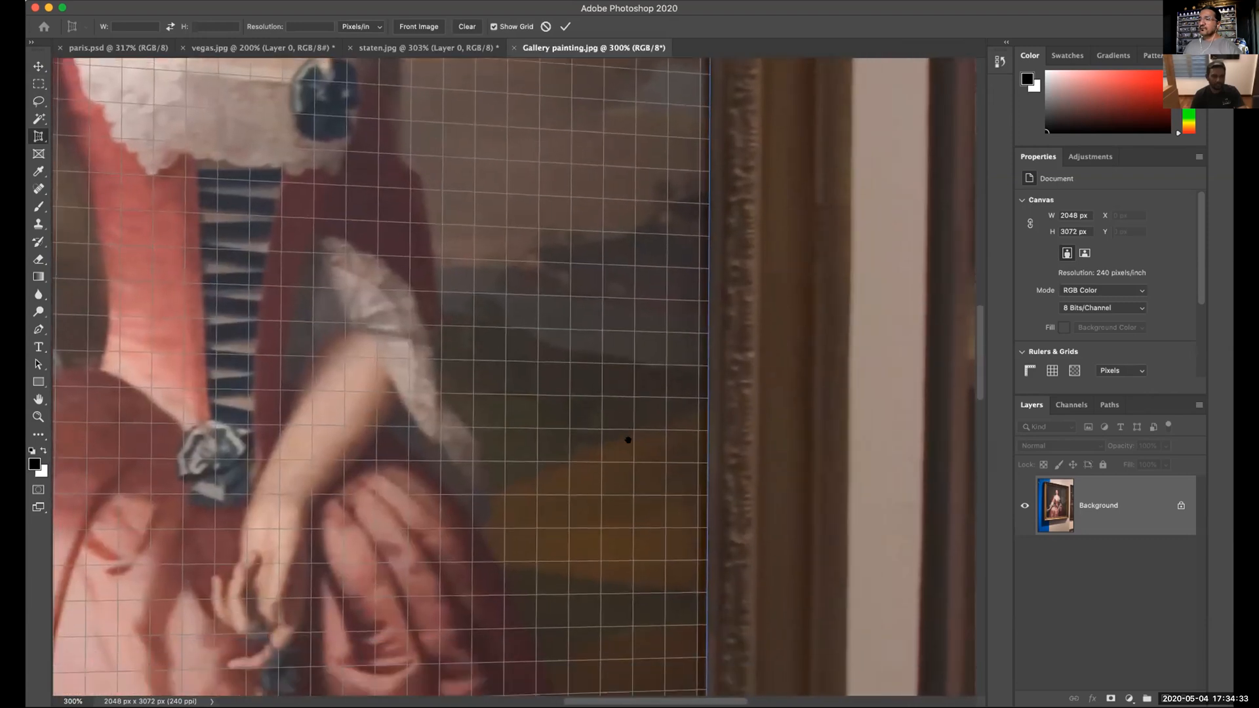
pyautogui.scroll(-15, 636, 491)
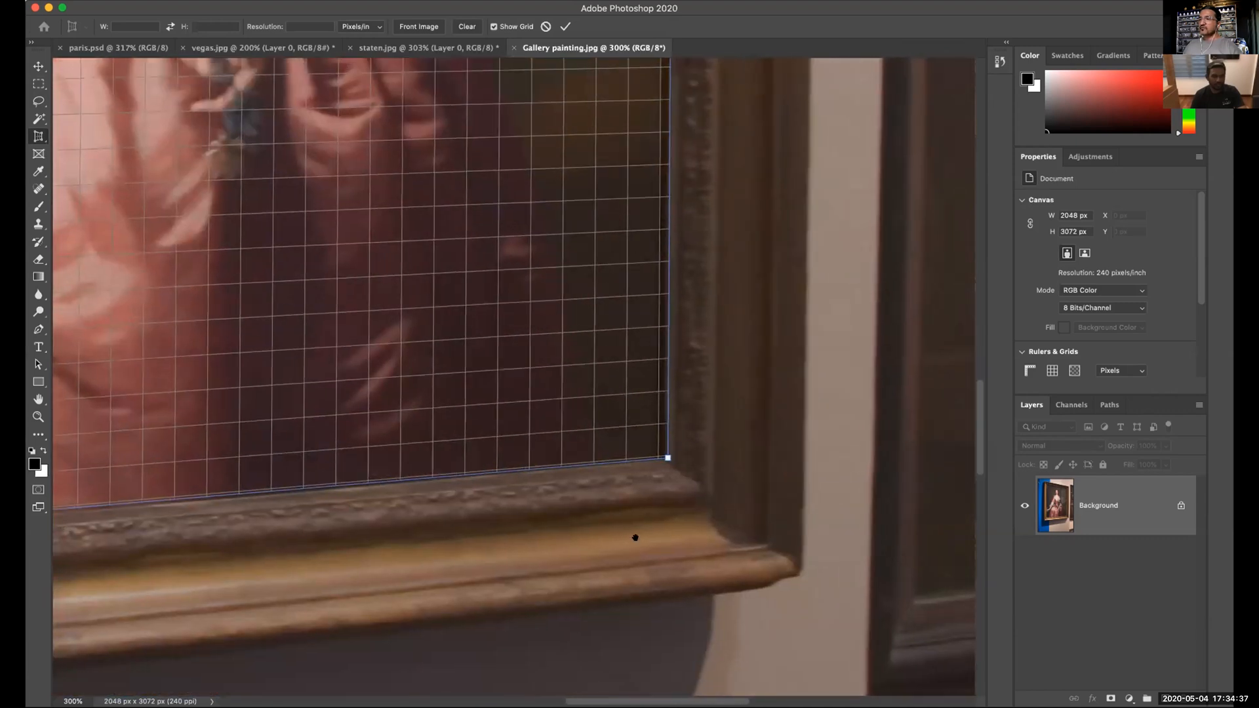
pyautogui.moveTo(636, 537); pyautogui.dragTo(643, 558)
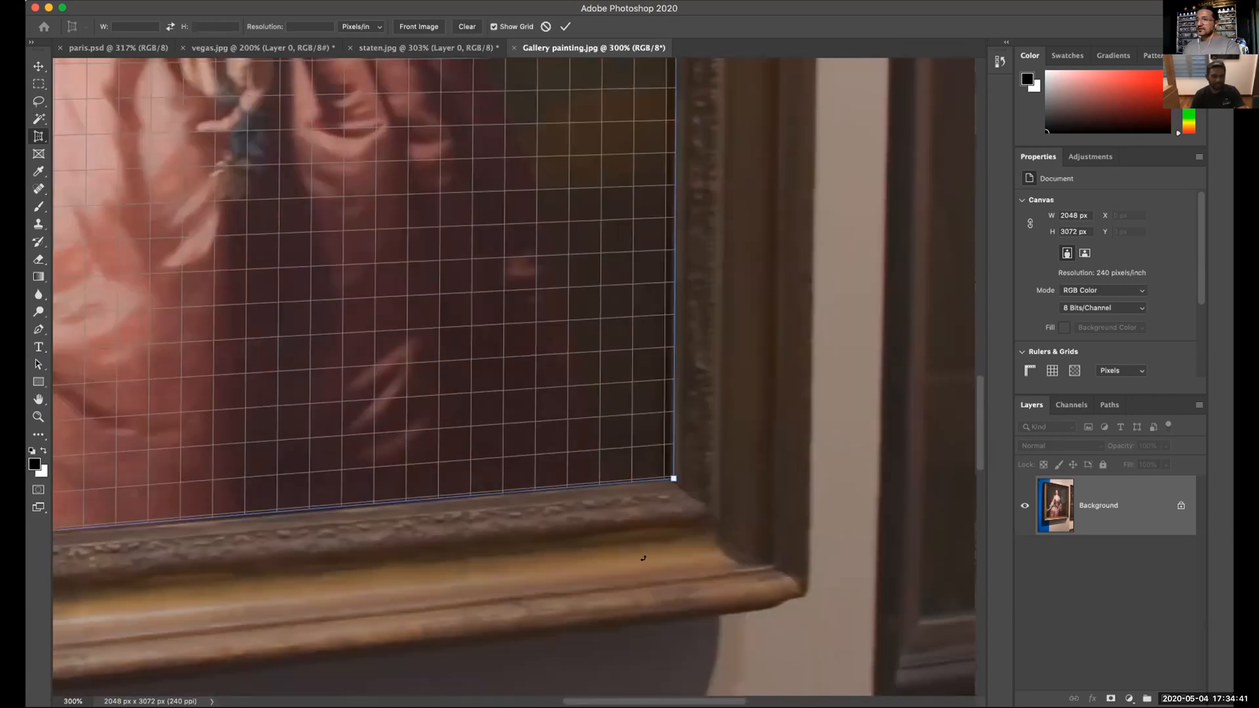
pyautogui.moveTo(673, 478); pyautogui.dragTo(669, 478)
pyautogui.press('super+0')
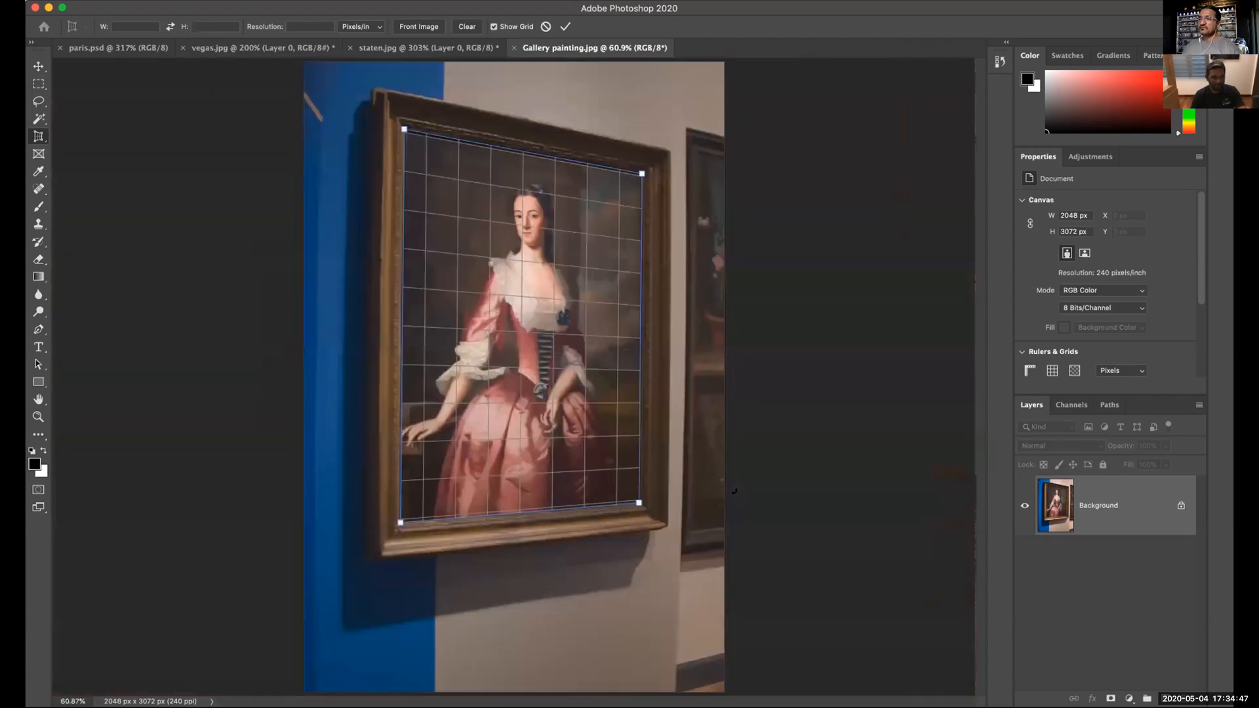
pyautogui.press('Return')
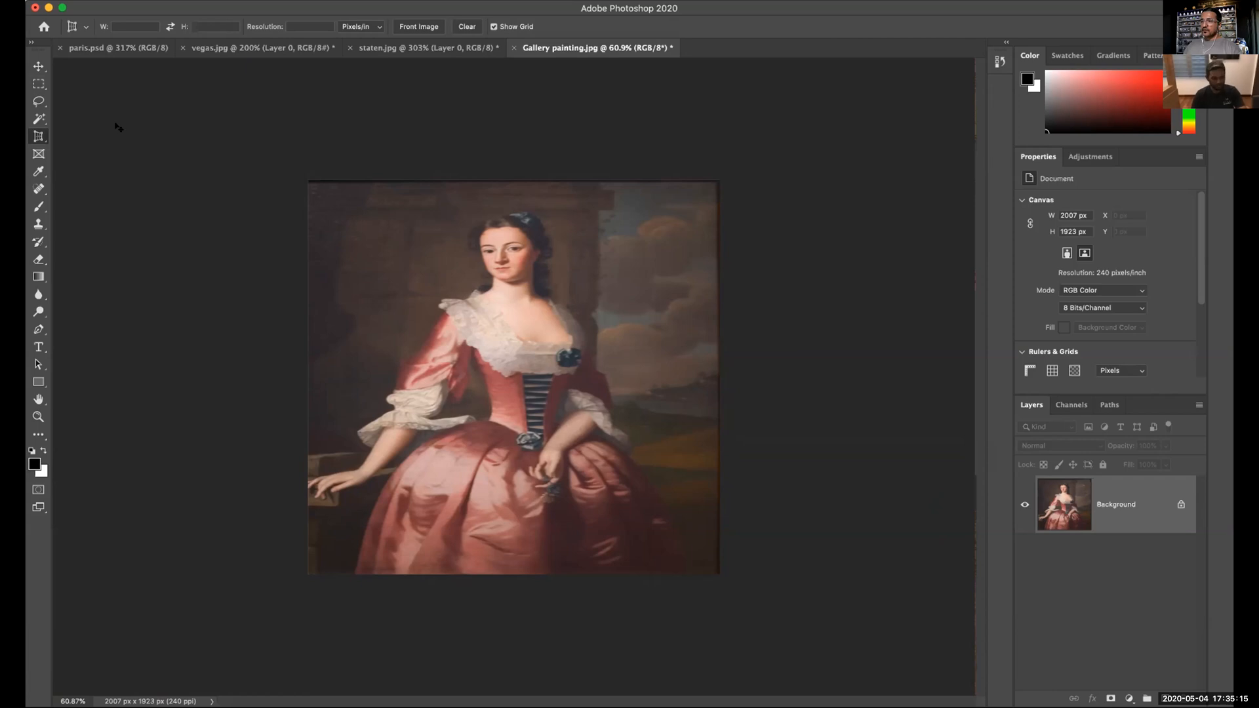
# Open scanned photos.jpg from the 02 Image Preparation folder and enlarge the view to 200%.
pyautogui.press('super+o')
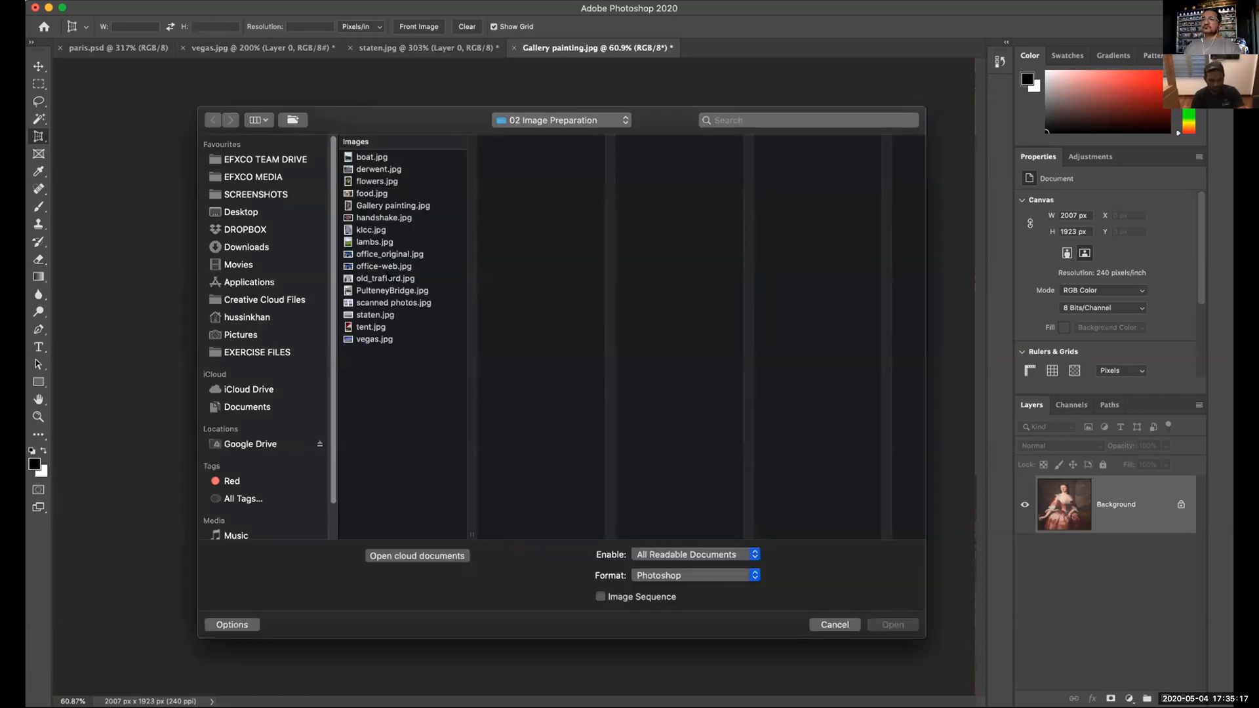
pyautogui.click(392, 302)
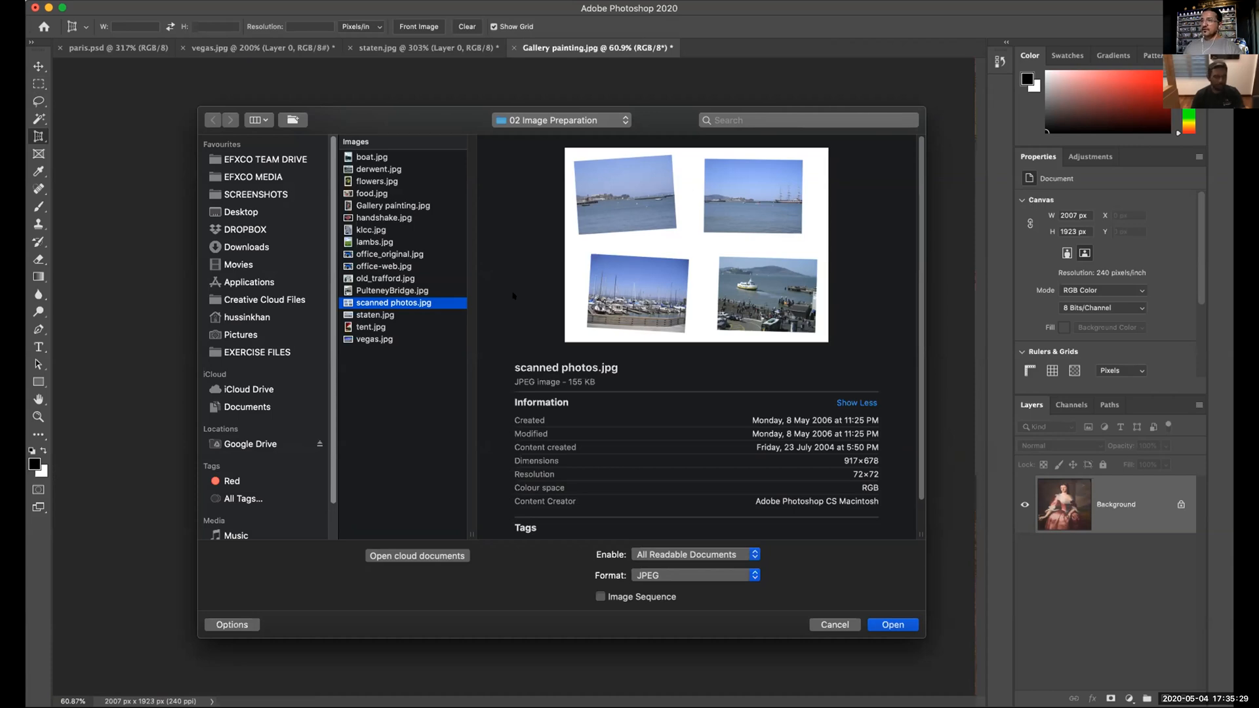
pyautogui.press('Escape')
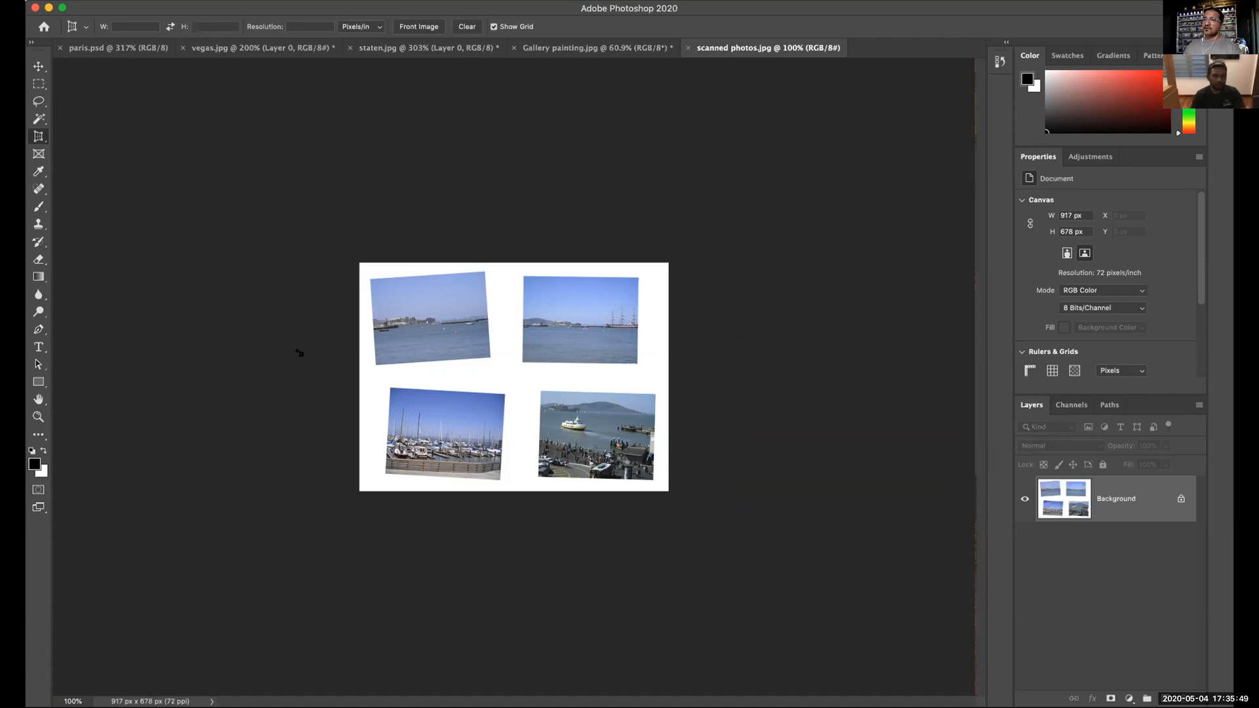
pyautogui.press('super+equal')
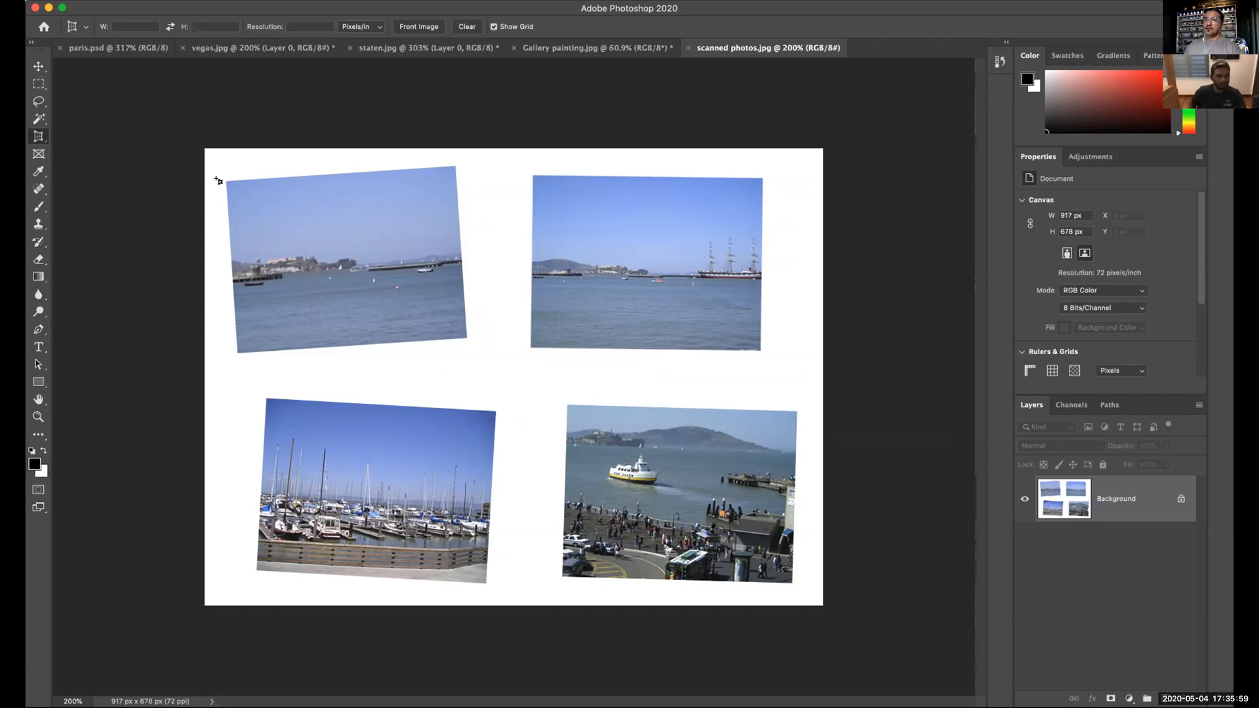
# Try to straighten and isolate the upper-left scanned photo manually with the Crop tool, and restore the full scan.
pyautogui.rightClick(38, 135)
pyautogui.click(75, 133)
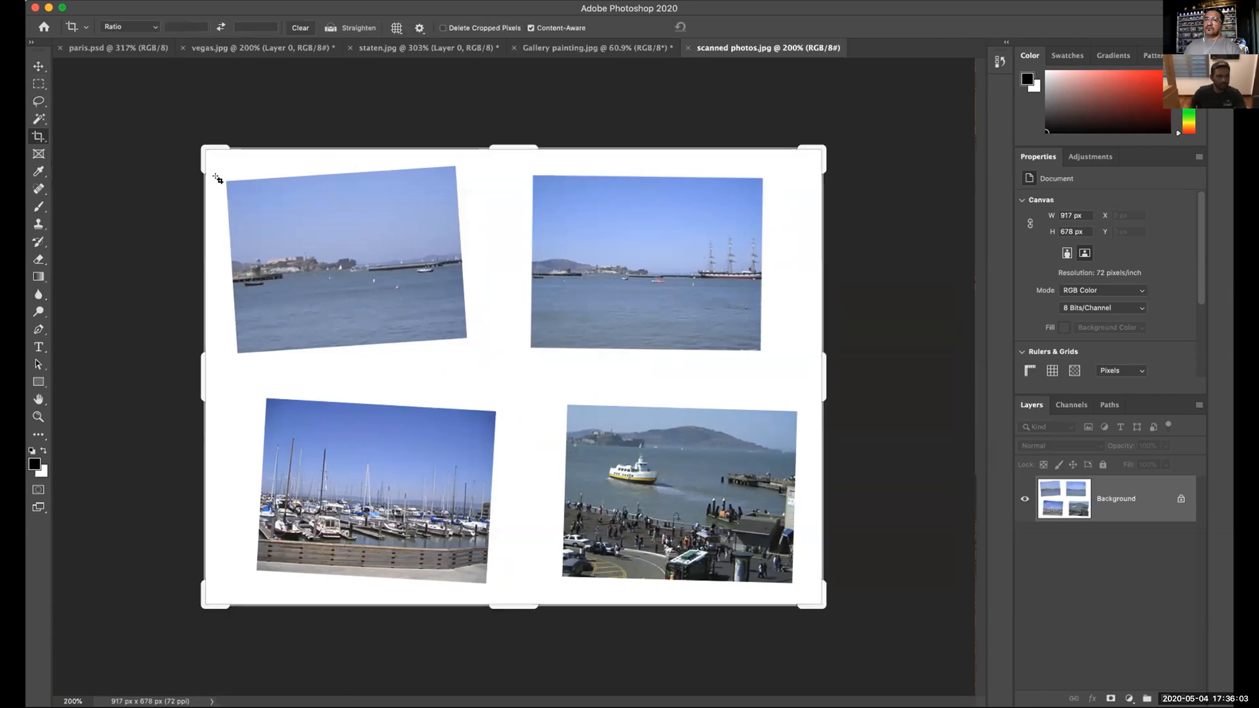
pyautogui.click(508, 145)
pyautogui.moveTo(509, 145); pyautogui.dragTo(508, 161)
pyautogui.moveTo(817, 363); pyautogui.dragTo(637, 352)
pyautogui.moveTo(514, 588); pyautogui.dragTo(525, 470)
pyautogui.moveTo(382, 367); pyautogui.dragTo(390, 365)
pyautogui.moveTo(647, 296)
pyautogui.mouseDown()
pyautogui.moveTo(644, 272)
pyautogui.moveTo(645, 302)
pyautogui.mouseUp()
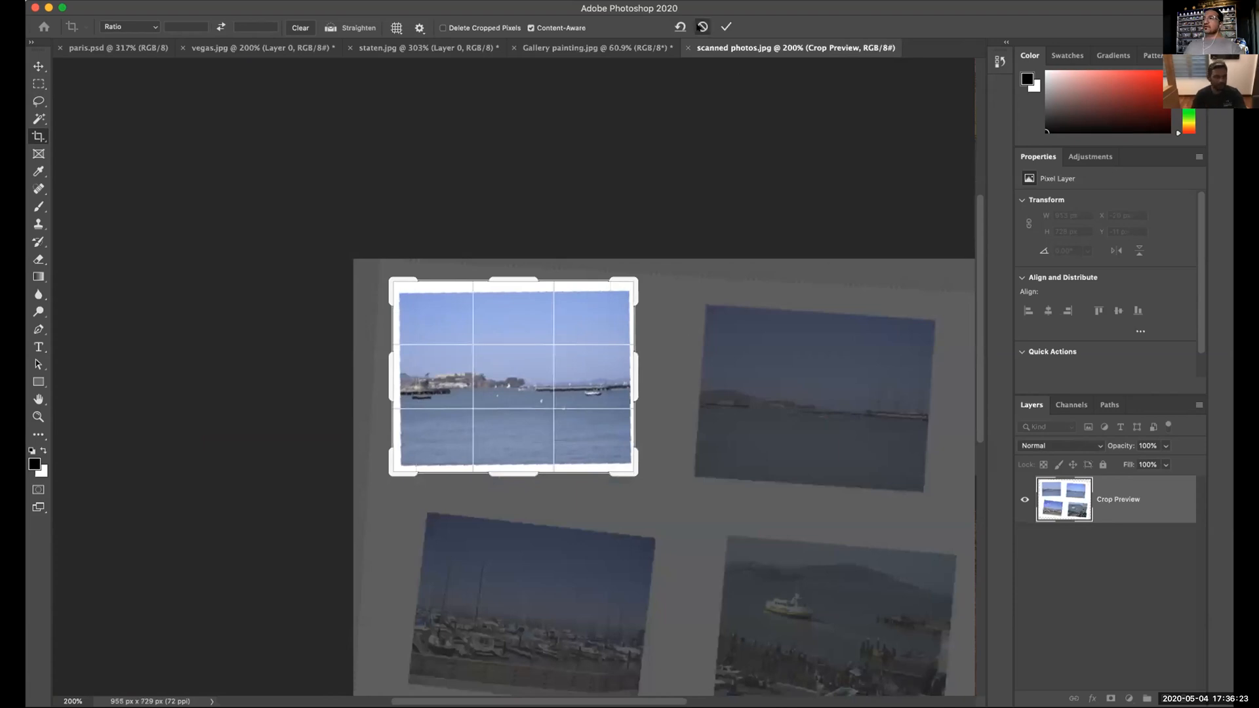
pyautogui.click(725, 26)
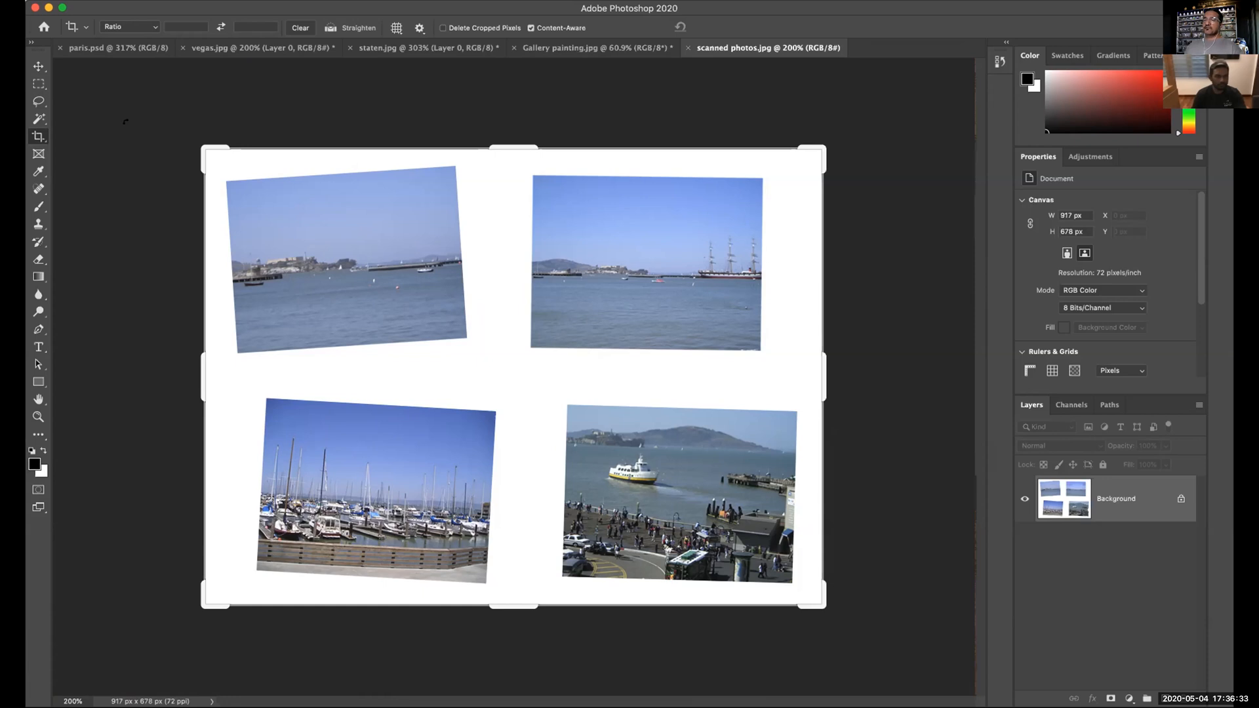
pyautogui.press('Escape')
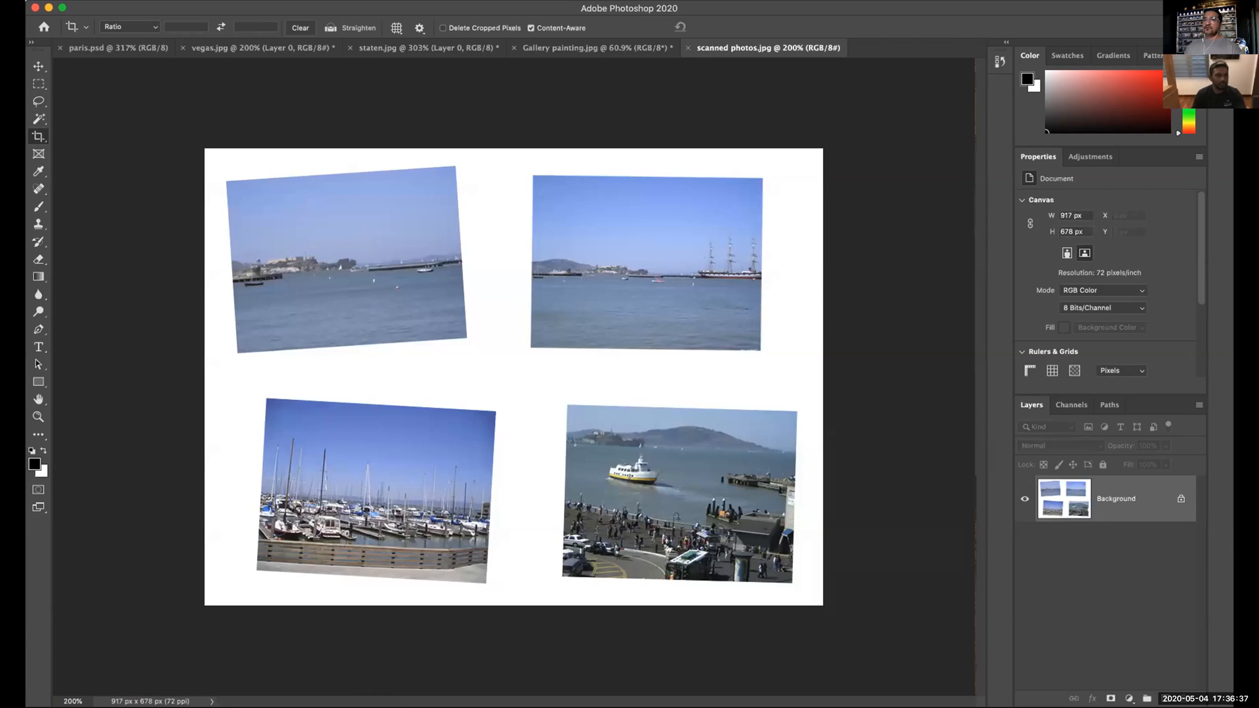
# Automatically crop and straighten the four scanned photos into separate documents, and enlarge the first copy to 300%.
pyautogui.click(39, 66)
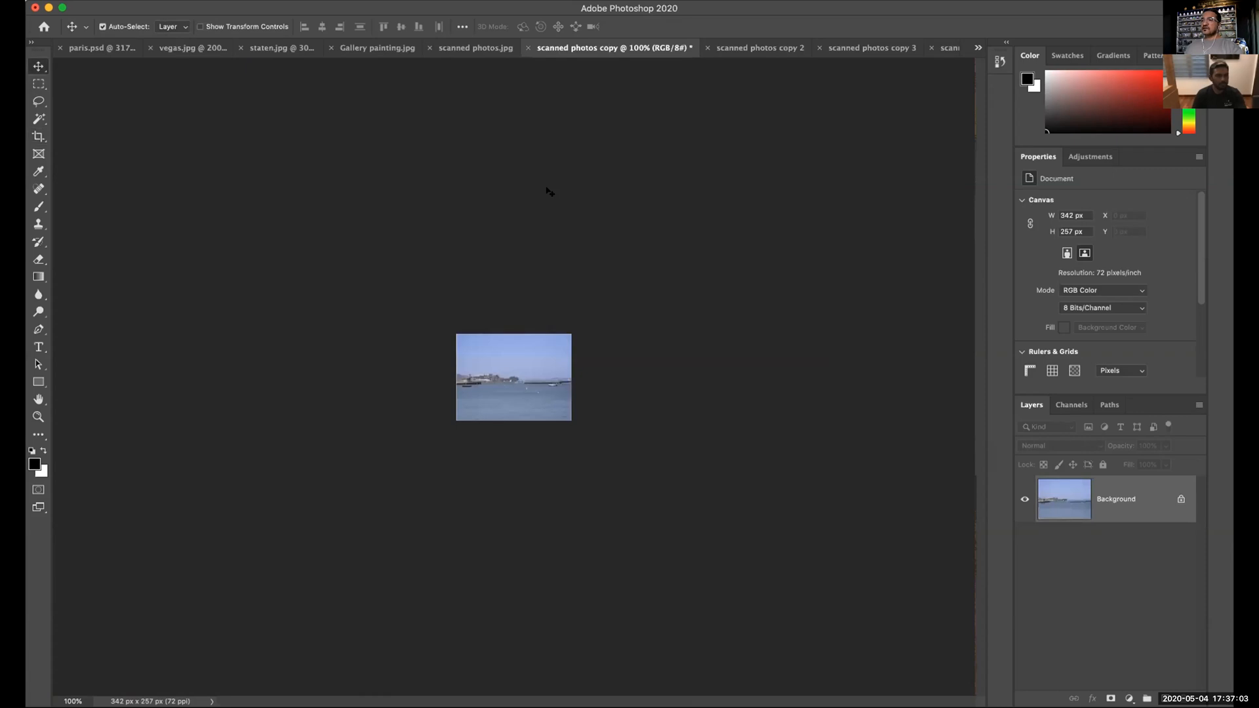
pyautogui.press('super+equal')
pyautogui.press('super+equal')
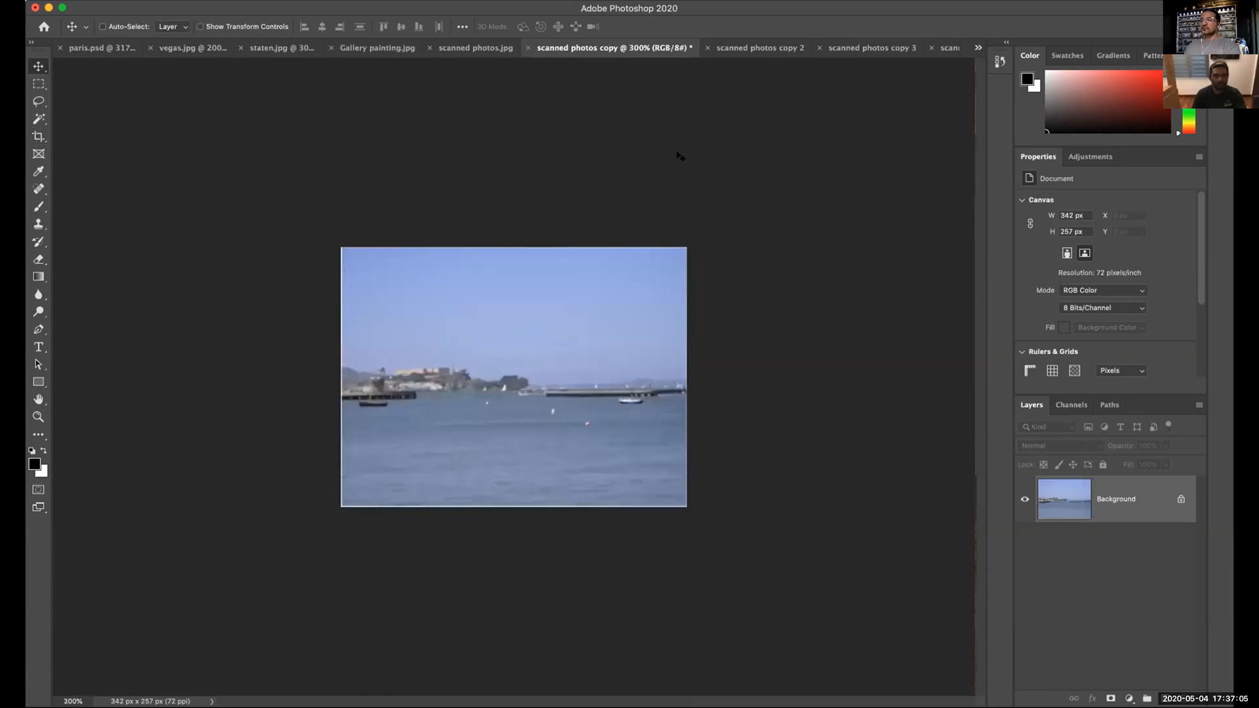
# Examine the separated photos in copies 1 to 4 against the original scanned photos.jpg, enlarging copies 3 and 4 to 200%.
pyautogui.click(754, 48)
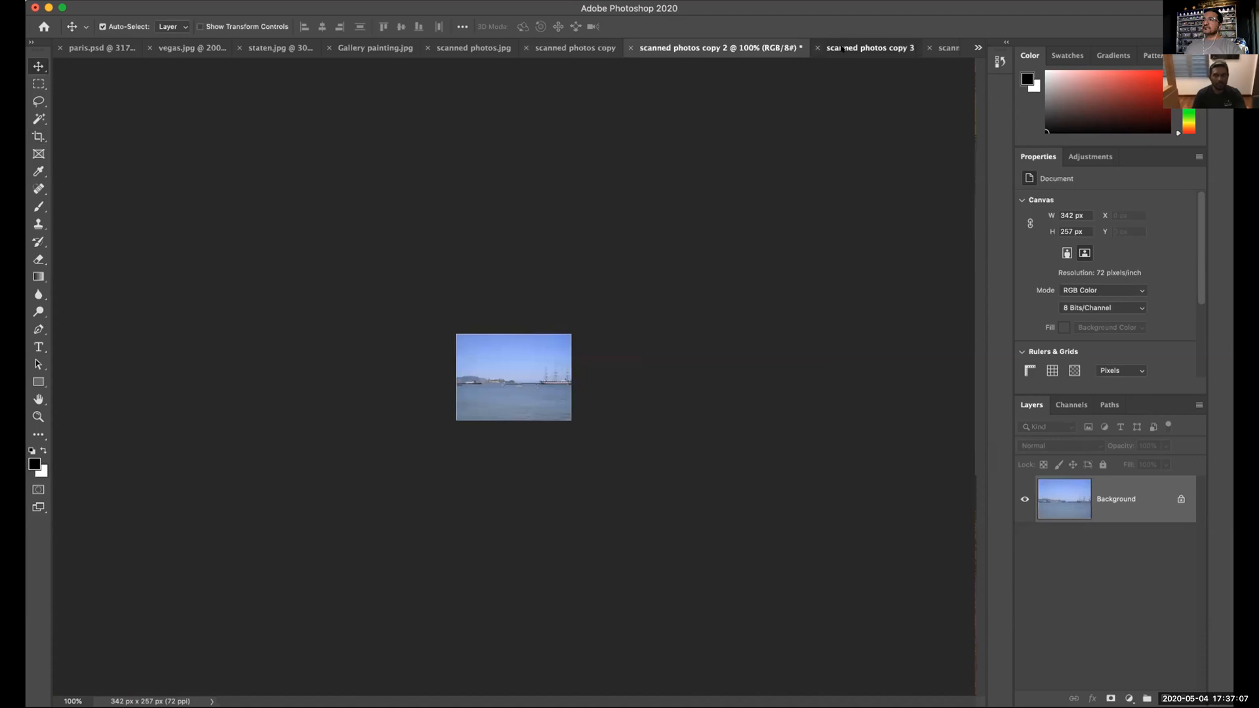
pyautogui.click(842, 48)
pyautogui.click(944, 48)
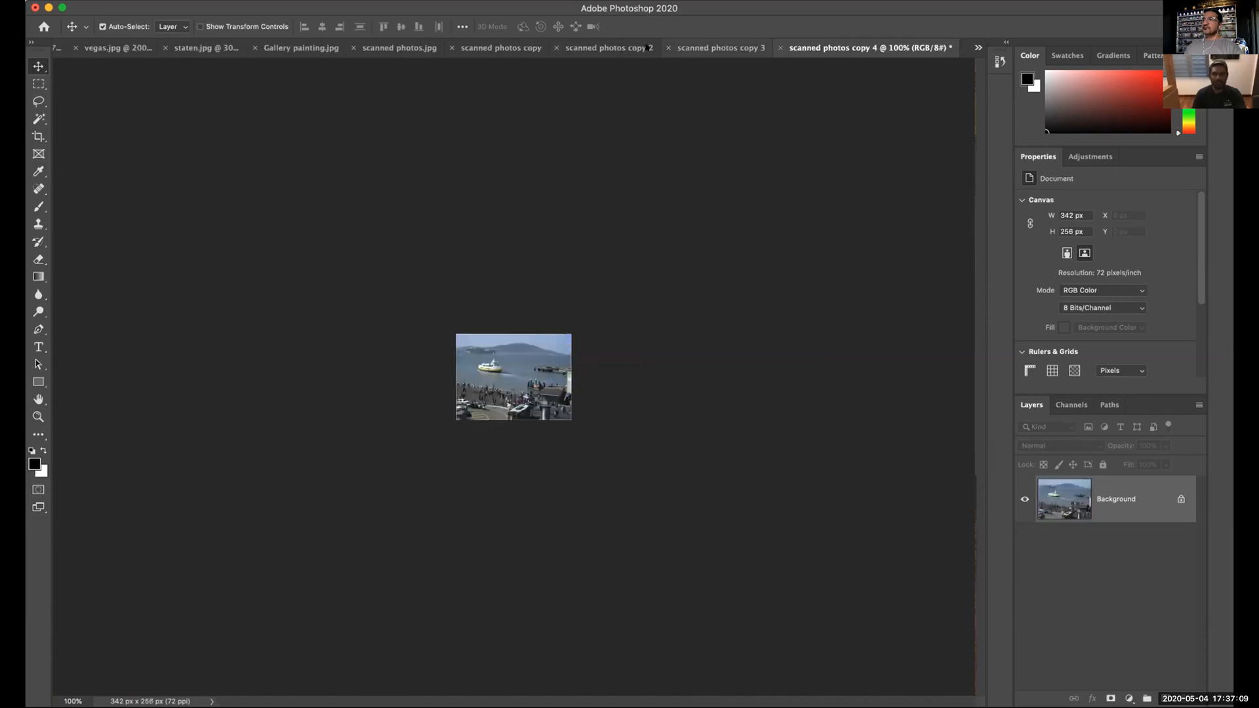
pyautogui.click(611, 47)
pyautogui.click(469, 48)
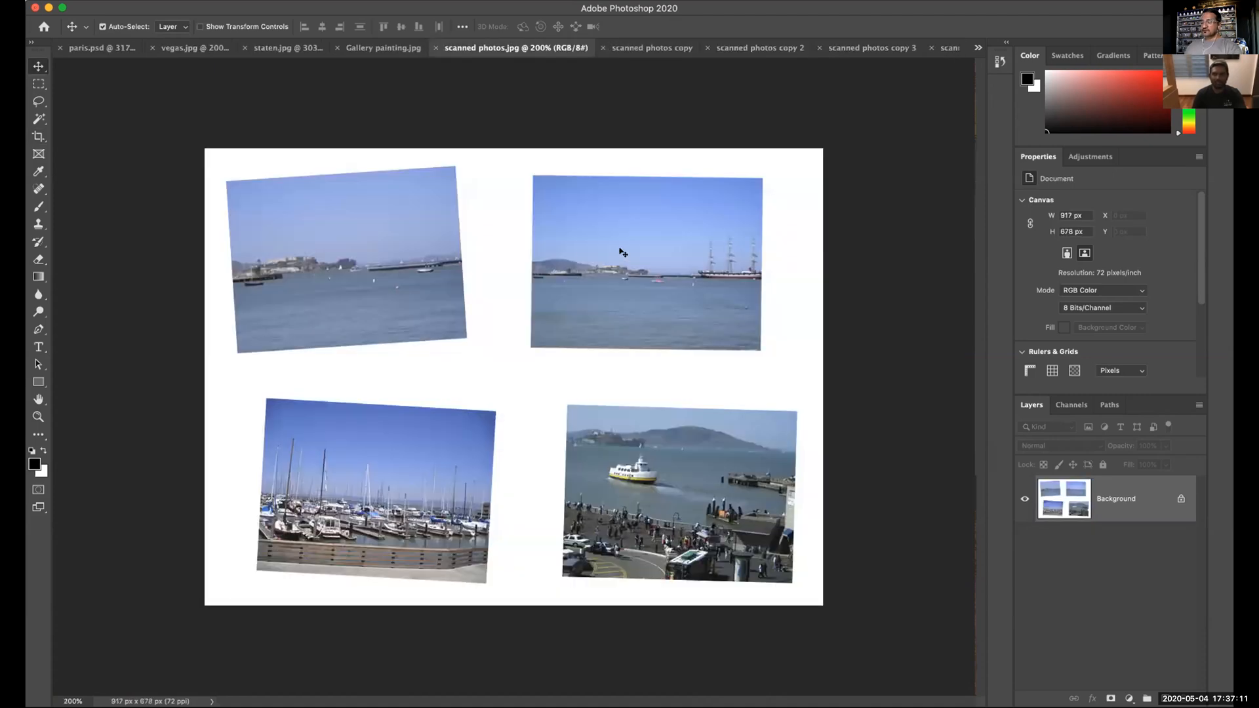
pyautogui.click(646, 48)
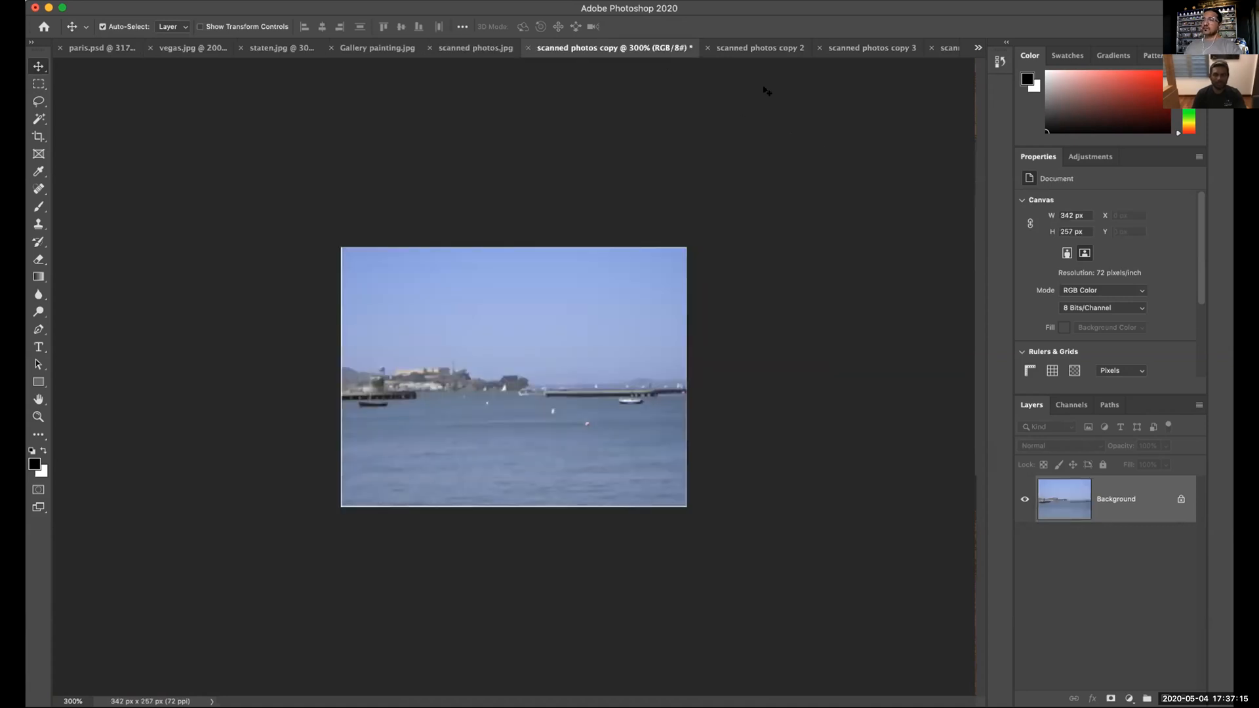
pyautogui.click(764, 48)
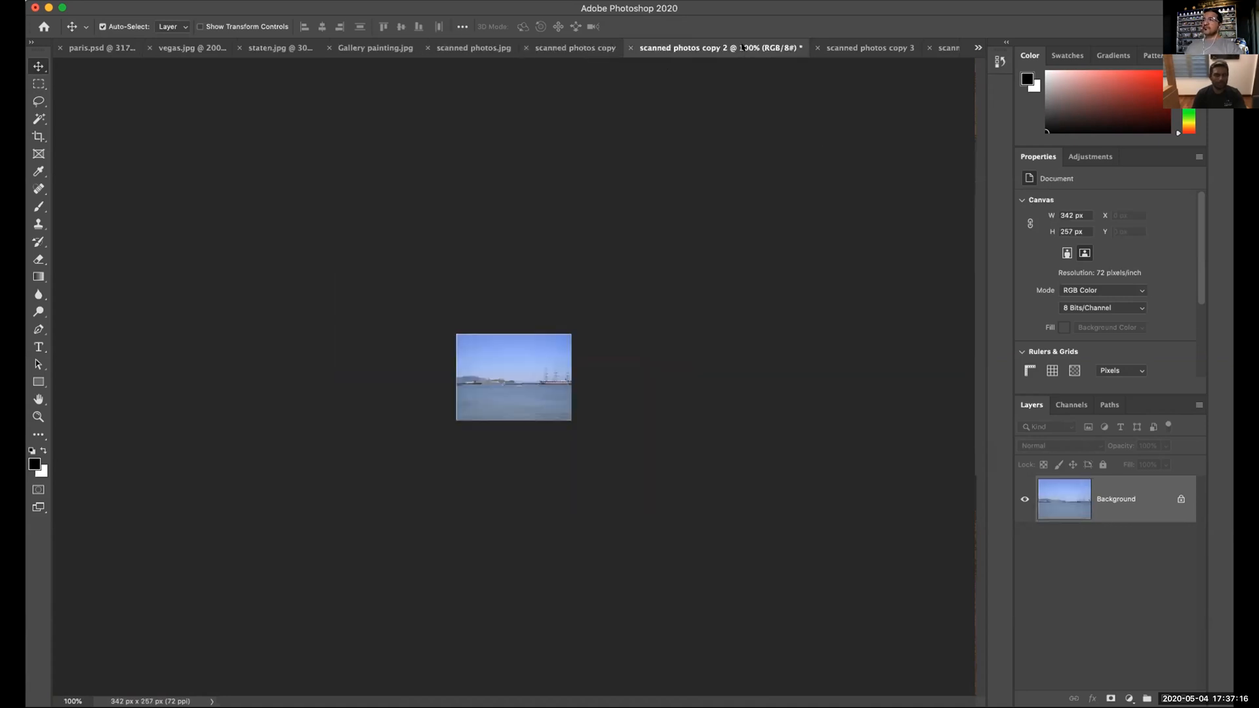
pyautogui.click(841, 49)
pyautogui.press('super+equal')
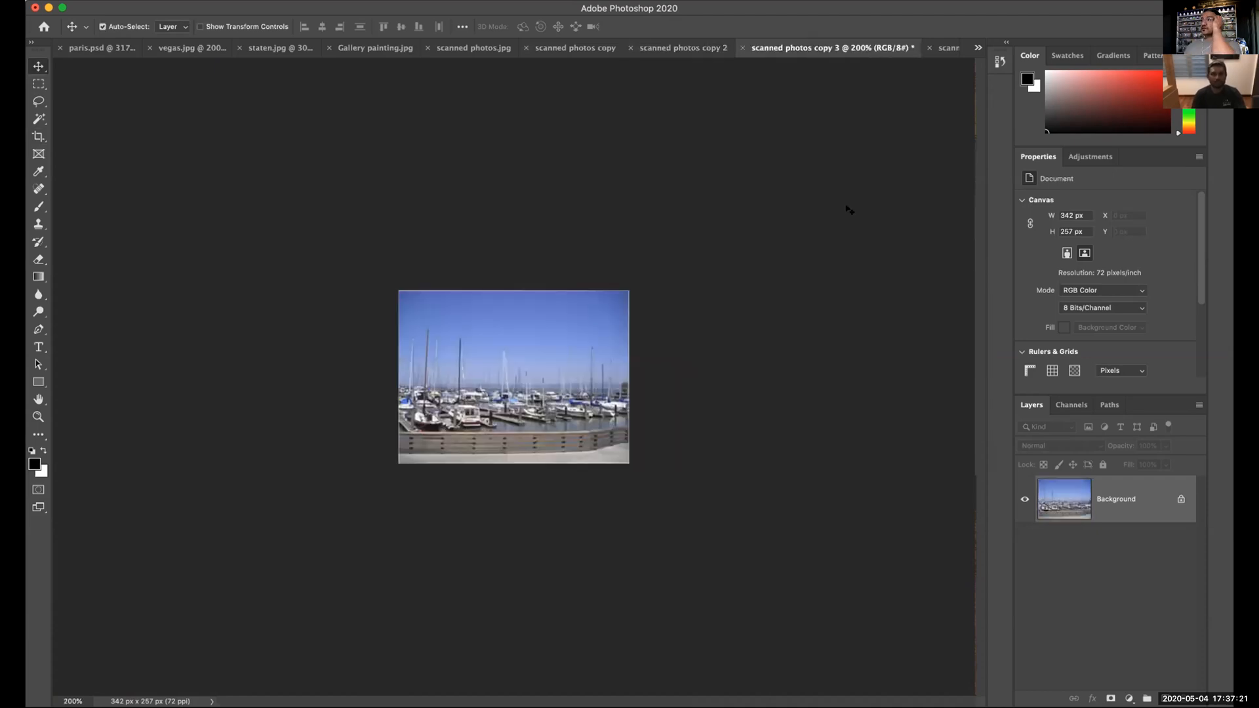
pyautogui.click(949, 48)
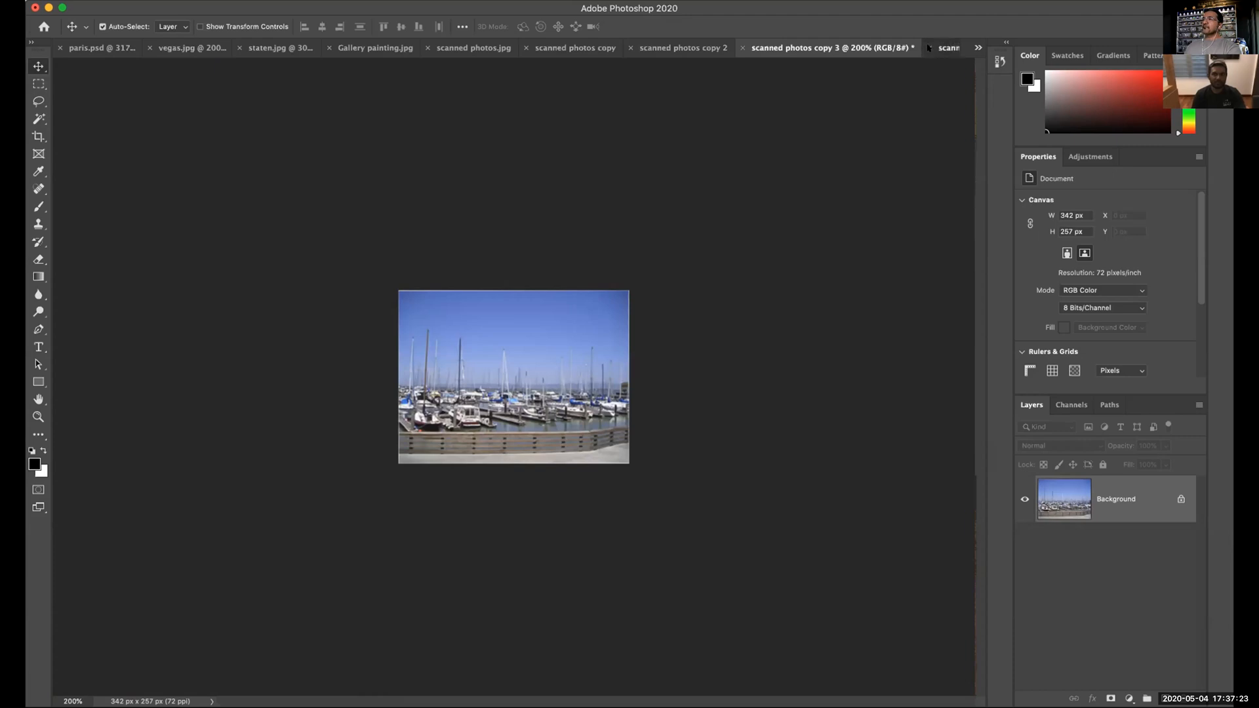
pyautogui.press('super+equal')
pyautogui.press('super')
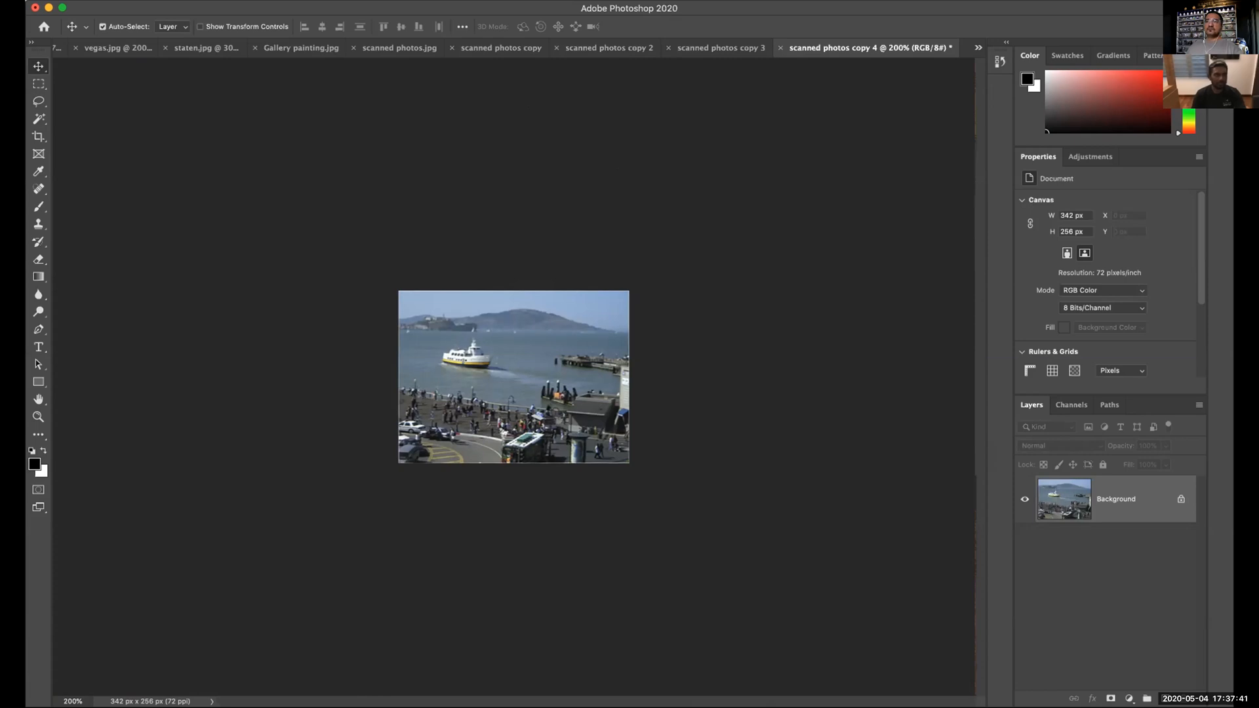
# Close all open documents at once, discarding their unsaved changes.
pyautogui.press('super+w')
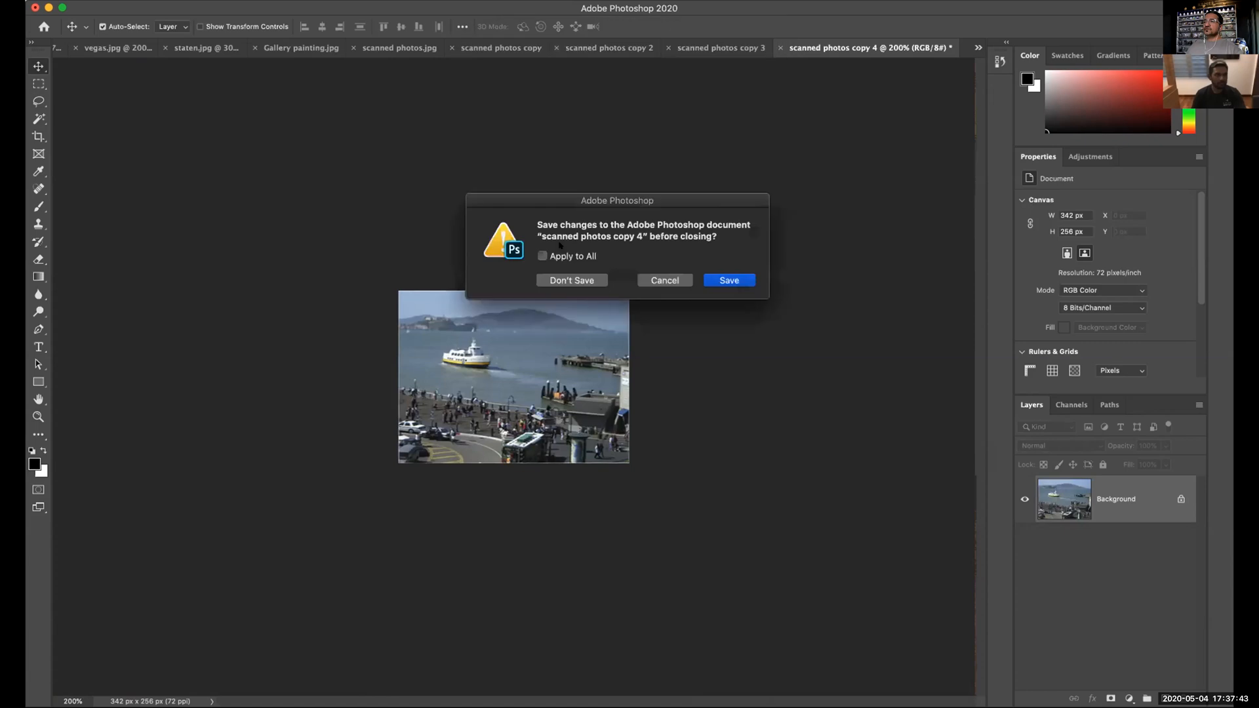
pyautogui.click(509, 345)
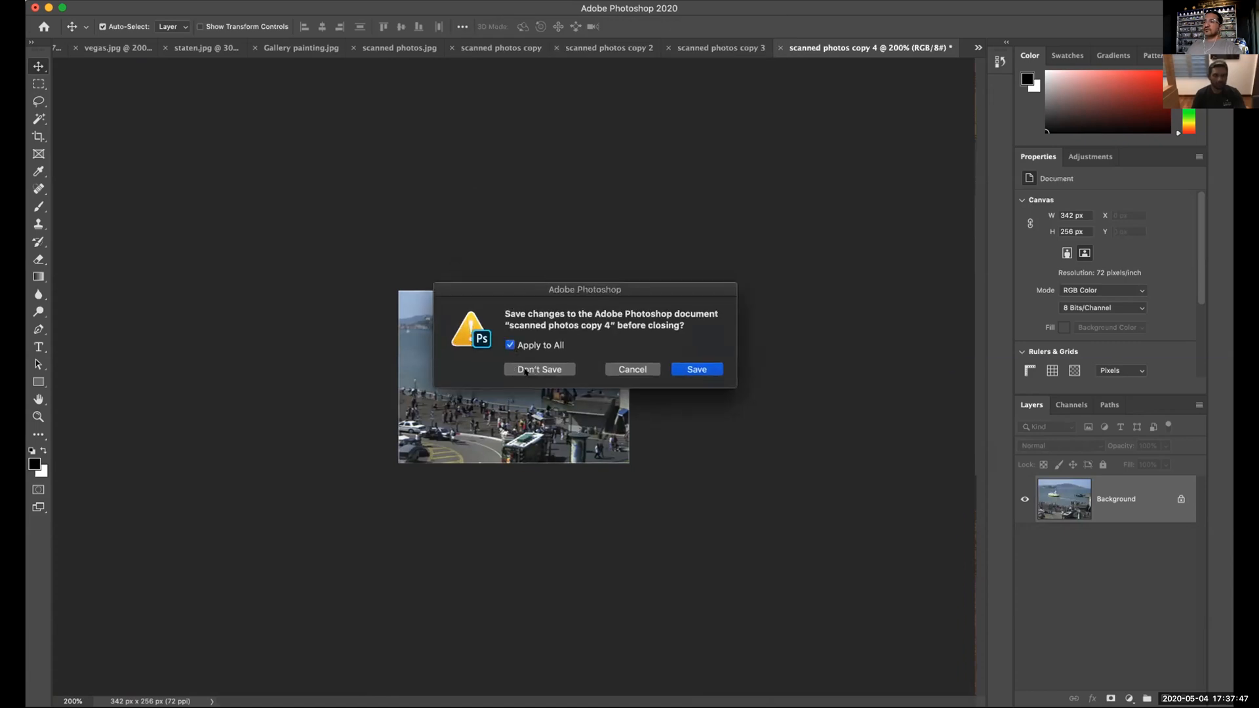
pyautogui.click(525, 370)
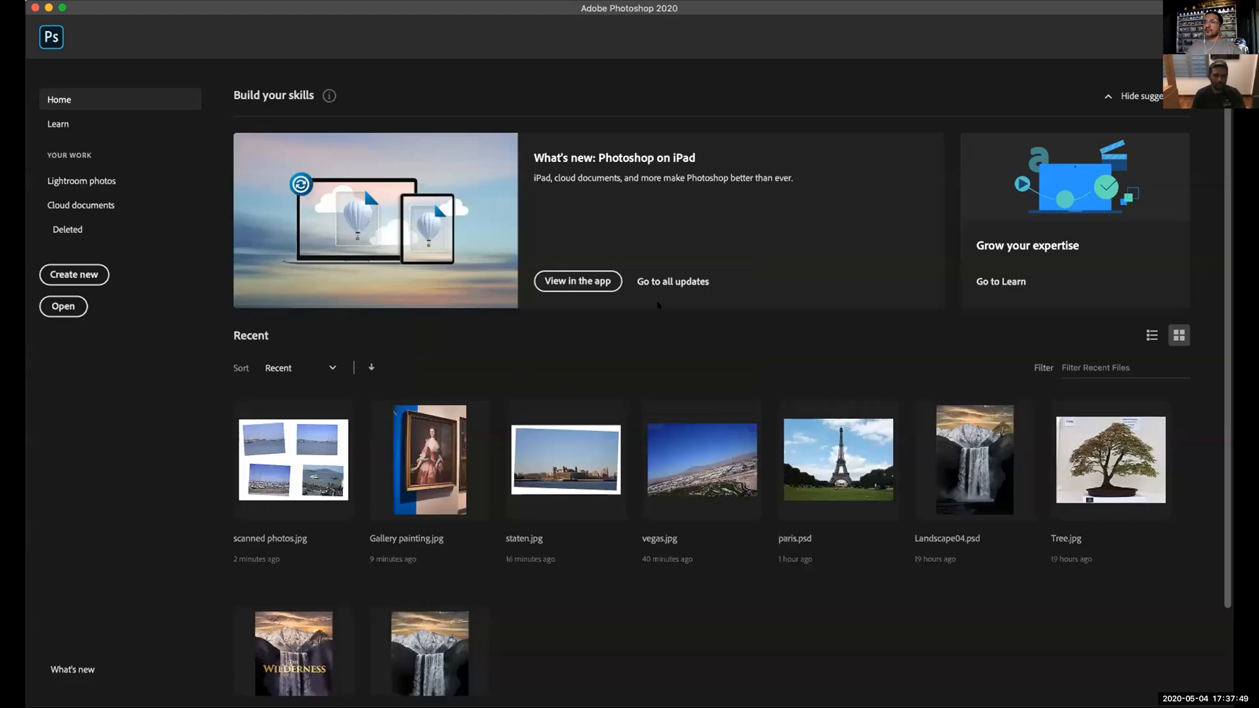
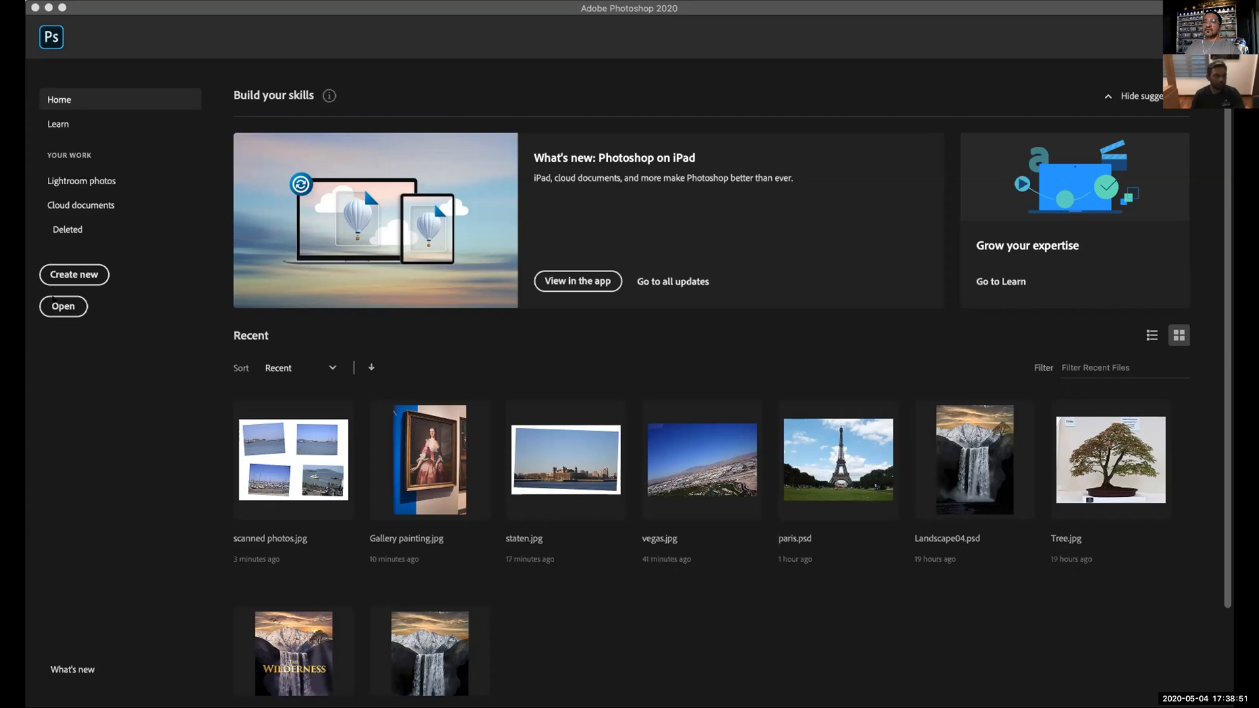
# Open blocks.psd from the 03 Selection Tools folder in 01 DEMO FILES and enlarge the view to 200%.
pyautogui.click(63, 306)
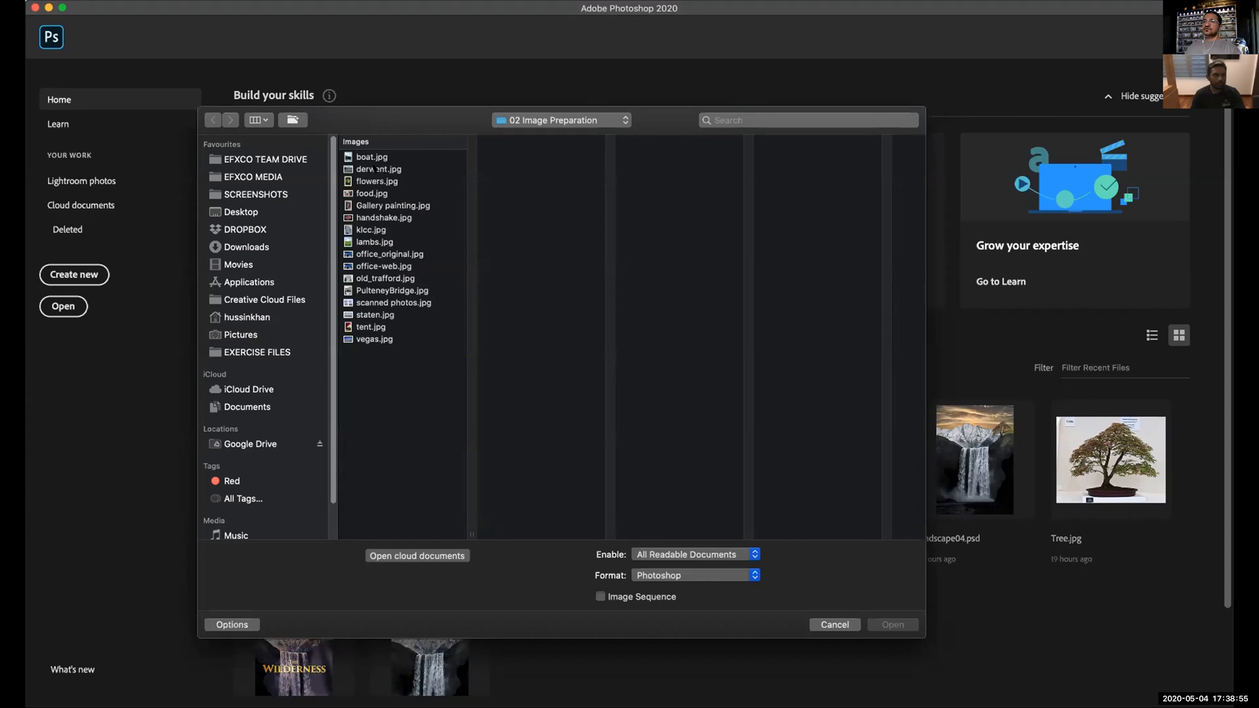
pyautogui.click(557, 120)
pyautogui.click(547, 135)
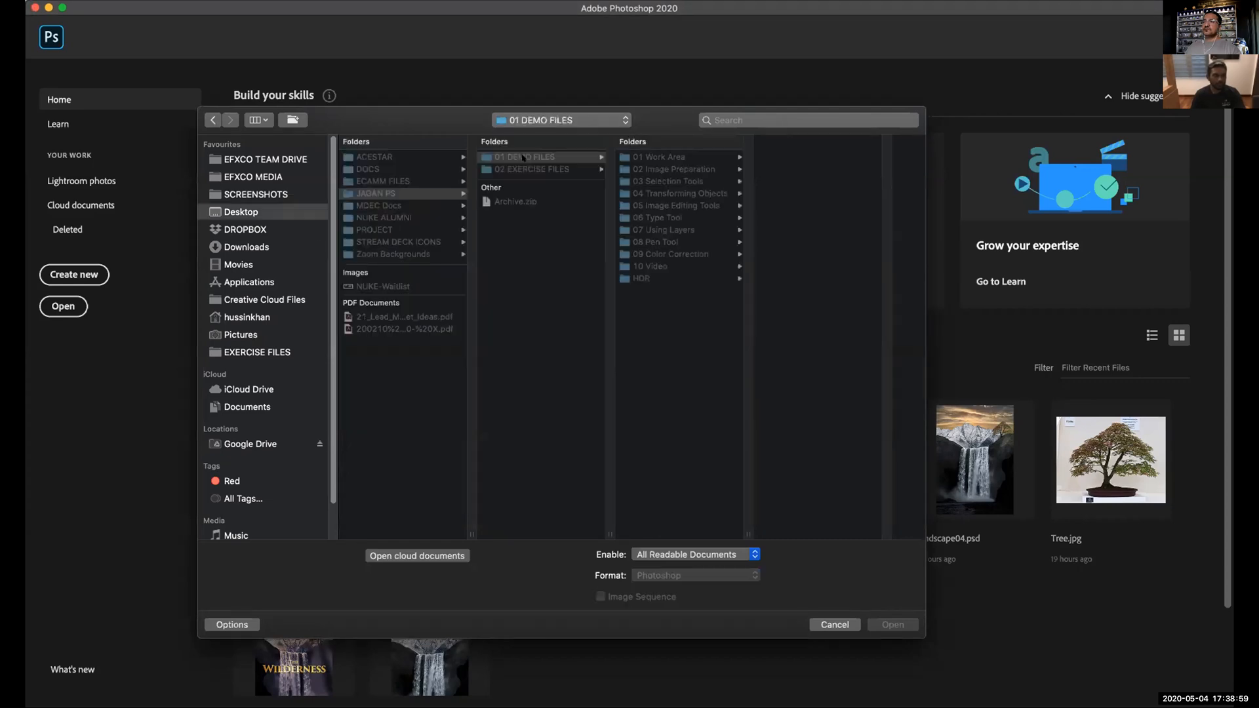
pyautogui.click(646, 181)
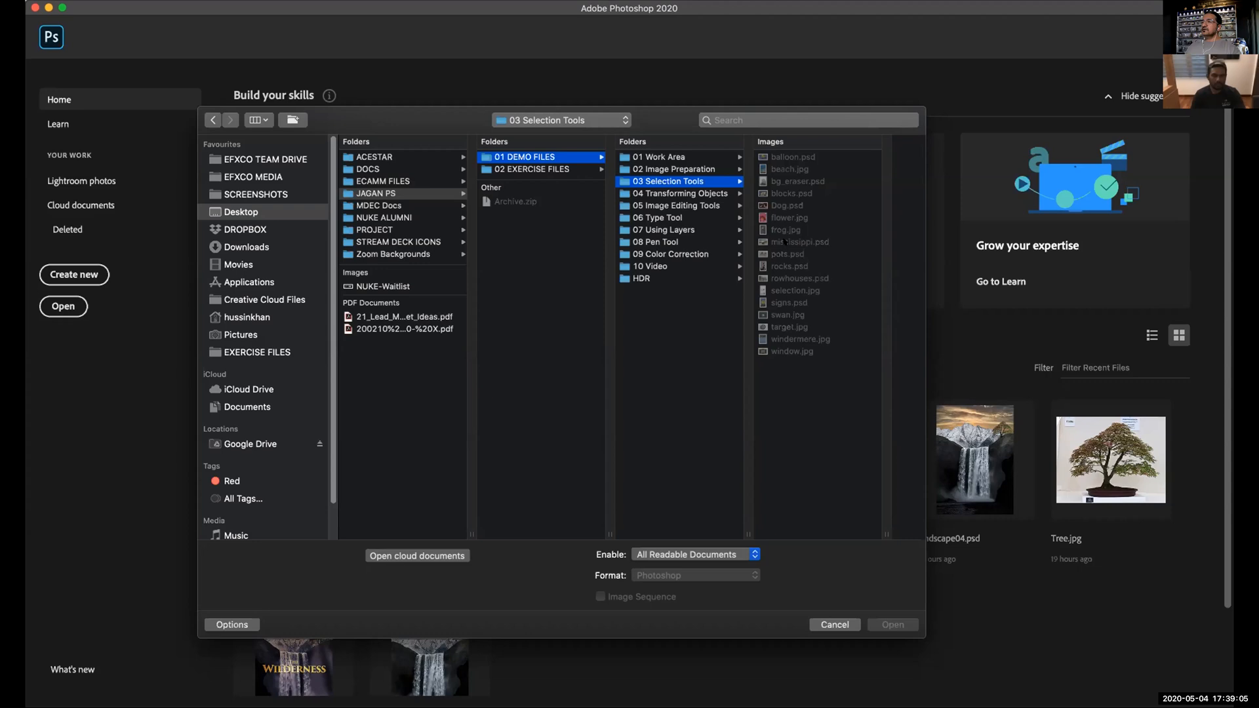
pyautogui.click(786, 193)
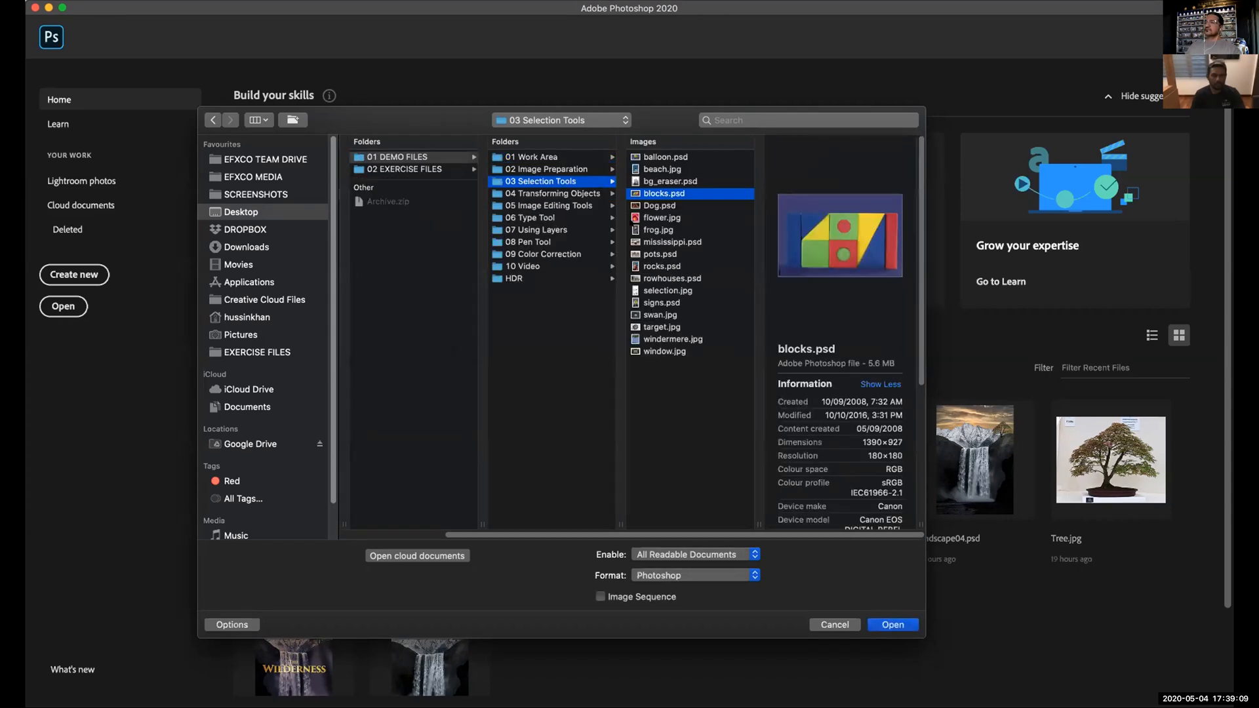
pyautogui.click(892, 625)
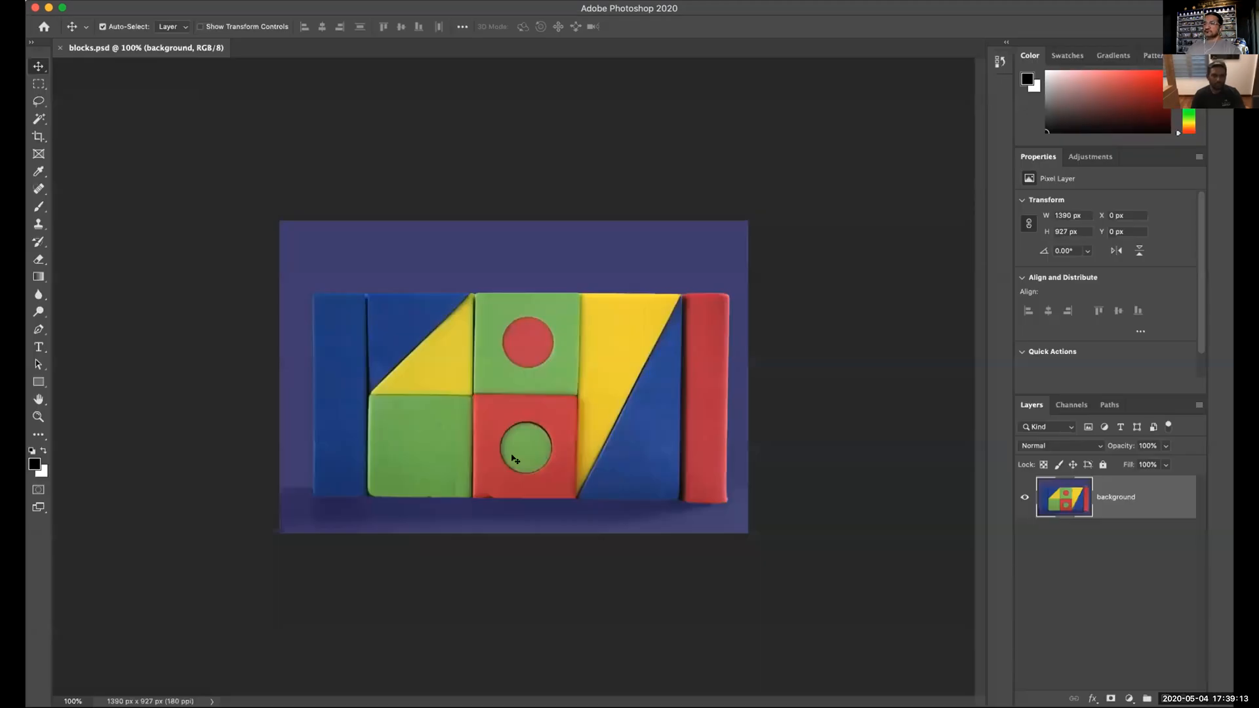
pyautogui.press('super+equal')
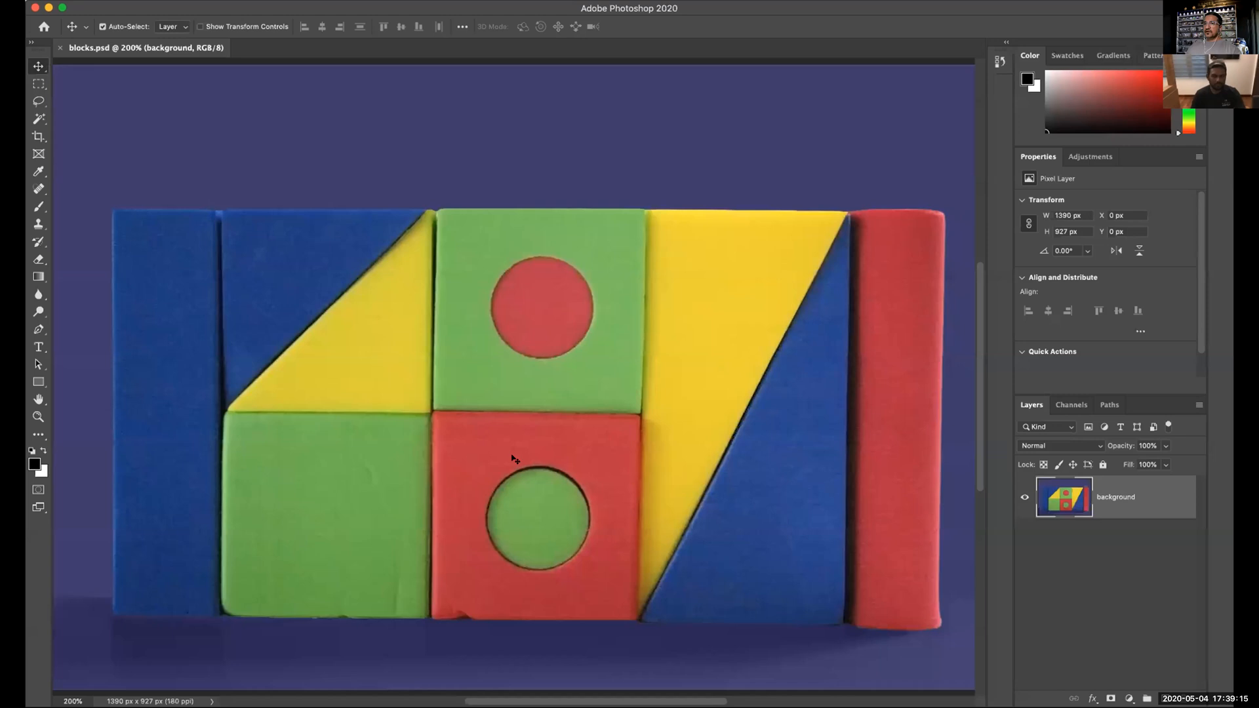
pyautogui.press('super+minus')
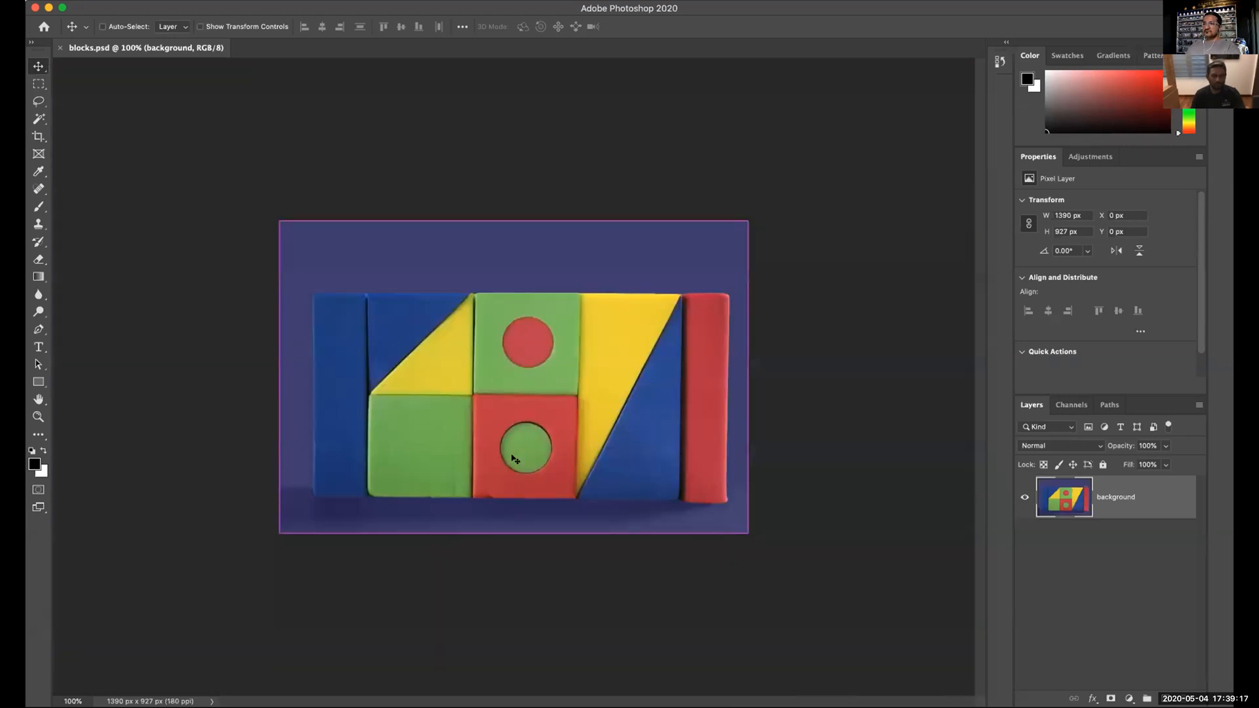
pyautogui.press('super')
pyautogui.press('super+equal')
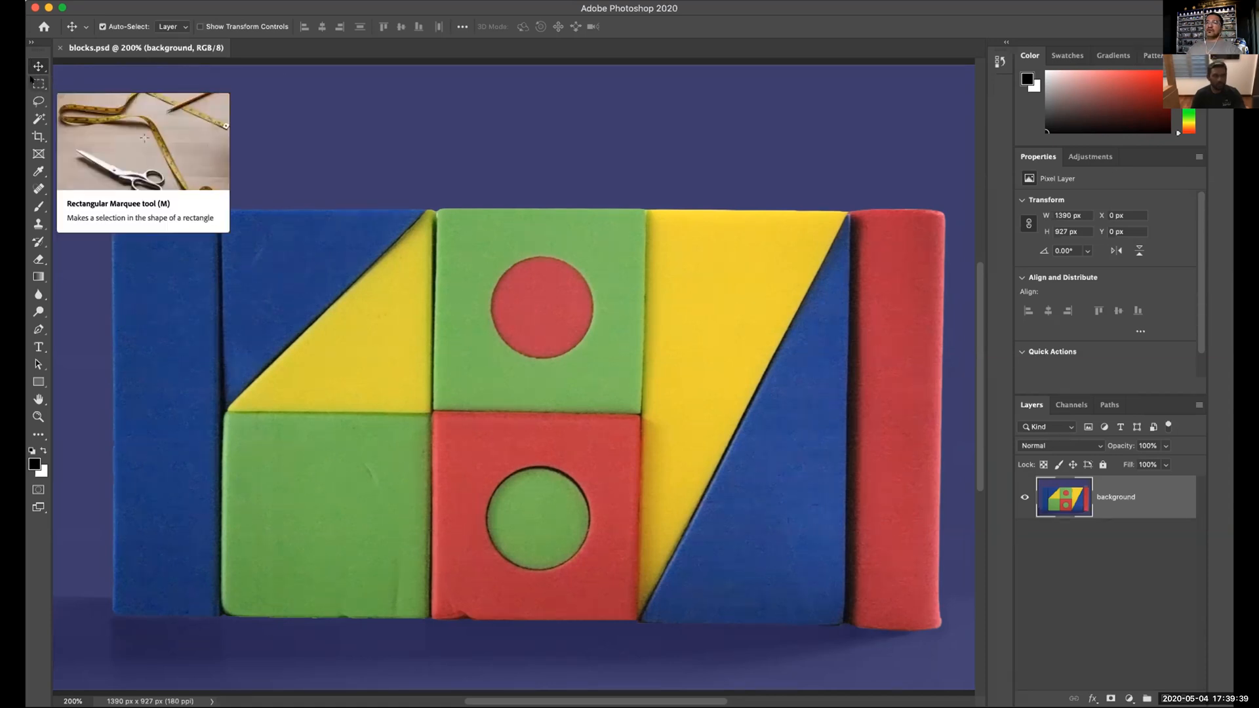
# Outline the tall blue block at the far left with the Rectangular Marquee tool, about 159 by 606 px, and shift the selection slightly.
pyautogui.click(38, 83)
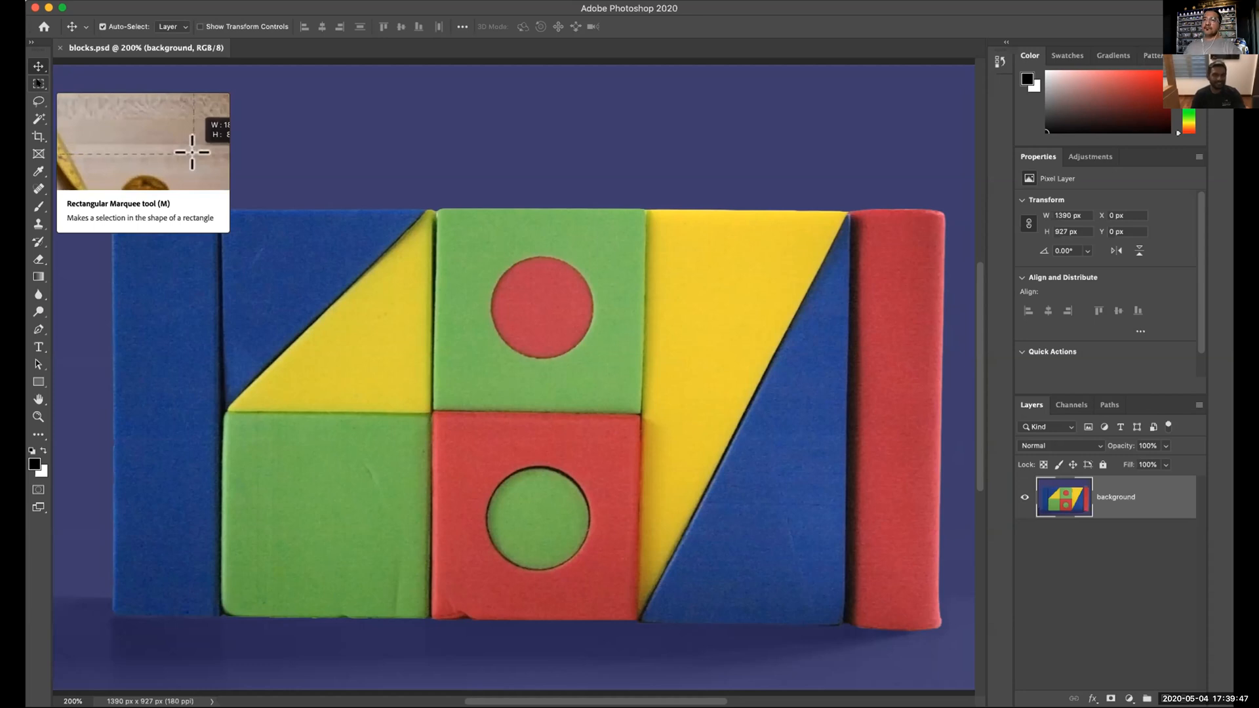
pyautogui.click(38, 83)
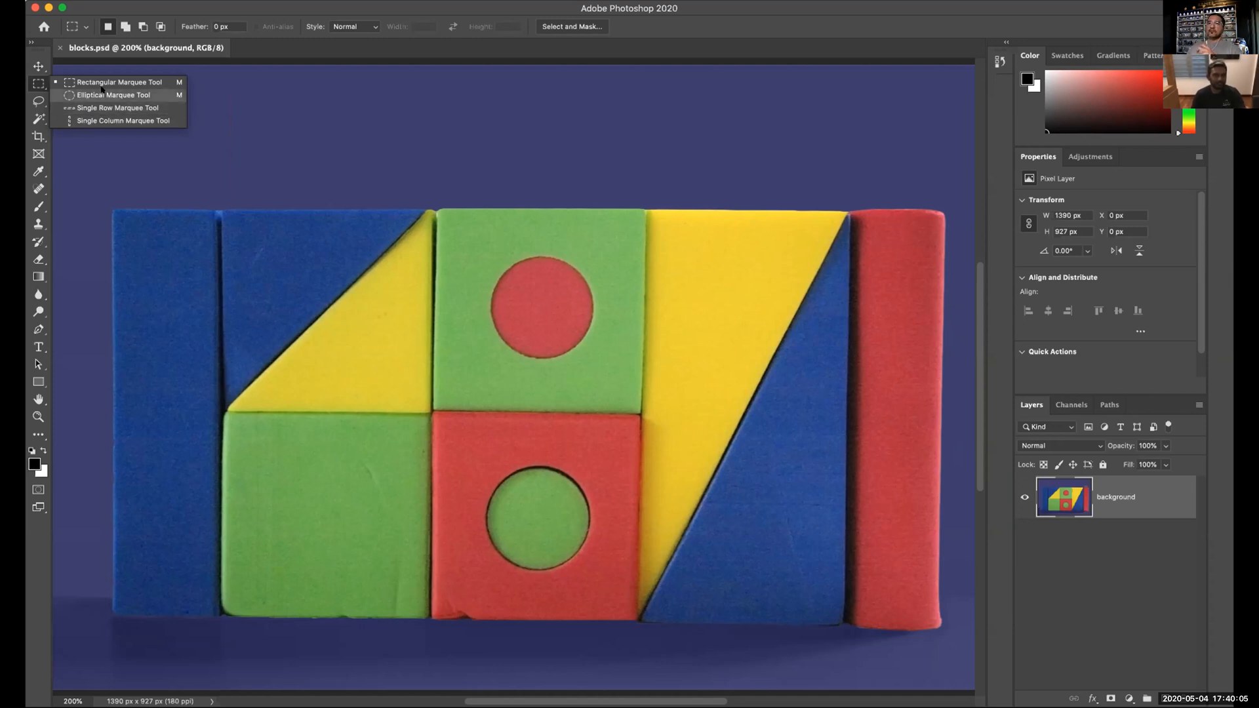
pyautogui.click(101, 82)
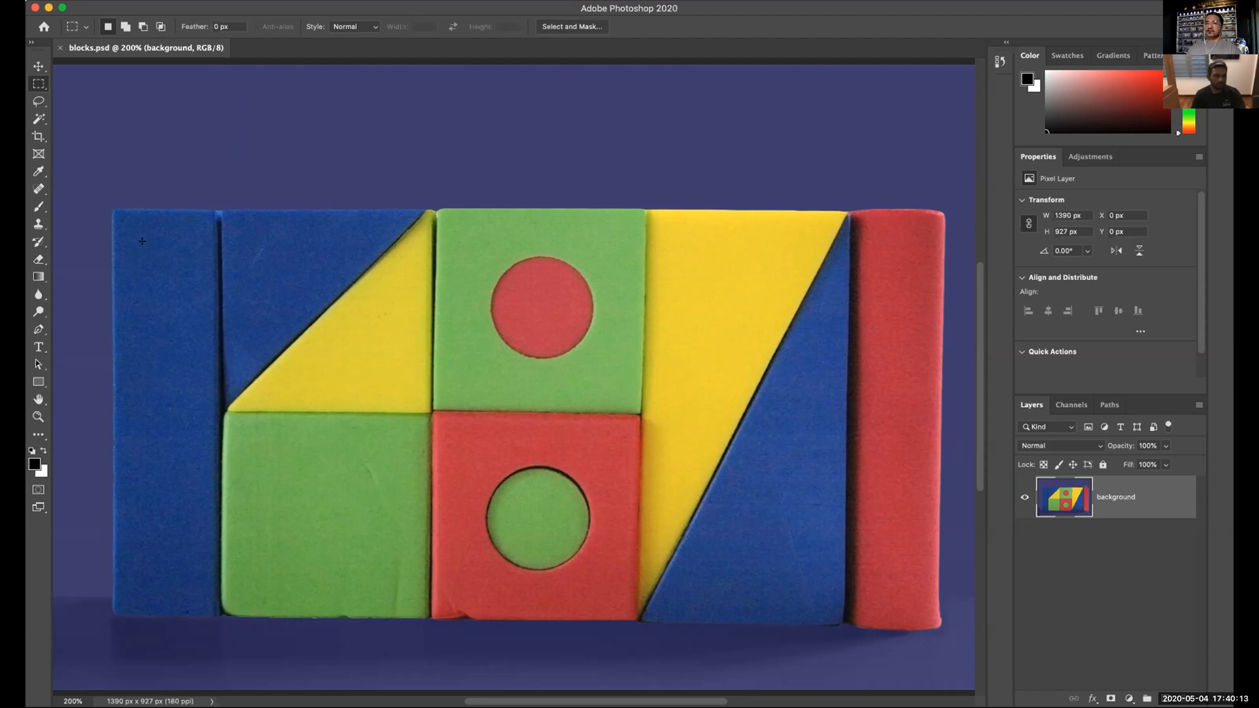
pyautogui.moveTo(111, 208); pyautogui.dragTo(215, 609)
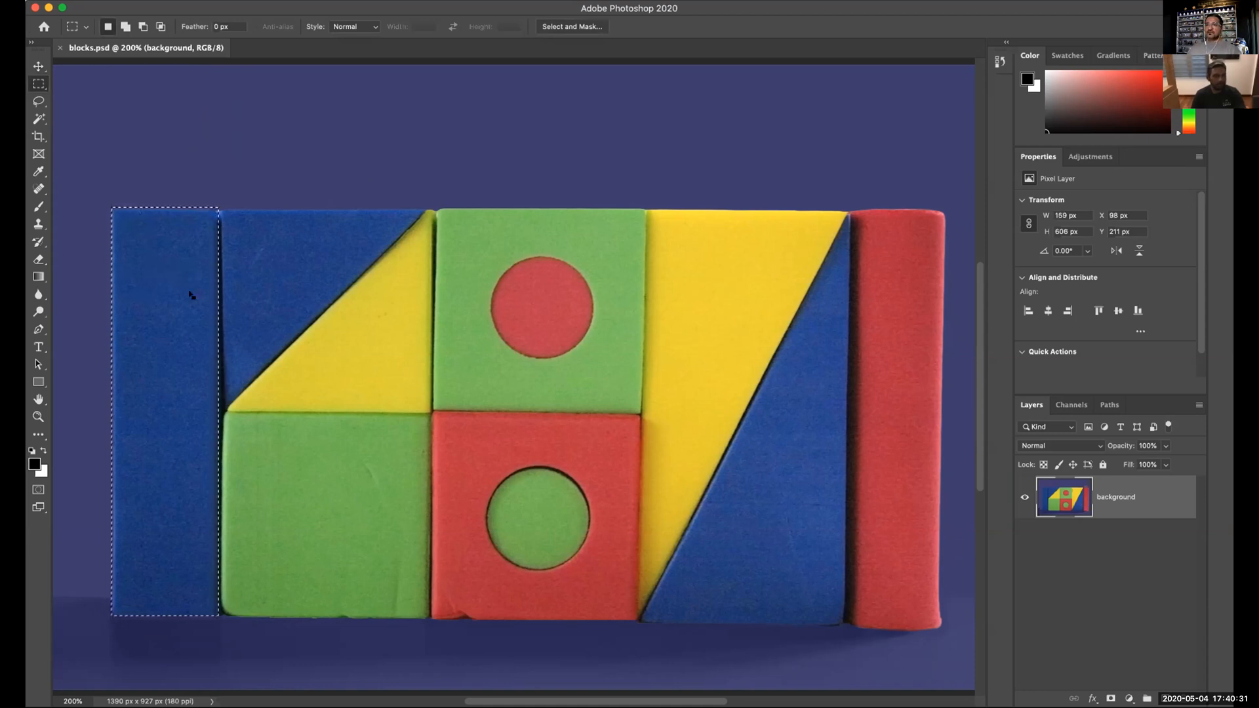
pyautogui.moveTo(181, 367); pyautogui.dragTo(155, 371)
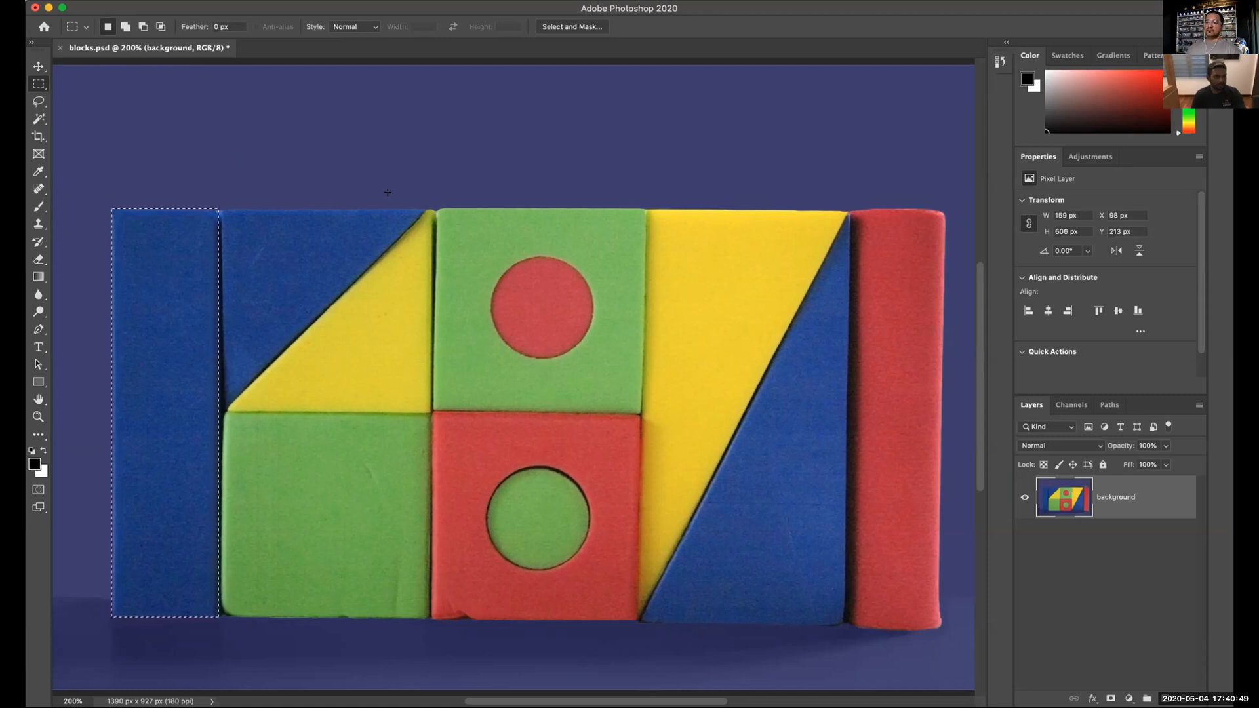
# Replace the selection on the far-left blue block with a narrower full-height rectangular selection of about 119 by 601 px.
pyautogui.click(158, 220)
pyautogui.moveTo(114, 211); pyautogui.dragTo(198, 615)
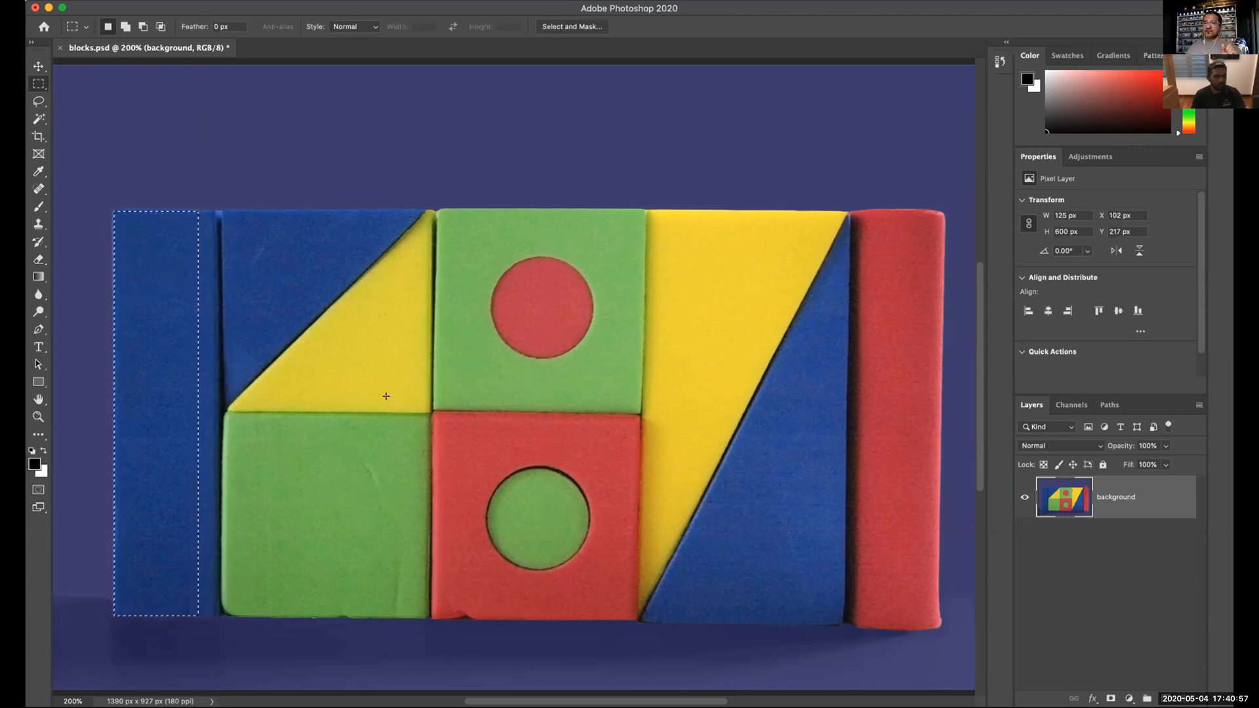
pyautogui.click(195, 306)
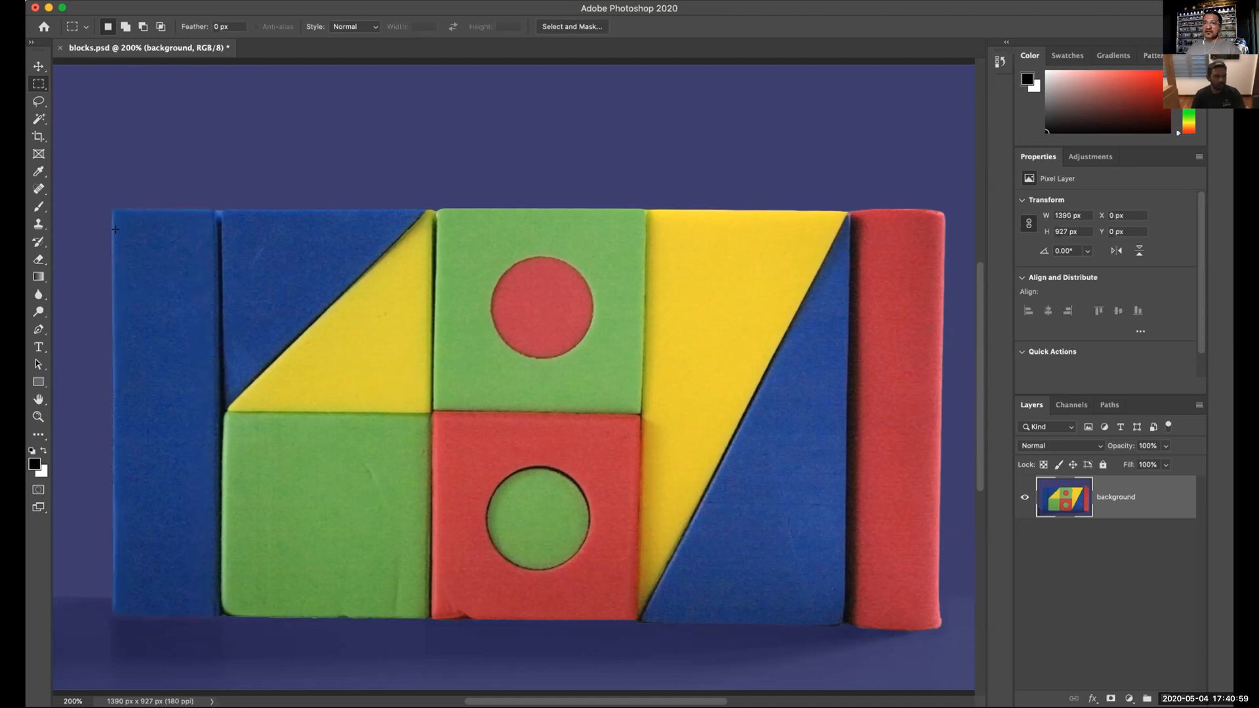
pyautogui.moveTo(183, 327); pyautogui.dragTo(218, 614)
pyautogui.click(192, 263)
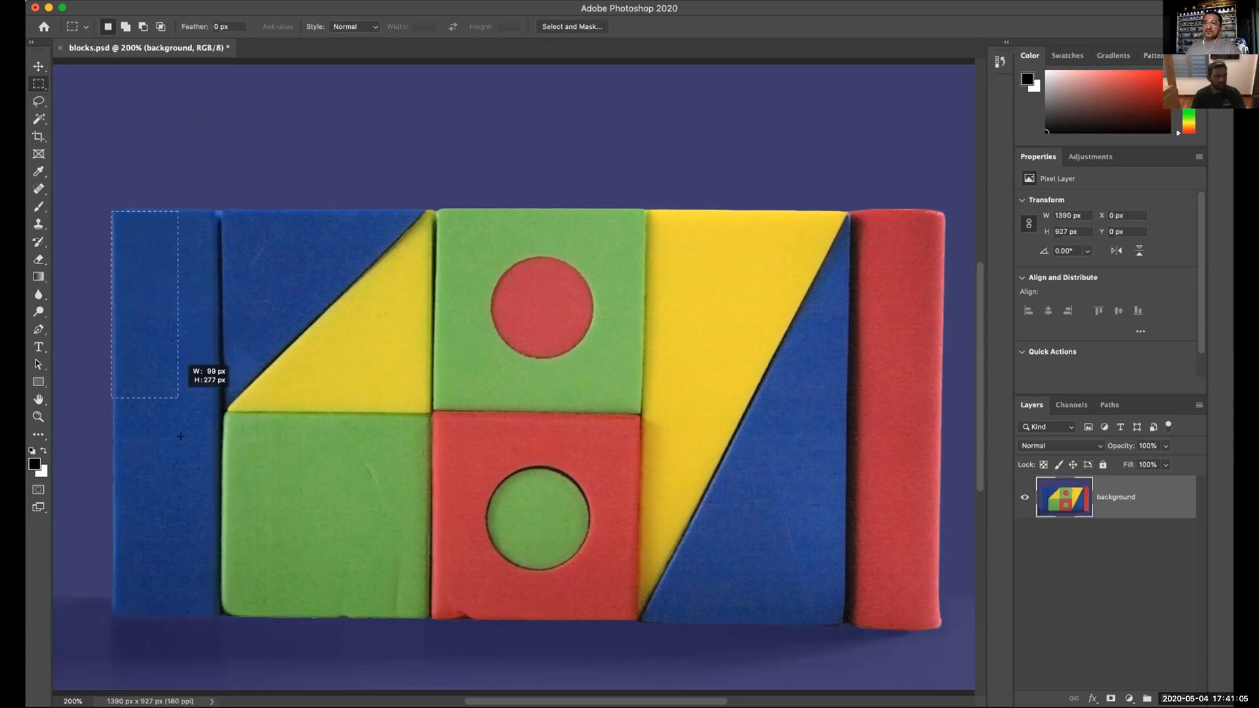
pyautogui.moveTo(184, 607); pyautogui.dragTo(184, 610)
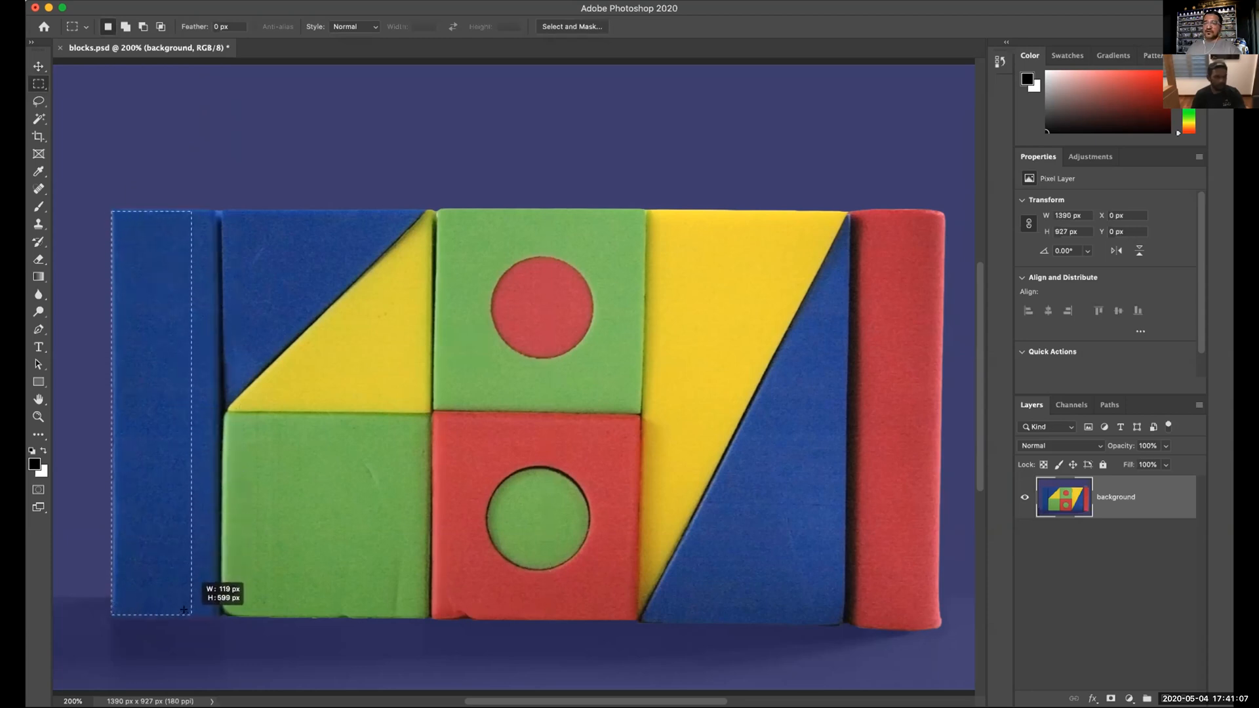
pyautogui.moveTo(185, 531); pyautogui.dragTo(184, 531)
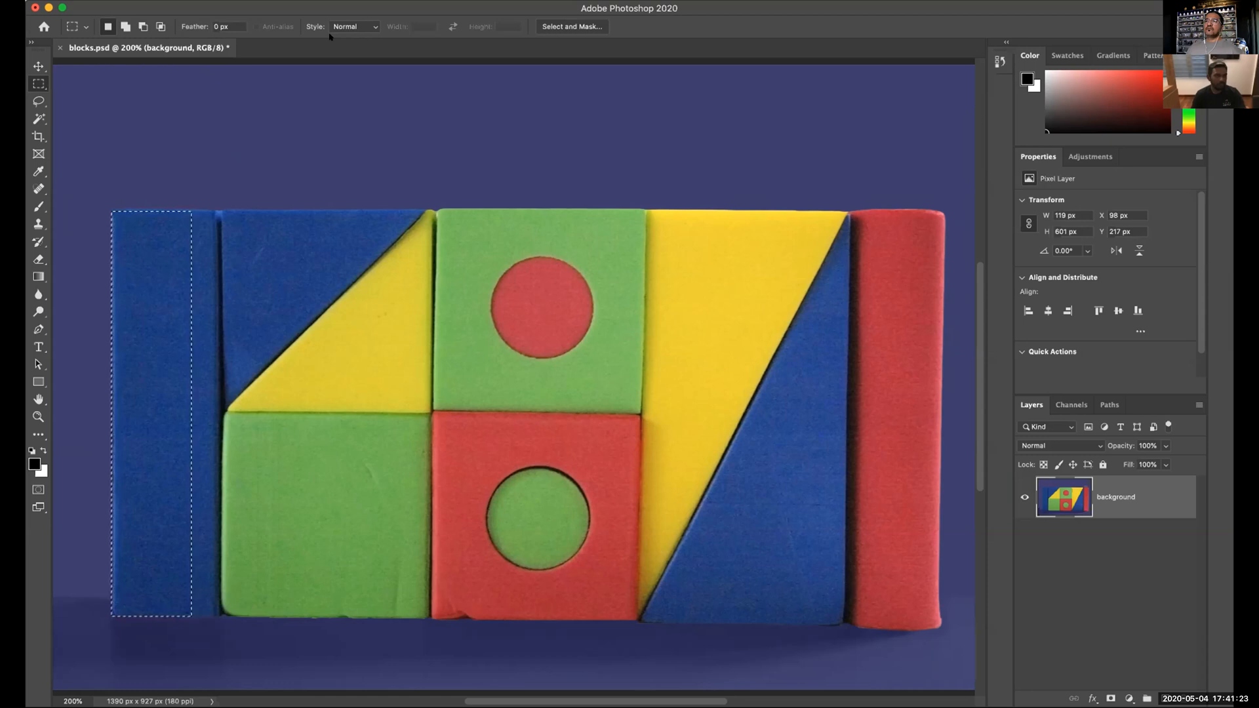
# Examine the marquee style options, the available adjustments and the layer properties, and collapse the Quick Actions section.
pyautogui.click(353, 27)
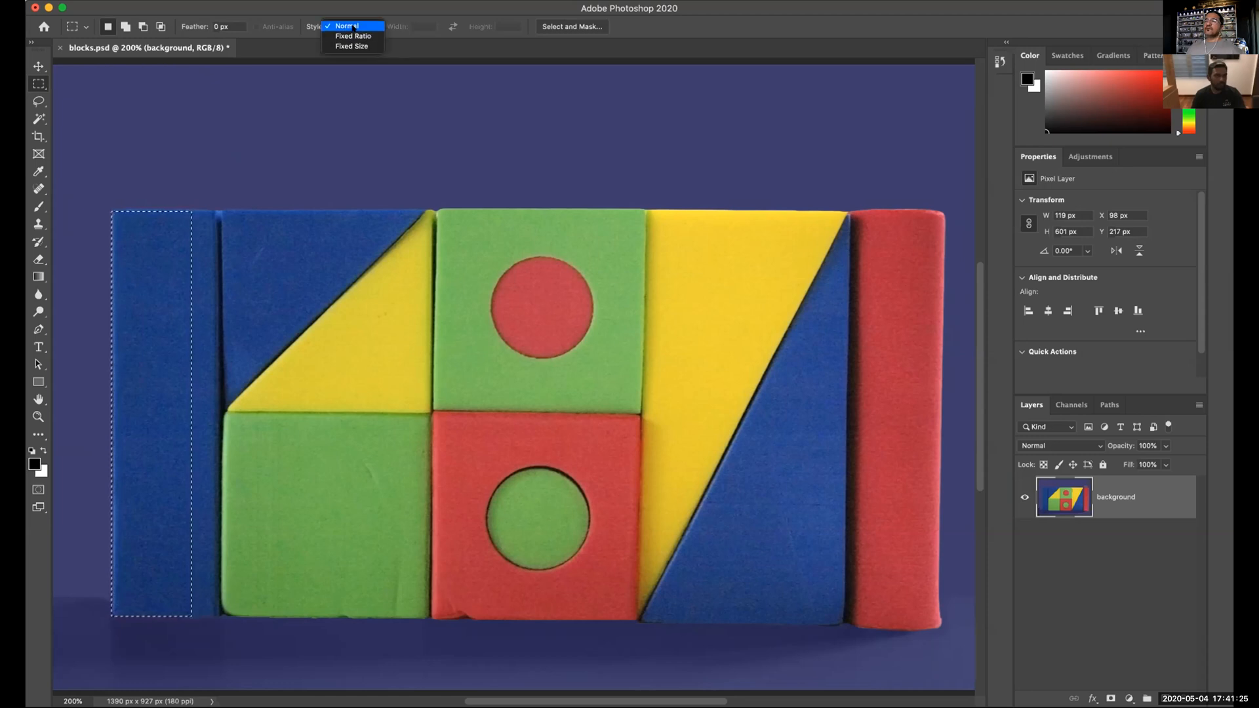
pyautogui.click(354, 27)
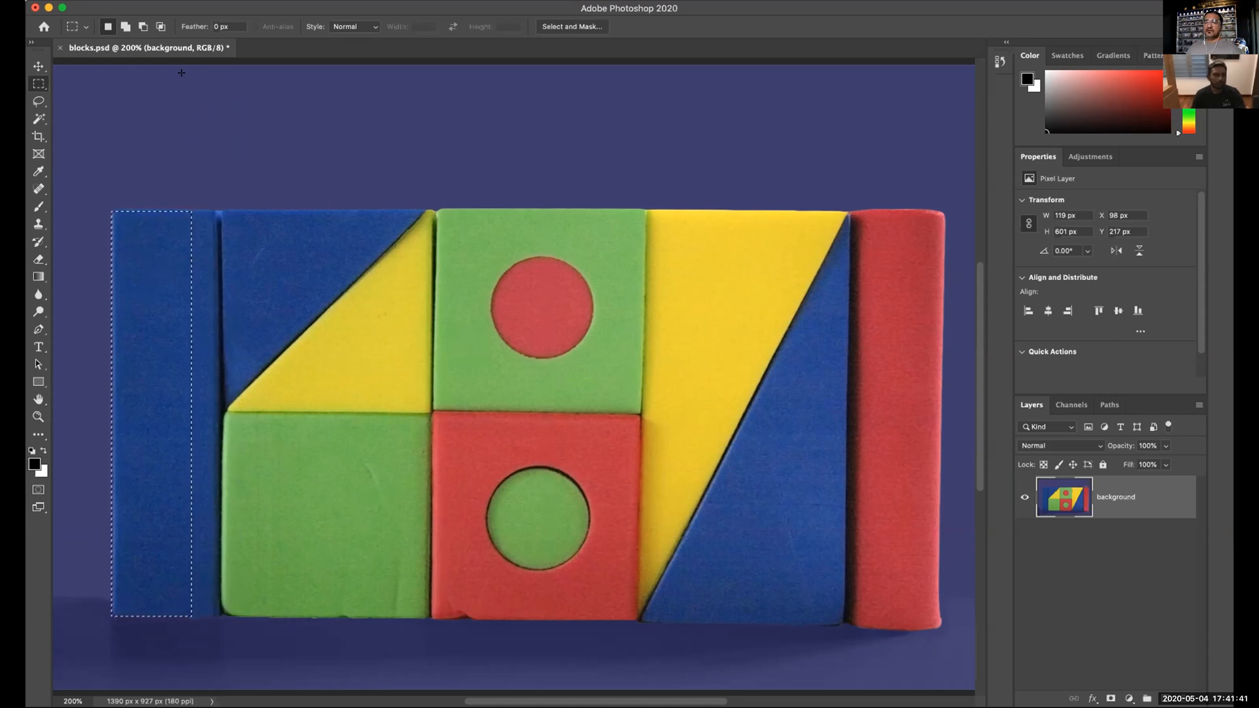
pyautogui.click(1088, 157)
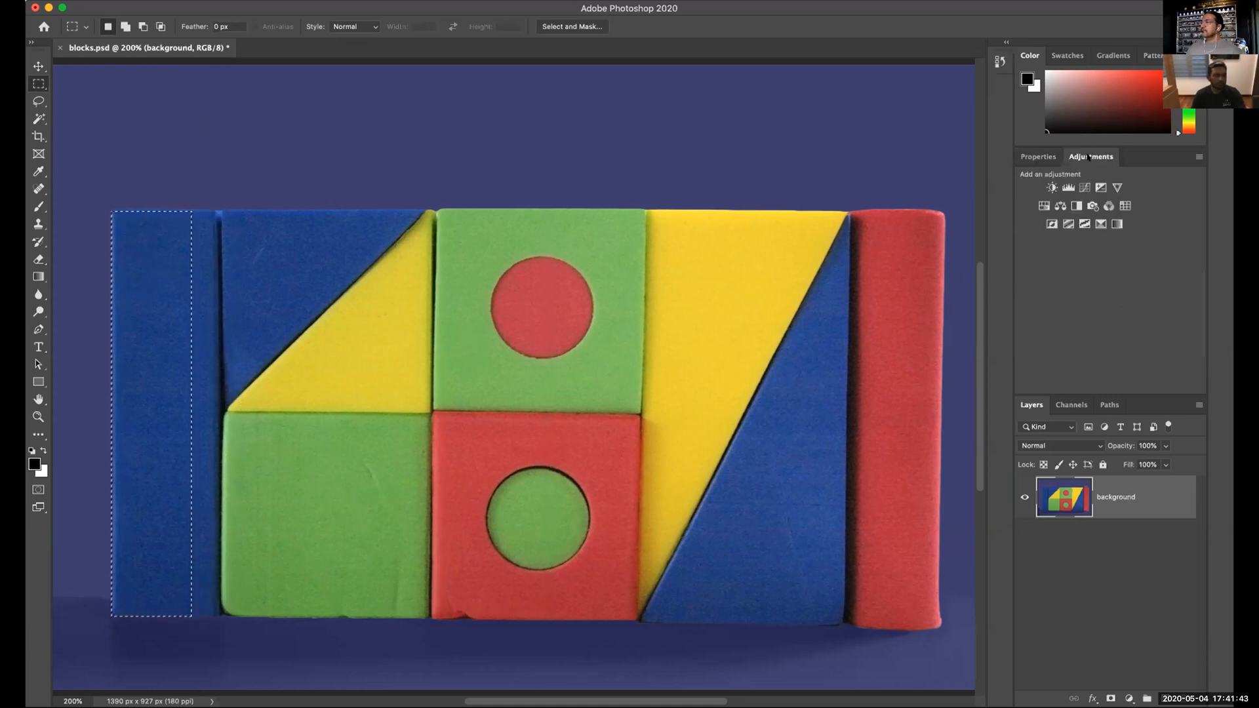
pyautogui.click(1025, 157)
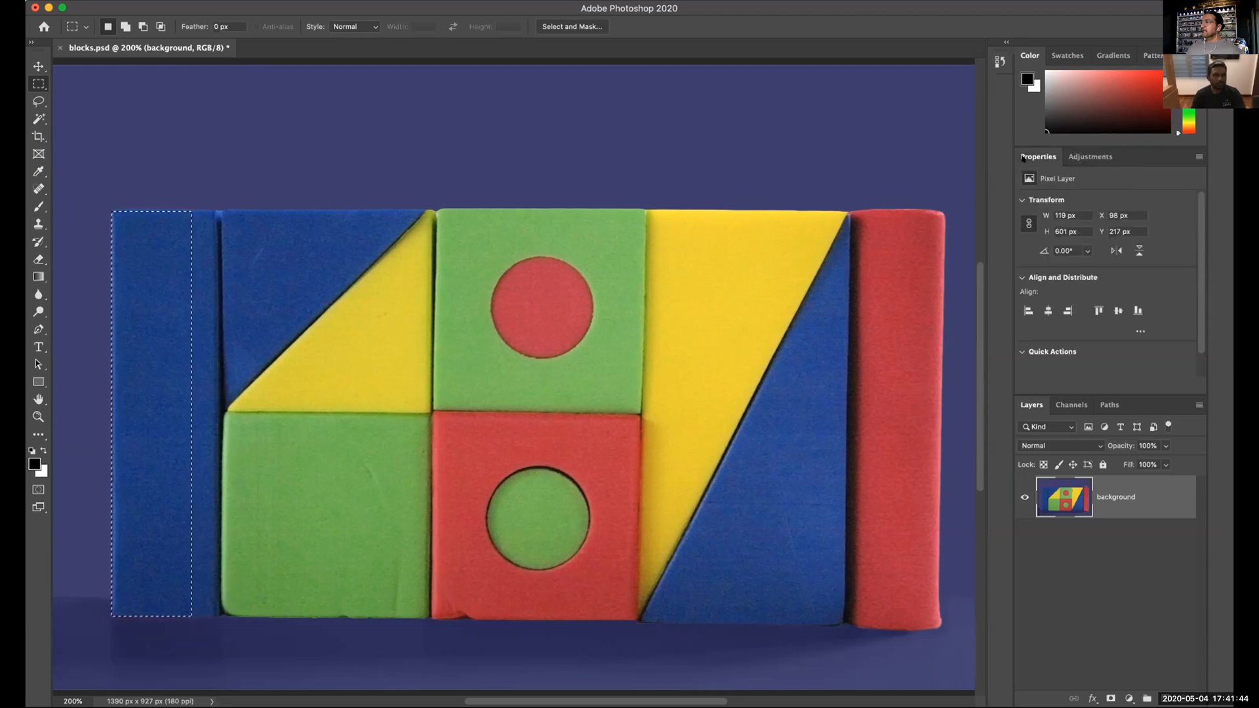
pyautogui.click(1021, 352)
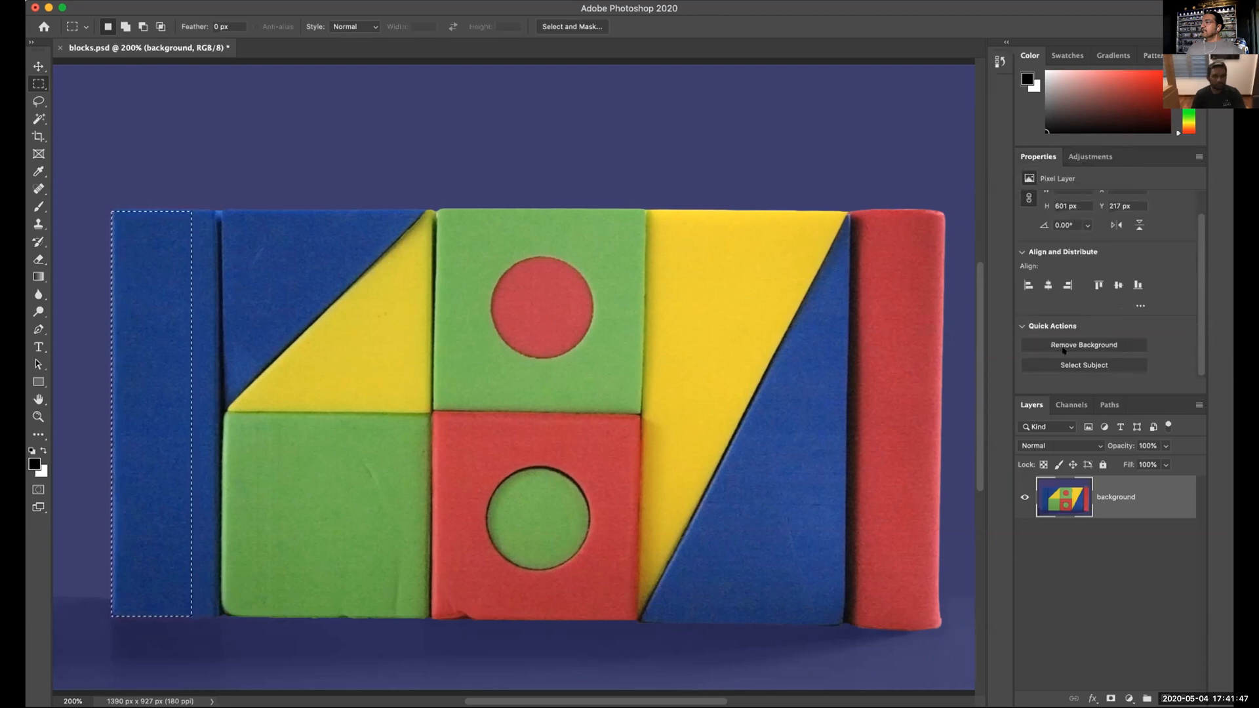
pyautogui.click(1049, 326)
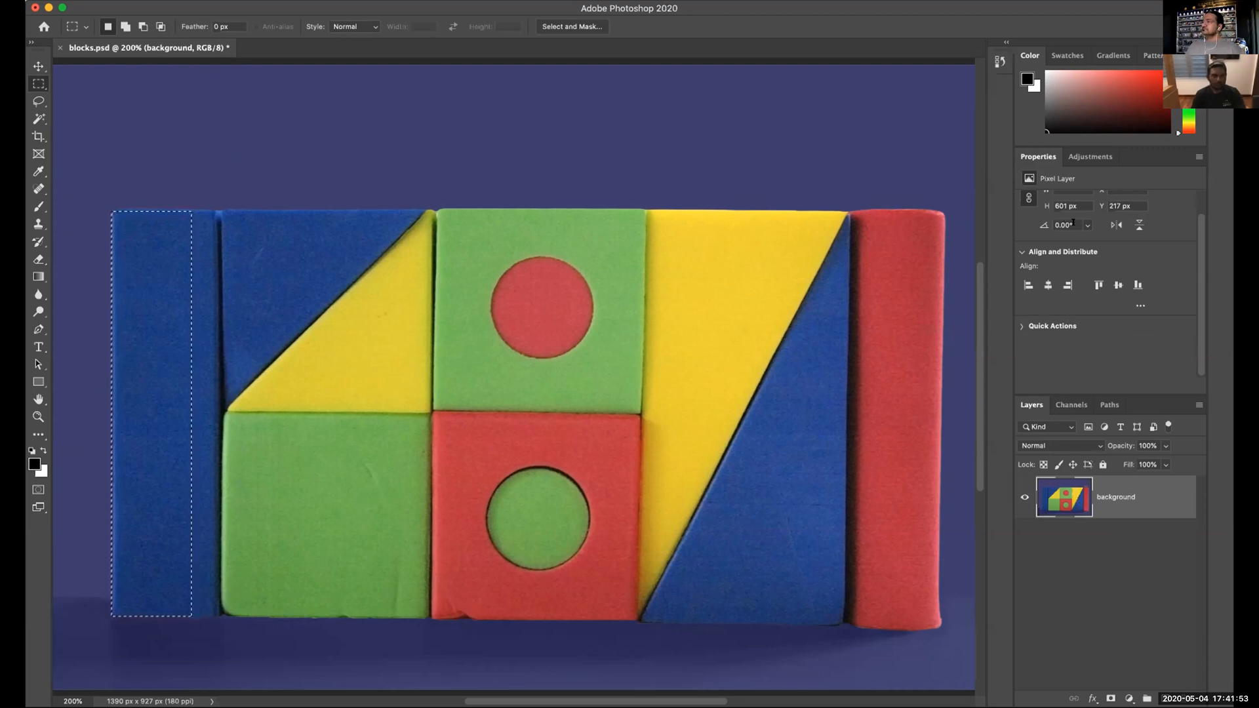
pyautogui.scroll(1, 1073, 223)
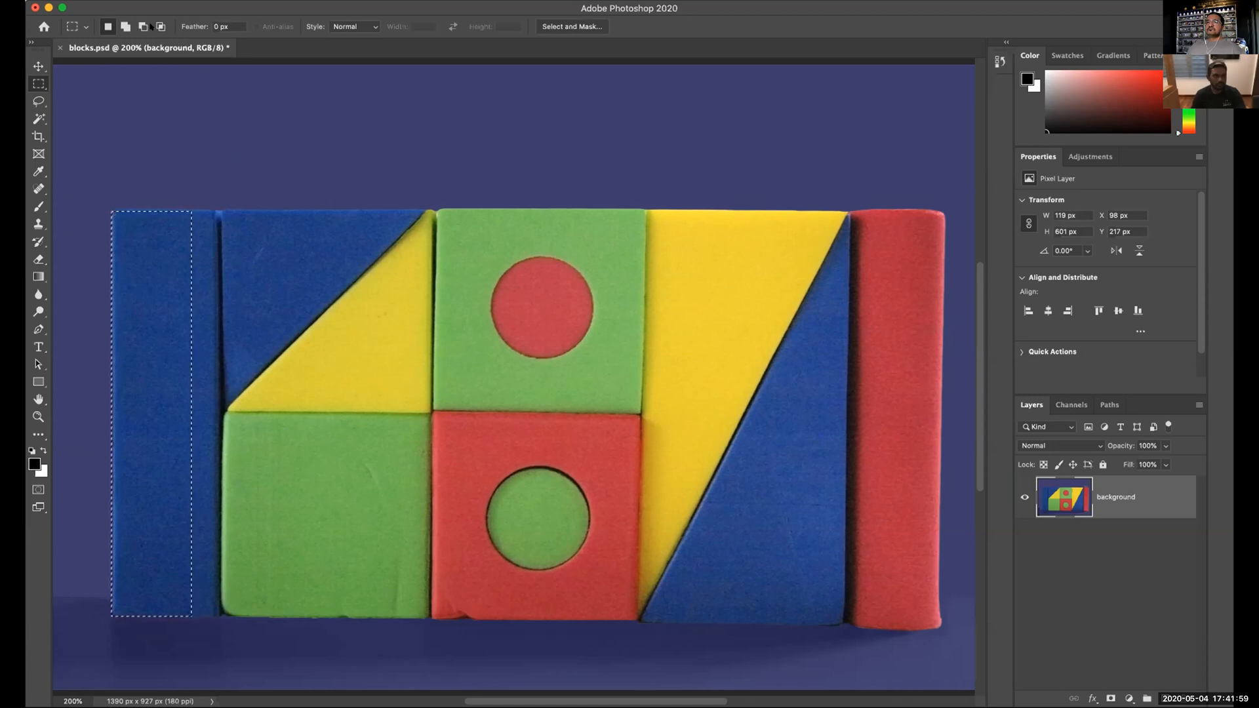
# Switch to the Move tool and show transform controls around the selected blue strip.
pyautogui.click(31, 61)
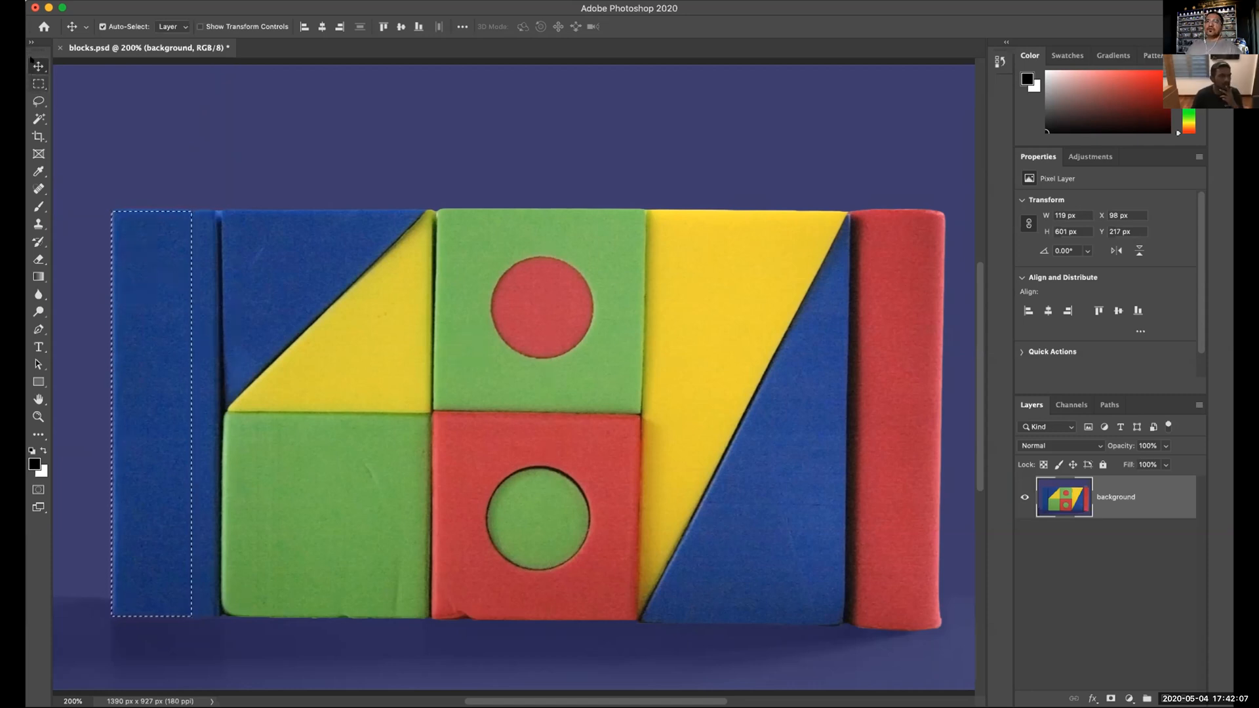
pyautogui.click(39, 84)
pyautogui.click(36, 65)
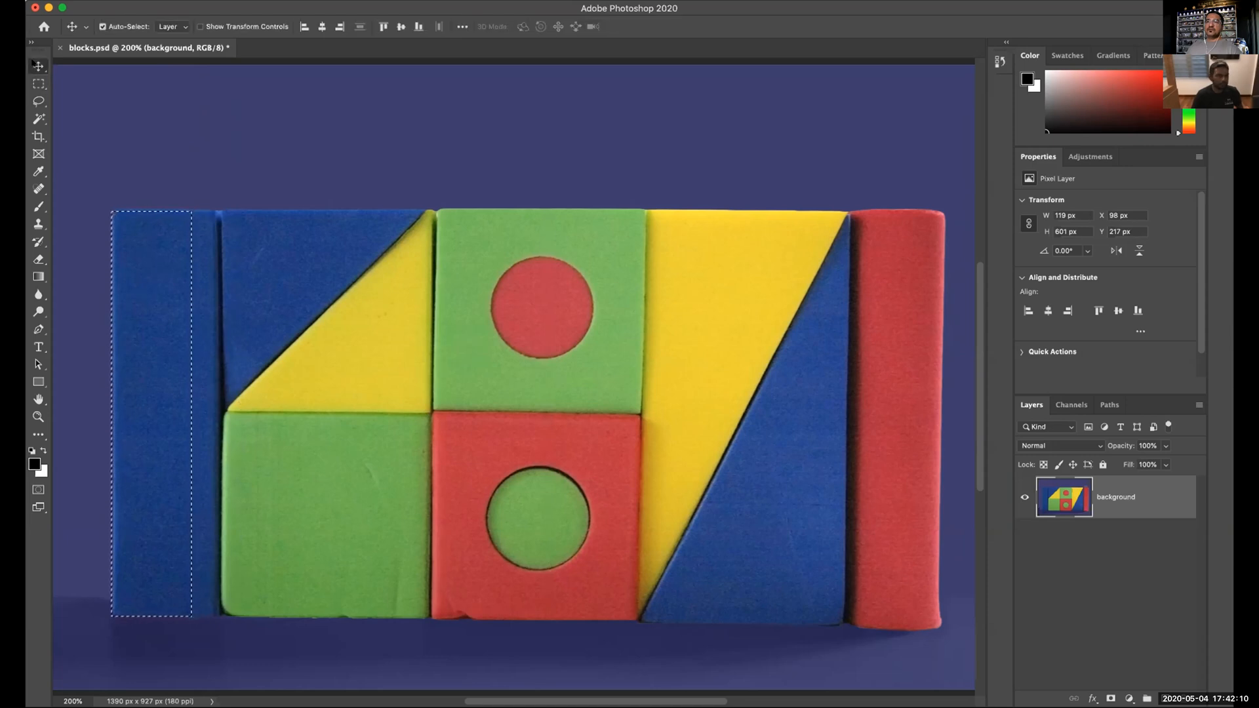
pyautogui.click(226, 26)
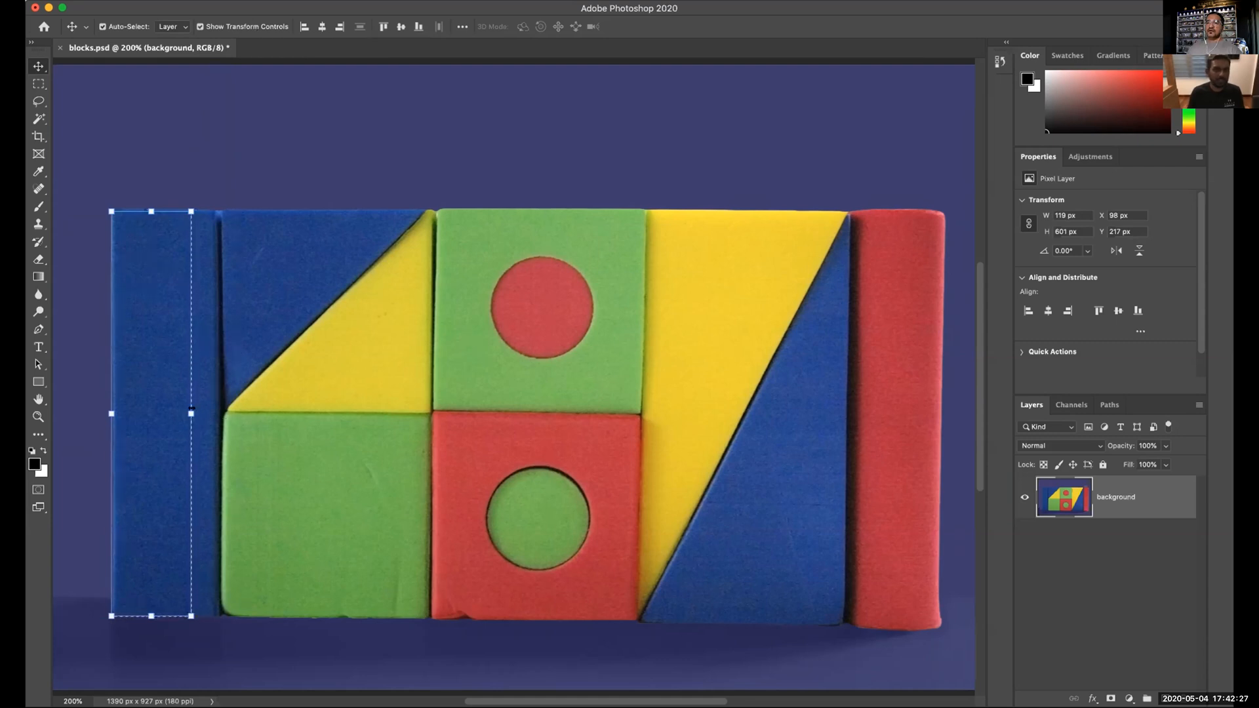
# Try to stretch the selected blue strip wider from its right edge with the transform controls, and undo the stretch.
pyautogui.moveTo(190, 414); pyautogui.dragTo(191, 414)
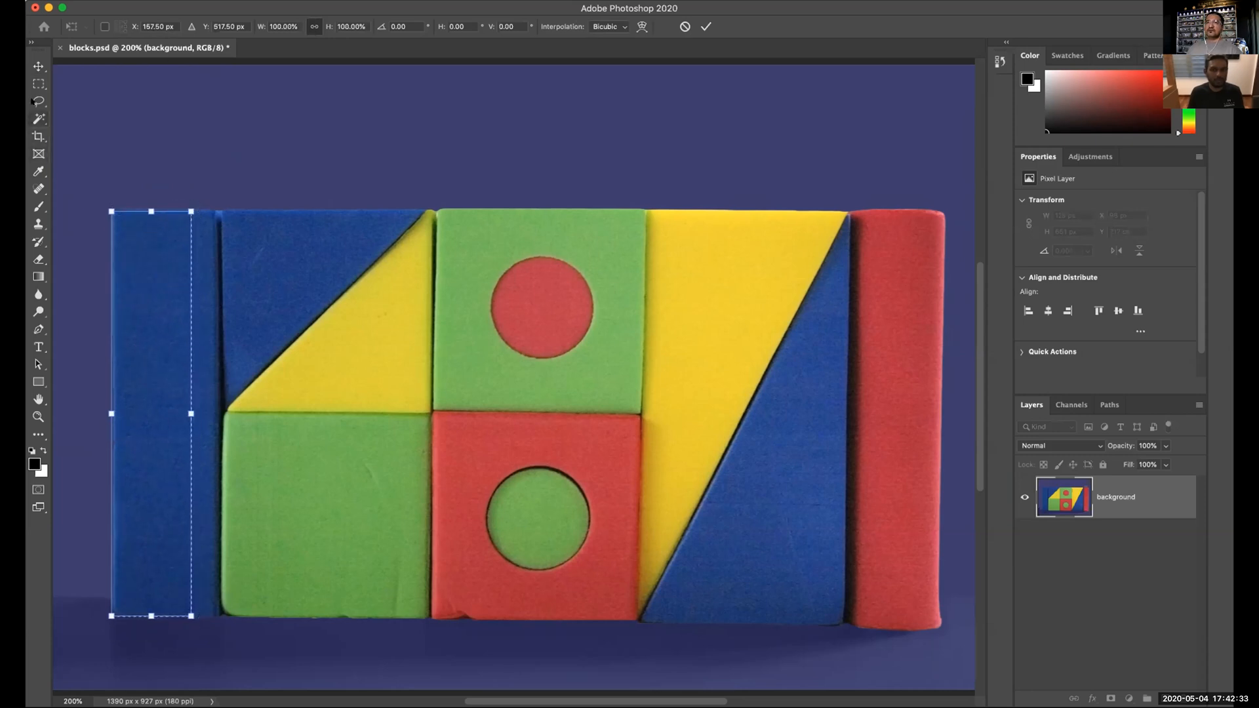
pyautogui.click(38, 66)
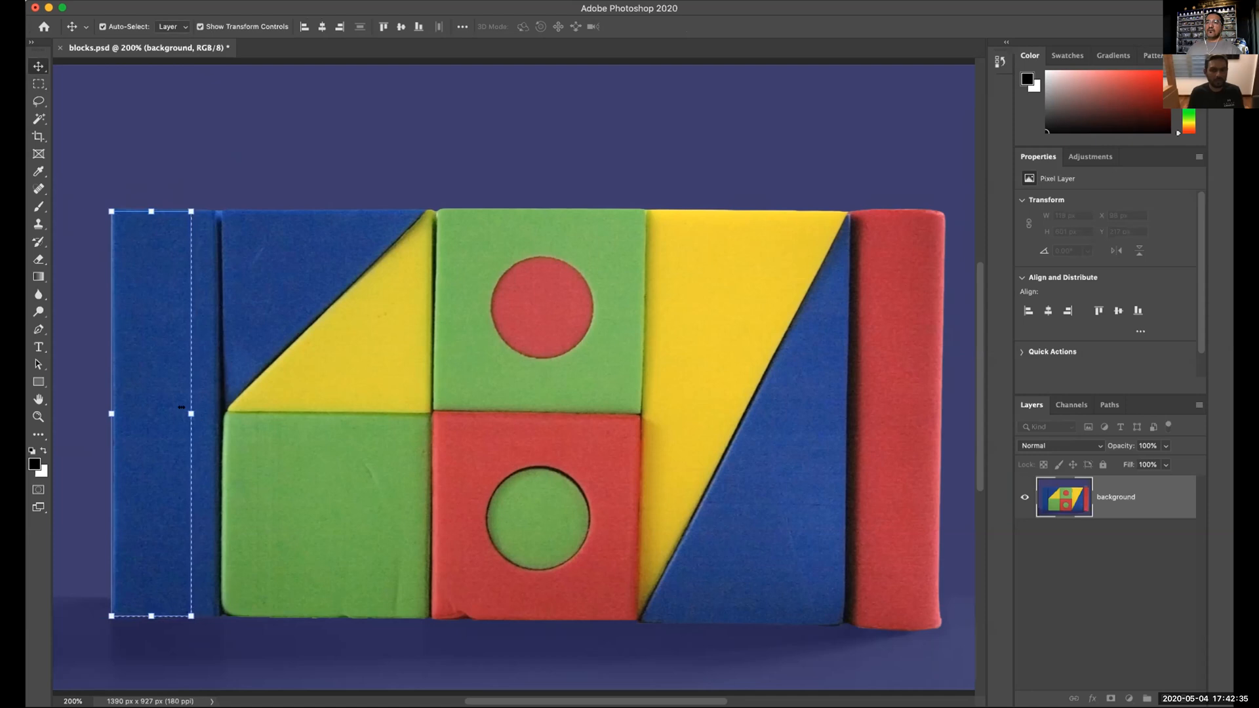
pyautogui.moveTo(191, 413); pyautogui.dragTo(212, 414)
pyautogui.hotkey('ctrl', 'z')
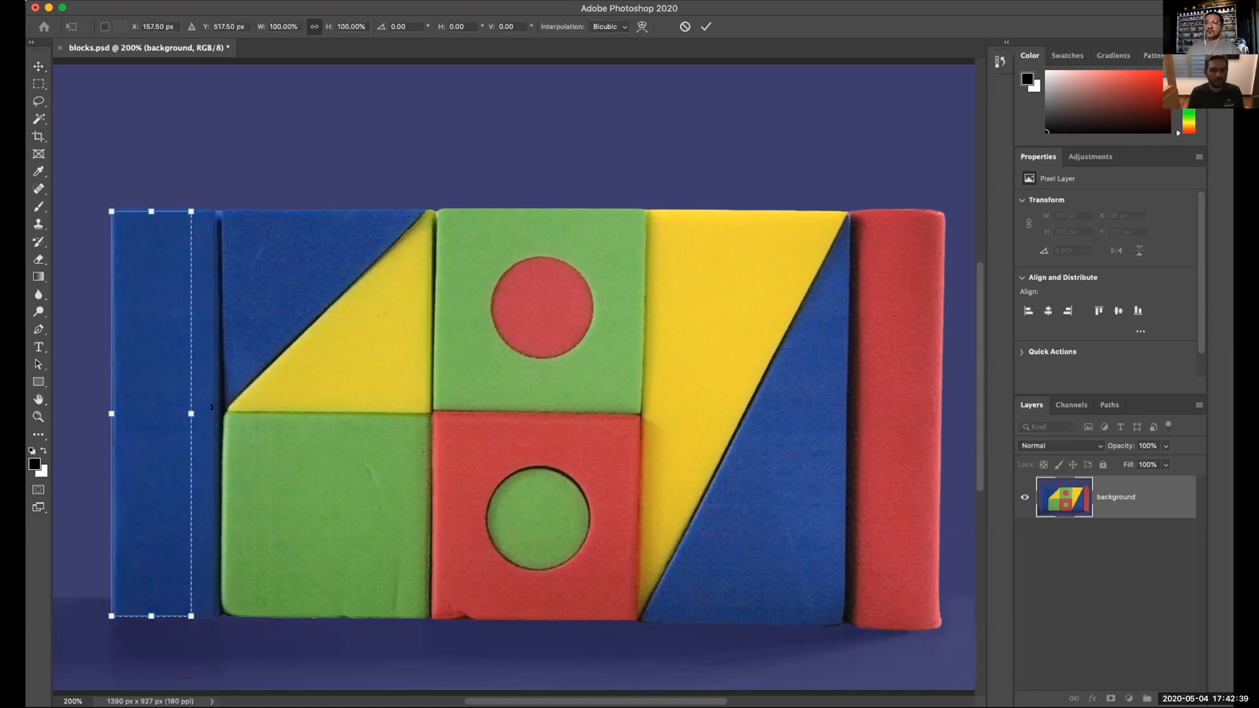
# Cancel the pending transform and toggle the transform controls around the selected blue strip off and on.
pyautogui.click(684, 26)
pyautogui.click(200, 27)
pyautogui.click(200, 27)
pyautogui.click(200, 27)
pyautogui.click(200, 26)
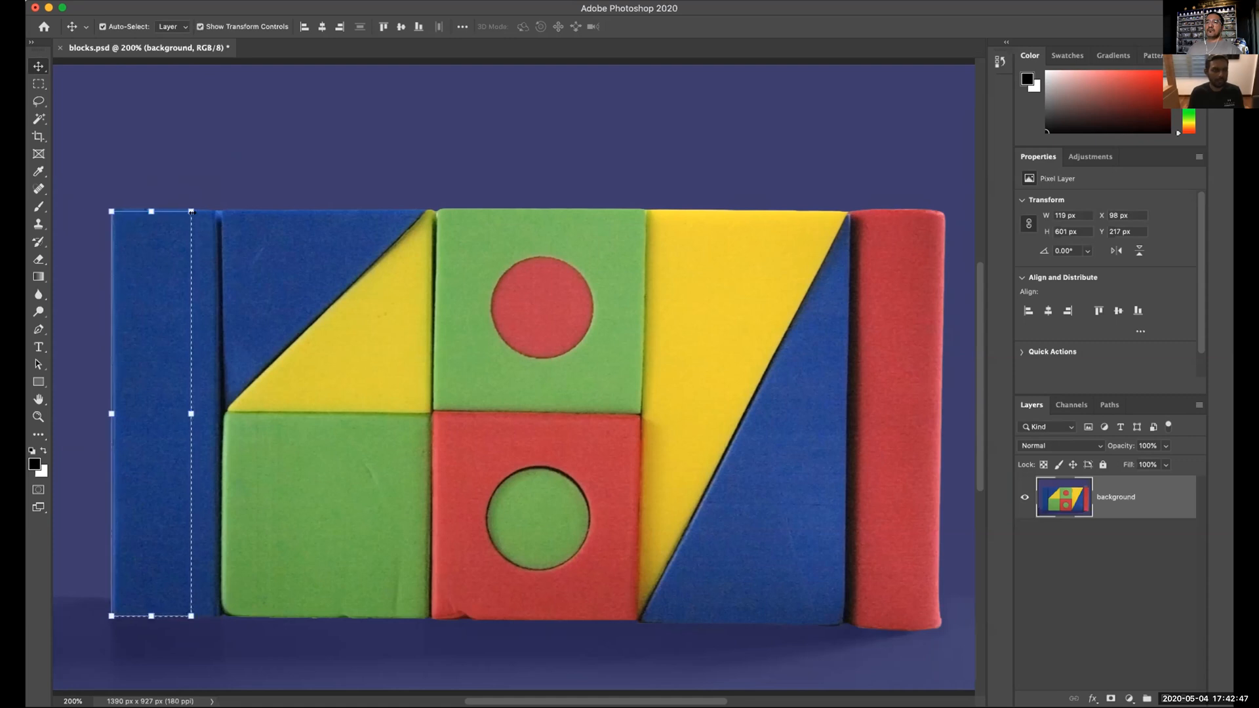
# Try to scale the selected blue strip from its upper-right corner, and undo the scaling.
pyautogui.moveTo(192, 211); pyautogui.dragTo(207, 264)
pyautogui.press('super+z')
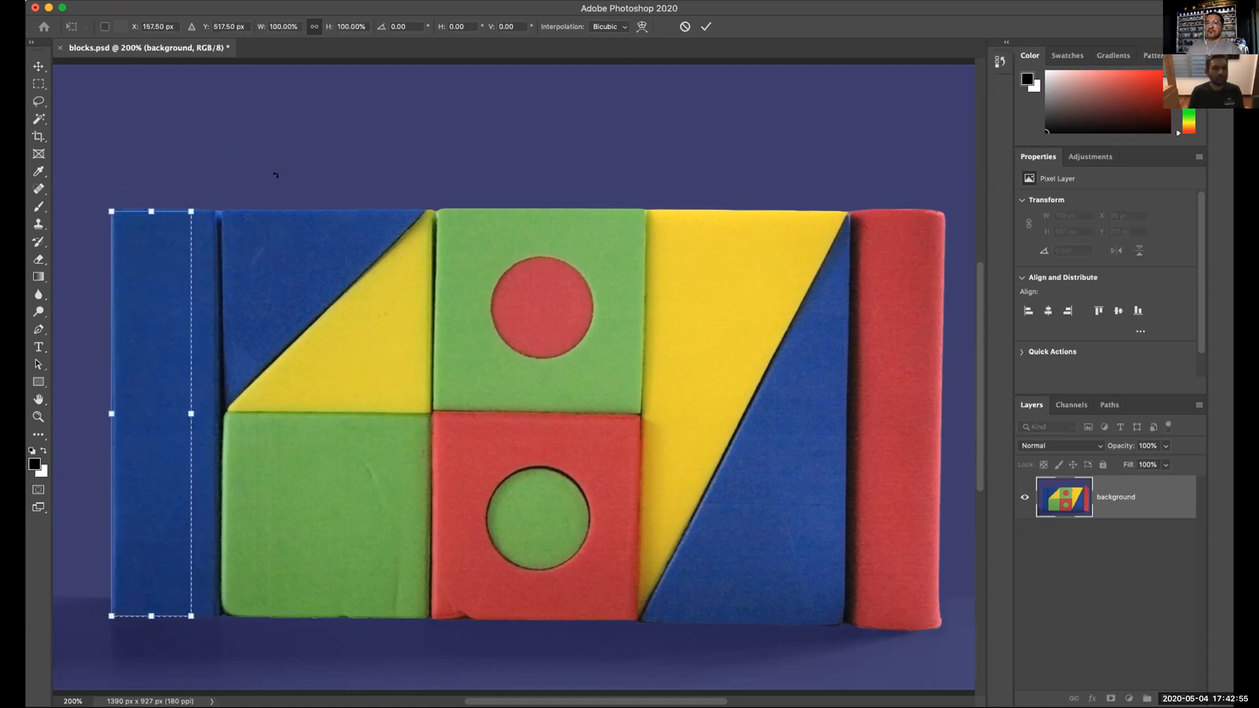
pyautogui.press('Return')
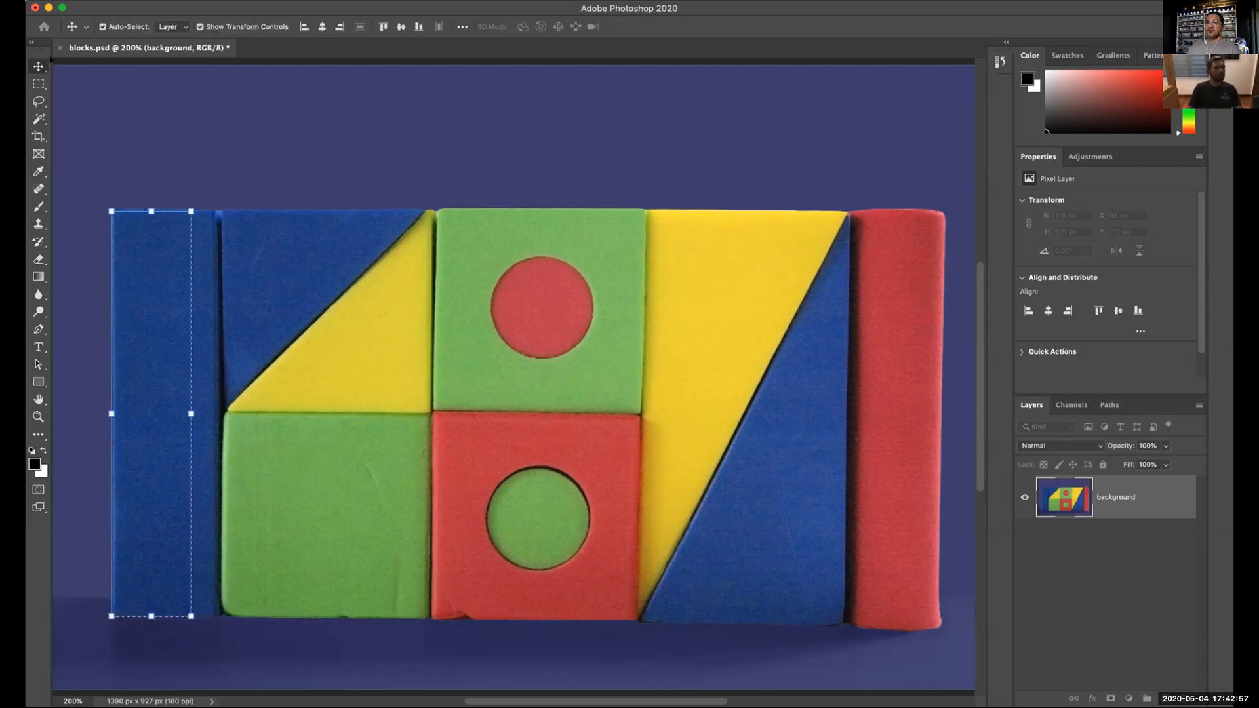
# Hide the transform controls and switch to the Rectangular Marquee tool.
pyautogui.click(200, 27)
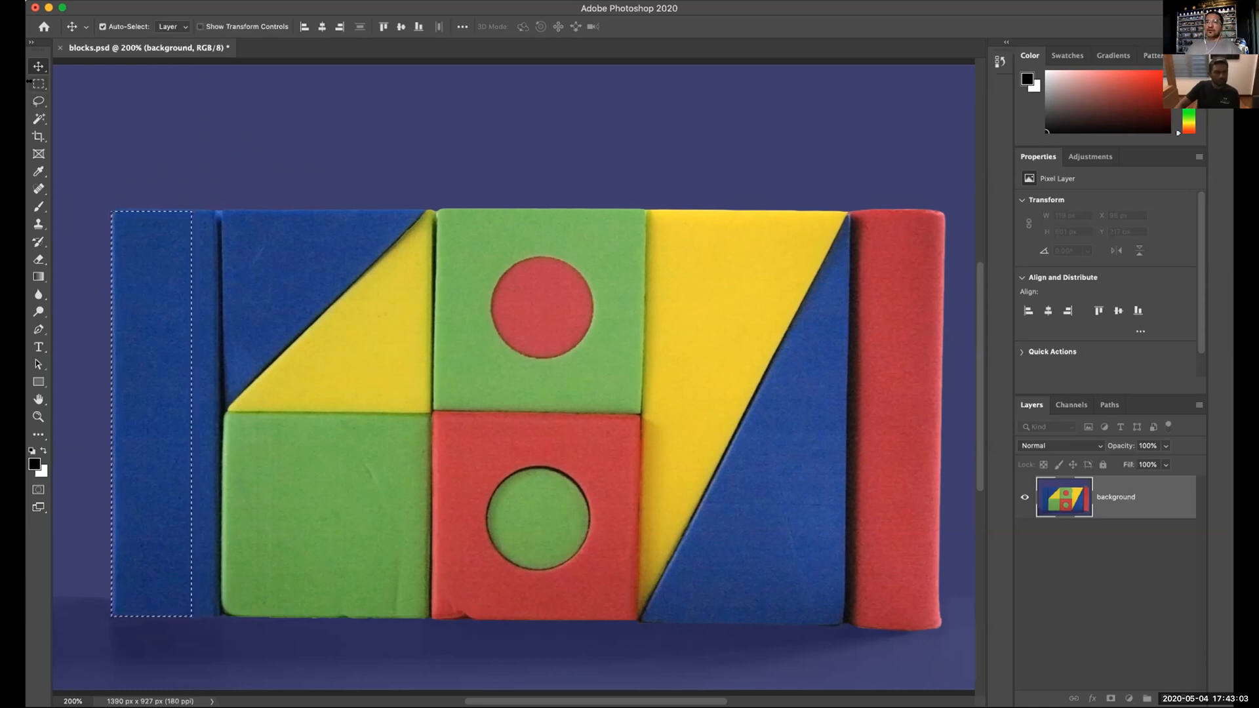
pyautogui.click(39, 85)
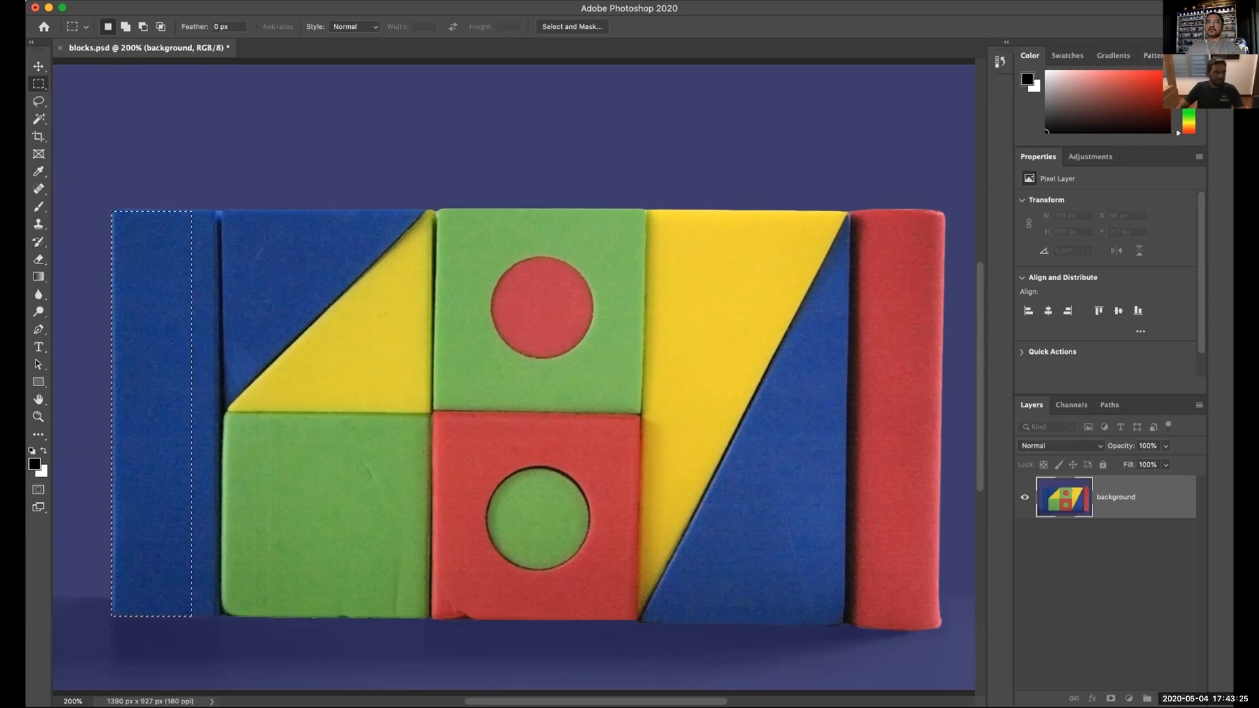
# Free-transform the selected blue strip to about 133% width at nearly its original height, undoing a proportional scaling attempt along the way.
pyautogui.press('super+t')
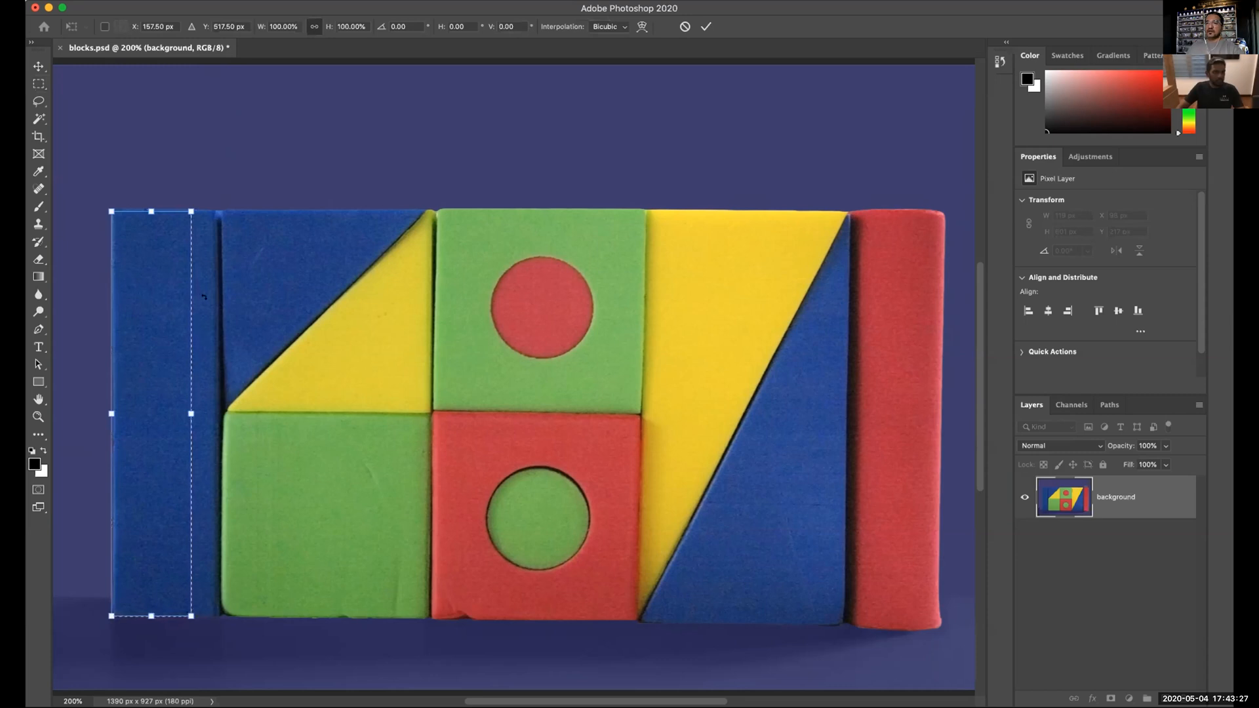
pyautogui.moveTo(184, 406); pyautogui.dragTo(217, 407)
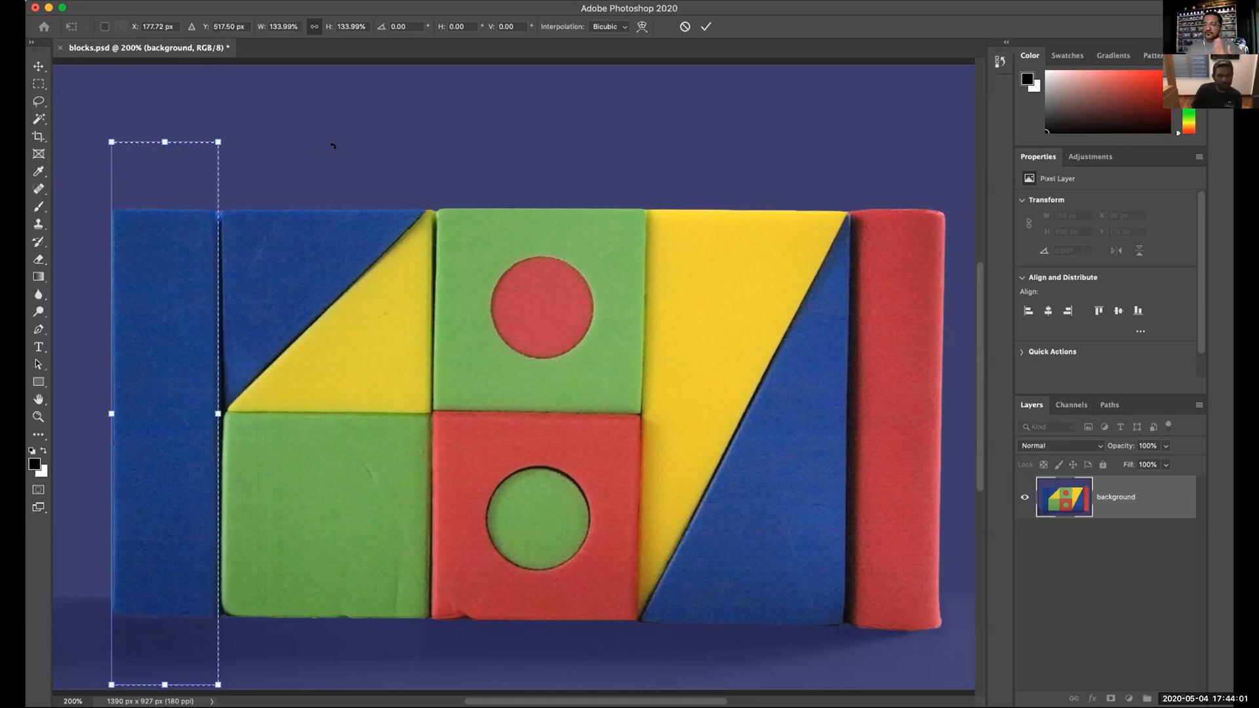
pyautogui.press('super+z')
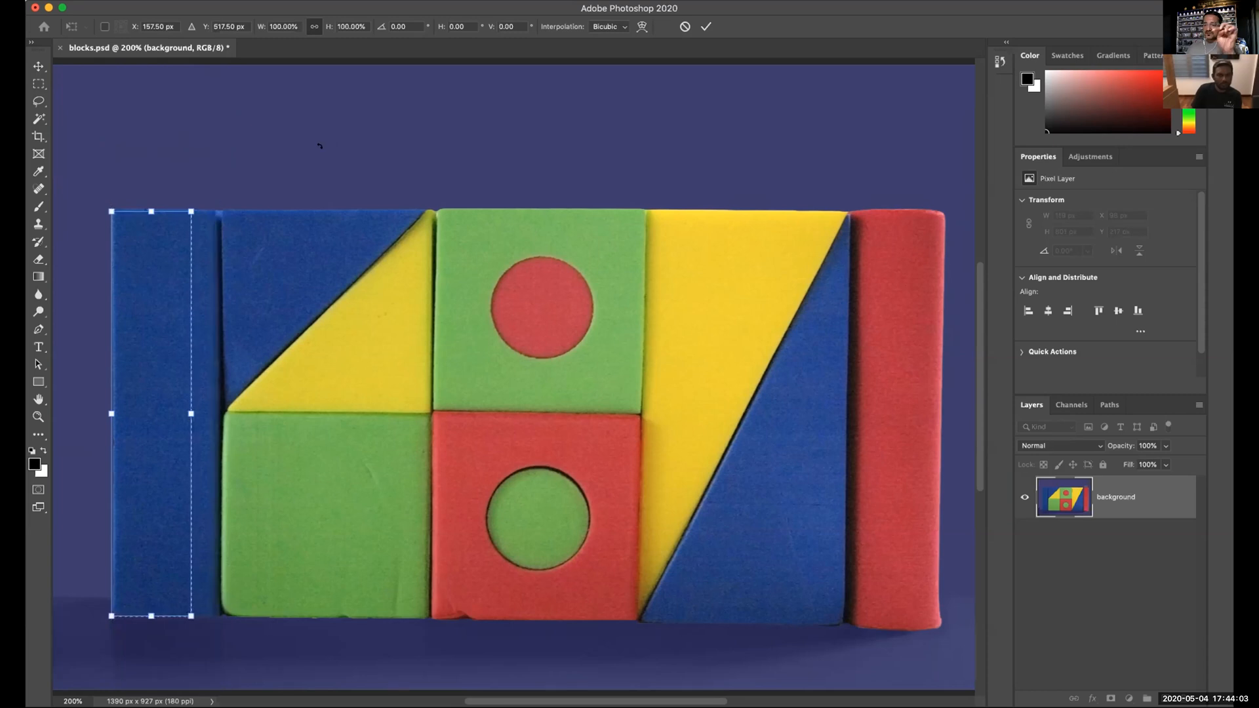
pyautogui.moveTo(181, 414); pyautogui.dragTo(206, 413)
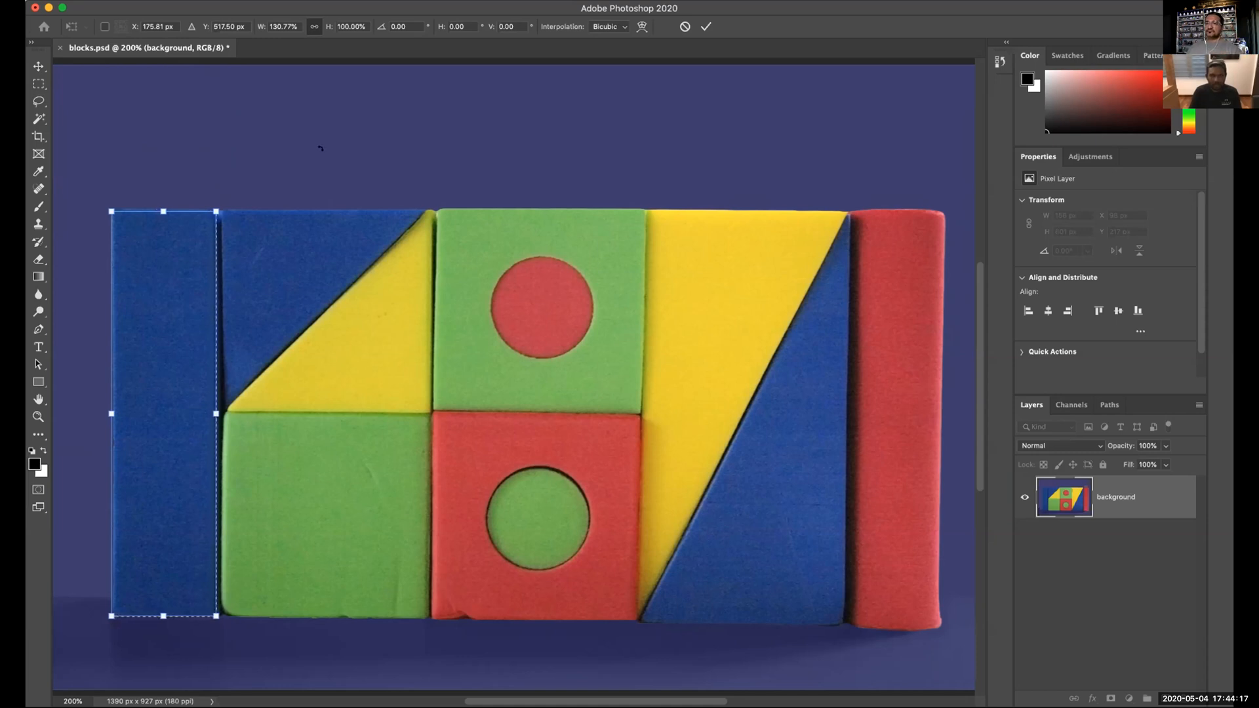
pyautogui.moveTo(114, 407)
pyautogui.mouseDown()
pyautogui.moveTo(161, 417)
pyautogui.moveTo(113, 414)
pyautogui.mouseUp()
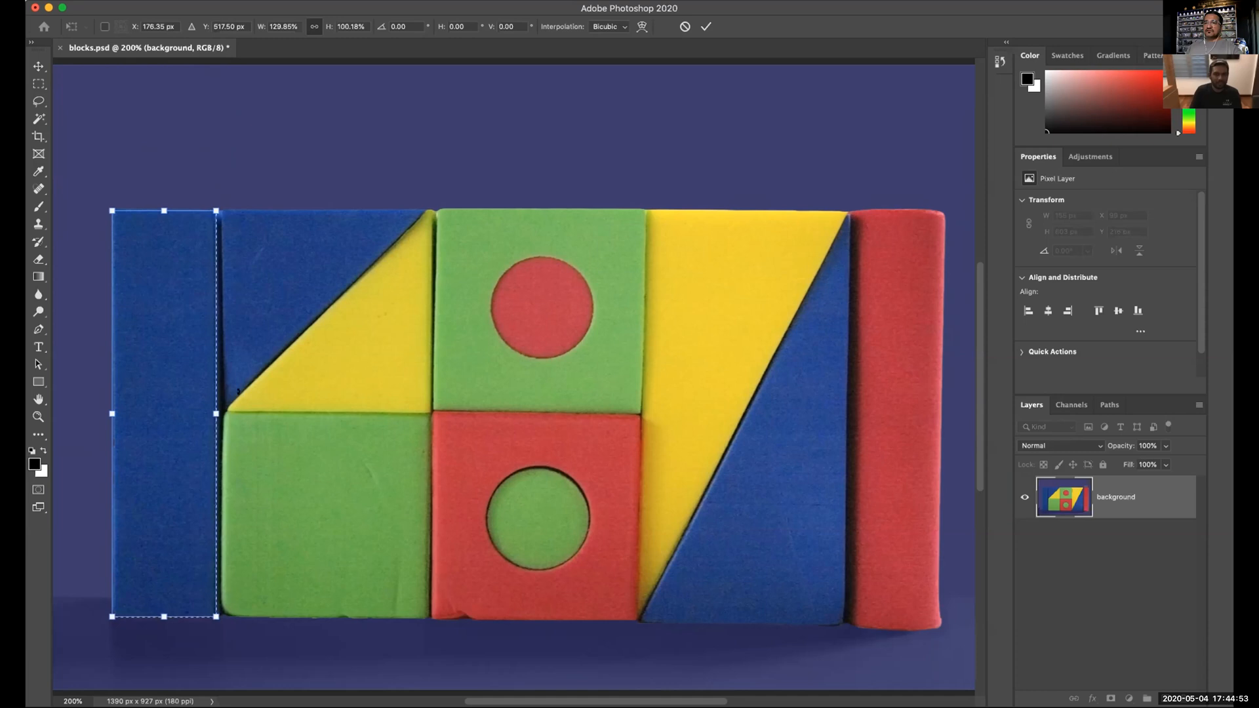
pyautogui.moveTo(206, 406)
pyautogui.mouseDown()
pyautogui.moveTo(178, 410)
pyautogui.moveTo(212, 417)
pyautogui.mouseUp()
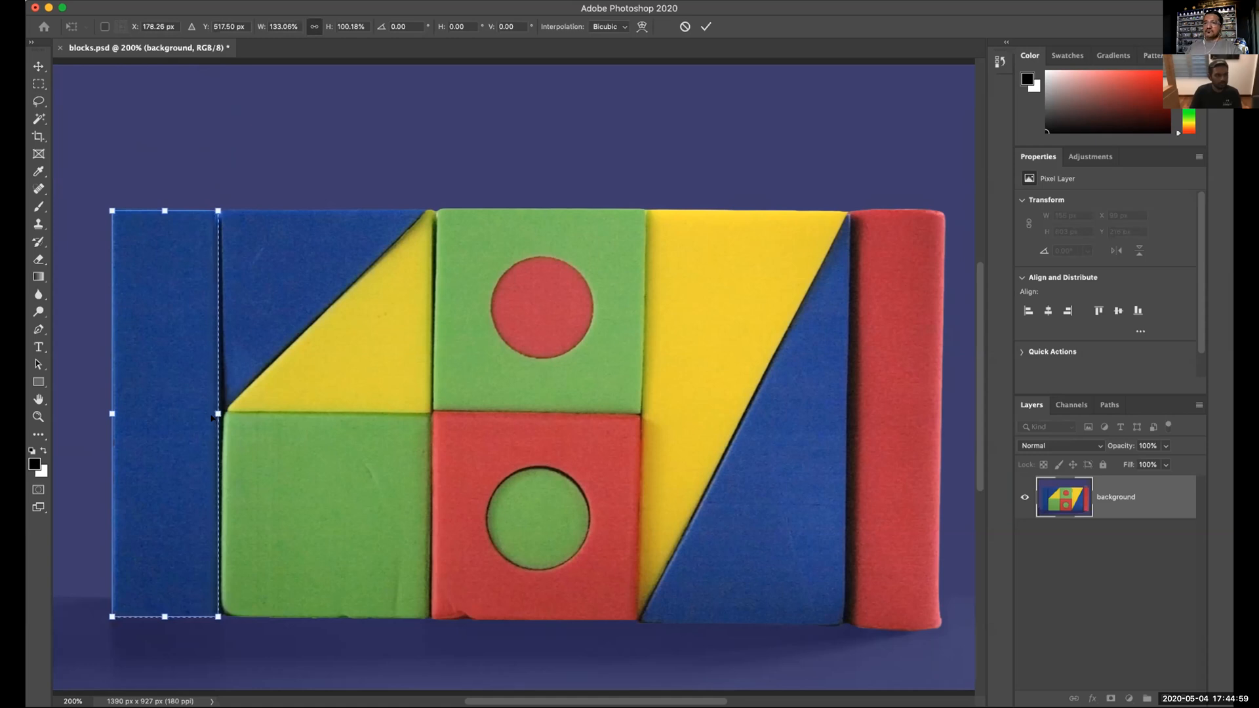
pyautogui.press('Return')
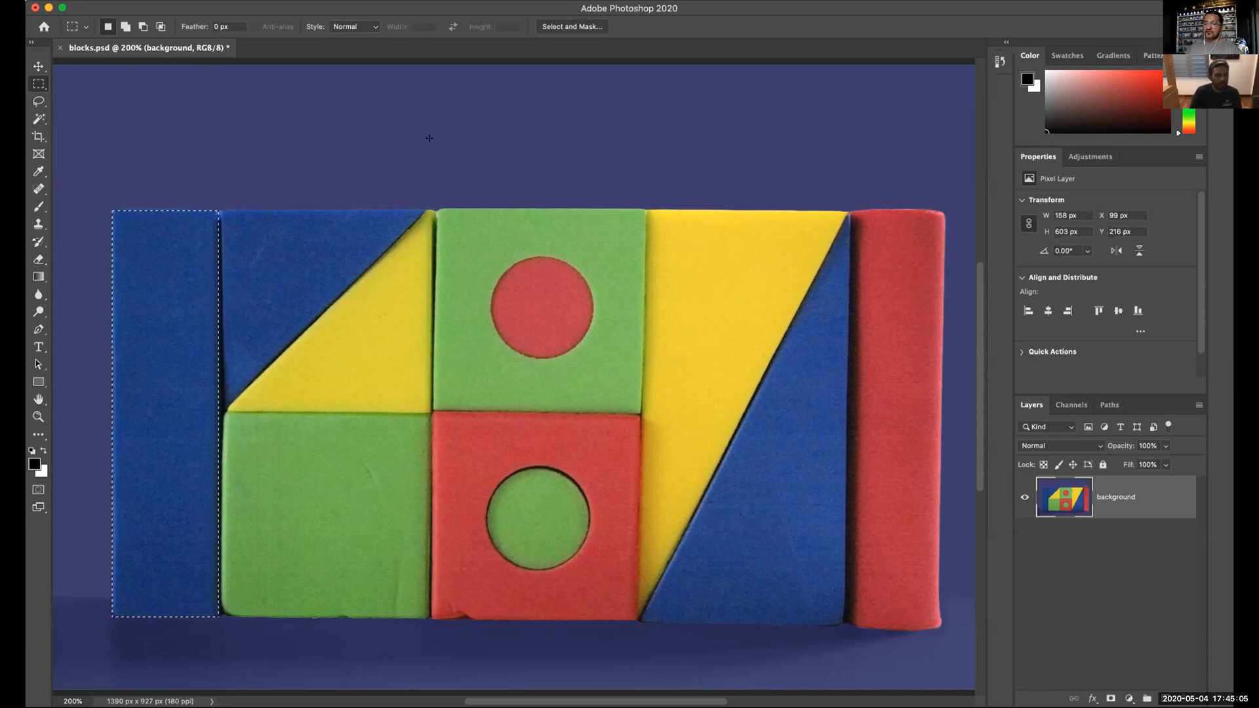
# Reselect the far-left blue block with a rectangle of about 159 by 601 px, and replace it with a narrower one of about 95 by 603 px.
pyautogui.press('super+d')
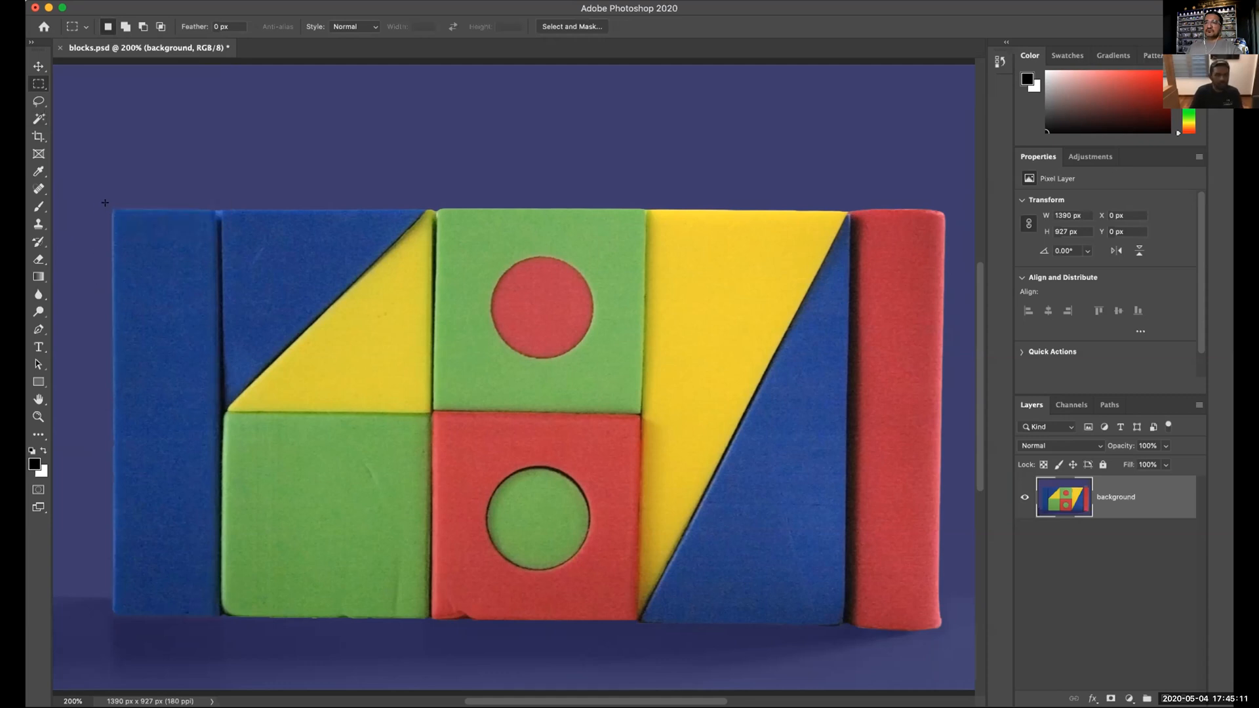
pyautogui.moveTo(112, 210); pyautogui.dragTo(219, 614)
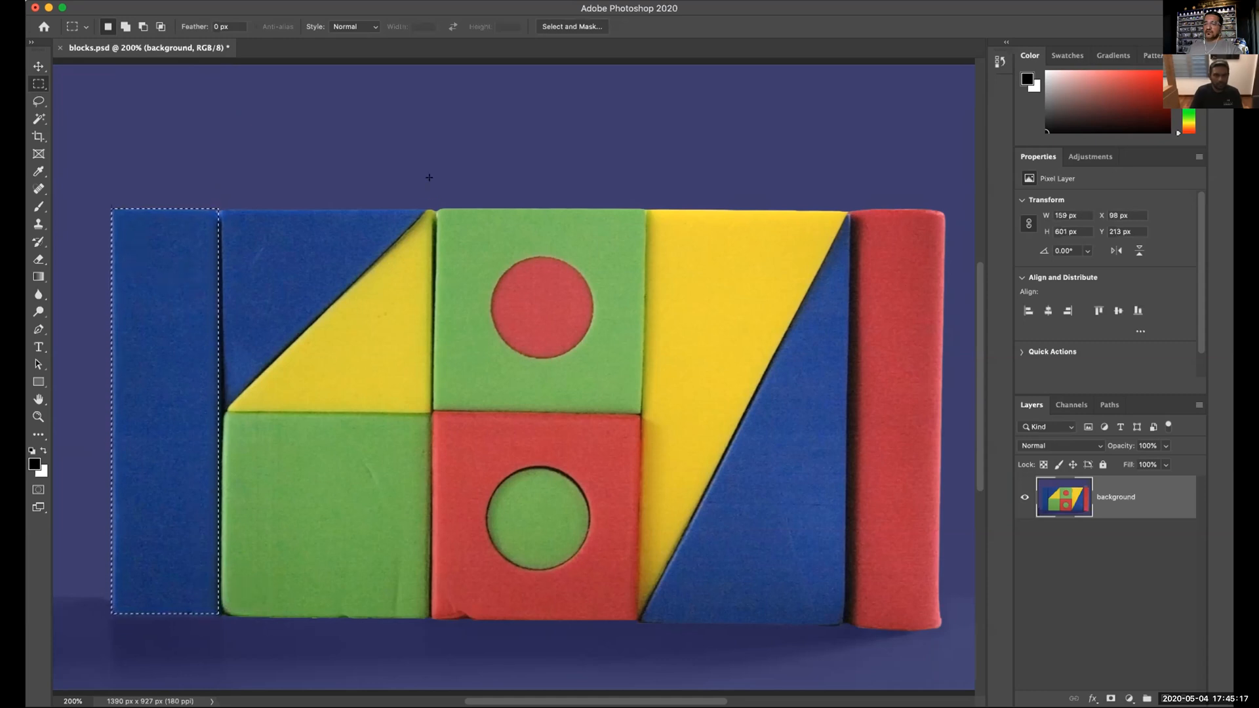
pyautogui.click(161, 192)
pyautogui.moveTo(106, 205); pyautogui.dragTo(171, 613)
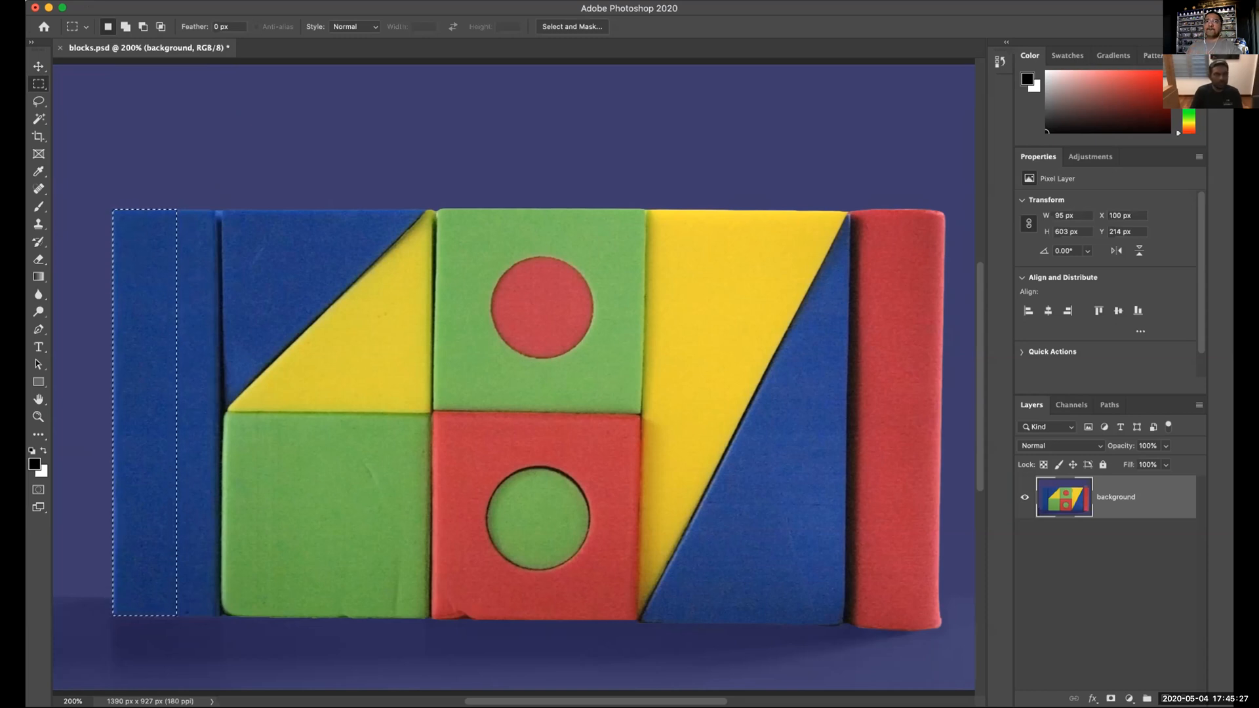
# Free-transform the selected strip's right side outwards to about 165% width, keeping its height at 100%.
pyautogui.hotkey('ctrl', 't')
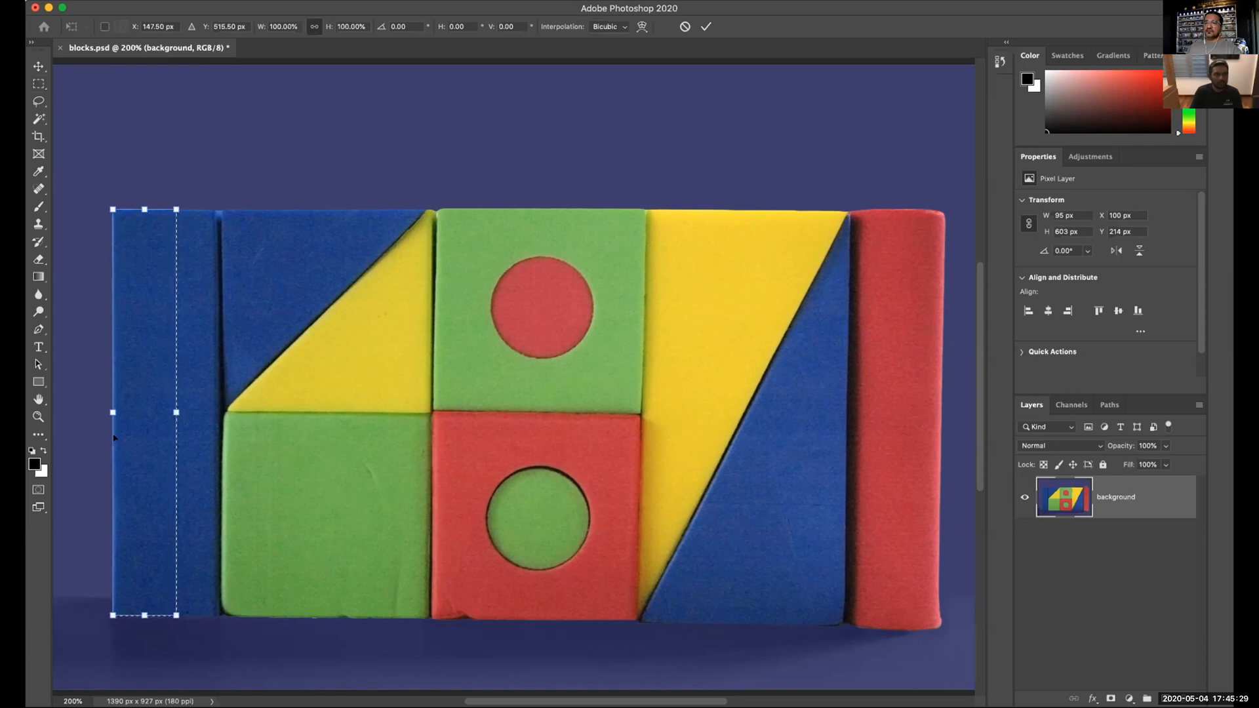
pyautogui.moveTo(176, 412); pyautogui.dragTo(212, 412)
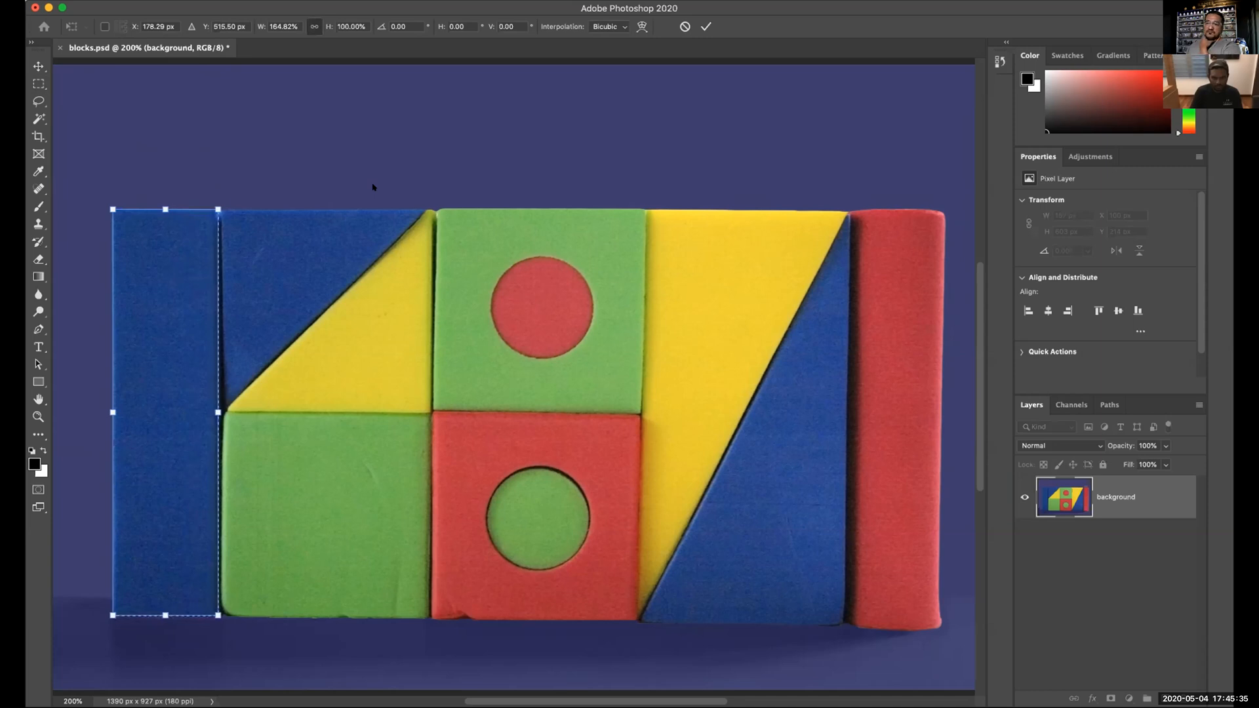
pyautogui.press('Return')
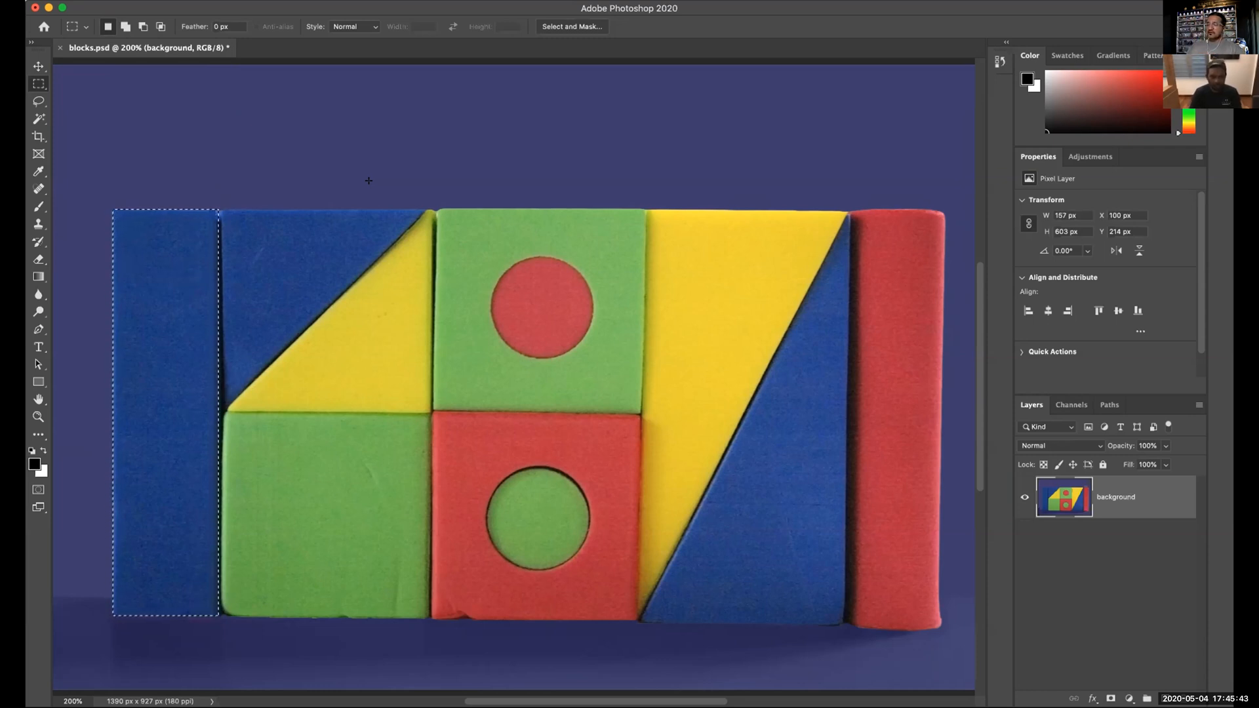
# Repeatedly clear the selected far-left blue block to transparency and undo it, switching the layer's full lock on and off in between.
pyautogui.press('Delete')
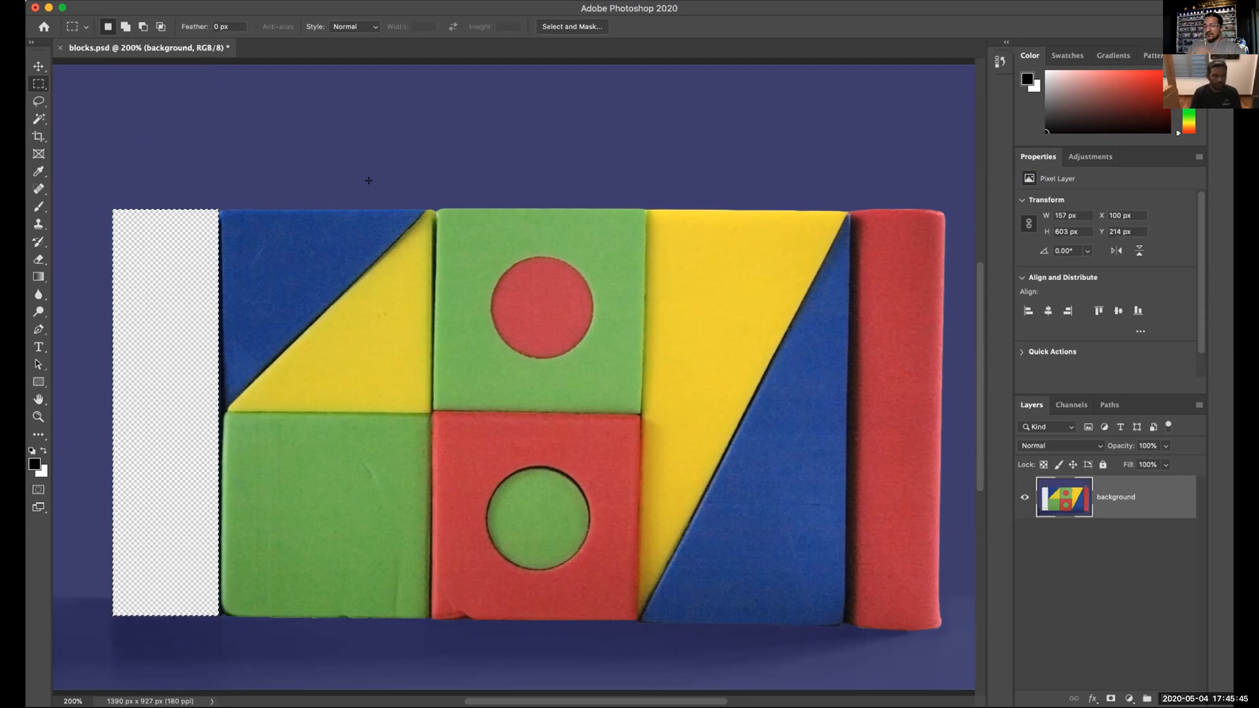
pyautogui.press('super+z')
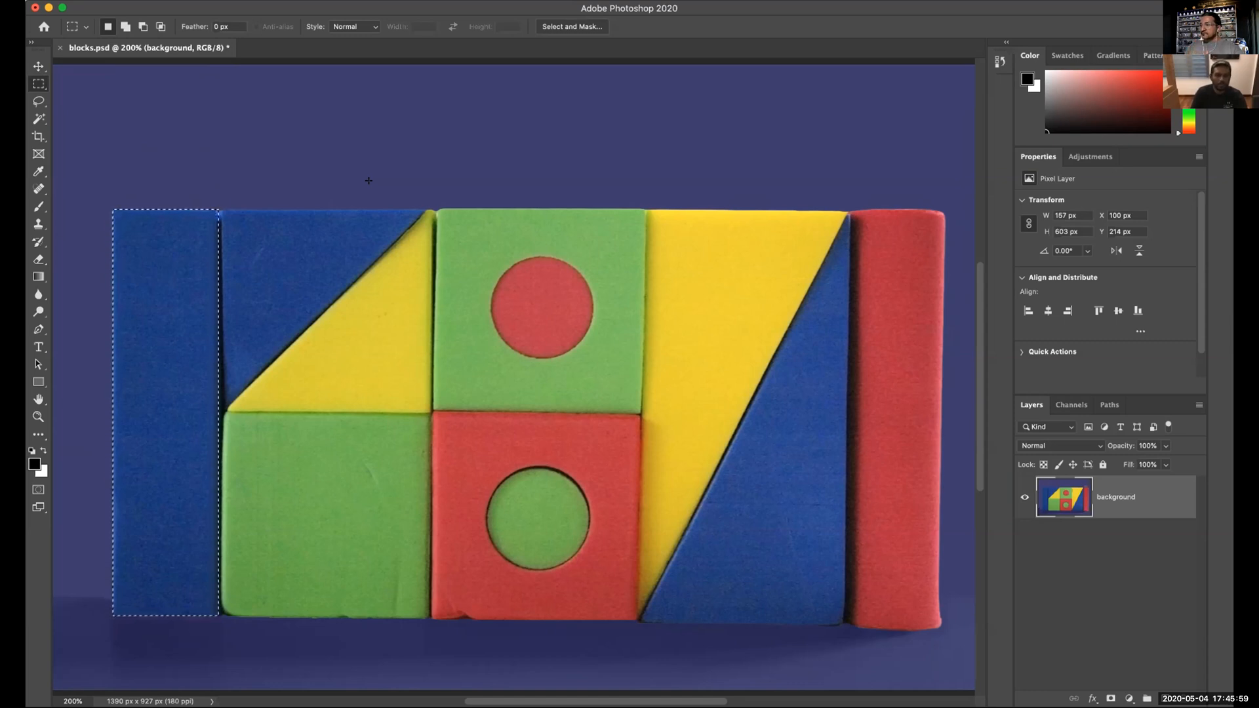
pyautogui.press('Delete')
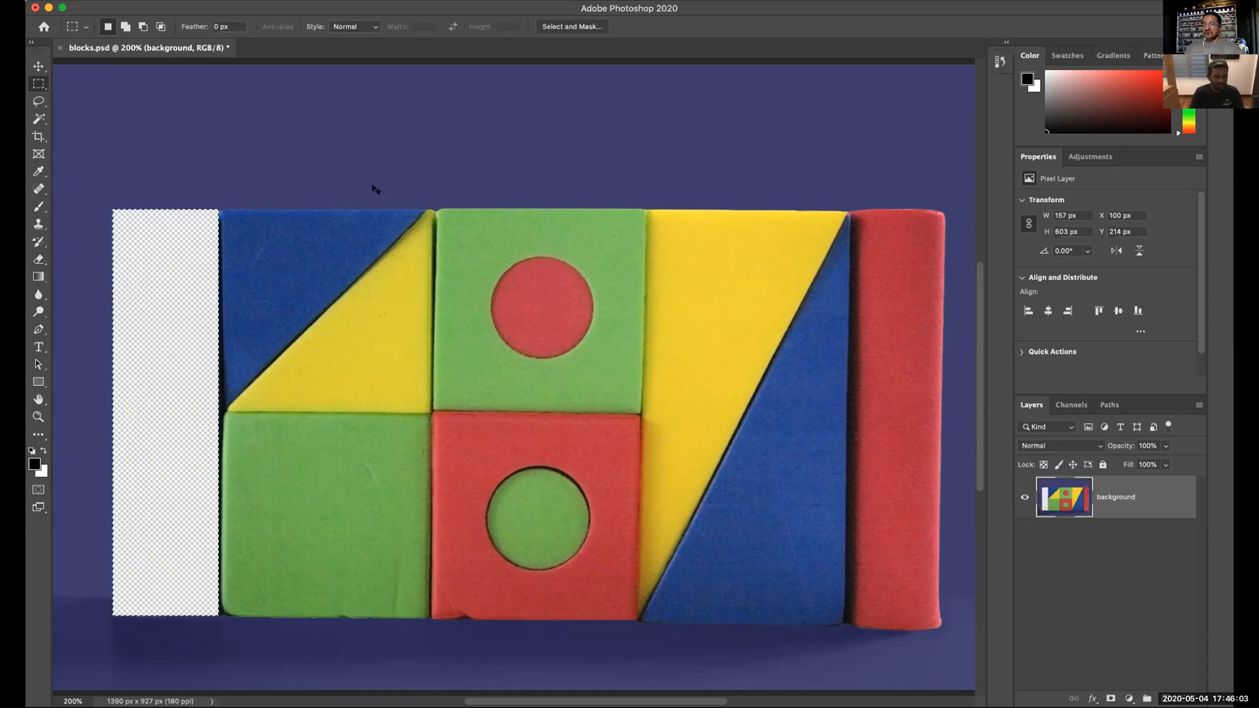
pyautogui.hotkey('ctrl', 'z')
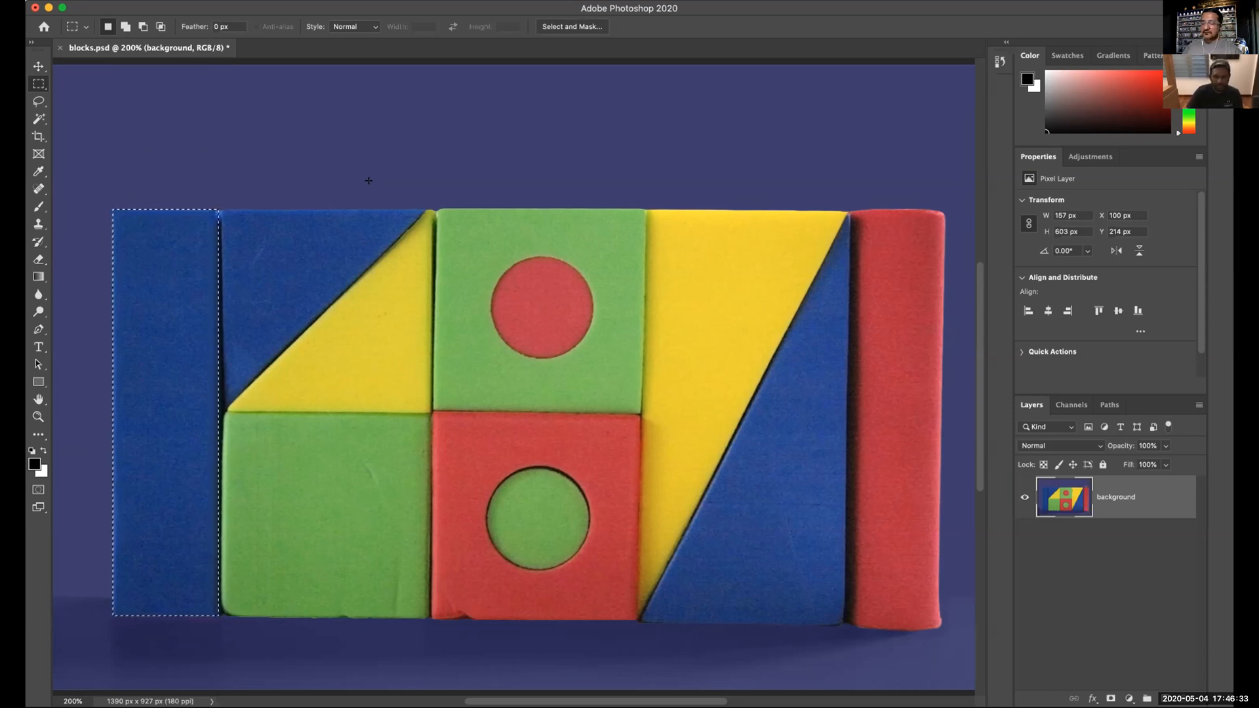
pyautogui.press('Delete')
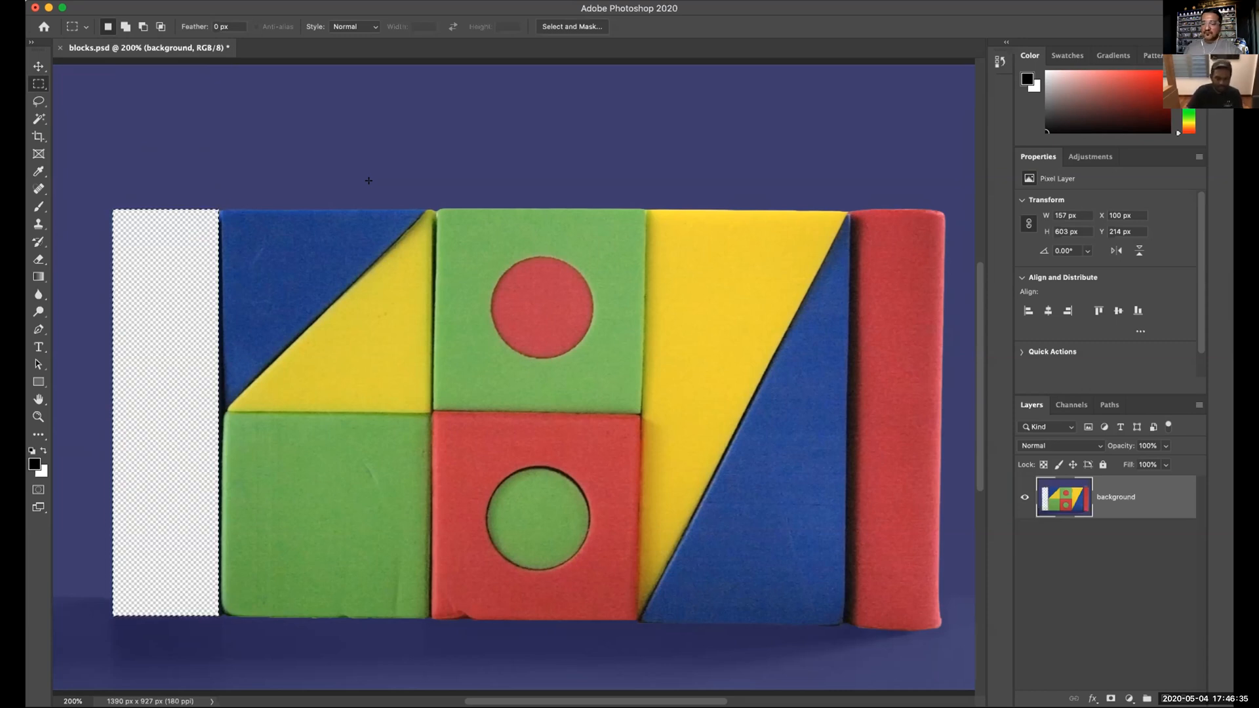
pyautogui.press('super+z')
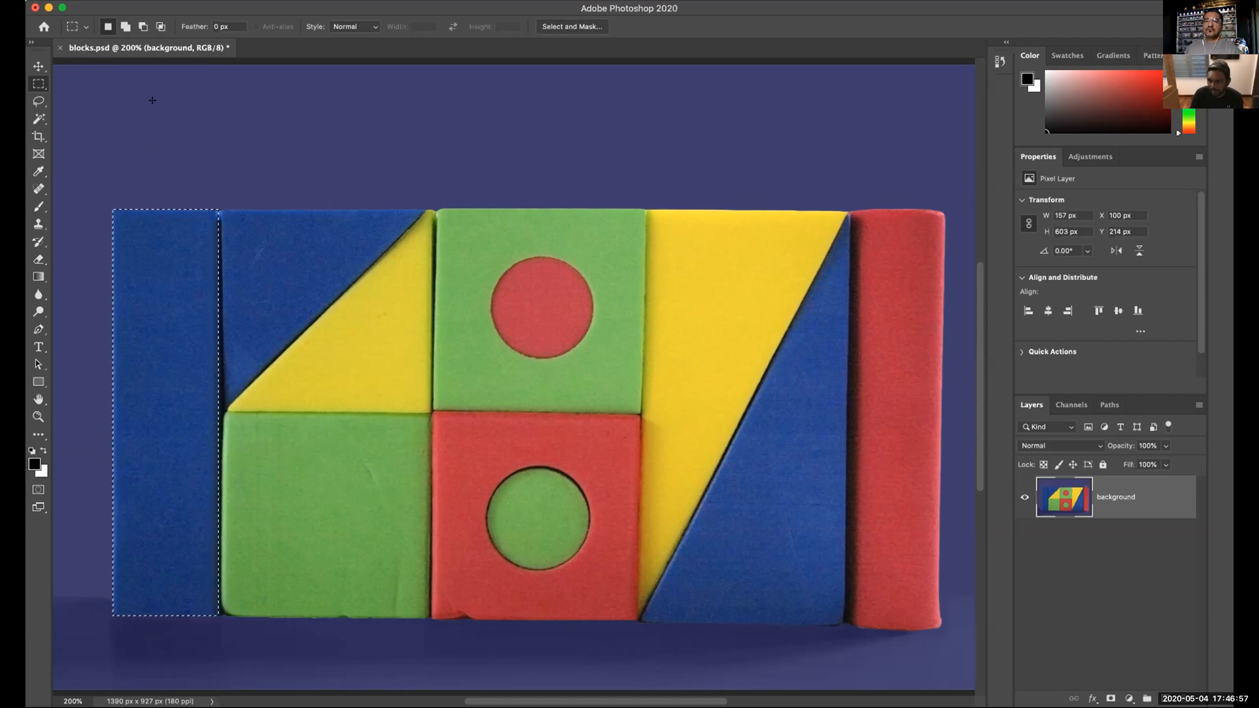
pyautogui.click(1102, 465)
pyautogui.click(1102, 465)
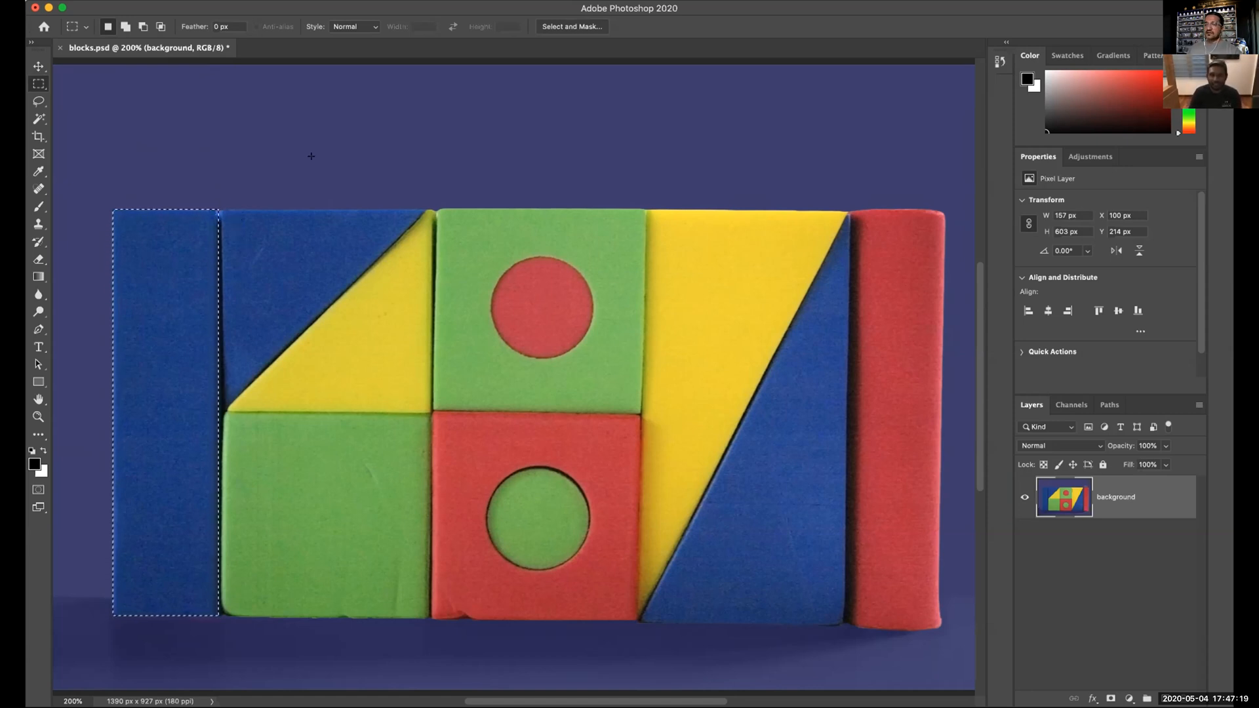
pyautogui.press('Delete')
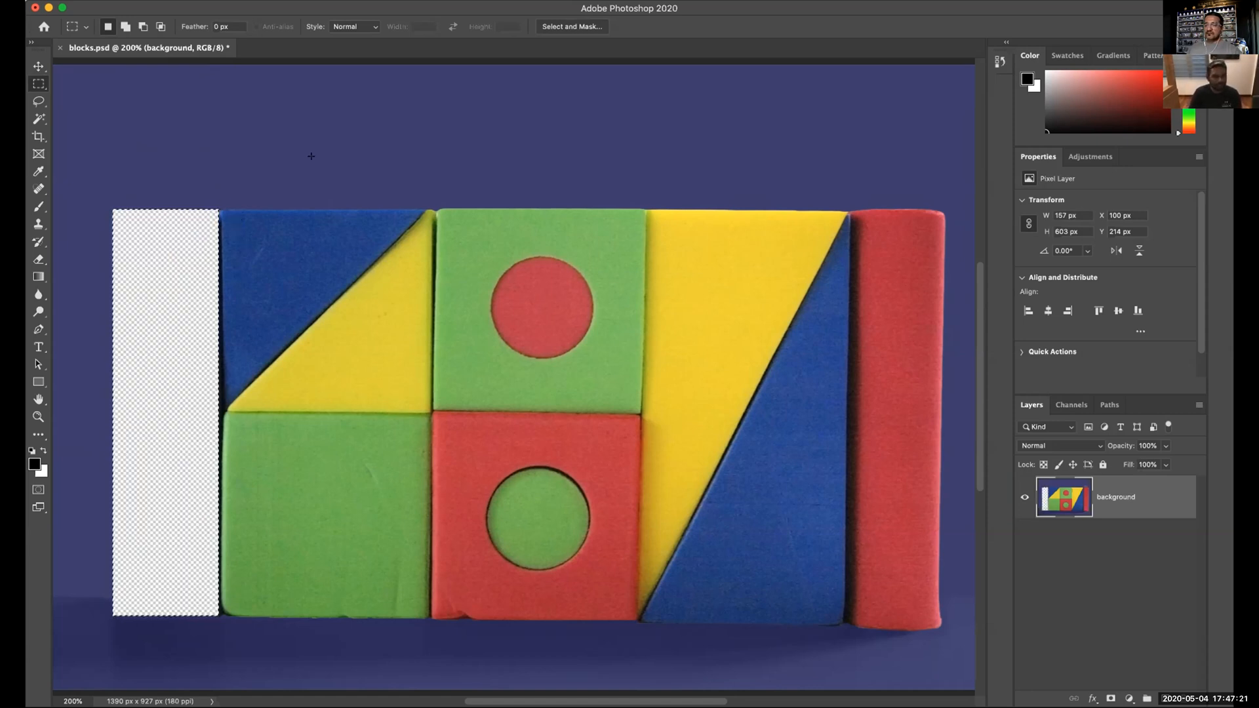
pyautogui.press('super+z')
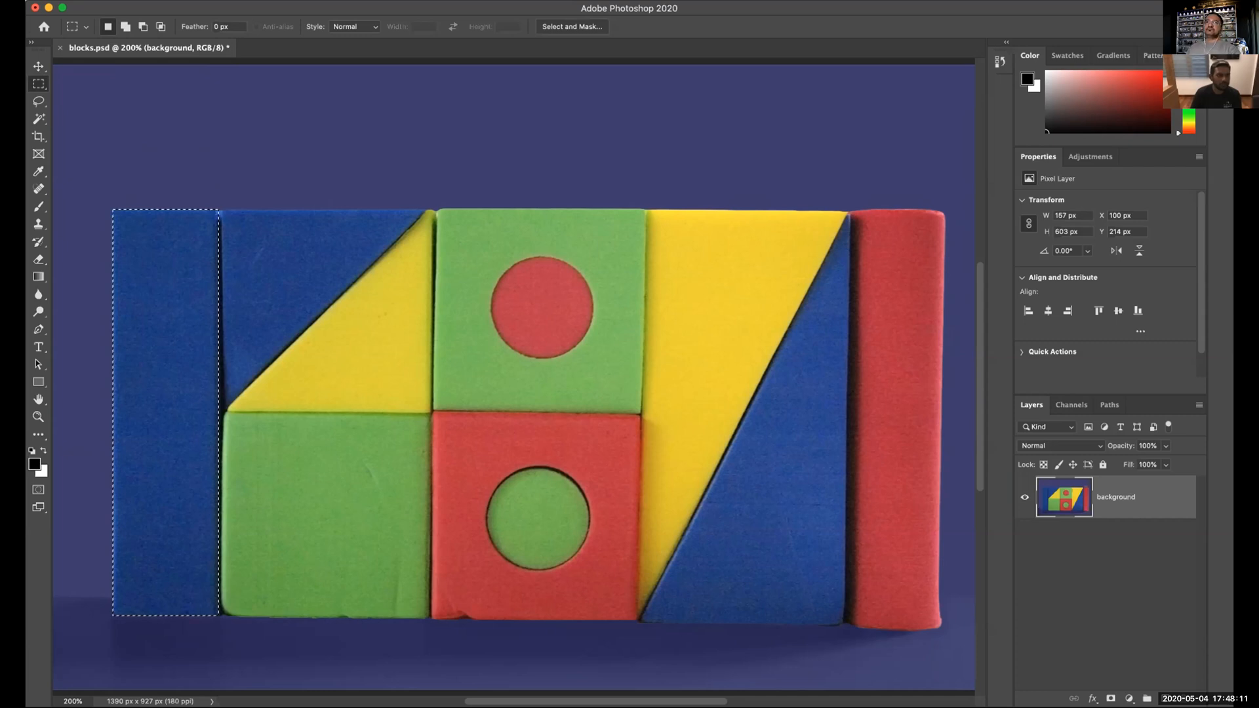
# Recolour the selected far-left block with Hue/Saturation by setting the hue to +109, and deselect it.
pyautogui.press('super+u')
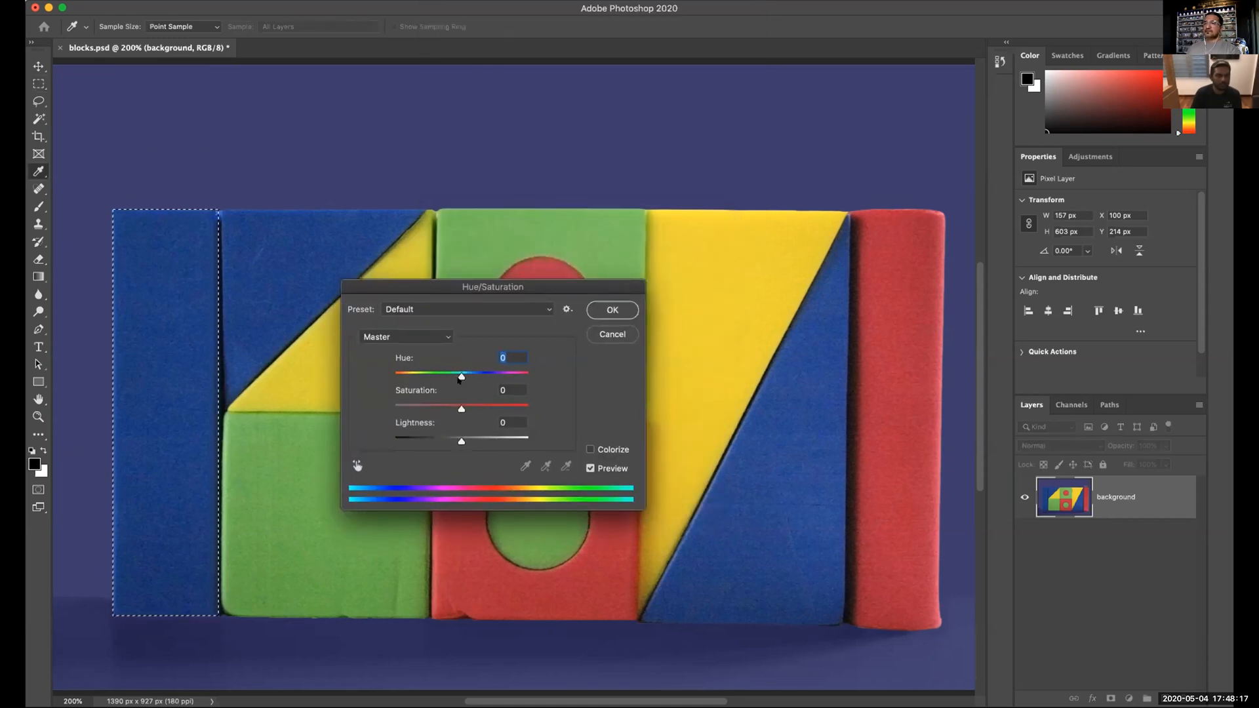
pyautogui.moveTo(461, 375); pyautogui.dragTo(503, 381)
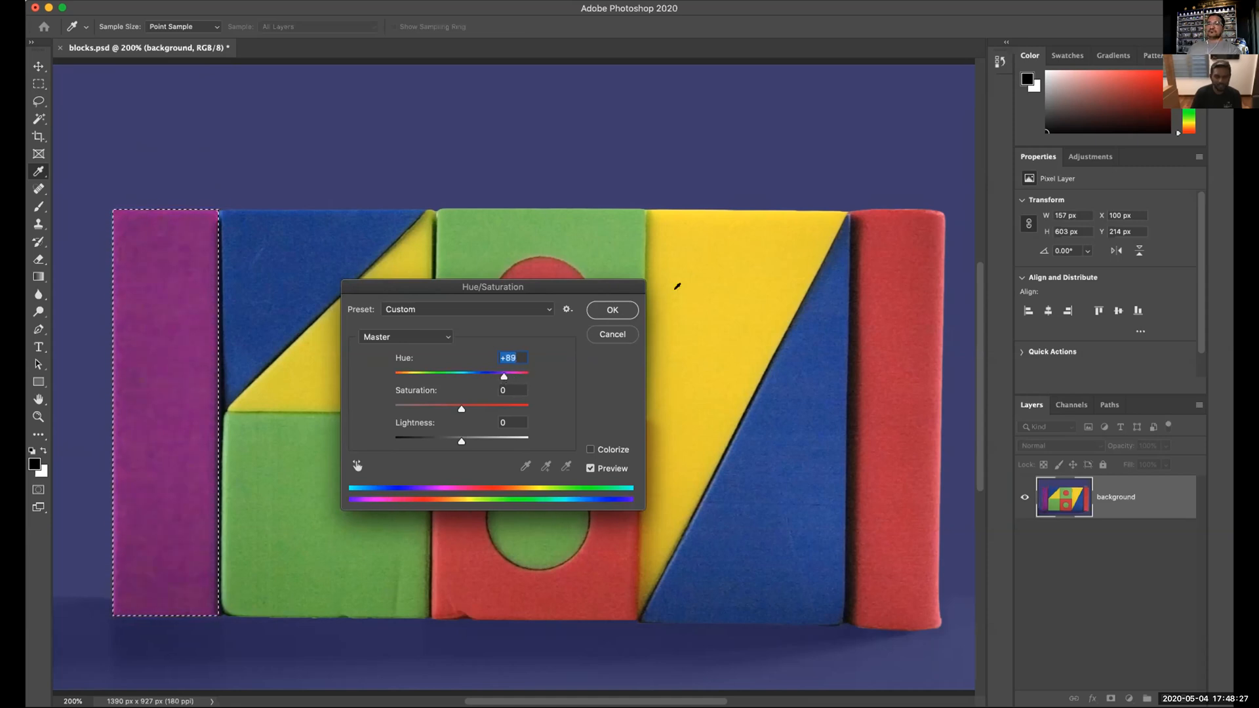
pyautogui.moveTo(530, 284); pyautogui.dragTo(566, 275)
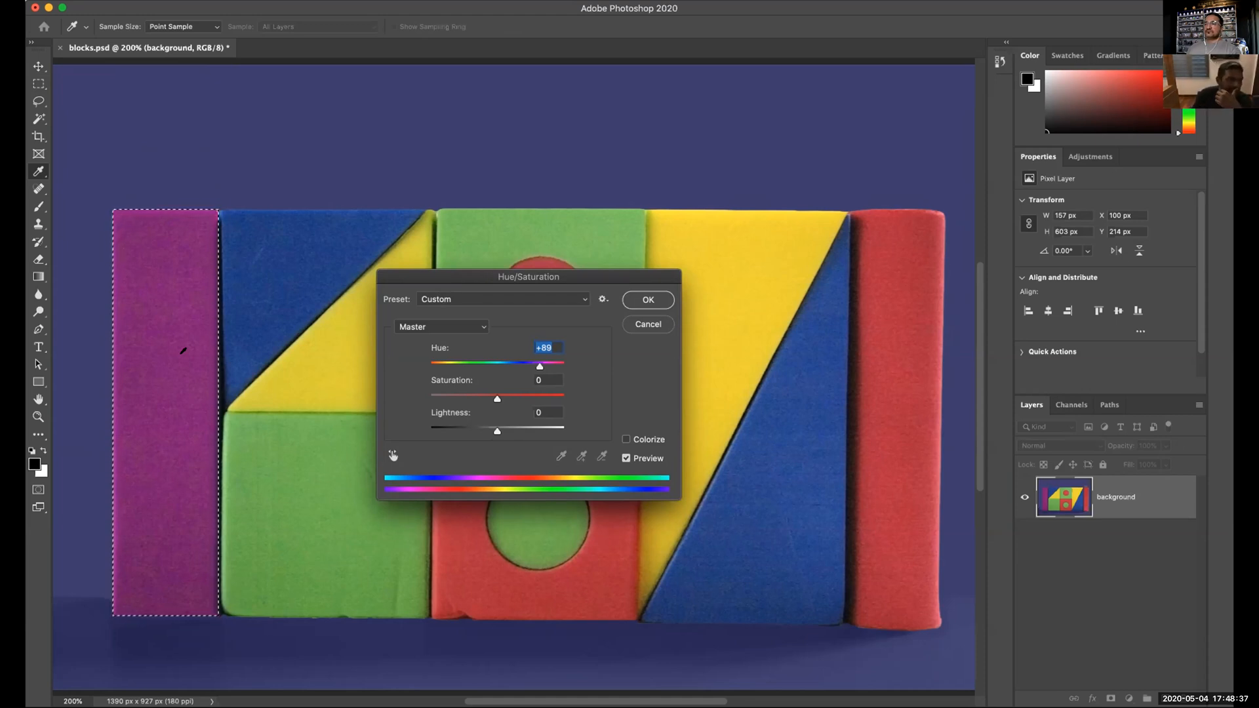
pyautogui.moveTo(539, 367)
pyautogui.mouseDown()
pyautogui.moveTo(438, 365)
pyautogui.moveTo(542, 368)
pyautogui.mouseUp()
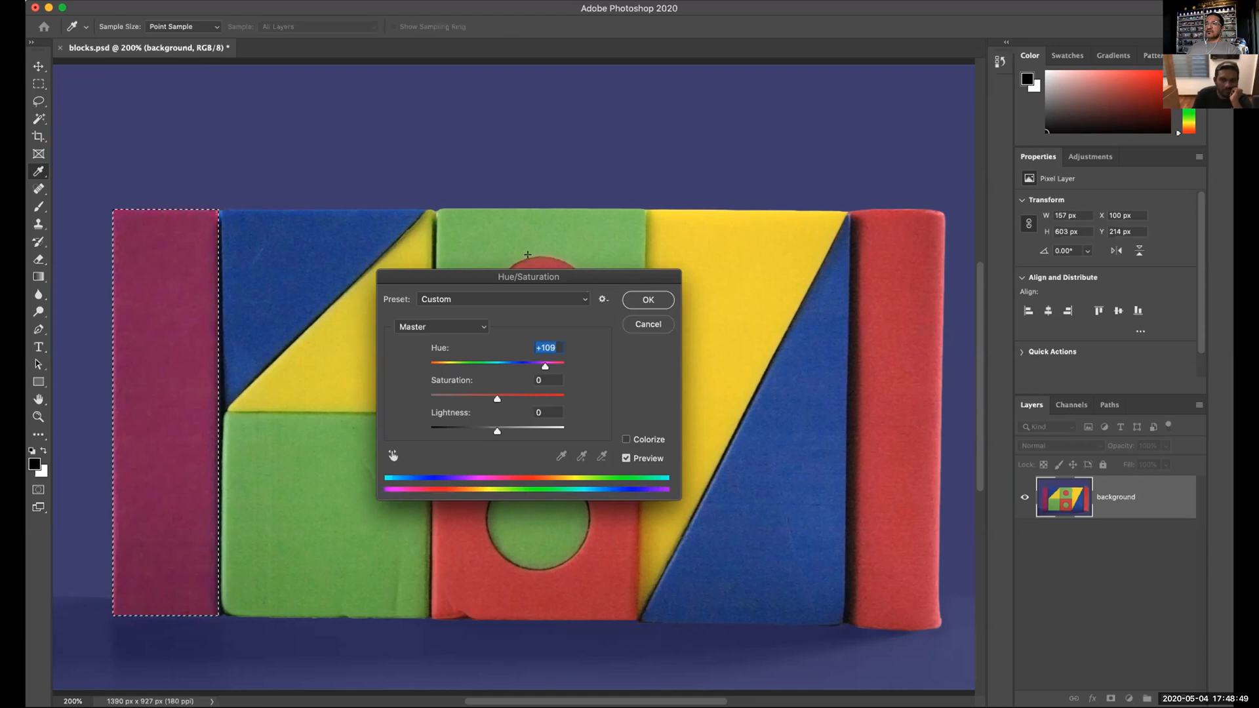
pyautogui.press('Return')
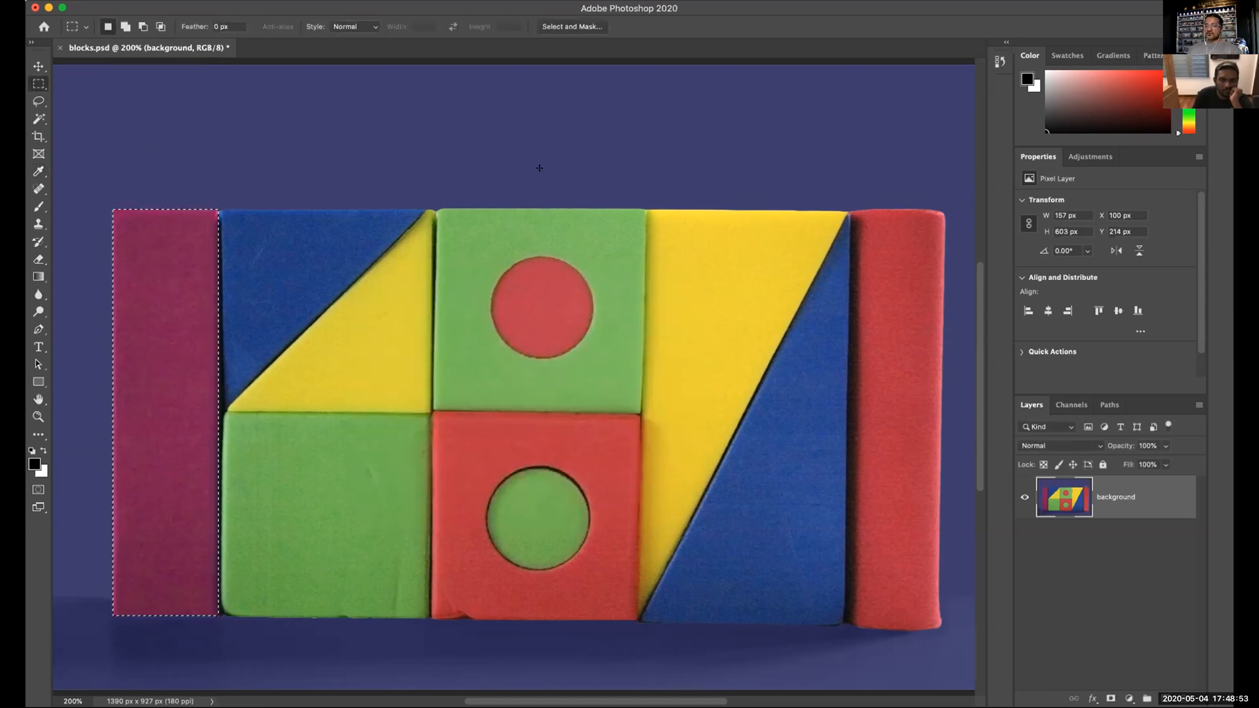
pyautogui.press('super+d')
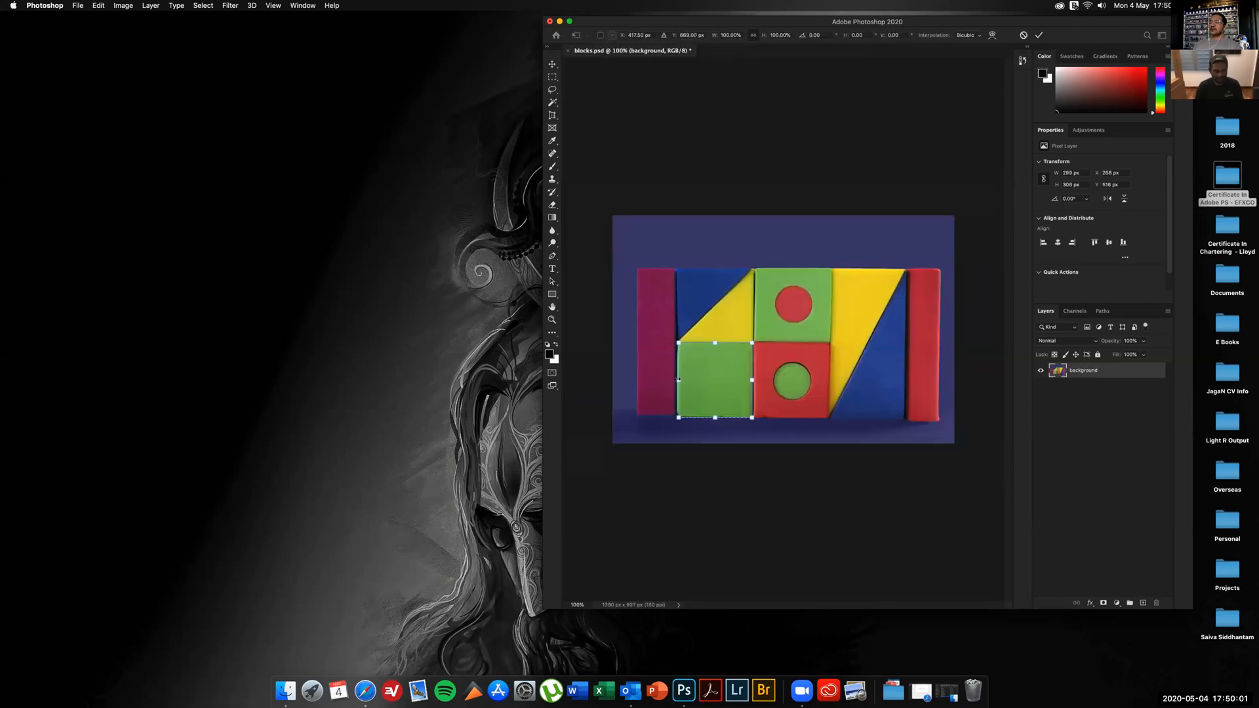
# Stretch the selected lower-left green square slightly from its left edge to about 102% width and apply the transform.
pyautogui.moveTo(678, 379); pyautogui.dragTo(676, 380)
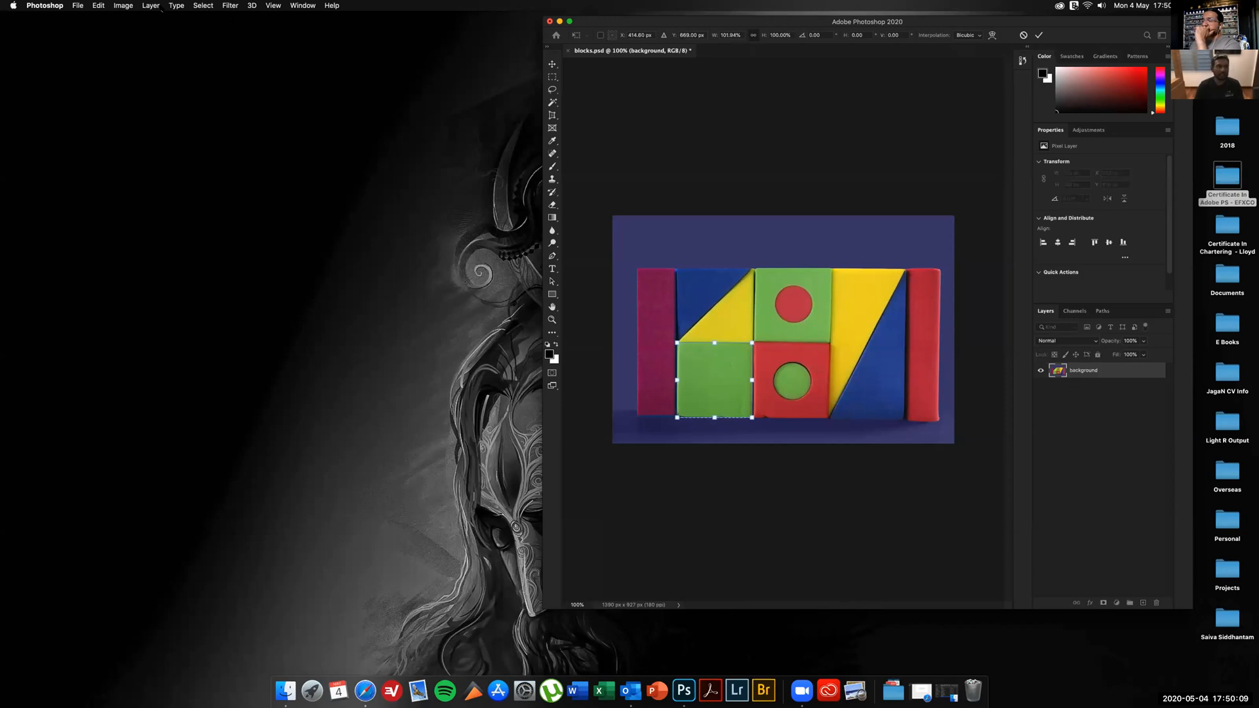
pyautogui.press('Return')
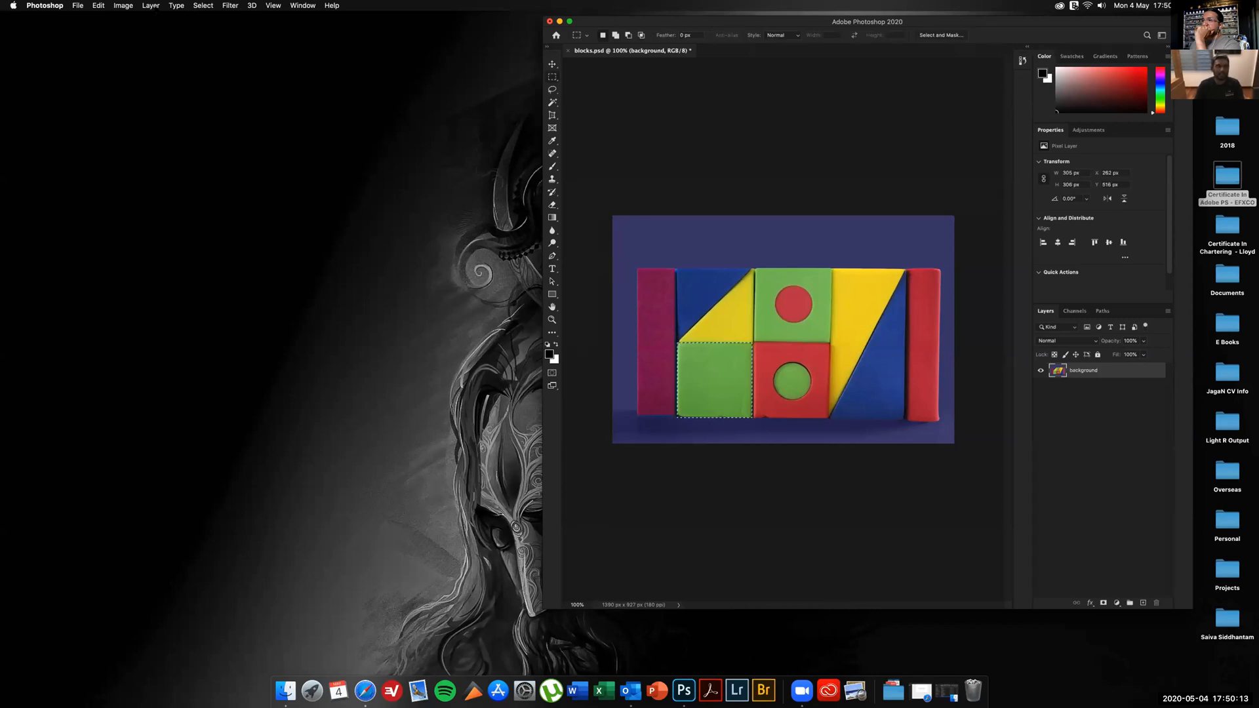
# Recolour the selected lower-left green square with Hue/Saturation by setting the hue to +180, and deselect it.
pyautogui.click(123, 6)
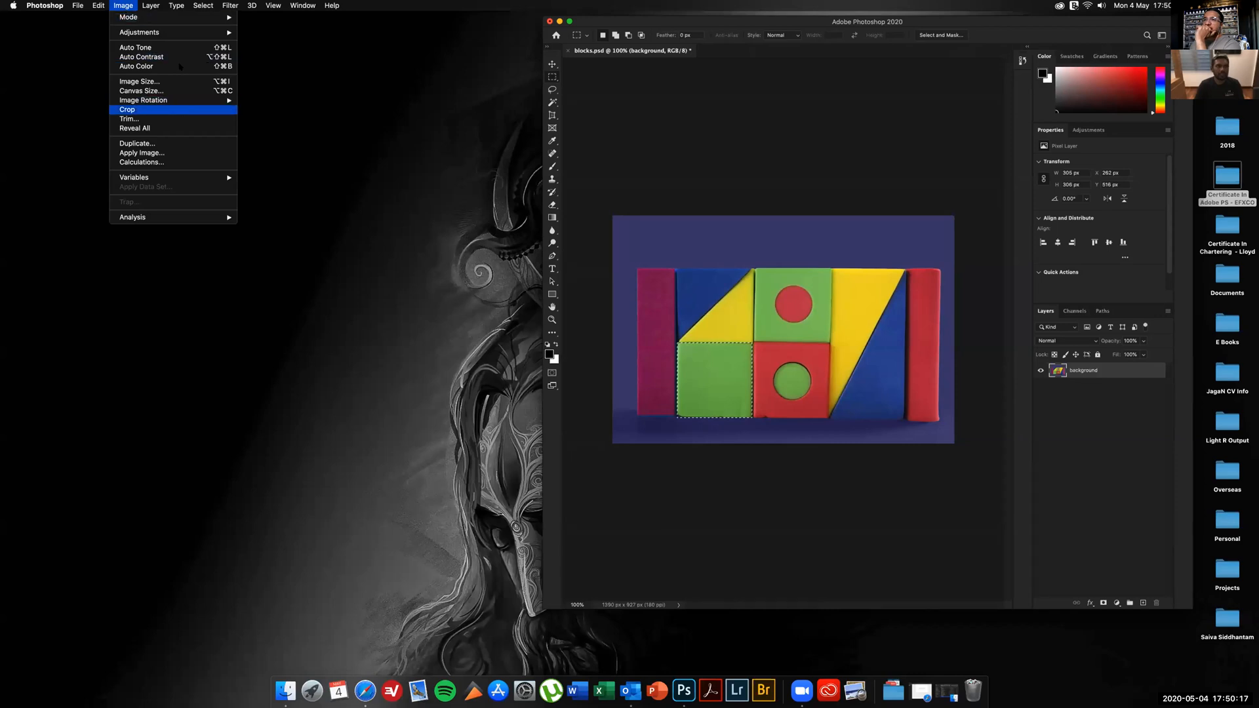
pyautogui.moveTo(182, 33)
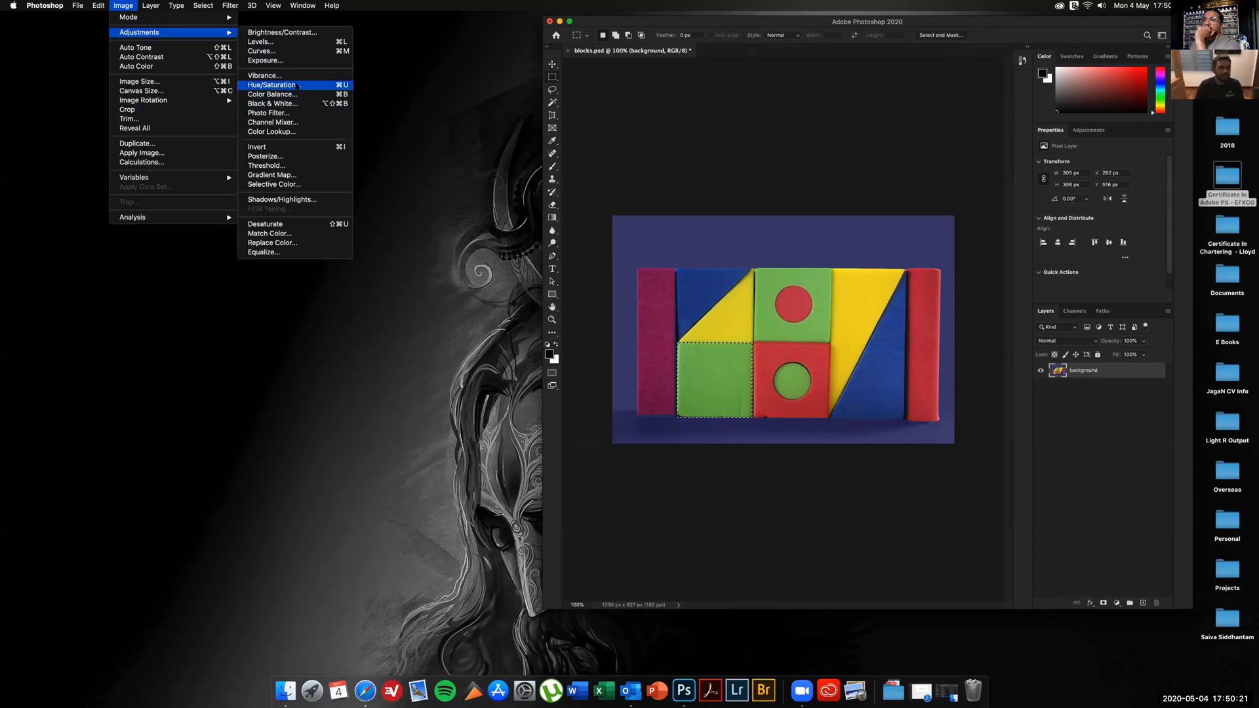
pyautogui.click(272, 85)
pyautogui.moveTo(606, 240); pyautogui.dragTo(658, 241)
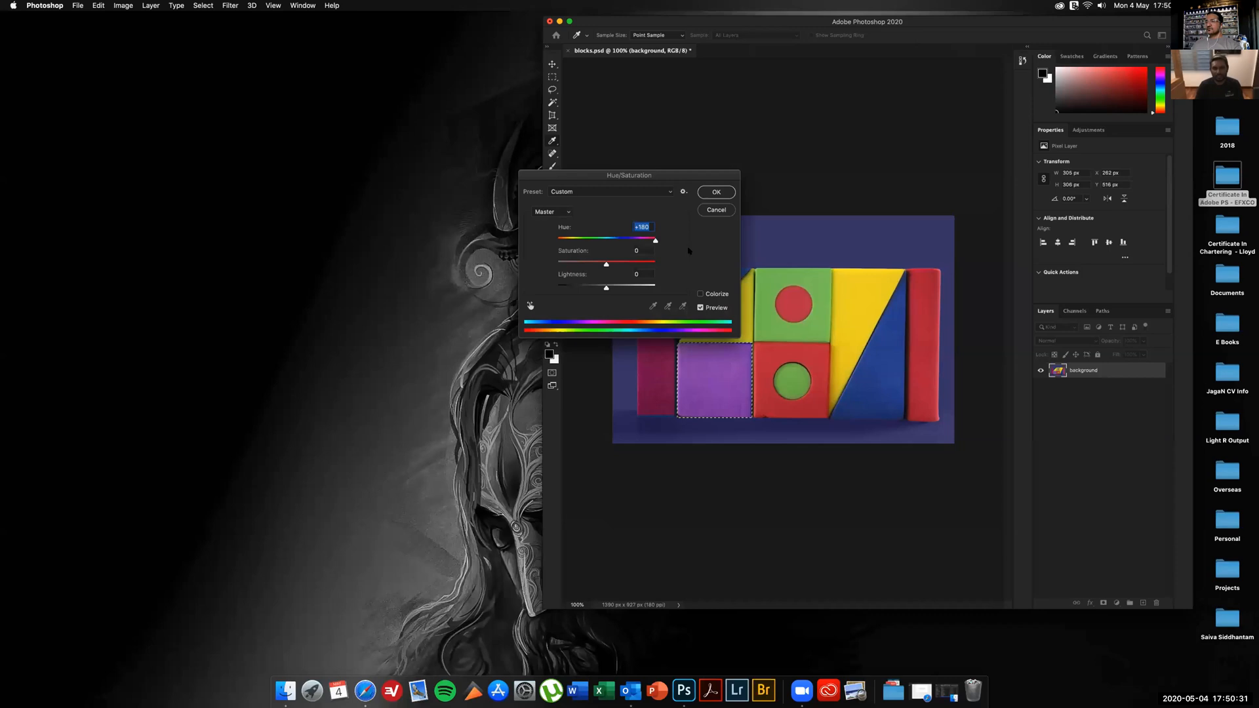
pyautogui.click(707, 193)
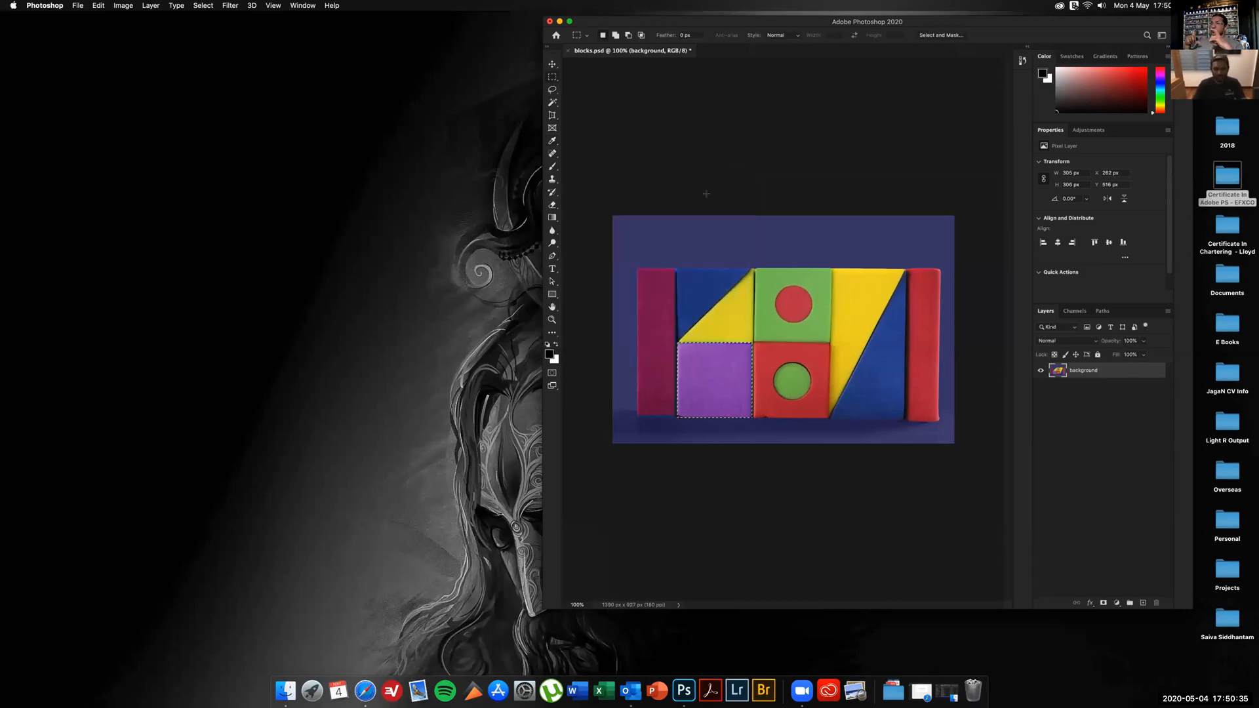
pyautogui.press('super+d')
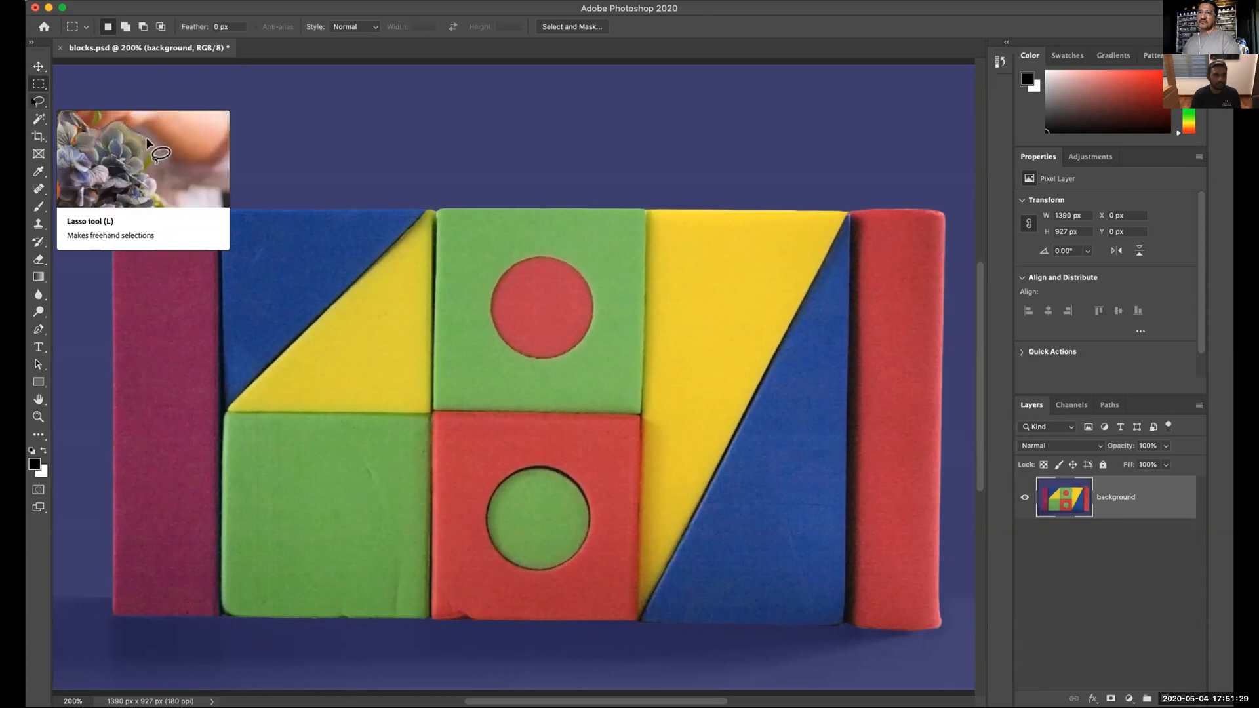
# Draw a large freehand Lasso selection across the middle blocks, replace it with one around the upper-left blue triangle, and deselect.
pyautogui.click(35, 100)
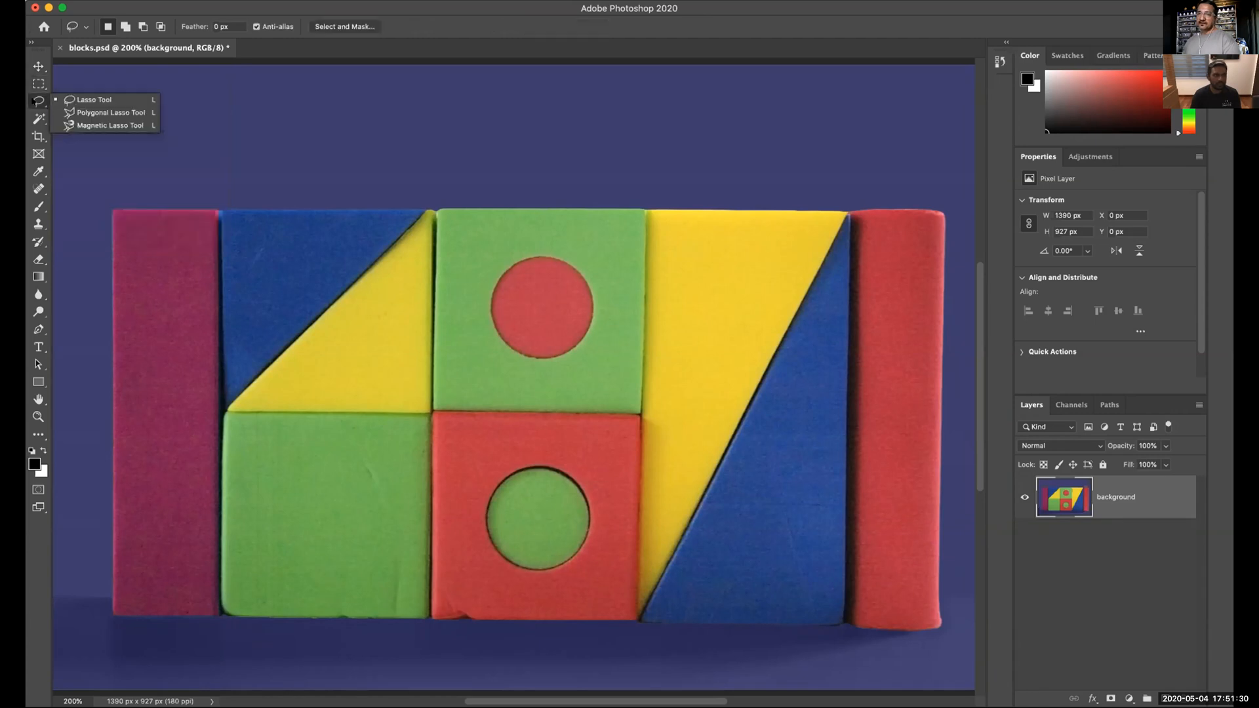
pyautogui.click(98, 100)
pyautogui.moveTo(427, 117)
pyautogui.mouseDown()
pyautogui.moveTo(460, 453)
pyautogui.moveTo(361, 629)
pyautogui.moveTo(701, 297)
pyautogui.moveTo(763, 174)
pyautogui.moveTo(526, 111)
pyautogui.moveTo(441, 125)
pyautogui.mouseUp()
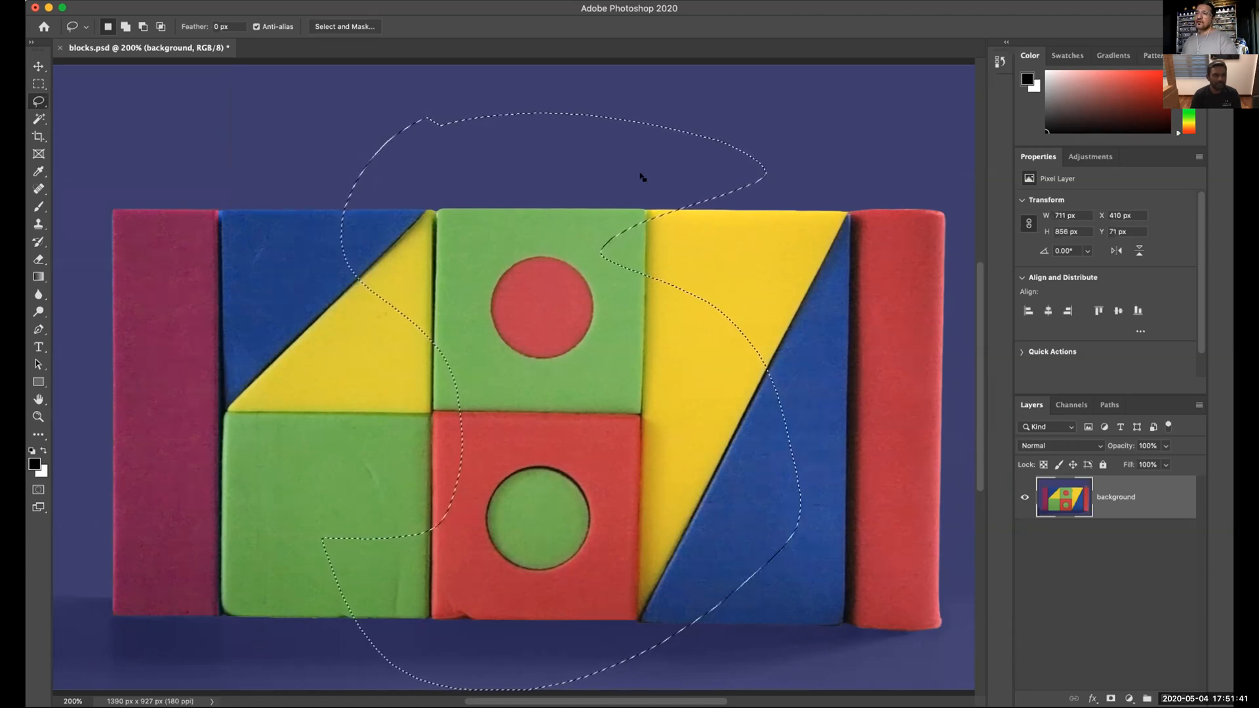
pyautogui.moveTo(222, 215)
pyautogui.mouseDown()
pyautogui.moveTo(426, 217)
pyautogui.moveTo(246, 412)
pyautogui.moveTo(220, 423)
pyautogui.moveTo(232, 298)
pyautogui.moveTo(224, 219)
pyautogui.mouseUp()
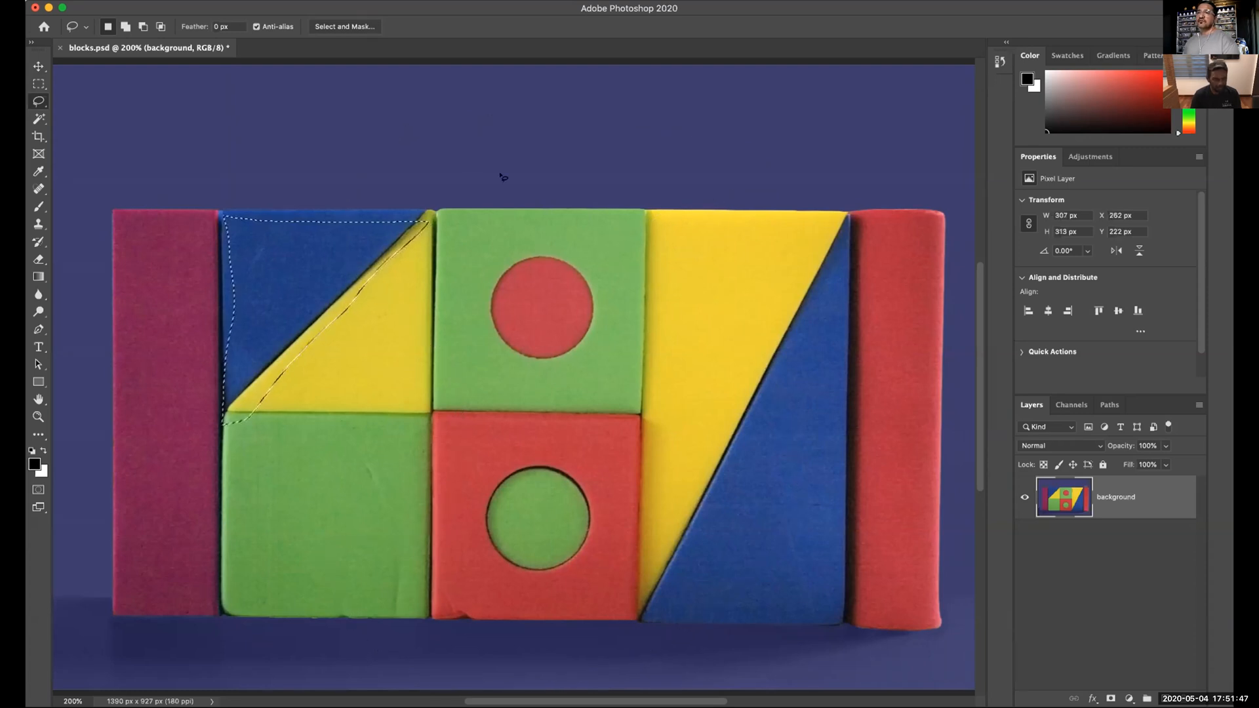
pyautogui.click(503, 177)
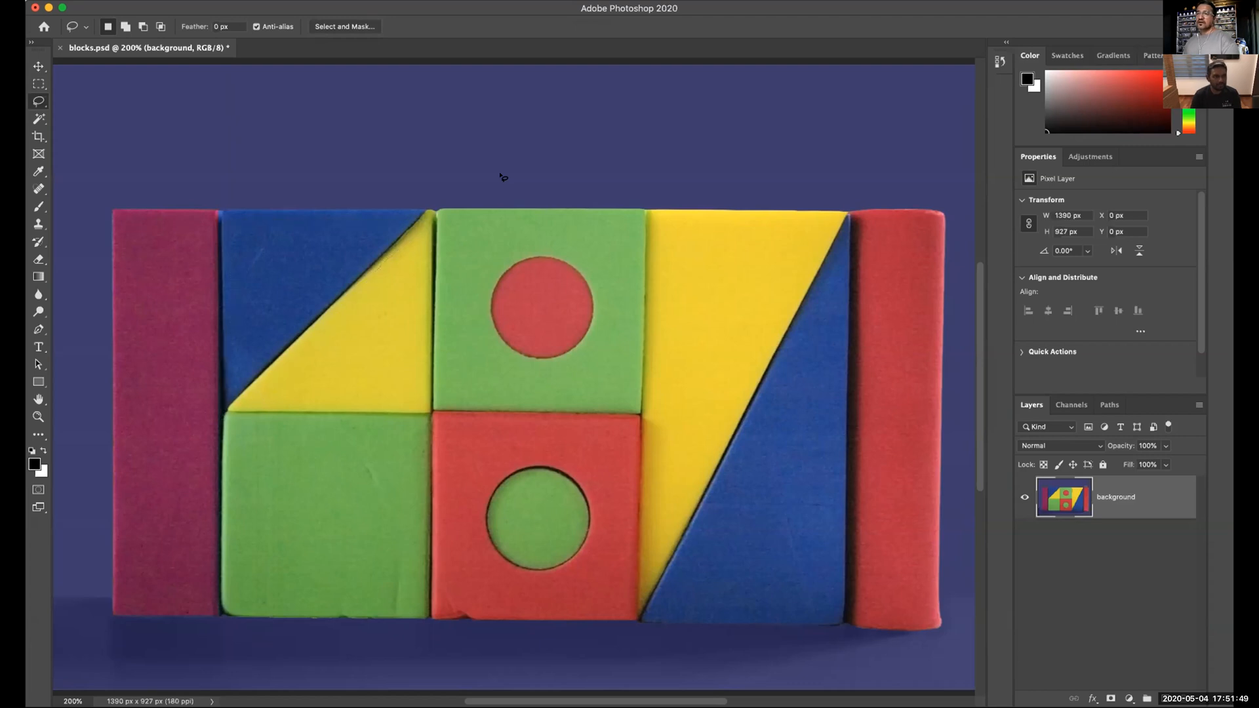
# Draw a closed zigzag selection about 783 × 330 px across the upper blocks with the Polygonal Lasso, and deselect it.
pyautogui.click(34, 103)
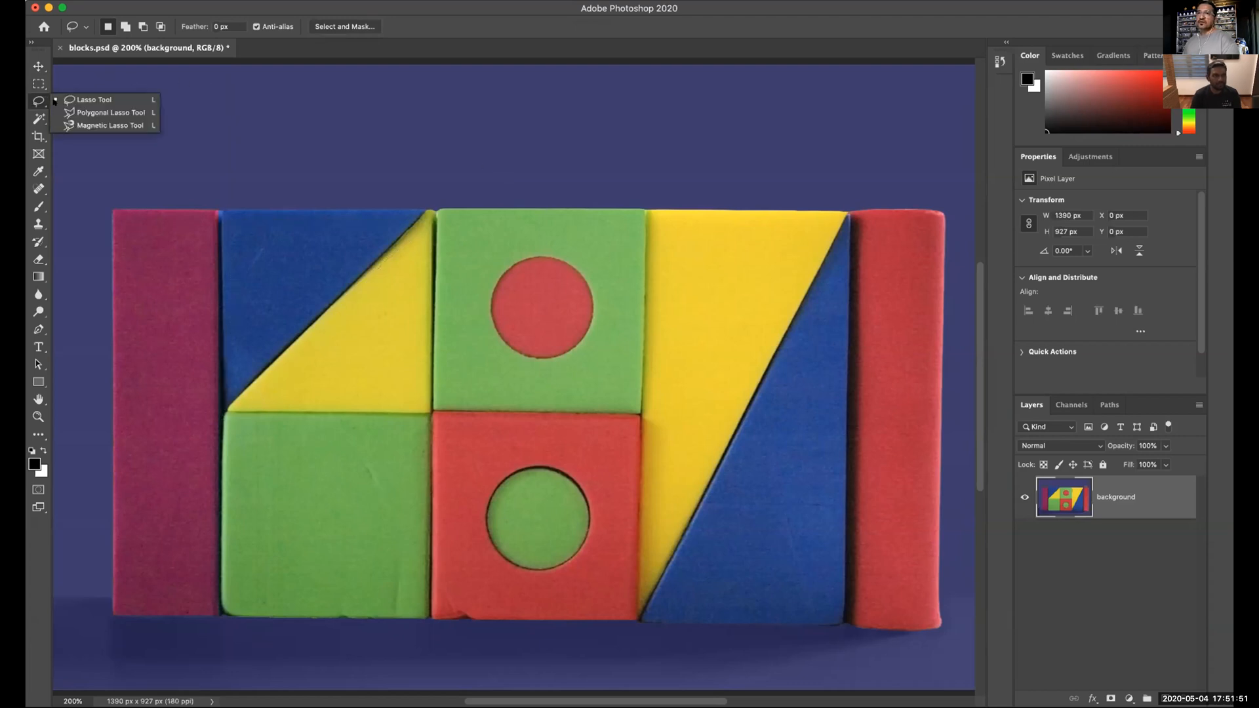
pyautogui.click(80, 112)
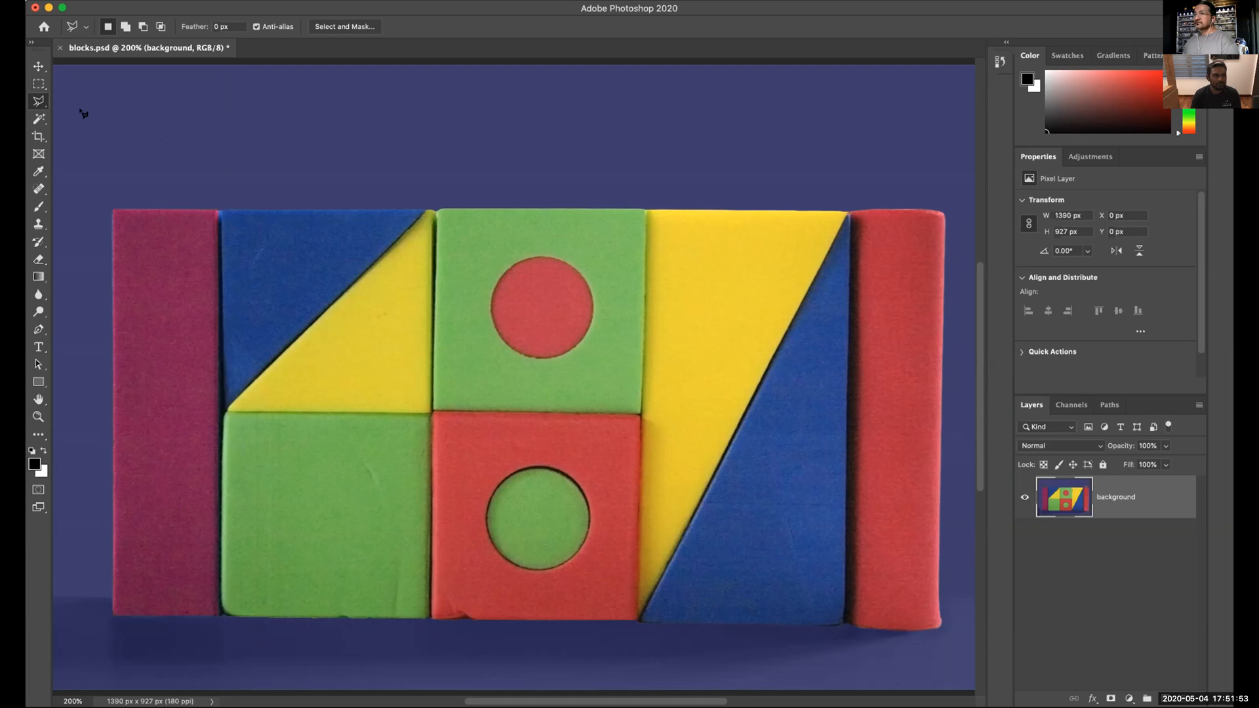
pyautogui.click(370, 118)
pyautogui.click(654, 108)
pyautogui.click(671, 290)
pyautogui.click(565, 158)
pyautogui.click(497, 320)
pyautogui.click(426, 193)
pyautogui.click(168, 329)
pyautogui.click(144, 174)
pyautogui.click(289, 114)
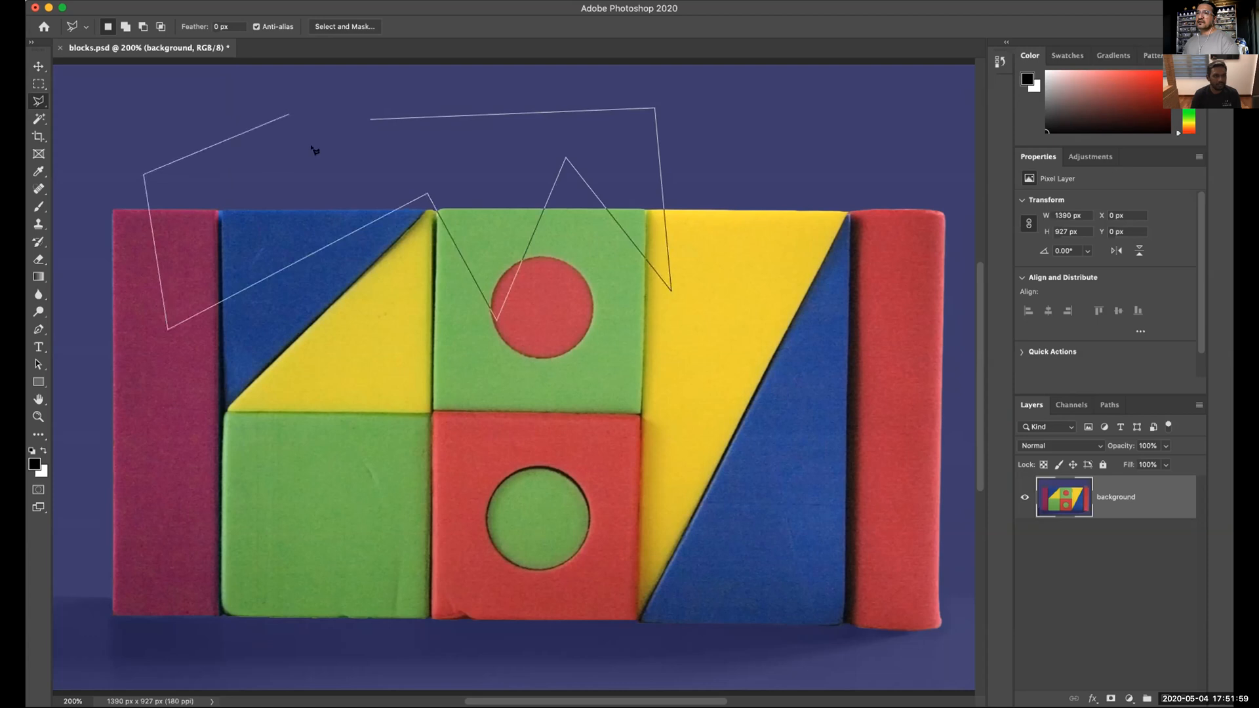
pyautogui.click(368, 122)
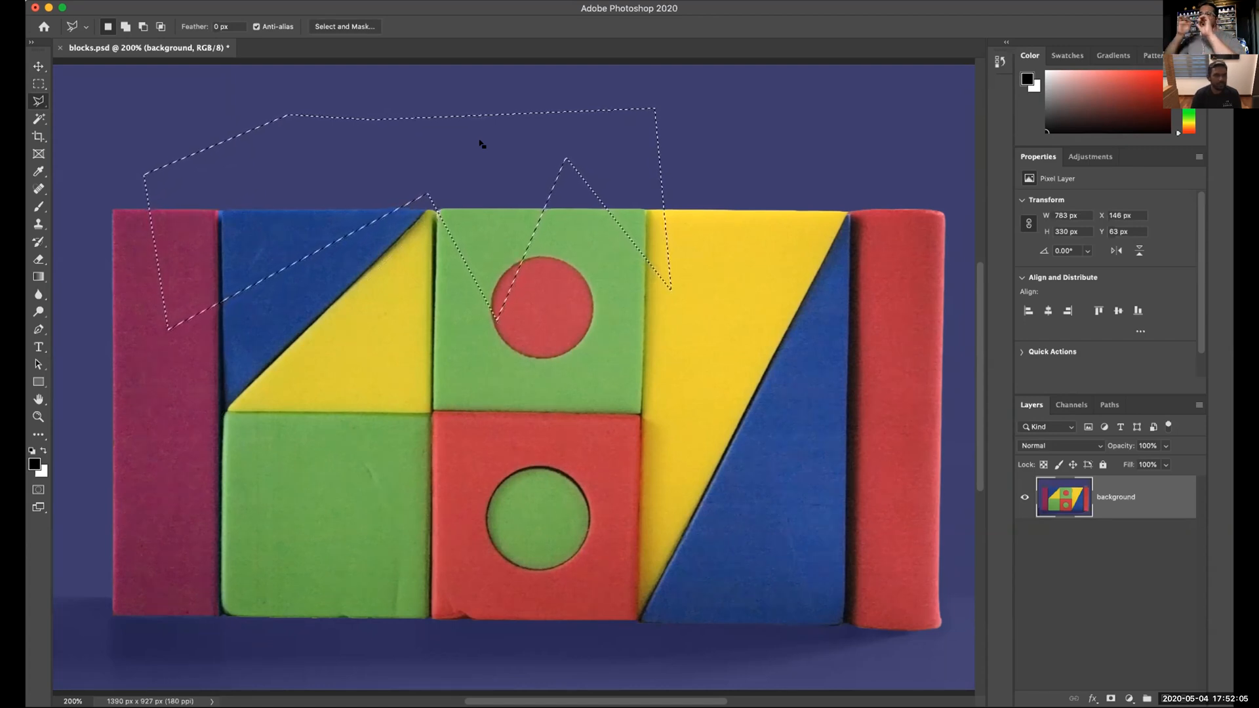
pyautogui.press('super+d')
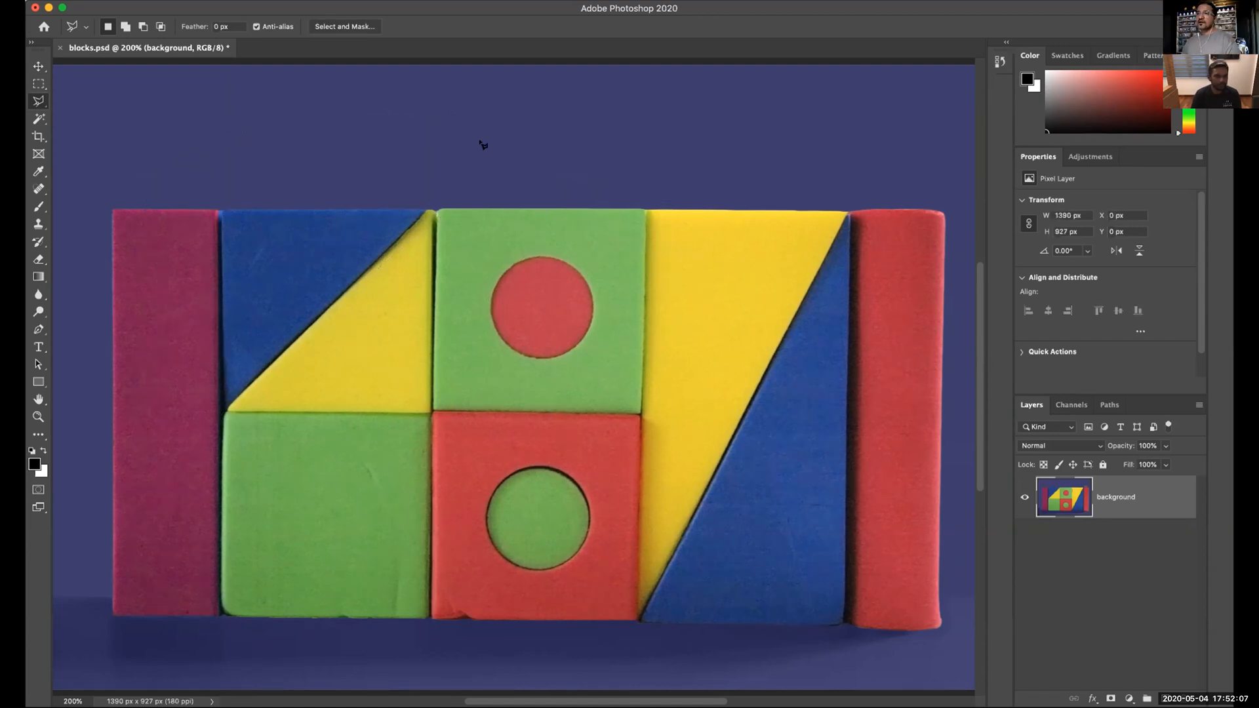
# Select the upper-left blue triangle corner by corner with the Polygonal Lasso, about 296 × 289 px.
pyautogui.click(221, 211)
pyautogui.click(422, 211)
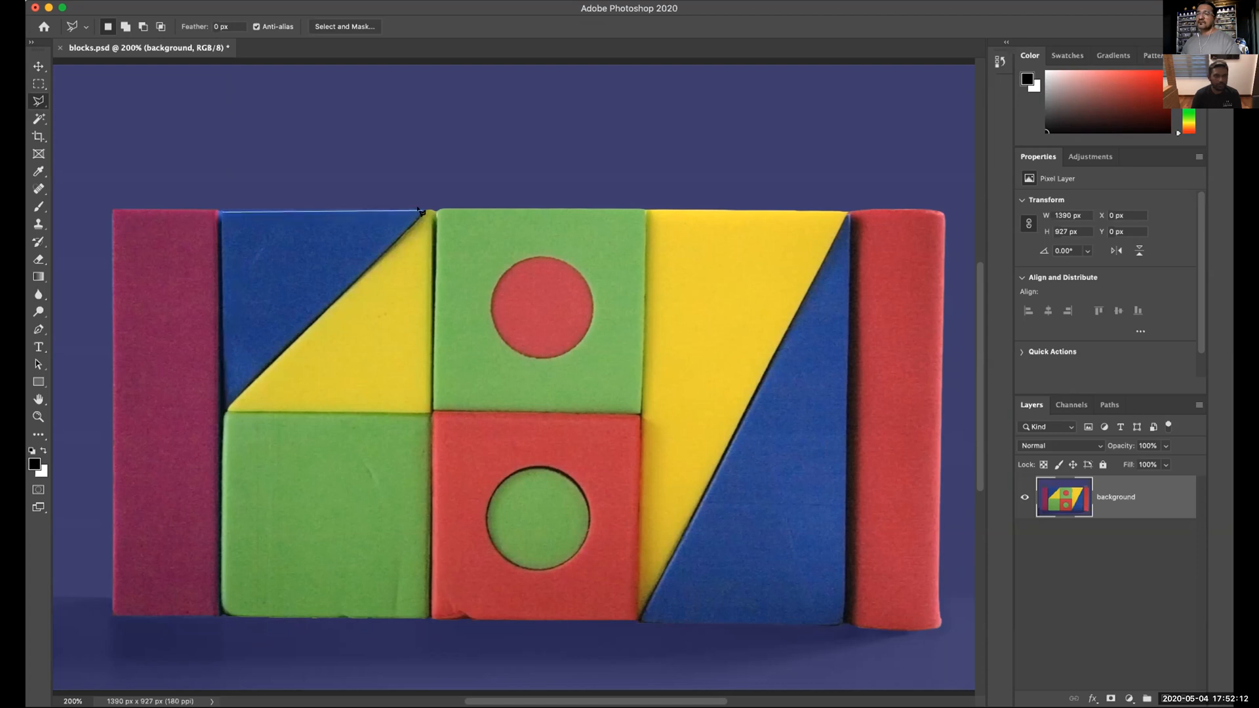
pyautogui.click(227, 410)
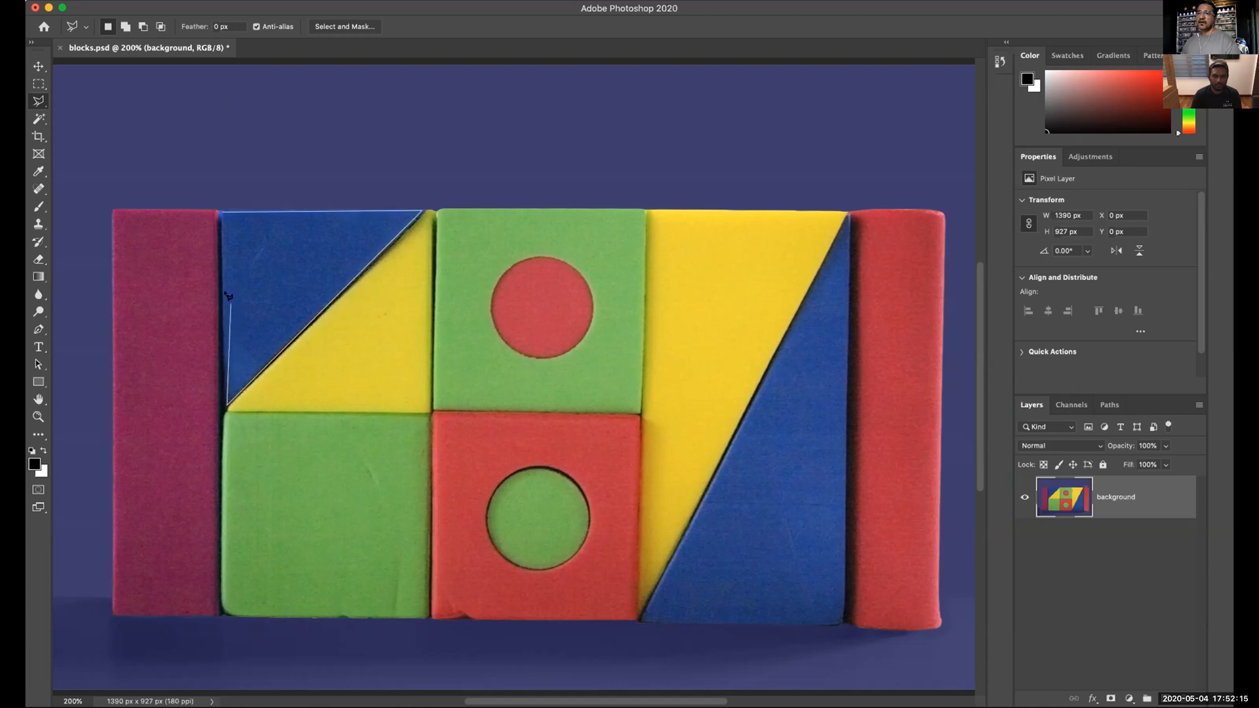
pyautogui.click(222, 210)
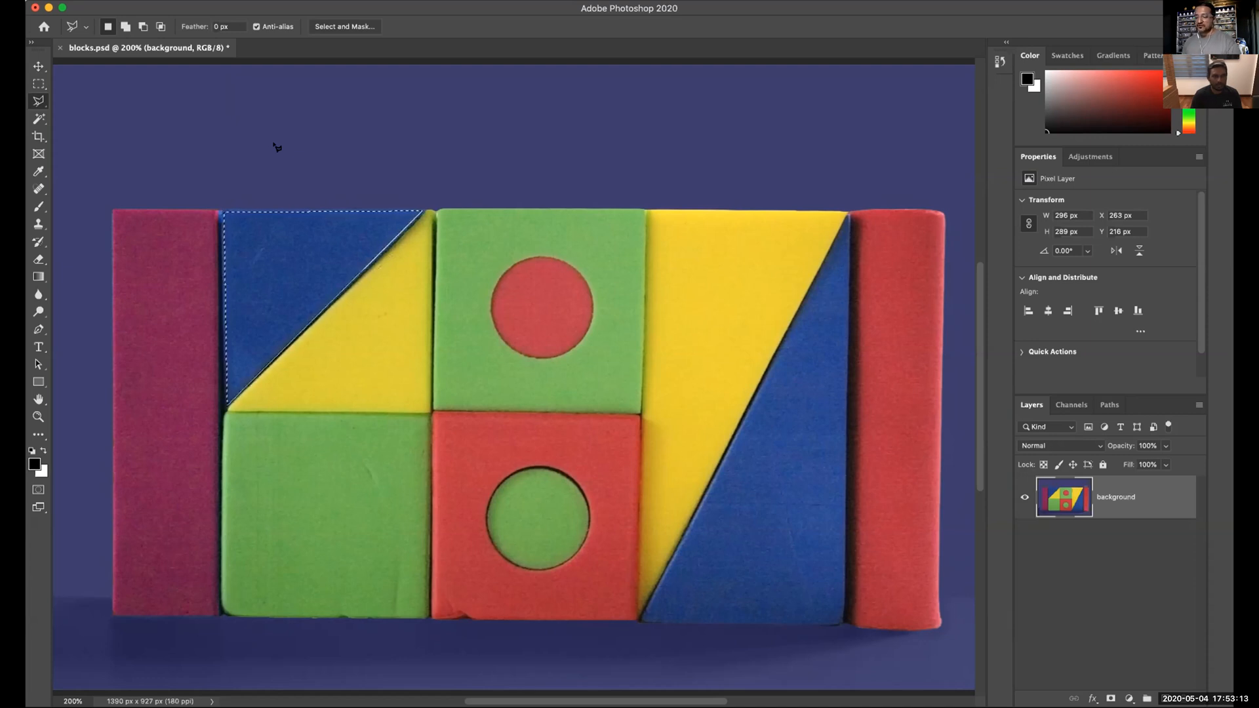
# Recolour the selected upper-left blue triangle with Hue/Saturation by setting the hue to +131, and deselect it.
pyautogui.press('super+u')
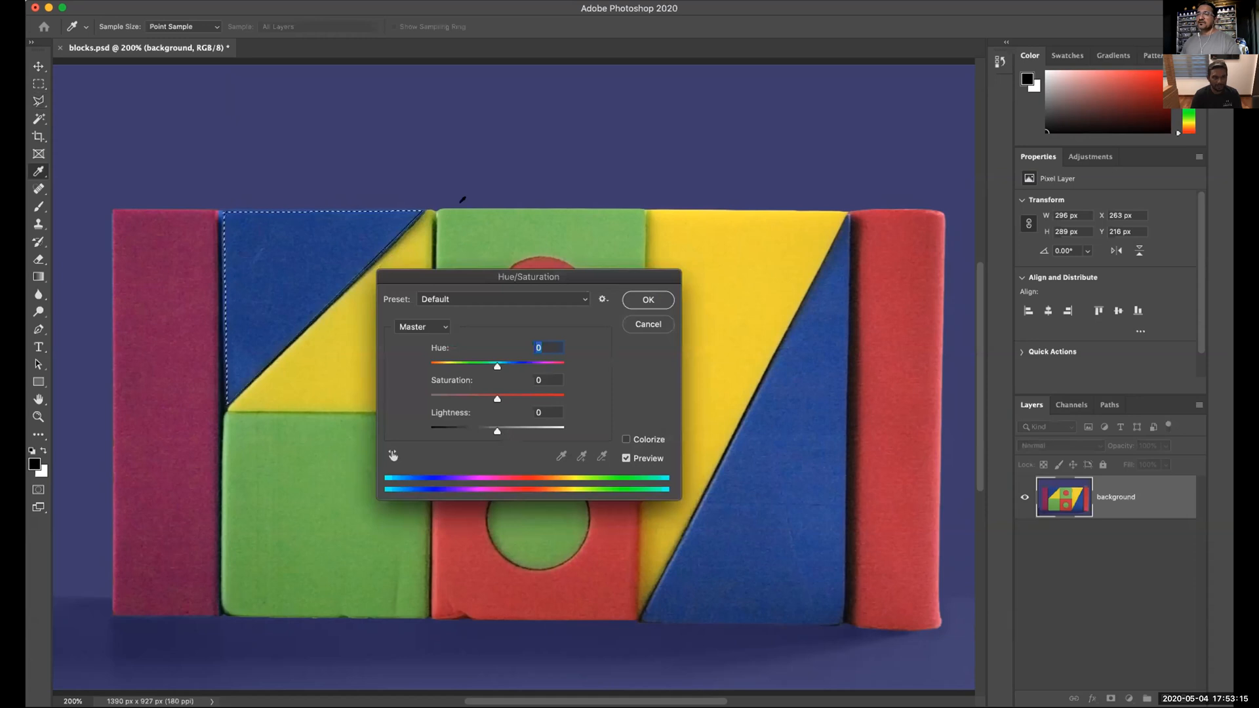
pyautogui.moveTo(580, 278); pyautogui.dragTo(663, 112)
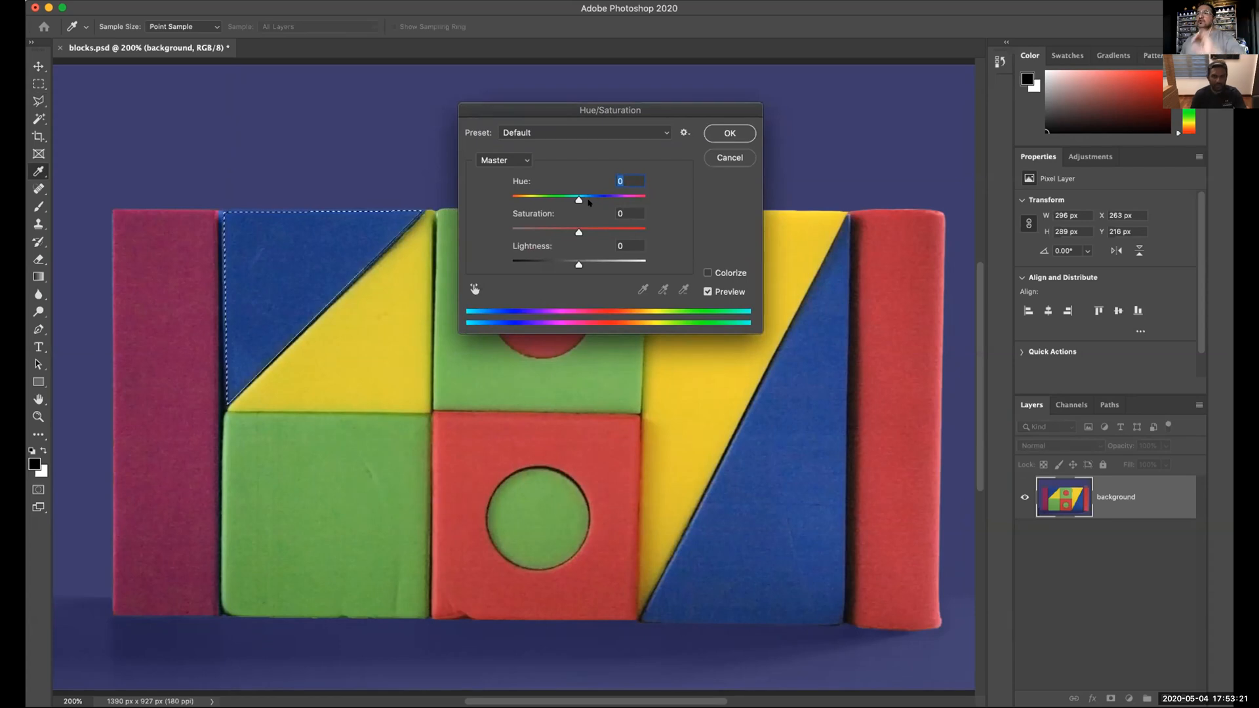
pyautogui.moveTo(570, 198); pyautogui.dragTo(627, 199)
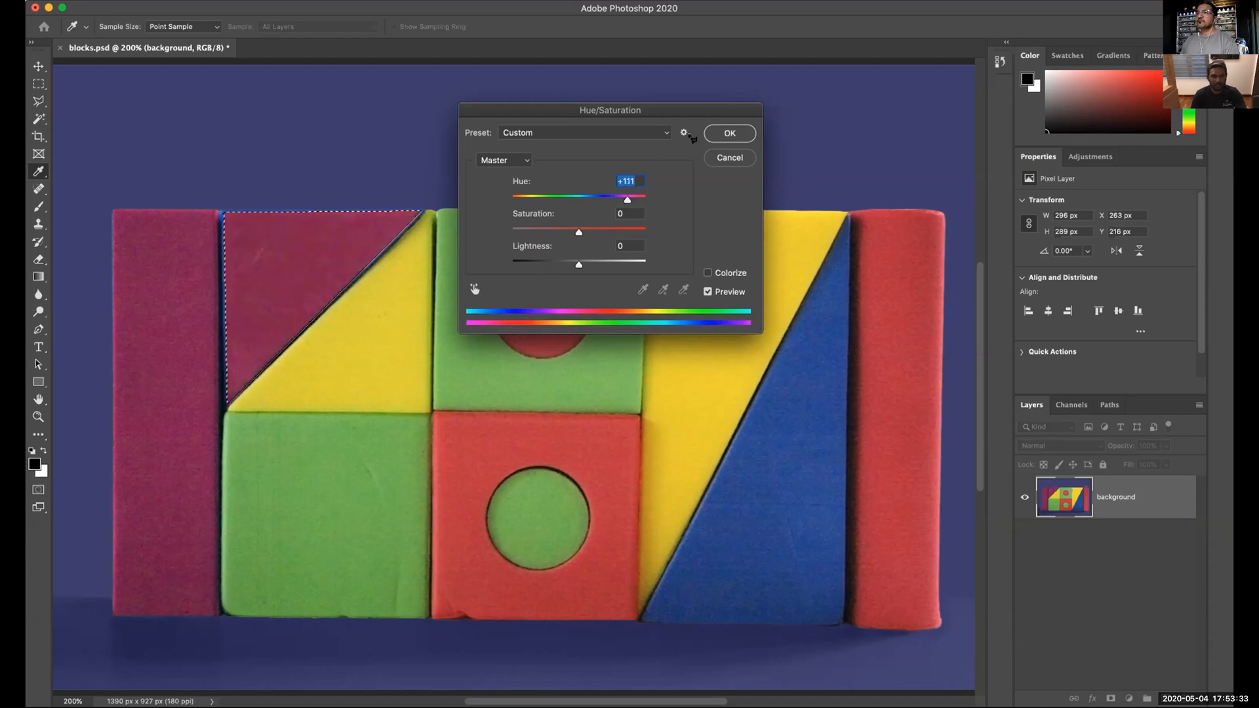
pyautogui.press('Return')
pyautogui.press('super+d')
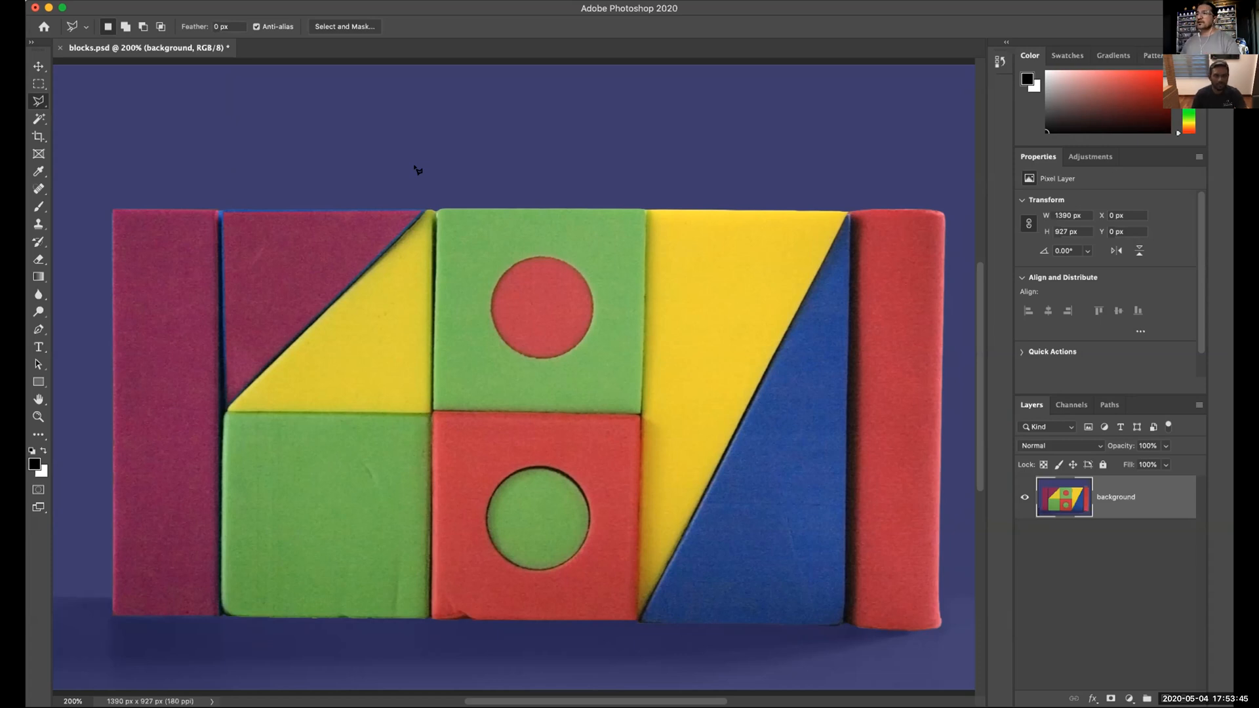
# Select the tall yellow triangle beside the green and red squares with the Polygonal Lasso, about 311 × 608 px.
pyautogui.click(645, 209)
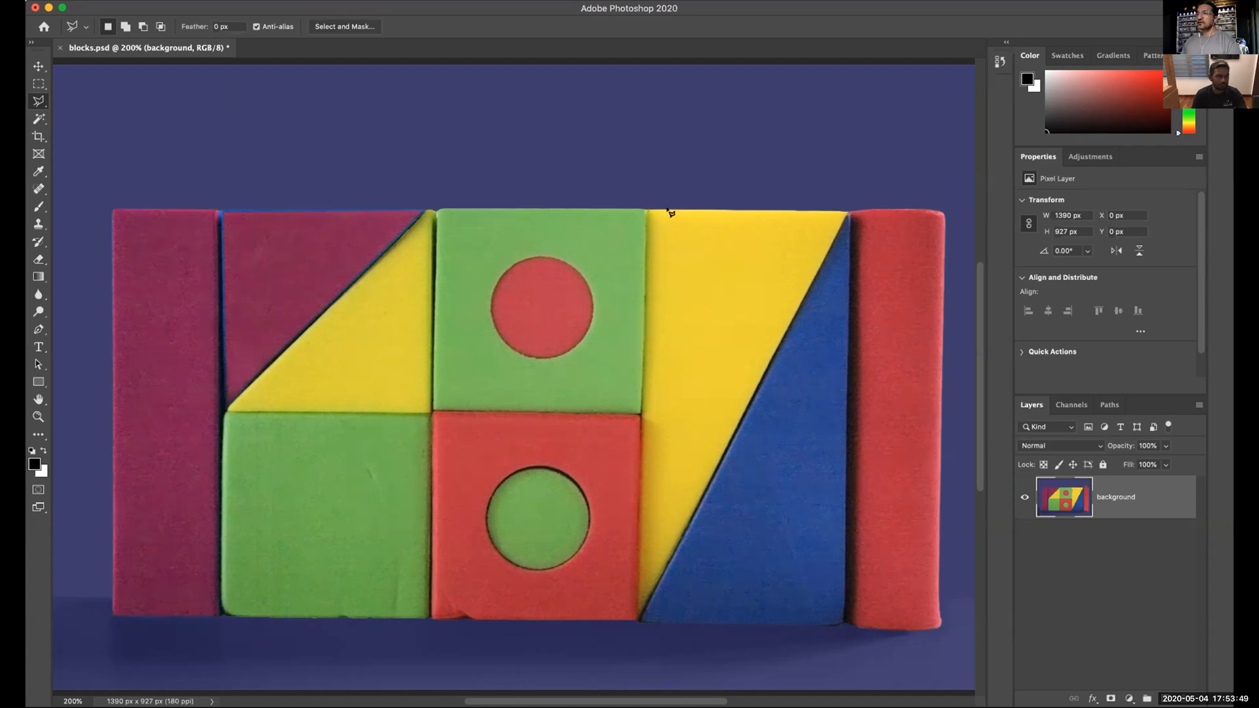
pyautogui.click(847, 210)
pyautogui.click(637, 620)
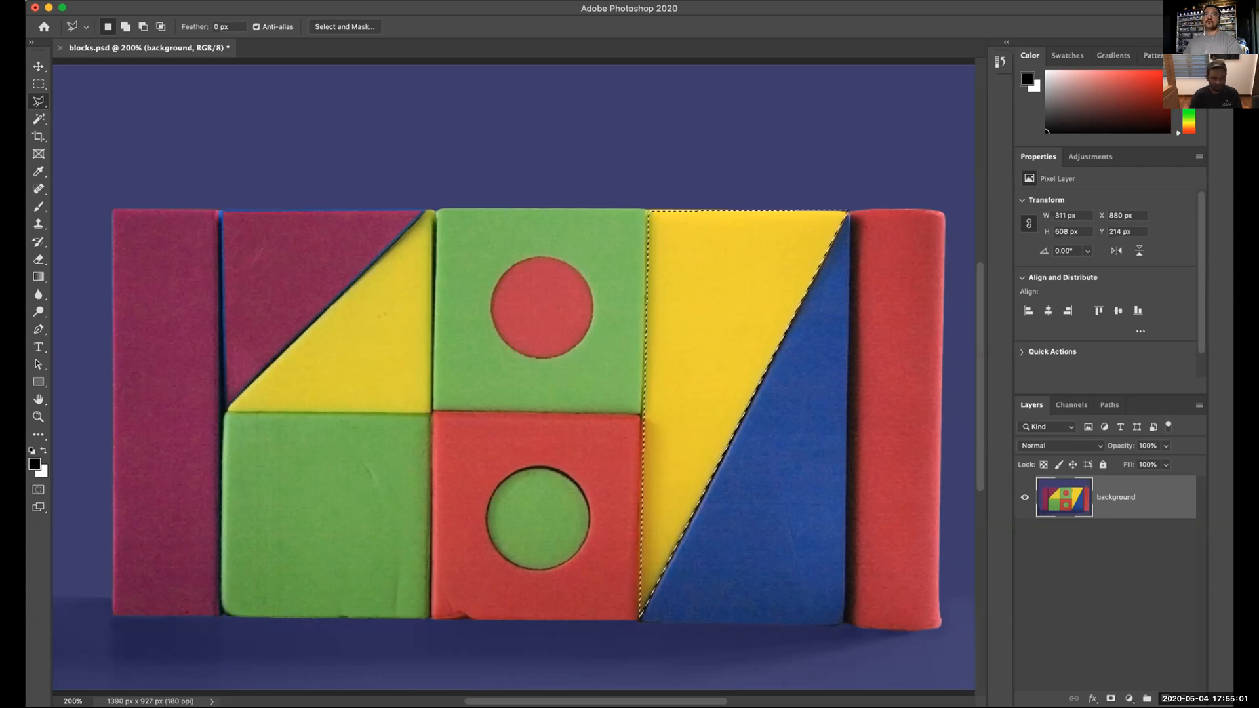
# Free-transform the selected yellow triangle slightly outwards at its right, bottom and left edges to about 316 × 617 px, and apply it.
pyautogui.press('super+t')
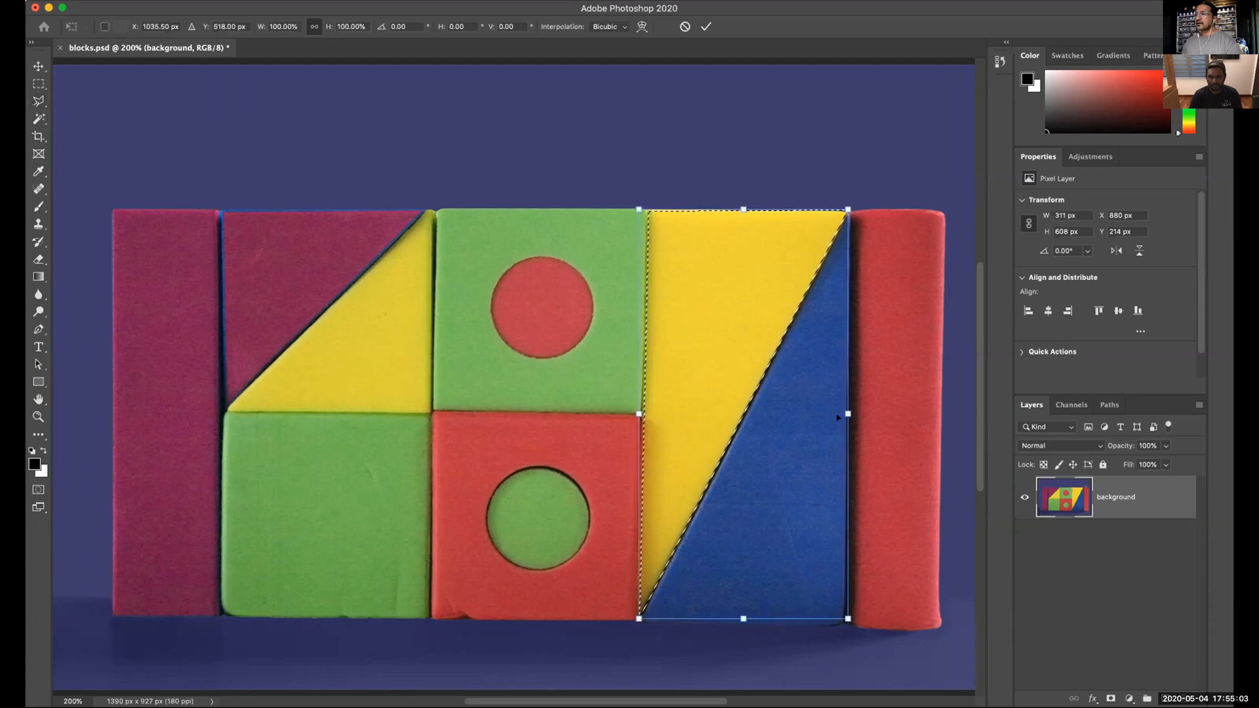
pyautogui.moveTo(846, 414)
pyautogui.mouseDown()
pyautogui.moveTo(830, 418)
pyautogui.moveTo(849, 417)
pyautogui.mouseUp()
pyautogui.moveTo(741, 610); pyautogui.dragTo(741, 620)
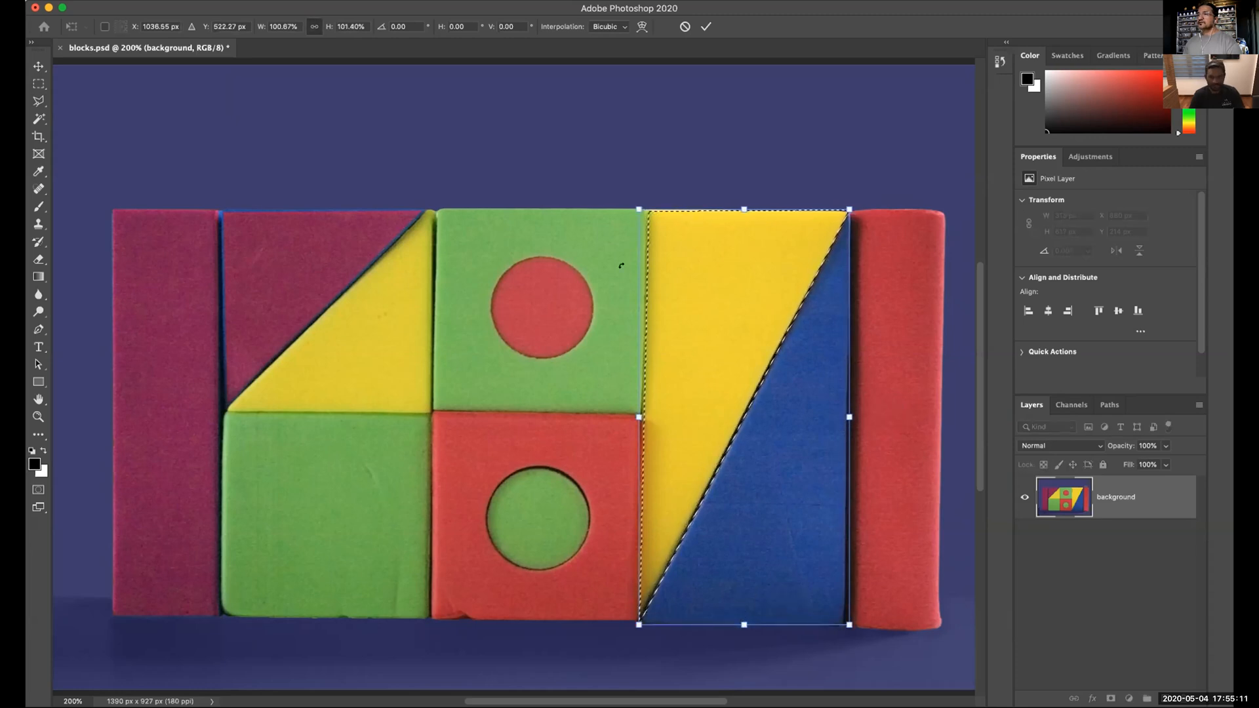
pyautogui.moveTo(634, 416); pyautogui.dragTo(636, 416)
pyautogui.press('Return')
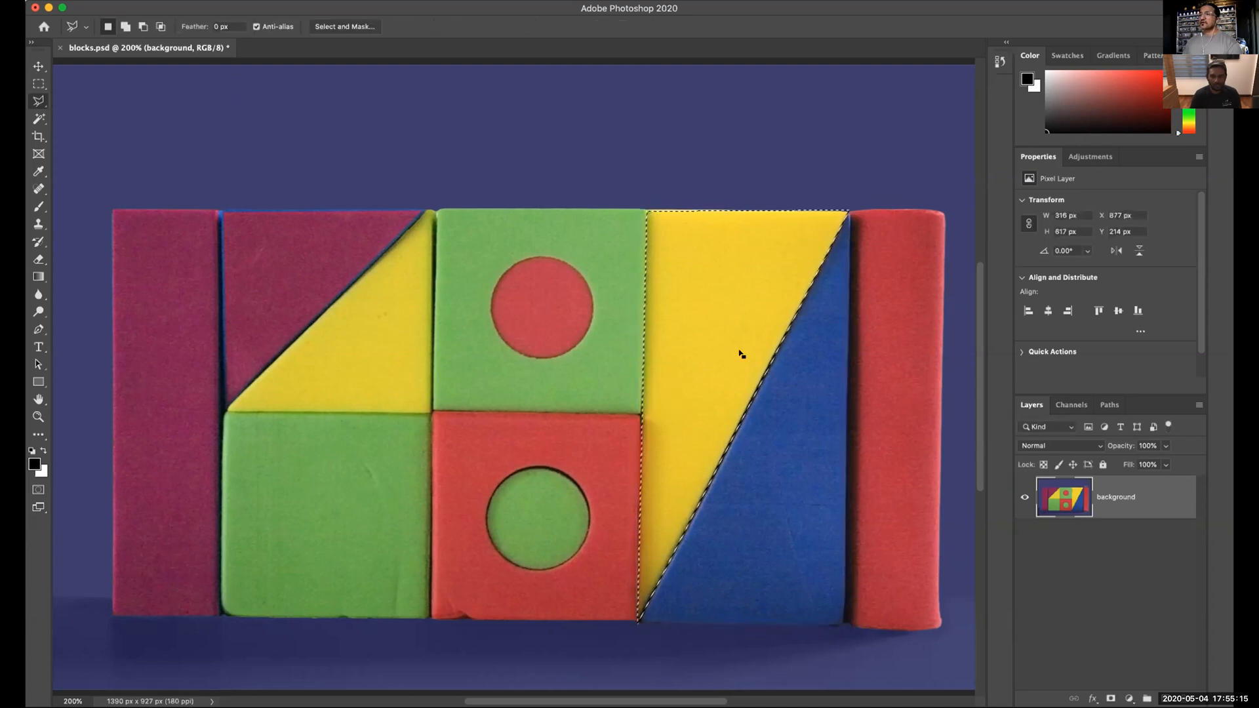
# Shift the selected tall yellow triangle's hue to bright pink with Hue/Saturation, and deselect it.
pyautogui.press('super+u')
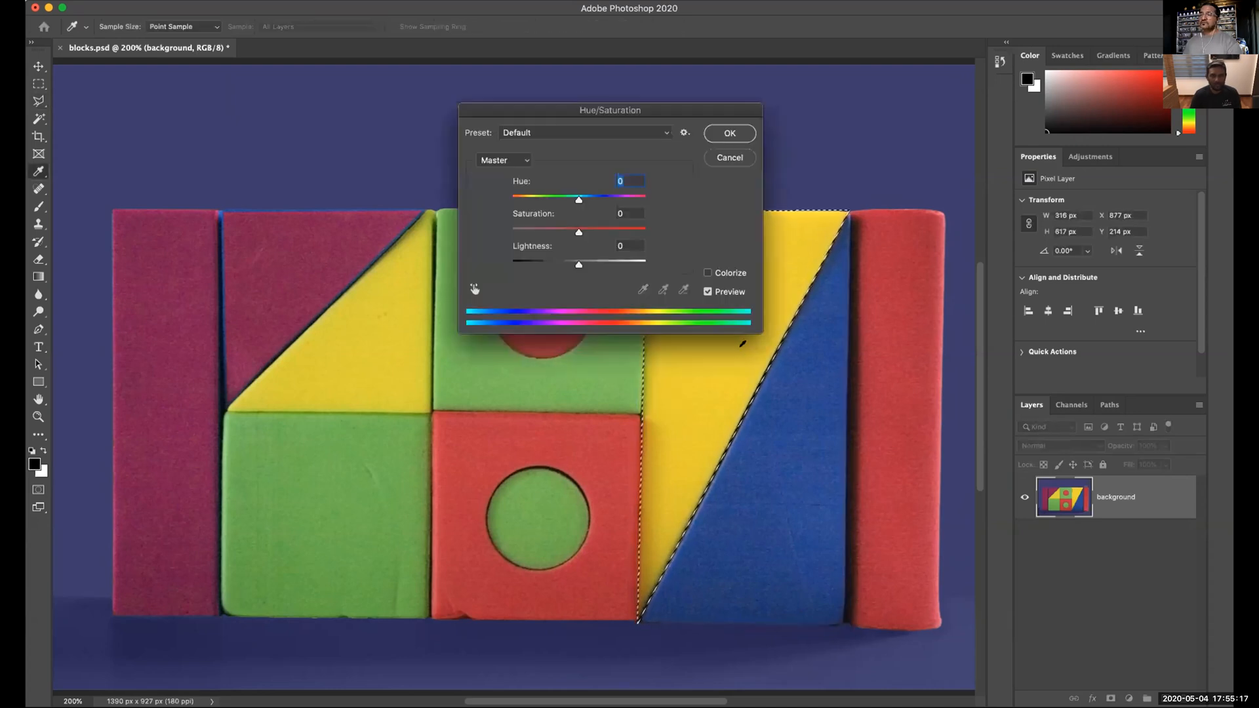
pyautogui.moveTo(578, 199); pyautogui.dragTo(534, 198)
pyautogui.click(741, 137)
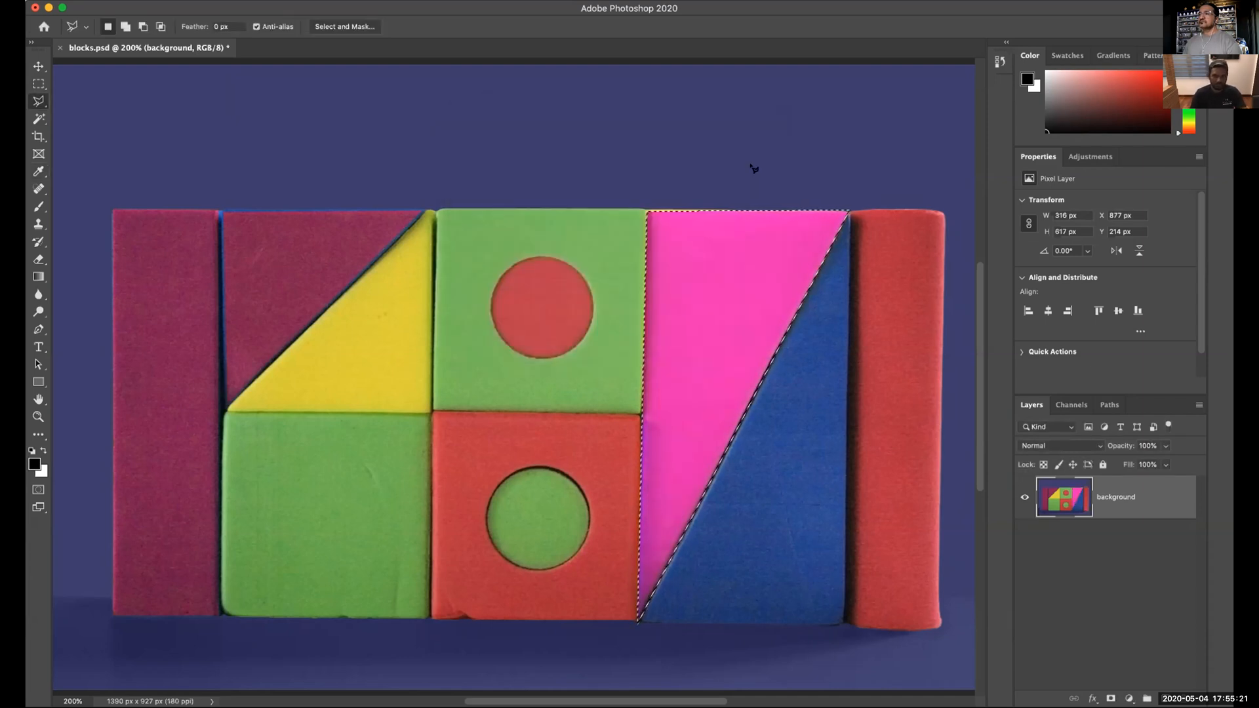
pyautogui.press('super+d')
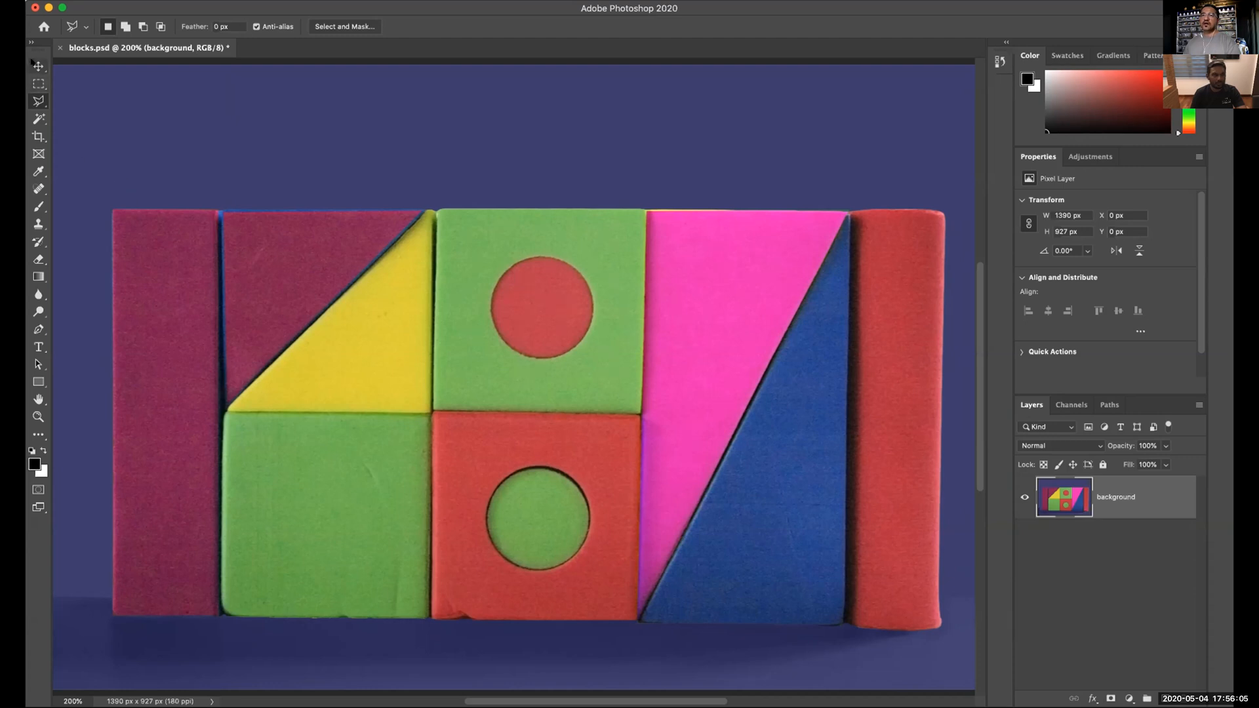
# Draw a circular selection about 191 px wide above the blocks with the Elliptical Marquee, repositioning it while drawing, and deselect it.
pyautogui.rightClick(34, 100)
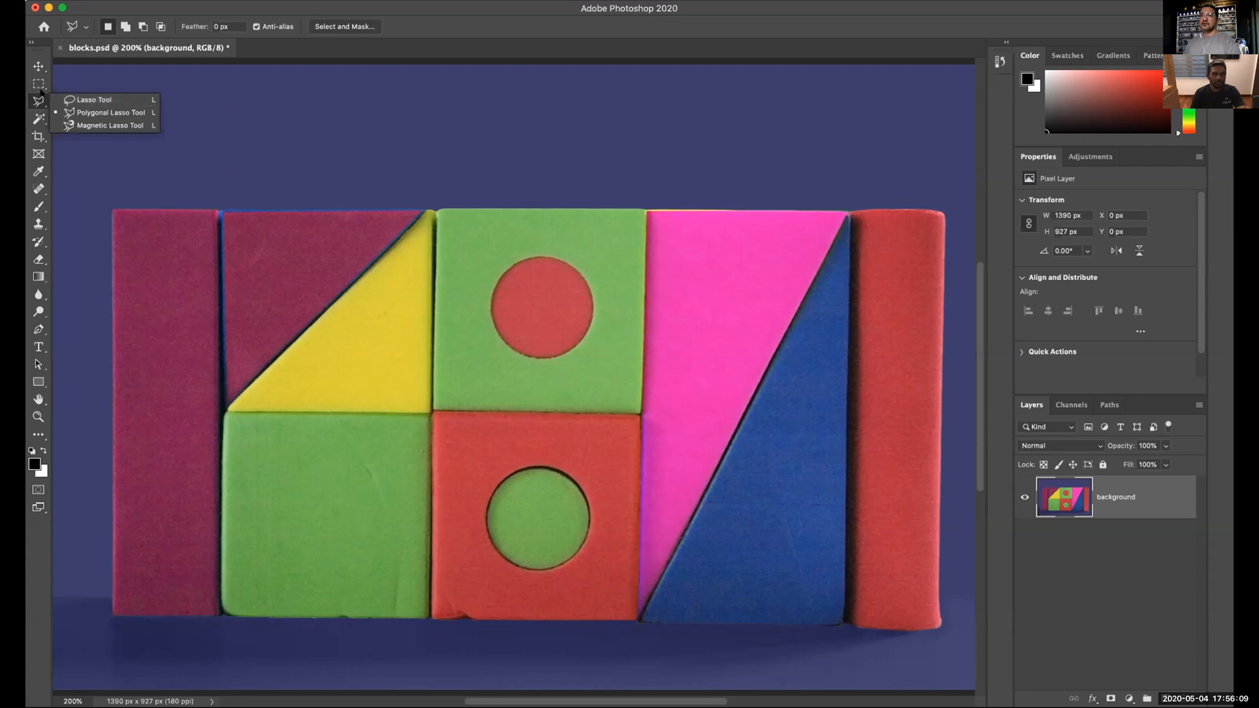
pyautogui.click(38, 83)
pyautogui.click(38, 83)
pyautogui.rightClick(39, 83)
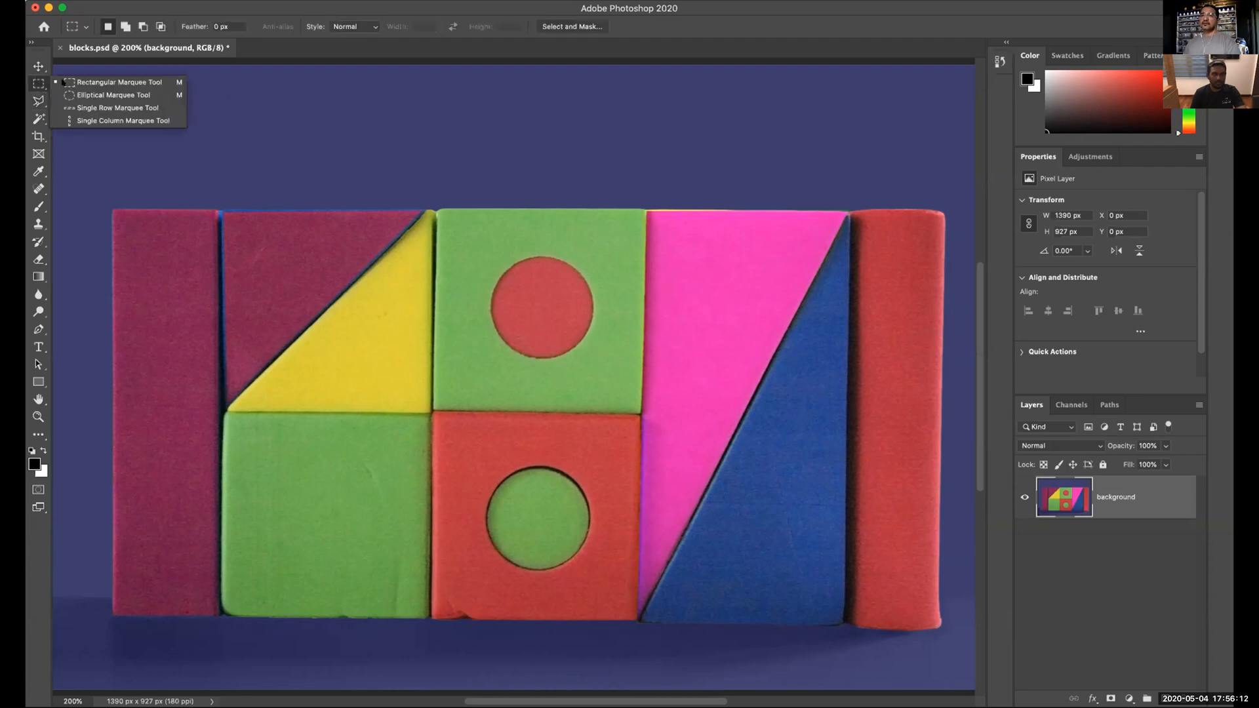
pyautogui.click(114, 95)
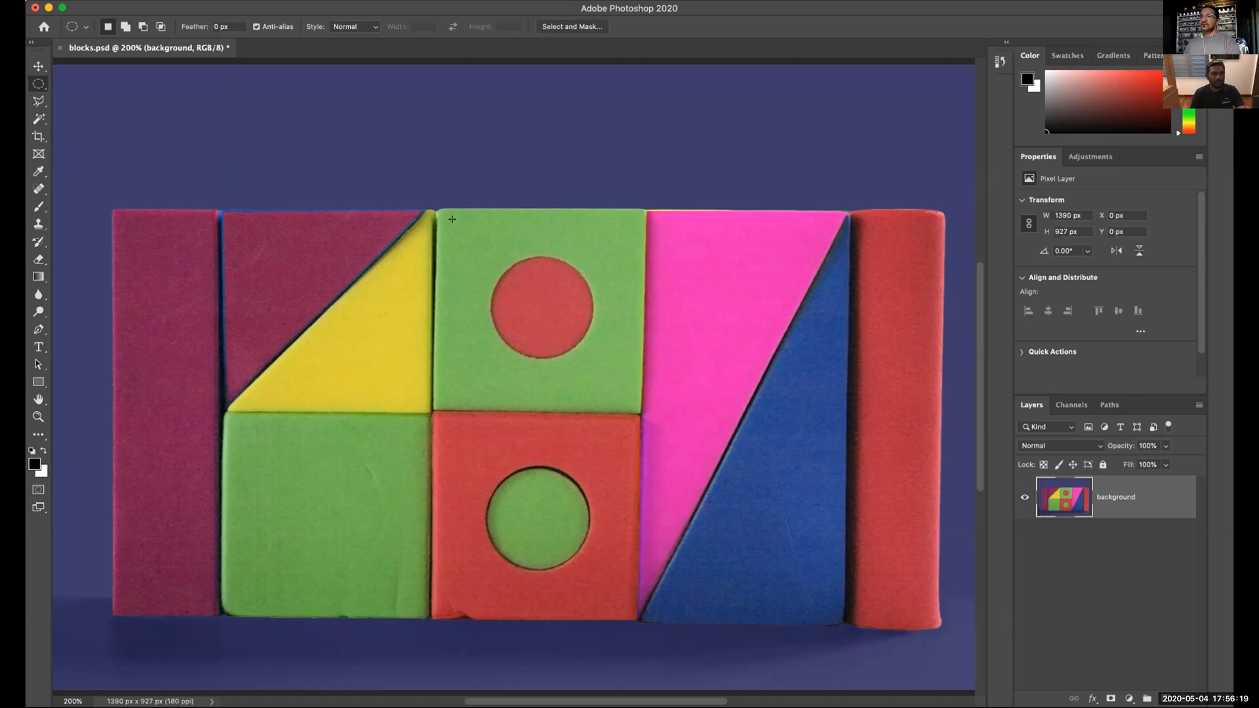
pyautogui.moveTo(301, 102); pyautogui.dragTo(570, 286)
pyautogui.moveTo(529, 359); pyautogui.dragTo(421, 234)
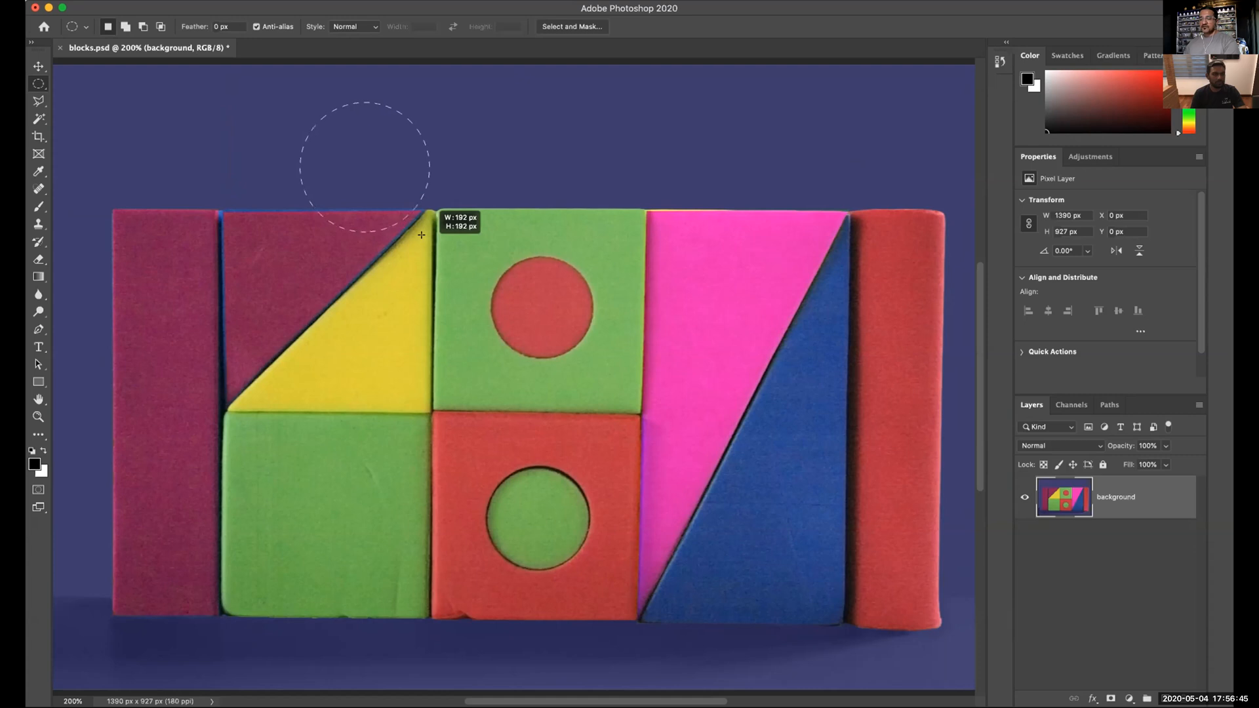
pyautogui.moveTo(421, 235); pyautogui.dragTo(459, 218)
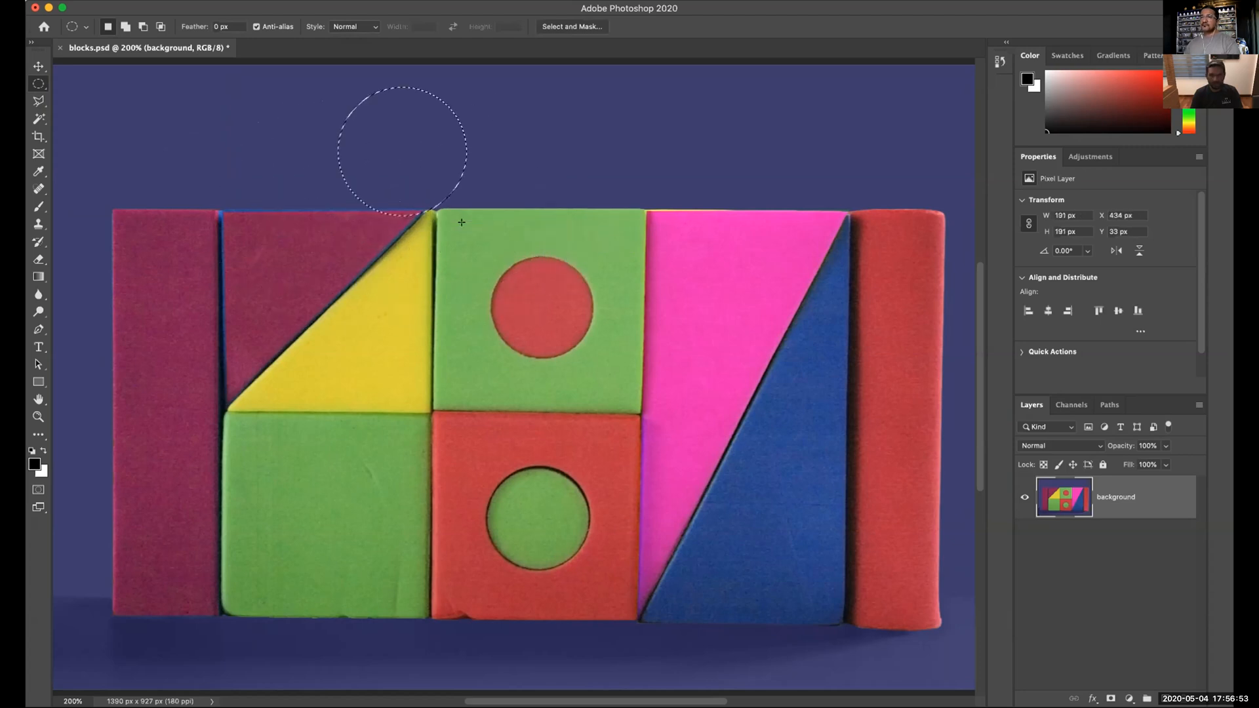
pyautogui.click(461, 222)
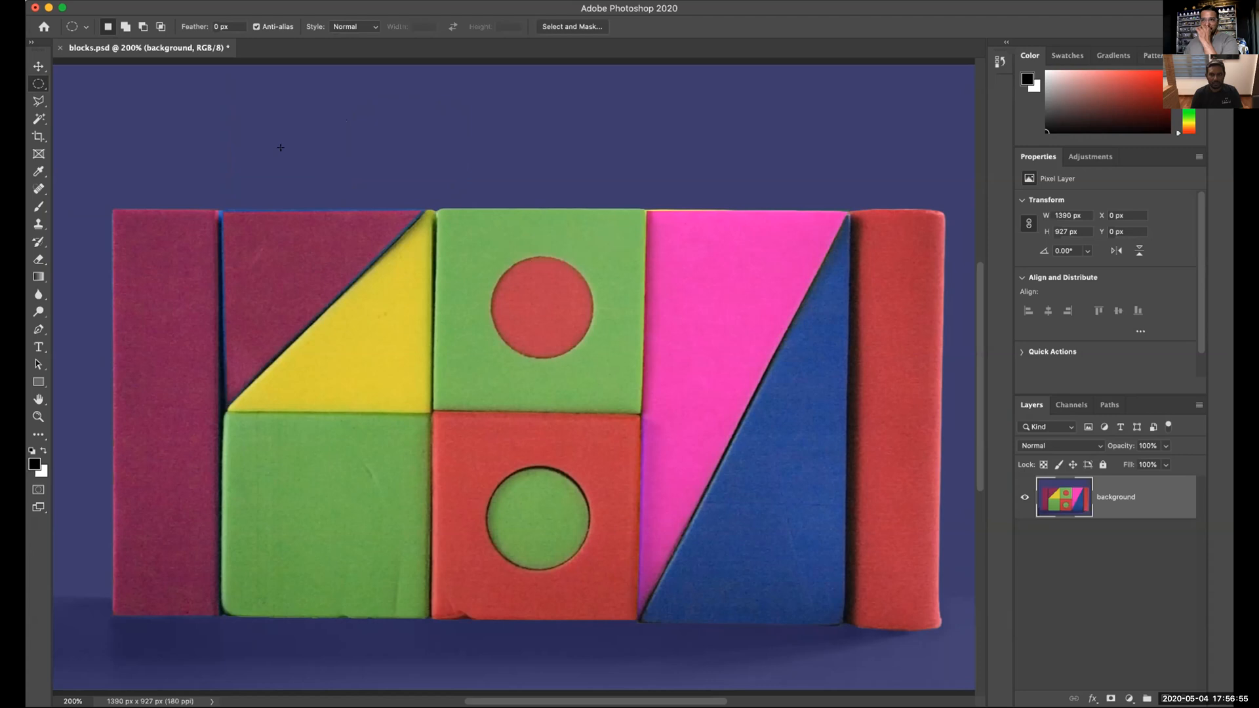
# Draw another large circular selection with the Elliptical Marquee, repositioning it over the blocks while drawing, and deselect it.
pyautogui.moveTo(248, 102); pyautogui.dragTo(639, 375)
pyautogui.press('shift')
pyautogui.moveTo(494, 415); pyautogui.dragTo(430, 425)
pyautogui.moveTo(550, 426)
pyautogui.mouseDown()
pyautogui.moveTo(675, 406)
pyautogui.moveTo(673, 377)
pyautogui.moveTo(551, 391)
pyautogui.moveTo(730, 385)
pyautogui.moveTo(668, 452)
pyautogui.moveTo(441, 403)
pyautogui.moveTo(367, 347)
pyautogui.moveTo(526, 480)
pyautogui.moveTo(400, 440)
pyautogui.moveTo(442, 472)
pyautogui.moveTo(489, 476)
pyautogui.moveTo(563, 518)
pyautogui.moveTo(547, 469)
pyautogui.moveTo(284, 380)
pyautogui.mouseUp()
pyautogui.click(546, 321)
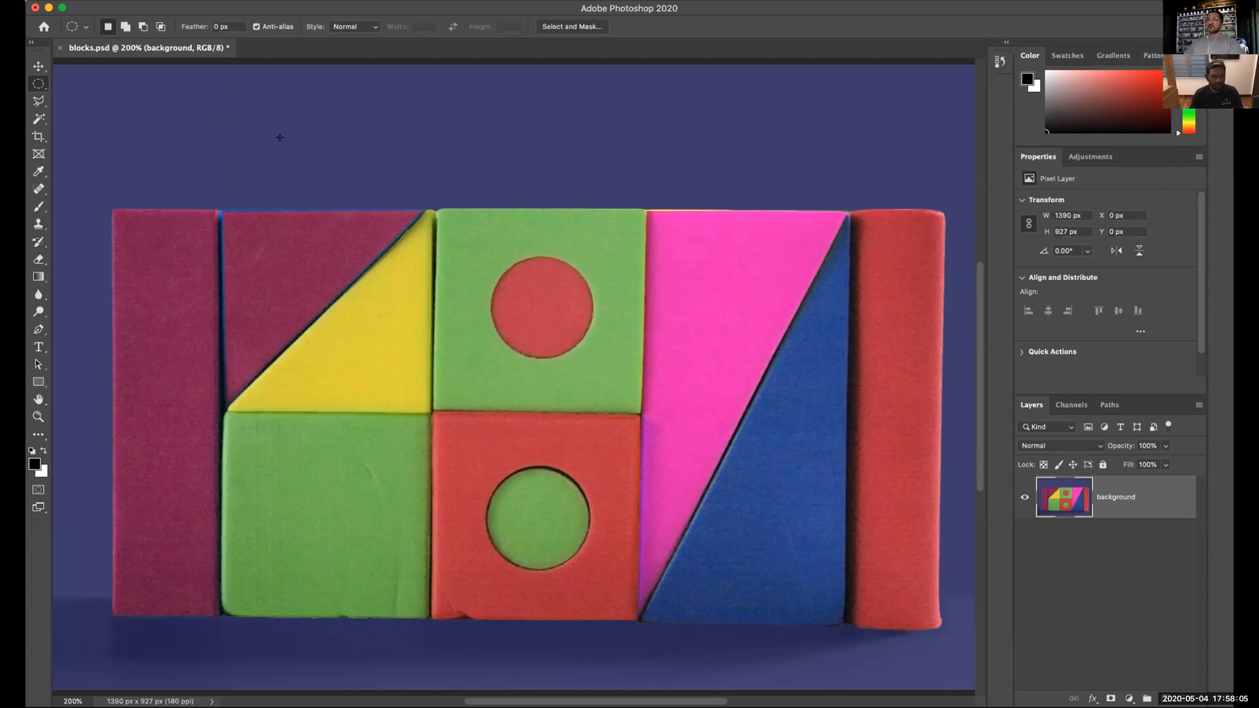
# Select the red circle in the green square with the Elliptical Marquee, repositioning it while drawing, about 152 × 152 px.
pyautogui.moveTo(259, 99); pyautogui.dragTo(584, 351)
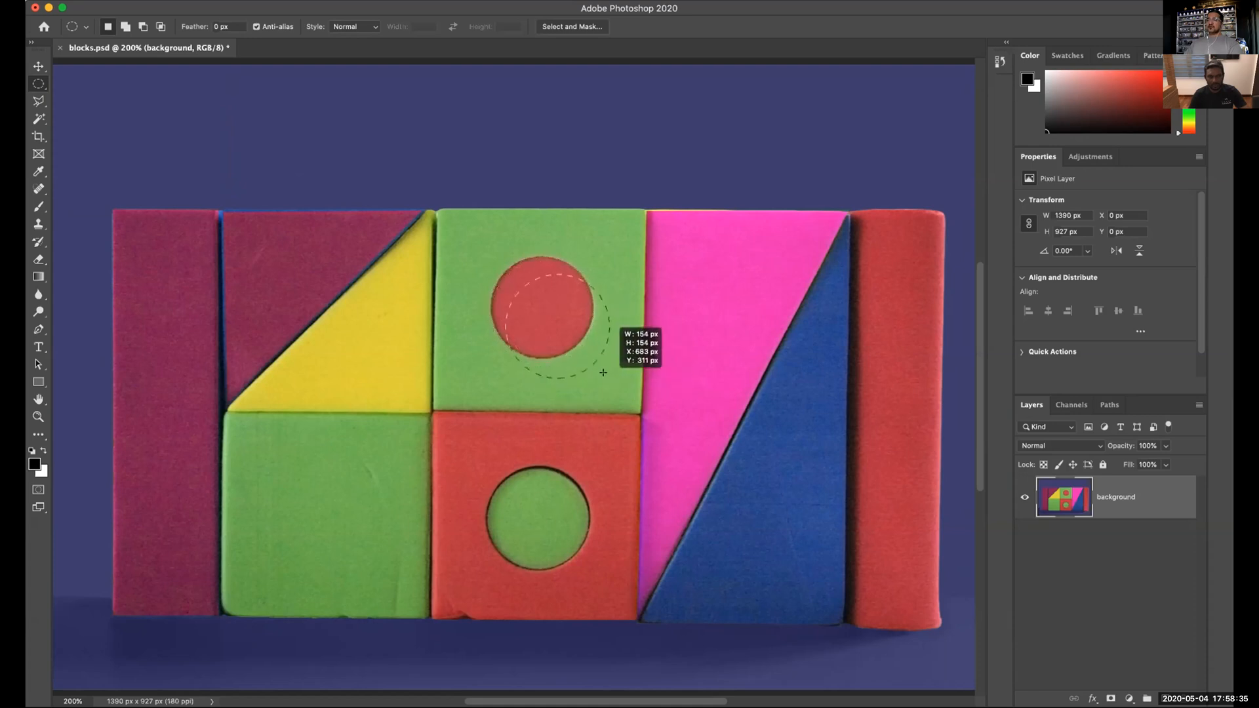
pyautogui.moveTo(602, 372)
pyautogui.mouseDown()
pyautogui.moveTo(581, 352)
pyautogui.moveTo(590, 362)
pyautogui.mouseUp()
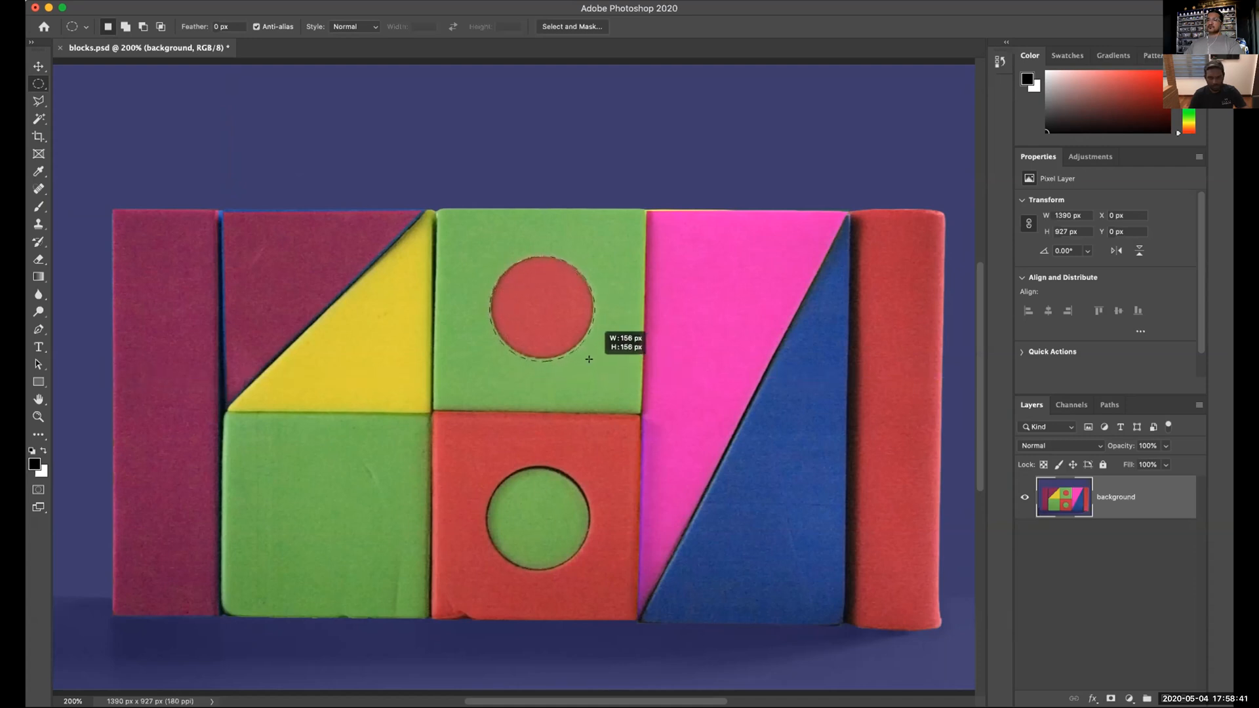
pyautogui.moveTo(589, 353); pyautogui.dragTo(605, 381)
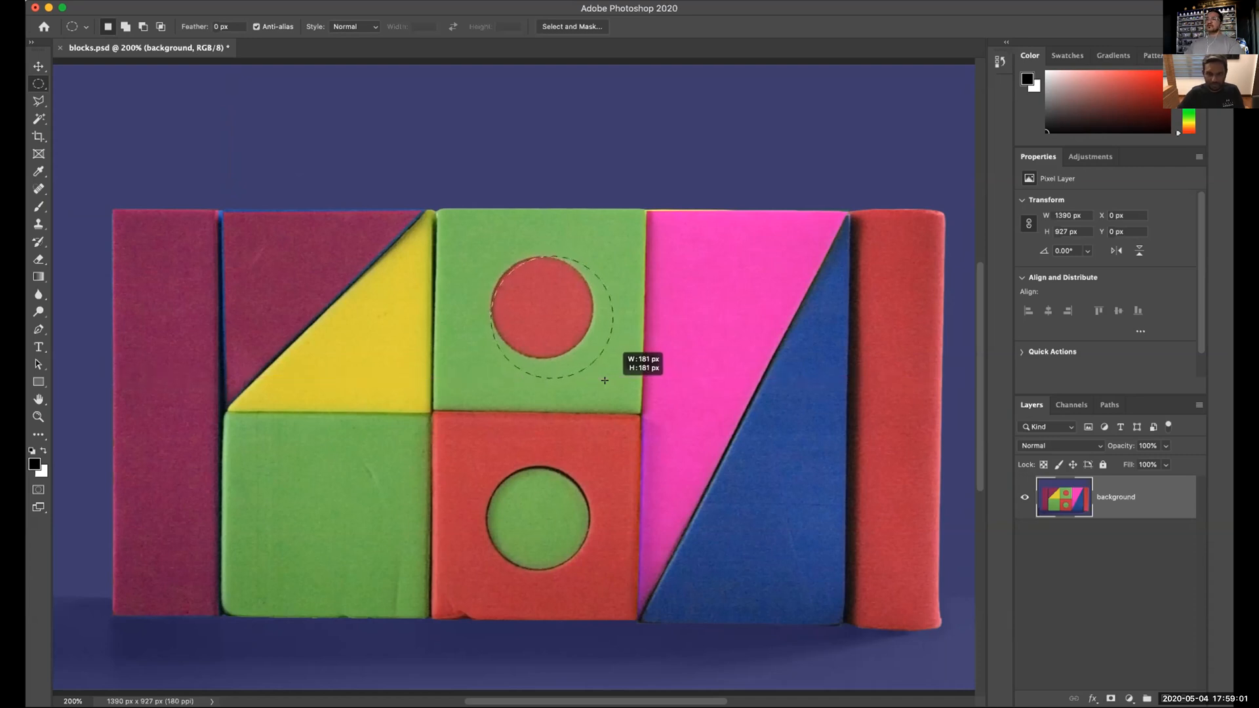
pyautogui.moveTo(604, 380)
pyautogui.mouseDown()
pyautogui.moveTo(602, 354)
pyautogui.moveTo(645, 338)
pyautogui.moveTo(601, 402)
pyautogui.mouseUp()
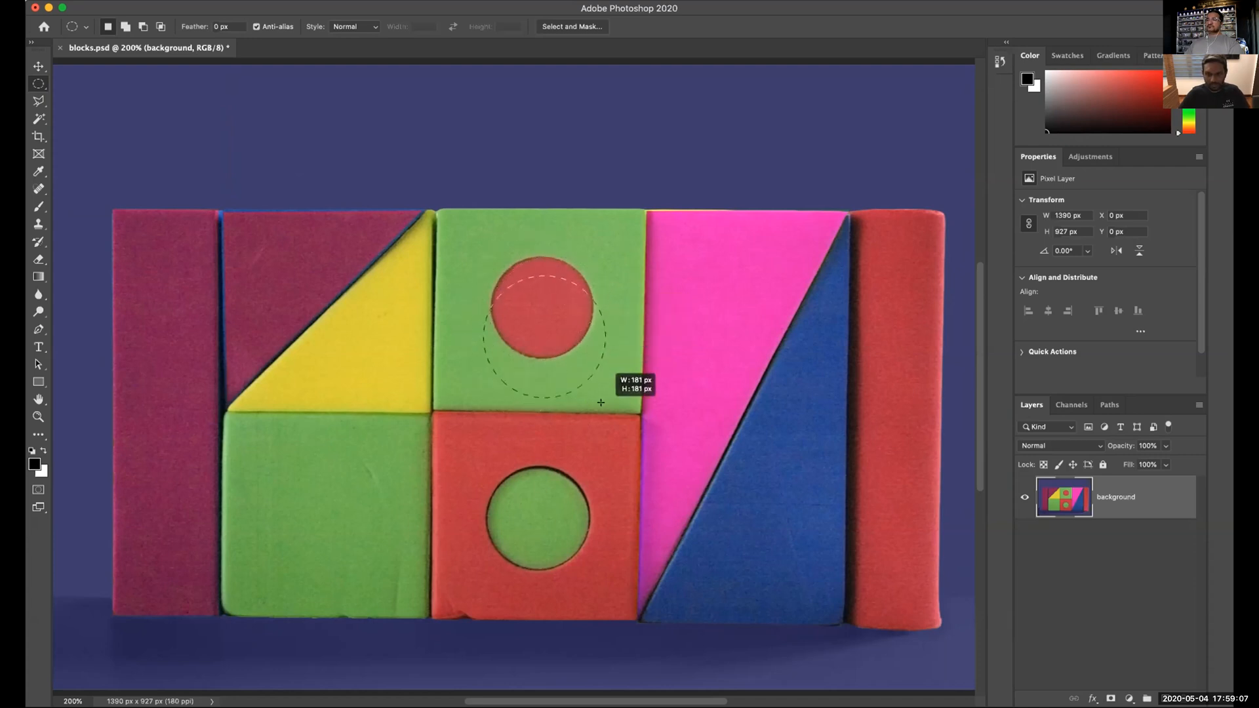
pyautogui.moveTo(593, 385); pyautogui.dragTo(600, 396)
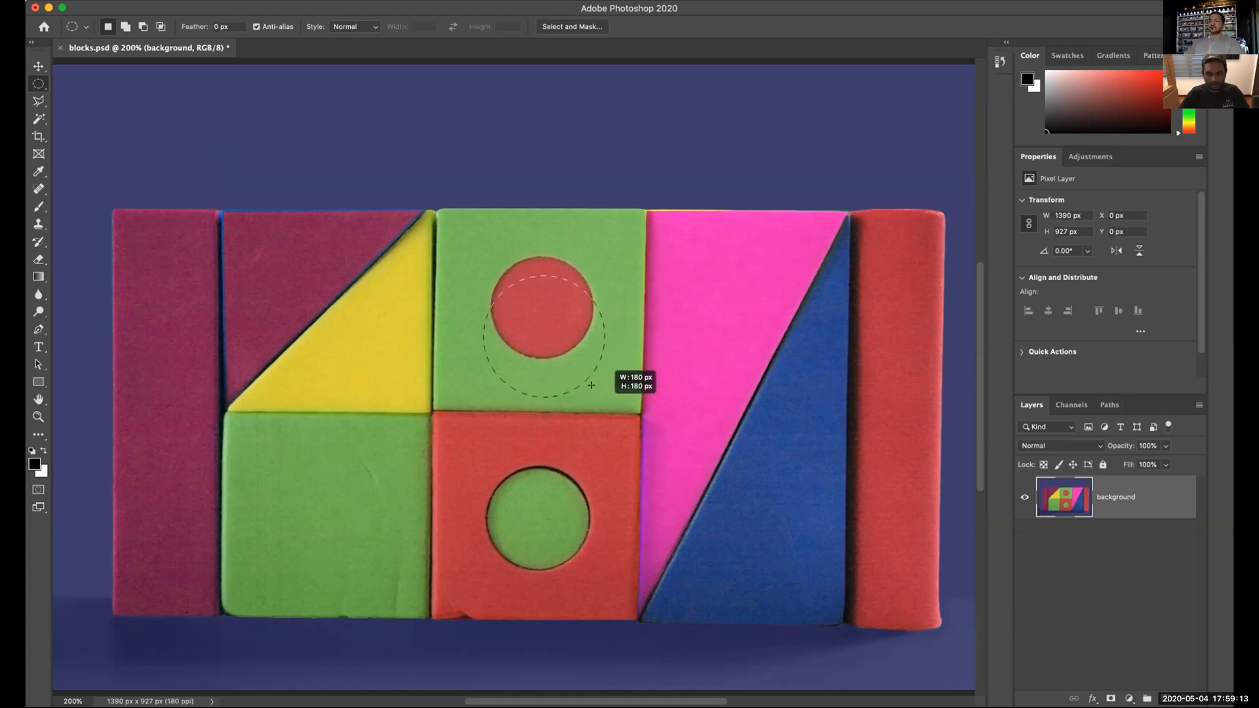
pyautogui.moveTo(583, 372)
pyautogui.mouseDown()
pyautogui.moveTo(581, 385)
pyautogui.moveTo(590, 365)
pyautogui.mouseUp()
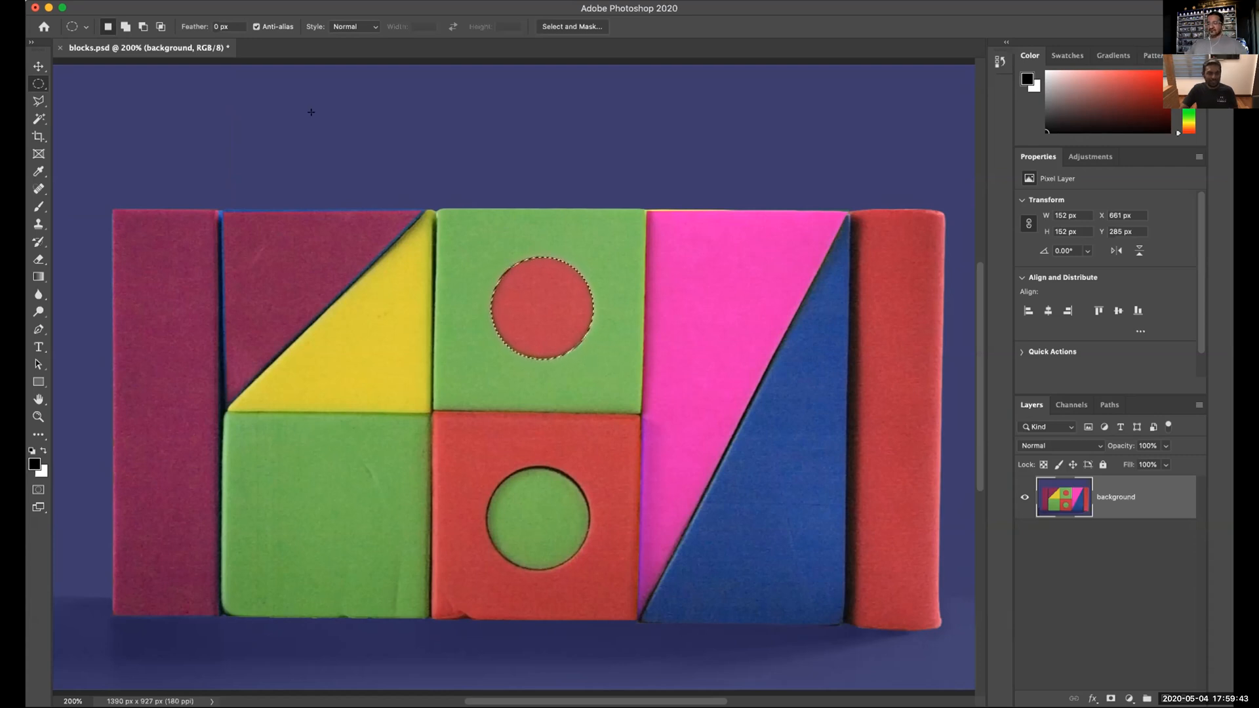
# Recolour the selected red circle violet-blue with Hue/Saturation at hue -101 and saturation +18, and deselect it.
pyautogui.press('super+u')
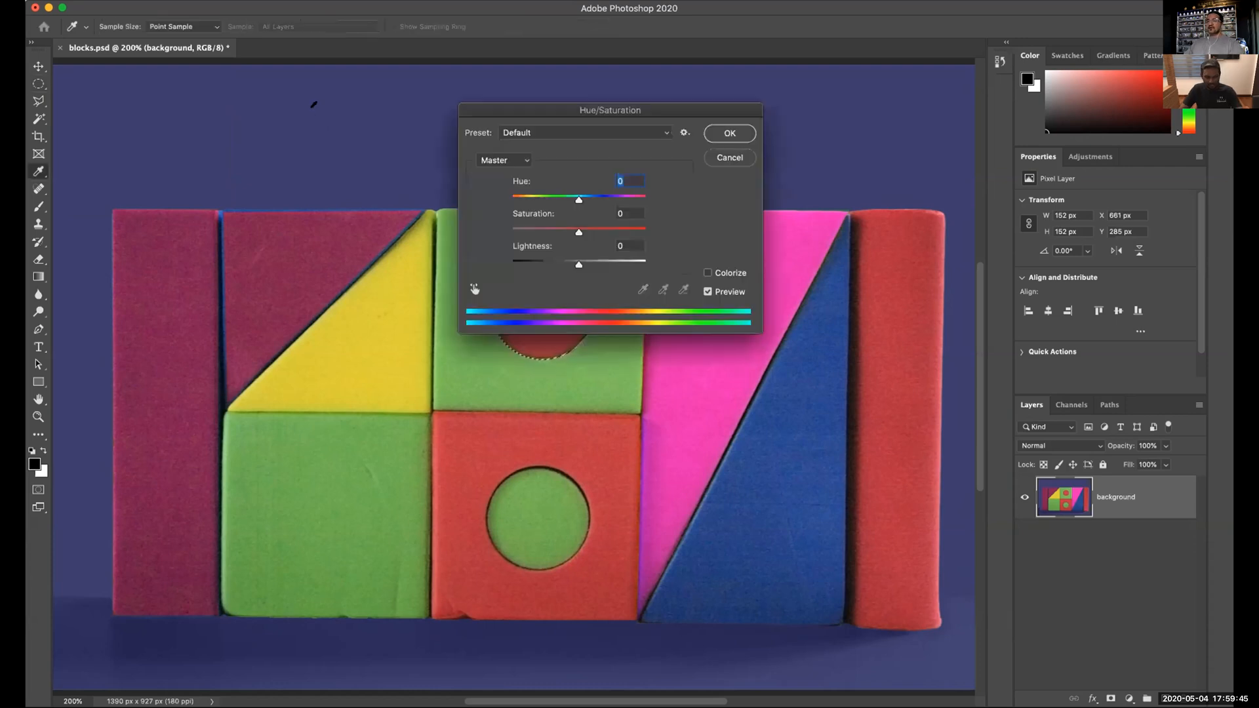
pyautogui.moveTo(554, 109); pyautogui.dragTo(214, 116)
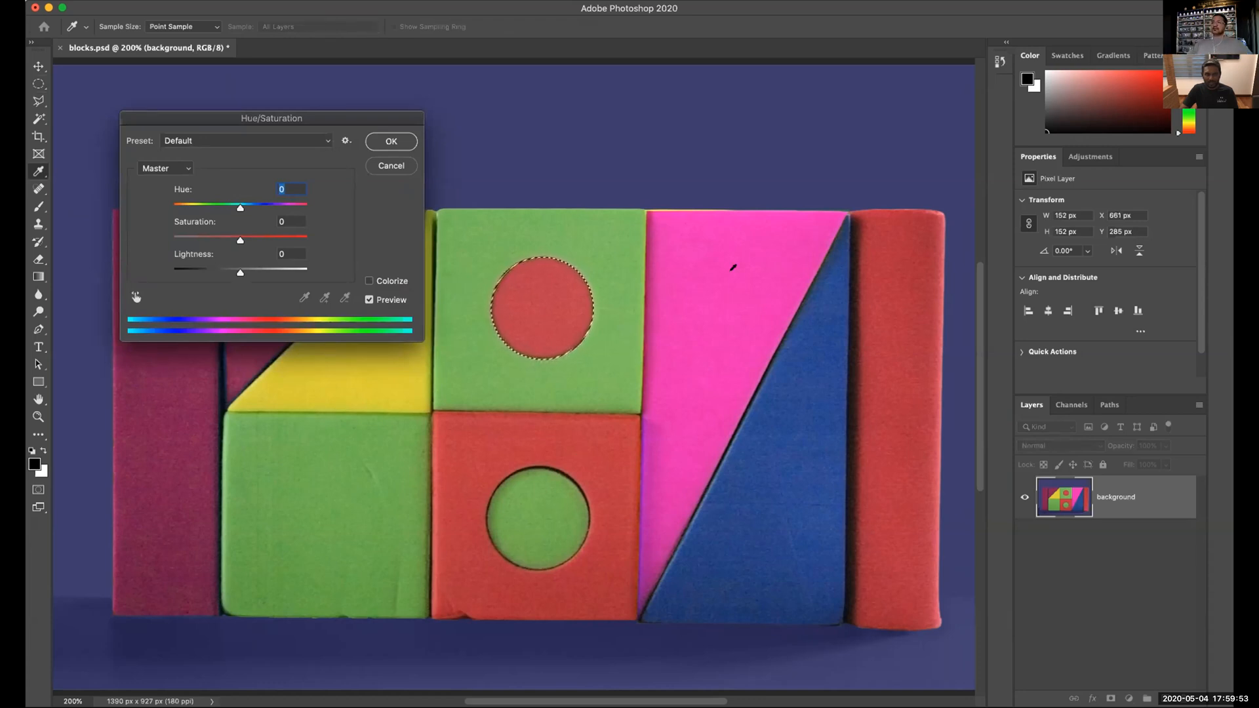
pyautogui.click(738, 285)
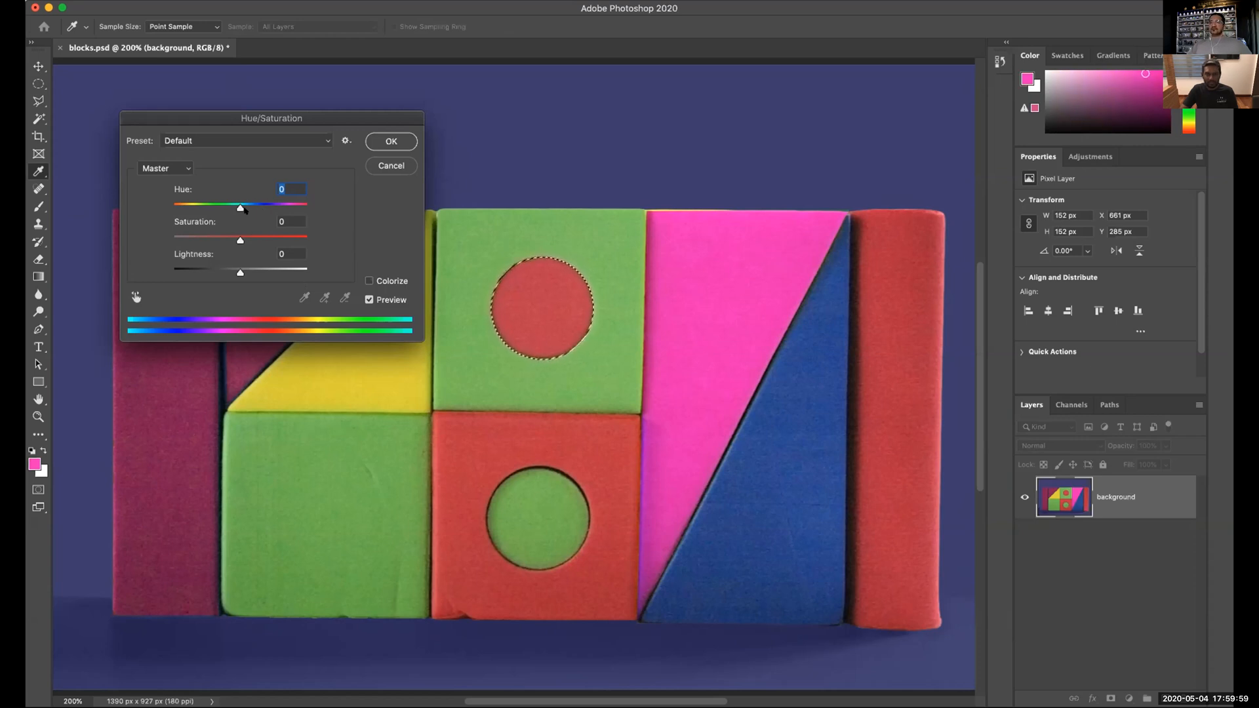
pyautogui.moveTo(244, 209); pyautogui.dragTo(192, 211)
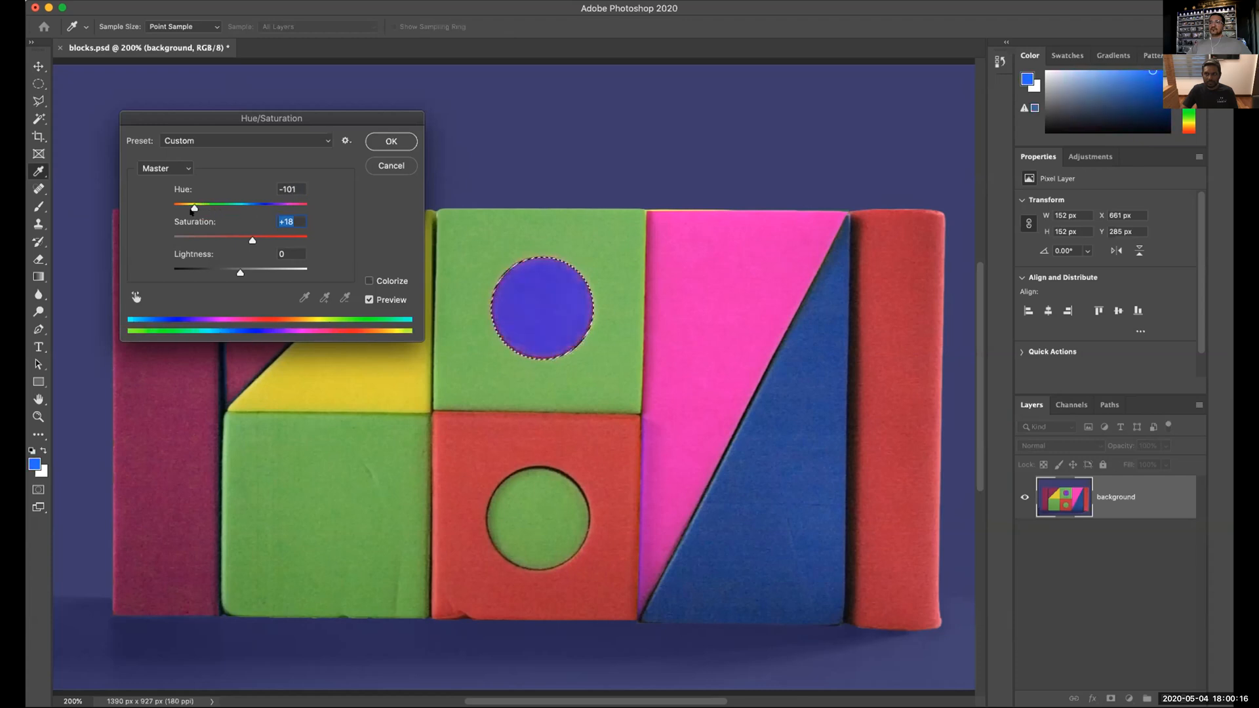
pyautogui.click(390, 141)
pyautogui.click(583, 131)
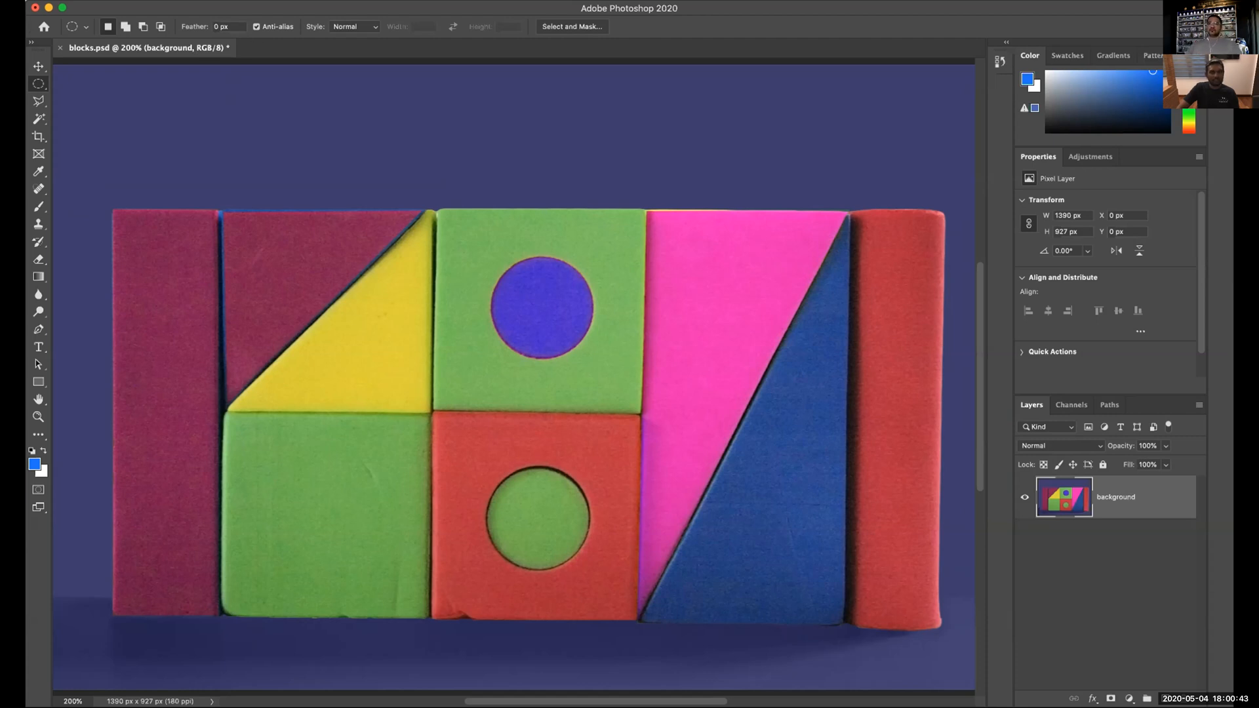
pyautogui.rightClick(38, 83)
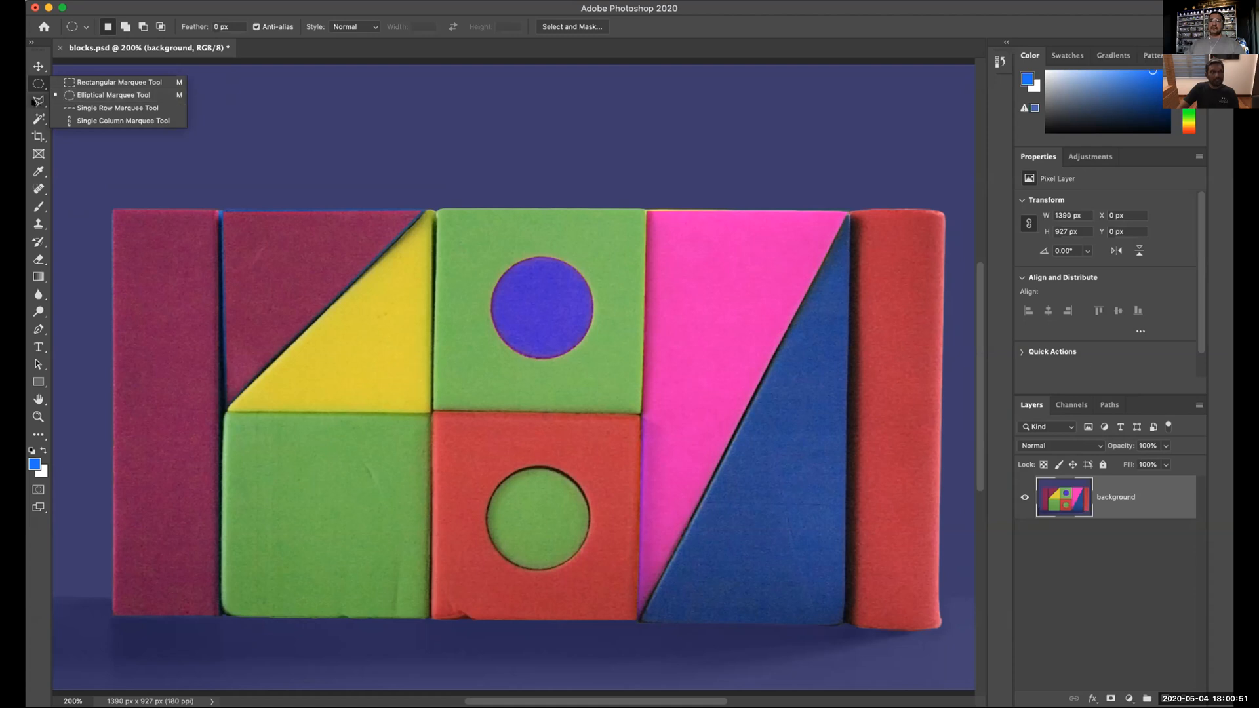
pyautogui.click(38, 101)
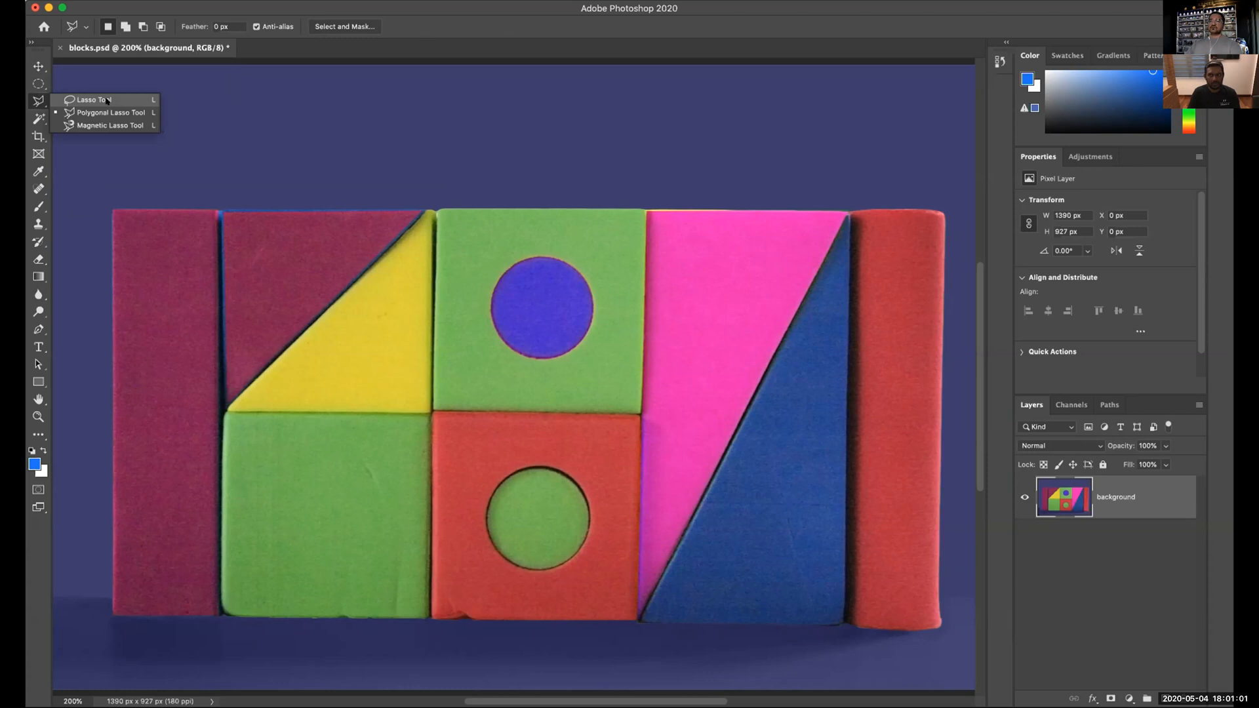
pyautogui.click(202, 117)
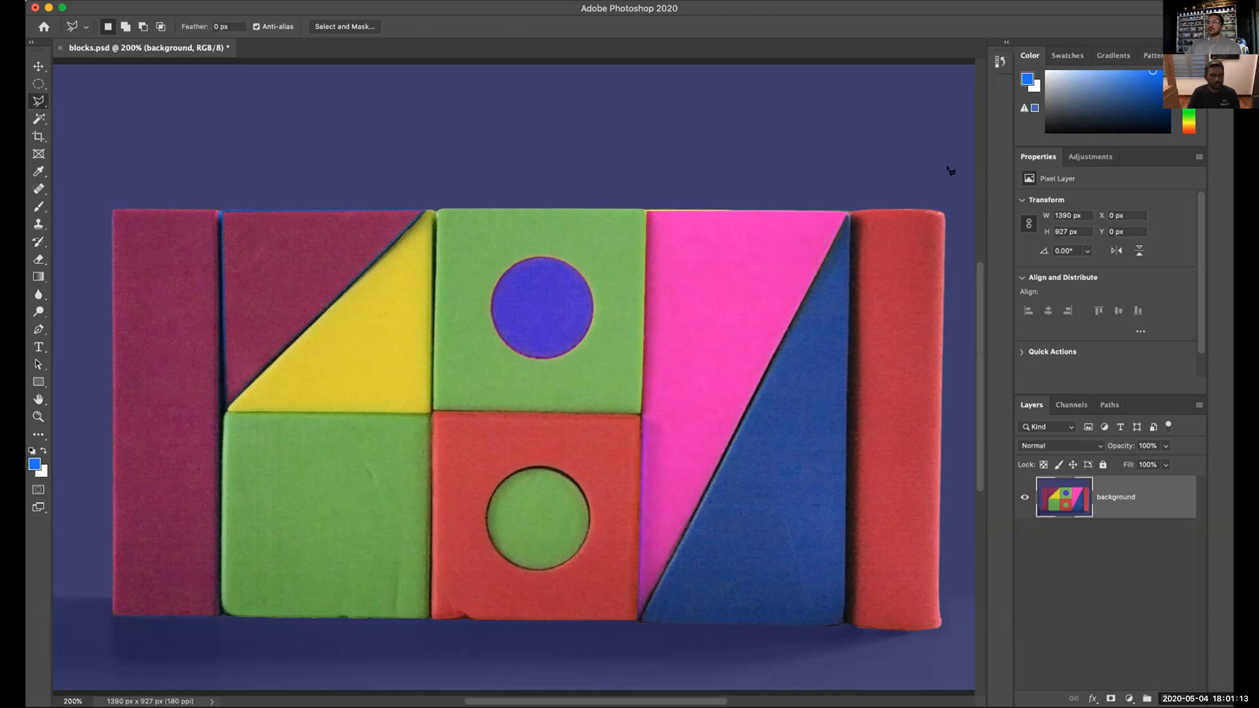
# Open the edit history and revert the image to its original blocks.psd snapshot.
pyautogui.click(1000, 61)
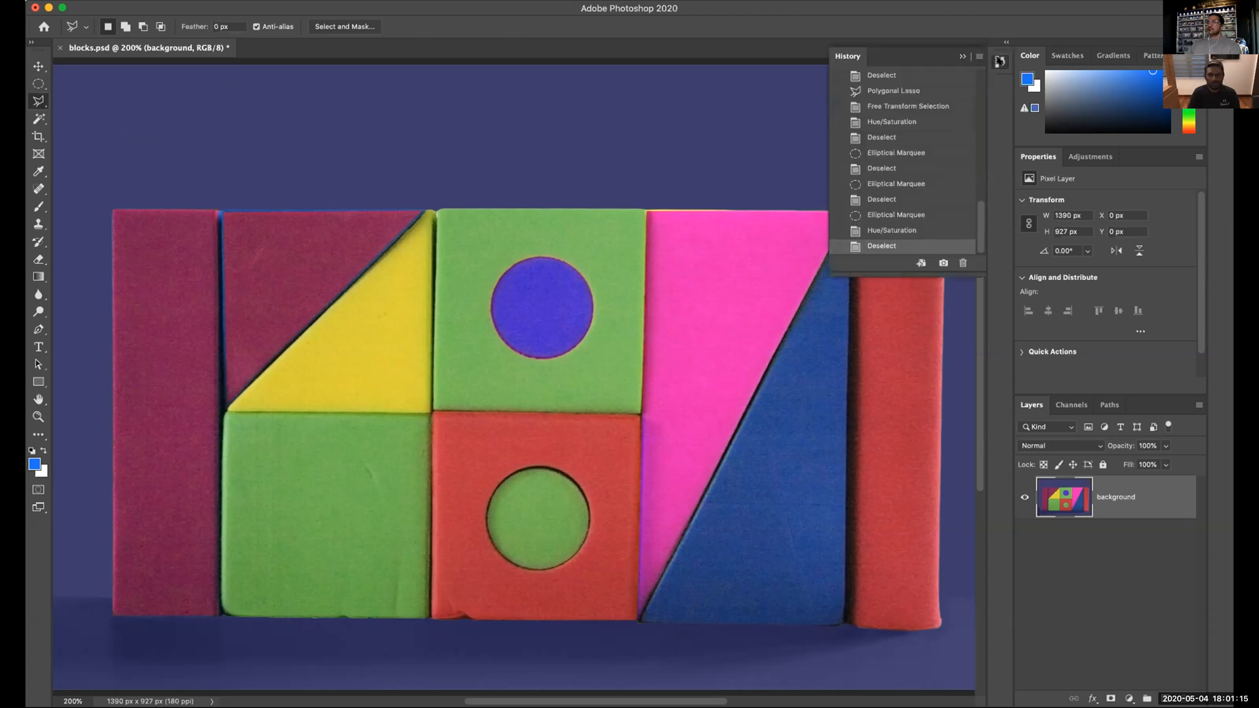
pyautogui.scroll(10, 959, 187)
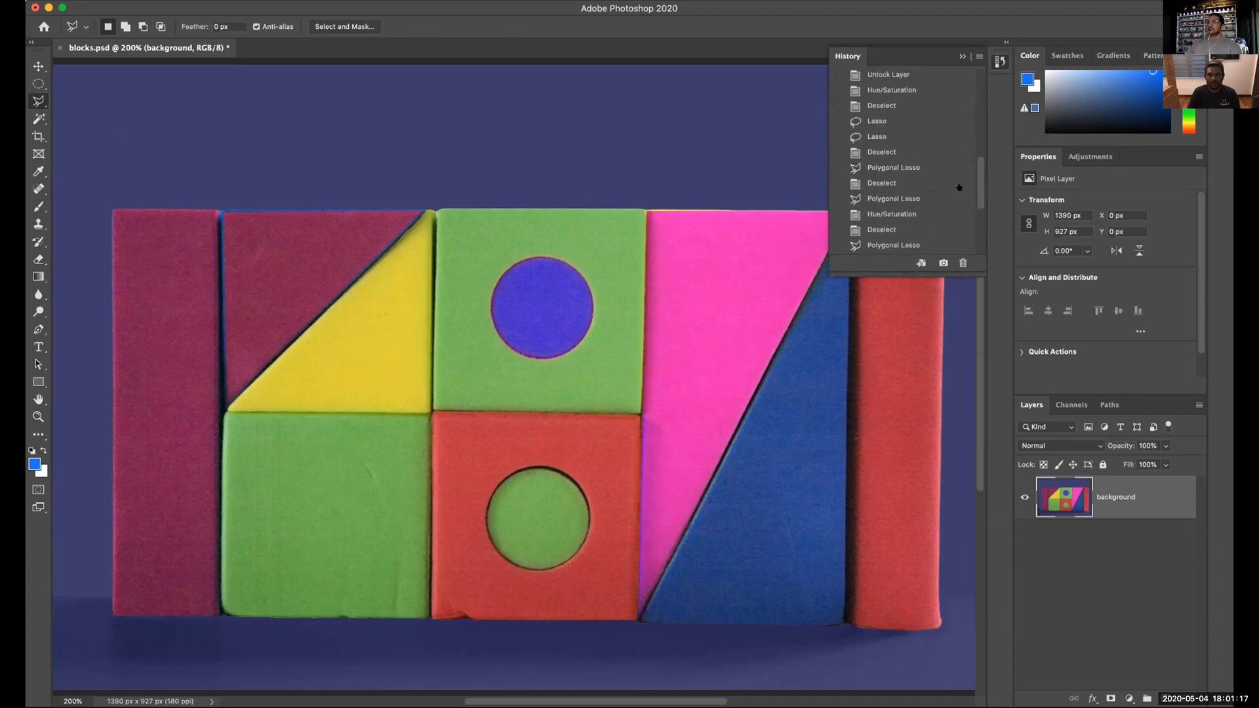
pyautogui.scroll(2, 951, 167)
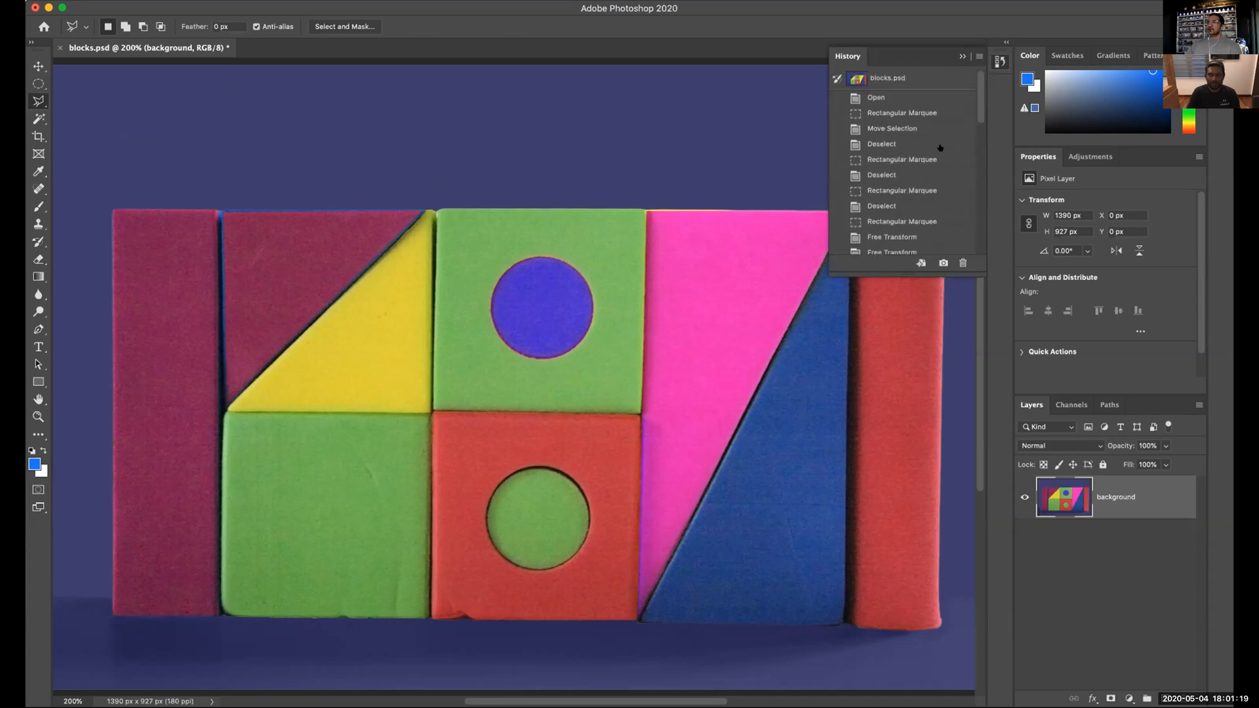
pyautogui.click(914, 80)
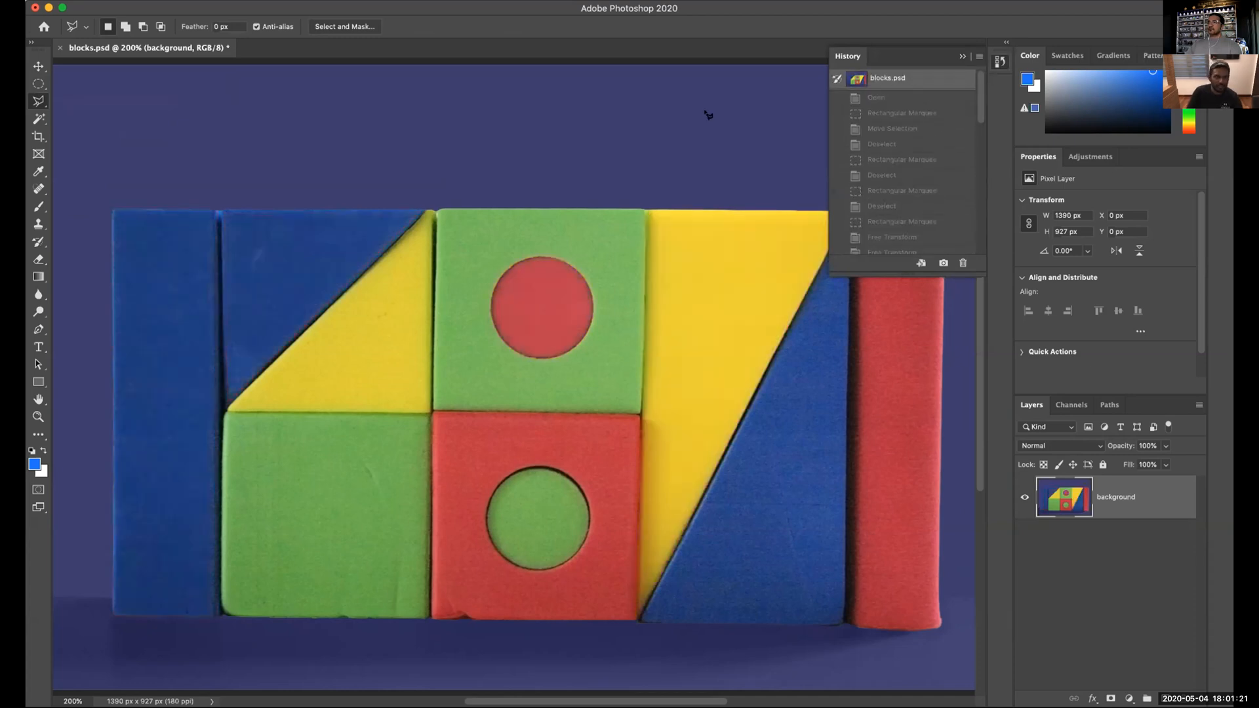
# Enlarge the history list and step back through the recorded states to the first freehand Lasso selection.
pyautogui.moveTo(904, 273); pyautogui.dragTo(939, 664)
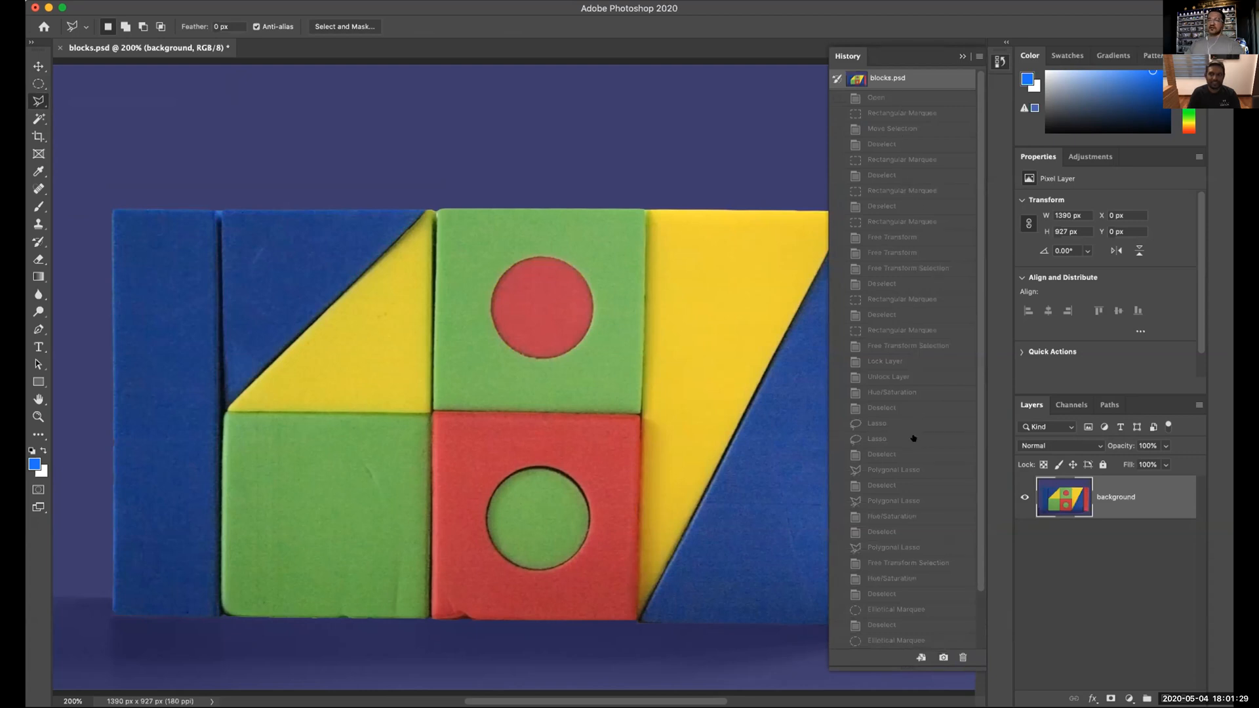
pyautogui.scroll(-4, 913, 438)
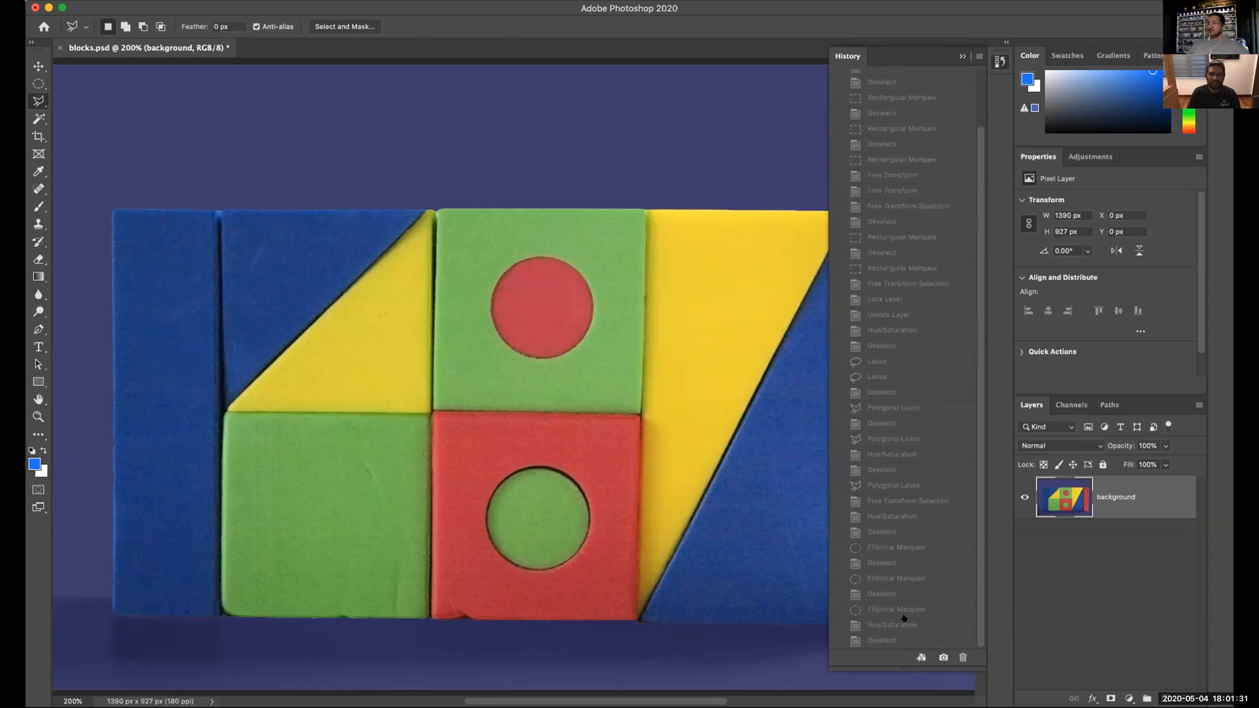
pyautogui.click(896, 622)
pyautogui.click(896, 623)
pyautogui.click(896, 609)
pyautogui.click(901, 594)
pyautogui.click(896, 561)
pyautogui.click(896, 545)
pyautogui.click(896, 531)
pyautogui.click(895, 516)
pyautogui.click(894, 500)
pyautogui.click(894, 470)
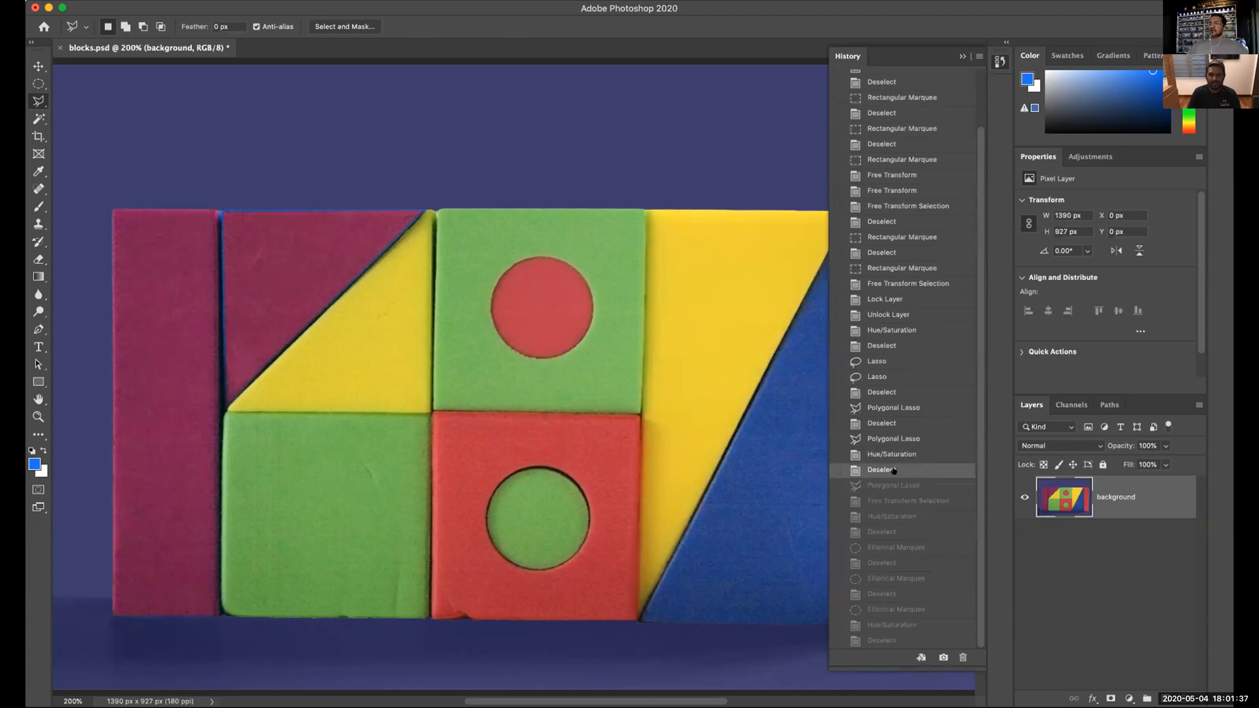
pyautogui.click(893, 452)
pyautogui.click(893, 439)
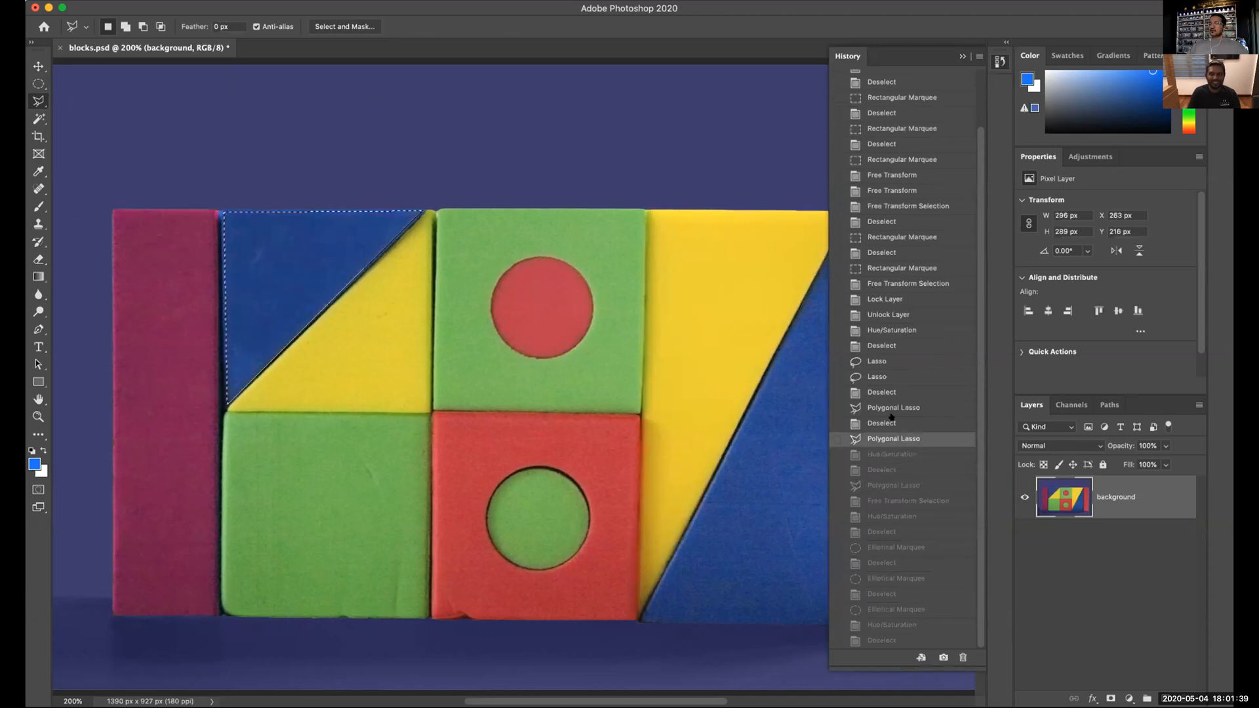
pyautogui.click(890, 422)
pyautogui.press('super+alt+z')
pyautogui.press('super+alt+z')
pyautogui.press('super+alt+z')
pyautogui.press('super+alt+z')
pyautogui.press('super+alt+z')
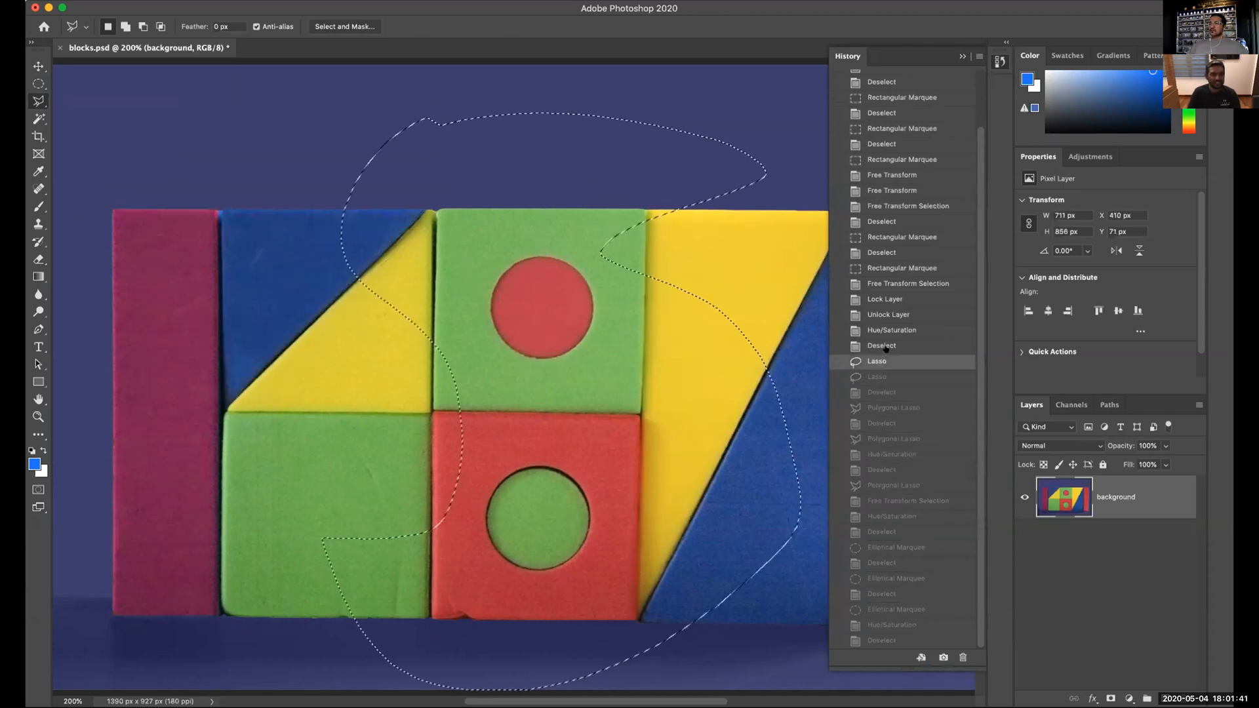
# Step forward through the history states to the deselection following the tall triangle's pink Hue/Saturation change.
pyautogui.click(903, 424)
pyautogui.click(896, 454)
pyautogui.click(896, 469)
pyautogui.click(895, 516)
pyautogui.press('super+shift+z')
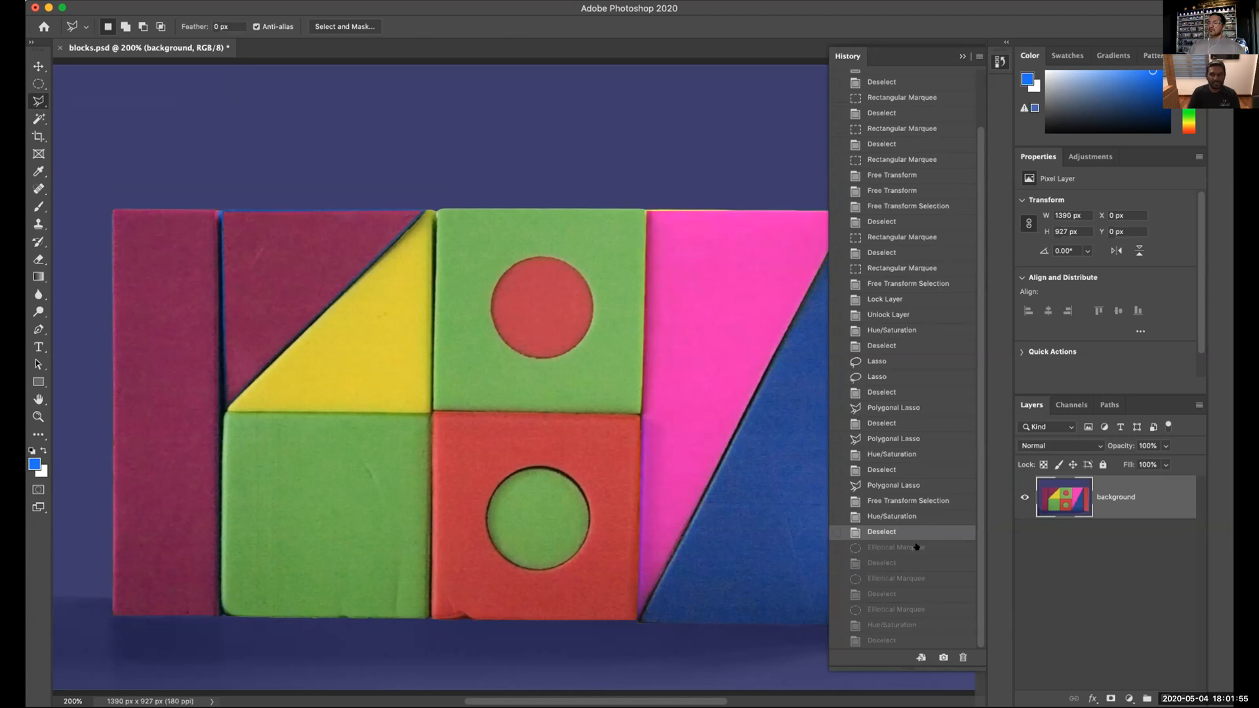
# Restore the original blocks.psd snapshot again and close the edit history.
pyautogui.scroll(2, 916, 547)
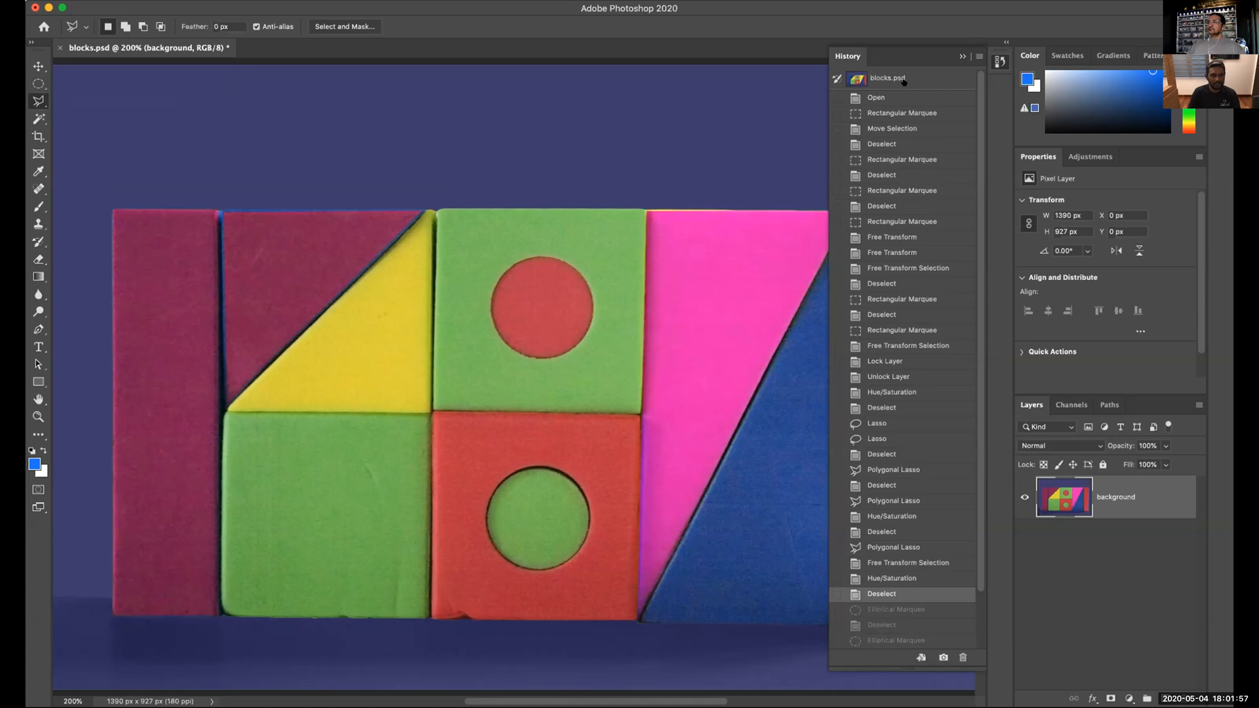
pyautogui.click(861, 77)
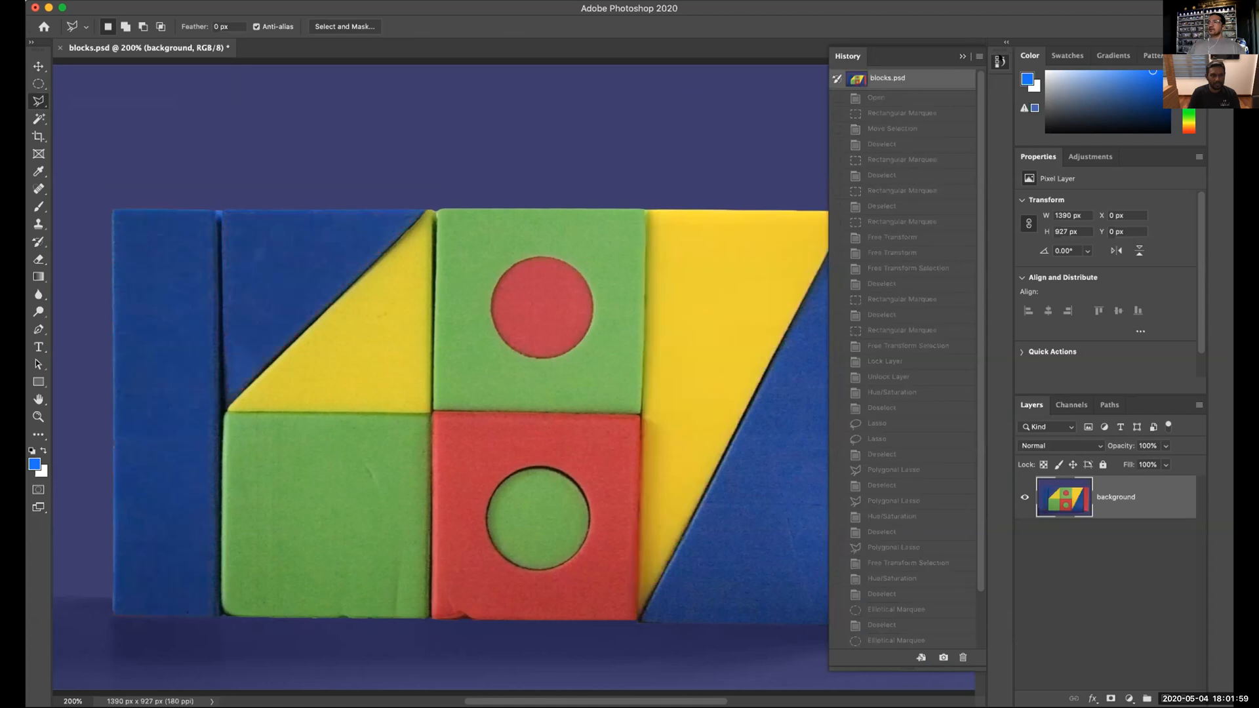
pyautogui.click(592, 189)
pyautogui.click(1000, 61)
pyautogui.click(1000, 61)
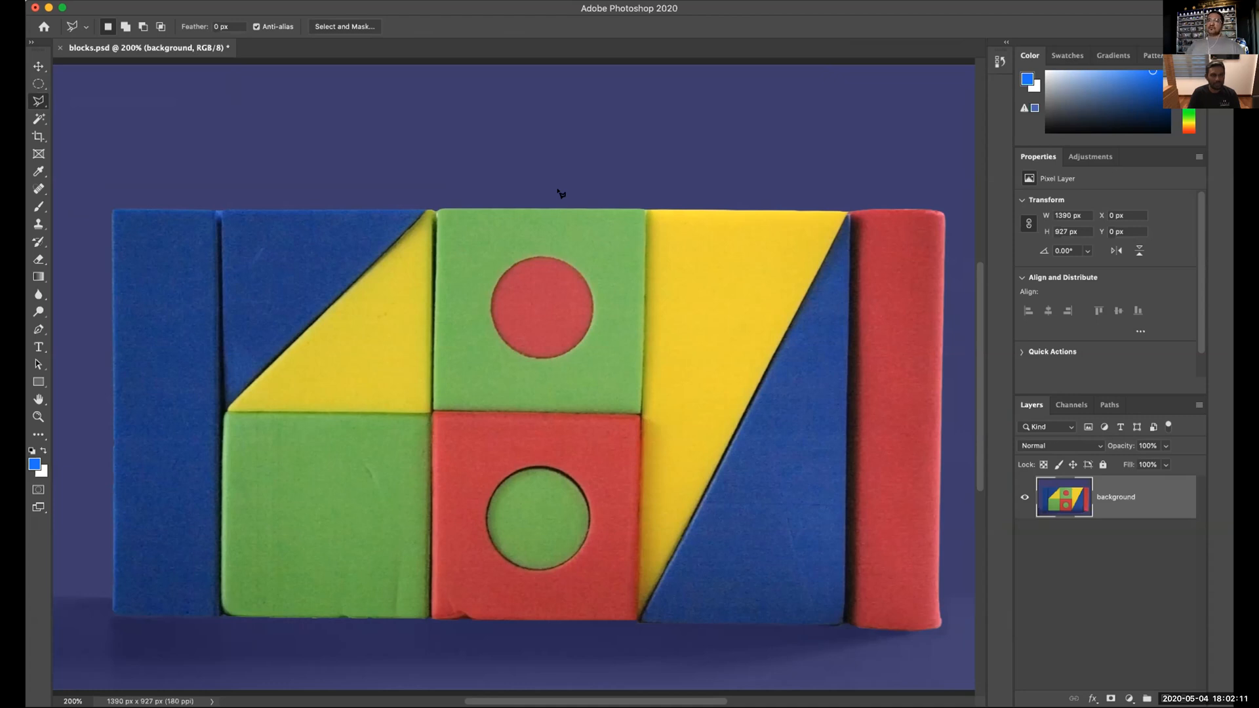
# Try the contiguous Magic Wand at tolerance 32 on the blue column, and replace that selection with the tall blue triangle.
pyautogui.click(39, 119)
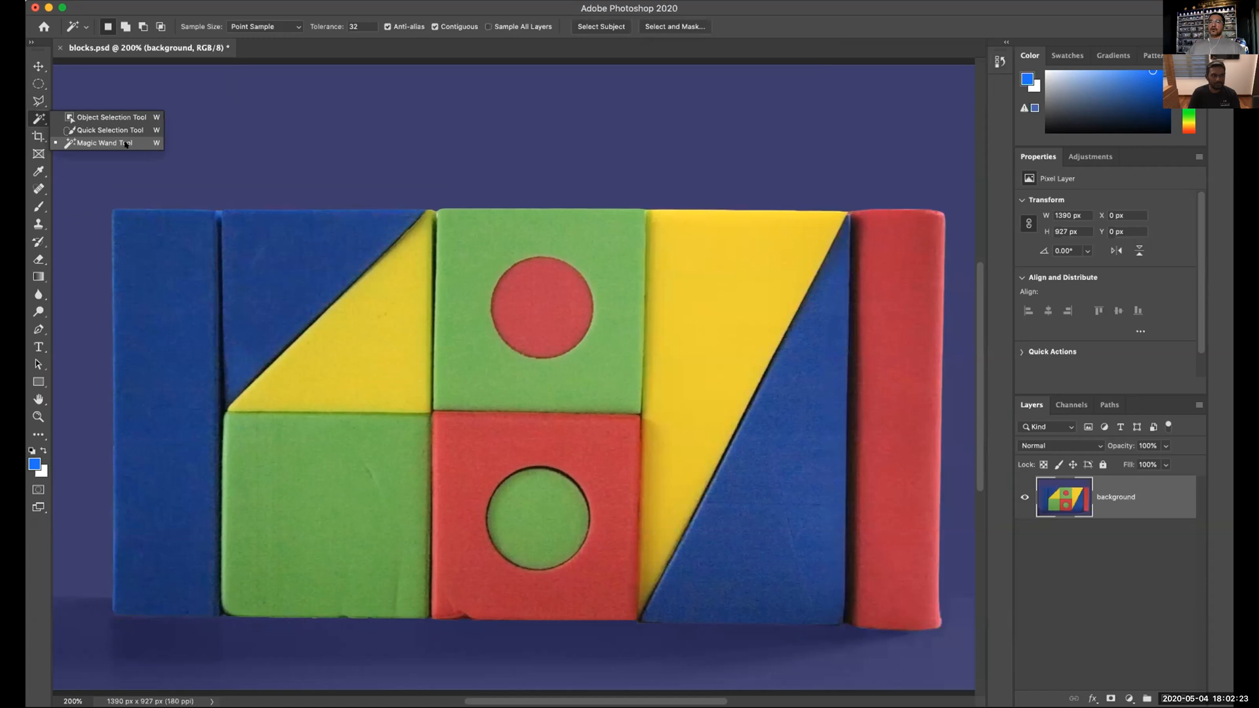
pyautogui.click(126, 143)
pyautogui.click(157, 273)
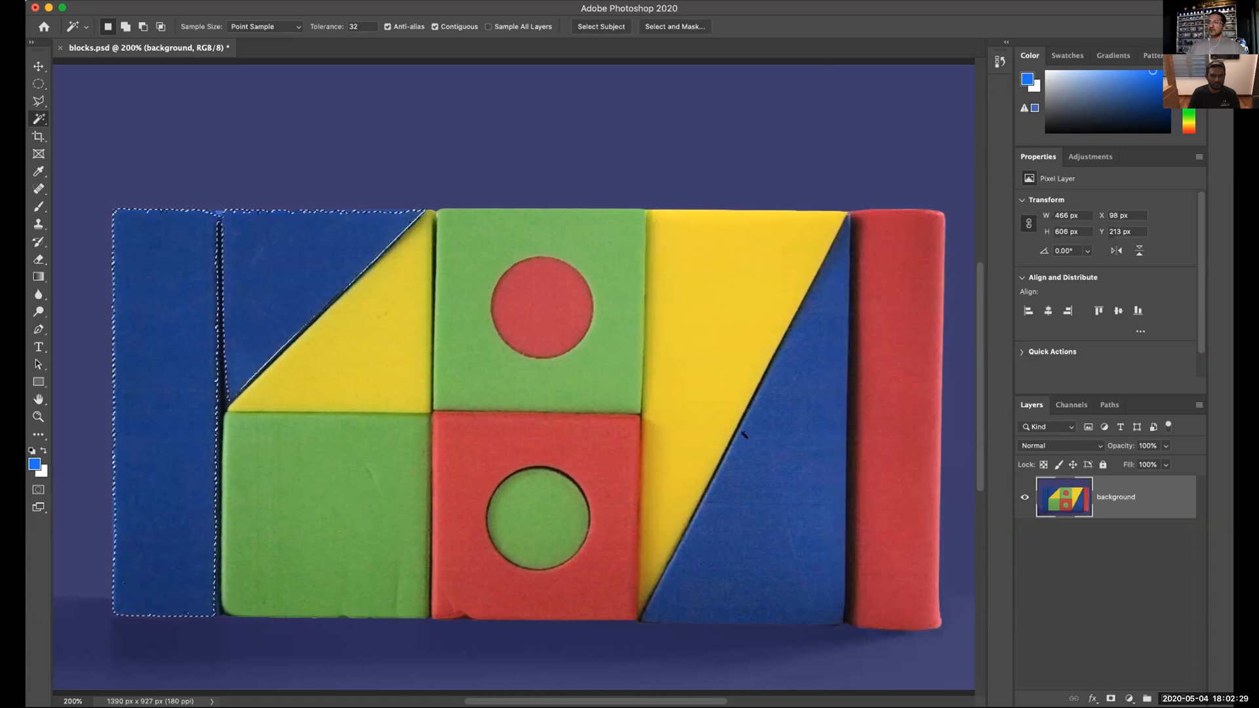
pyautogui.click(776, 447)
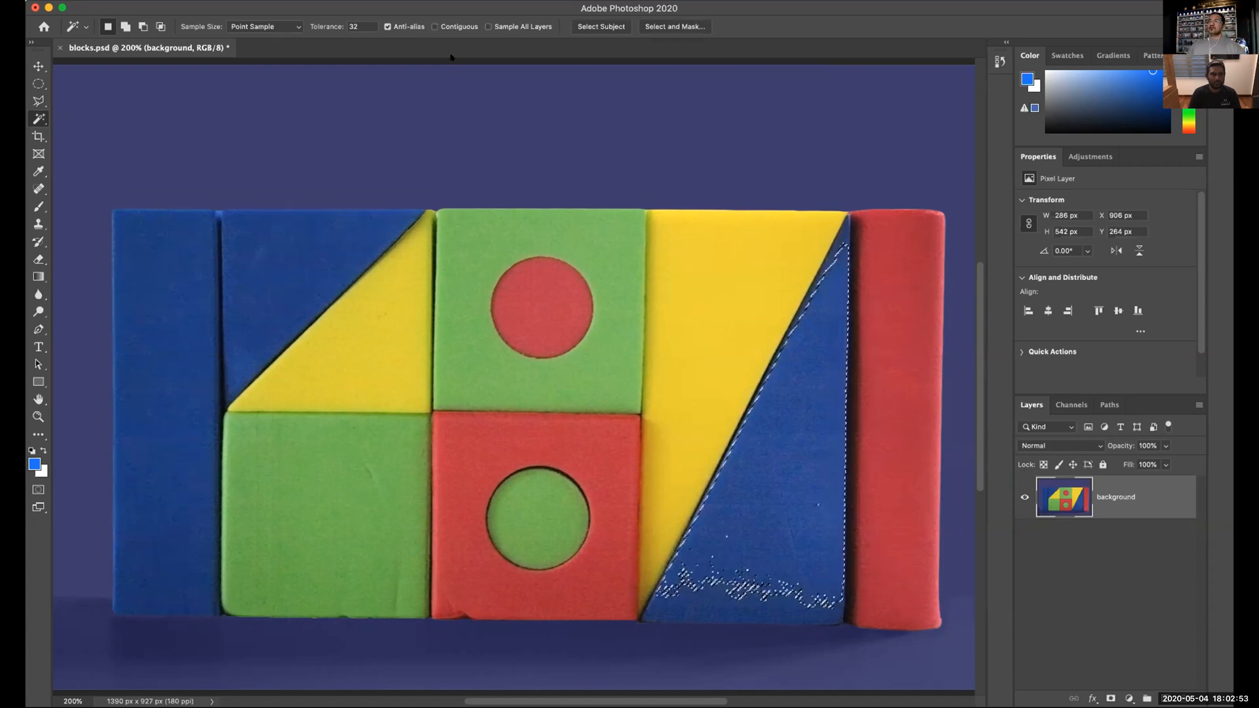
# Compare Magic Wand selections sampled from the blue column with Contiguous off and on, deselecting after each.
pyautogui.click(180, 277)
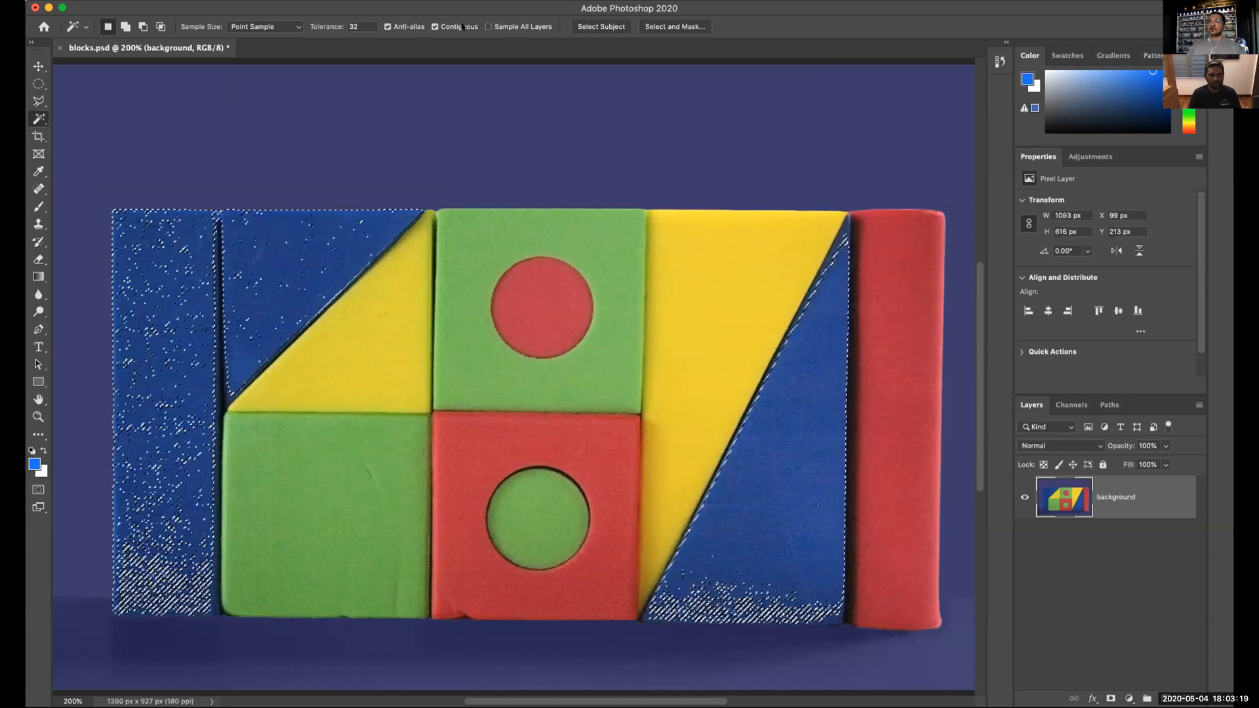
pyautogui.press('super+d')
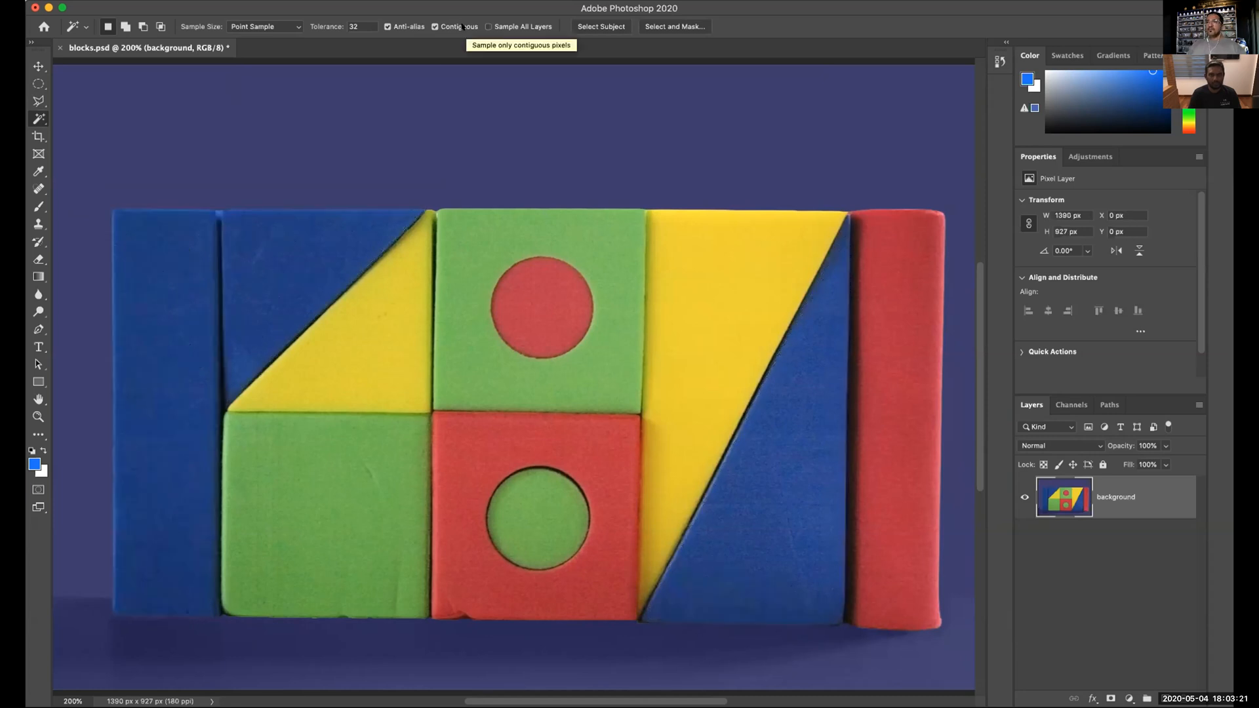
pyautogui.click(178, 287)
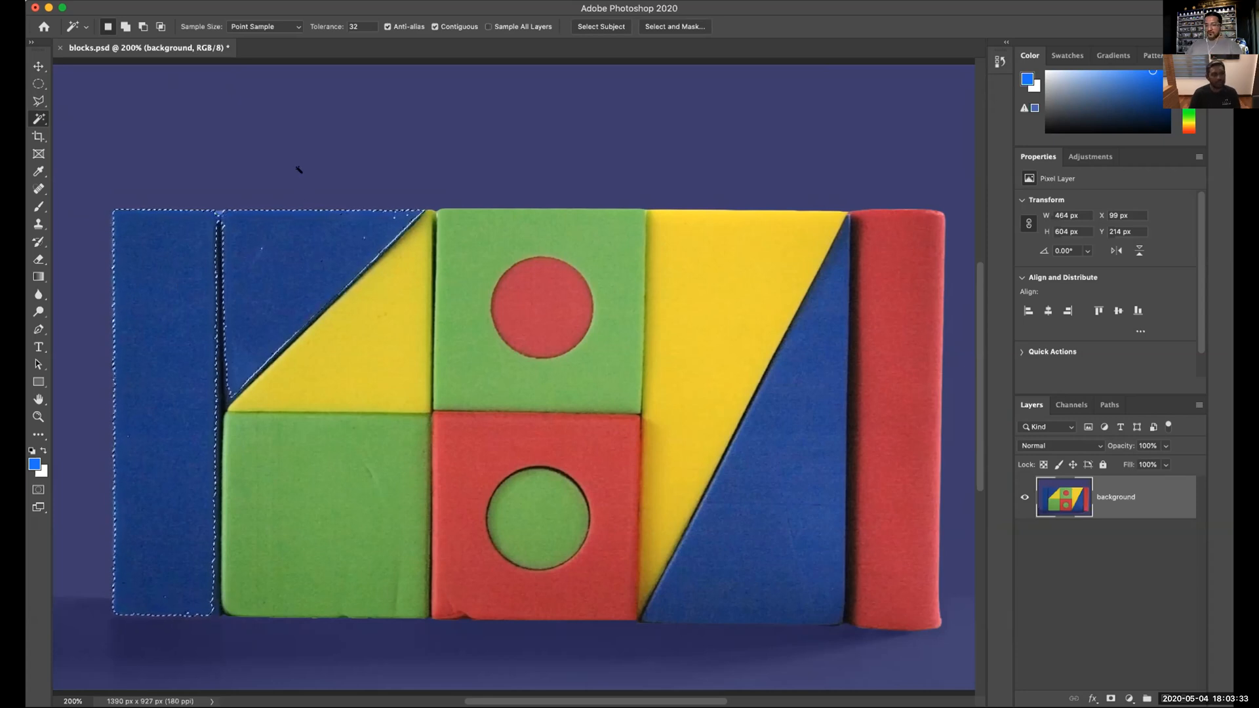
pyautogui.press('super+d')
# Select the red circle in the green square with the Magic Wand at tolerance 32, about 145 × 144 px.
pyautogui.click(562, 310)
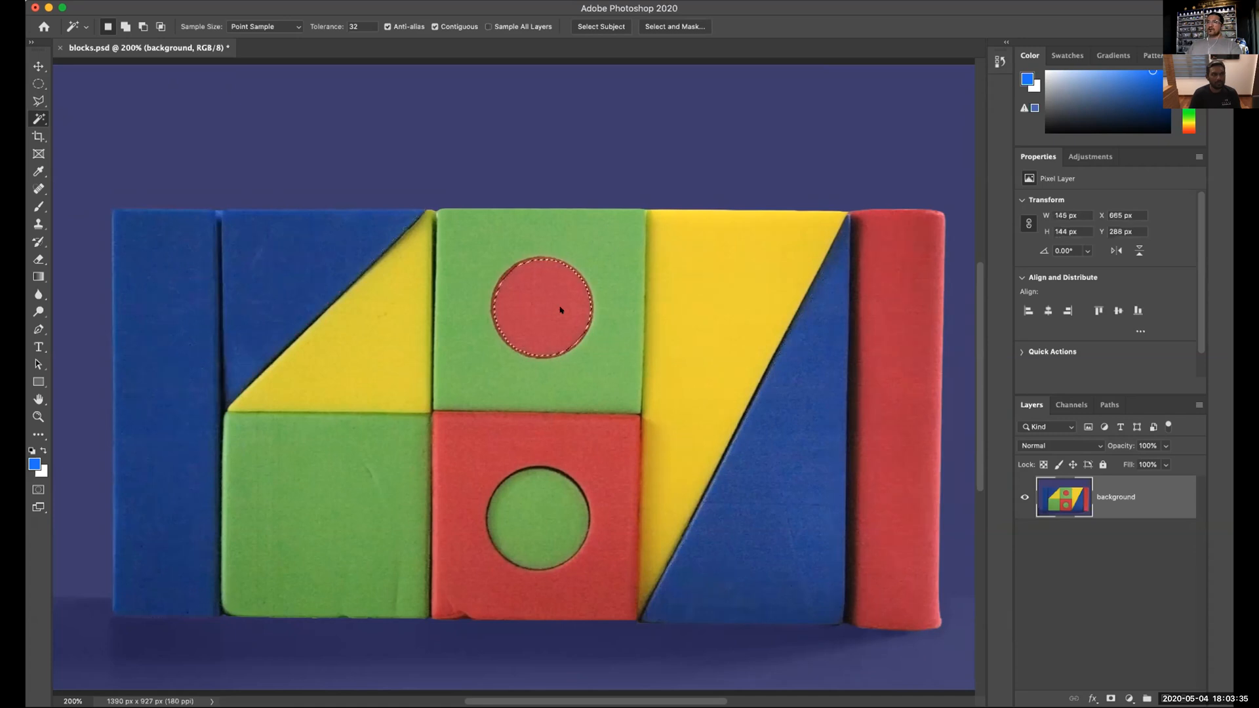
# Try the Magic Wand at tolerance 32 separately on the green circle, tall yellow block, small yellow triangle and green square, deselecting in between.
pyautogui.press('super+d')
pyautogui.click(548, 504)
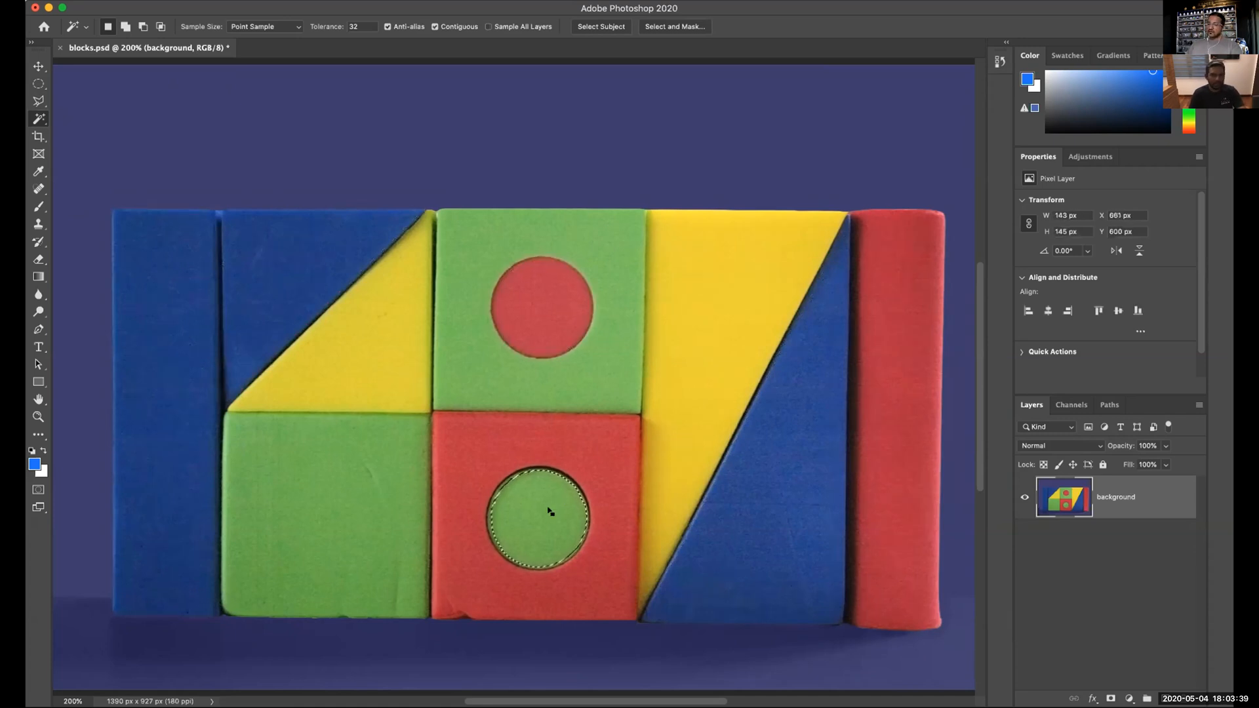
pyautogui.press('super+d')
pyautogui.click(724, 307)
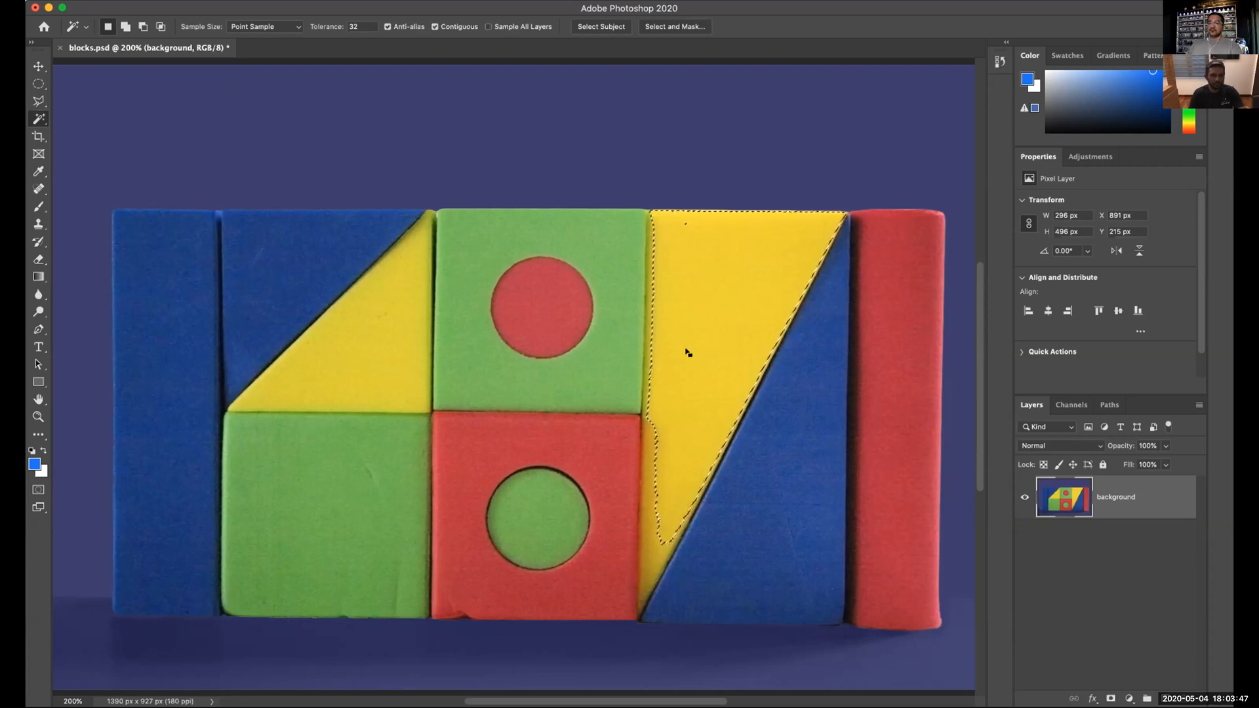
pyautogui.press('super+d')
pyautogui.click(379, 361)
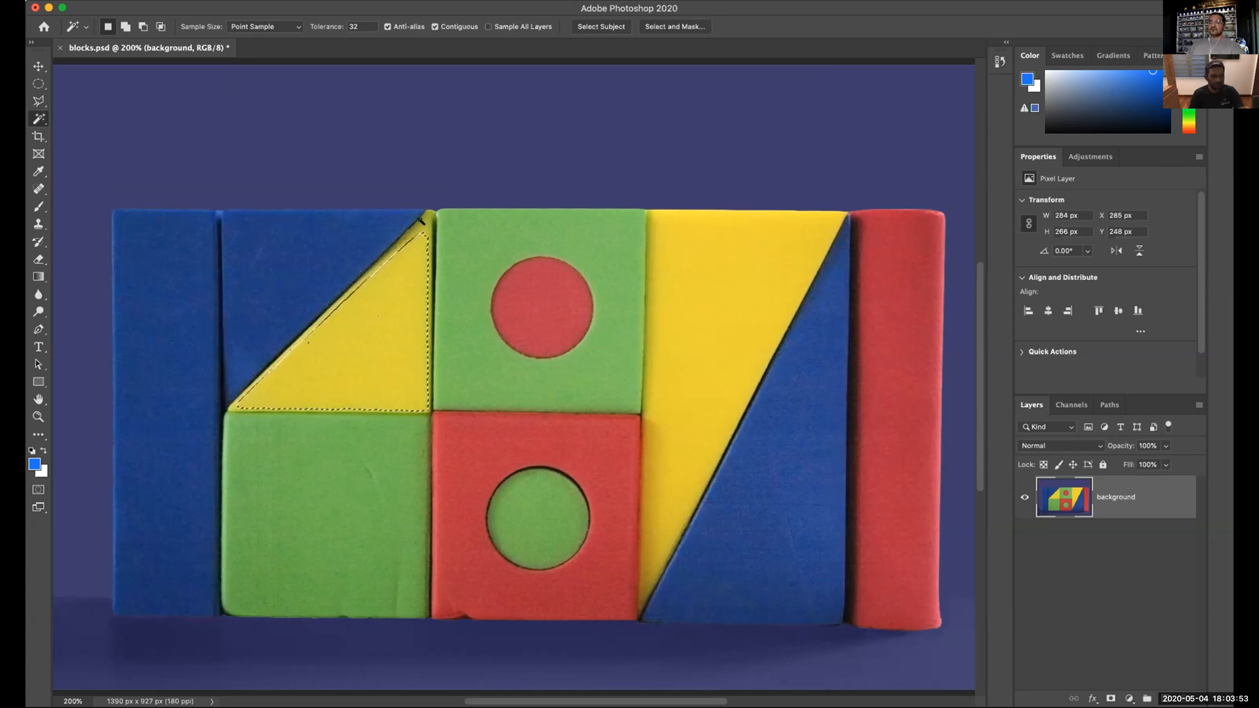
pyautogui.press('super+d')
pyautogui.click(331, 541)
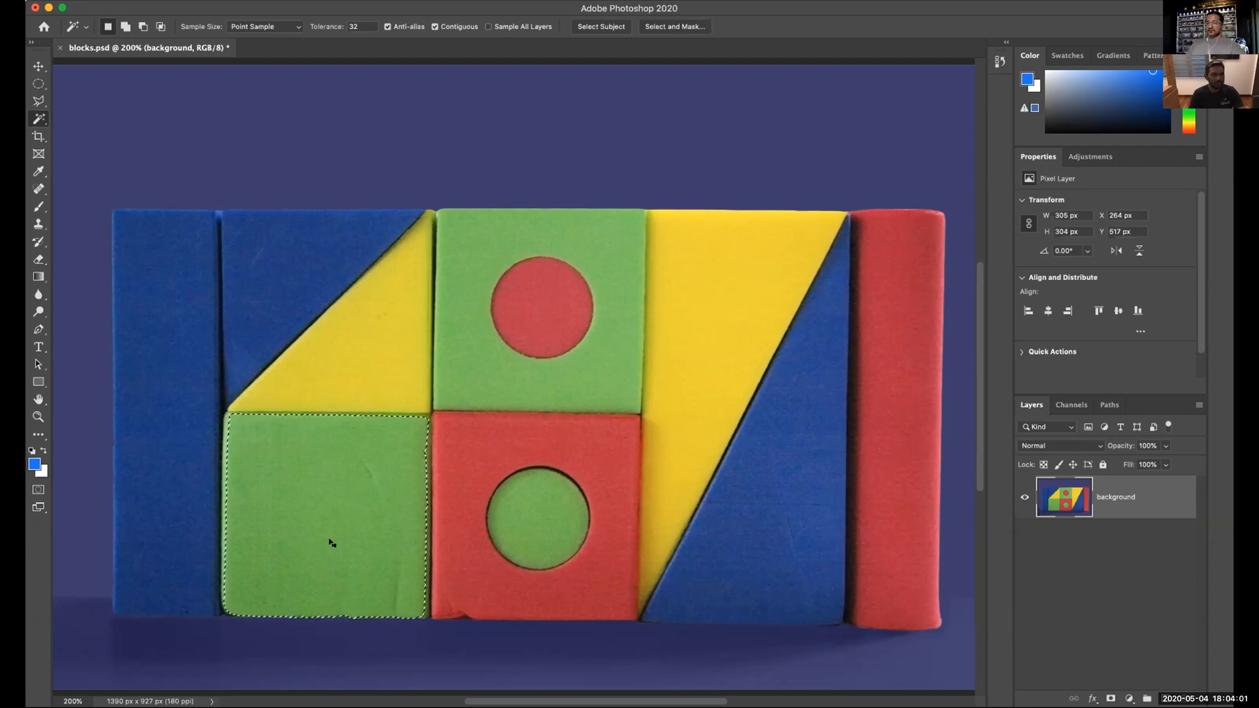
# Compare contiguous Magic Wand selections of the purple backdrop above the blocks at tolerance 32 and at tolerance 10.
pyautogui.press('super+d')
pyautogui.click(484, 125)
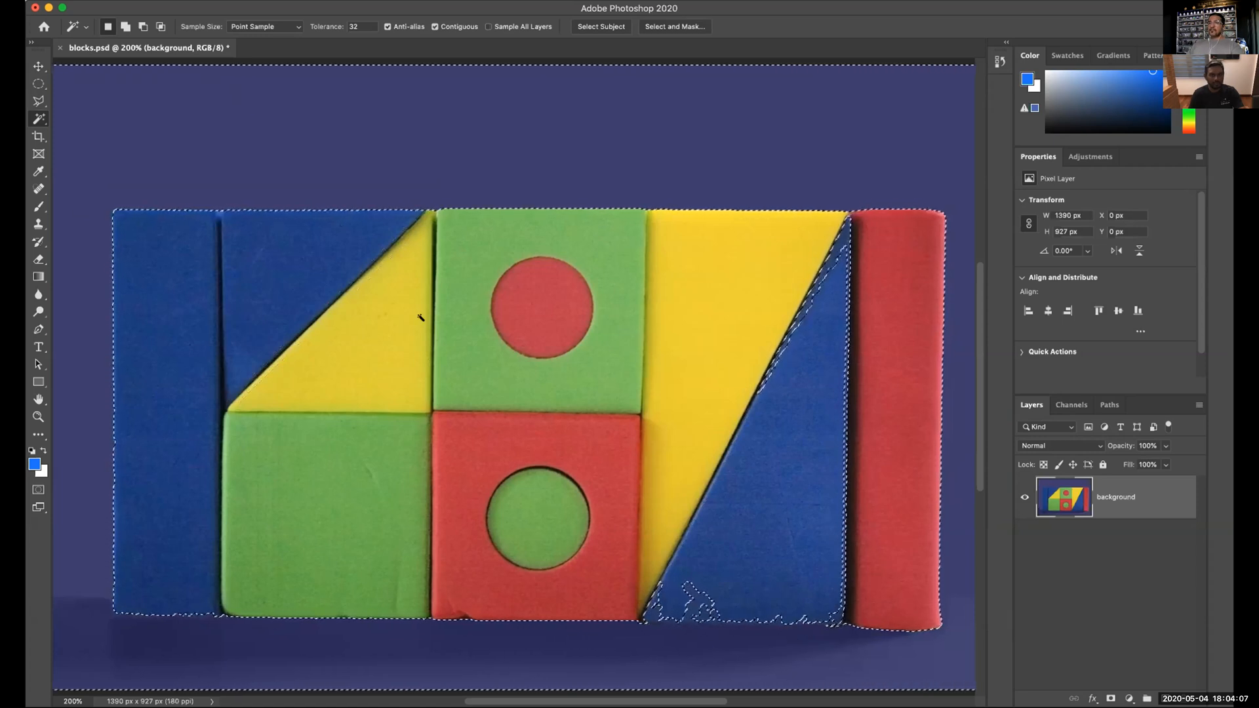
pyautogui.press('Return')
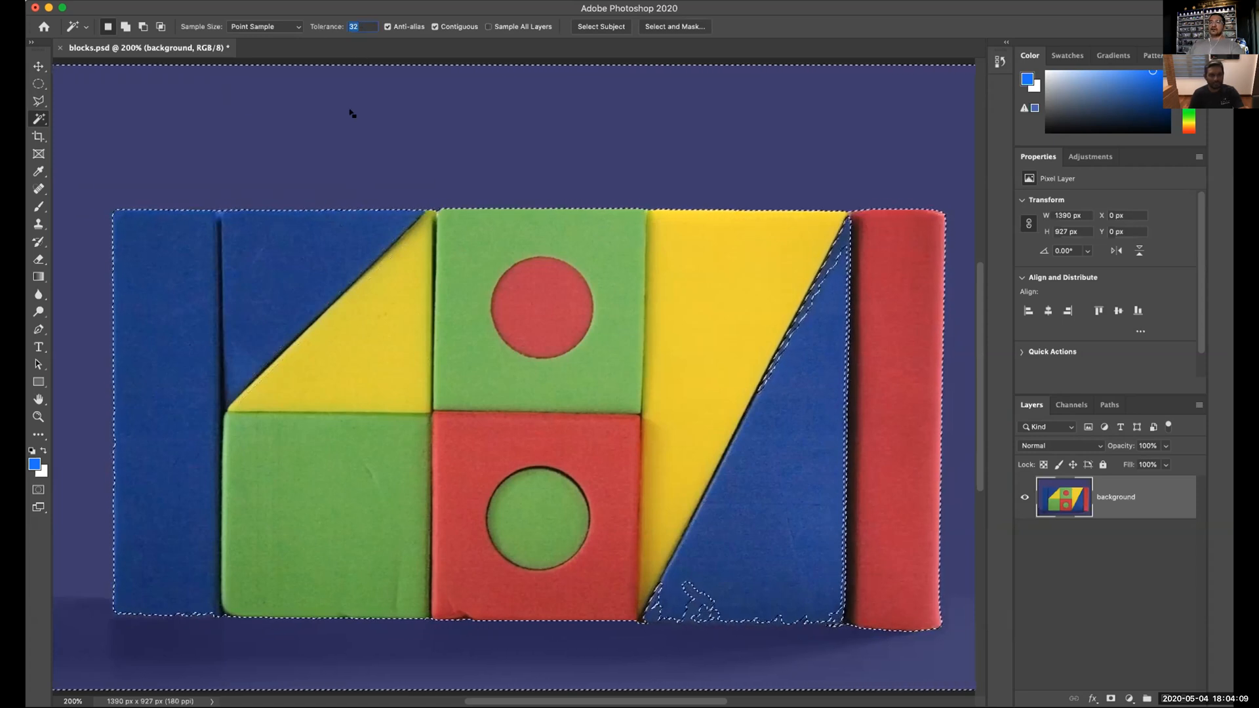
pyautogui.write('10')
pyautogui.press('Return')
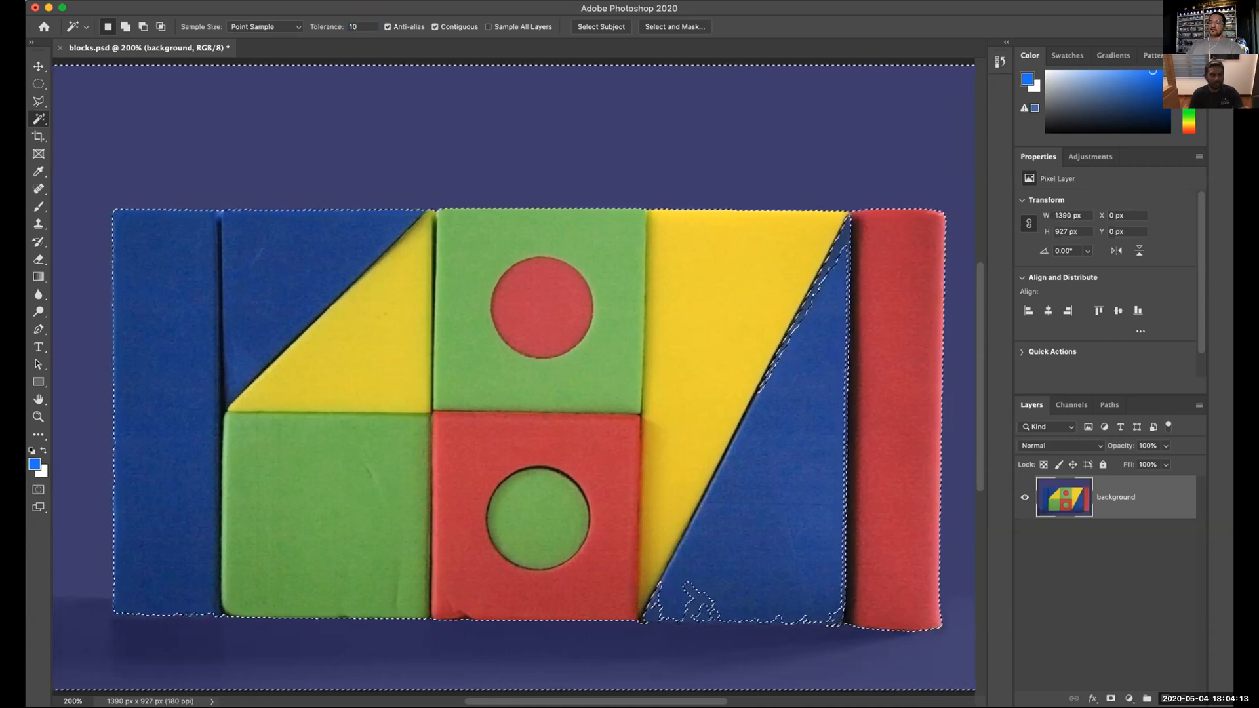
pyautogui.click(396, 125)
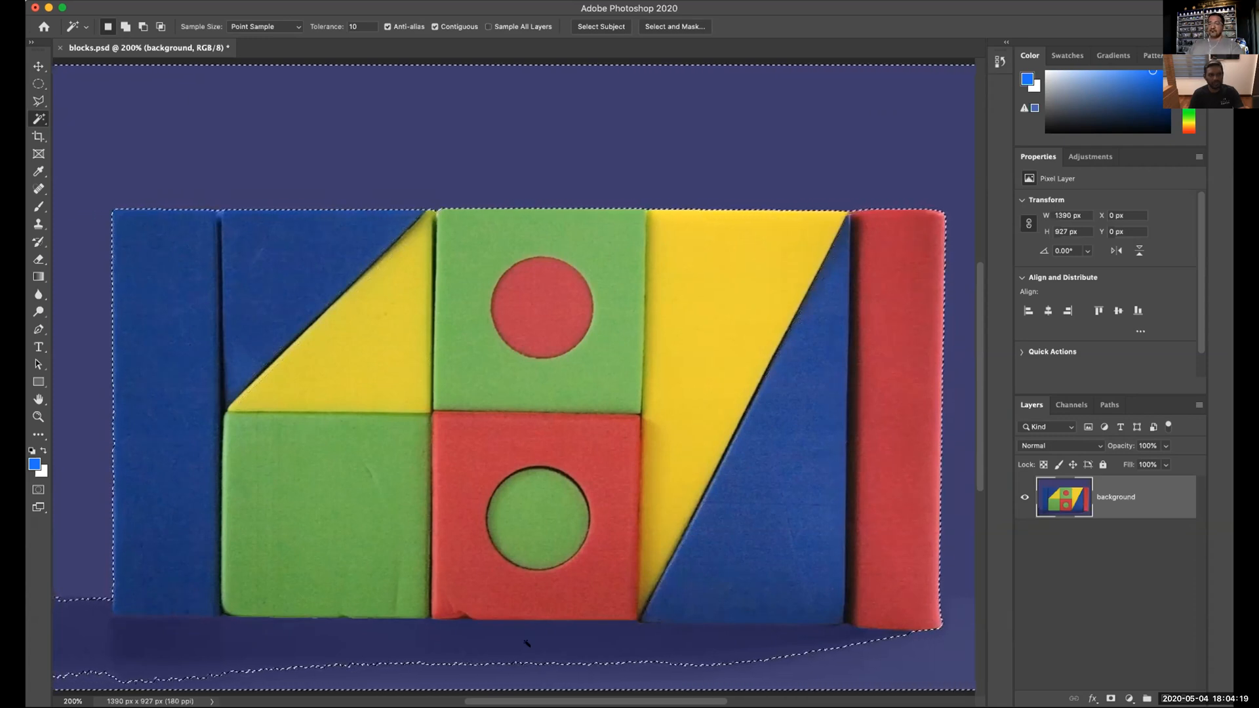
# Clear the selection and sample the purple backdrop again with the Magic Wand tolerance set to 50.
pyautogui.press('super+d')
pyautogui.click(311, 25)
pyautogui.write('50')
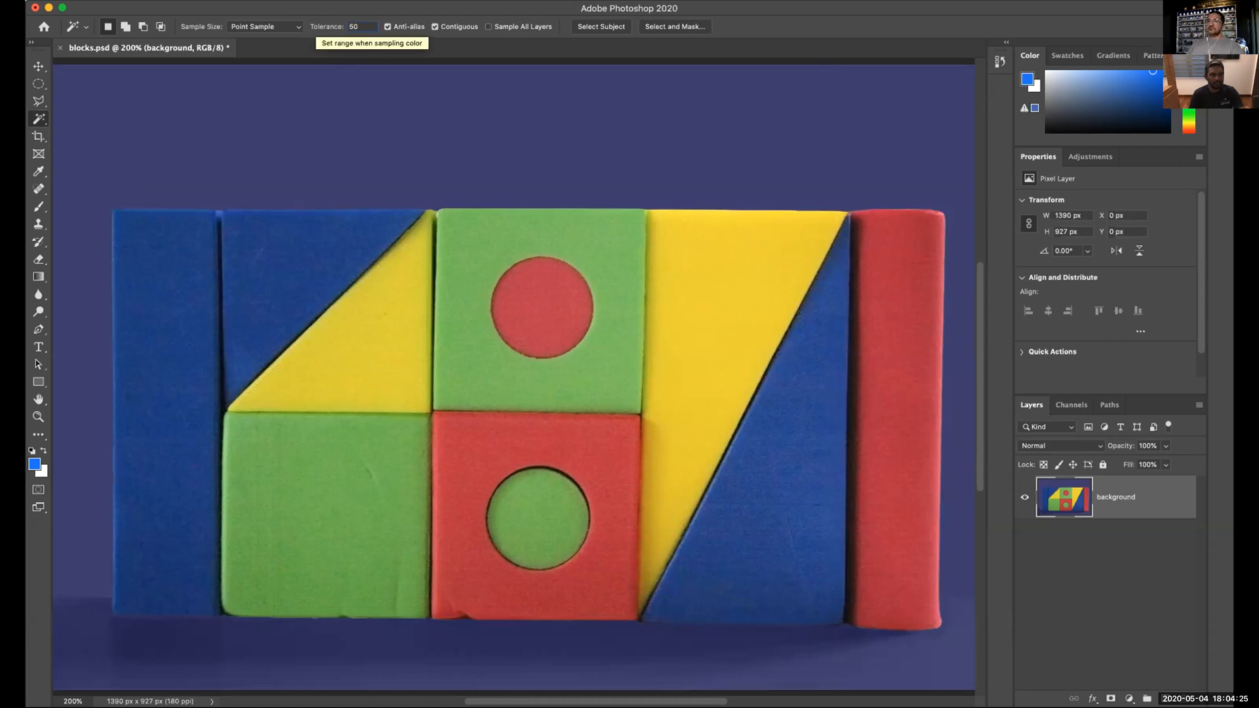
pyautogui.click(324, 113)
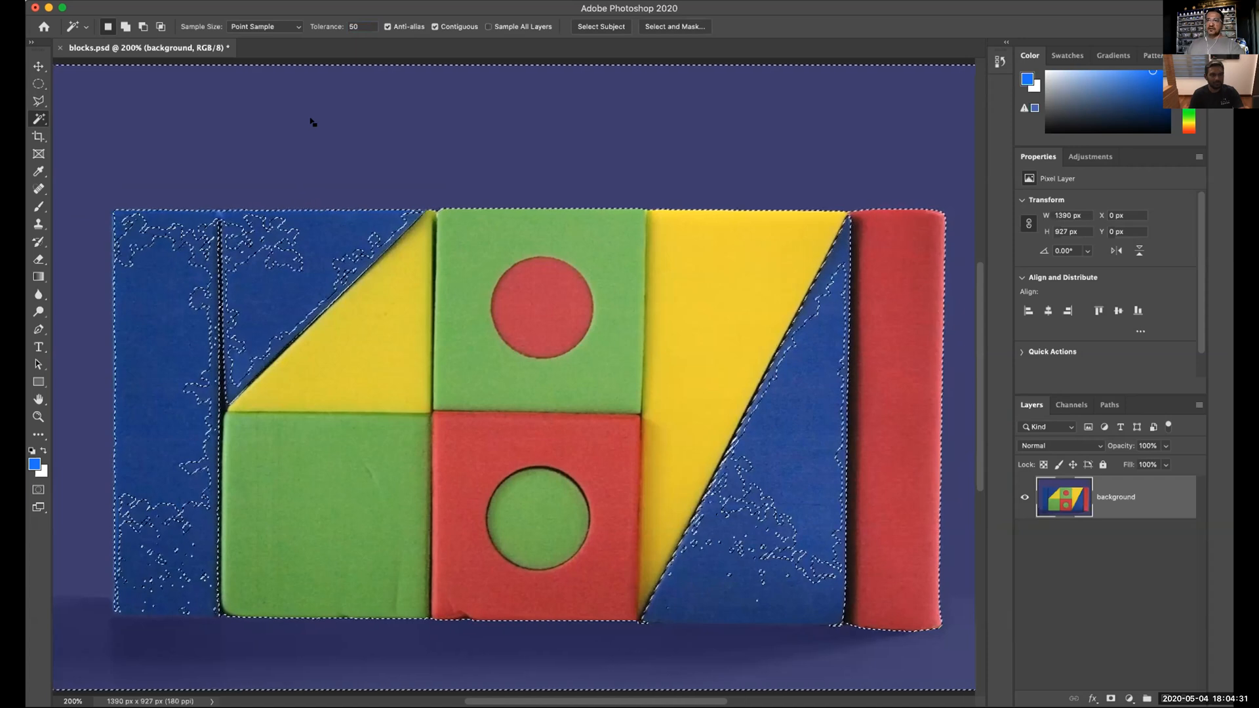
# Set the Magic Wand tolerance to 20, reselect the purple backdrop to judge the result, and deselect it.
pyautogui.click(342, 26)
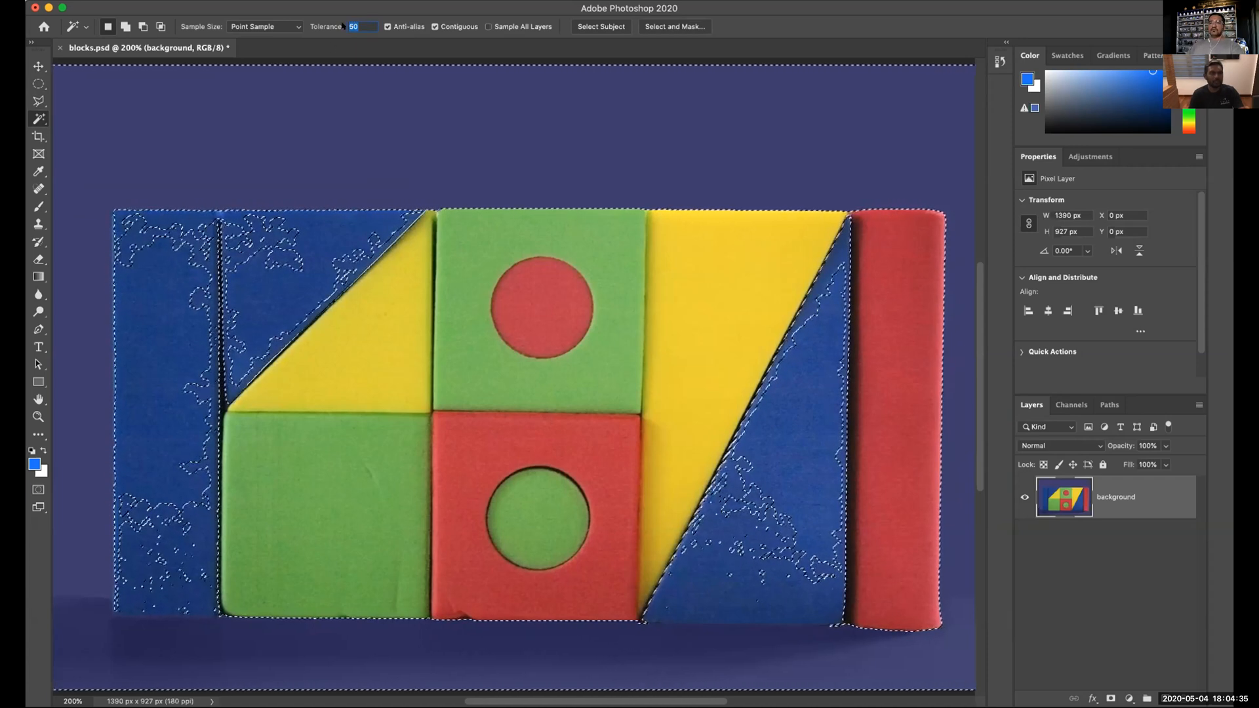
pyautogui.write('20')
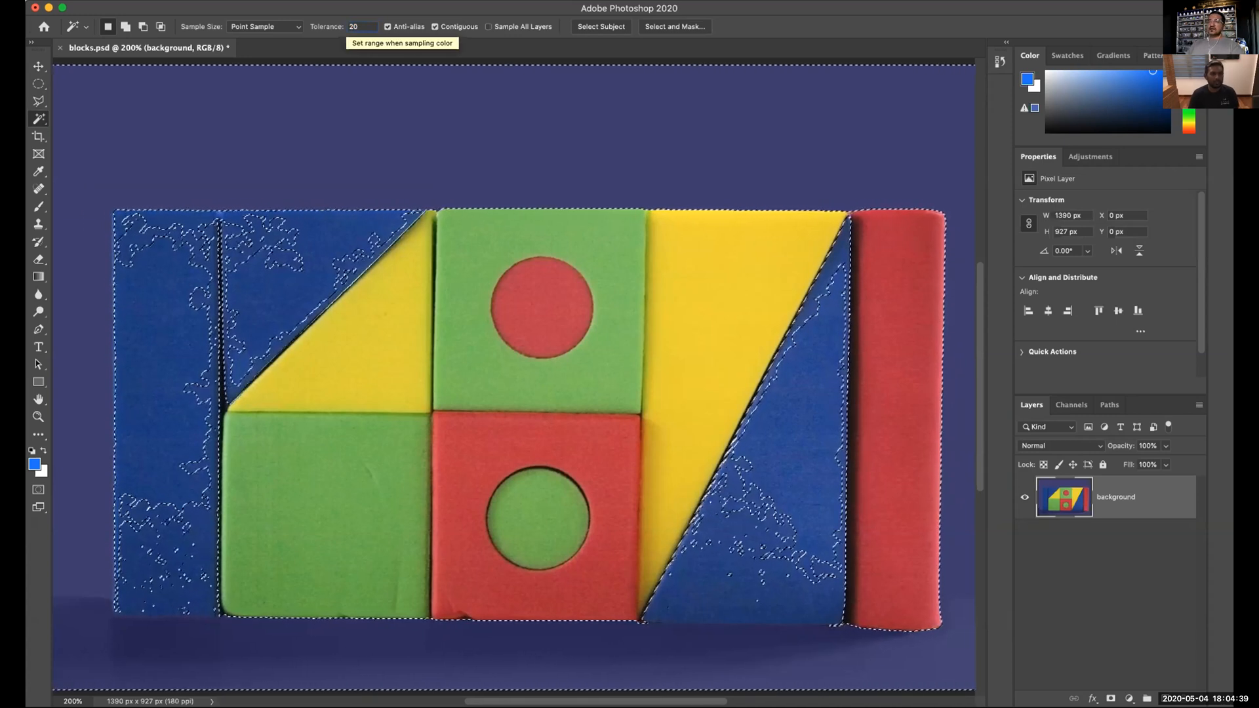
pyautogui.press('super+d')
pyautogui.click(352, 112)
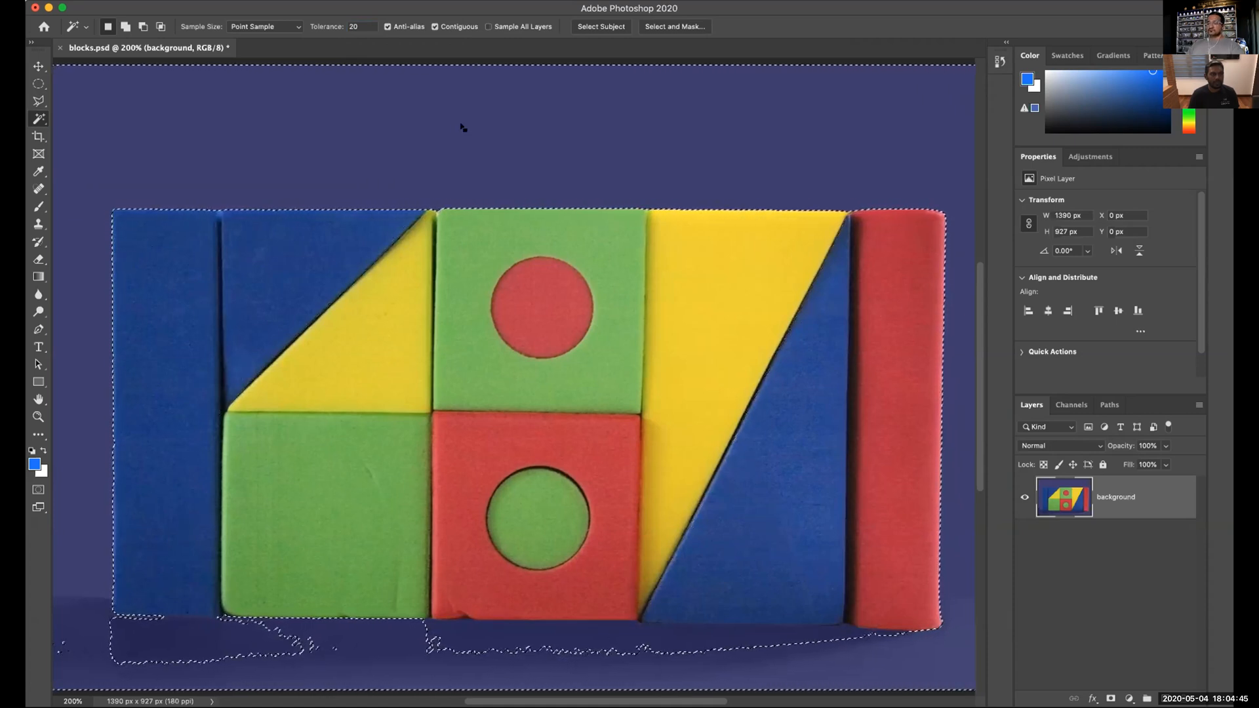
pyautogui.press('super+minus')
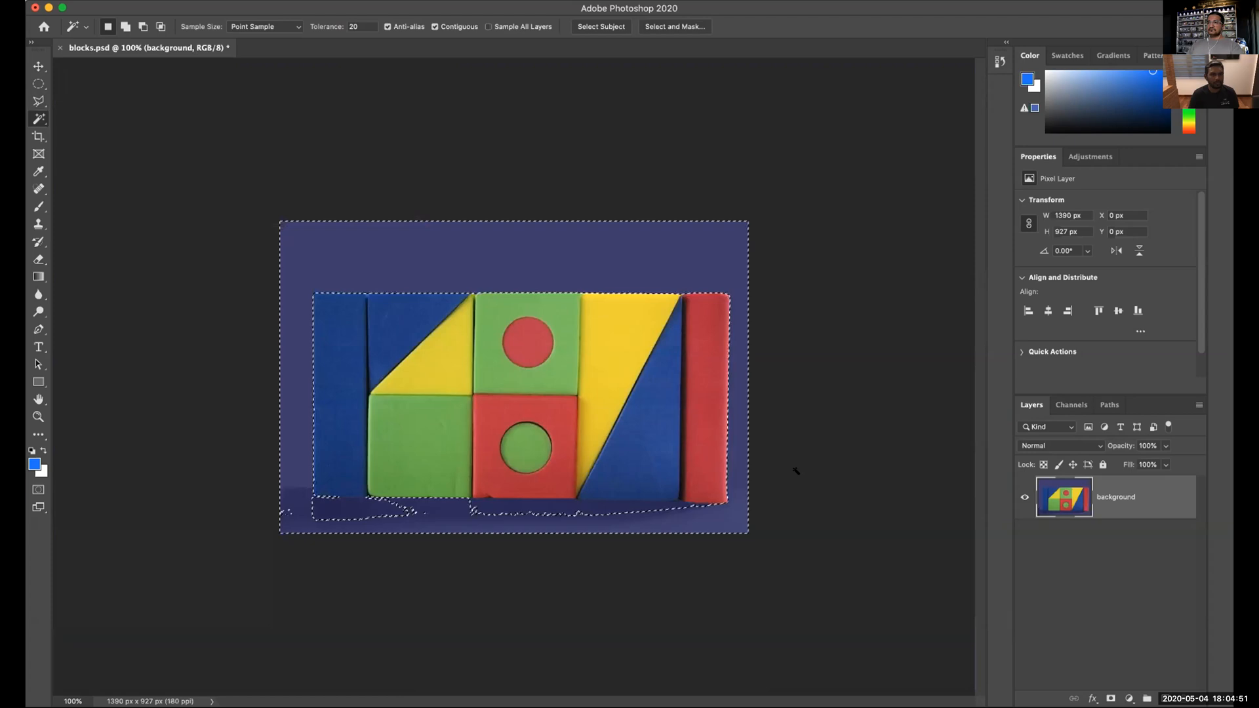
pyautogui.press('super+d')
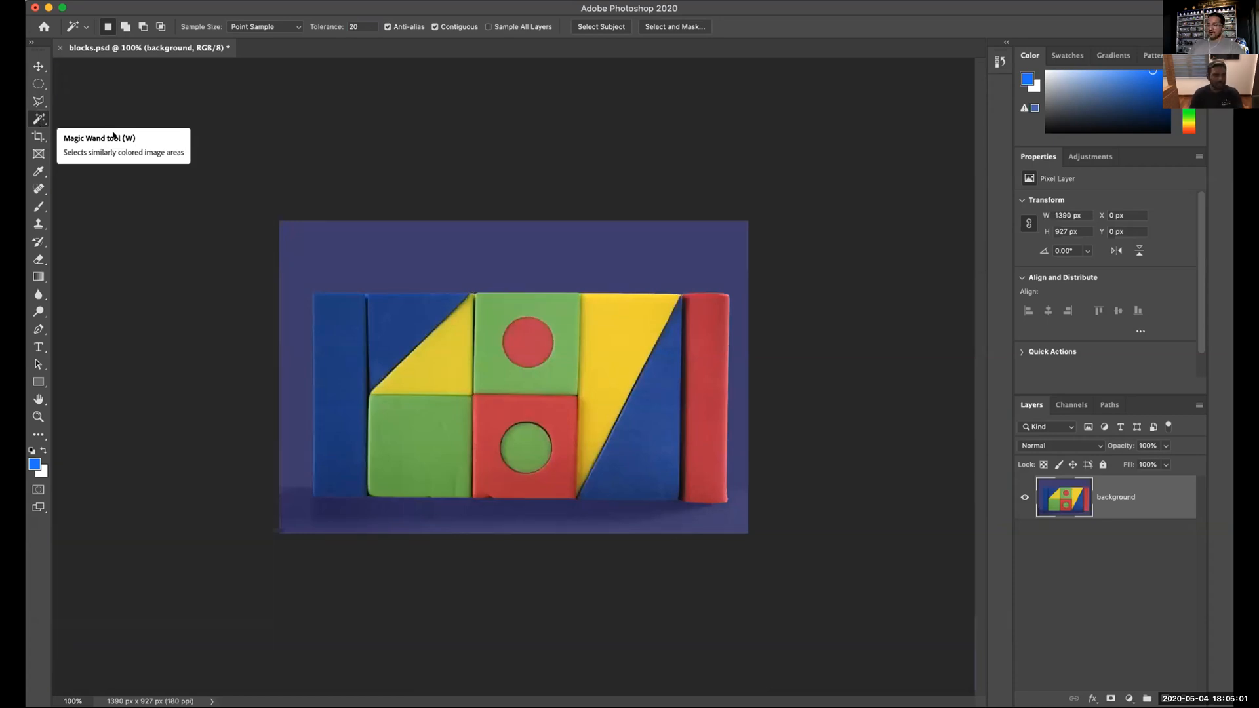
# Switch to the Quick Selection tool and try its brush sizes, enlarging to 250 and shrinking to 35.
pyautogui.press('super+plus')
pyautogui.click(37, 124)
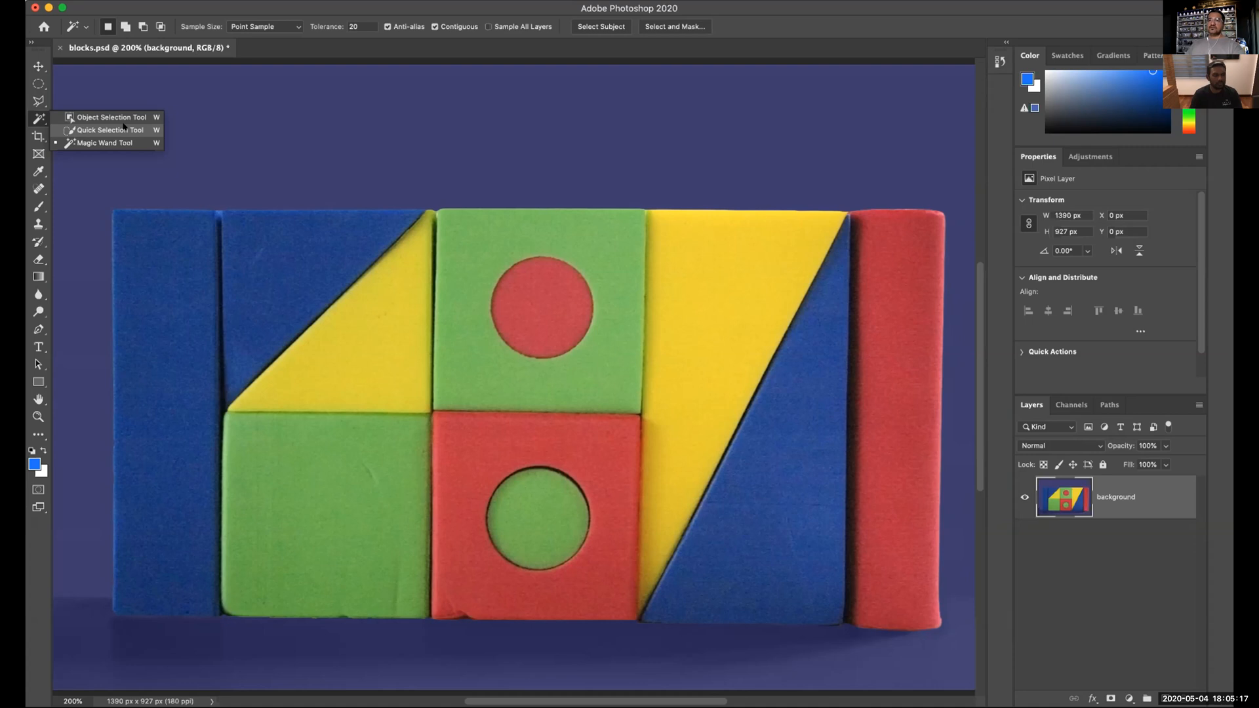
pyautogui.click(123, 128)
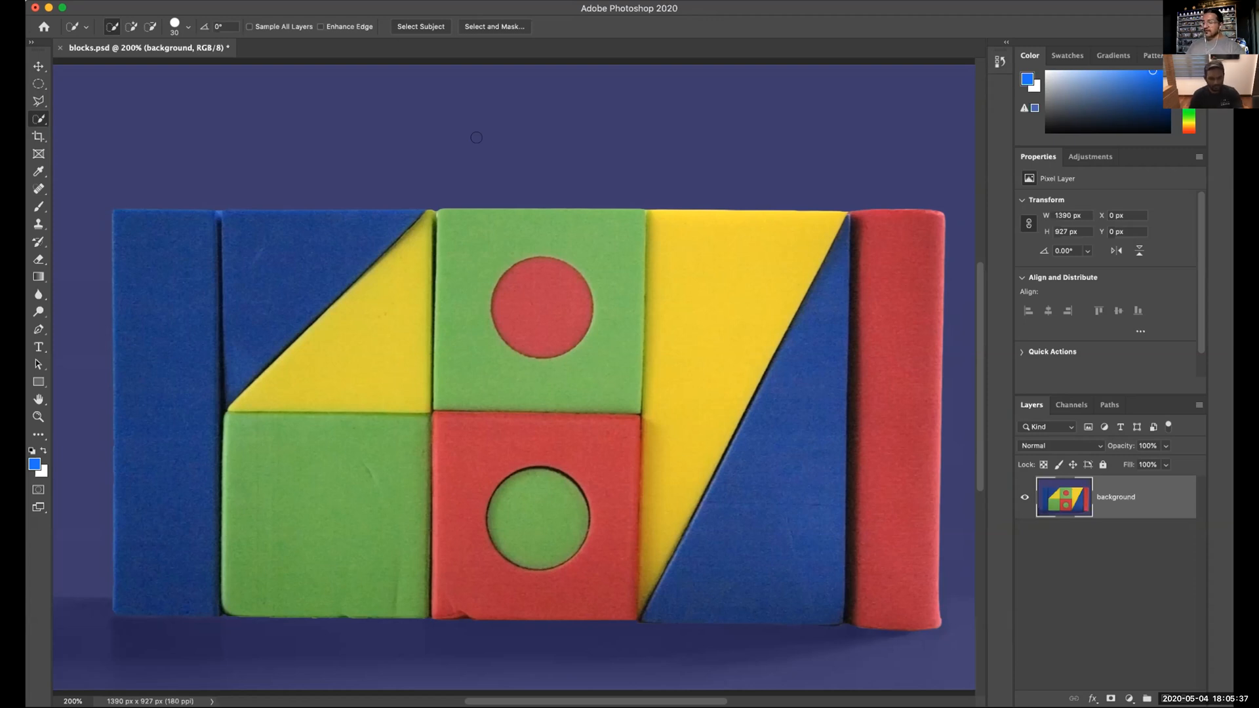
pyautogui.press(']')
pyautogui.press(']')
pyautogui.press(']')
pyautogui.press(']')
pyautogui.press(']')
pyautogui.press(']')
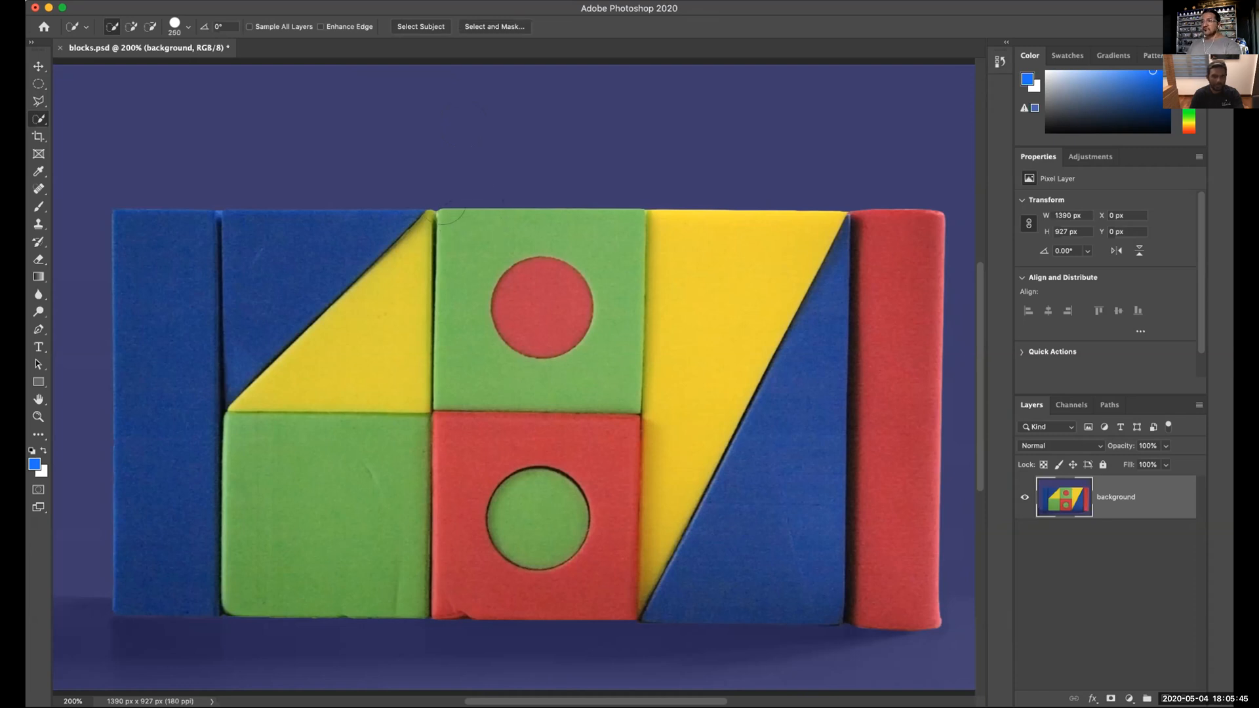
pyautogui.press('[')
pyautogui.press('[')
pyautogui.press('[')
pyautogui.press('[')
pyautogui.press('[')
pyautogui.press('[')
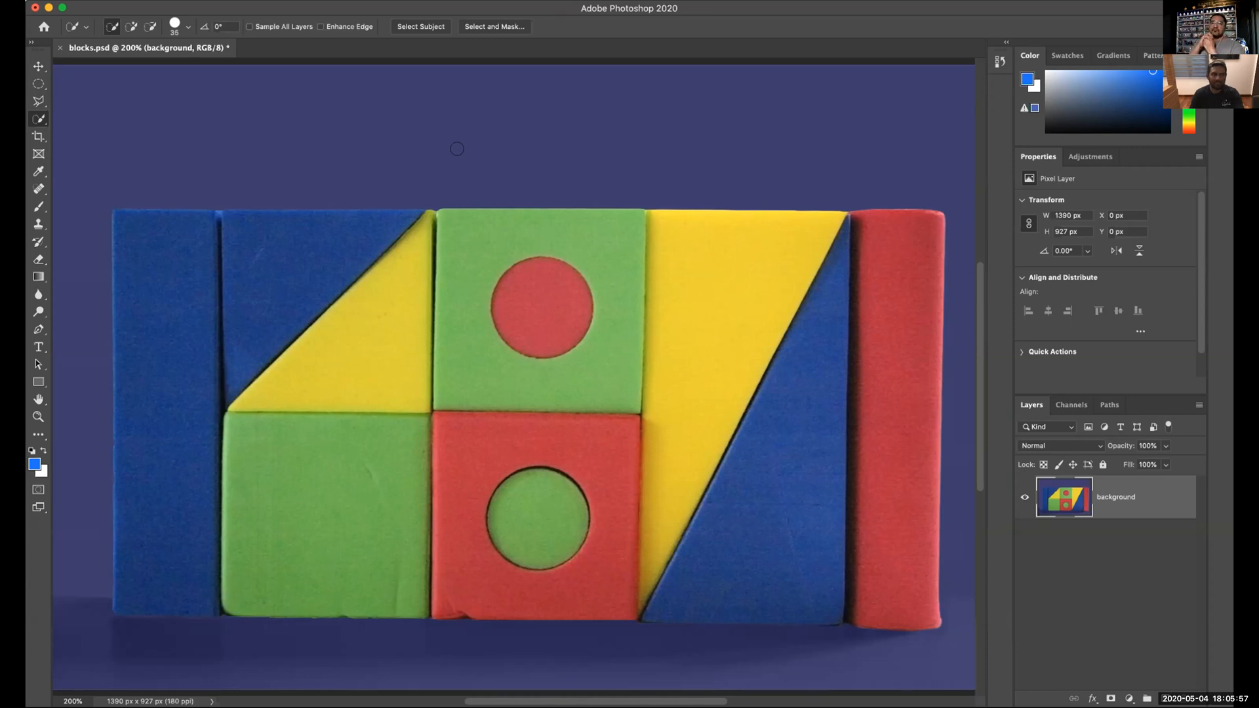
# Quick-select the upper blue triangle, red circle, green circle and tall yellow block together with a brush size of 90.
pyautogui.press(']')
pyautogui.press(']')
pyautogui.press(']')
pyautogui.moveTo(252, 245); pyautogui.dragTo(294, 235)
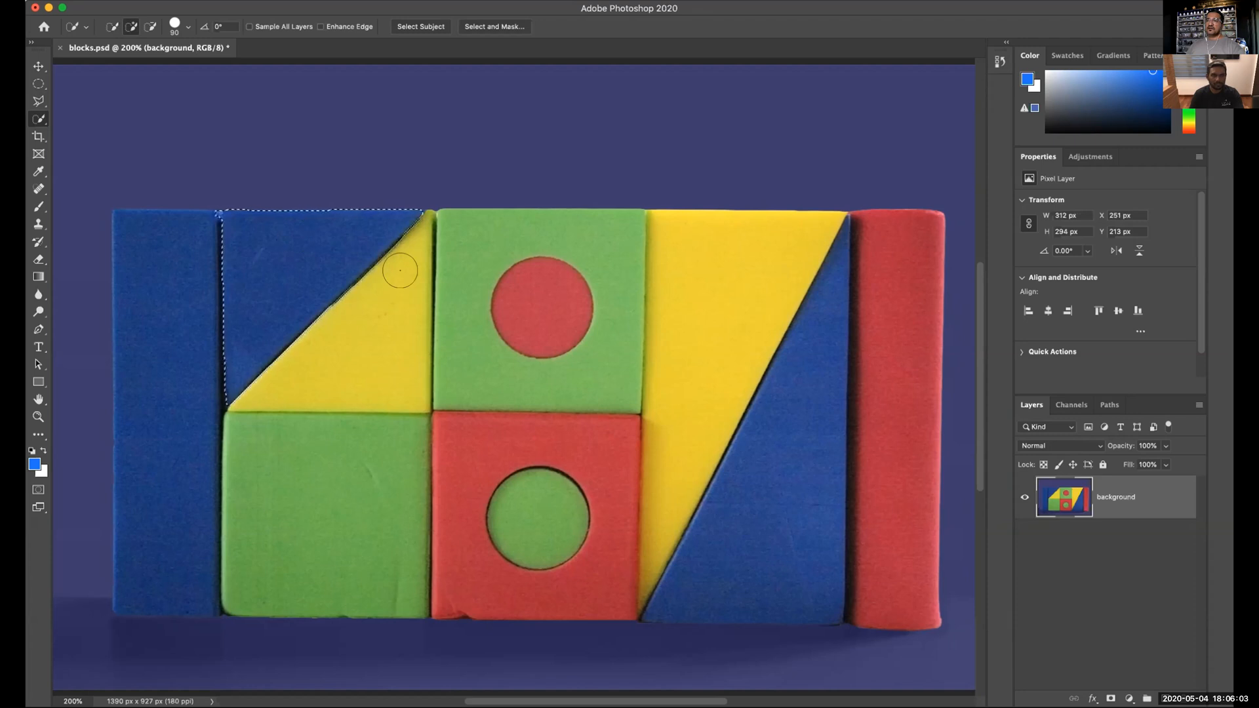
pyautogui.click(533, 315)
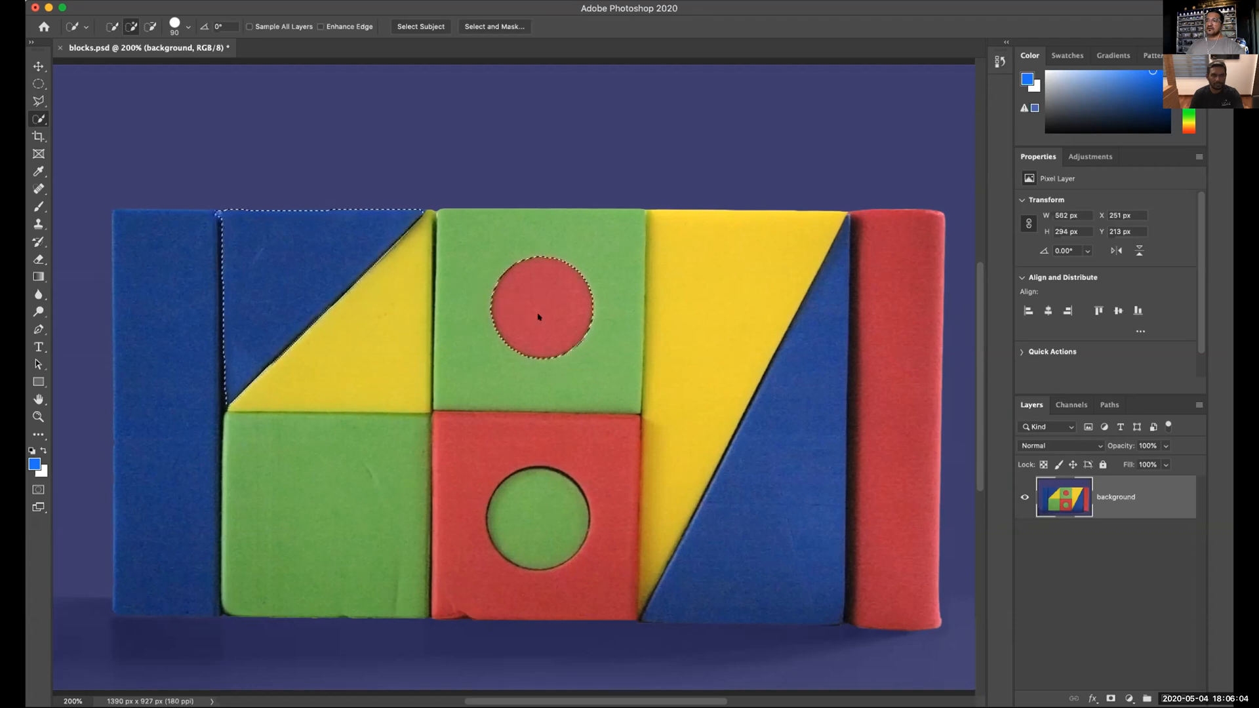
pyautogui.click(517, 523)
pyautogui.click(733, 317)
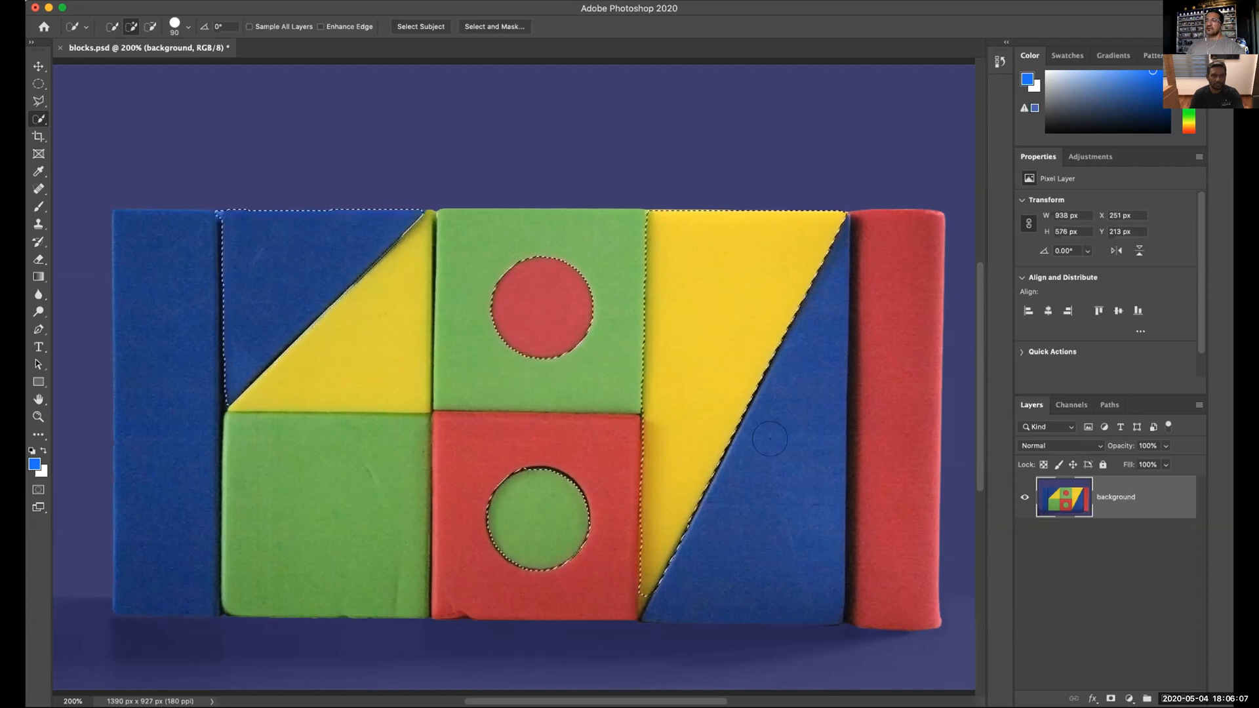
# Extend the quick selection over the whole tall blue triangle.
pyautogui.click(780, 441)
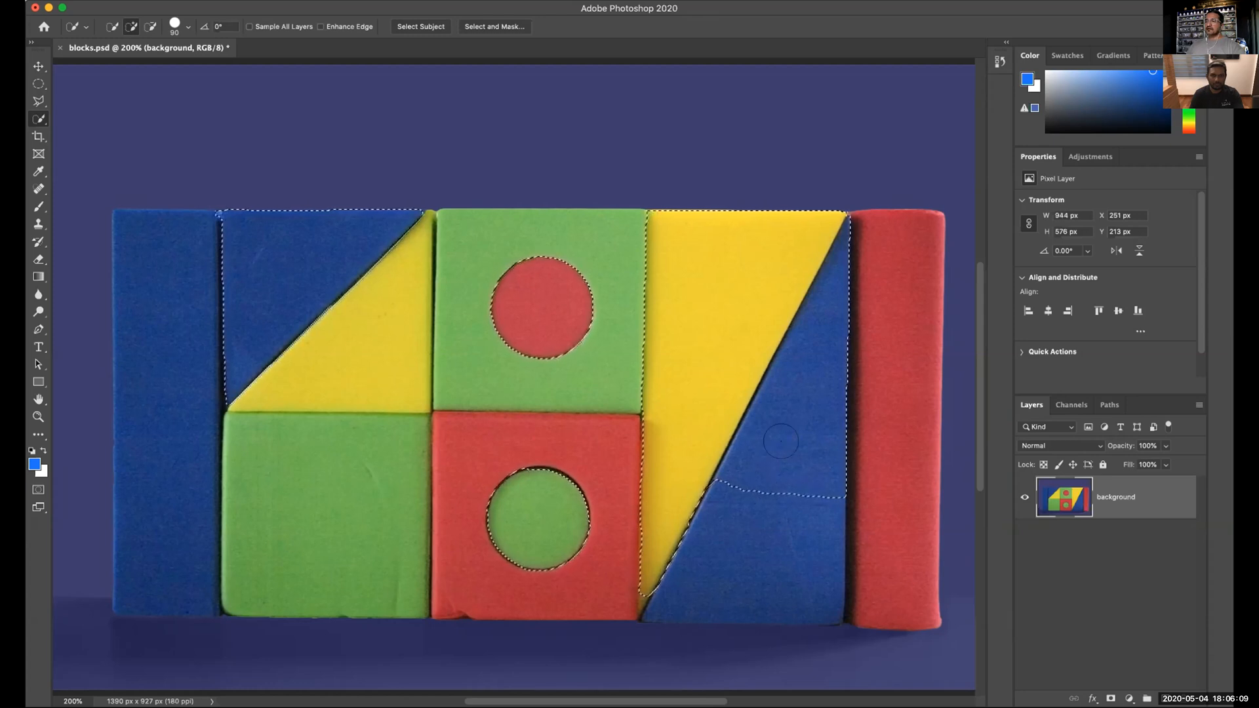
pyautogui.click(766, 462)
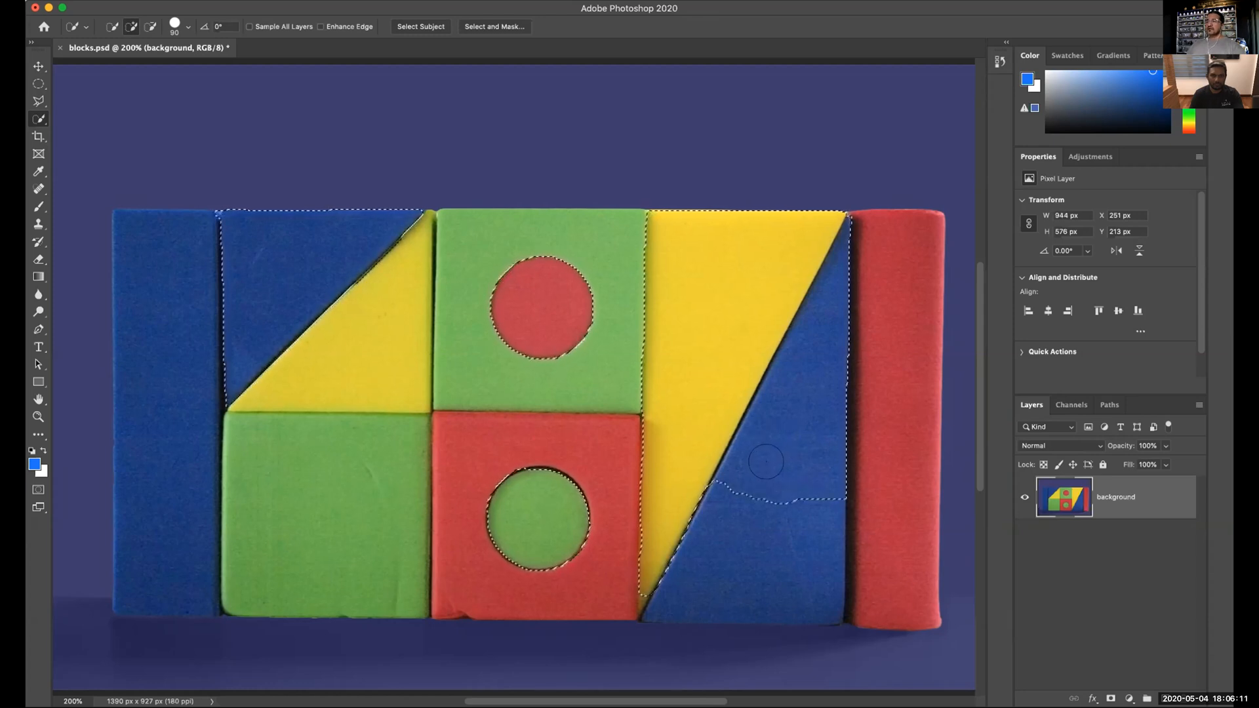
pyautogui.click(766, 476)
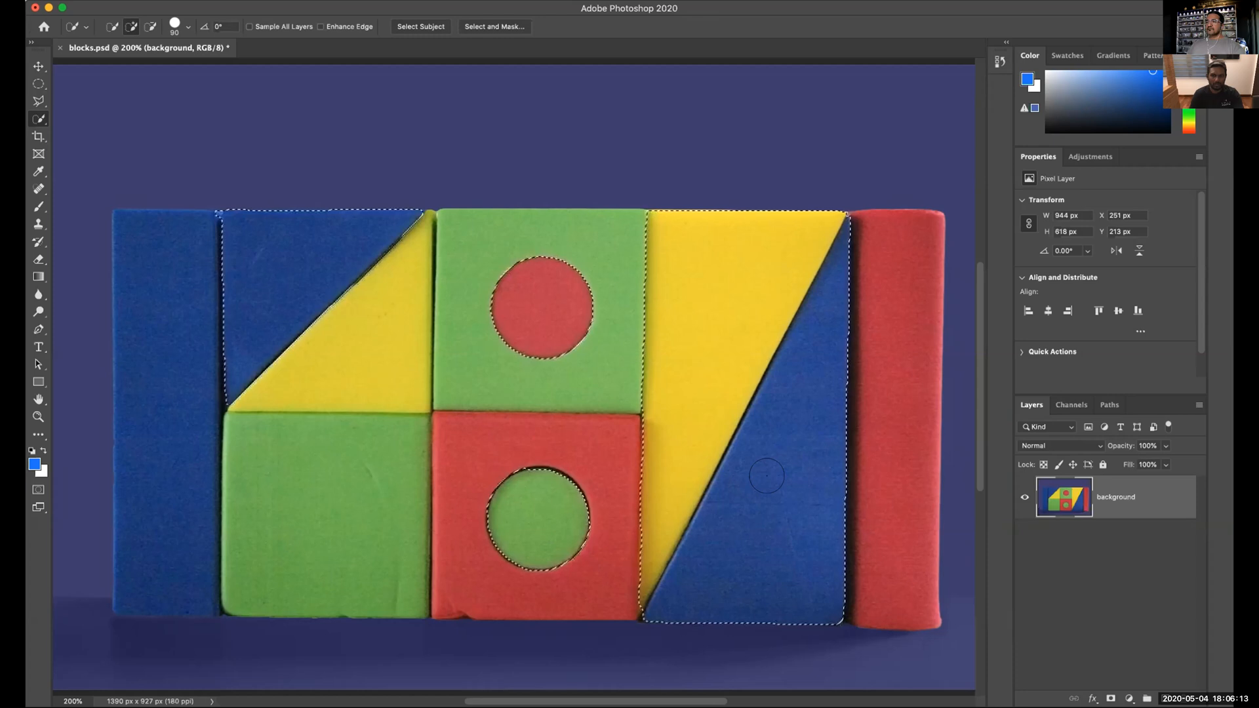
# Reduce the Quick Selection brush to 40, clear the selection, and select only the tall blue column, about 174 × 608 px.
pyautogui.press('[')
pyautogui.press('[')
pyautogui.press('[')
pyautogui.press('[')
pyautogui.press('[')
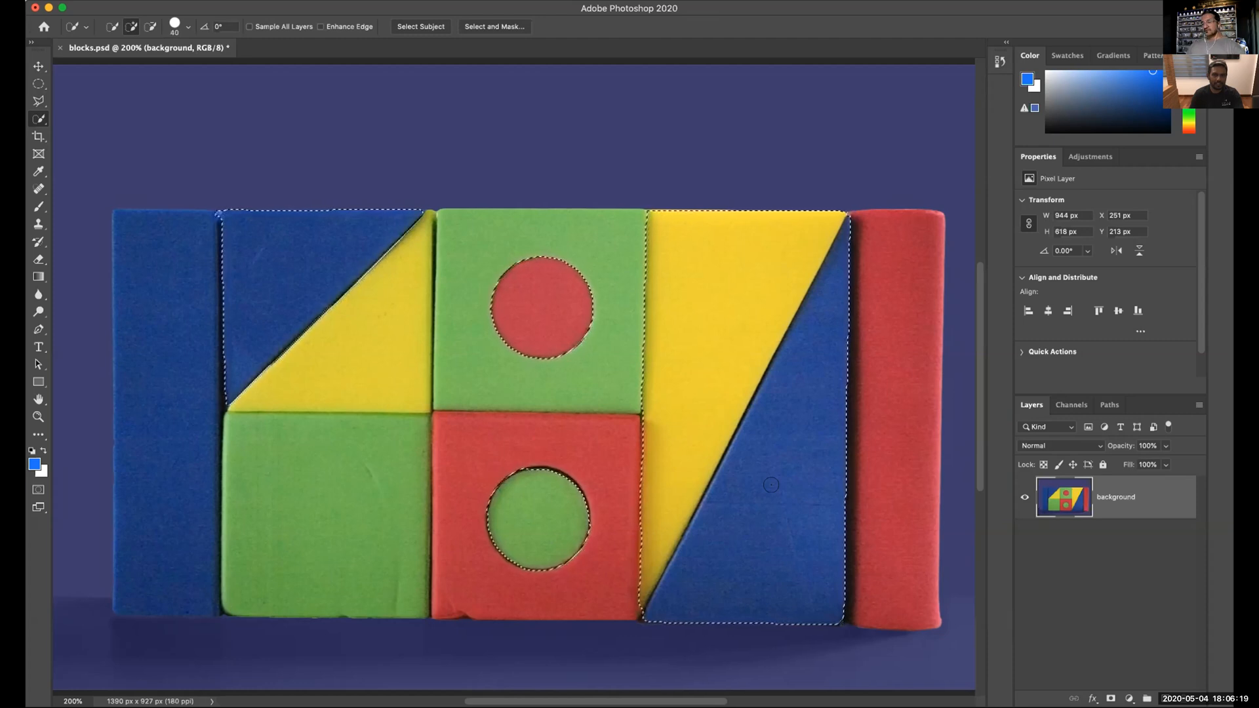
pyautogui.hotkey('ctrl', 'd')
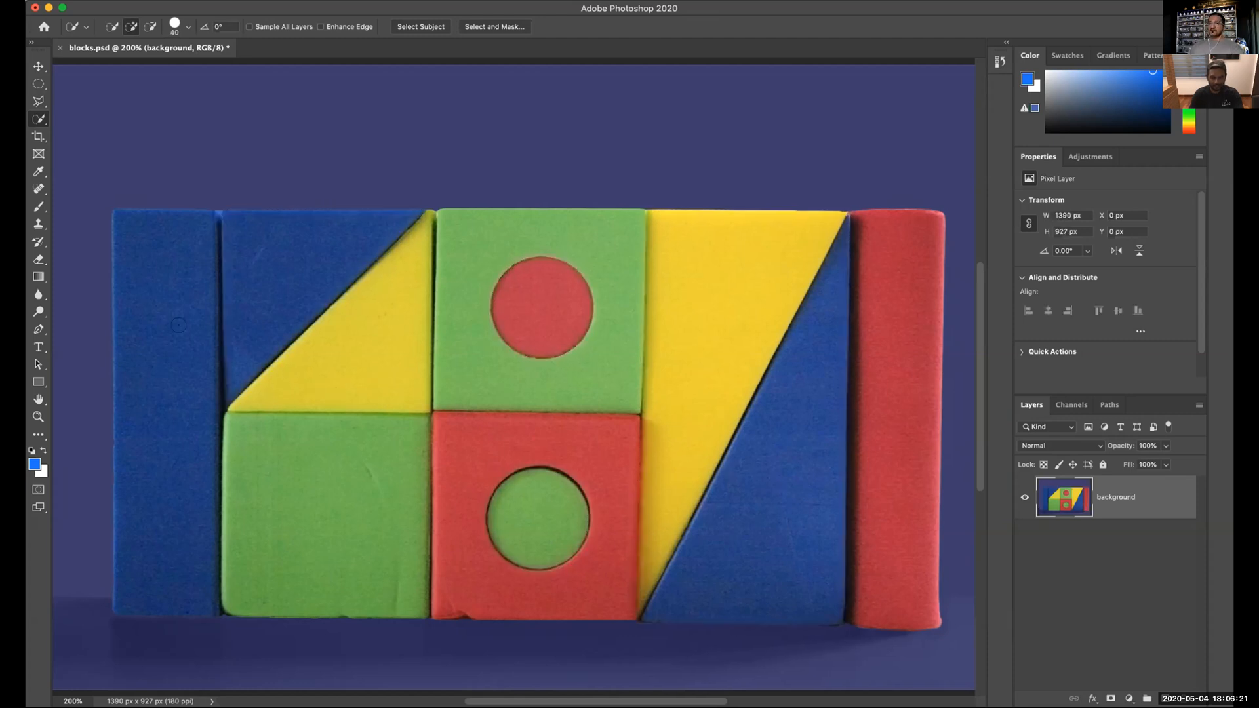
pyautogui.click(160, 318)
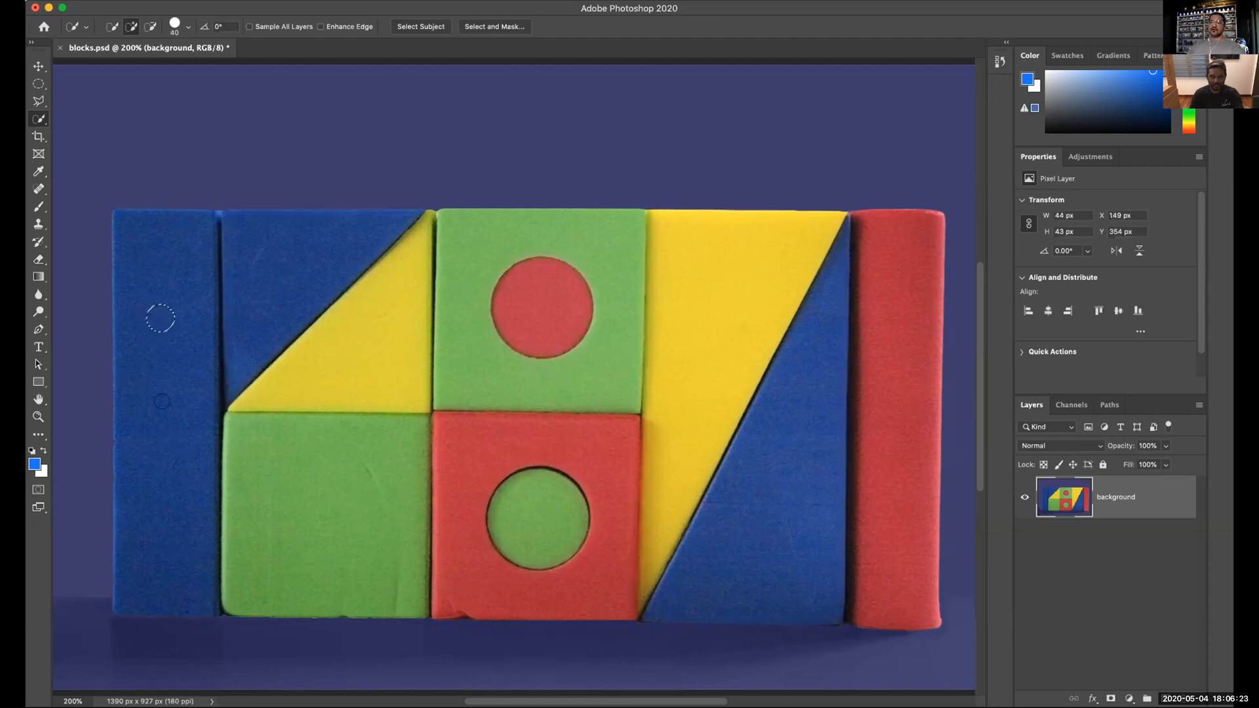
pyautogui.click(155, 321)
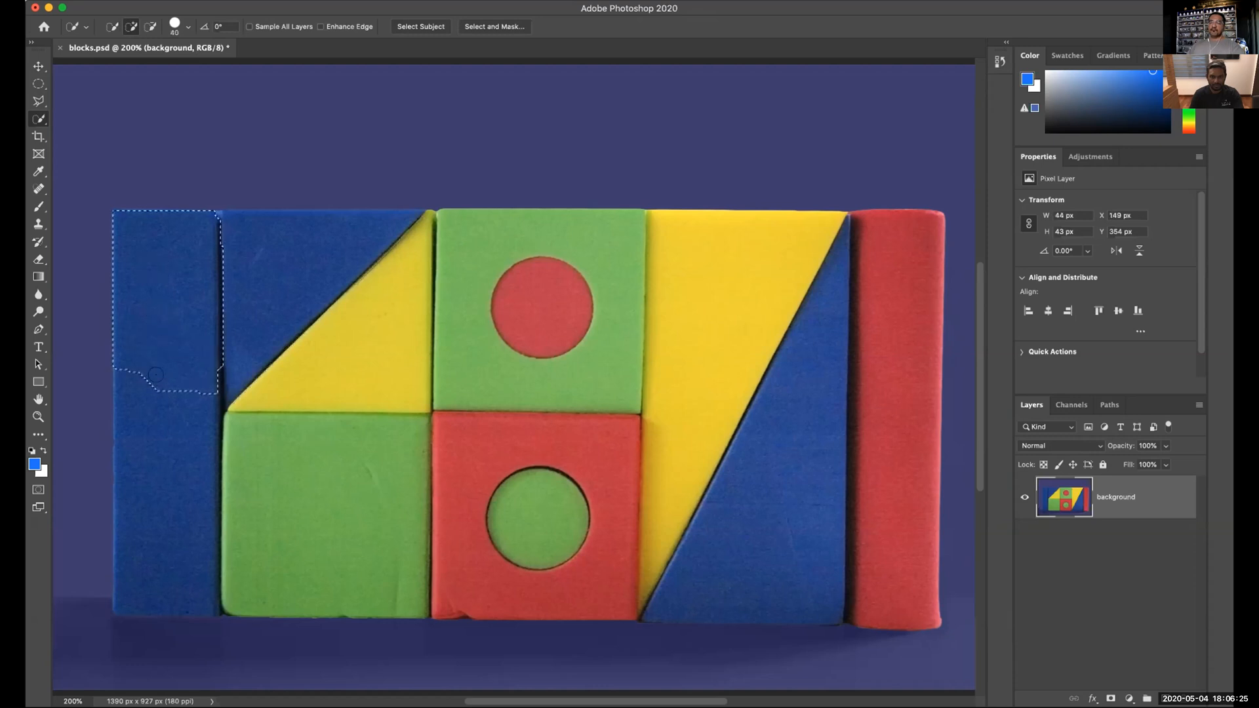
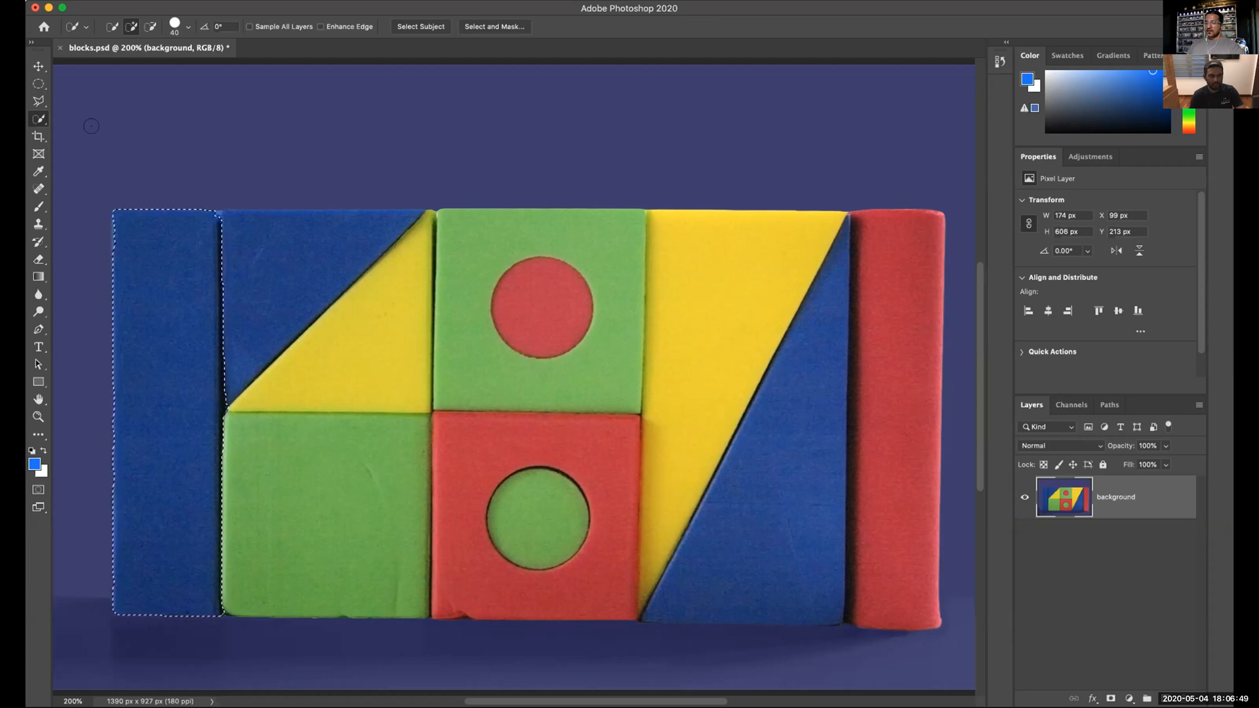
# Open frog.jpg from the 03 Selection Tools folder for the next selection exercise.
pyautogui.press('super+o')
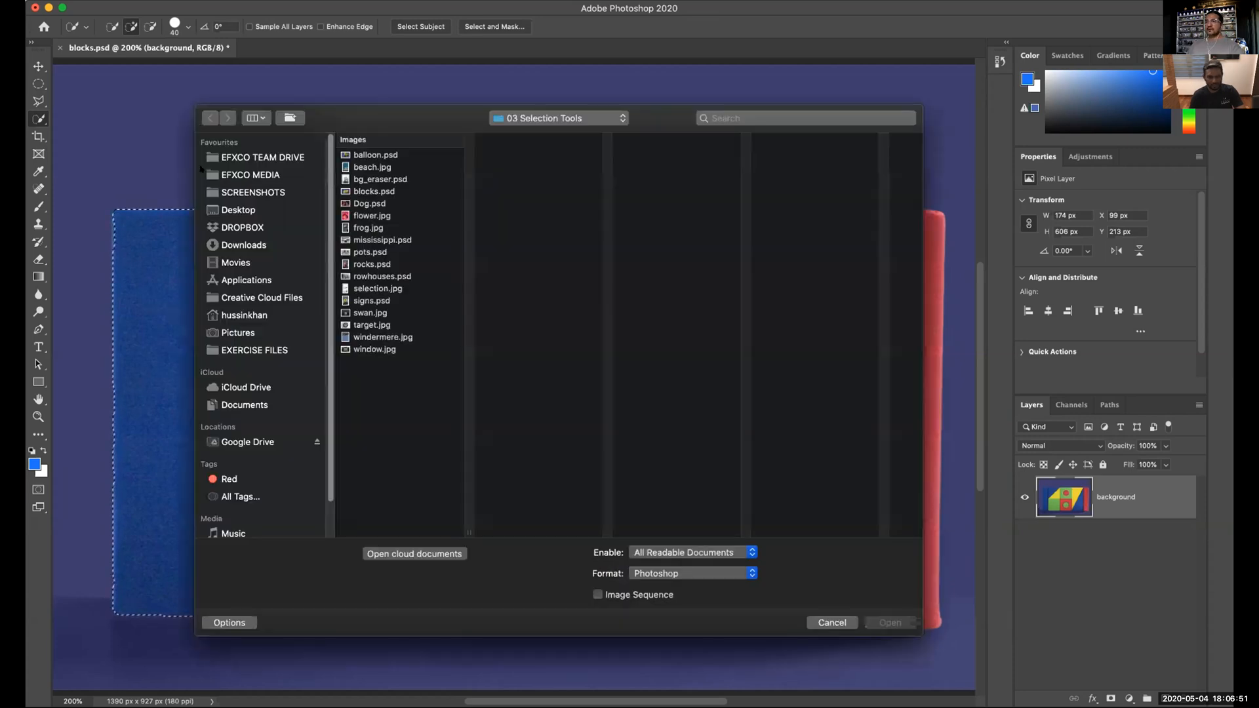
pyautogui.click(364, 228)
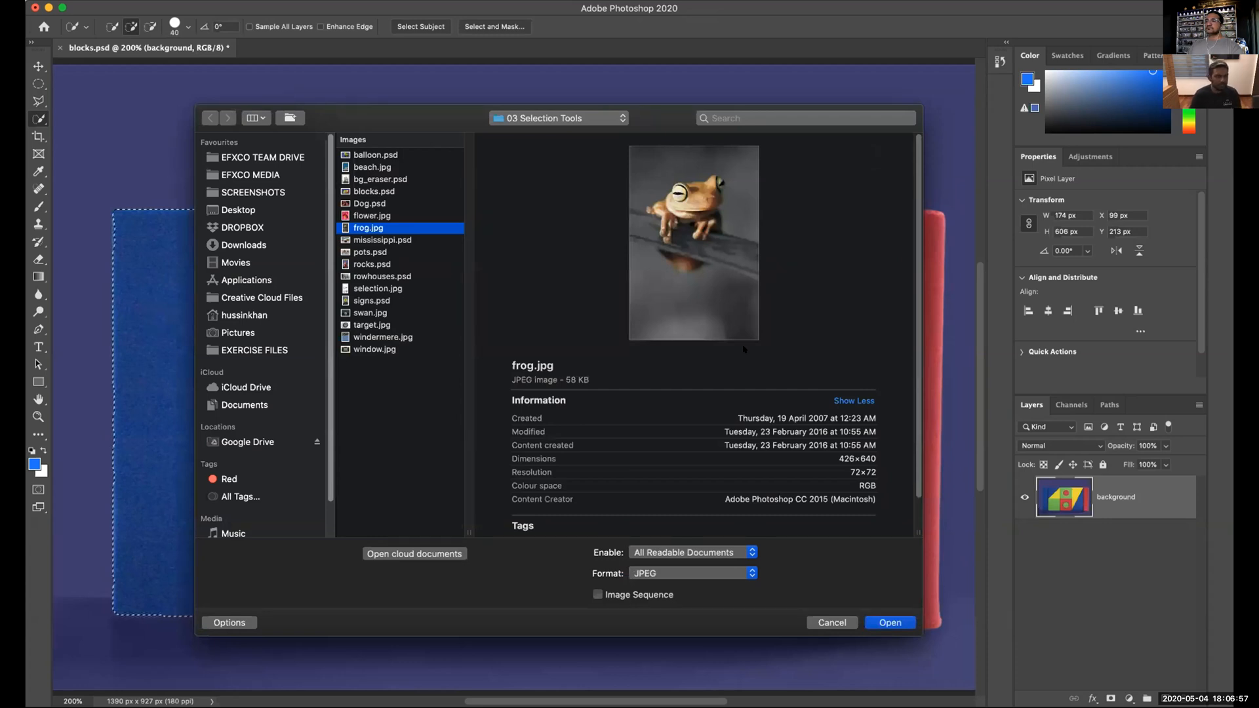
pyautogui.click(883, 621)
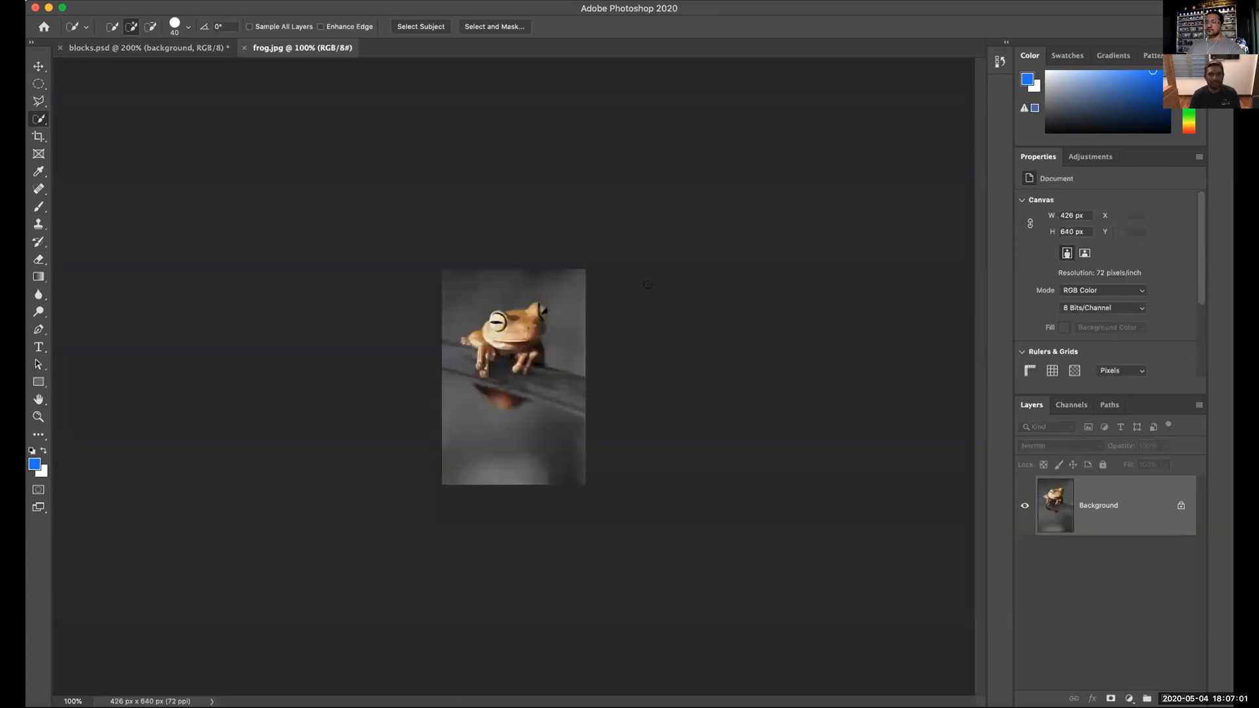
pyautogui.press('super+equal')
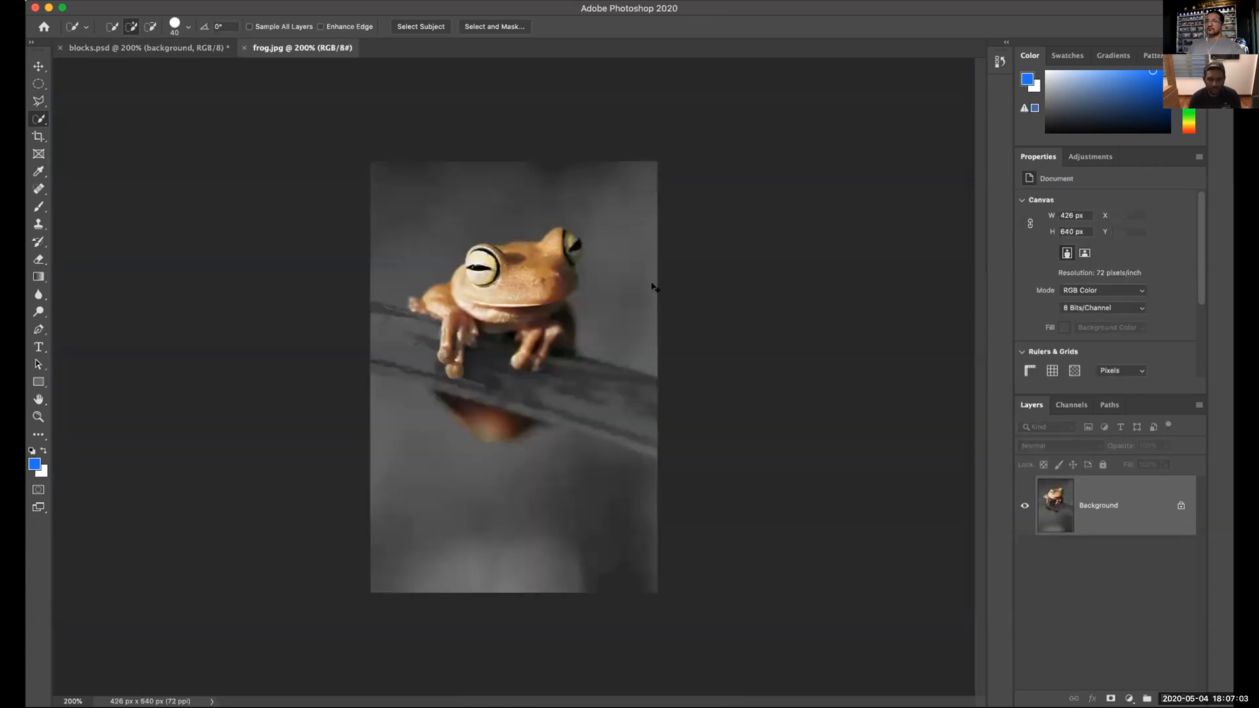
pyautogui.press('super+equal')
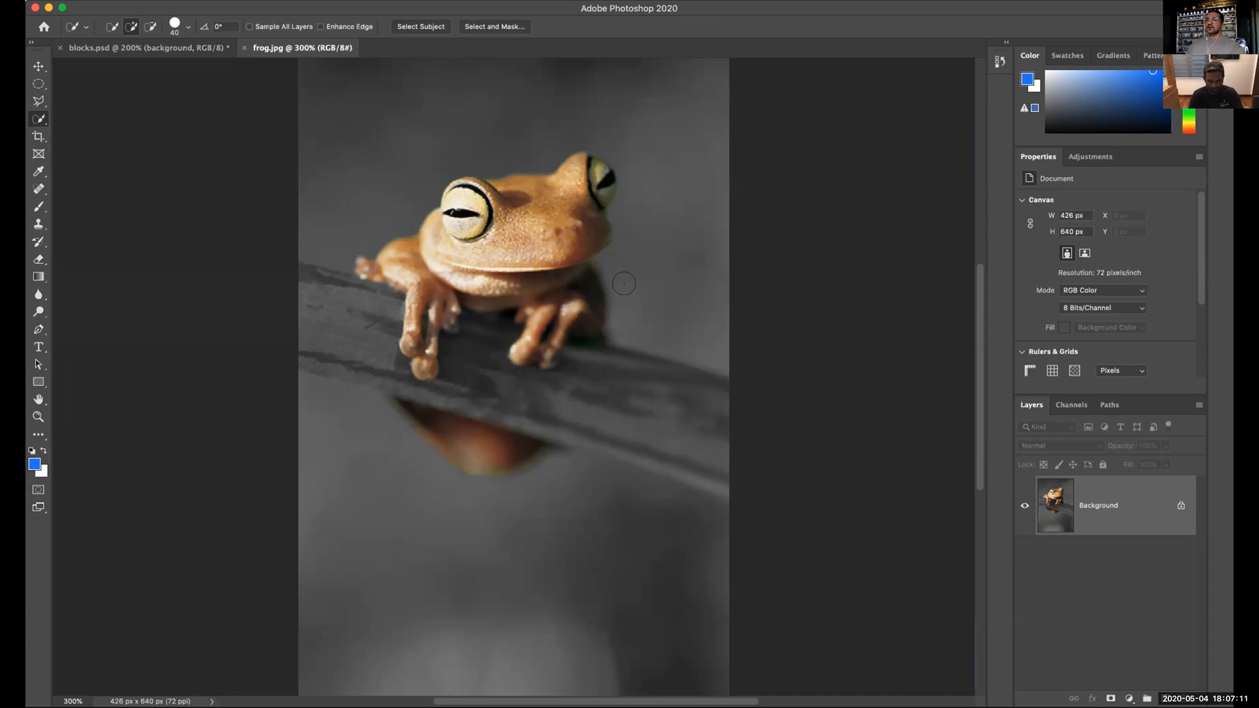
# Try a rectangular marquee and an elliptical marquee over the frog, clearing each selection.
pyautogui.click(38, 83)
pyautogui.click(98, 80)
pyautogui.moveTo(427, 165); pyautogui.dragTo(560, 305)
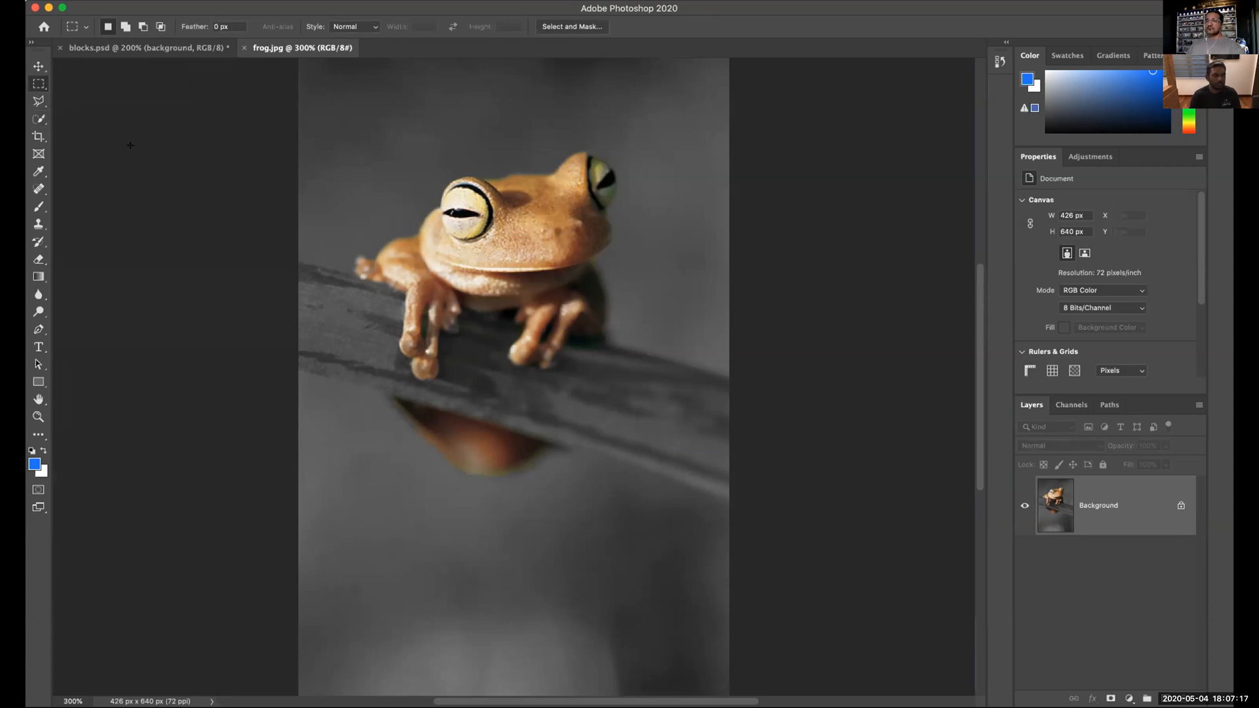
pyautogui.click(38, 83)
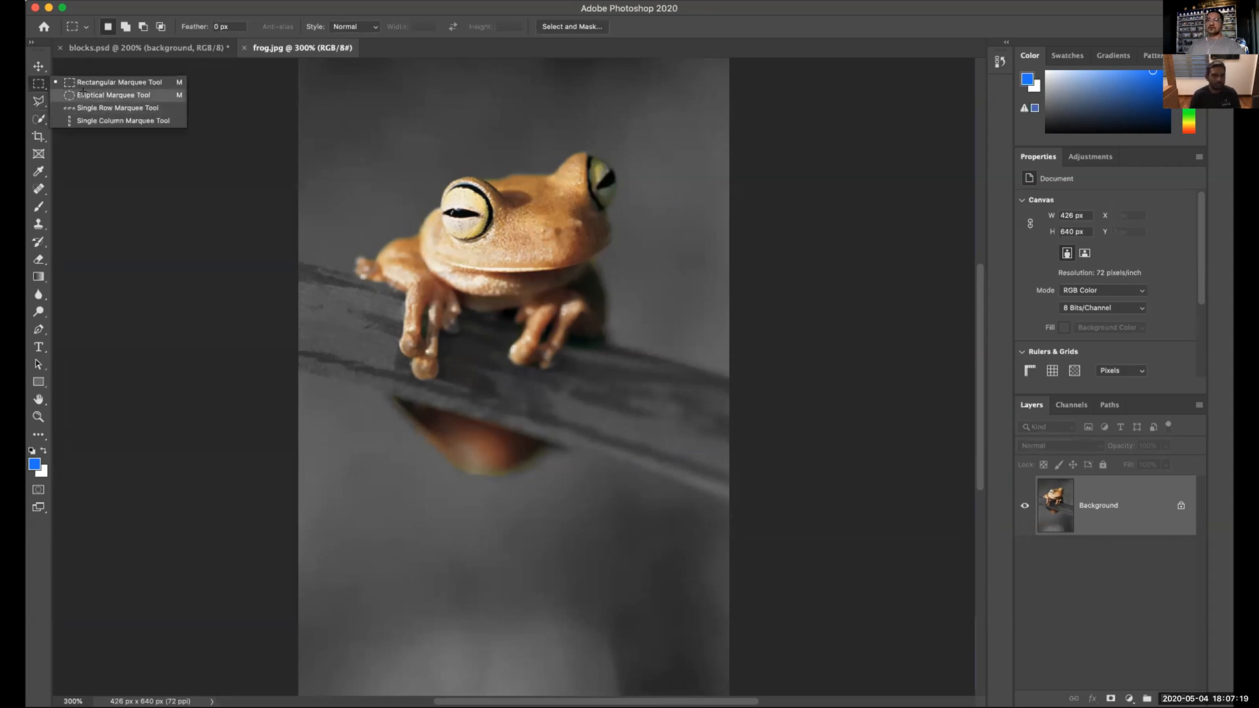
pyautogui.click(99, 94)
pyautogui.moveTo(436, 253); pyautogui.dragTo(630, 433)
pyautogui.click(624, 428)
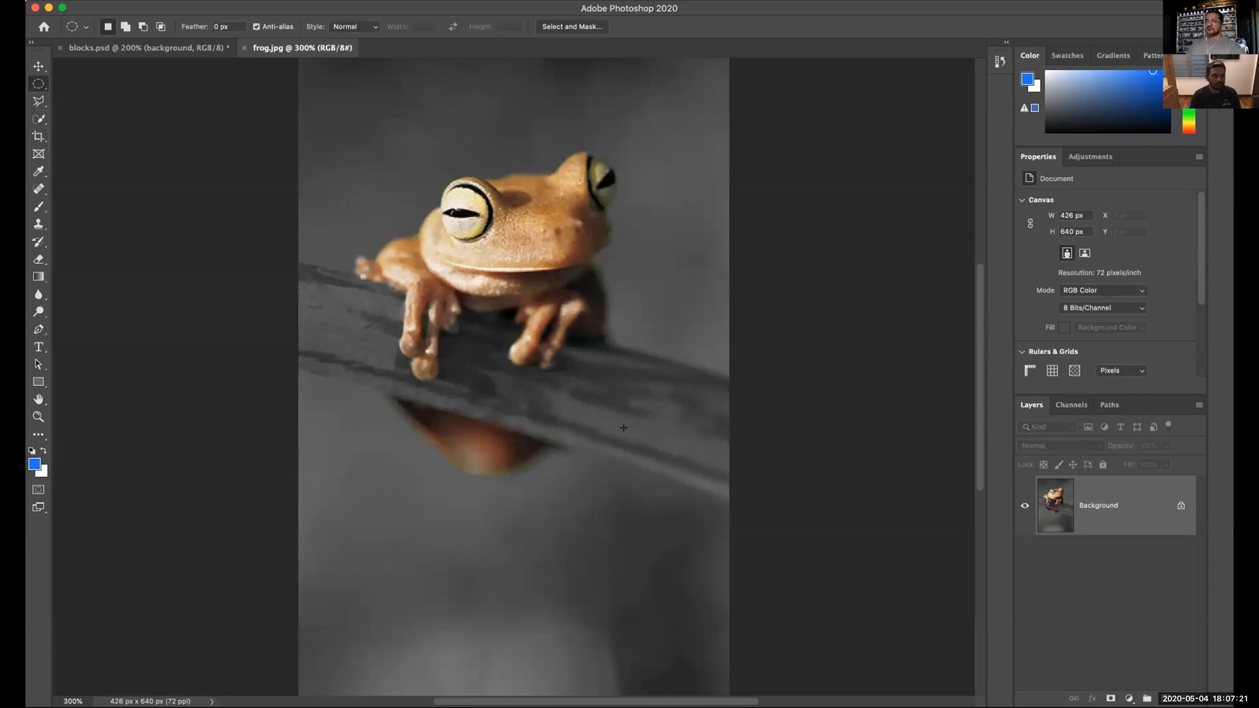
# Try a freehand Lasso selection across the frog and its reflection, and clear it.
pyautogui.click(38, 119)
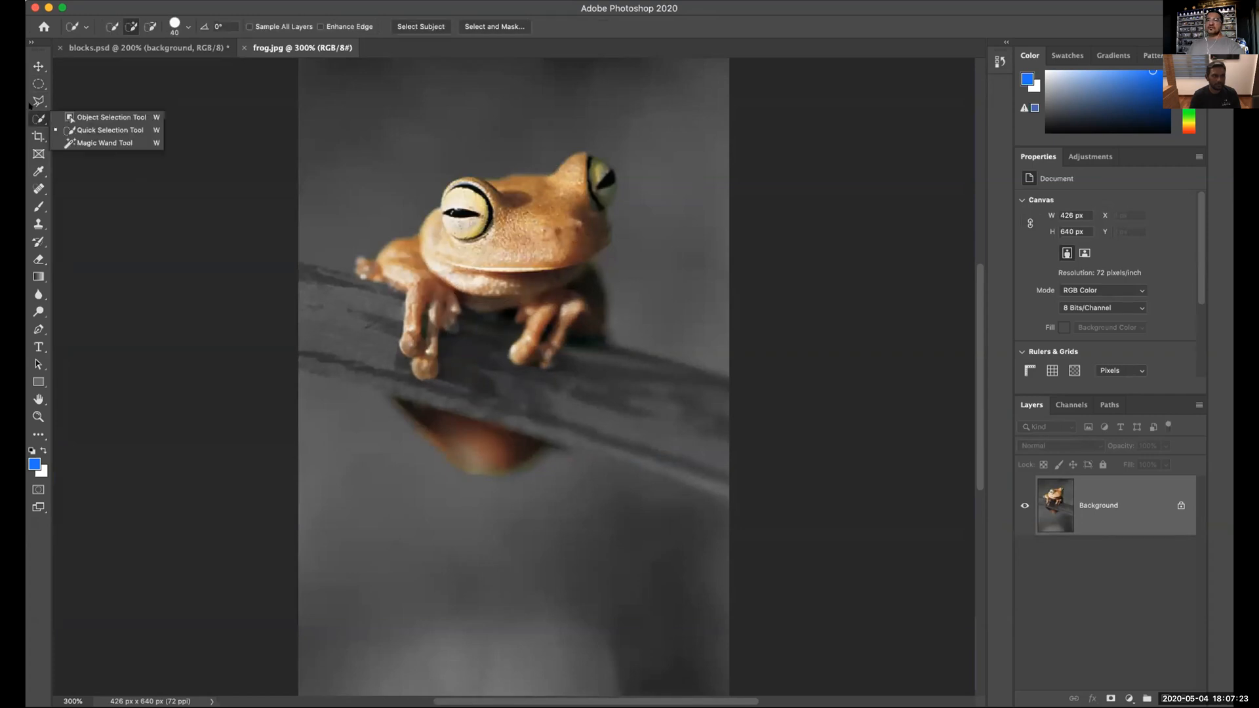
pyautogui.click(37, 101)
pyautogui.click(96, 102)
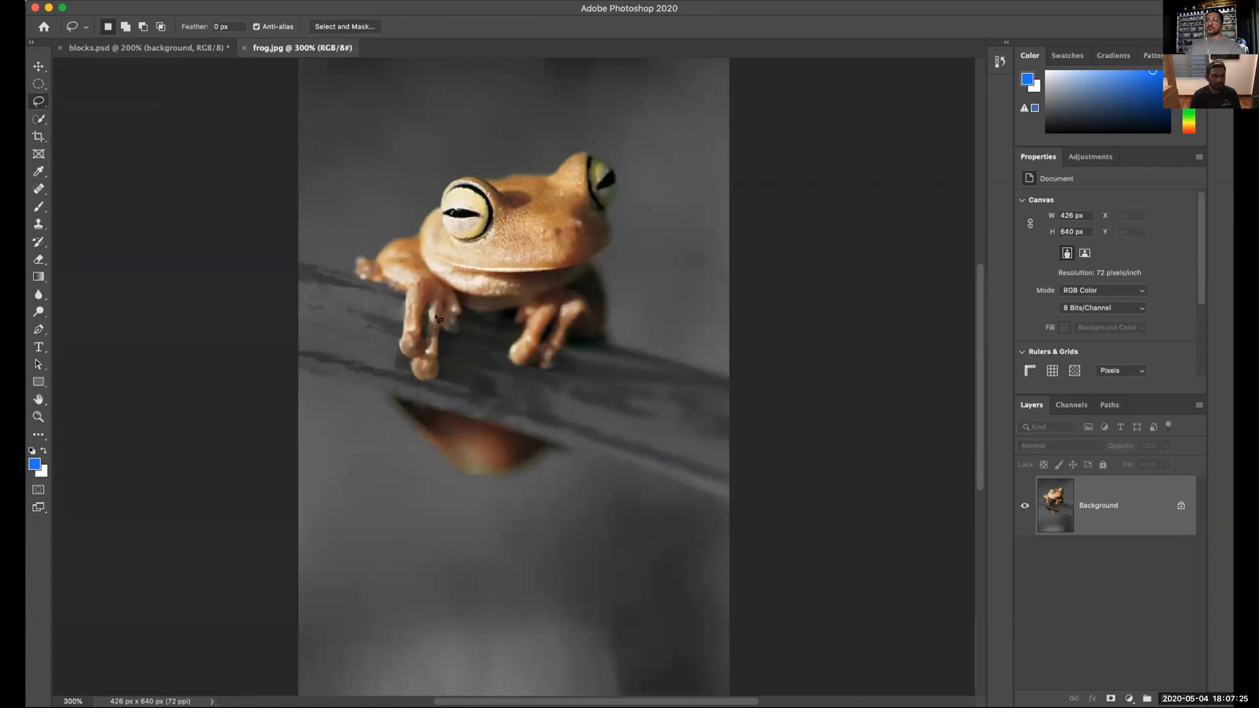
pyautogui.moveTo(383, 257)
pyautogui.mouseDown()
pyautogui.moveTo(461, 168)
pyautogui.moveTo(500, 177)
pyautogui.moveTo(547, 162)
pyautogui.moveTo(621, 222)
pyautogui.moveTo(570, 254)
pyautogui.moveTo(612, 357)
pyautogui.moveTo(549, 485)
pyautogui.moveTo(504, 484)
pyautogui.mouseUp()
pyautogui.click(505, 483)
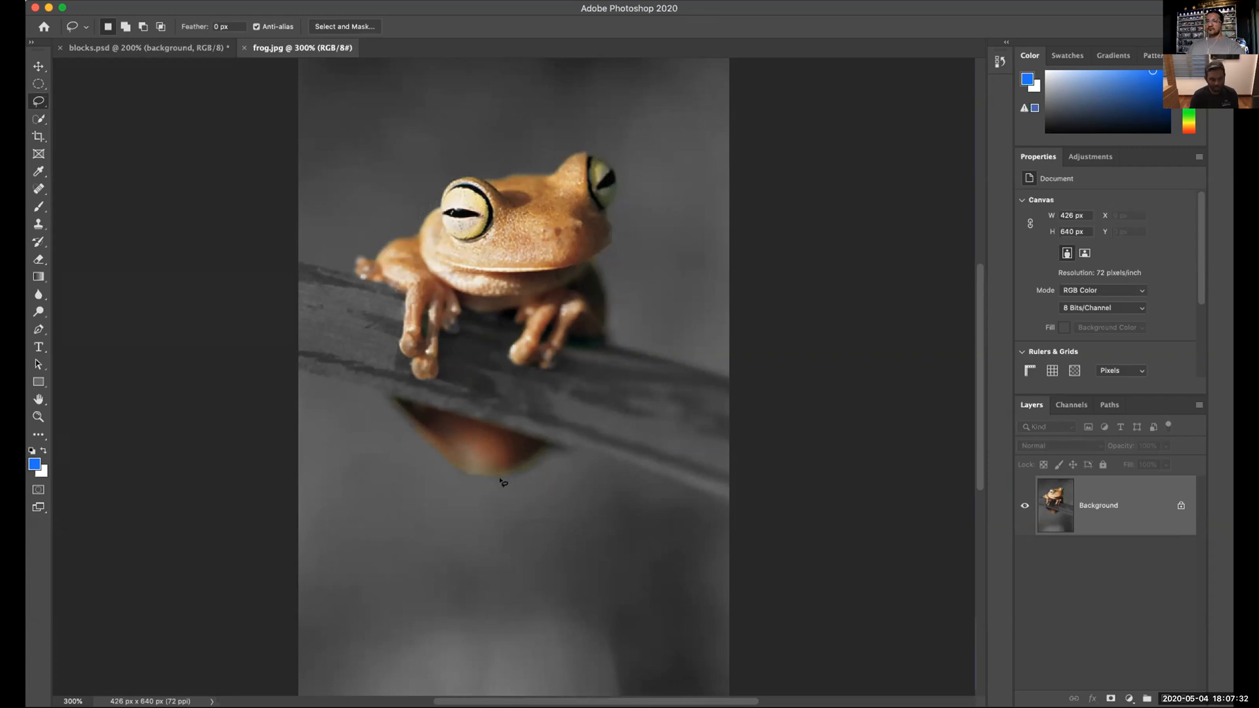
# Try the Magic Wand at tolerance 20 on several spots of the frog's face, and clear the selection.
pyautogui.click(39, 118)
pyautogui.click(69, 143)
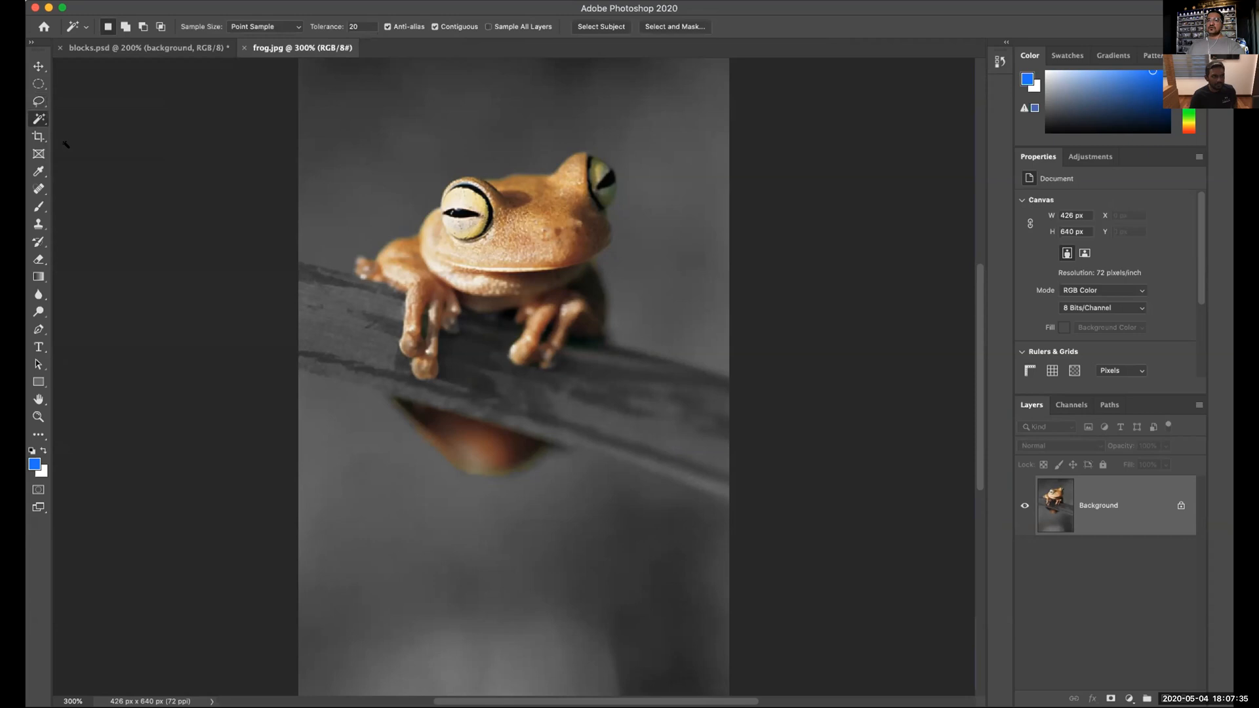
pyautogui.click(554, 252)
pyautogui.click(535, 222)
pyautogui.click(565, 233)
pyautogui.click(506, 247)
pyautogui.press('super+d')
# Quick-select the frog's head, body and both front legs with the brush size reduced to 15.
pyautogui.rightClick(39, 119)
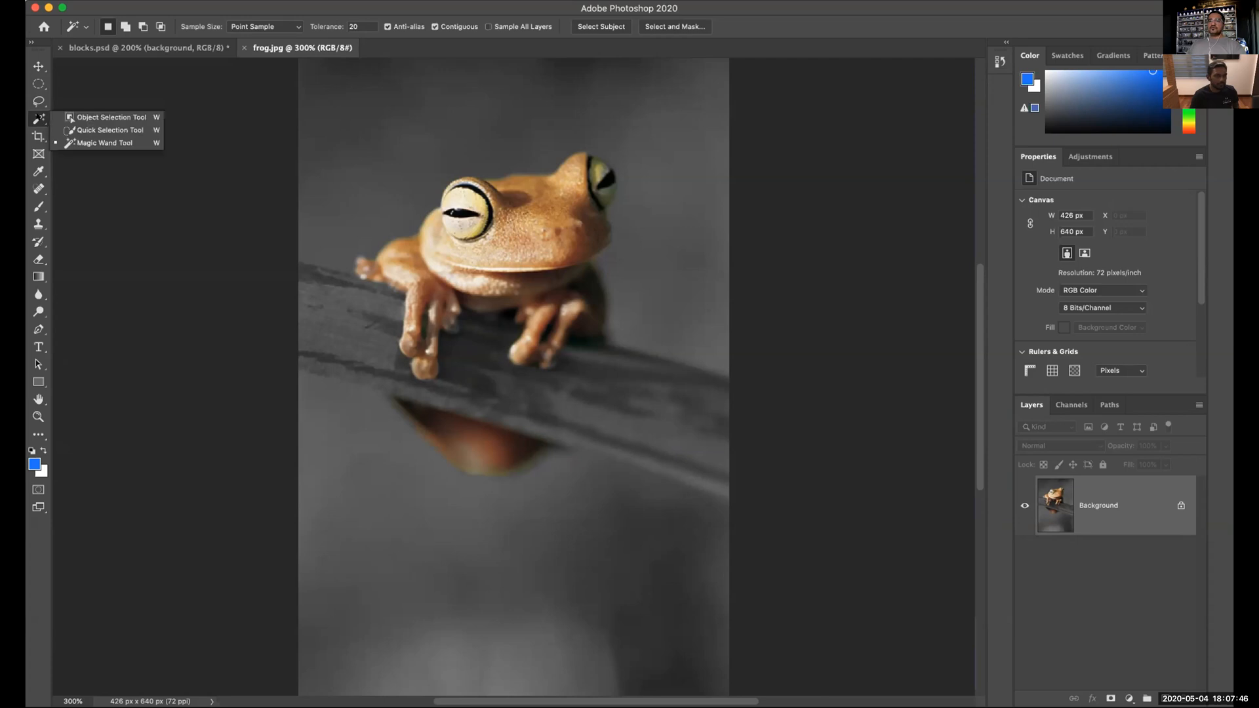
pyautogui.click(92, 129)
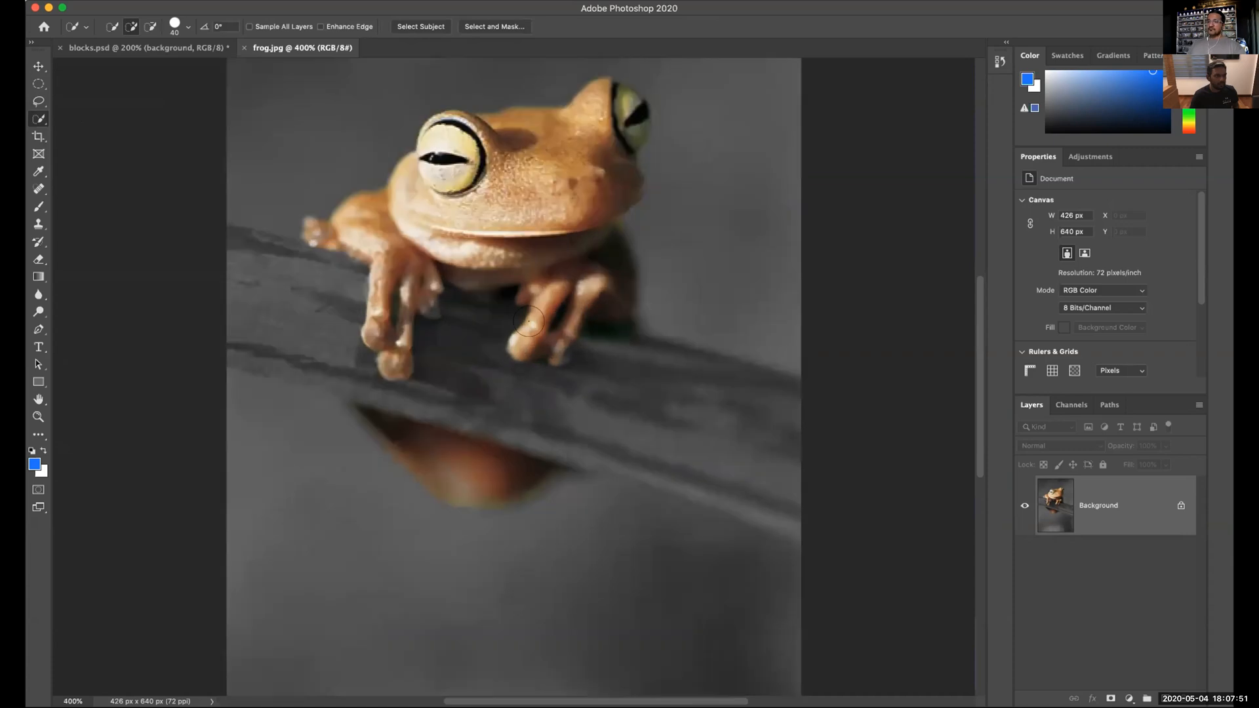
pyautogui.scroll(3, 532, 354)
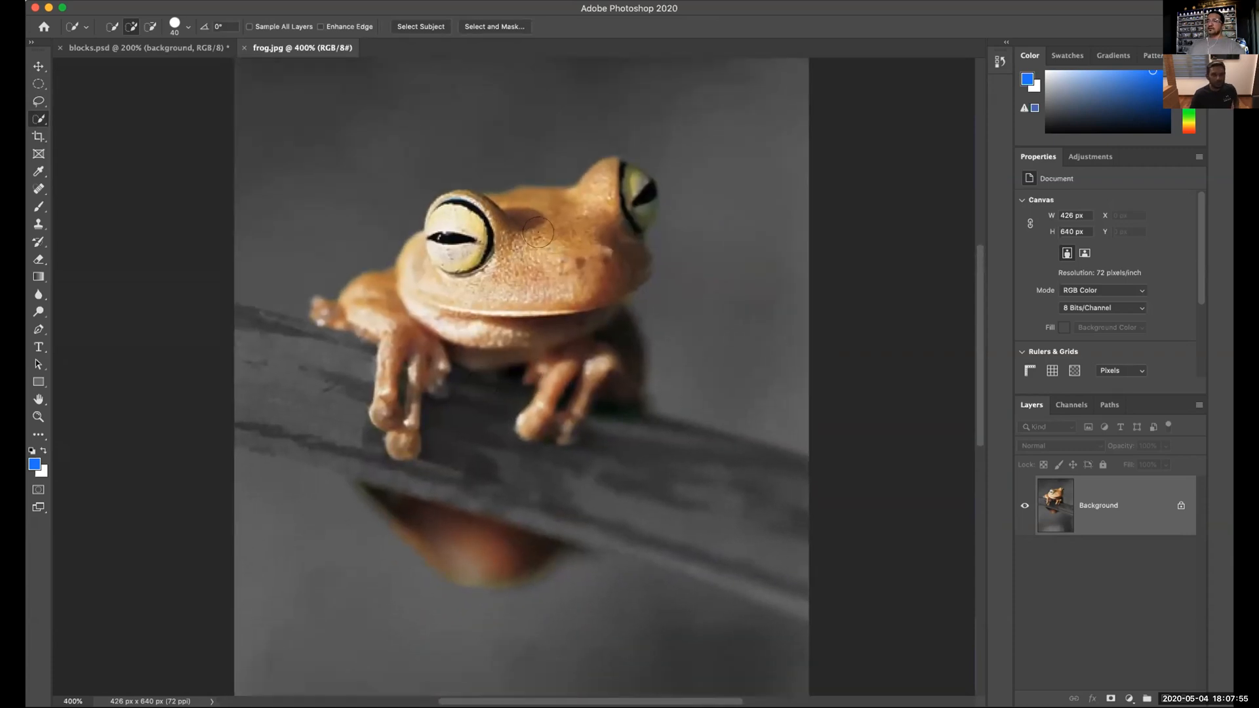
pyautogui.press('[')
pyautogui.press('[')
pyautogui.press('[')
pyautogui.press('[')
pyautogui.moveTo(530, 256)
pyautogui.mouseDown()
pyautogui.moveTo(544, 264)
pyautogui.moveTo(543, 222)
pyautogui.moveTo(593, 187)
pyautogui.moveTo(632, 291)
pyautogui.moveTo(540, 274)
pyautogui.moveTo(420, 278)
pyautogui.moveTo(414, 297)
pyautogui.moveTo(606, 328)
pyautogui.moveTo(574, 334)
pyautogui.moveTo(410, 312)
pyautogui.moveTo(371, 289)
pyautogui.moveTo(325, 310)
pyautogui.moveTo(387, 333)
pyautogui.moveTo(402, 313)
pyautogui.moveTo(401, 439)
pyautogui.mouseUp()
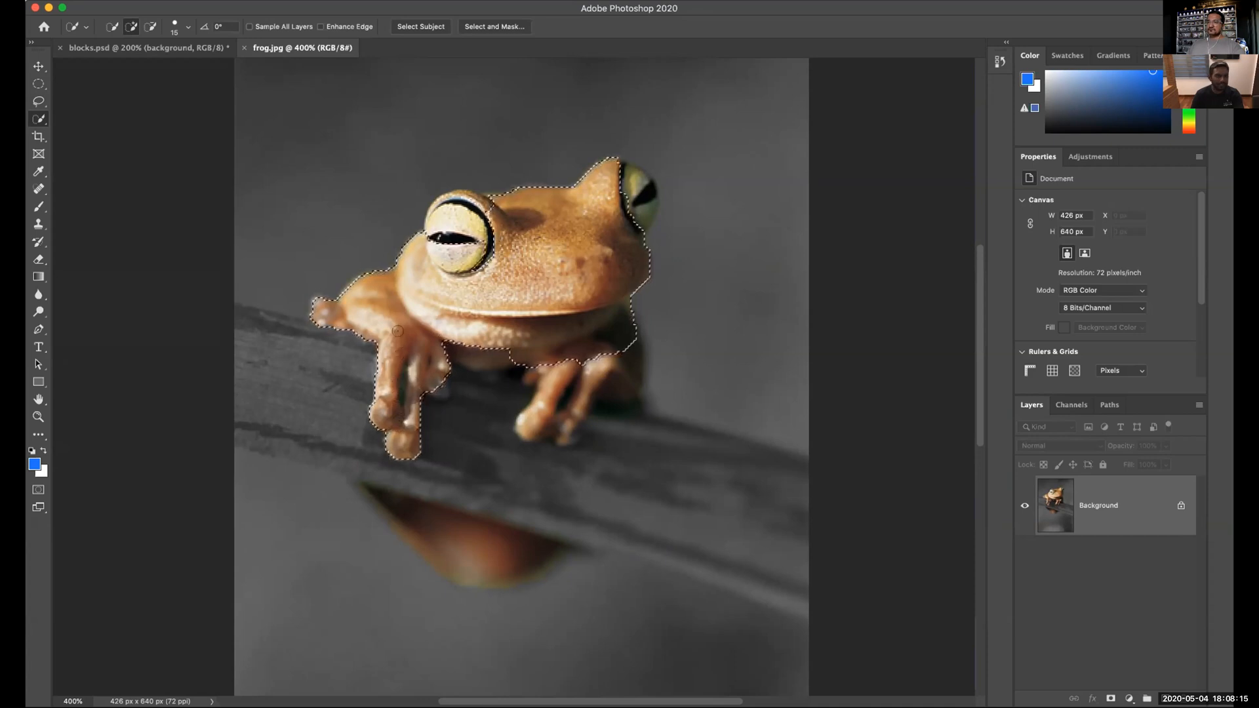
pyautogui.moveTo(571, 371)
pyautogui.mouseDown()
pyautogui.moveTo(531, 406)
pyautogui.moveTo(547, 432)
pyautogui.moveTo(580, 419)
pyautogui.mouseUp()
# Add the gray background above the branch to the quick selection, and subtract it again around the frog's outline.
pyautogui.click(694, 258)
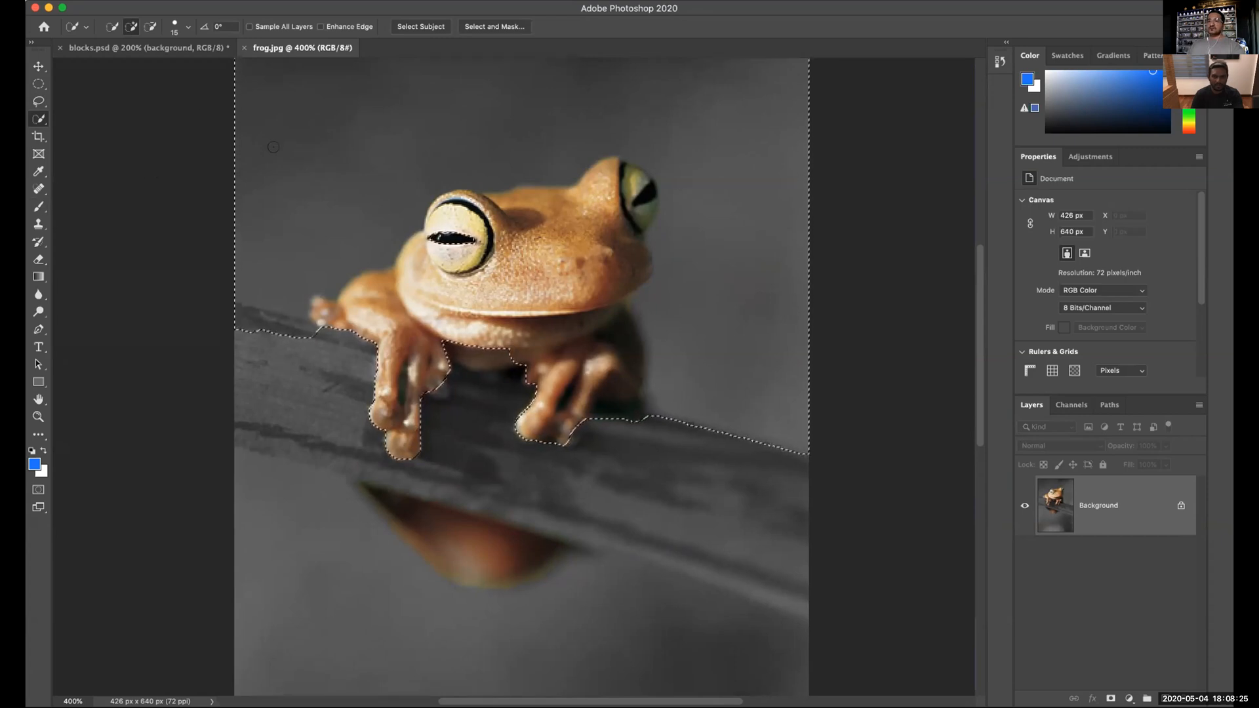
pyautogui.press('alt')
pyautogui.keyDown('alt'); pyautogui.click(261, 171); pyautogui.keyUp('alt')
pyautogui.moveTo(260, 171)
pyautogui.mouseDown()
pyautogui.moveTo(292, 180)
pyautogui.moveTo(439, 147)
pyautogui.moveTo(648, 81)
pyautogui.moveTo(758, 124)
pyautogui.mouseUp()
pyautogui.moveTo(736, 265); pyautogui.dragTo(712, 407)
pyautogui.moveTo(651, 352)
pyautogui.mouseDown()
pyautogui.moveTo(659, 305)
pyautogui.moveTo(708, 262)
pyautogui.moveTo(695, 259)
pyautogui.moveTo(700, 287)
pyautogui.moveTo(680, 248)
pyautogui.mouseUp()
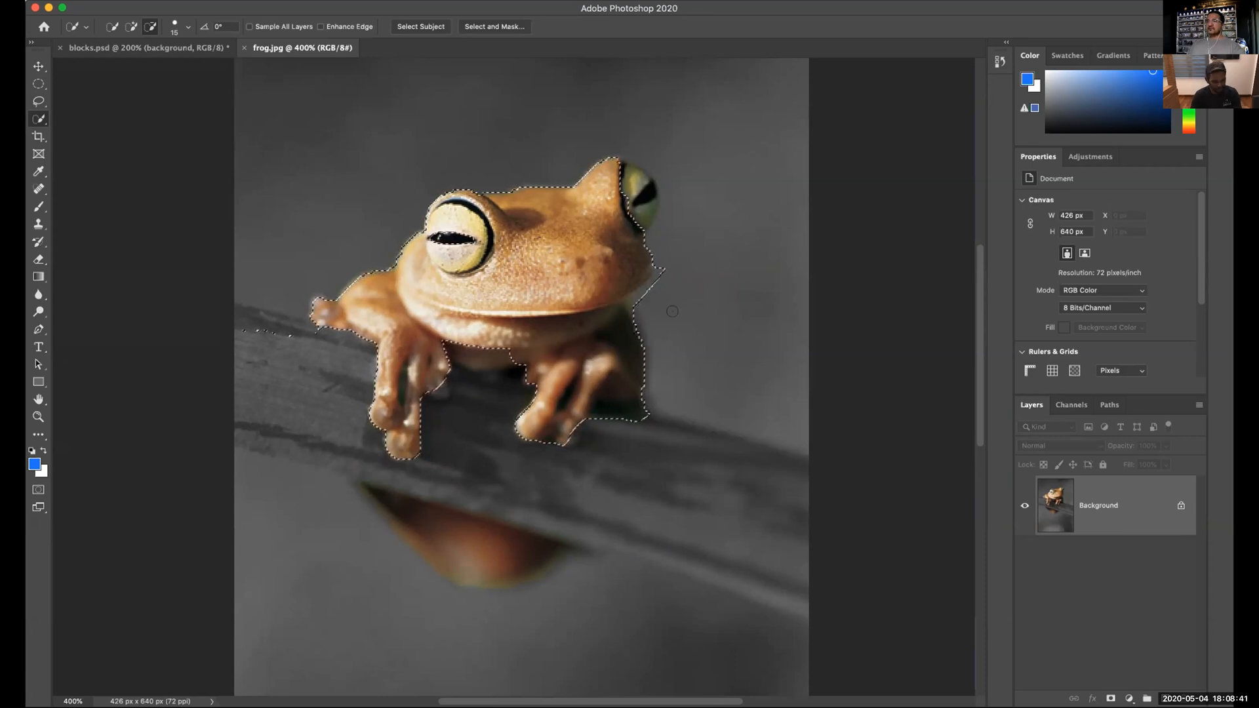
pyautogui.keyDown('alt'); pyautogui.click(656, 267); pyautogui.keyUp('alt')
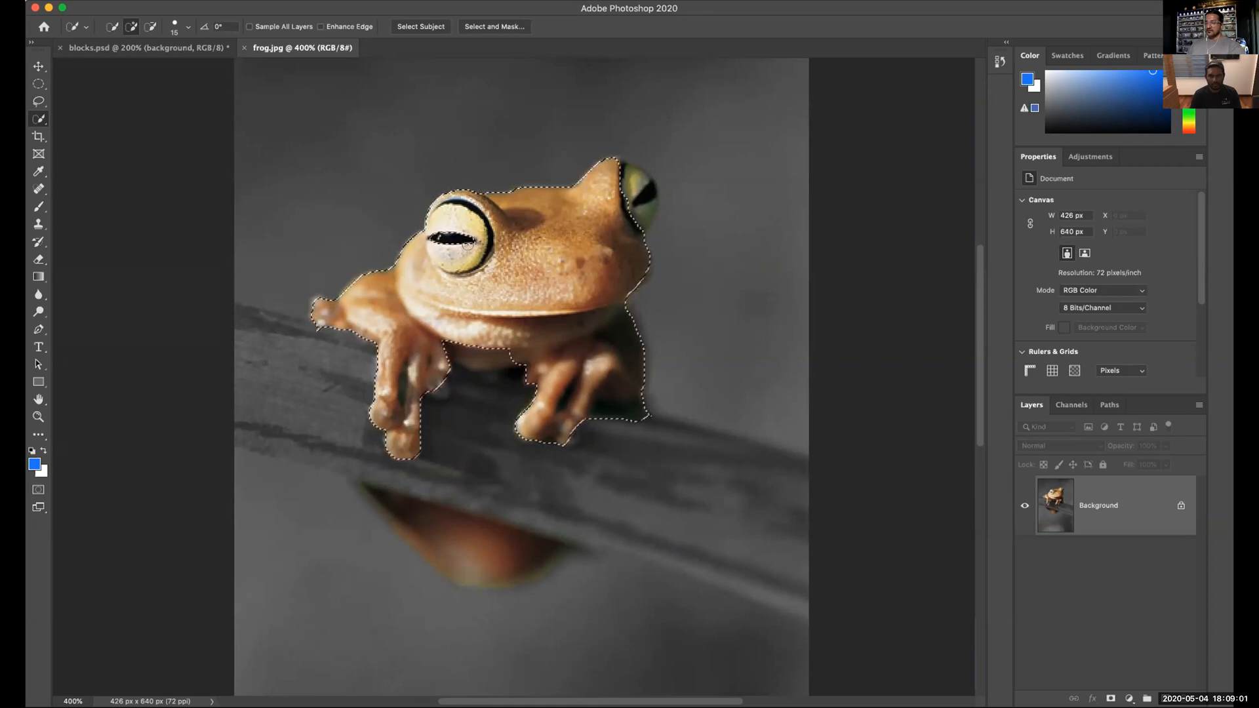
# Reduce the Quick Selection brush to 6 and subtract the near eyeball from the selection, keeping the rim around it selected.
pyautogui.press('super+equal')
pyautogui.press('super+equal')
pyautogui.press('super+equal')
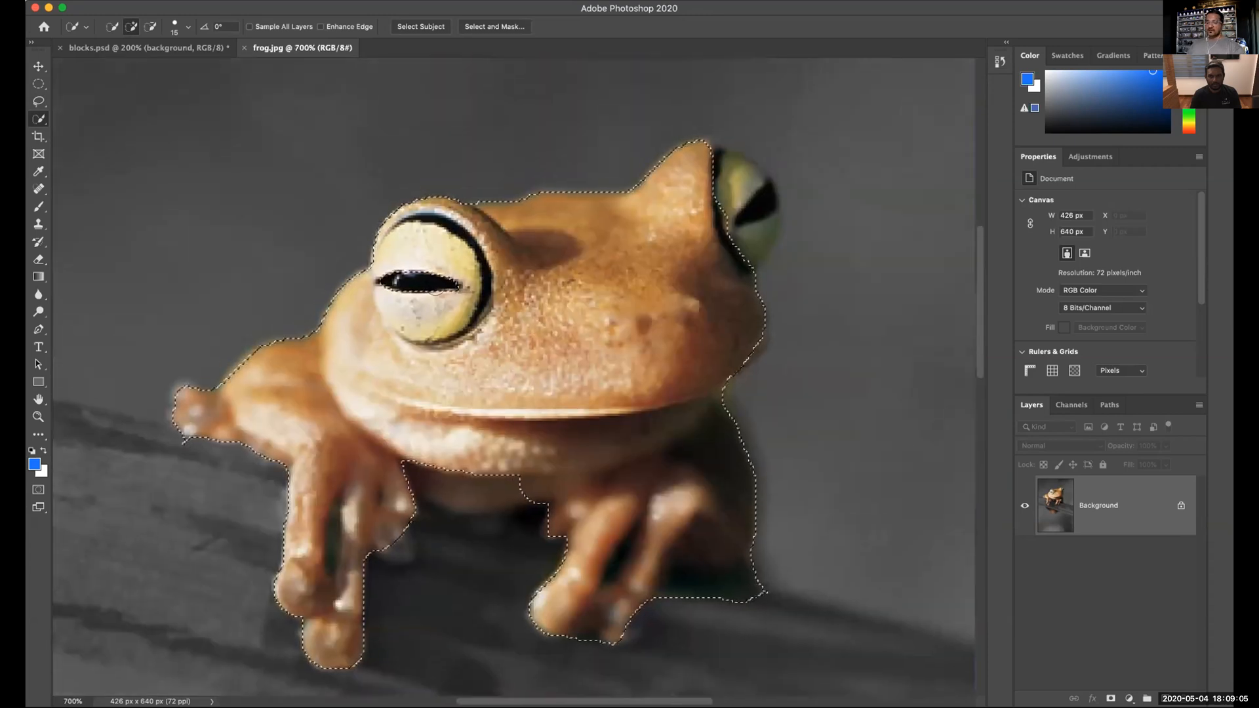
pyautogui.press('alt')
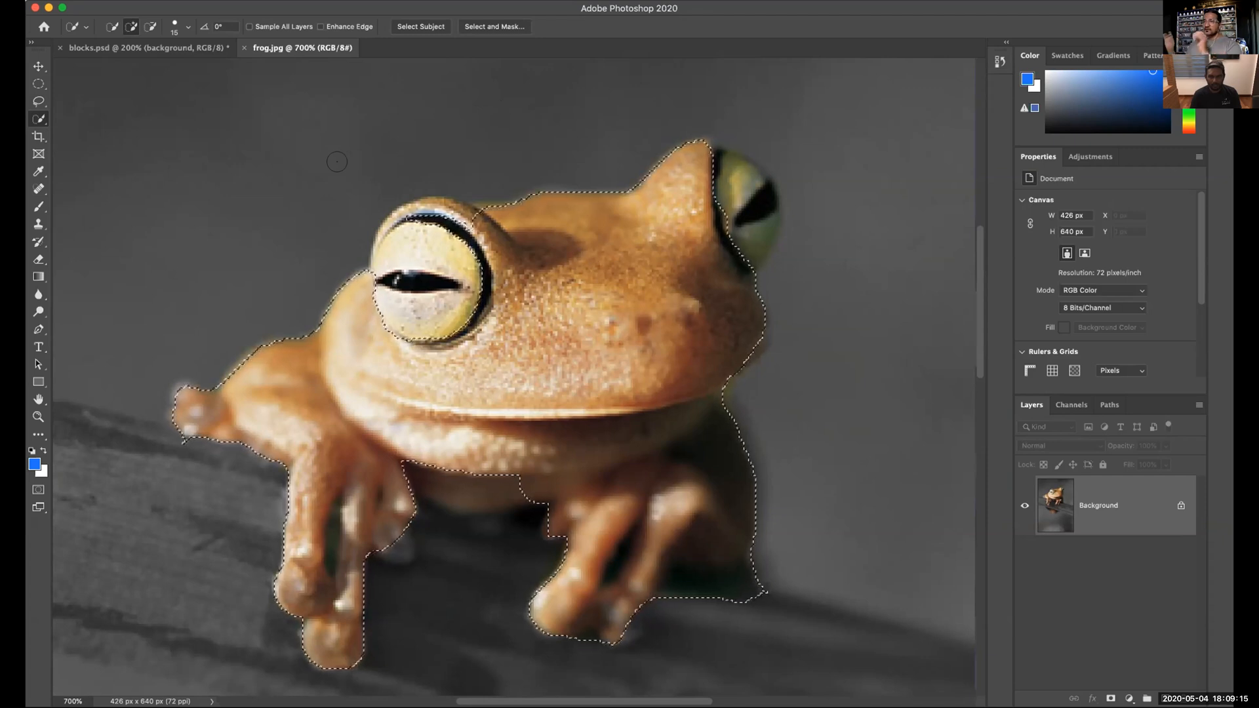
pyautogui.press('[')
pyautogui.press('[')
pyautogui.press('[')
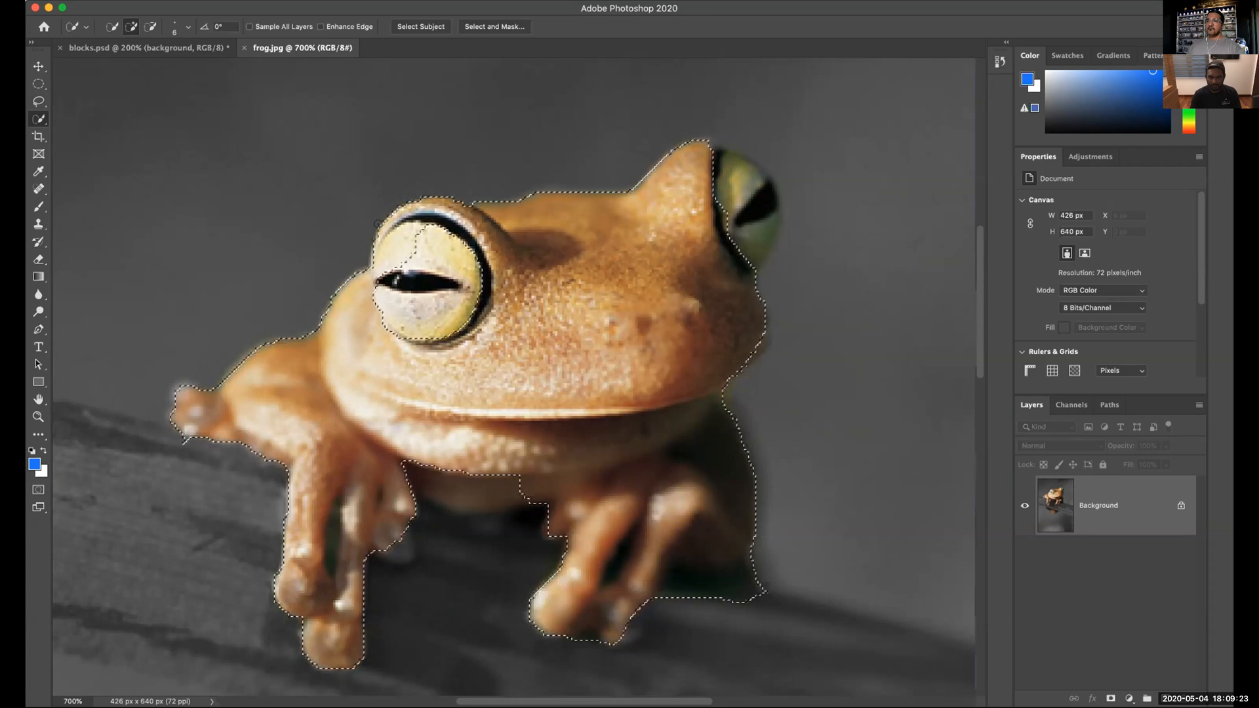
pyautogui.press('alt')
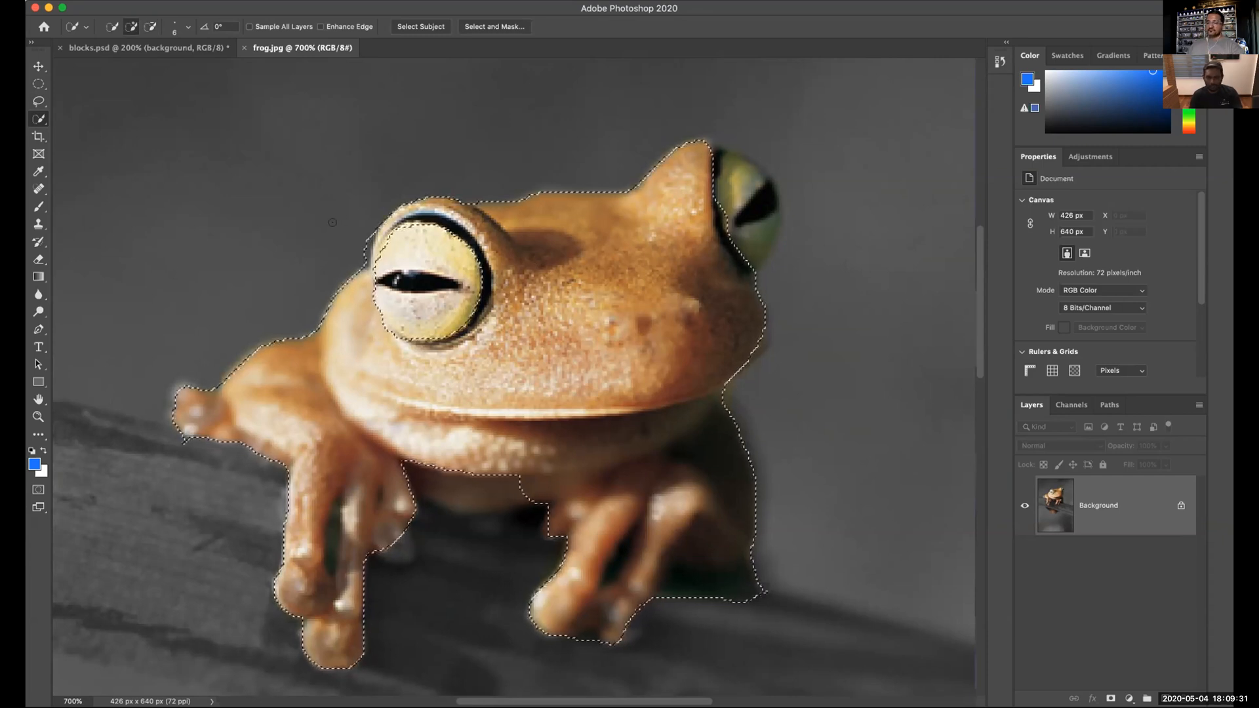
pyautogui.press('alt')
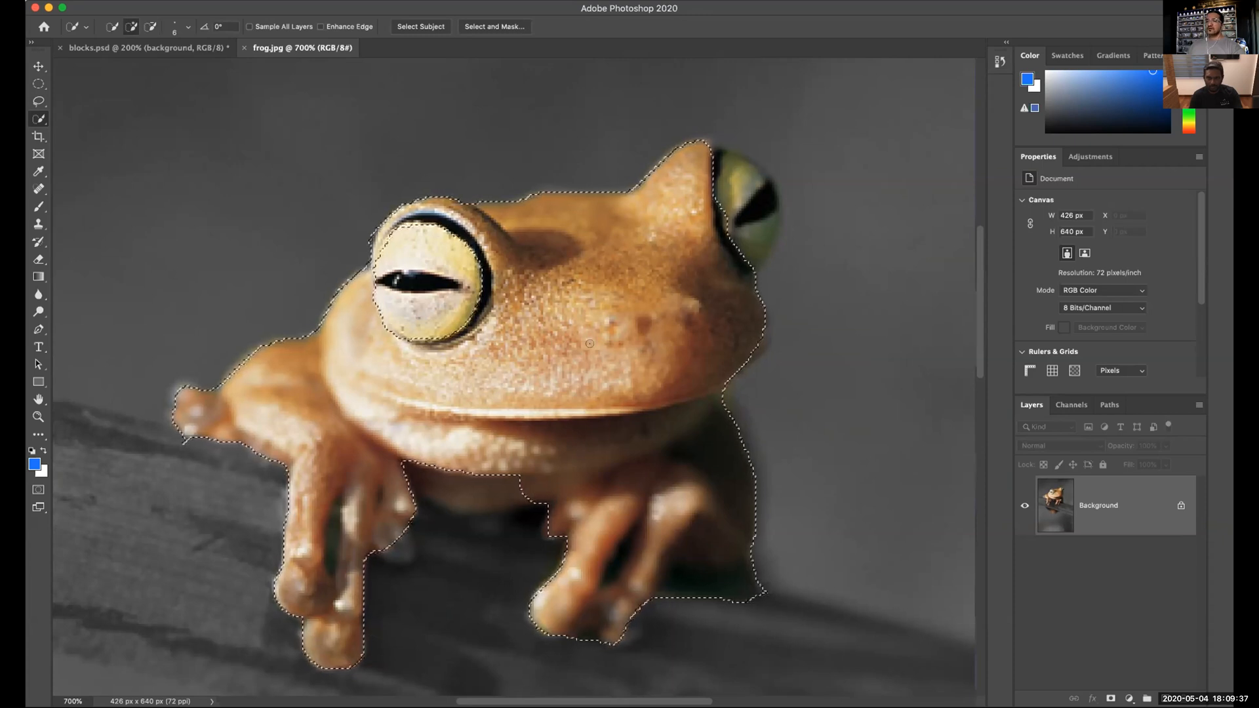
# Add the orange shape below the branch to the frog selection.
pyautogui.scroll(-10, 559, 373)
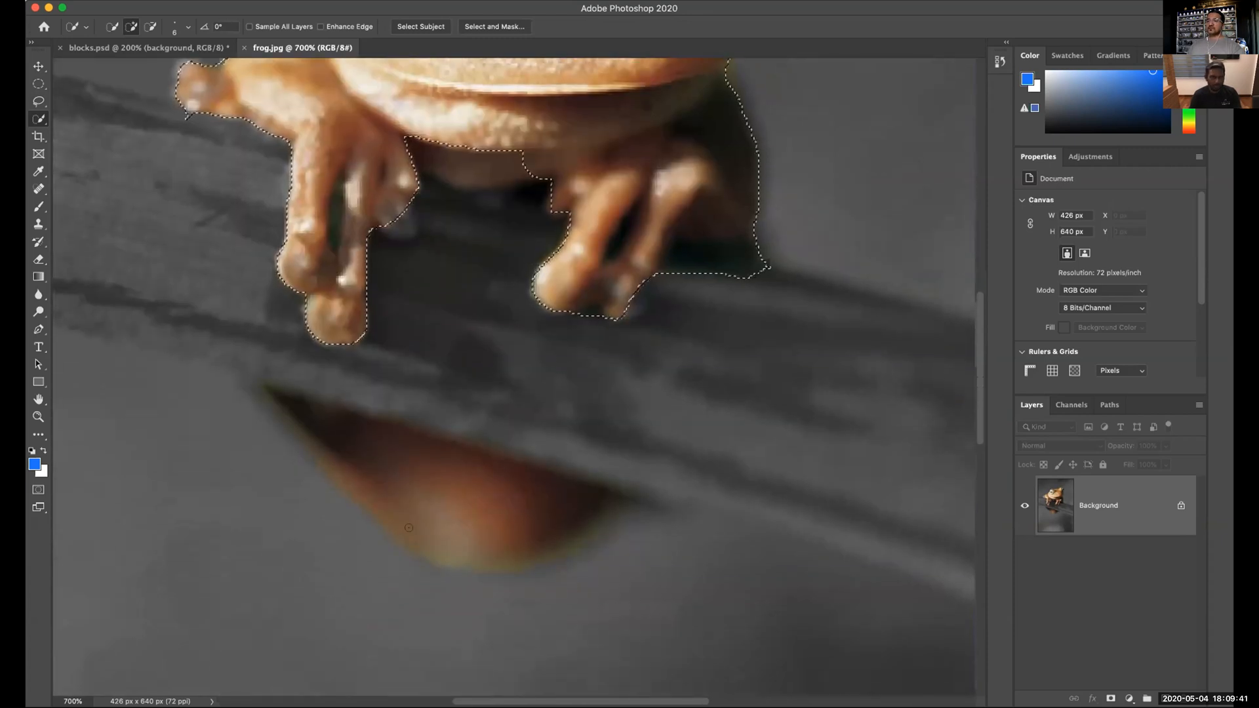
pyautogui.moveTo(301, 407); pyautogui.dragTo(508, 491)
pyautogui.moveTo(562, 523); pyautogui.dragTo(515, 494)
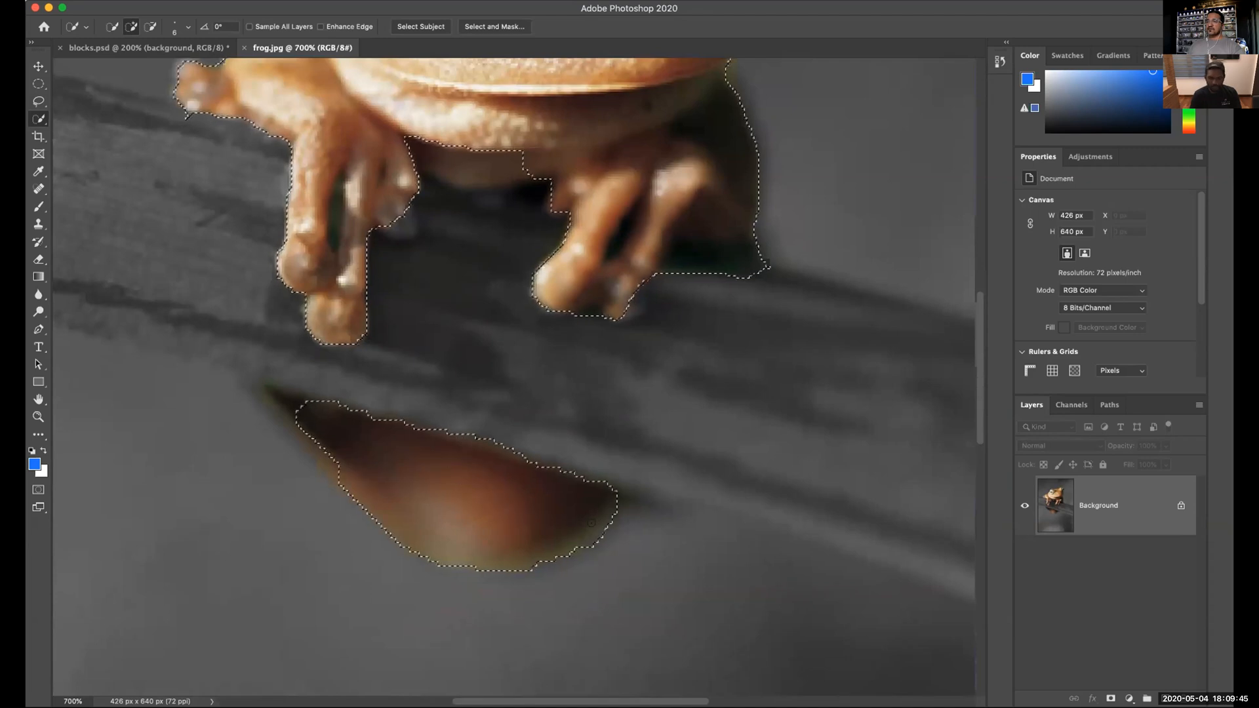
pyautogui.click(335, 425)
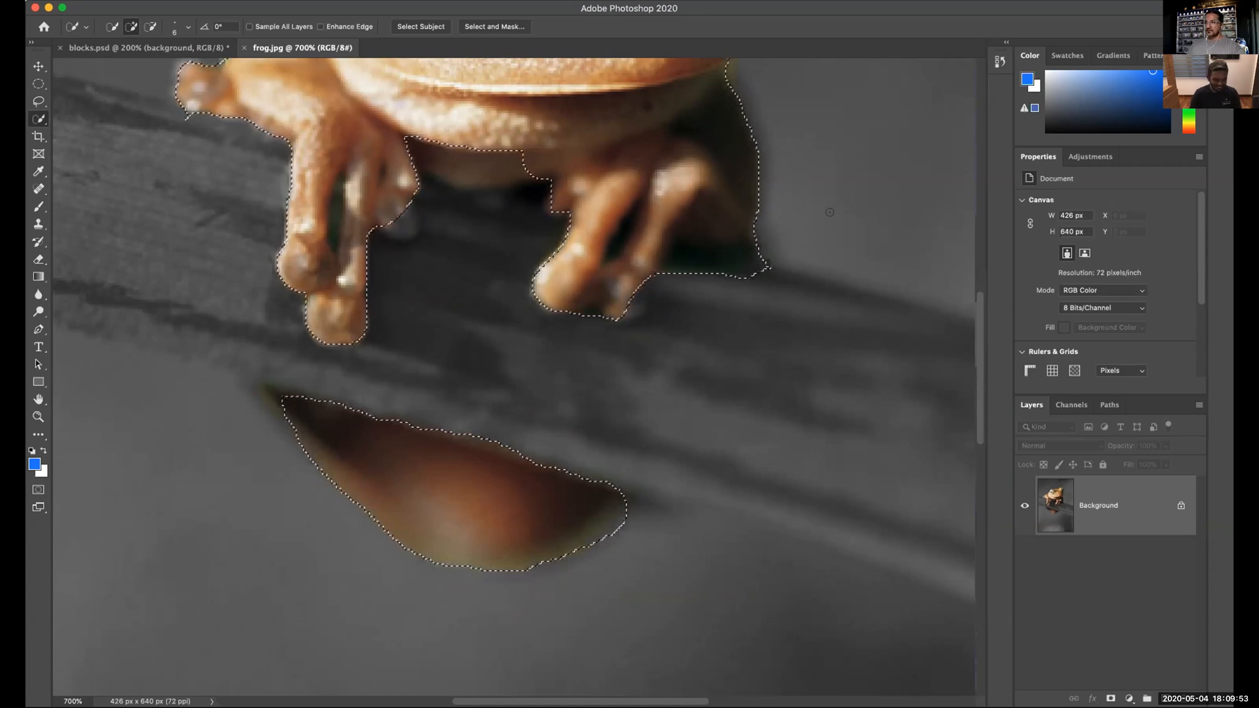
pyautogui.hotkey('ctrl', 'd')
pyautogui.hotkey('ctrl', 'z')
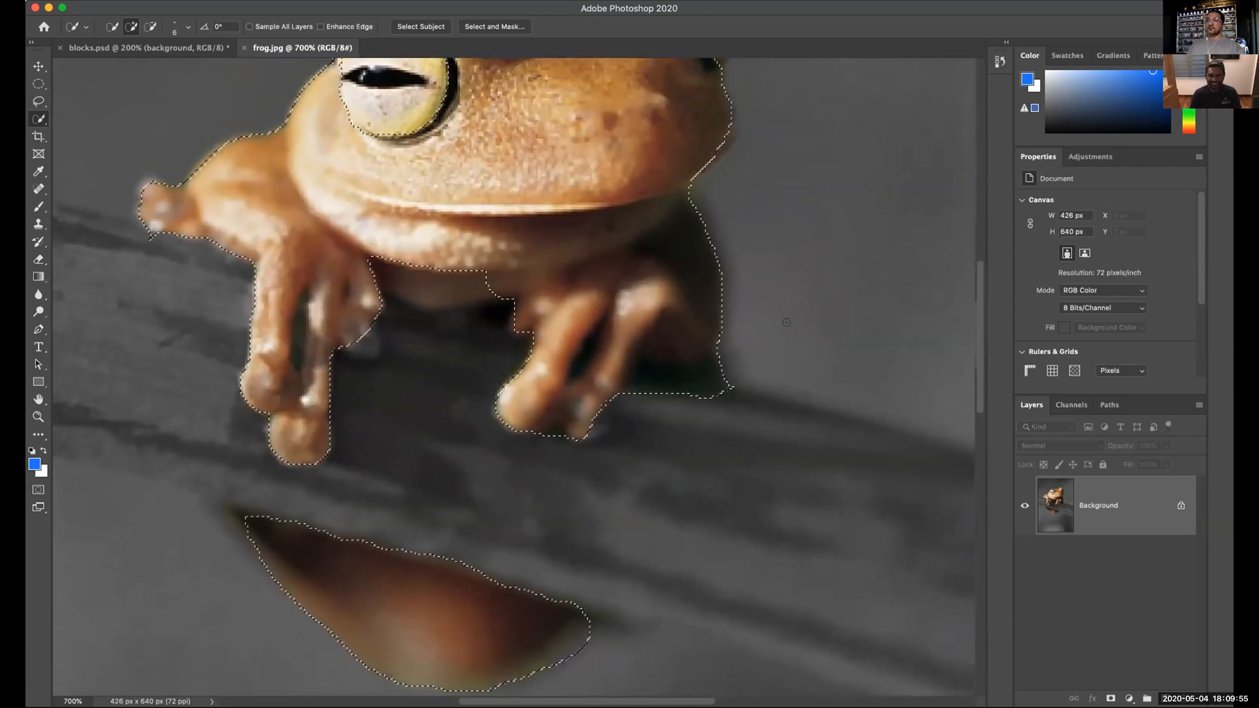
# With a brush size of 3, subtract the gaps between the front toes, add the underside of the chin, and trim the dark hind corner.
pyautogui.press('[')
pyautogui.press('[')
pyautogui.press('[')
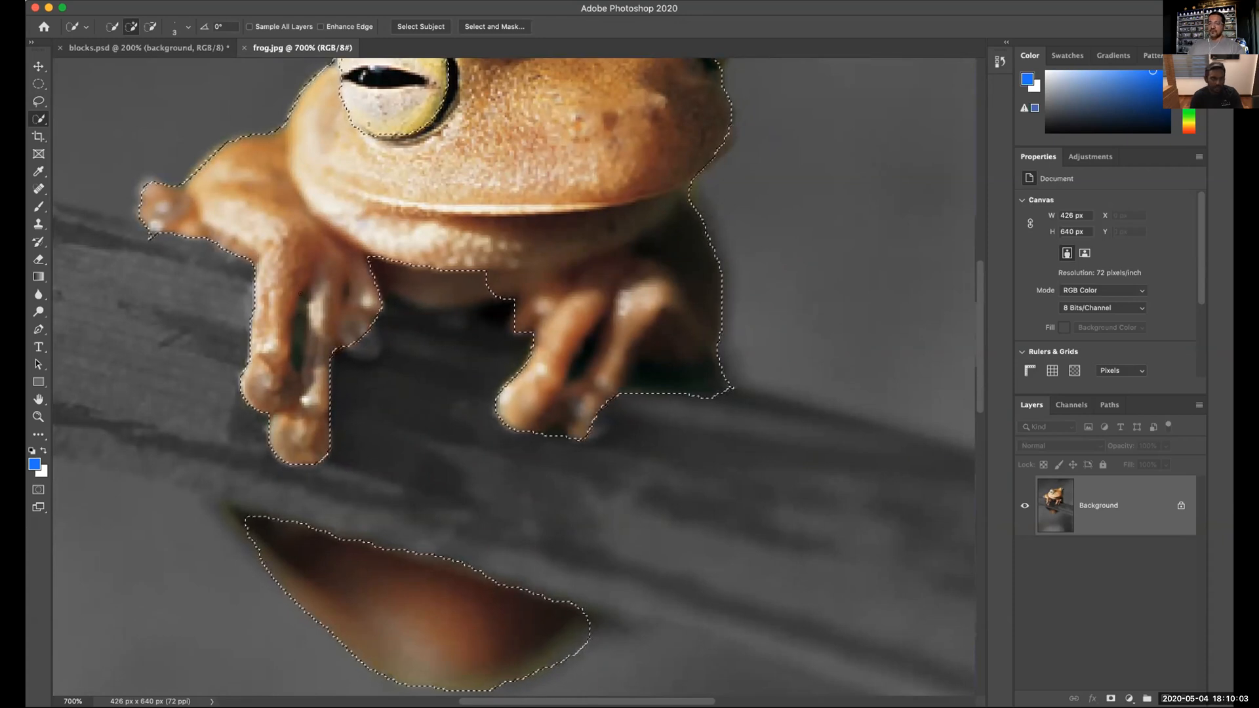
pyautogui.press('alt')
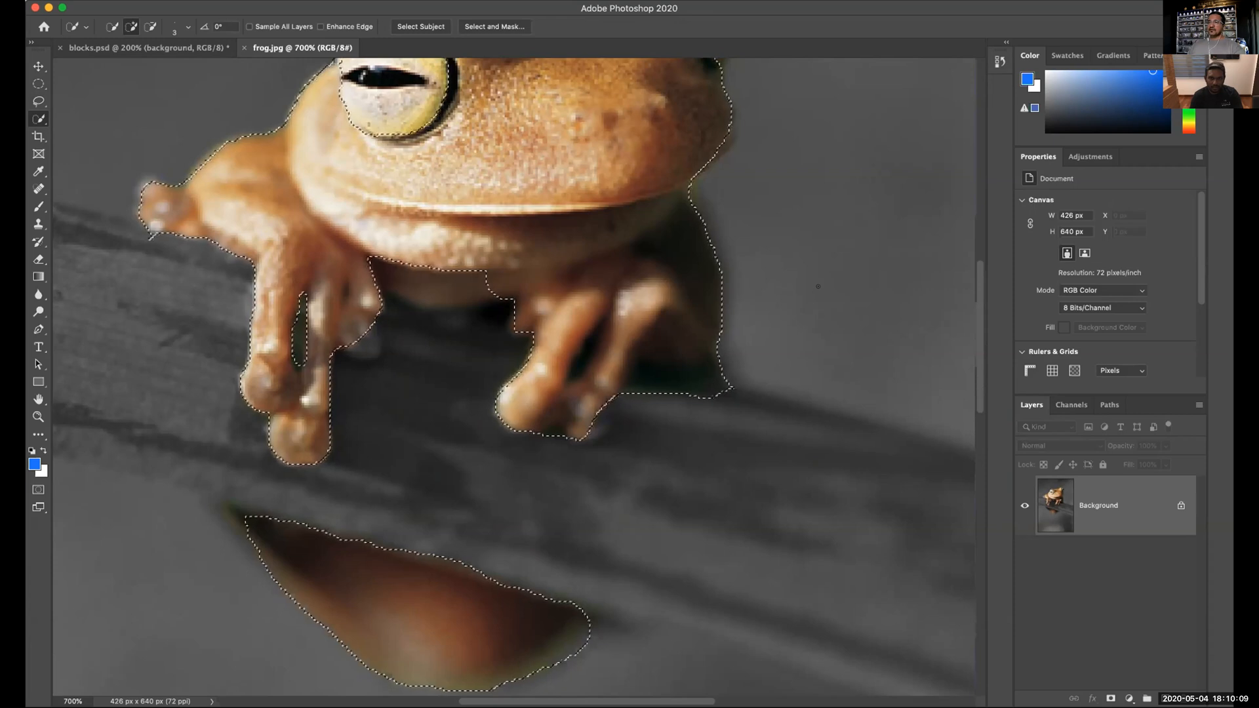
pyautogui.press('alt')
pyautogui.moveTo(727, 385); pyautogui.dragTo(688, 404)
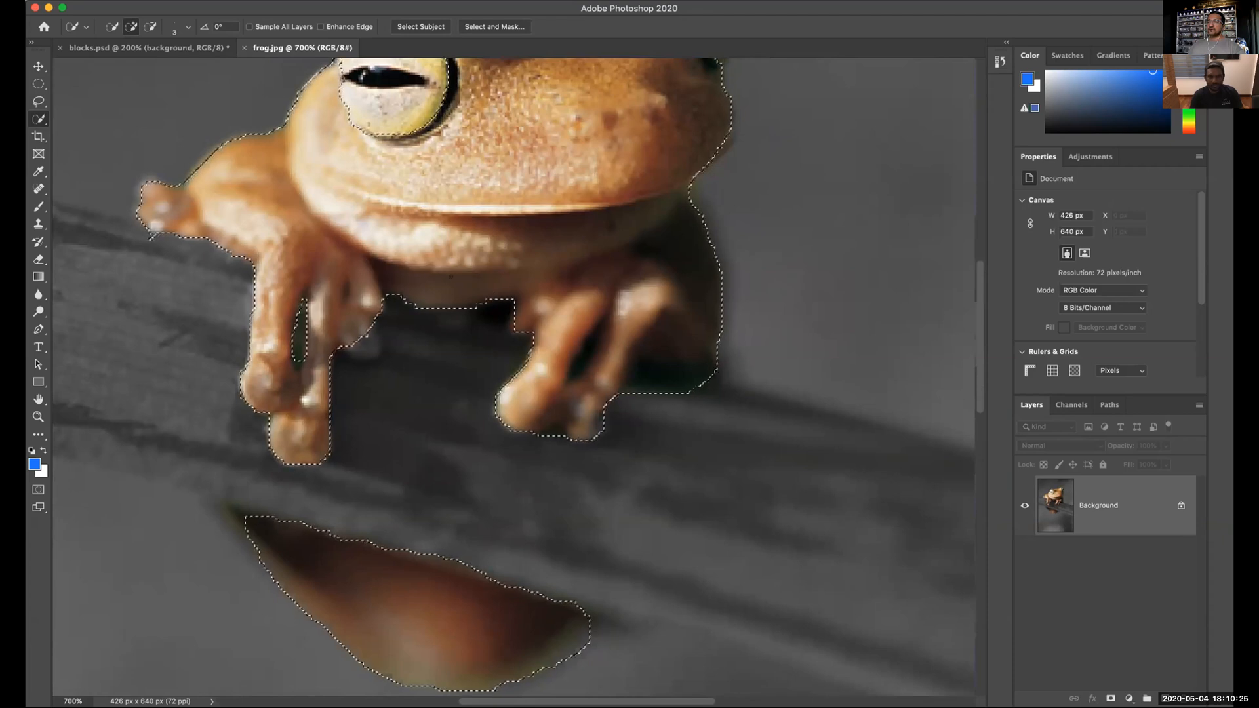
pyautogui.press('alt')
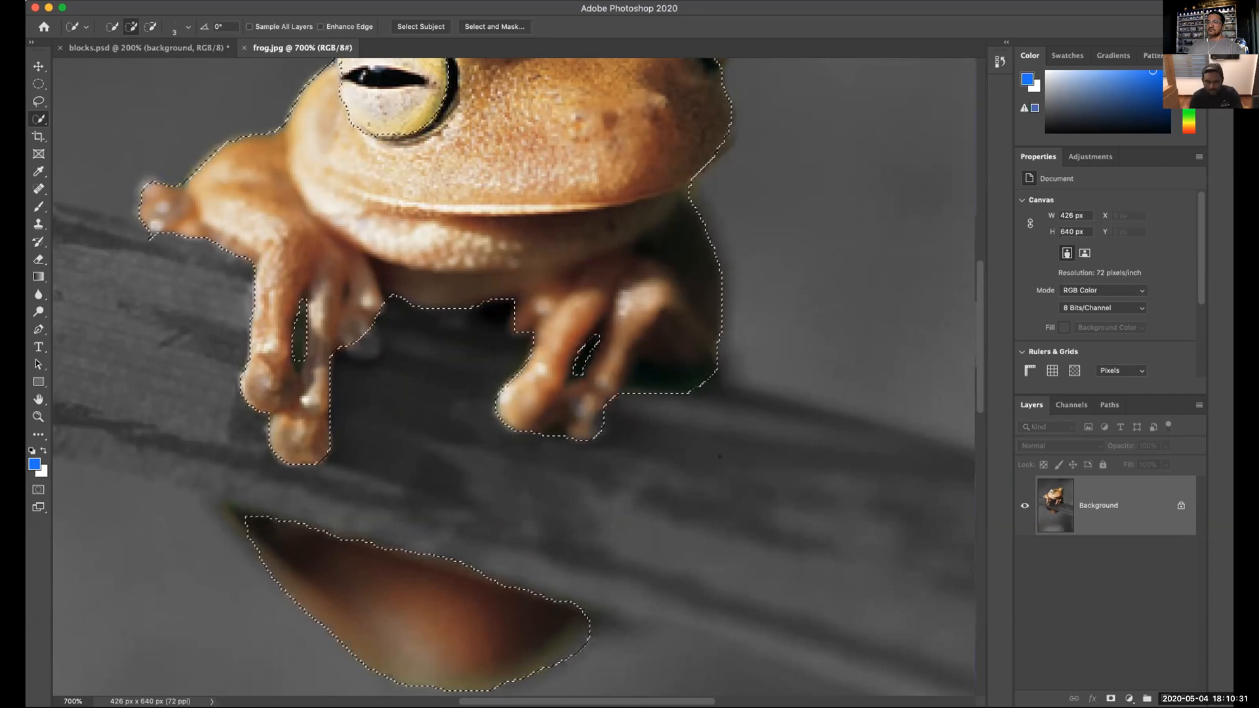
# Clear and restore the frog selection, and trim its stray edge beneath the outstretched hind toe.
pyautogui.press('super+d')
pyautogui.scroll(5, 826, 168)
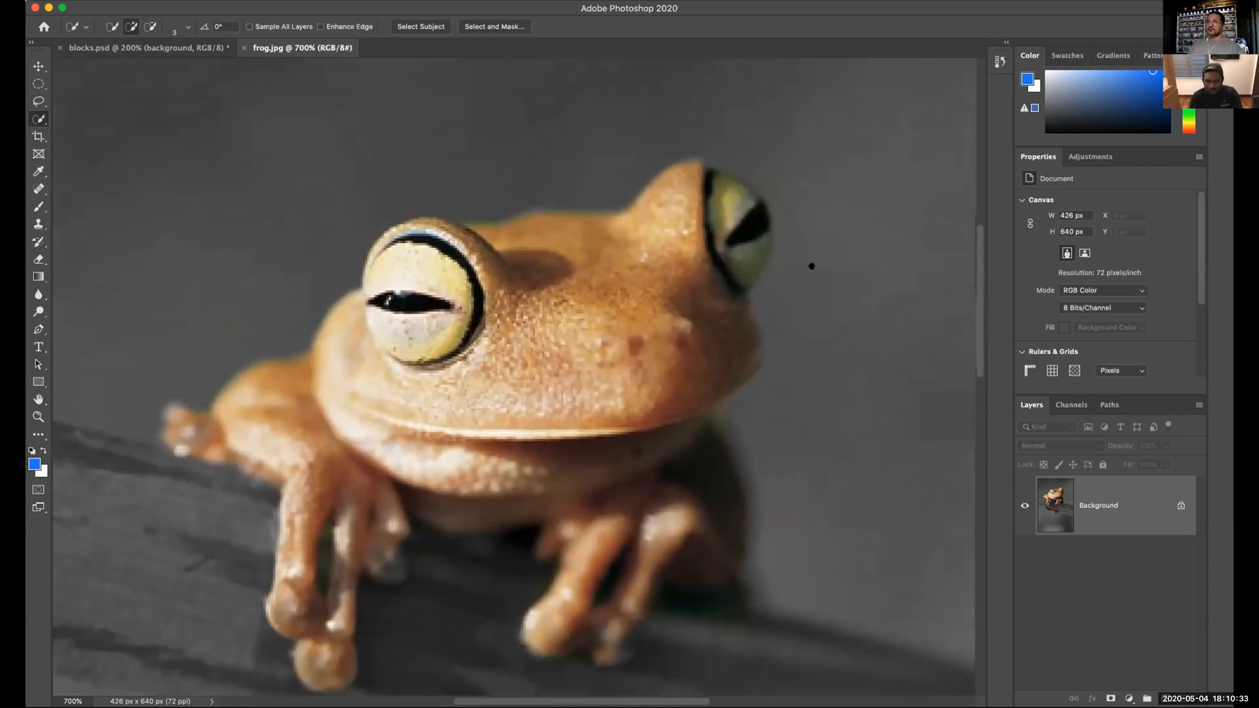
pyautogui.scroll(-3, 812, 266)
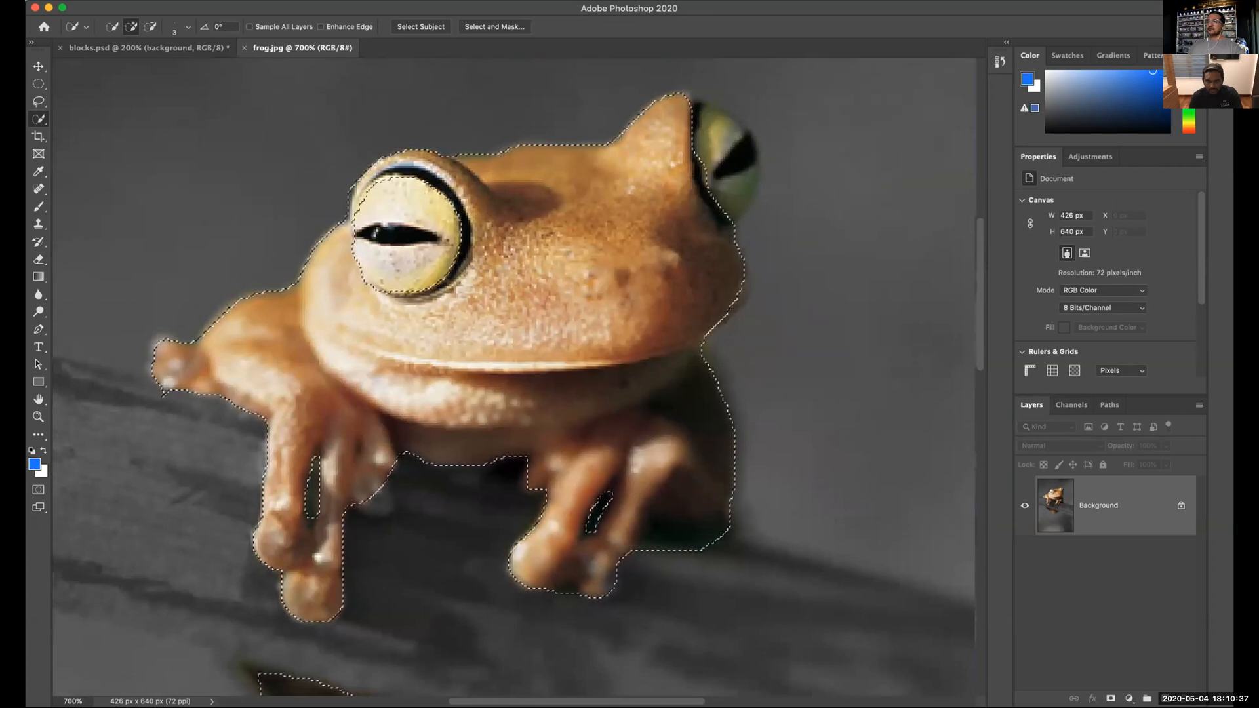
pyautogui.press('alt')
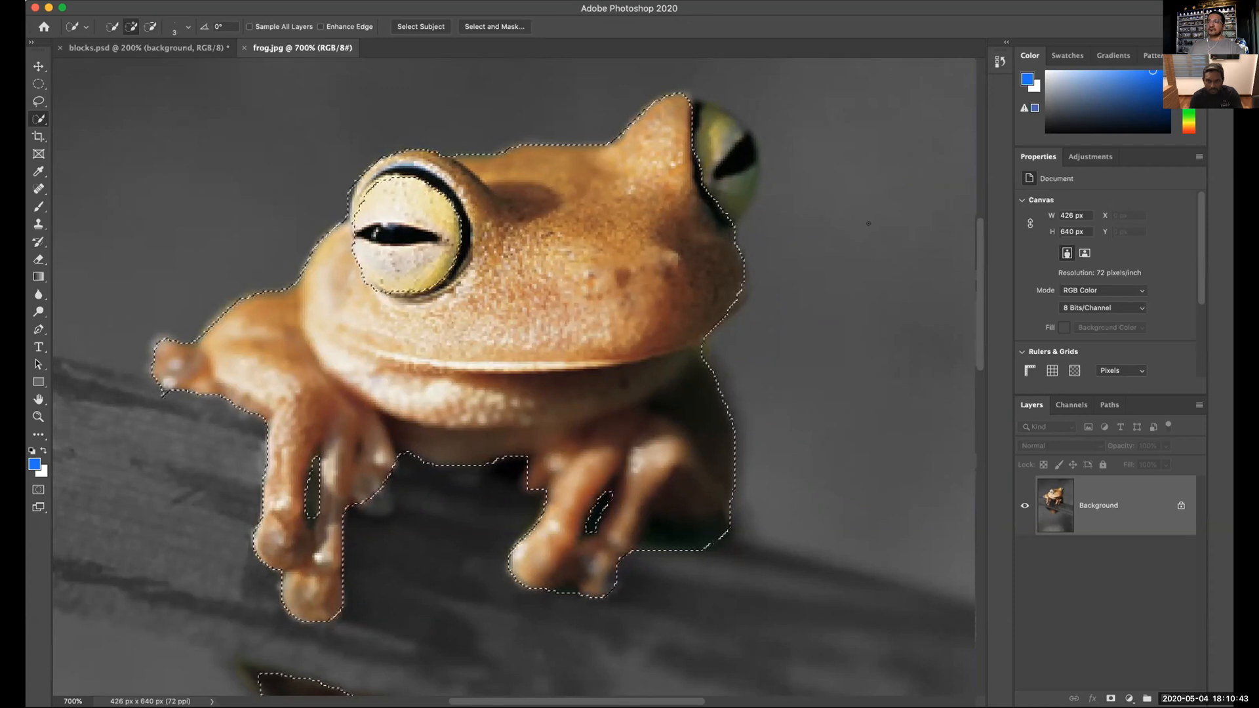
pyautogui.press('alt')
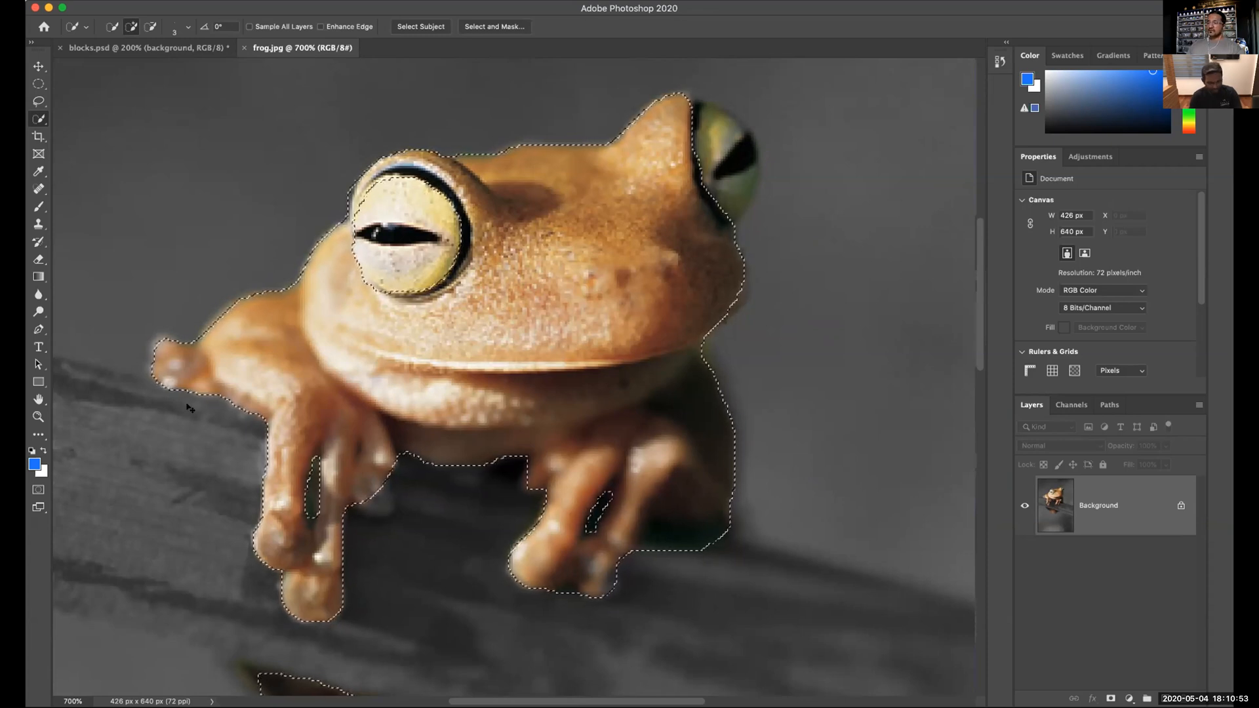
# Recolor the selected frog green with Hue/Saturation, setting hue to +42 and saturation to -2, and return to the Quick Selection tool.
pyautogui.press('super+minus')
pyautogui.press('super+minus')
pyautogui.press('super+minus')
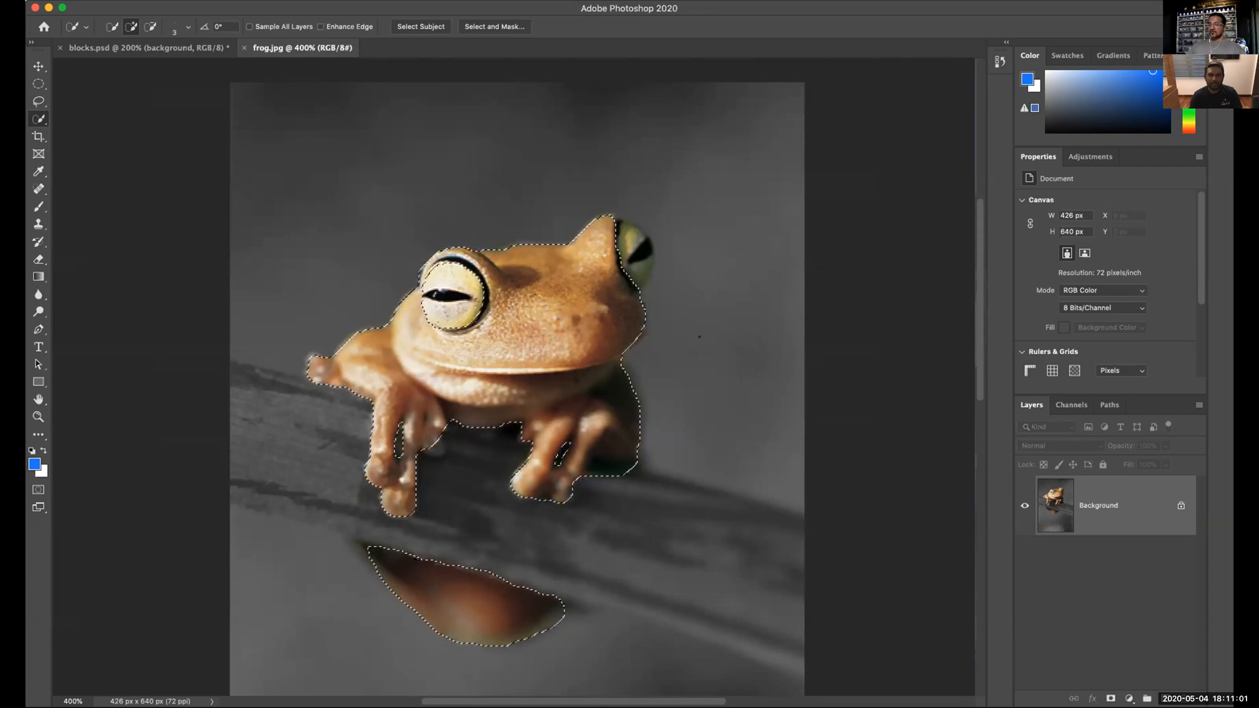
pyautogui.press('super+u')
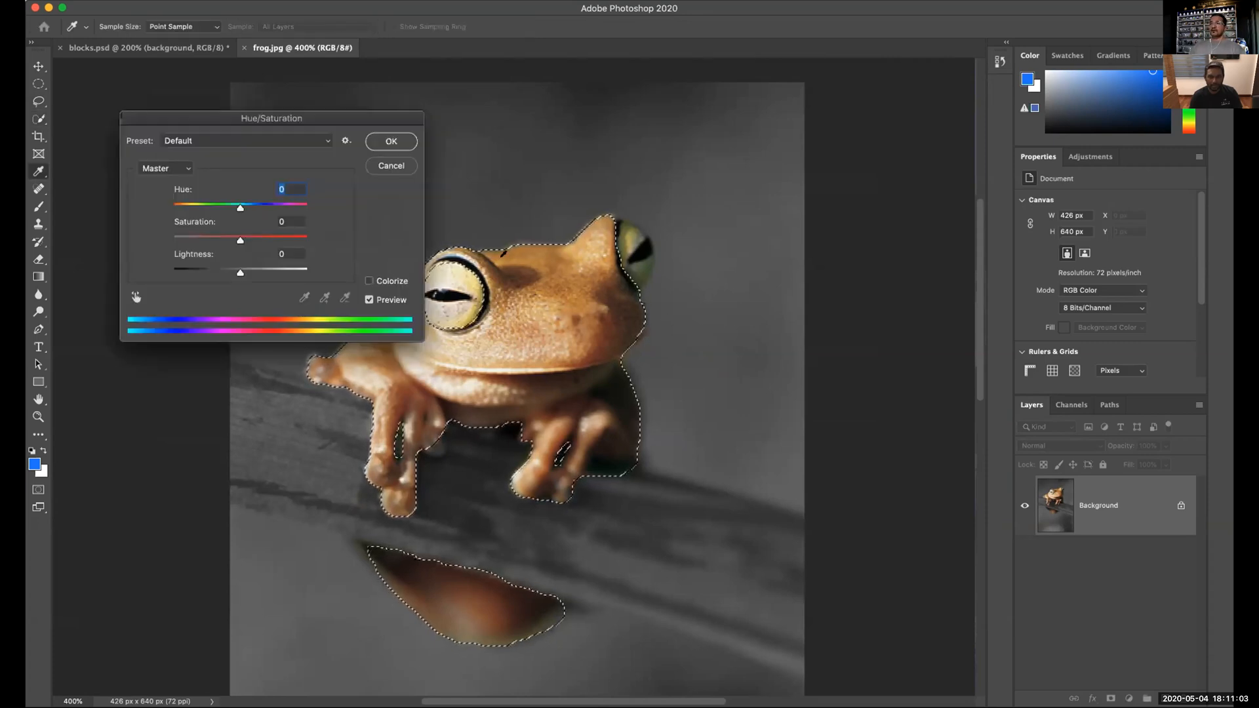
pyautogui.moveTo(285, 113); pyautogui.dragTo(235, 78)
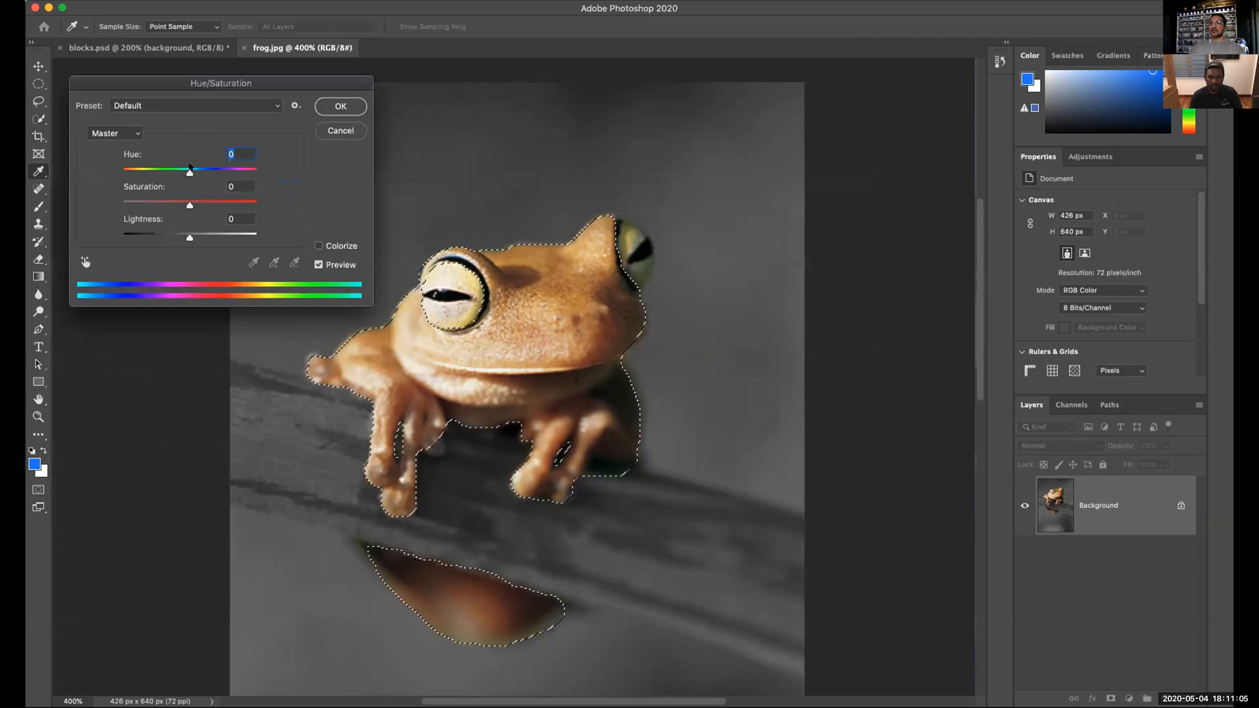
pyautogui.moveTo(179, 170); pyautogui.dragTo(212, 179)
pyautogui.moveTo(184, 203)
pyautogui.mouseDown()
pyautogui.moveTo(170, 204)
pyautogui.moveTo(196, 204)
pyautogui.moveTo(208, 168)
pyautogui.moveTo(218, 170)
pyautogui.moveTo(184, 209)
pyautogui.mouseUp()
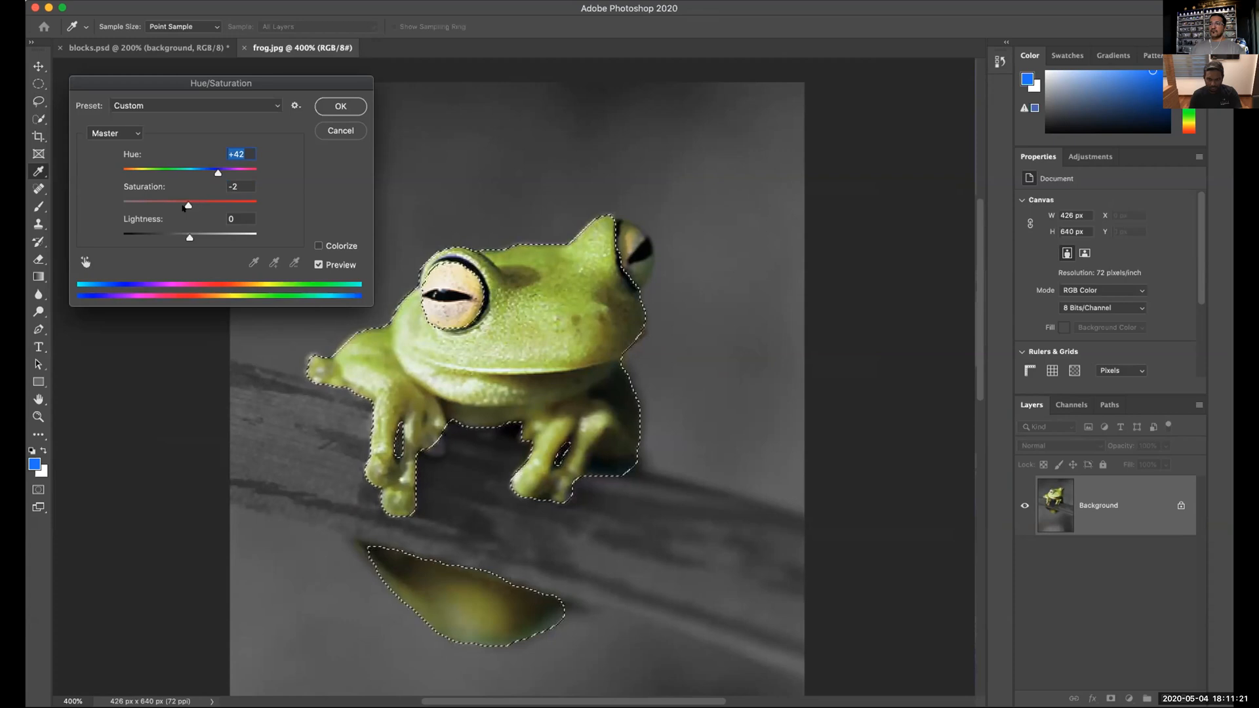
pyautogui.click(340, 107)
pyautogui.press('w')
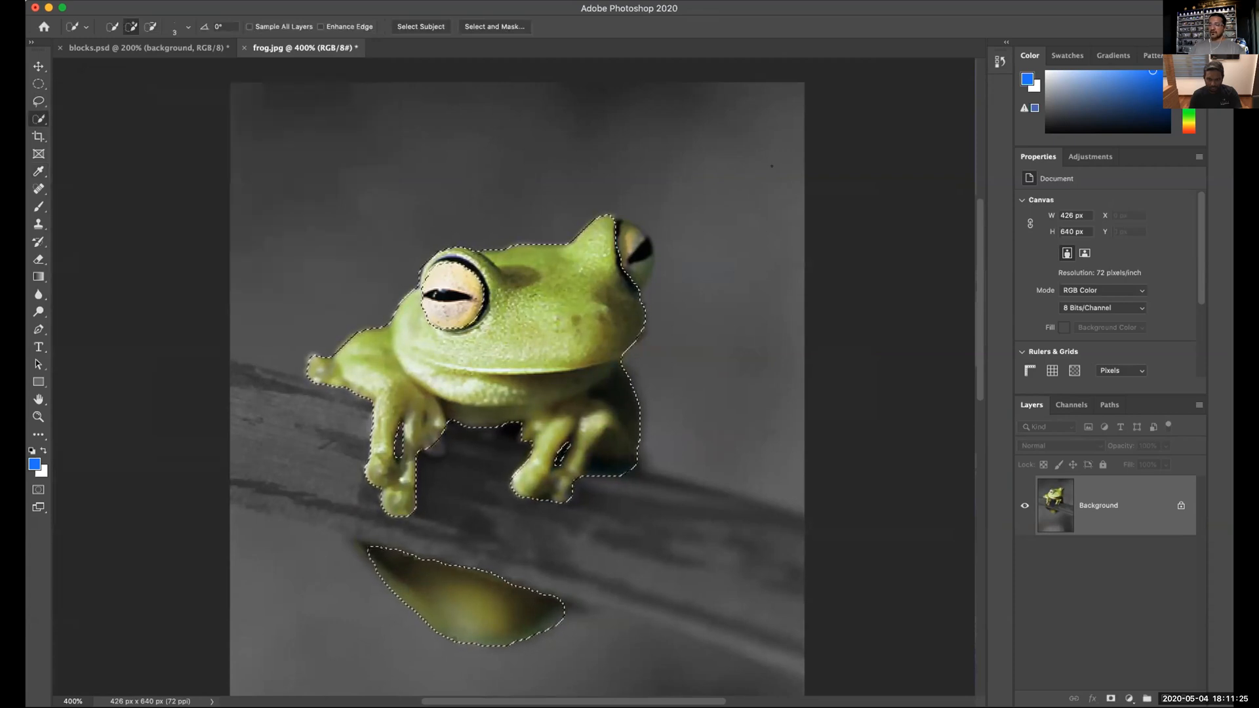
# Deselect the frog and compare the original frog.jpg snapshot with the latest recolored state in the history.
pyautogui.press('super+d')
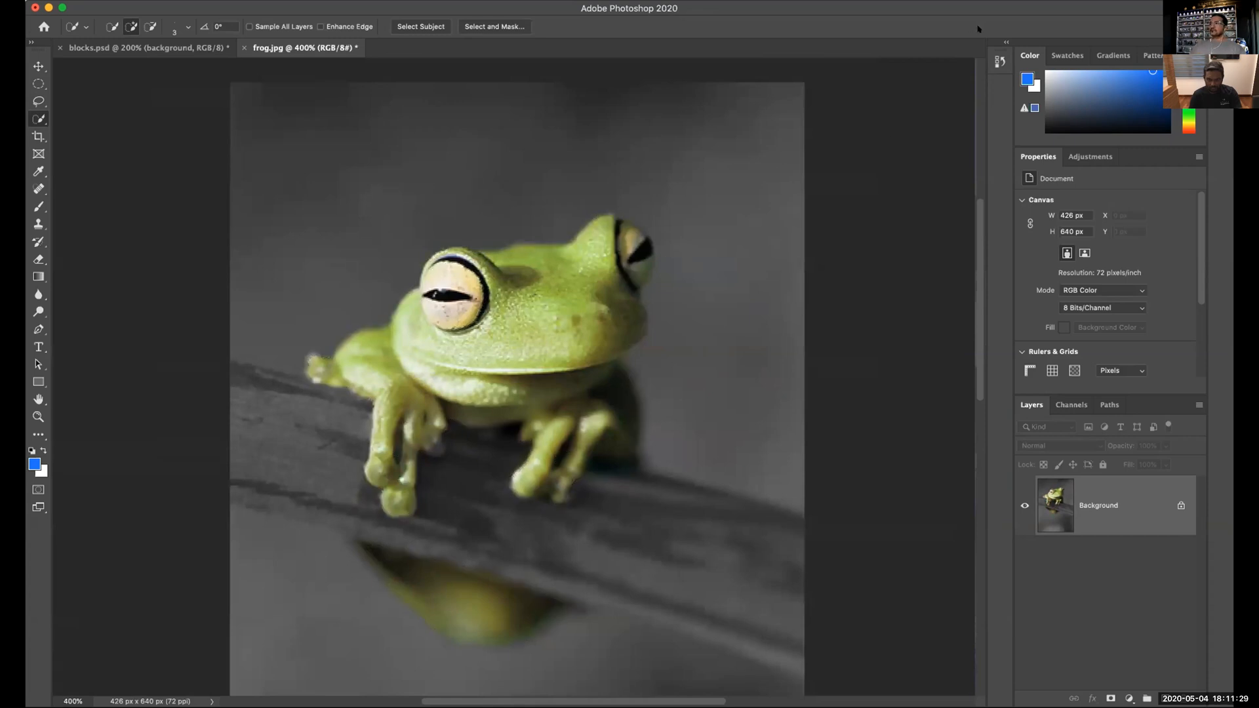
pyautogui.click(1000, 61)
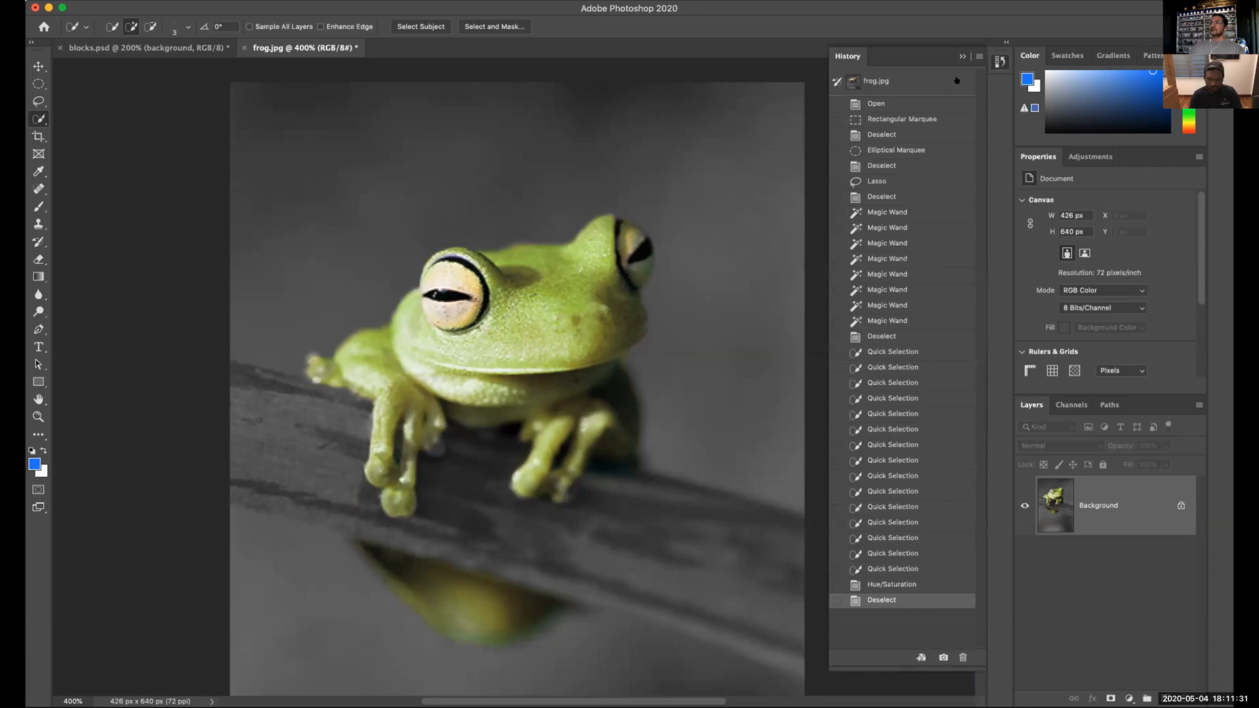
pyautogui.click(927, 81)
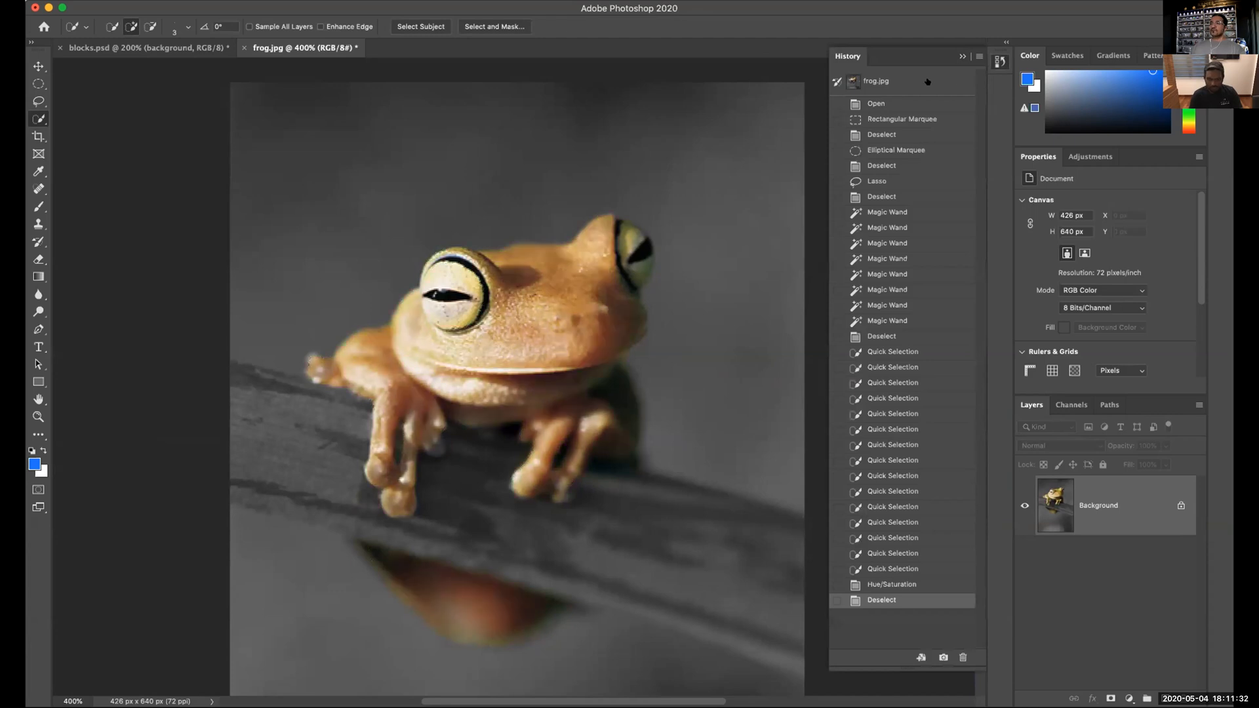
pyautogui.click(897, 599)
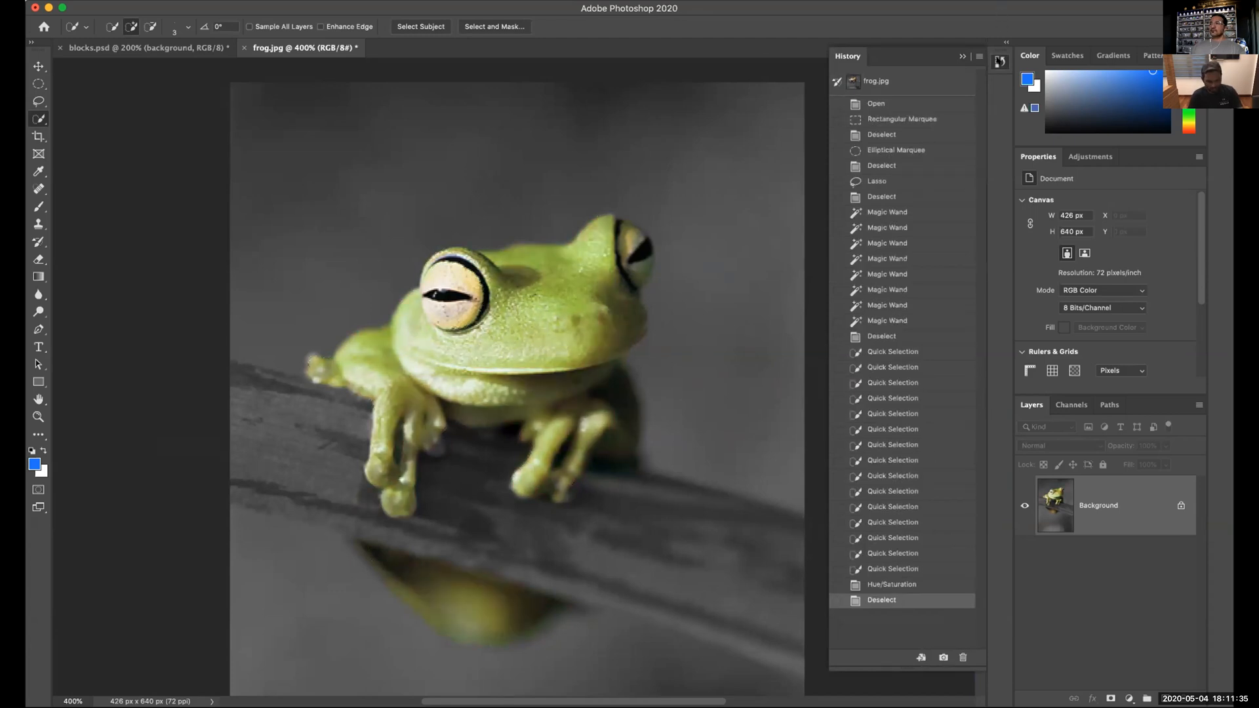
pyautogui.click(998, 61)
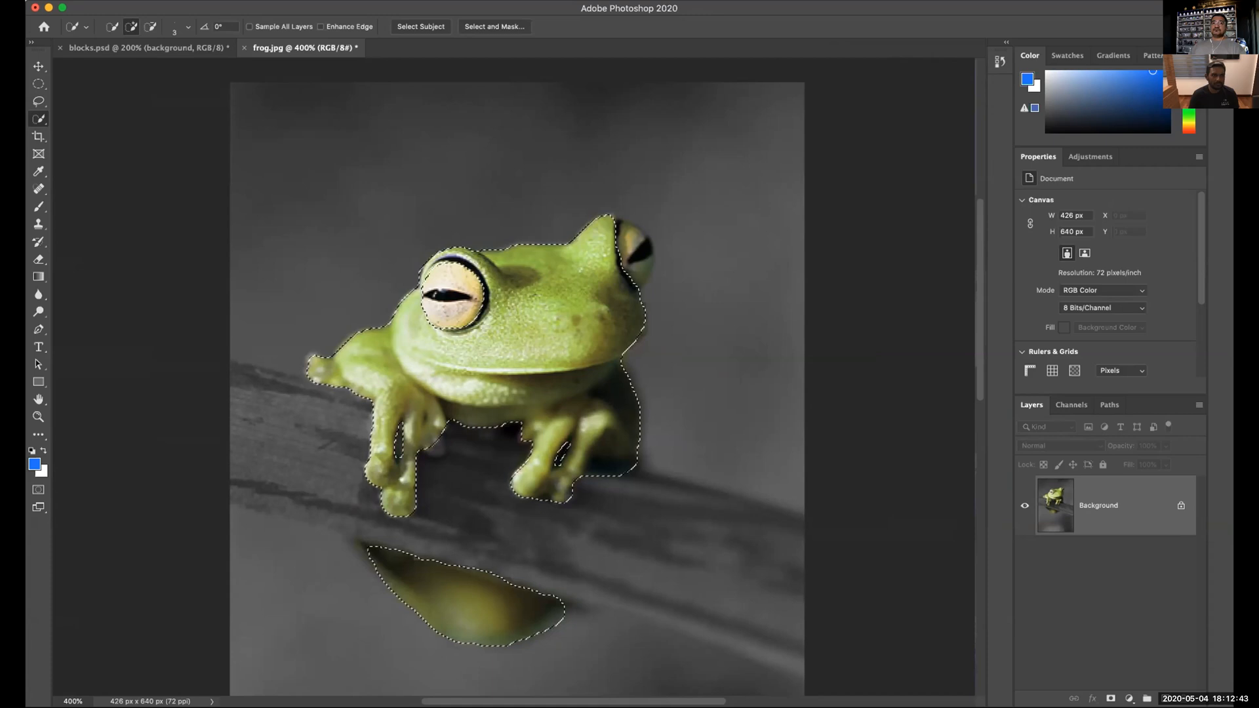
pyautogui.click(579, 275)
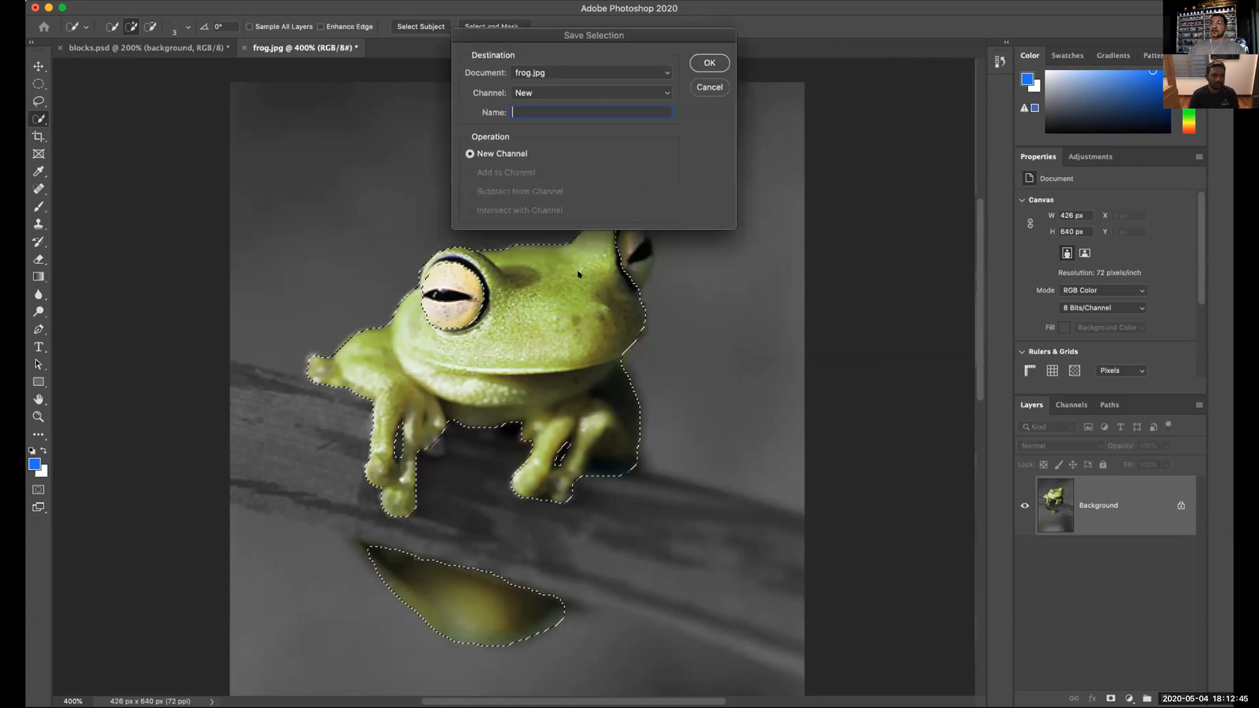
pyautogui.moveTo(621, 38); pyautogui.dragTo(646, 158)
pyautogui.moveTo(628, 63); pyautogui.dragTo(730, 372)
pyautogui.write('Frog')
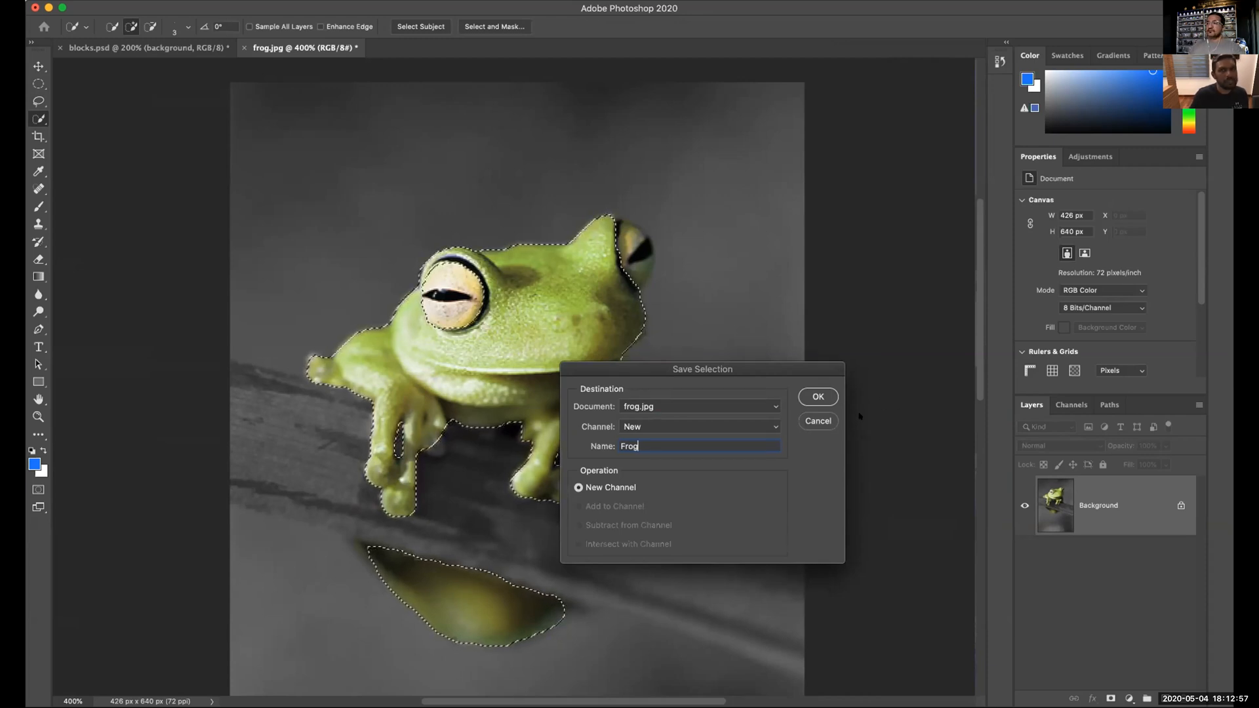
pyautogui.click(817, 421)
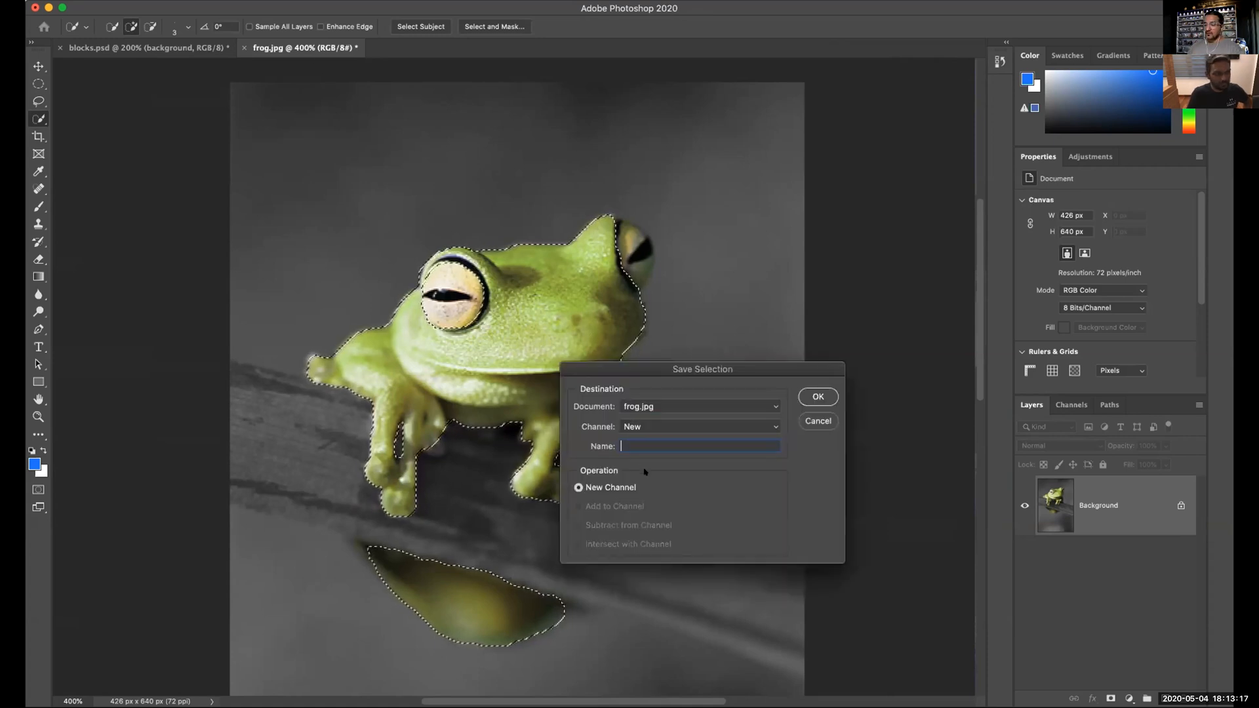
# Save the frog selection as a new channel named Frog and display the document's channels.
pyautogui.write('g')
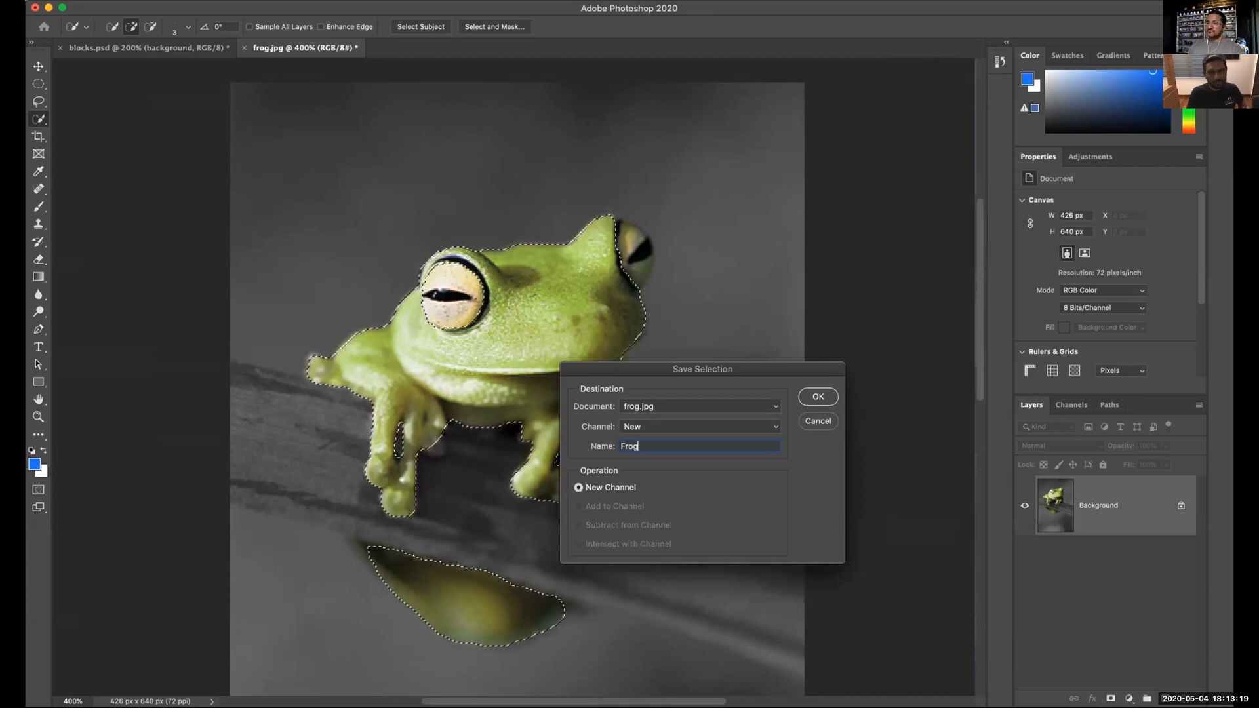
pyautogui.click(818, 397)
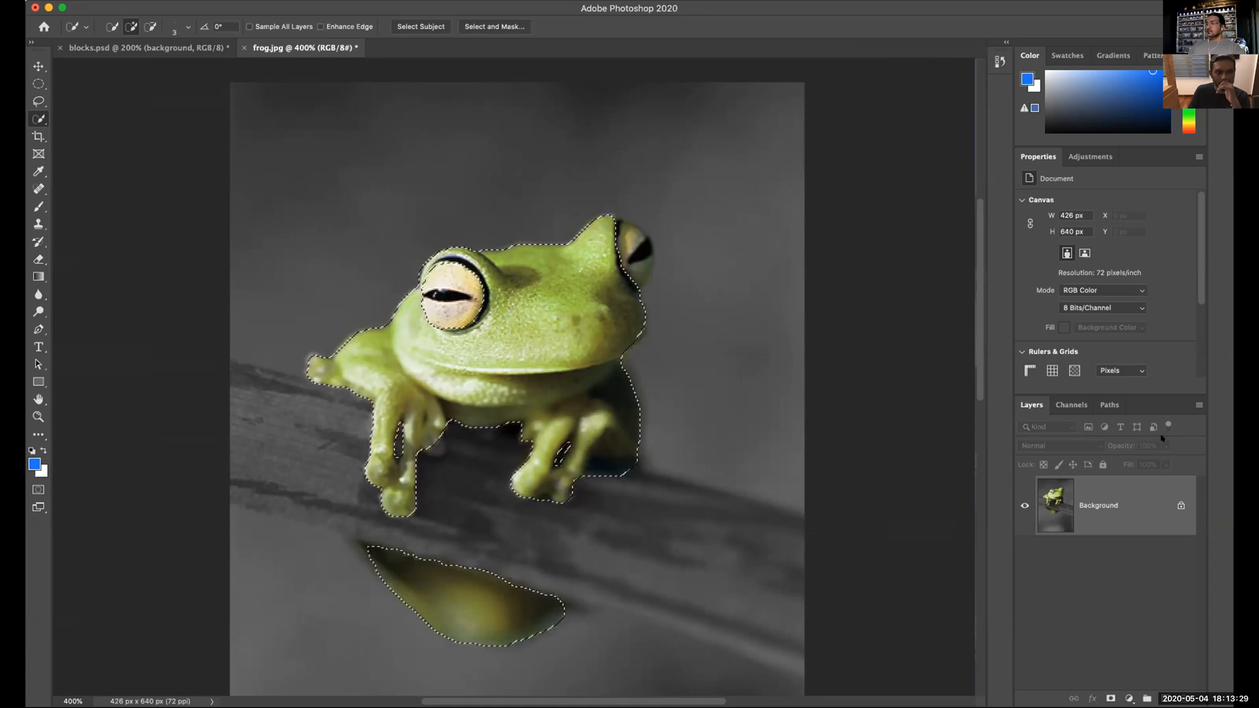
pyautogui.click(1068, 405)
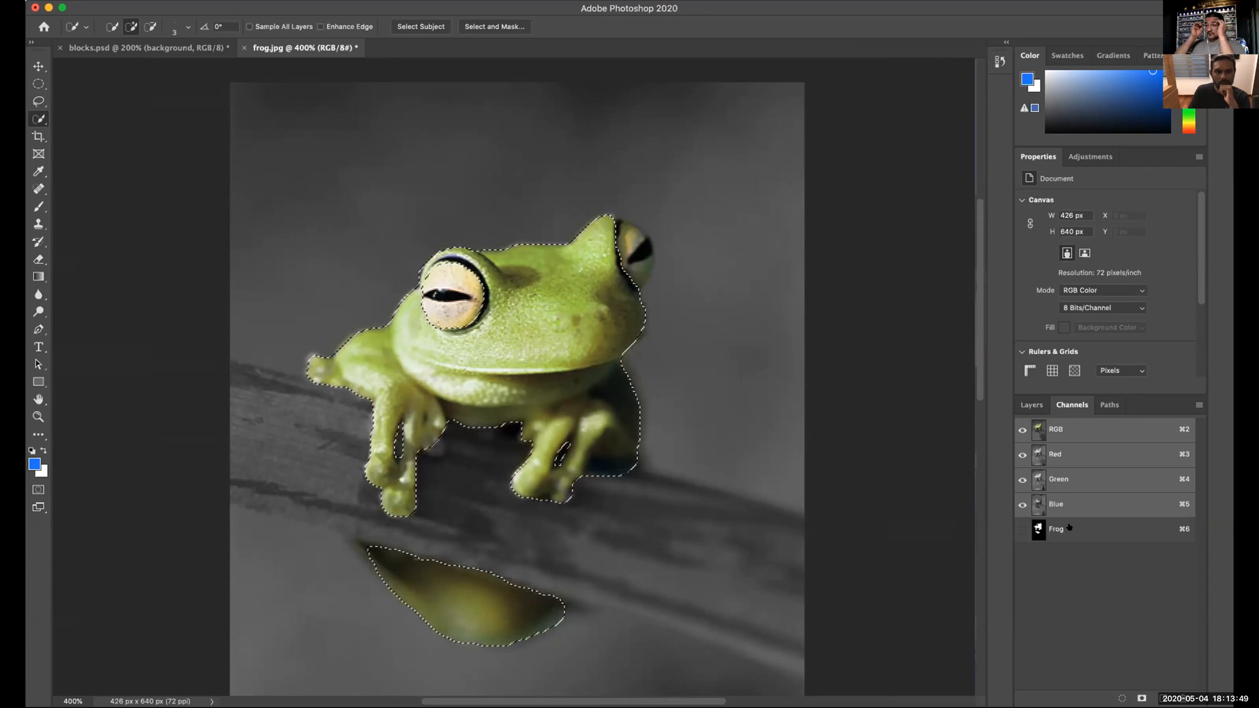
# Deselect the frog and load its saved selection from the Frog channel as a new selection.
pyautogui.press('super+d')
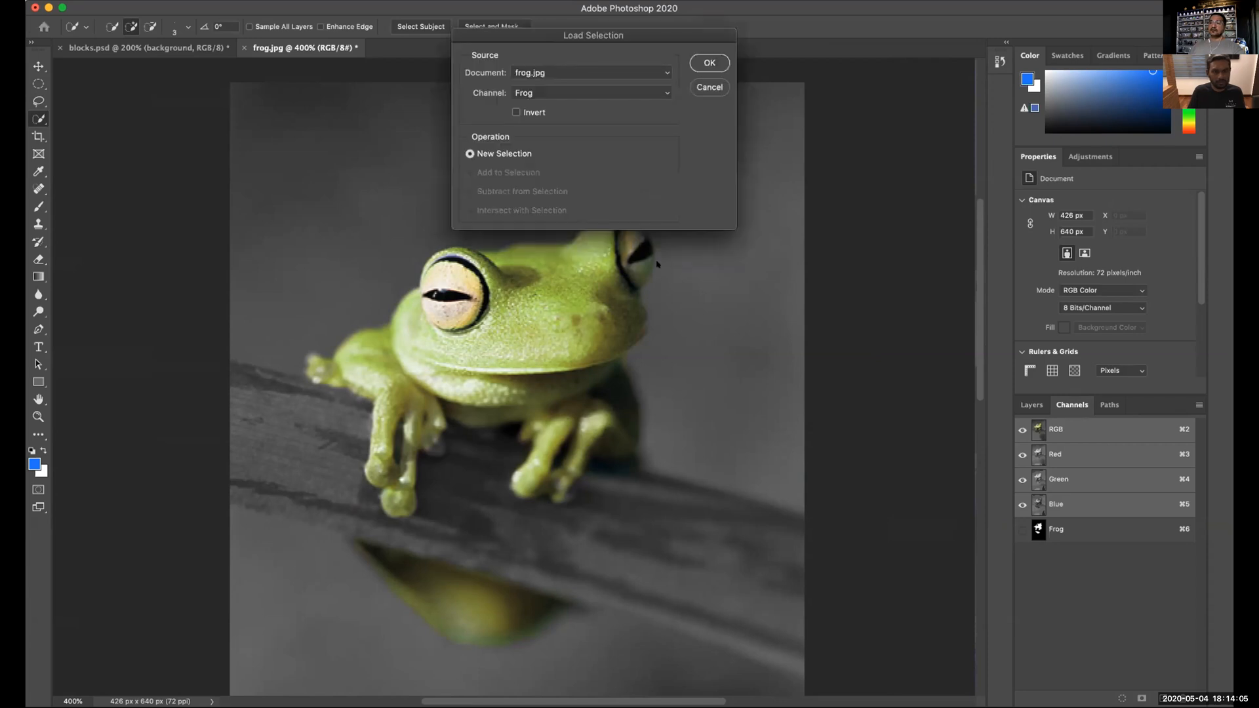
pyautogui.moveTo(625, 36); pyautogui.dragTo(843, 264)
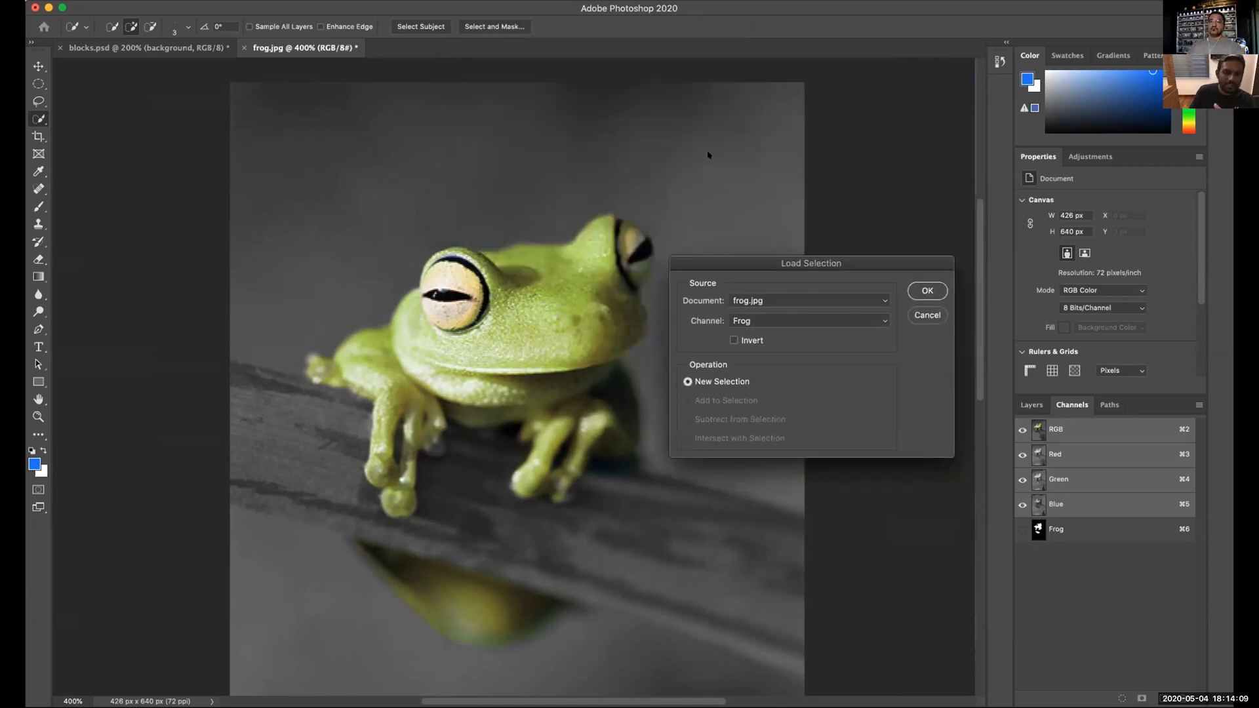
pyautogui.click(924, 314)
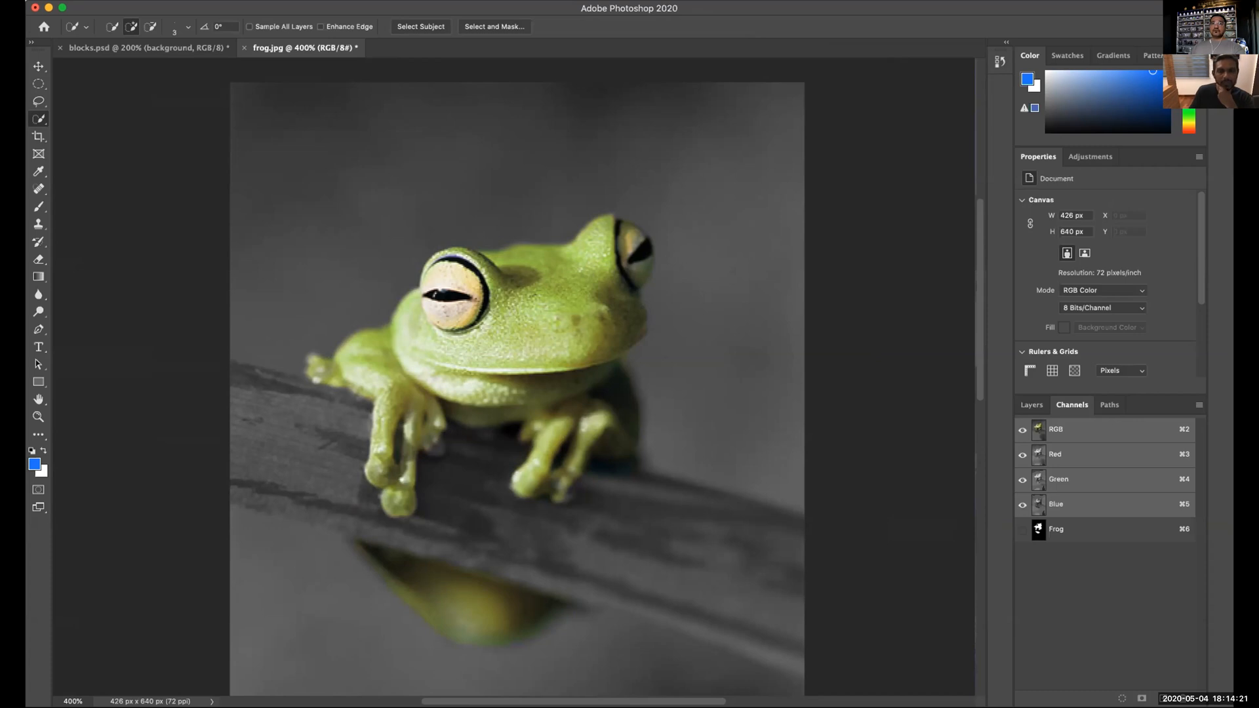
pyautogui.click(687, 286)
pyautogui.click(787, 319)
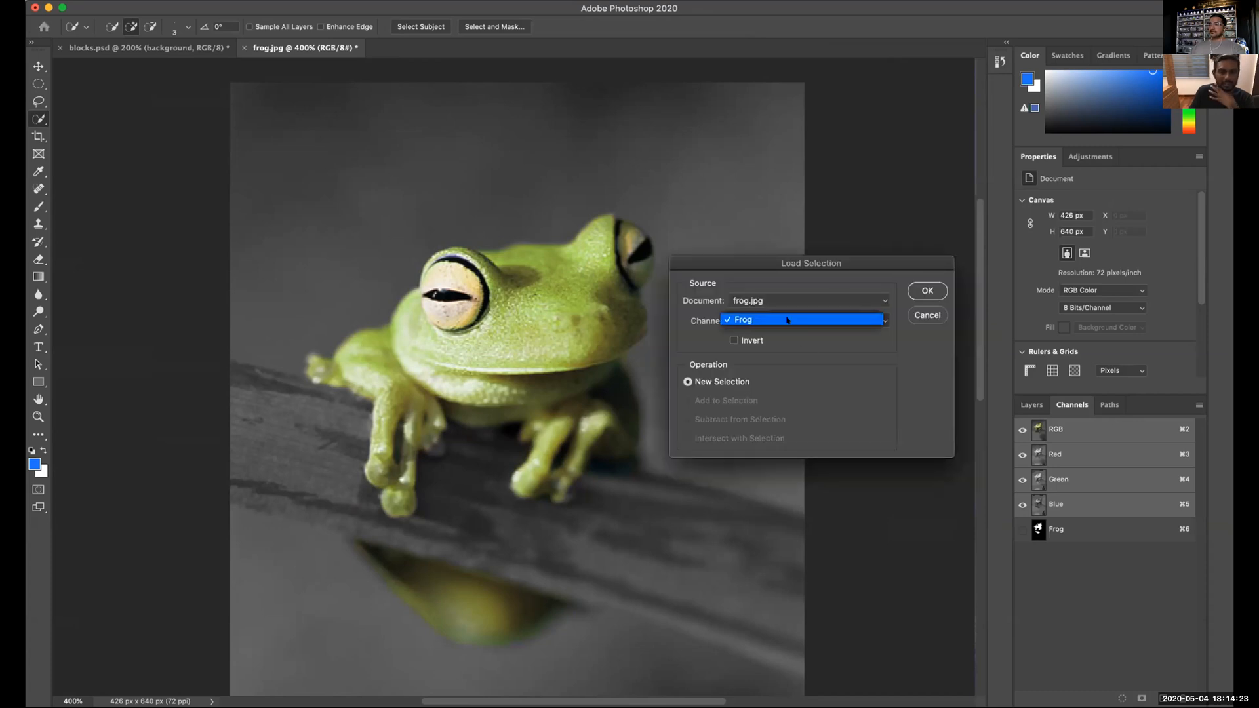
pyautogui.click(788, 320)
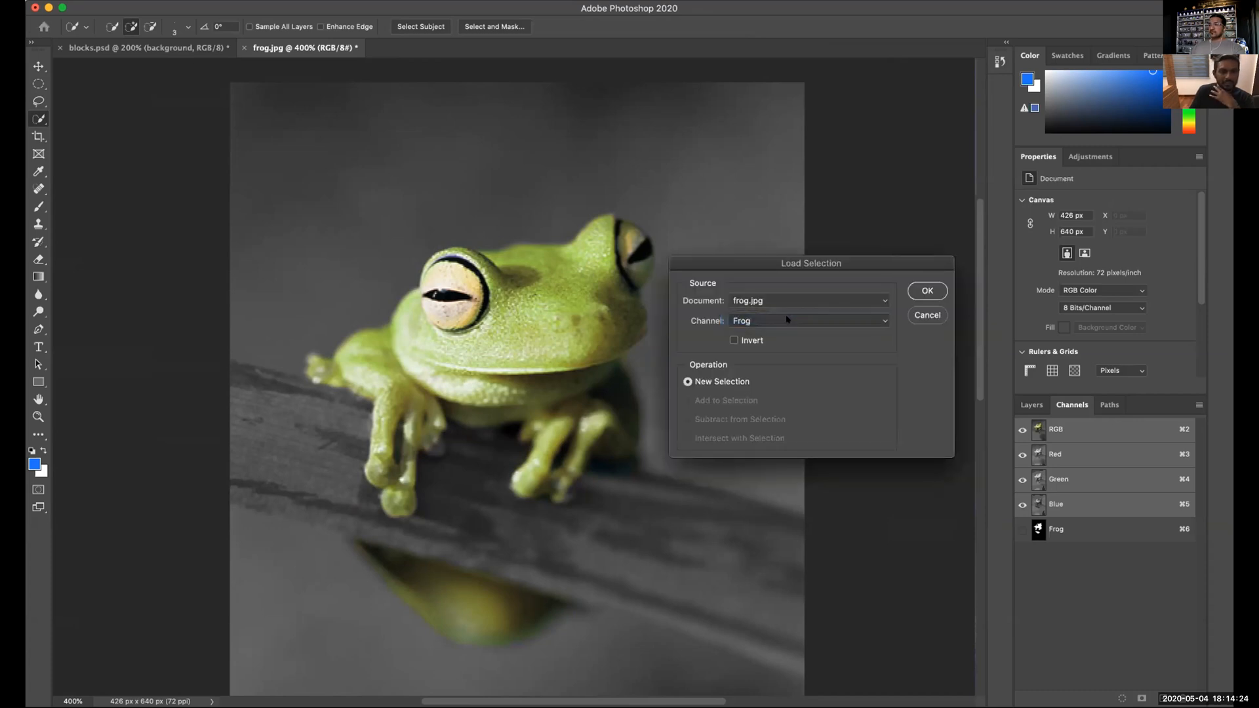
pyautogui.click(924, 288)
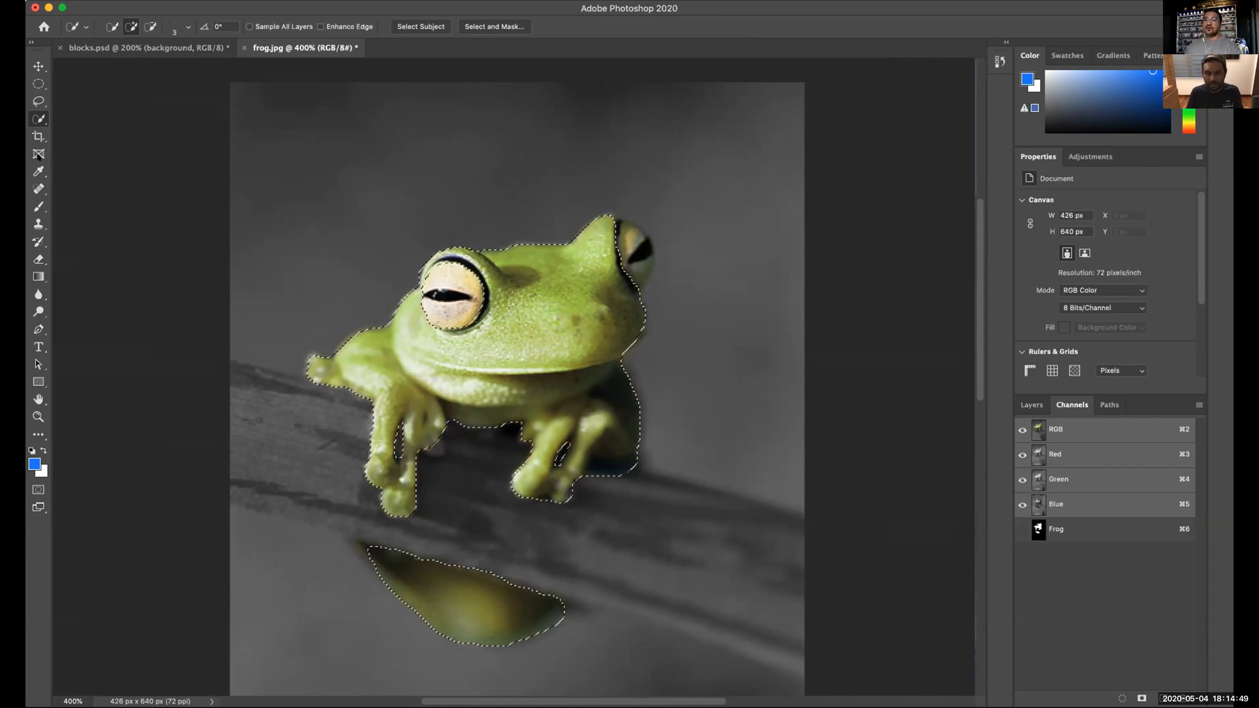
# Show the selection tools grouped with the Quick Selection tool.
pyautogui.click(32, 122)
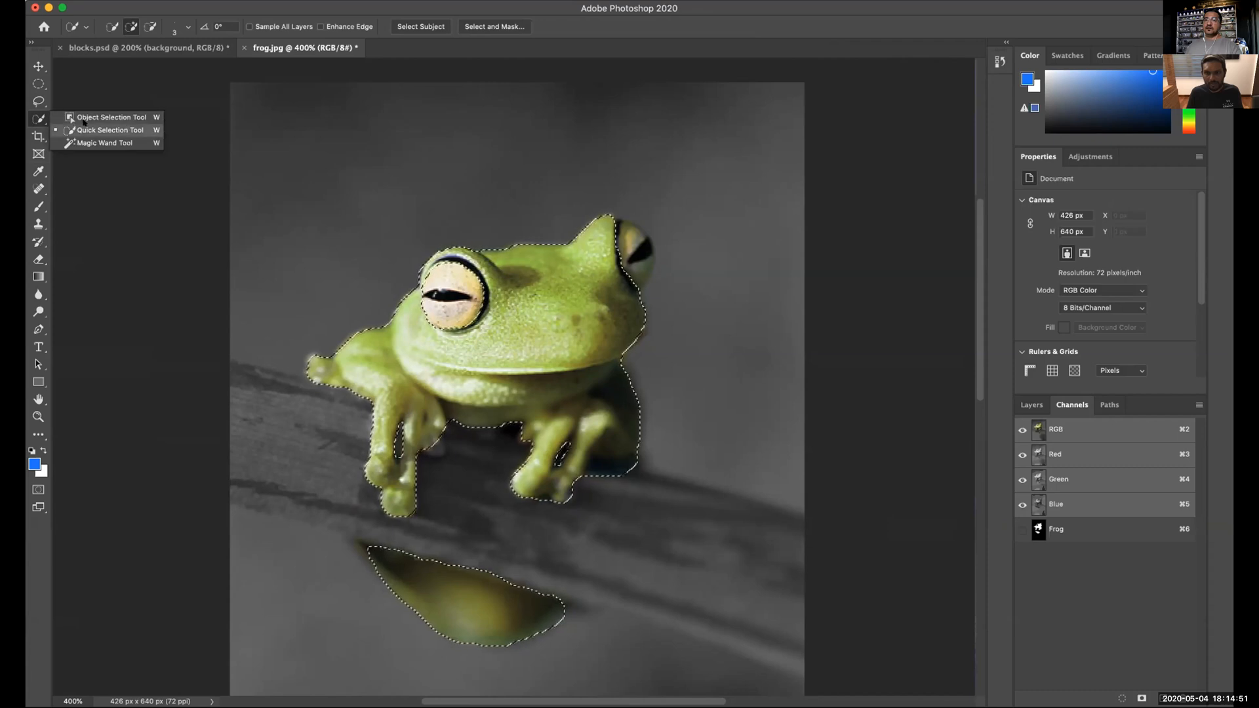